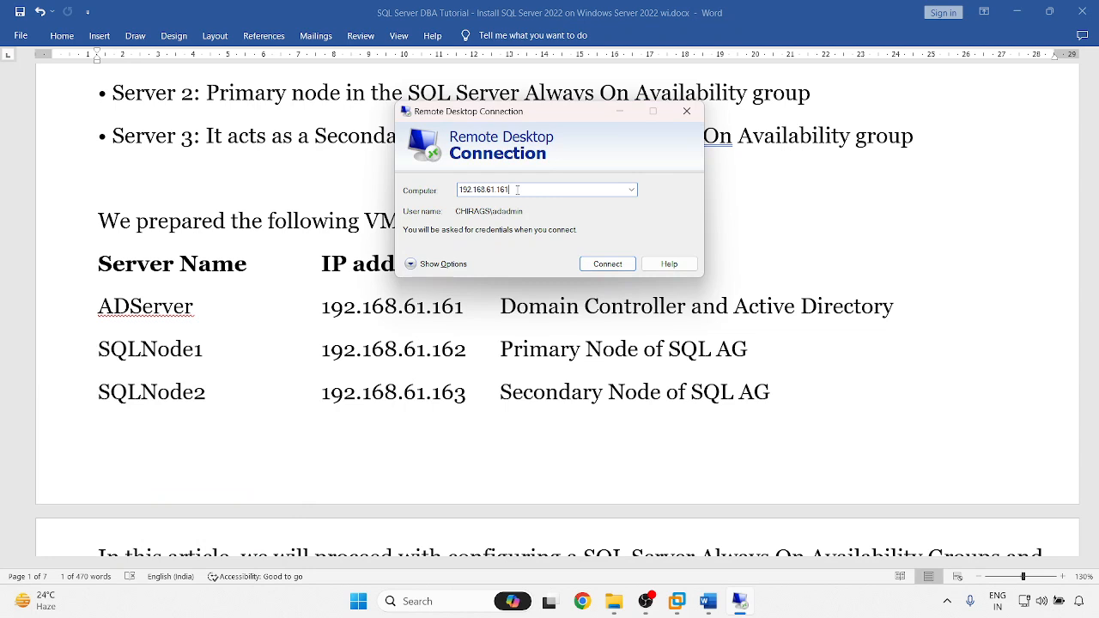
# - Start connecting to 192.168.61.161, cancel, and review the Local Resources device options
pyautogui.press('Return')
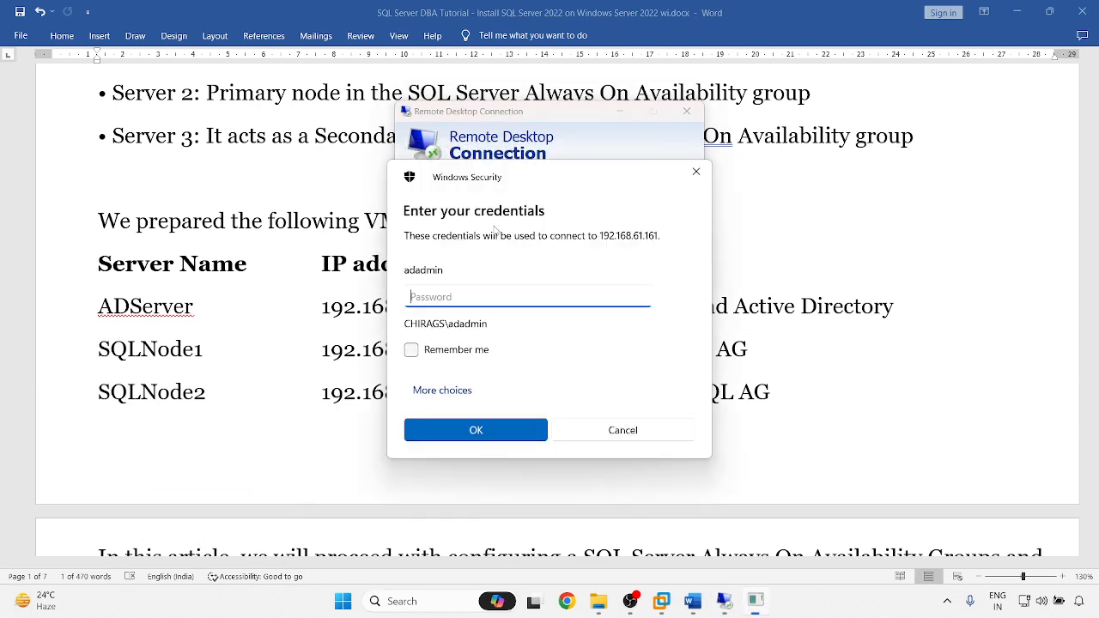
pyautogui.write('P')
pyautogui.click(644, 436)
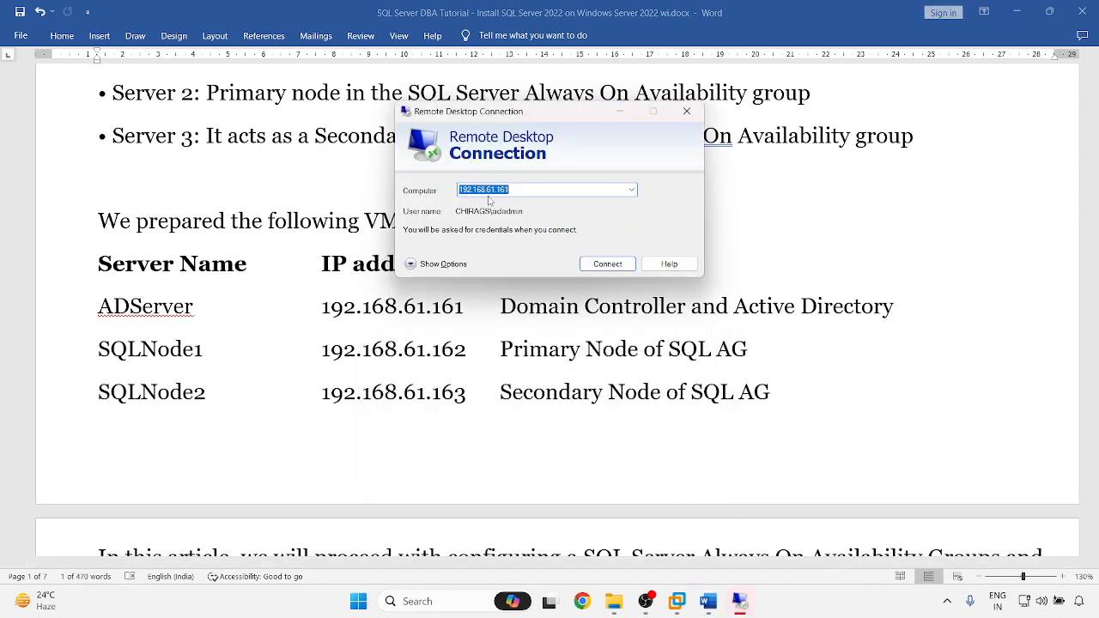
pyautogui.click(456, 264)
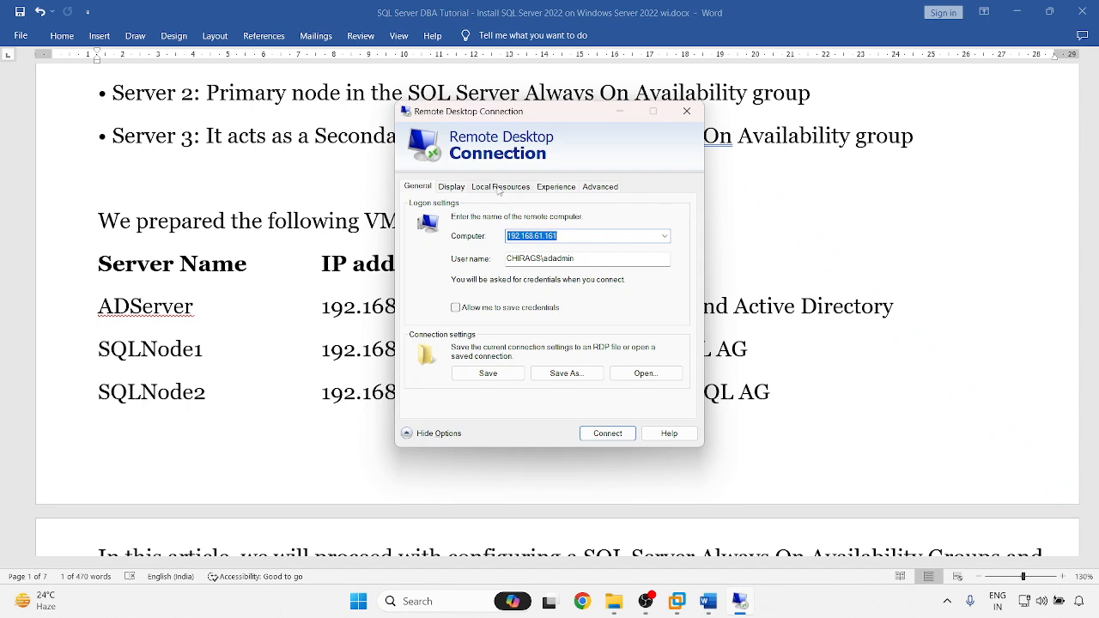
pyautogui.click(499, 187)
pyautogui.click(492, 379)
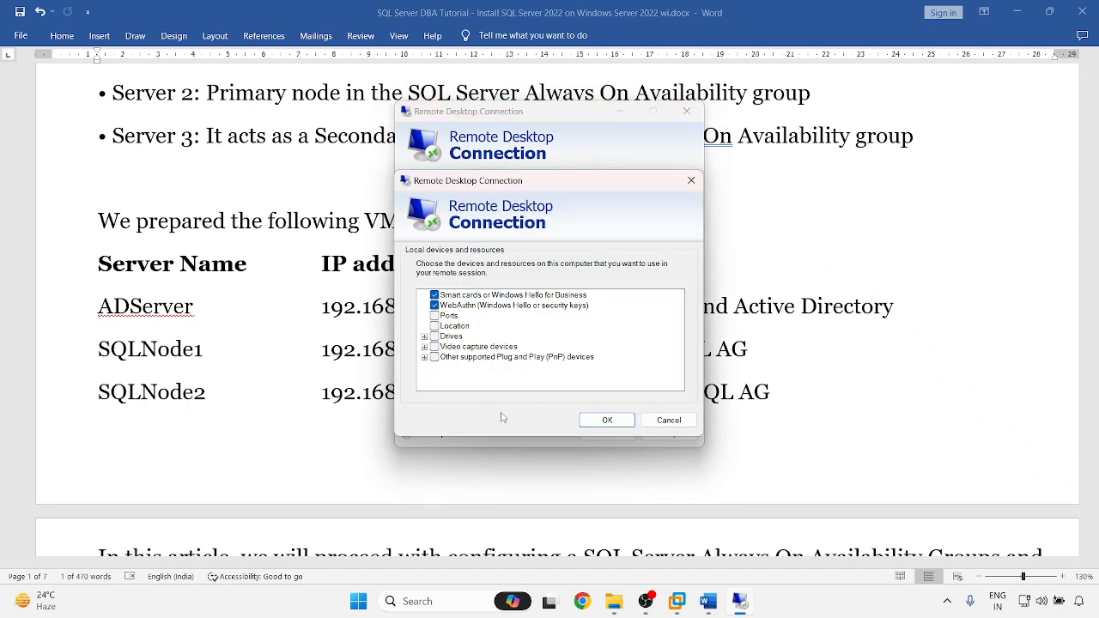
pyautogui.click(667, 420)
# - Sign in to 192.168.61.161 with the domain administrator account and accept the certificate
pyautogui.click(608, 434)
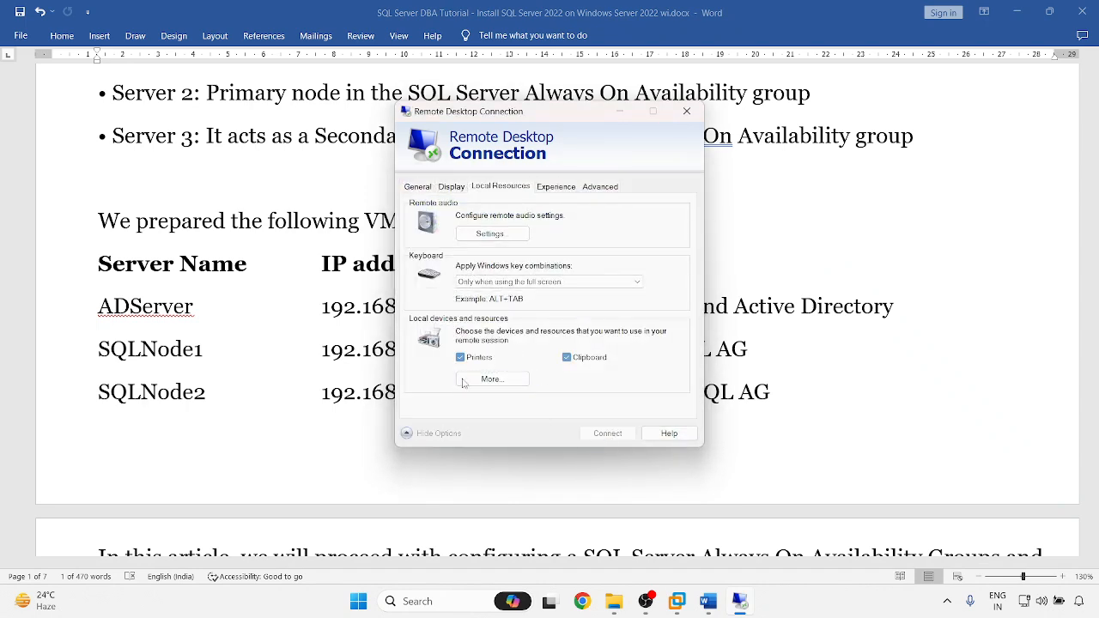
pyautogui.write('••')
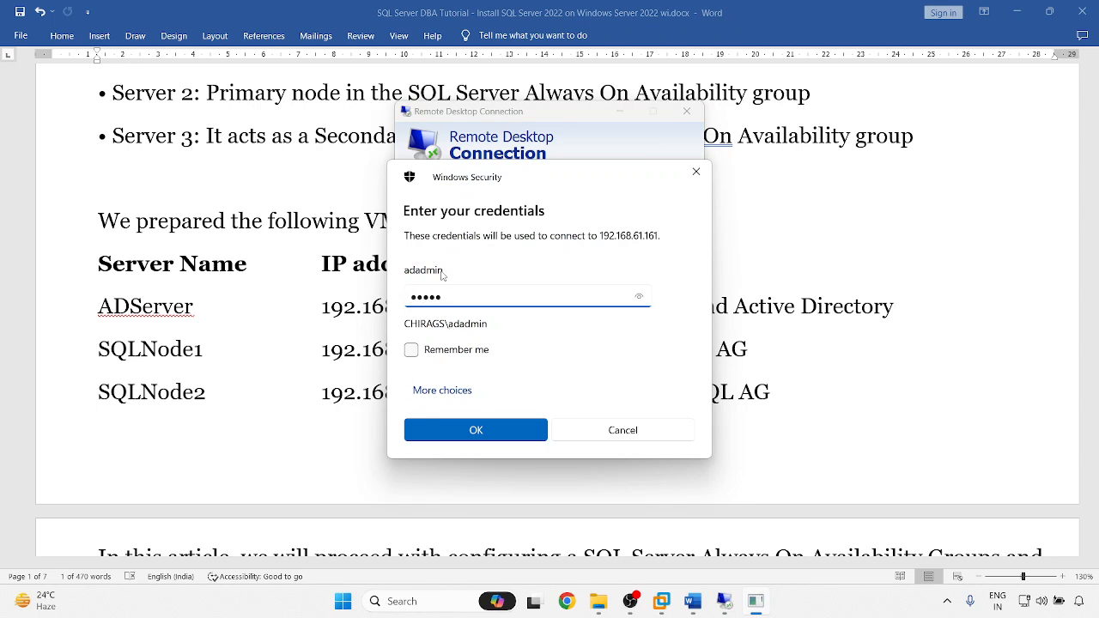
pyautogui.click(442, 390)
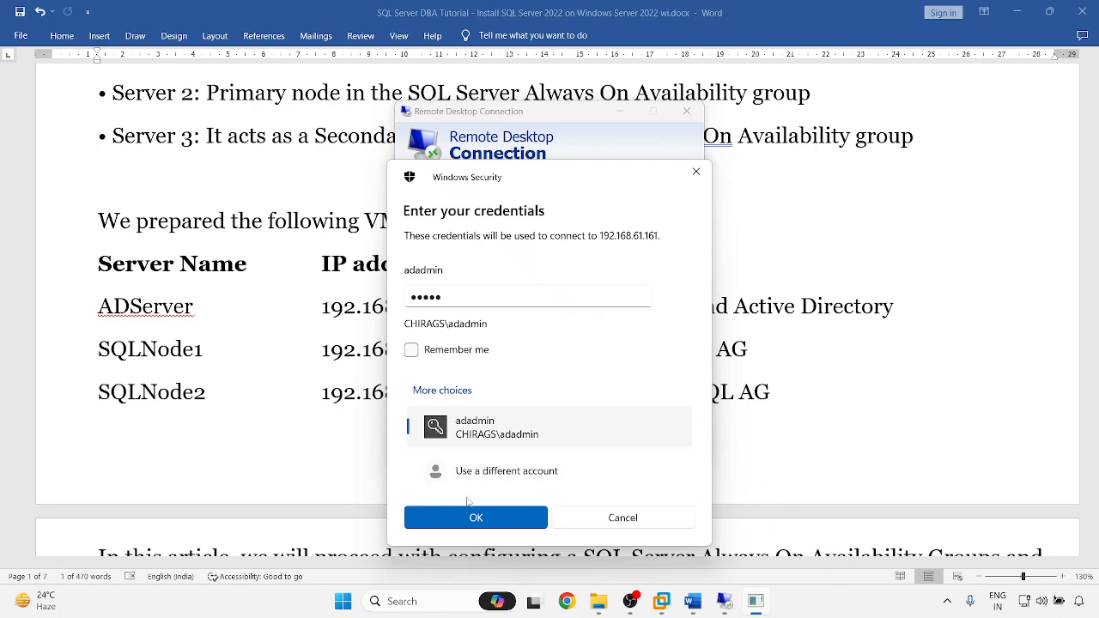
pyautogui.click(436, 458)
pyautogui.write('CHIRAGS\\adadmin')
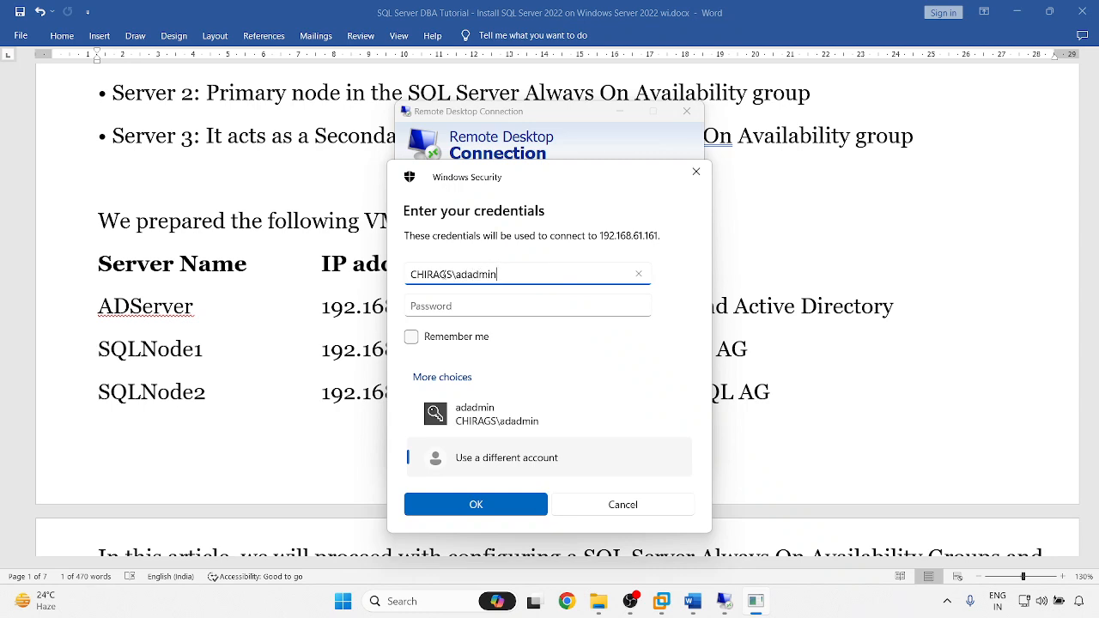
pyautogui.press('Tab')
pyautogui.write('•••')
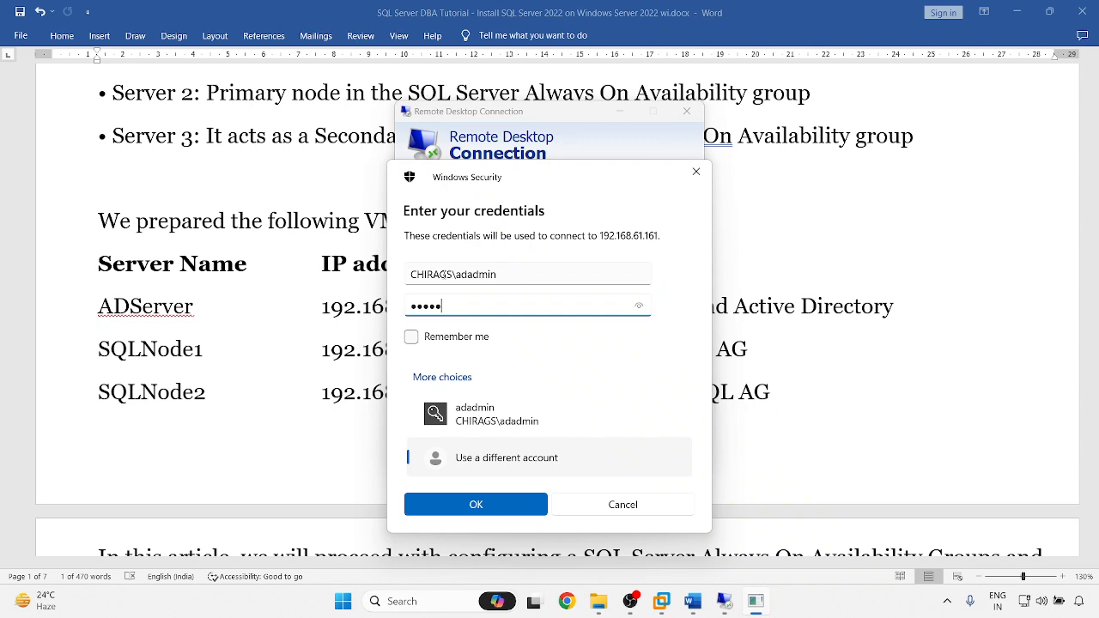
pyautogui.press('Return')
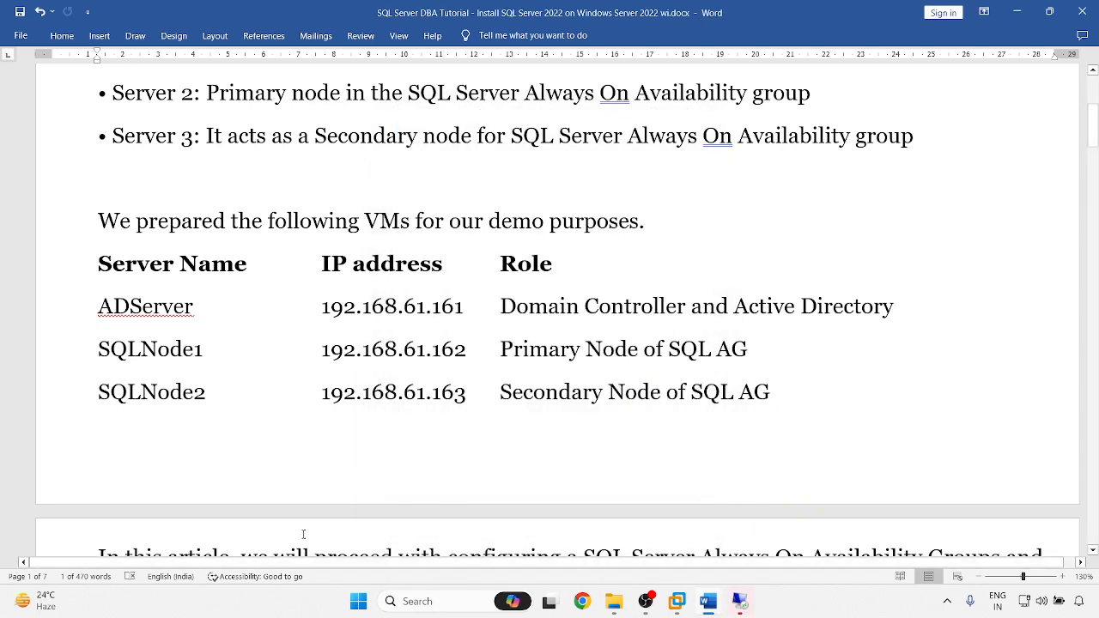
pyautogui.click(597, 398)
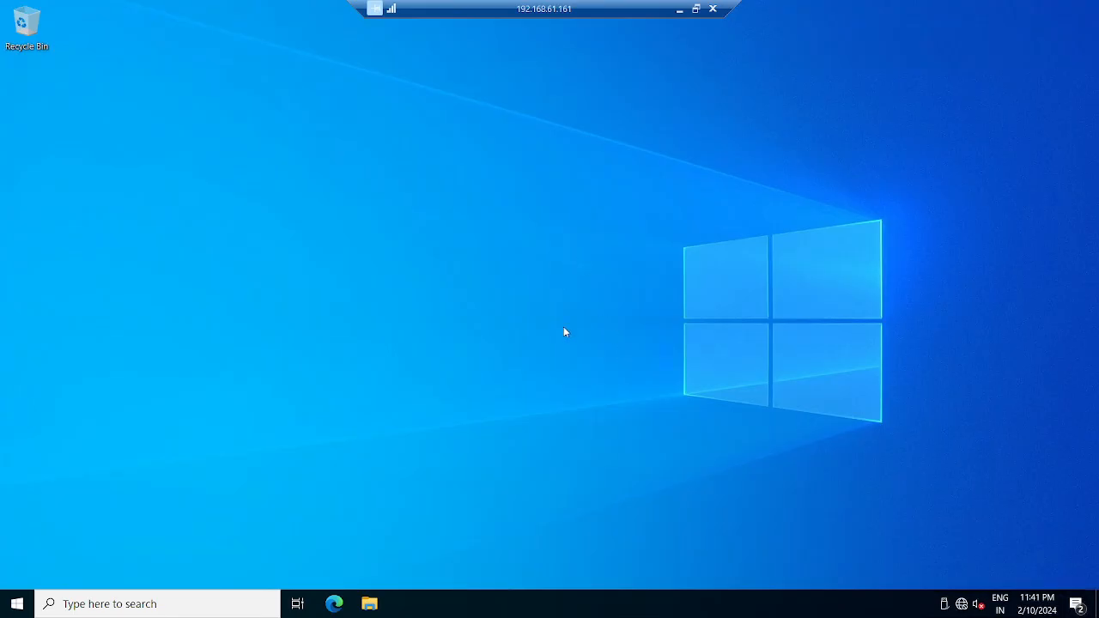
# - Open a session to SQLNode1 at 192.168.61.162, accept its certificate, and minimize it
pyautogui.click(679, 8)
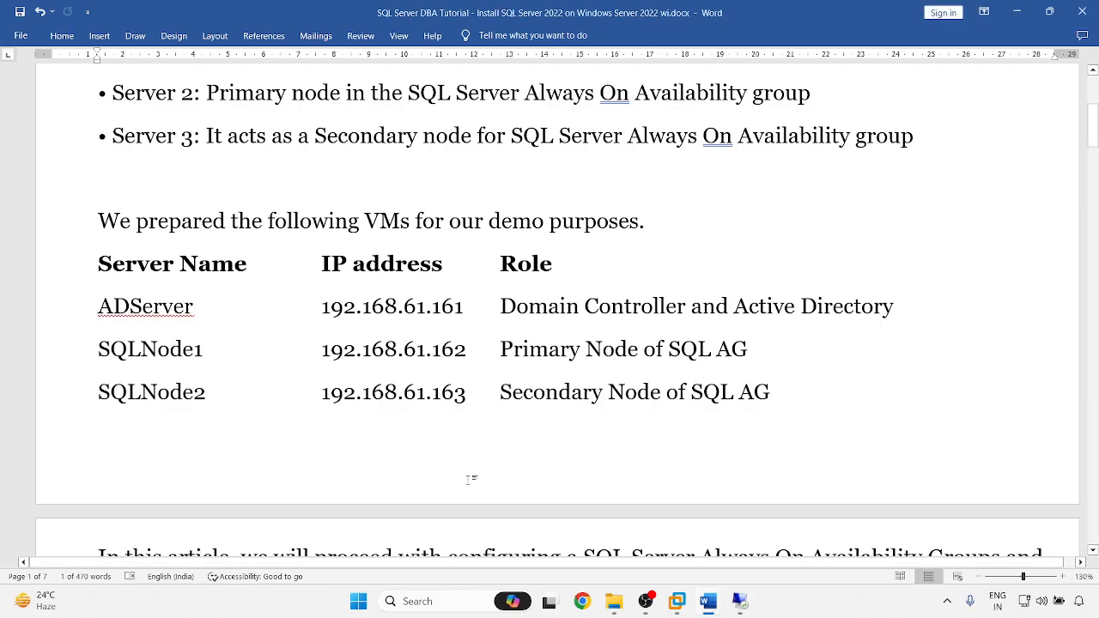
pyautogui.press('super+r')
pyautogui.press('Return')
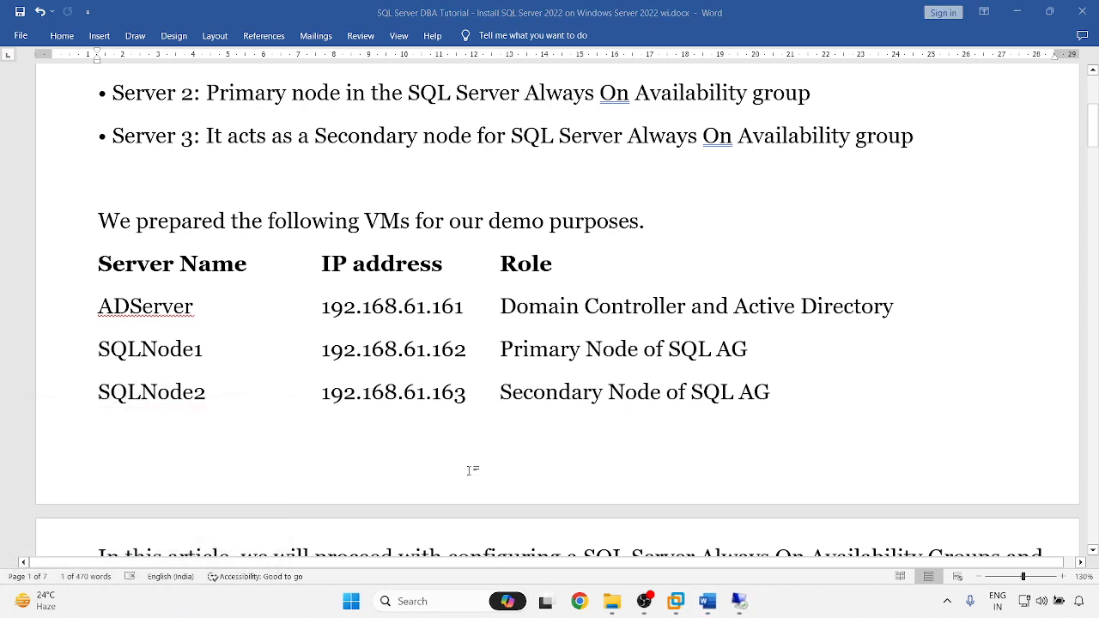
pyautogui.press('BackSpace')
pyautogui.write('2')
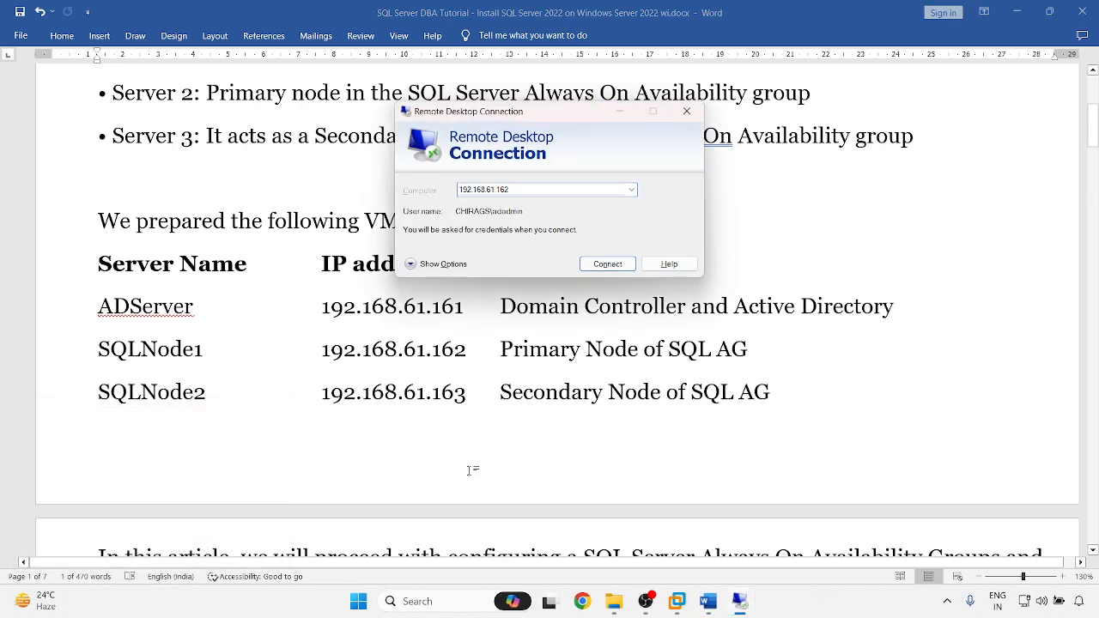
pyautogui.press('Return')
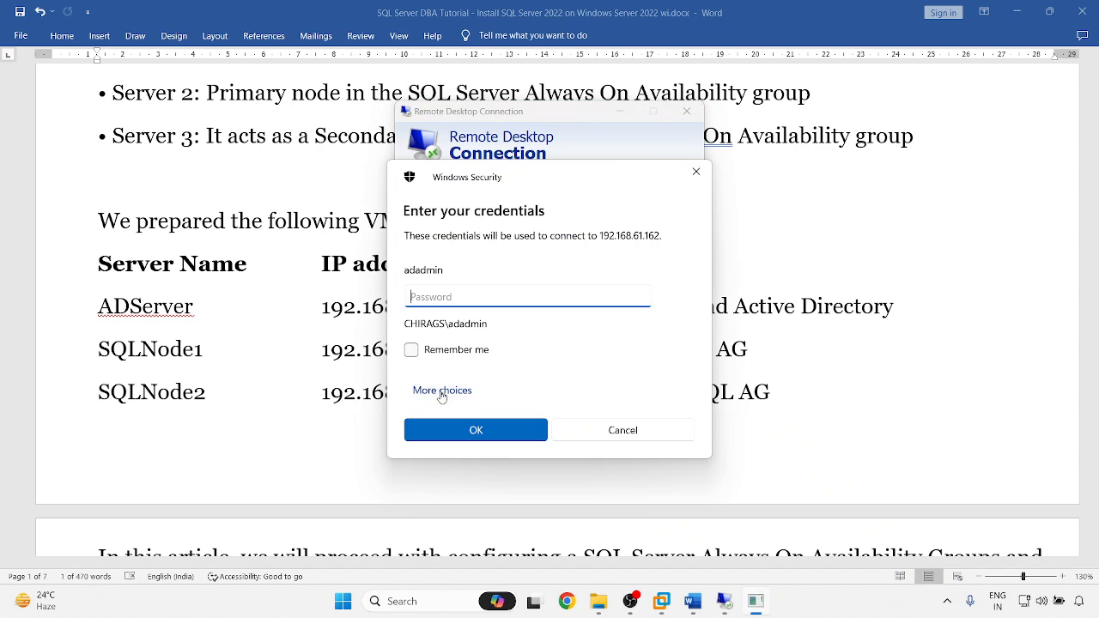
pyautogui.write('••••••')
pyautogui.press('Return')
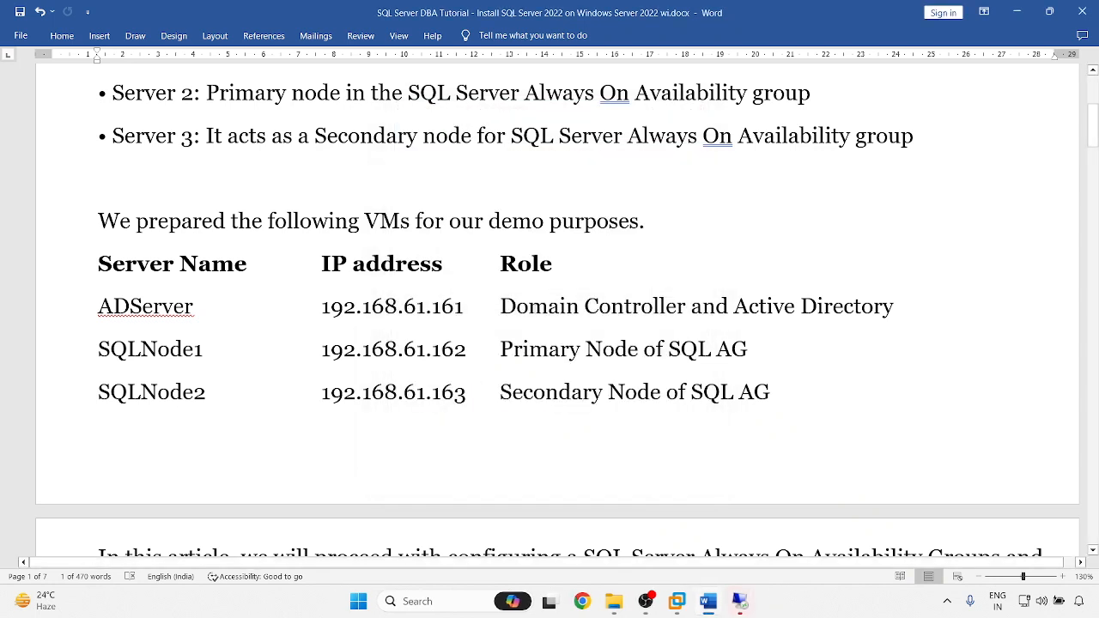
pyautogui.moveTo(745, 597)
pyautogui.click(752, 554)
pyautogui.click(599, 313)
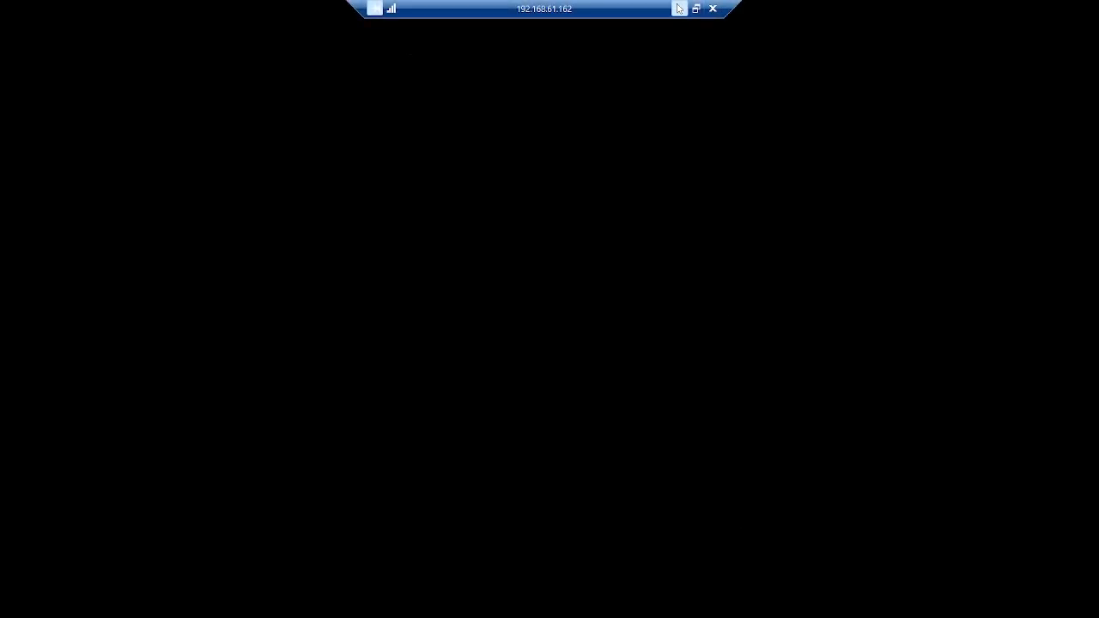
pyautogui.click(679, 8)
# - Launch Remote Desktop Connection again via mstsc and connect to 192.168.61.163
pyautogui.press('super+r')
pyautogui.press('Return')
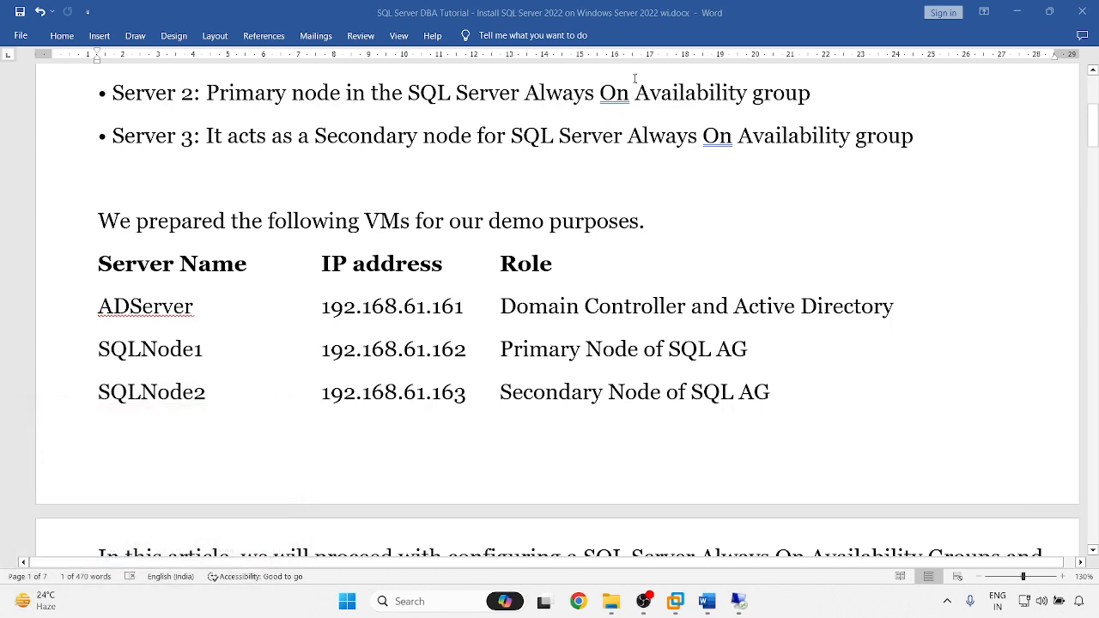
pyautogui.press('End')
pyautogui.press('BackSpace')
pyautogui.write('3')
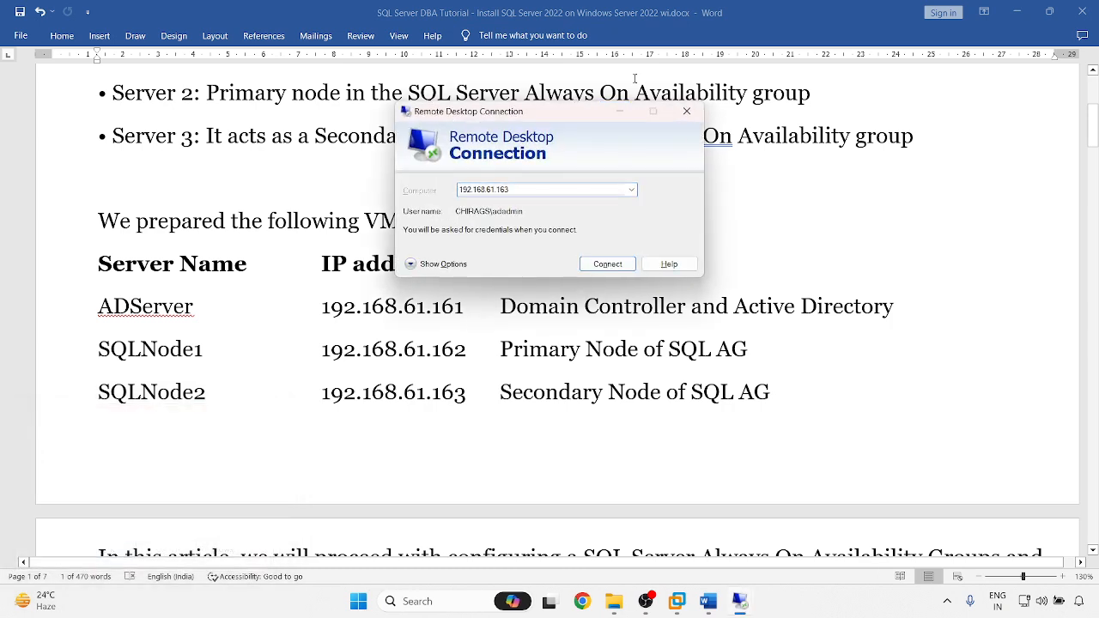
pyautogui.press('Return')
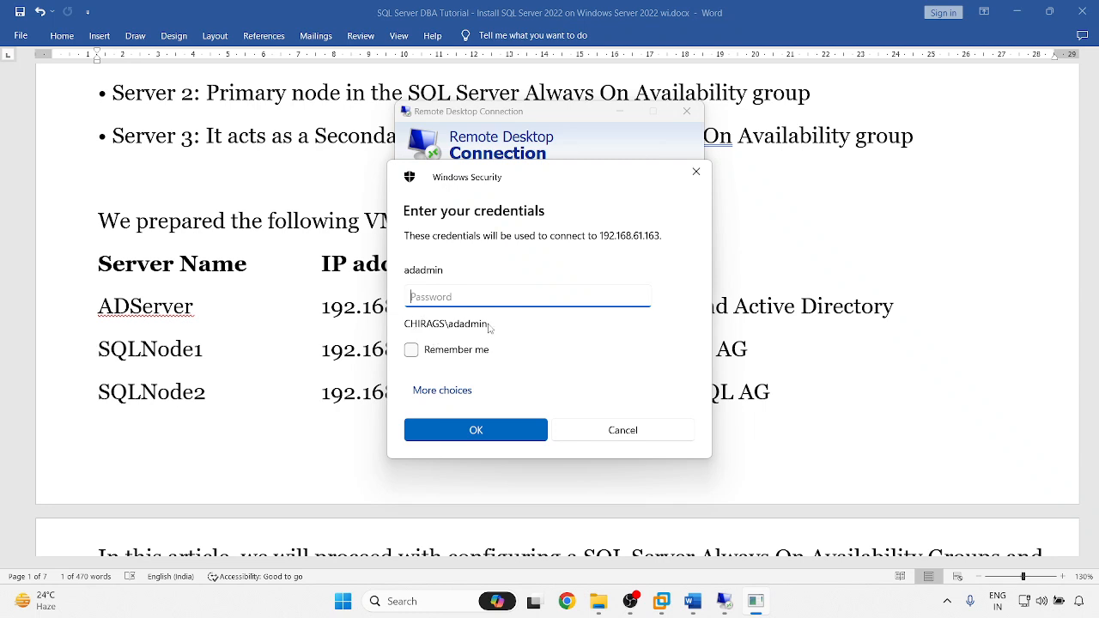
# - Sign in to SQLNode2 with the domain admin account, accept the certificate, and minimize it
pyautogui.click(442, 390)
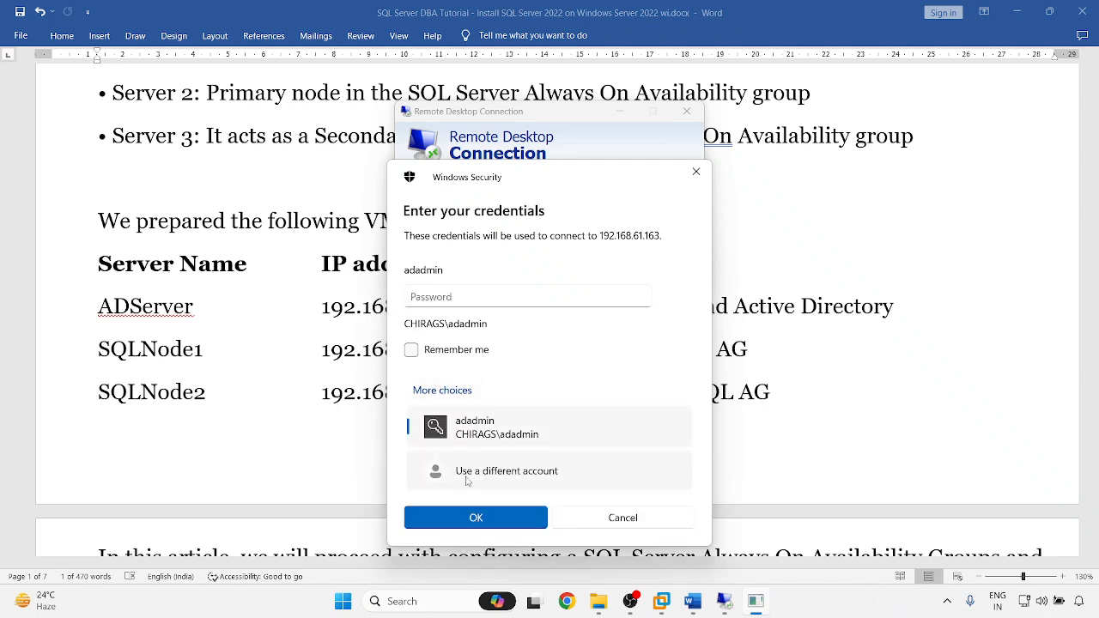
pyautogui.click(468, 473)
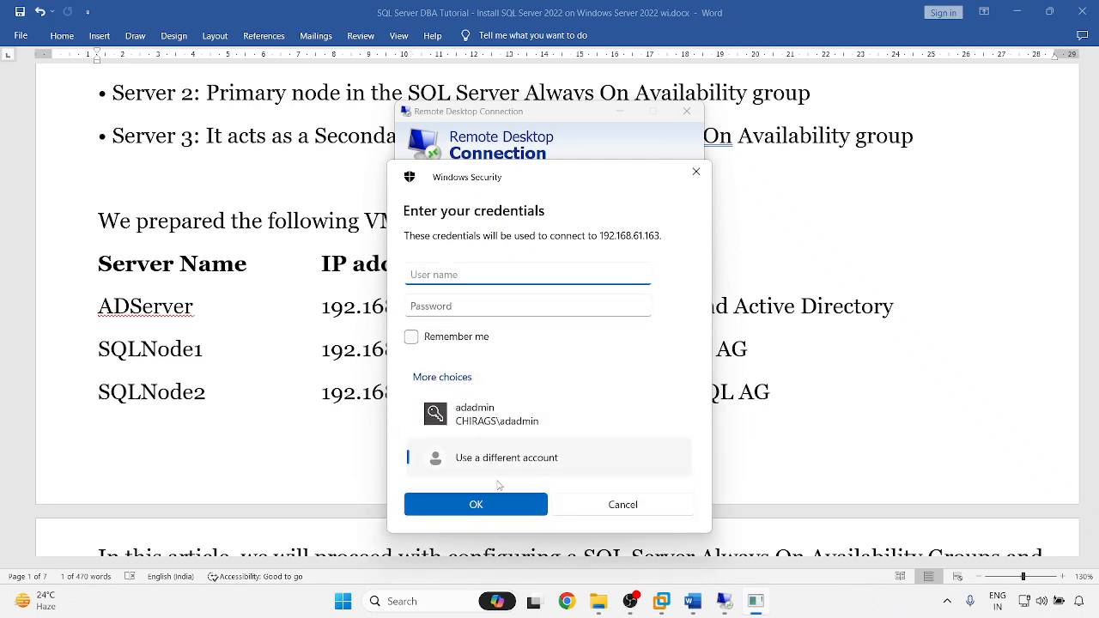
pyautogui.write('CHIRAGS\\adadmin')
pyautogui.press('Tab')
pyautogui.write('•••••••')
pyautogui.press('Return')
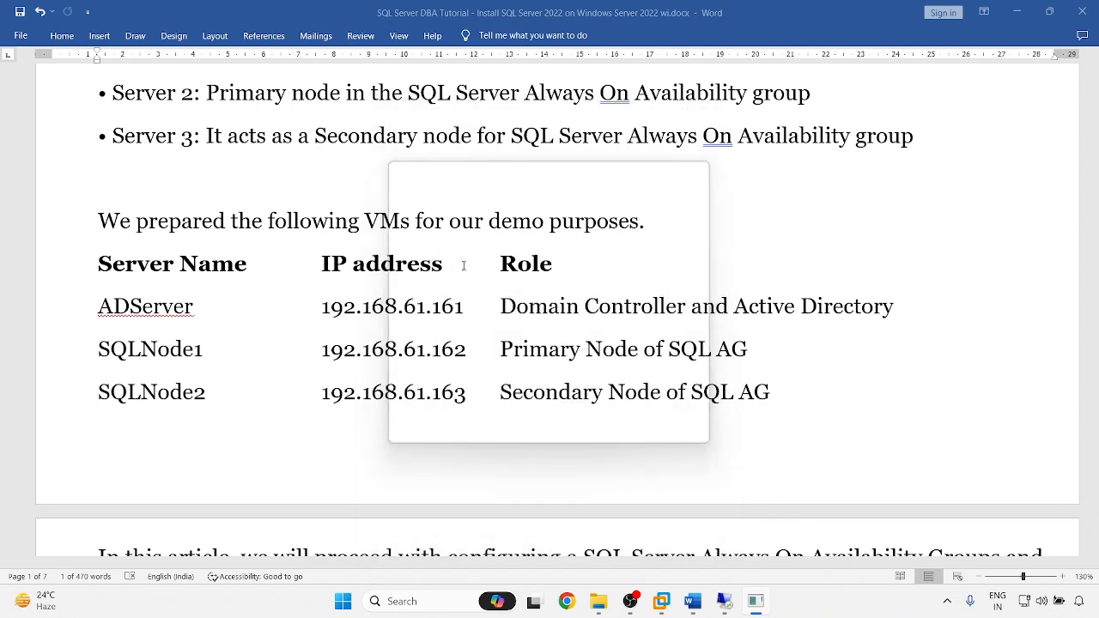
pyautogui.moveTo(737, 601)
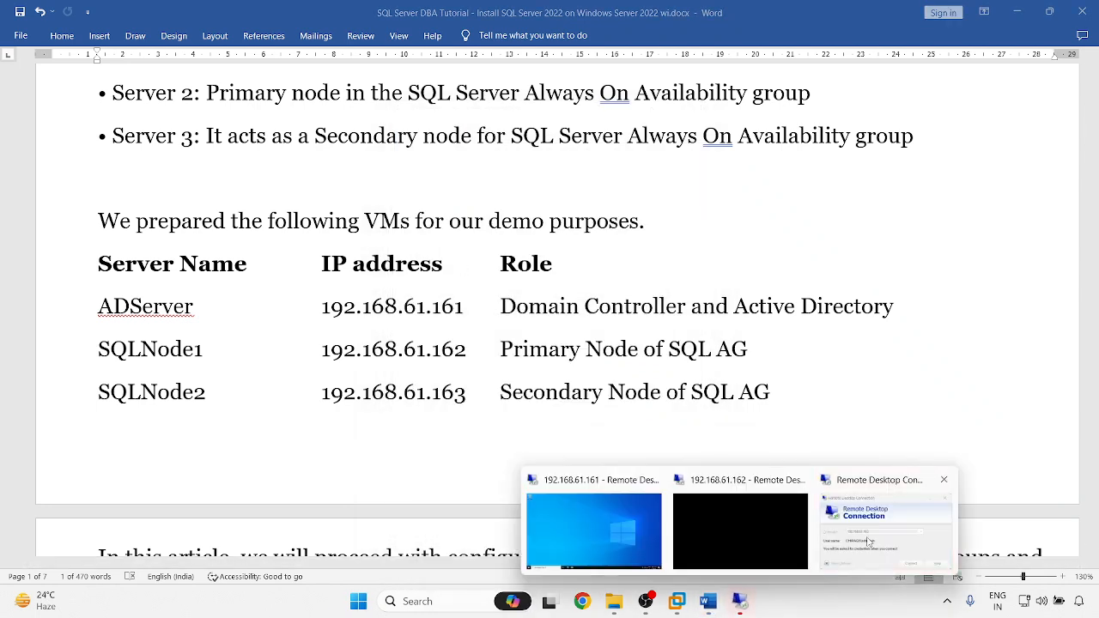
pyautogui.click(597, 311)
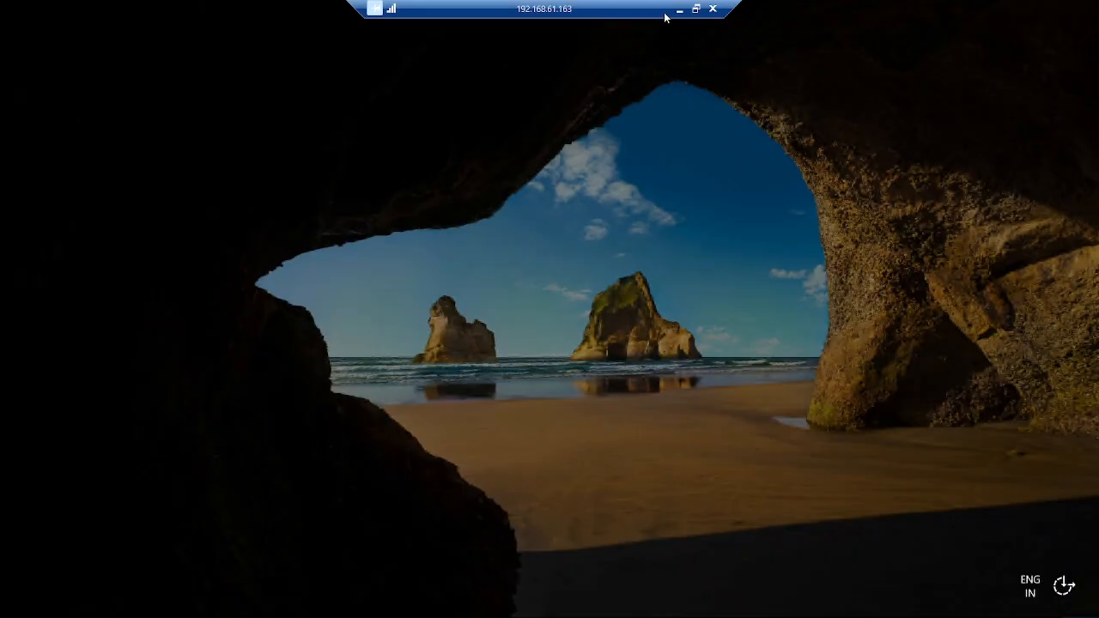
pyautogui.click(680, 10)
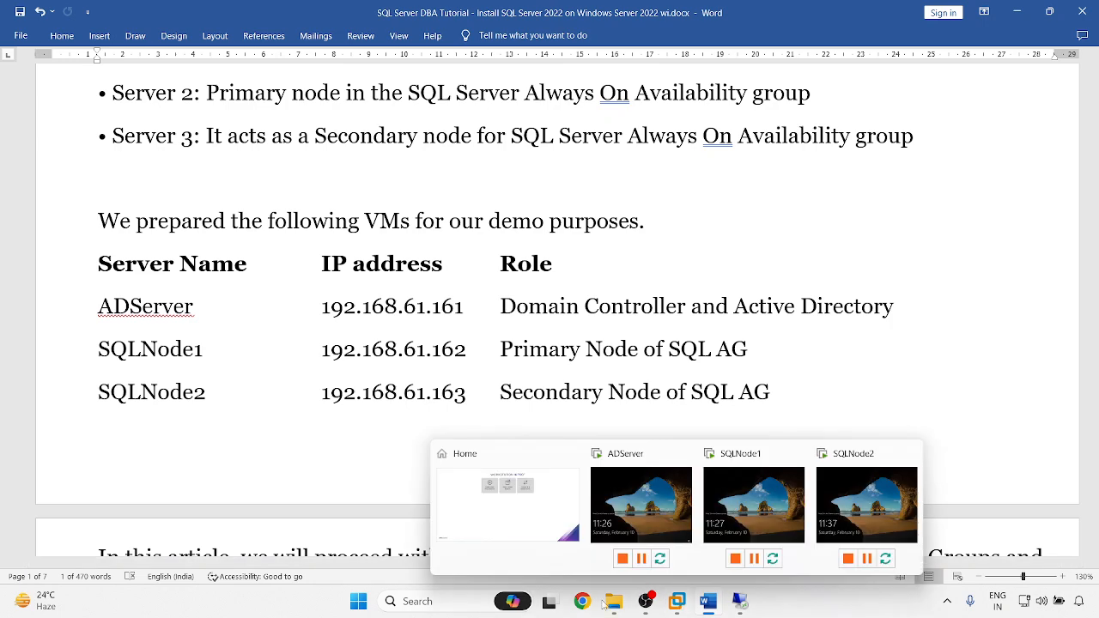
pyautogui.scroll(-3, 634, 468)
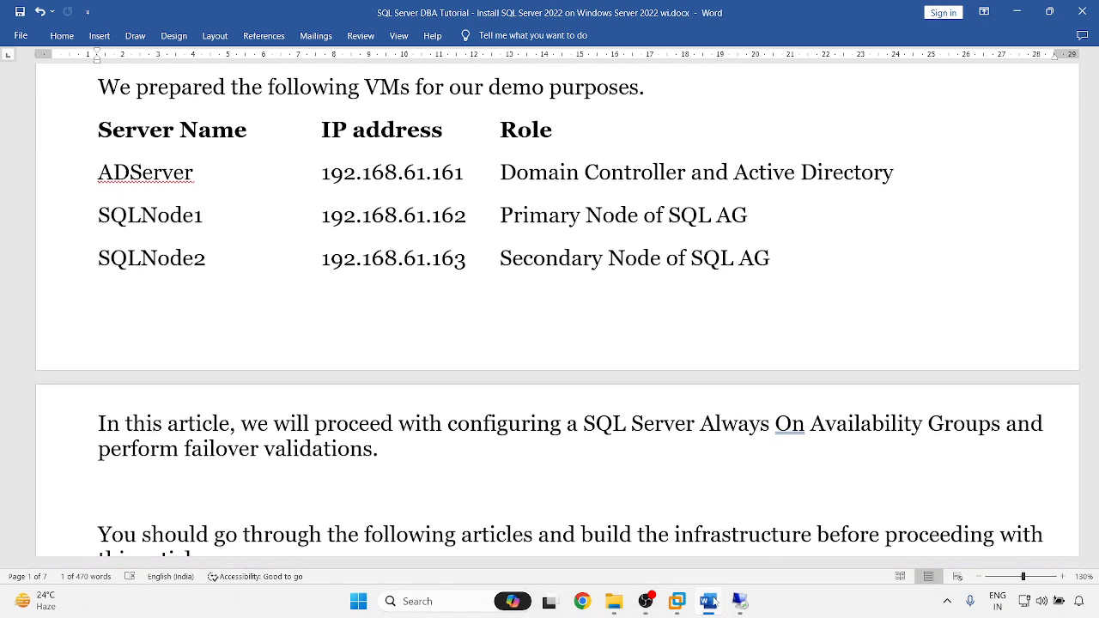
pyautogui.moveTo(739, 599)
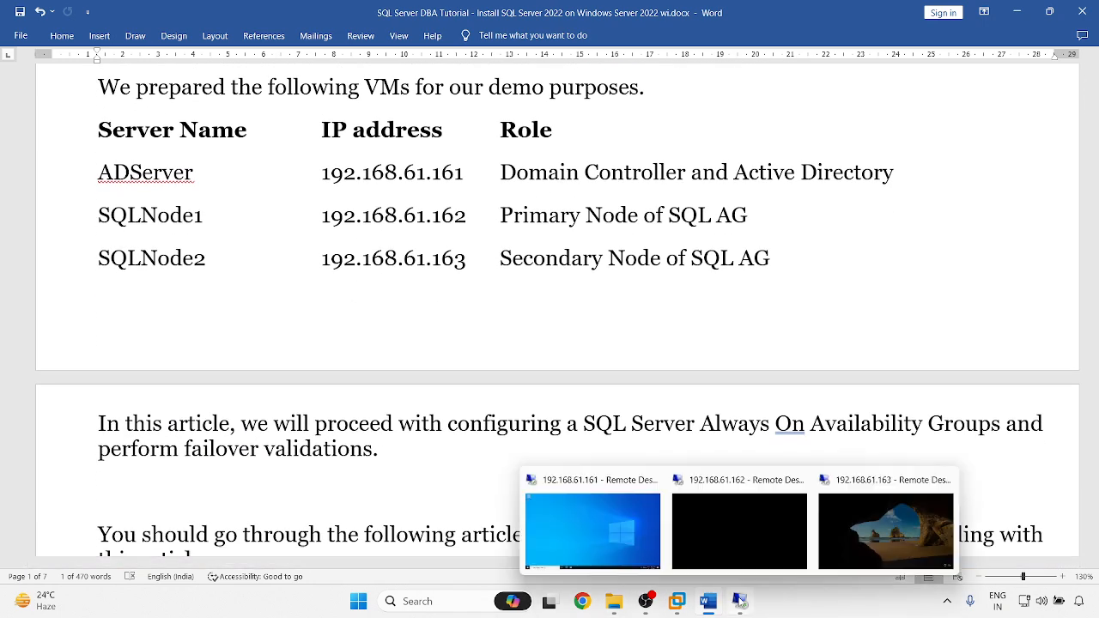
# - On SQLNode1, select the SQL Server 2022 image and SSMS installer in Local Disk (C:)
pyautogui.click(731, 530)
pyautogui.click(369, 604)
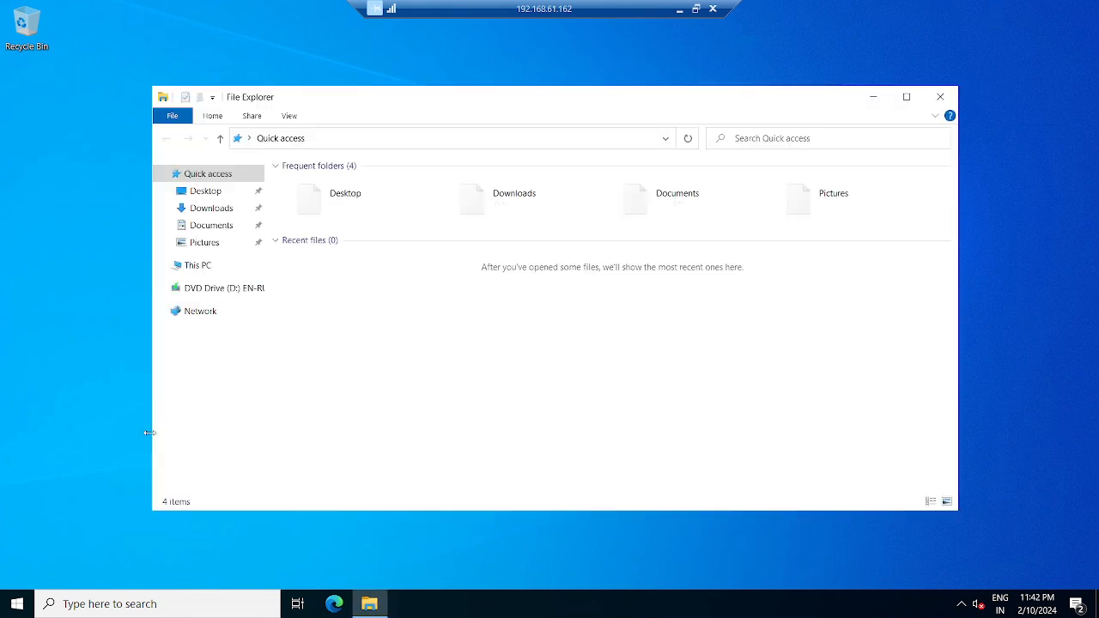
pyautogui.click(203, 265)
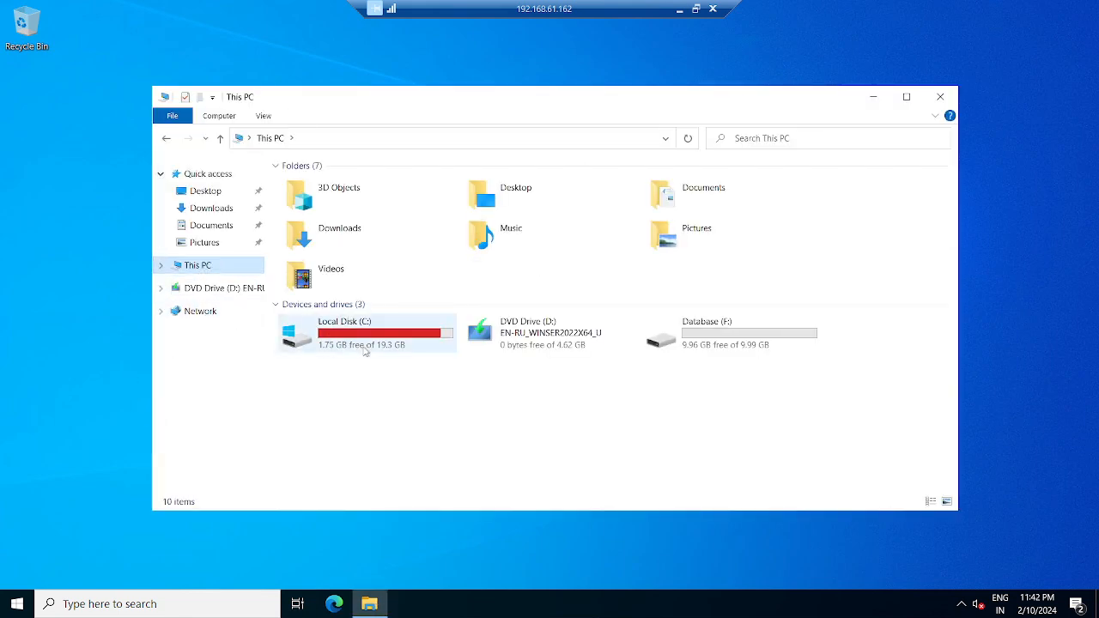
pyautogui.doubleClick(356, 337)
pyautogui.moveTo(301, 326); pyautogui.dragTo(339, 276)
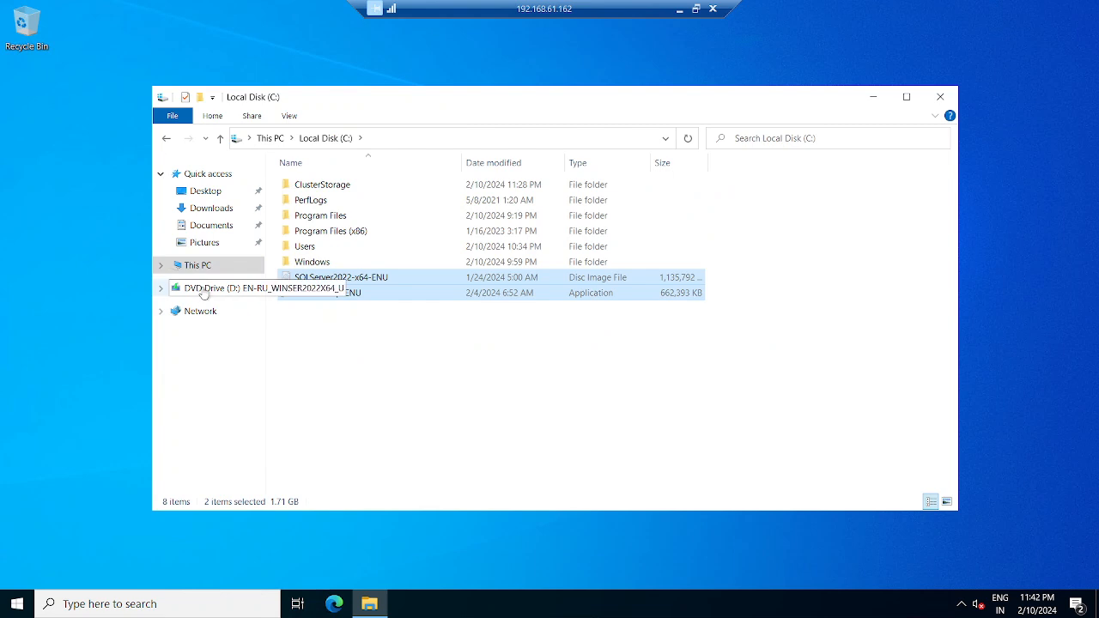
# - Paste both files into Database (F:), approving the move for all current items
pyautogui.click(190, 268)
pyautogui.doubleClick(745, 333)
pyautogui.hotkey('ctrl', 'v')
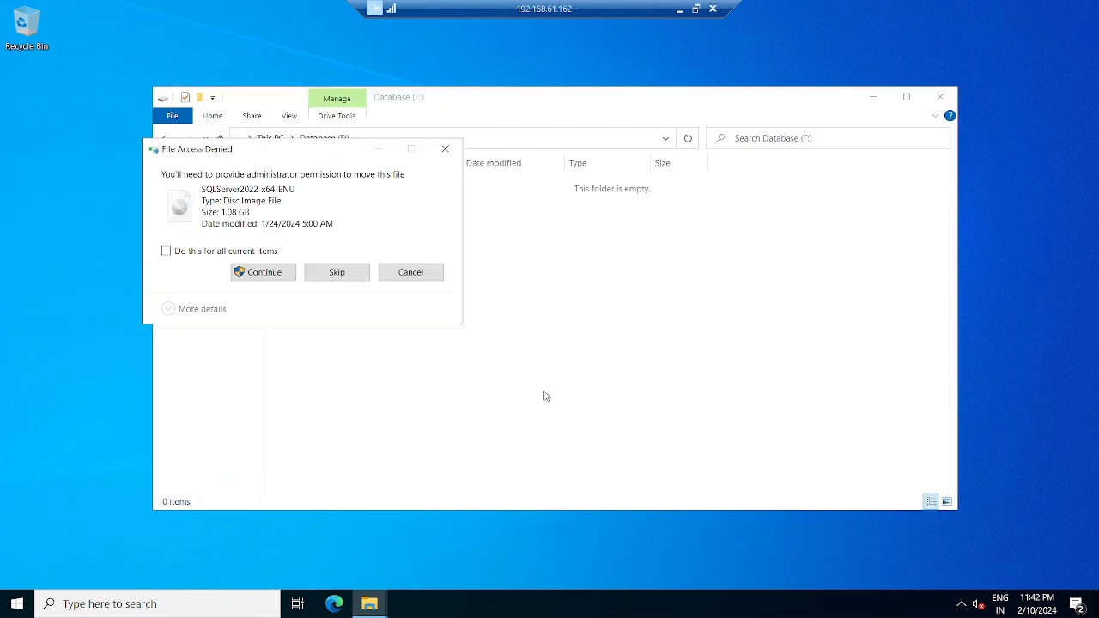
pyautogui.click(221, 252)
pyautogui.click(263, 272)
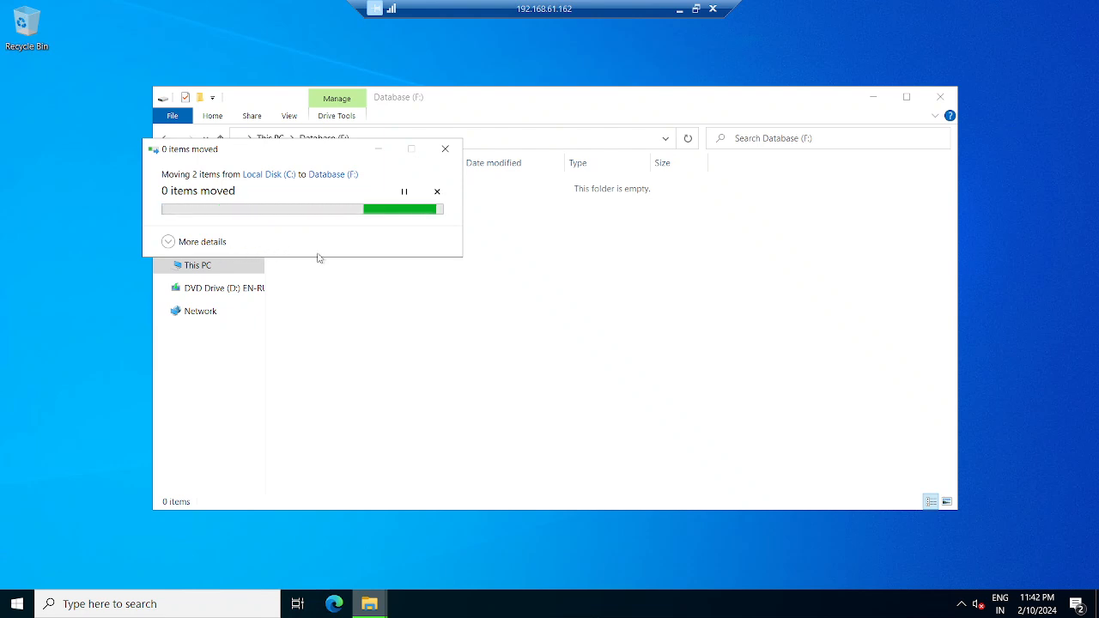
pyautogui.click(203, 242)
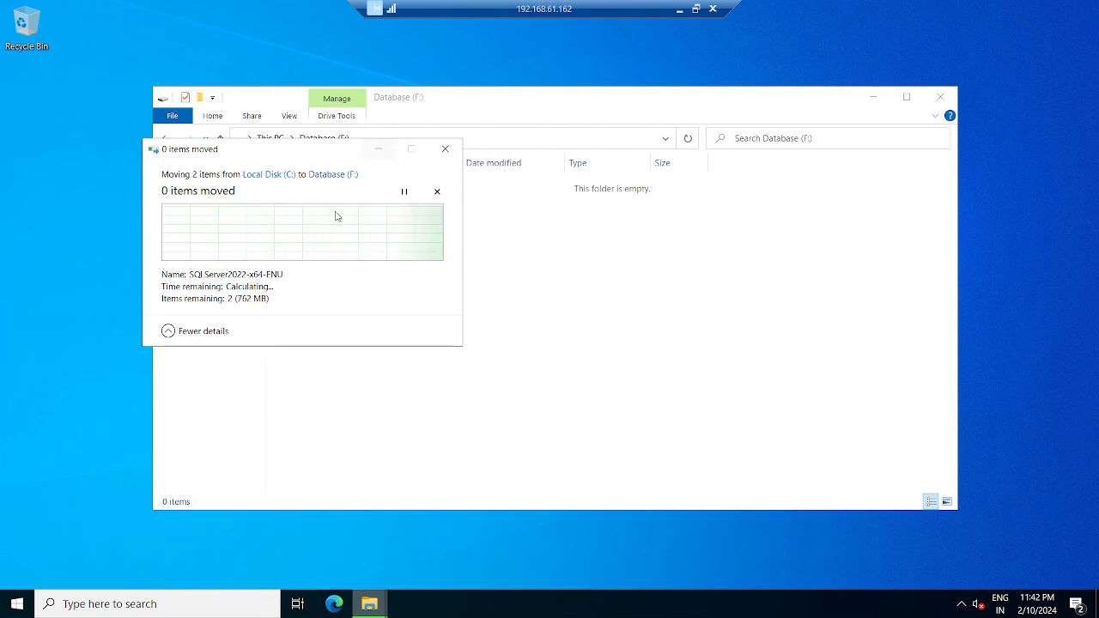
pyautogui.click(679, 13)
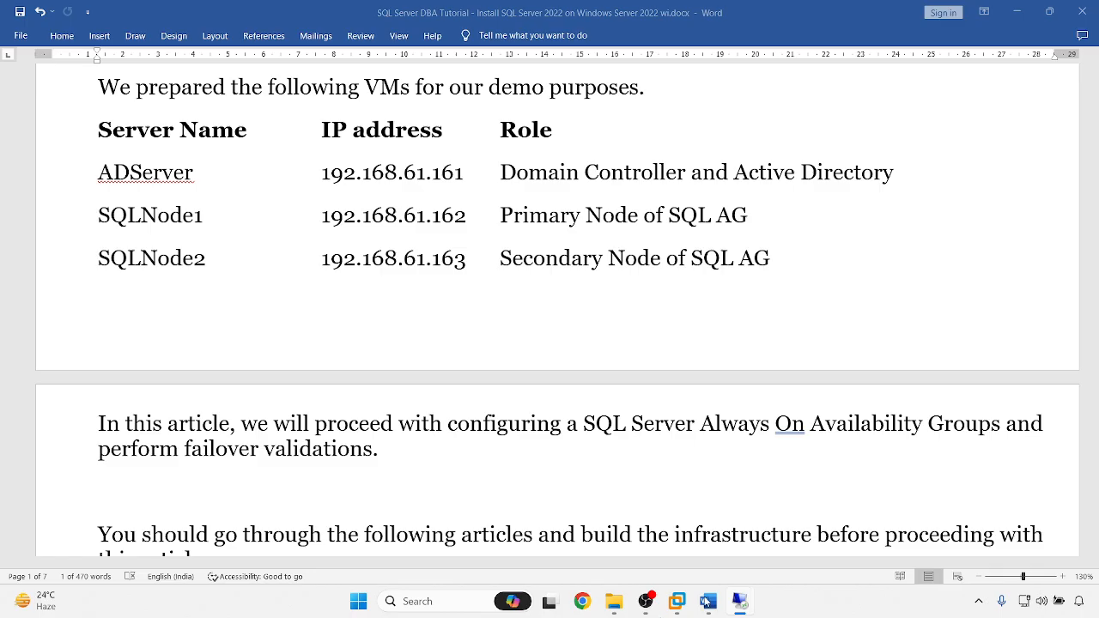
# - On SQLNode2, select the SQL Server 2022 image and SSMS installer in Local Disk (C:)
pyautogui.moveTo(740, 603)
pyautogui.click(936, 540)
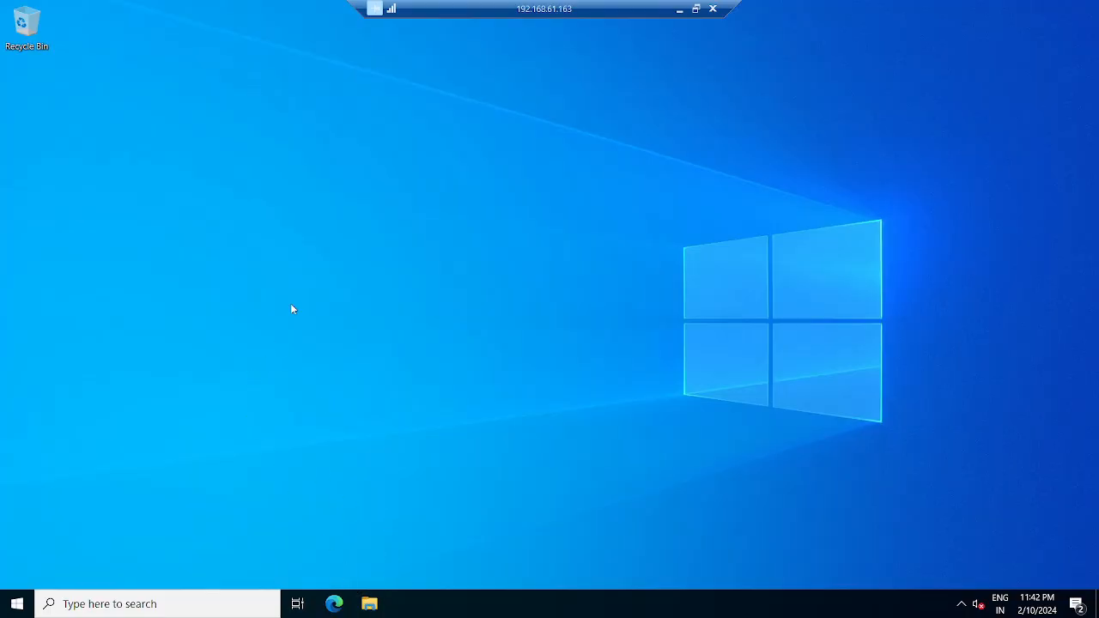
pyautogui.press('super+e')
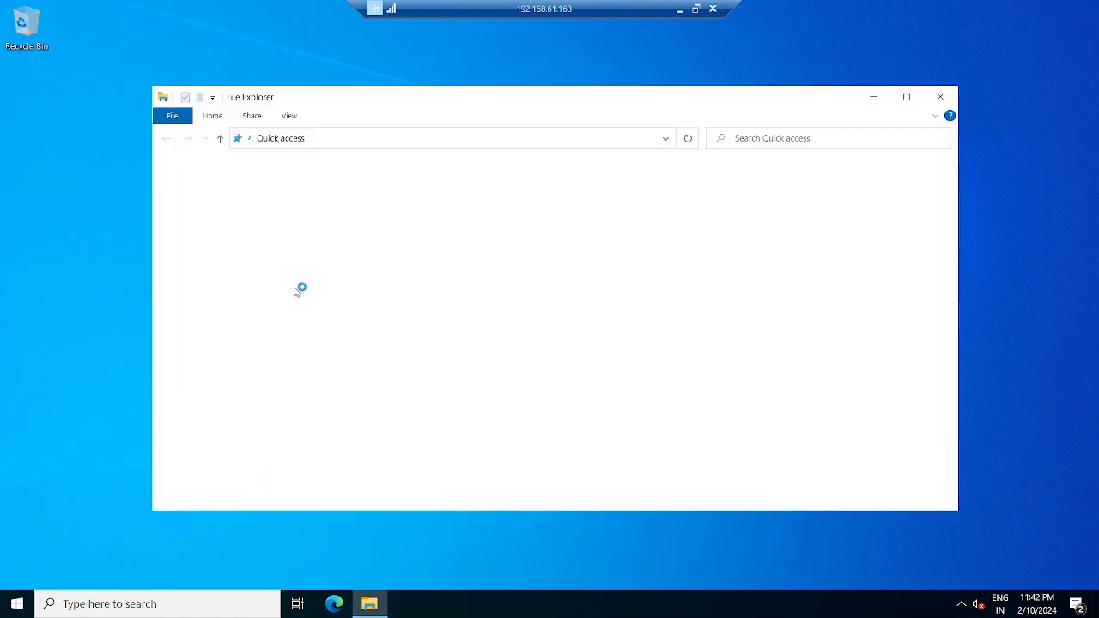
pyautogui.click(206, 265)
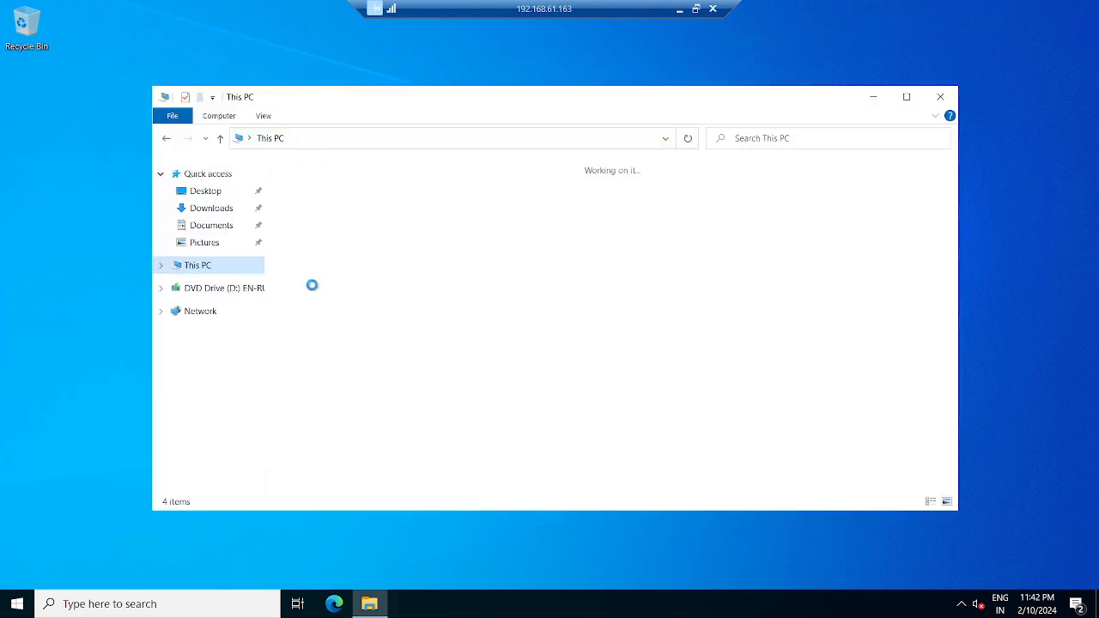
pyautogui.click(355, 336)
pyautogui.doubleClick(354, 336)
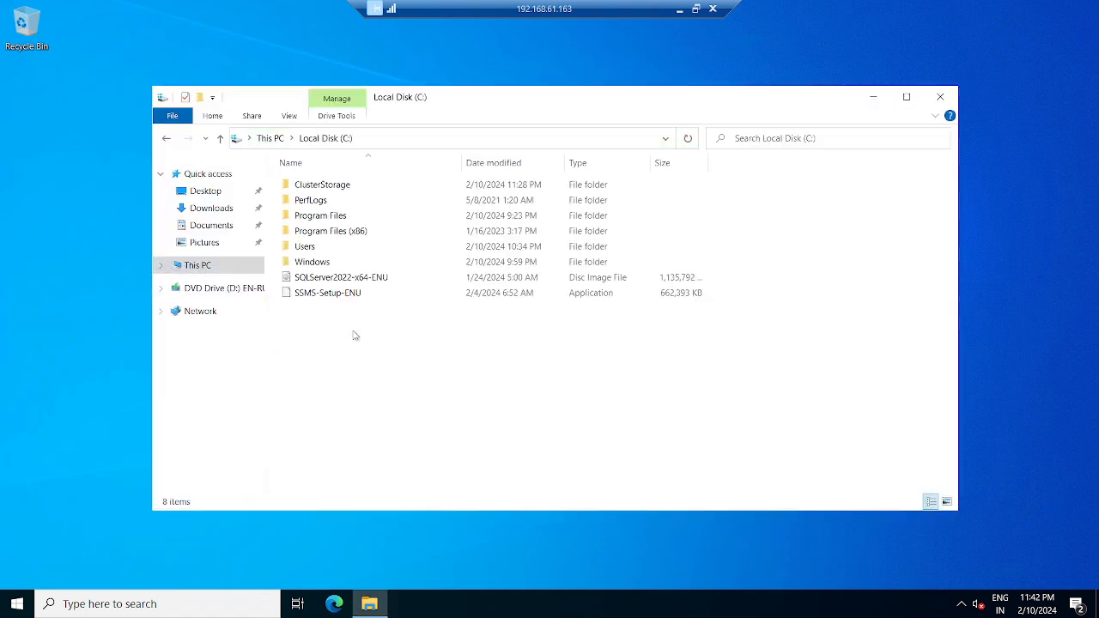
pyautogui.moveTo(329, 332); pyautogui.dragTo(352, 275)
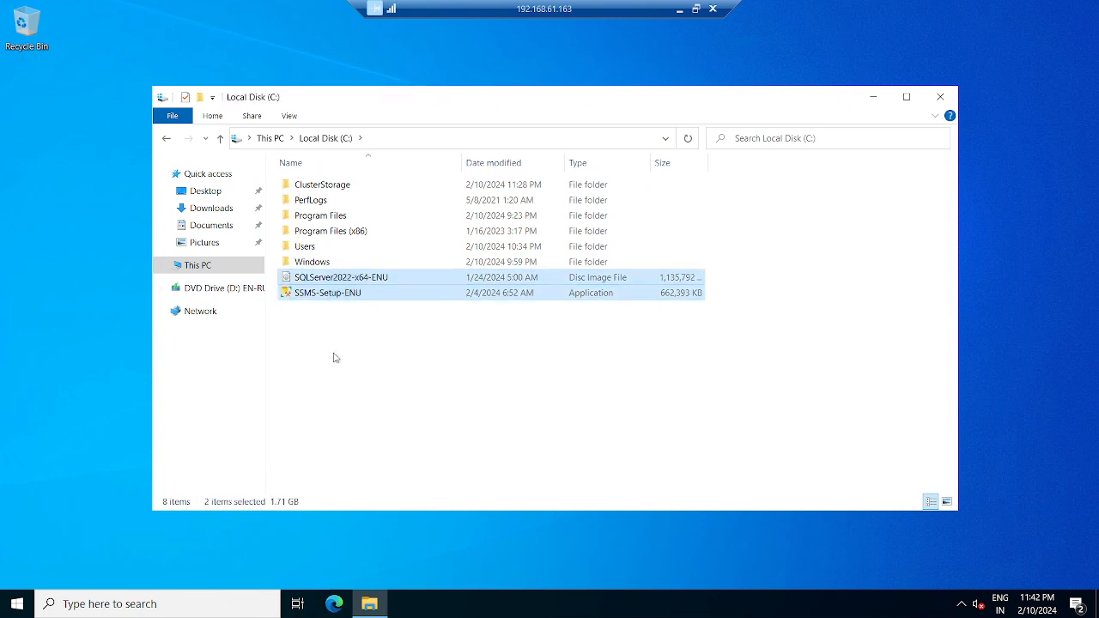
# - Paste both files into Database (F:), approving the move for all current items
pyautogui.click(190, 266)
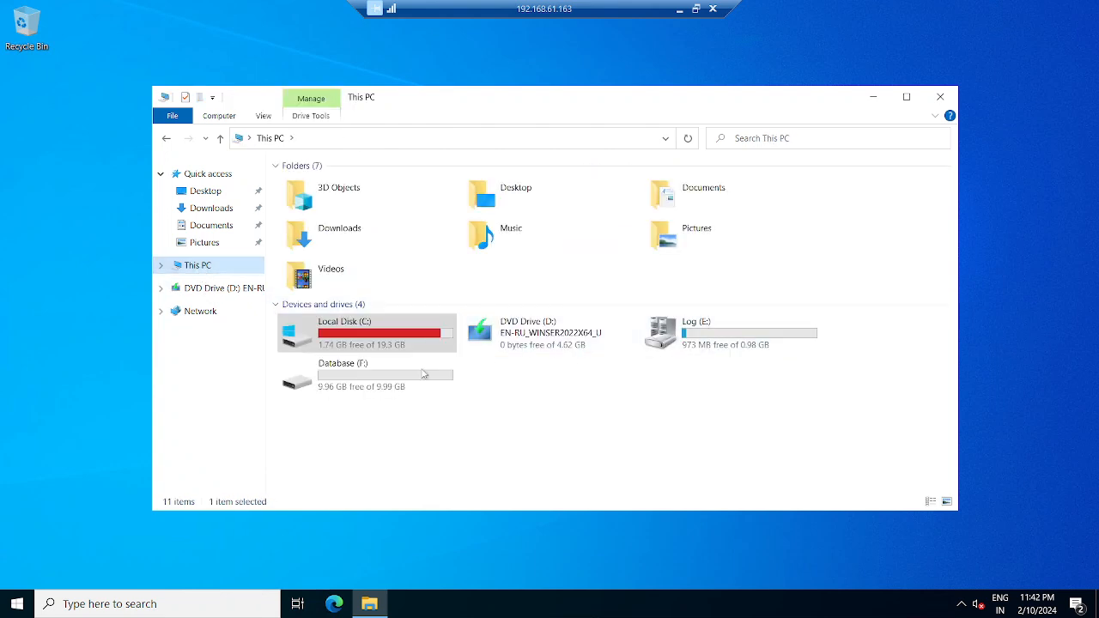
pyautogui.doubleClick(360, 378)
pyautogui.hotkey('ctrl', 'v')
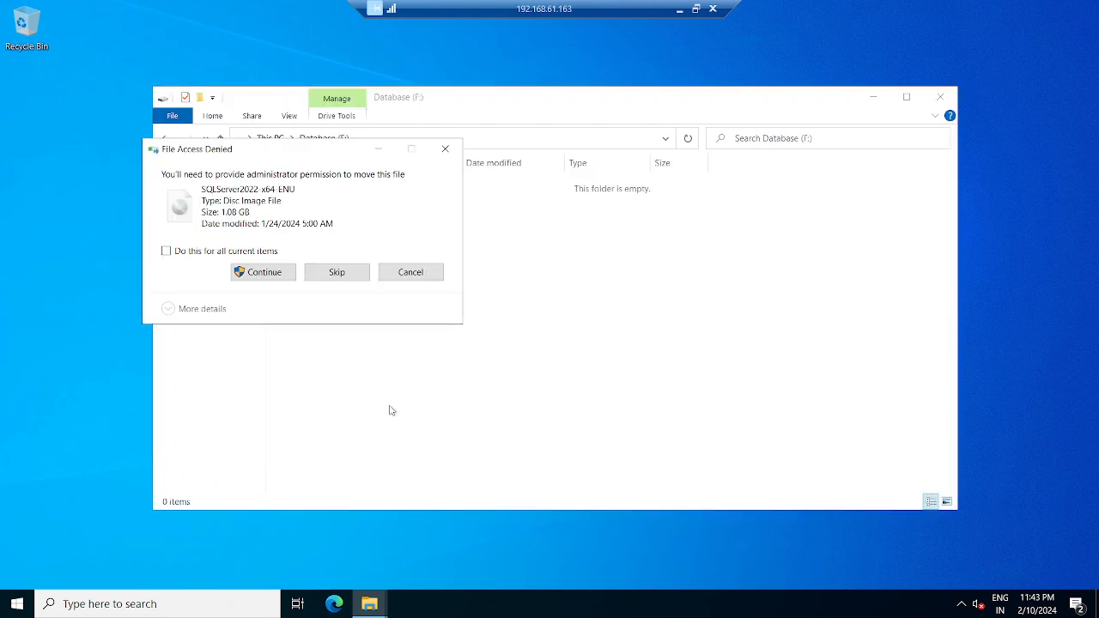
pyautogui.click(166, 251)
pyautogui.click(270, 275)
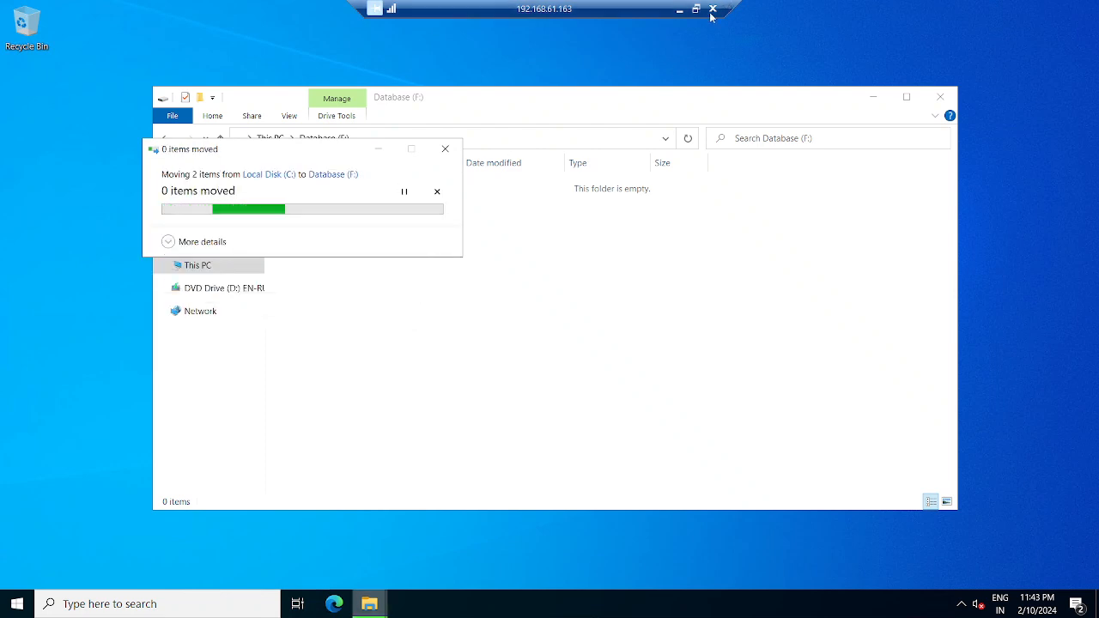
pyautogui.click(680, 10)
# - Return to Database (F:) on 192.168.61.162 and widen the Name column
pyautogui.moveTo(748, 608)
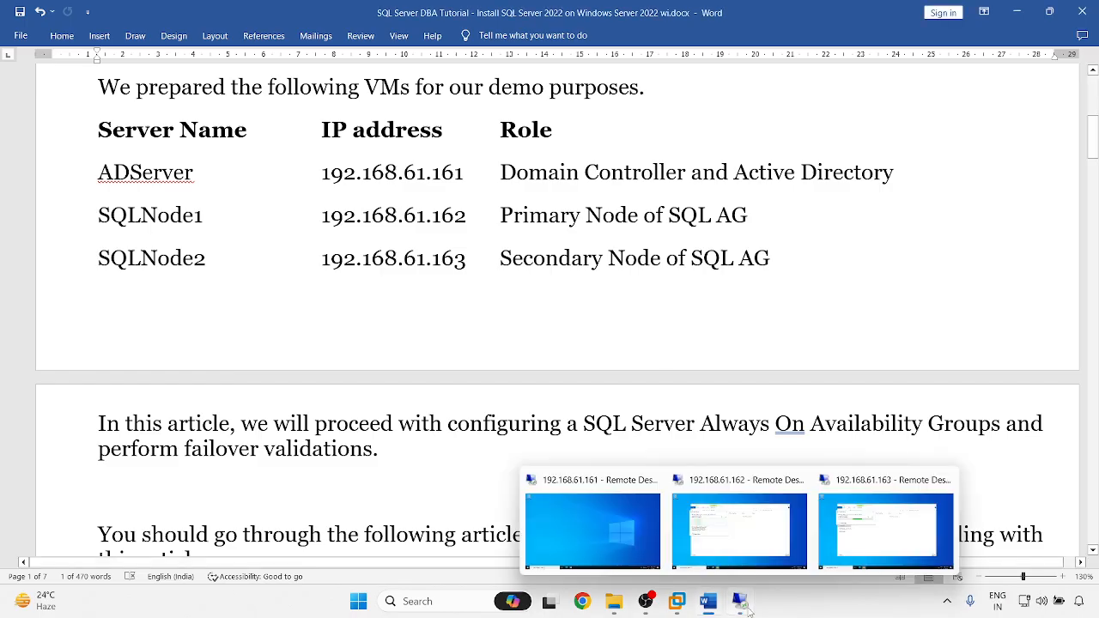
pyautogui.click(741, 525)
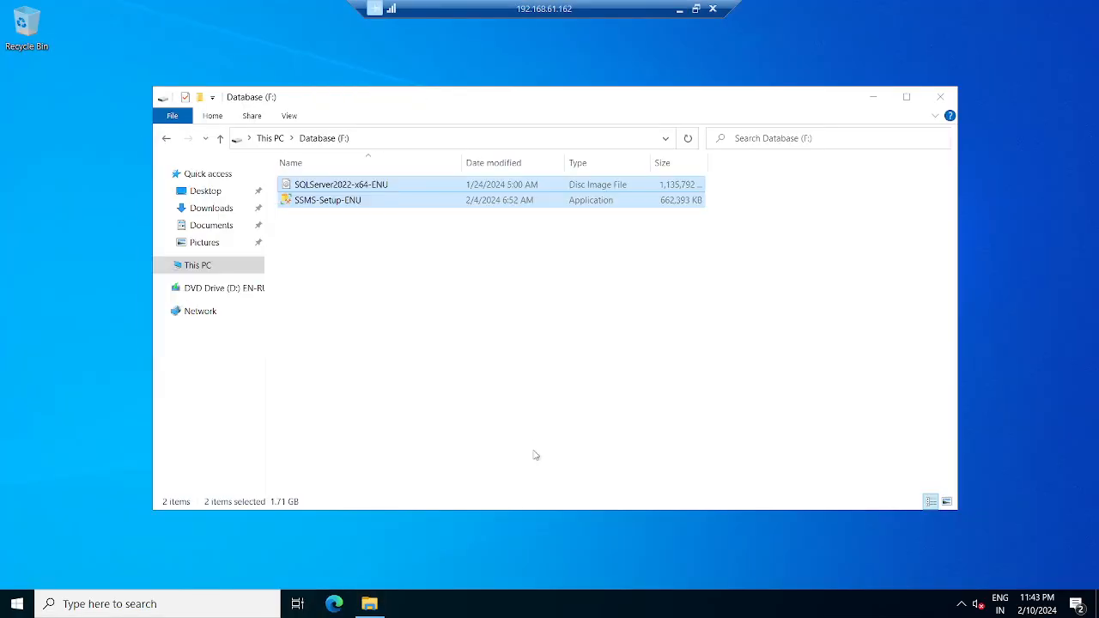
pyautogui.click(378, 337)
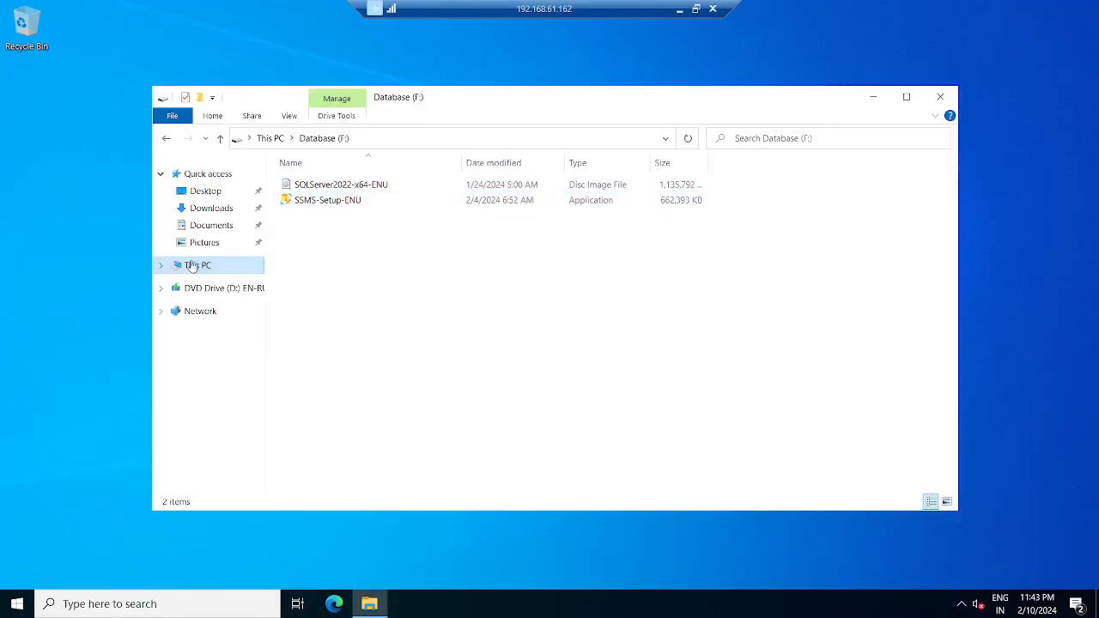
pyautogui.click(199, 266)
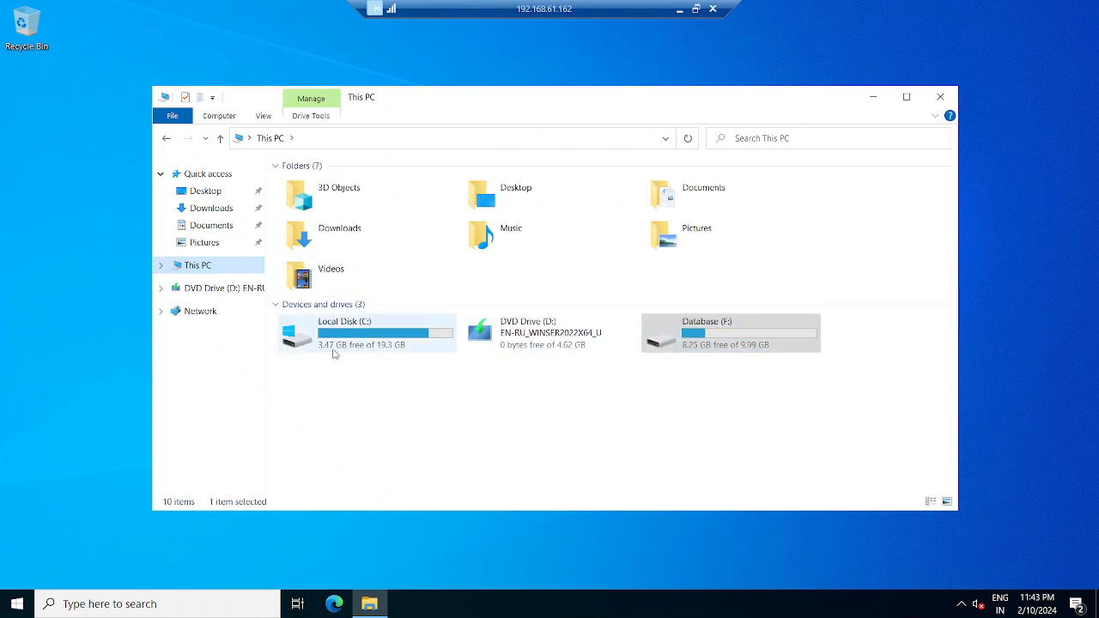
pyautogui.click(715, 339)
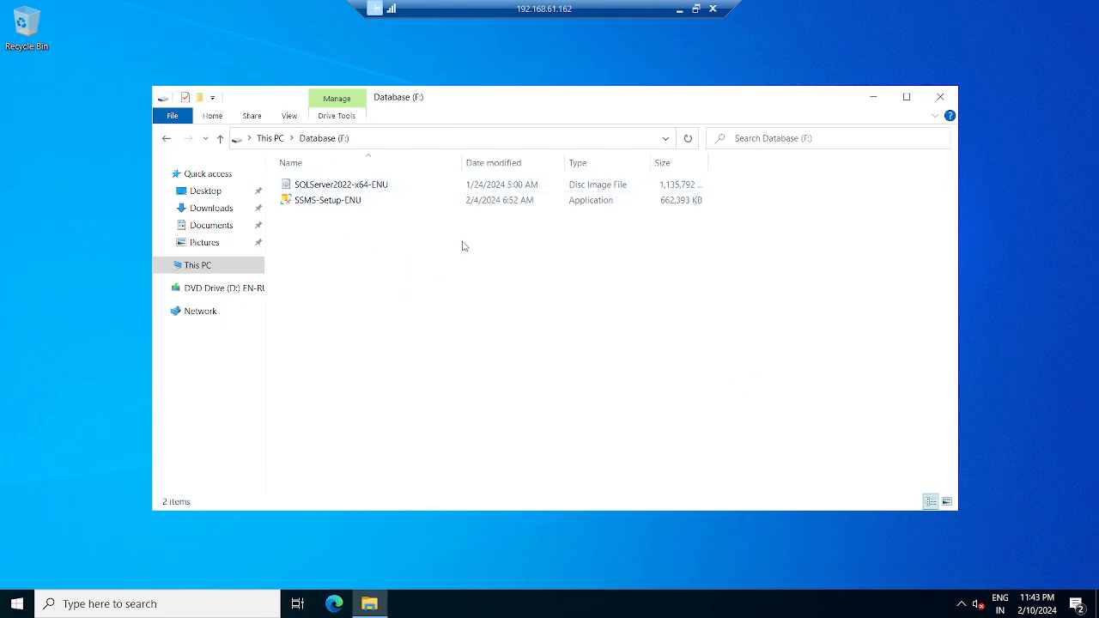
pyautogui.moveTo(462, 164); pyautogui.dragTo(521, 164)
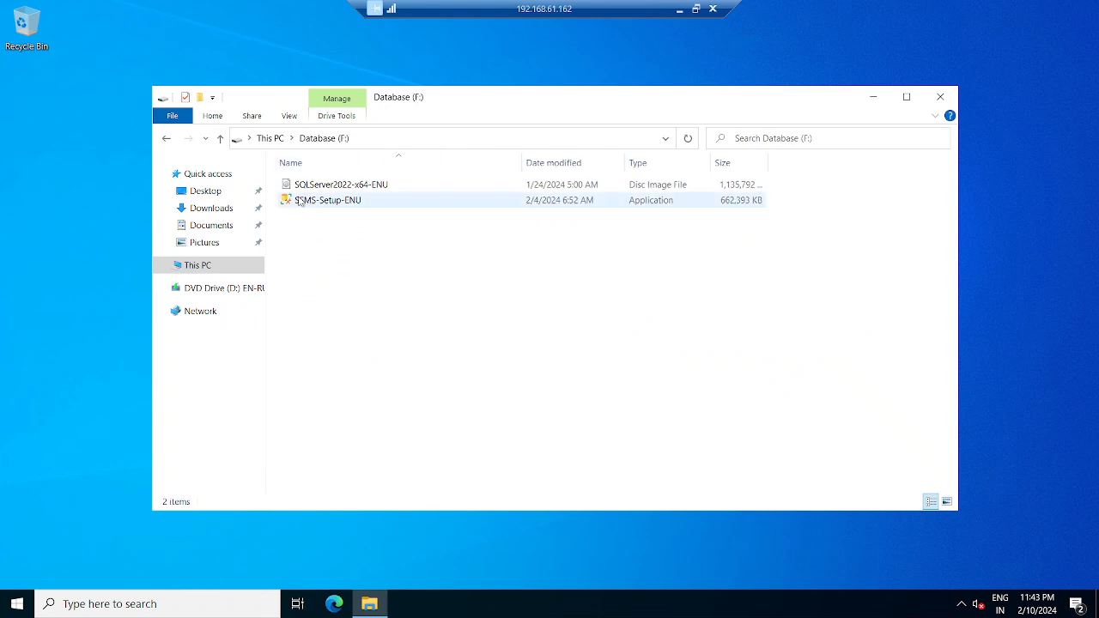
# - Mount the SQL Server 2022 image and run setup as administrator, approving the UAC prompt
pyautogui.rightClick(341, 185)
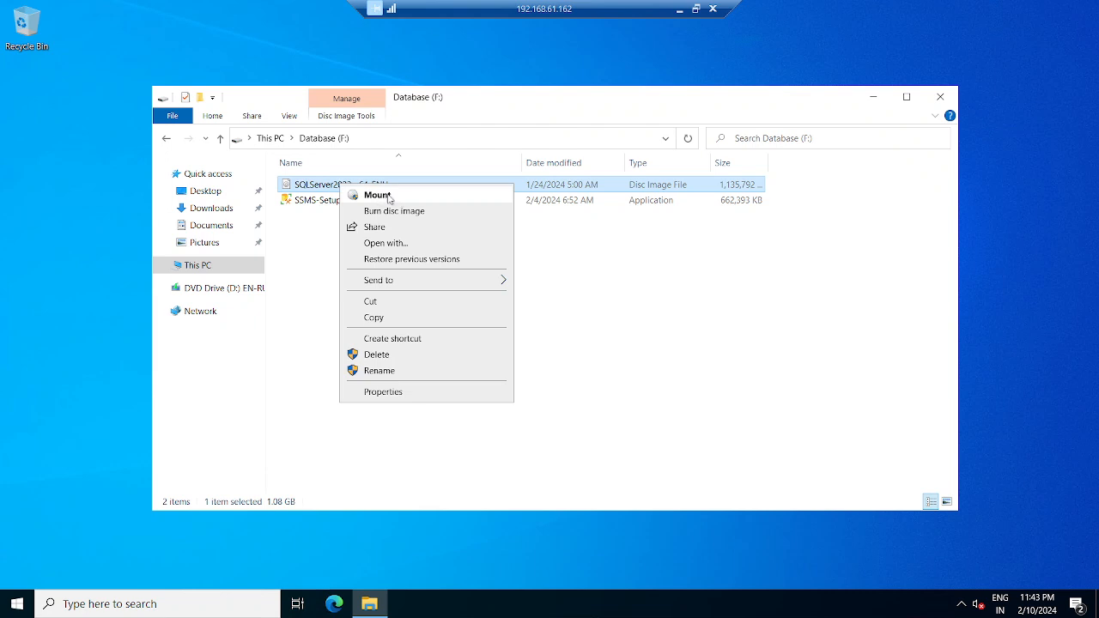
pyautogui.click(389, 195)
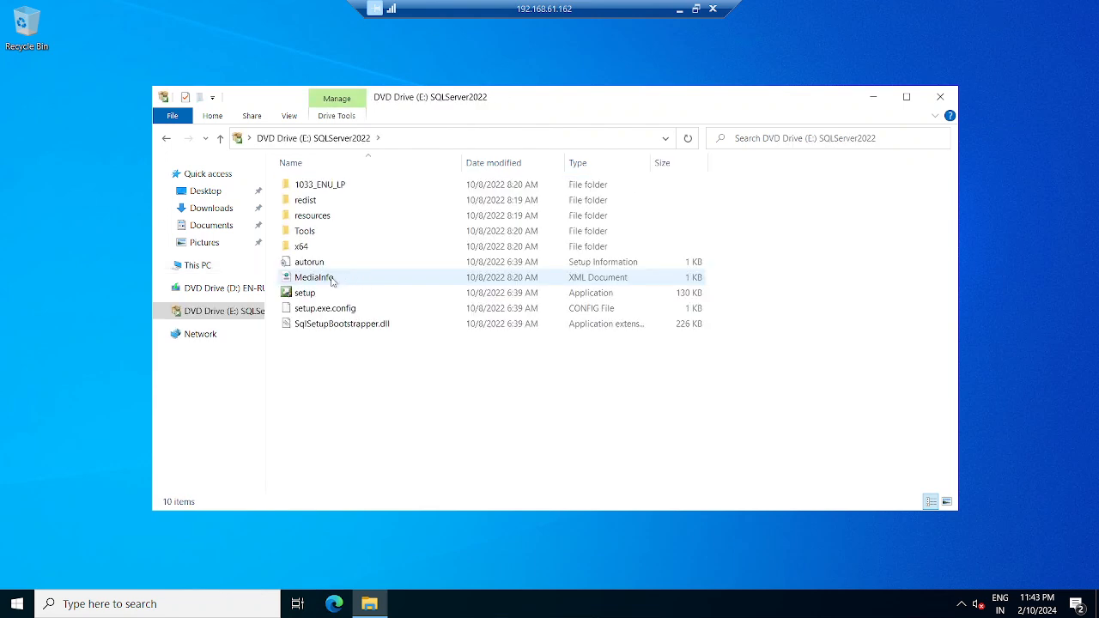
pyautogui.rightClick(304, 294)
pyautogui.click(357, 319)
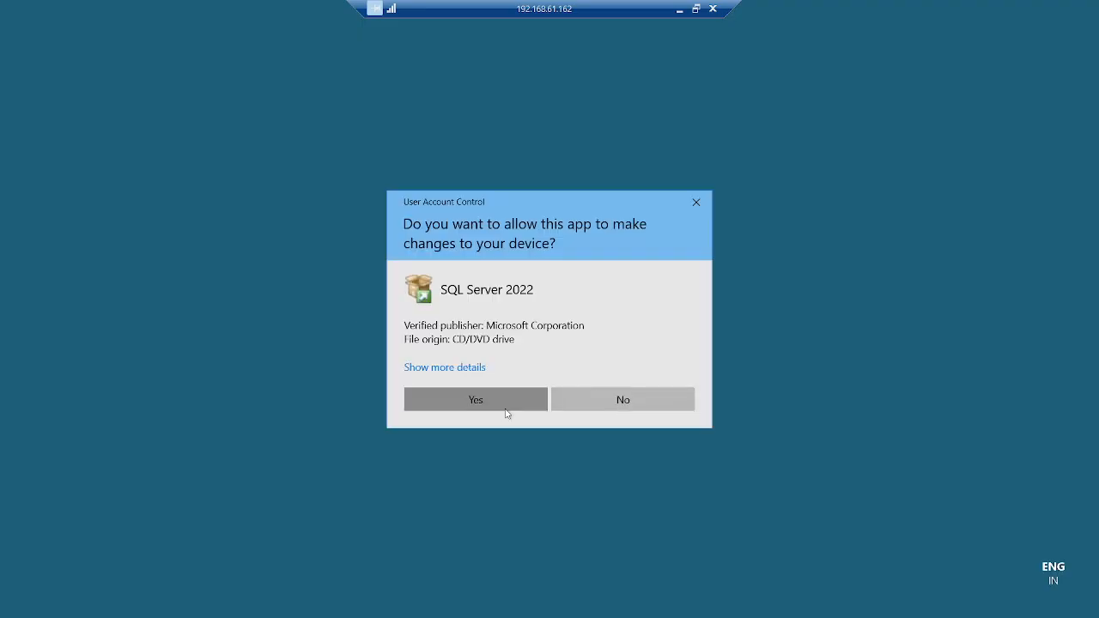
pyautogui.click(463, 397)
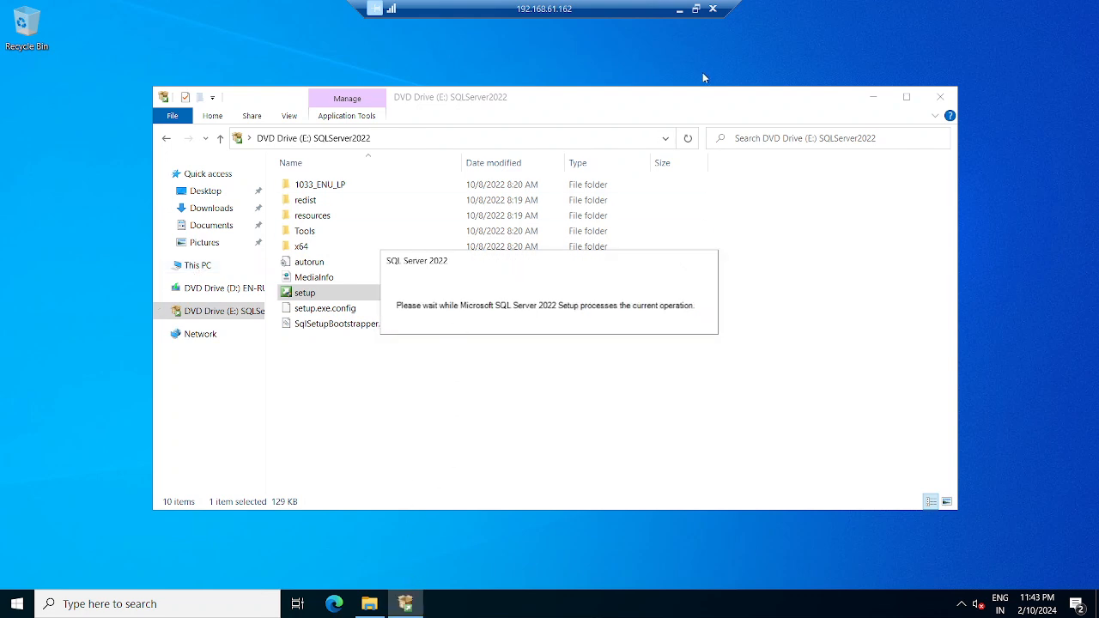
pyautogui.click(873, 96)
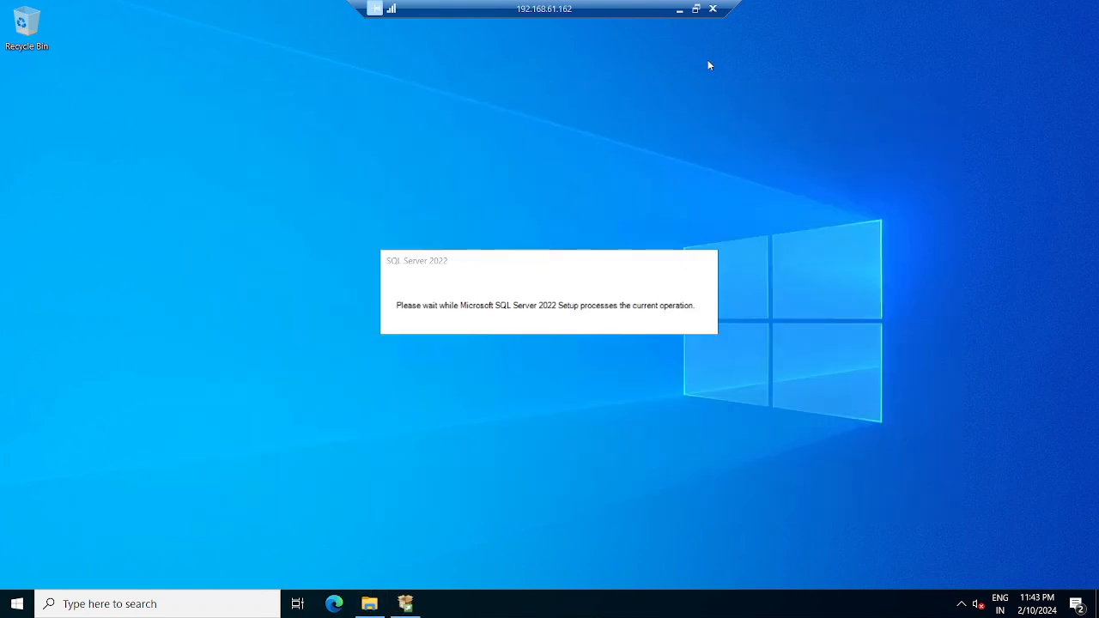
pyautogui.click(679, 9)
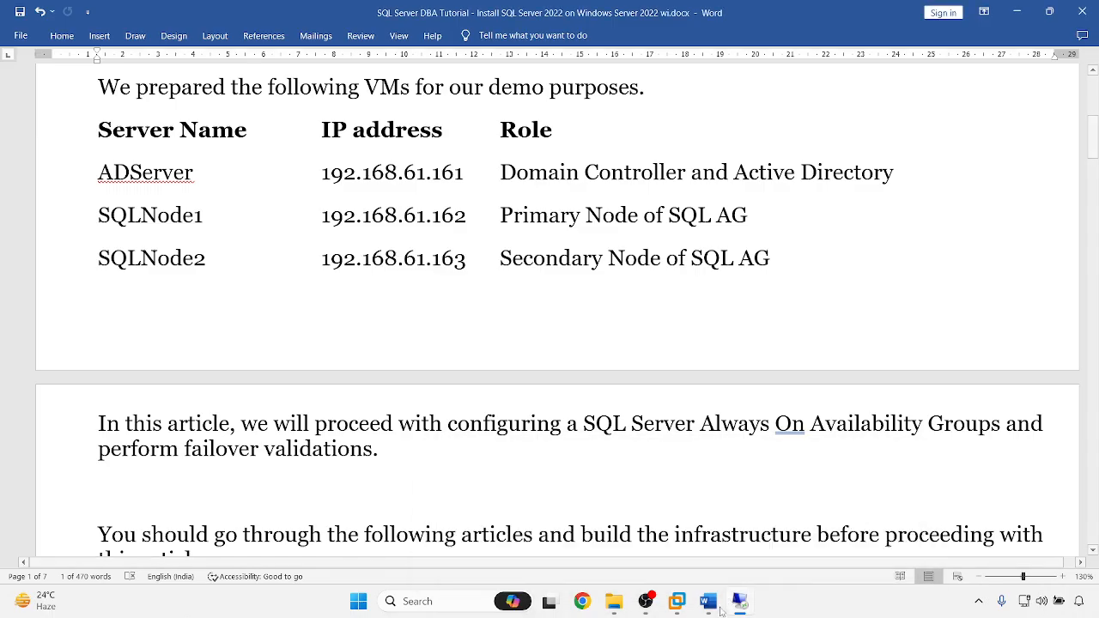
# - On 192.168.61.163, mount the SQL Server 2022 image and run setup as administrator
pyautogui.moveTo(744, 608)
pyautogui.click(859, 555)
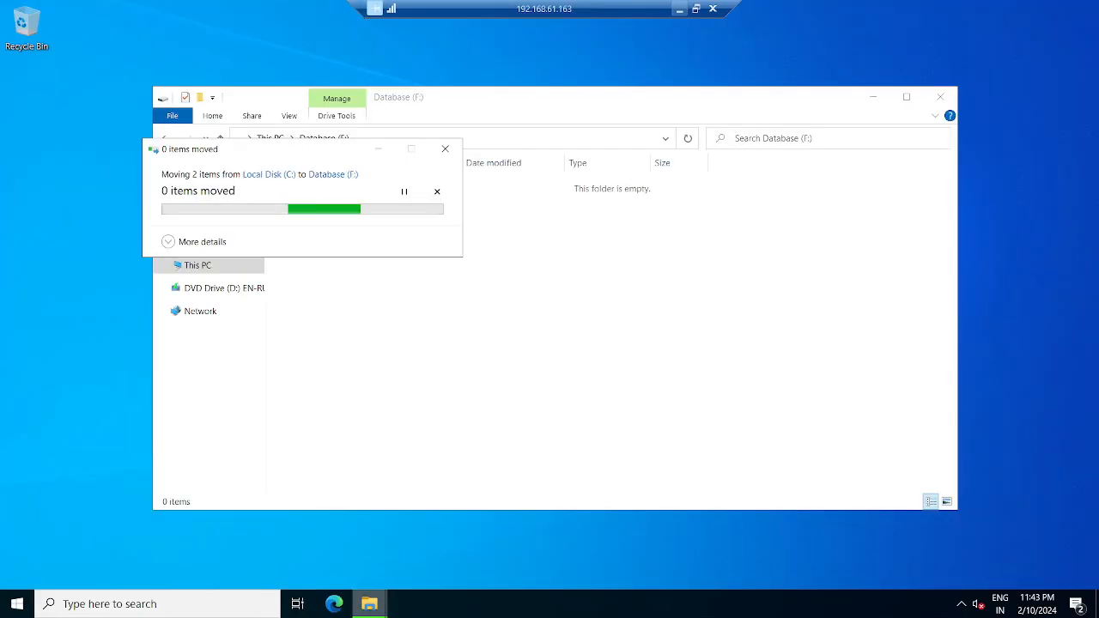
pyautogui.click(326, 186)
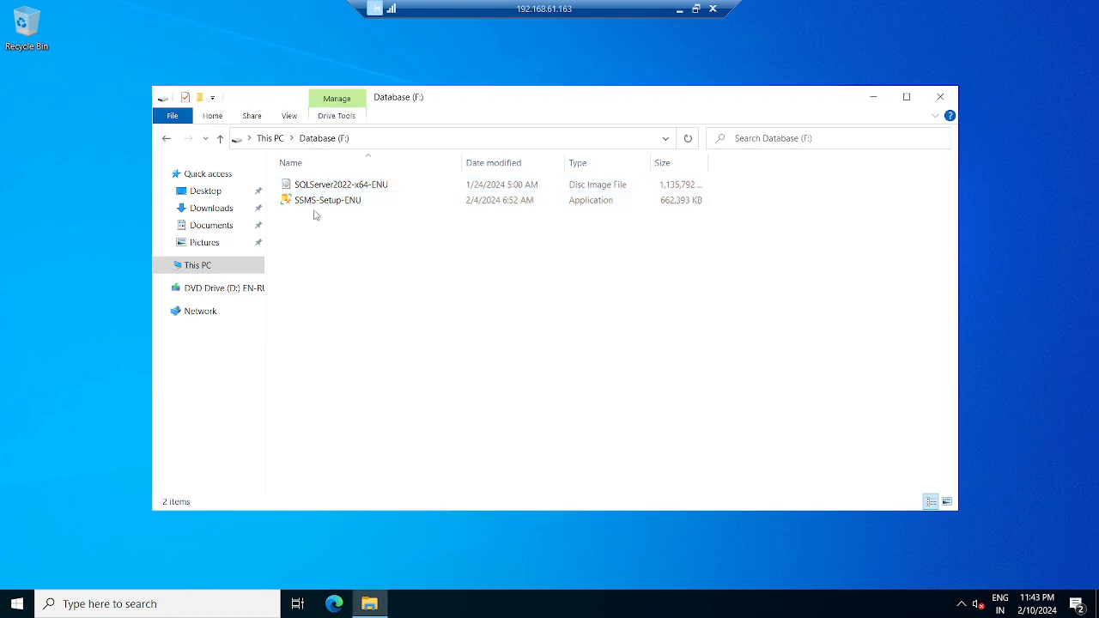
pyautogui.rightClick(326, 186)
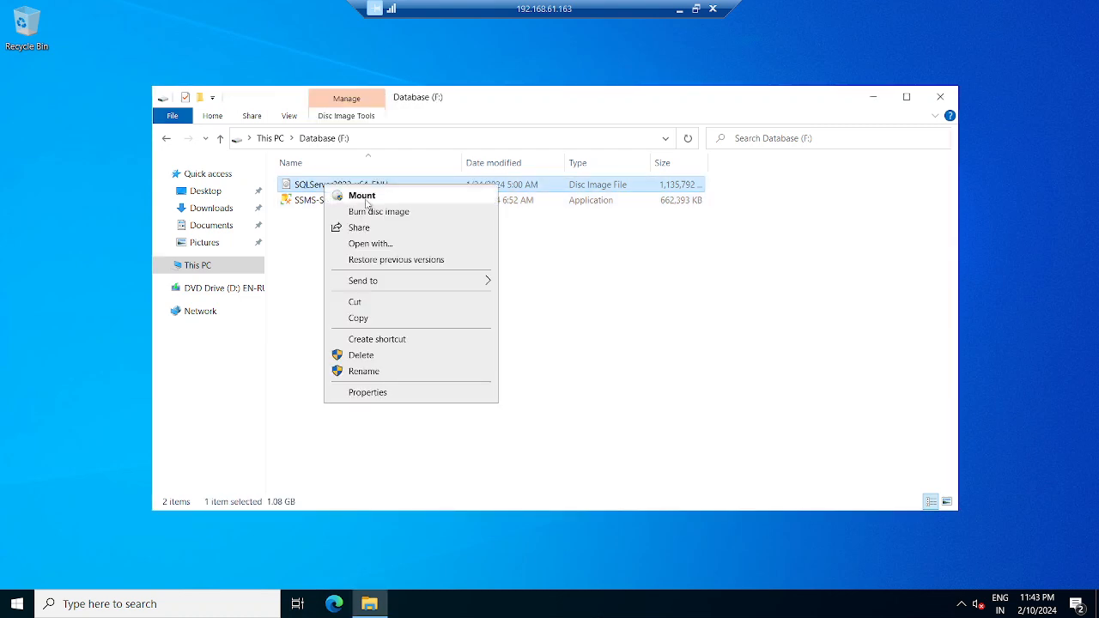
pyautogui.click(369, 197)
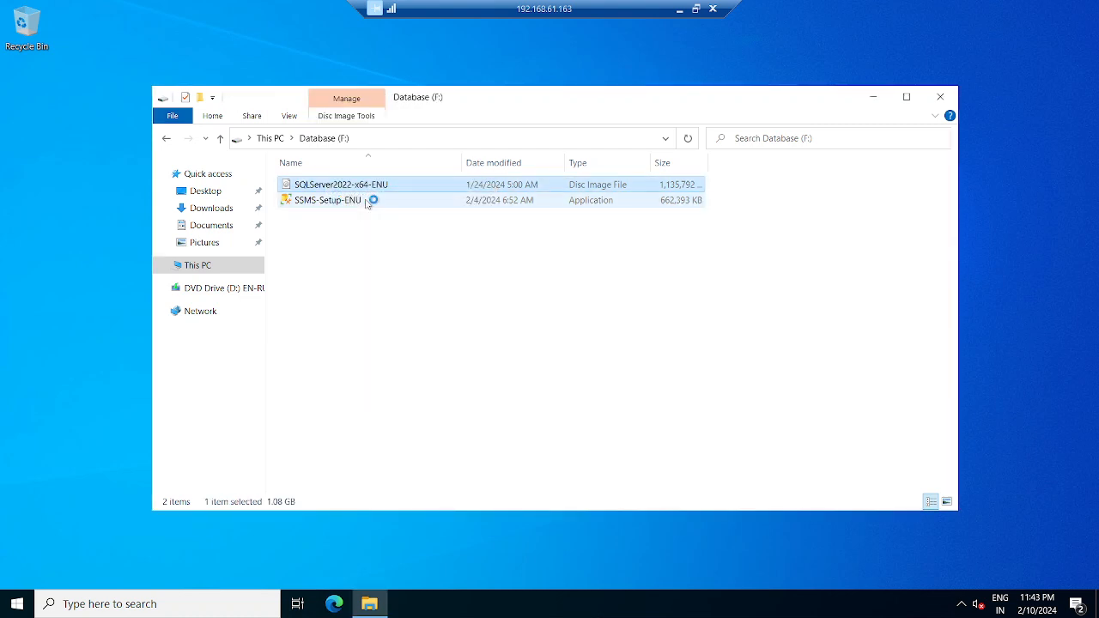
pyautogui.rightClick(305, 292)
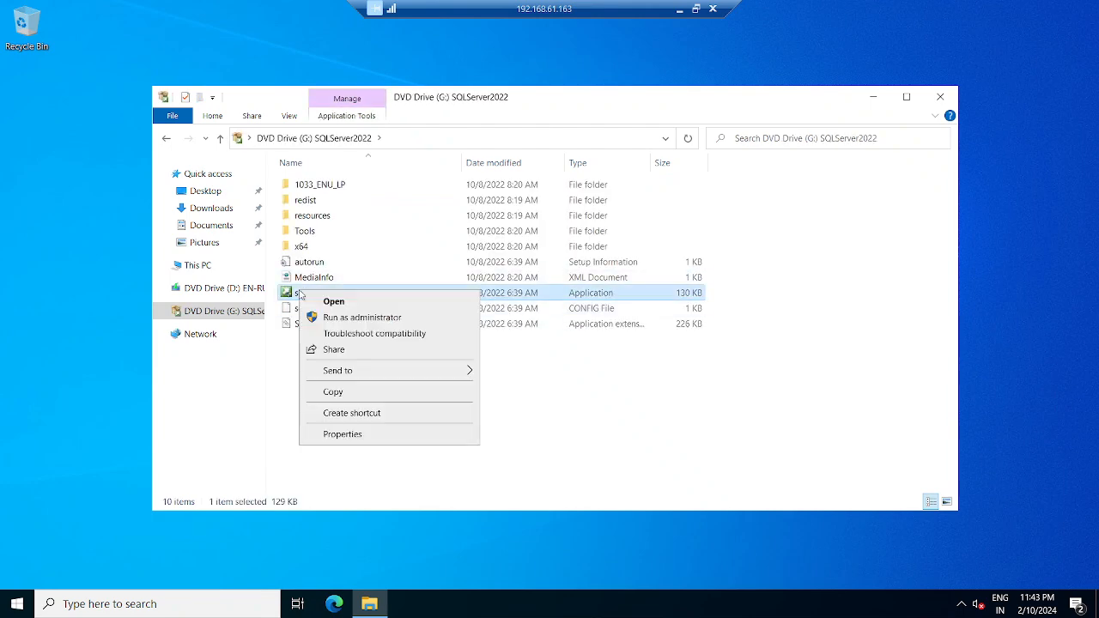
pyautogui.click(341, 317)
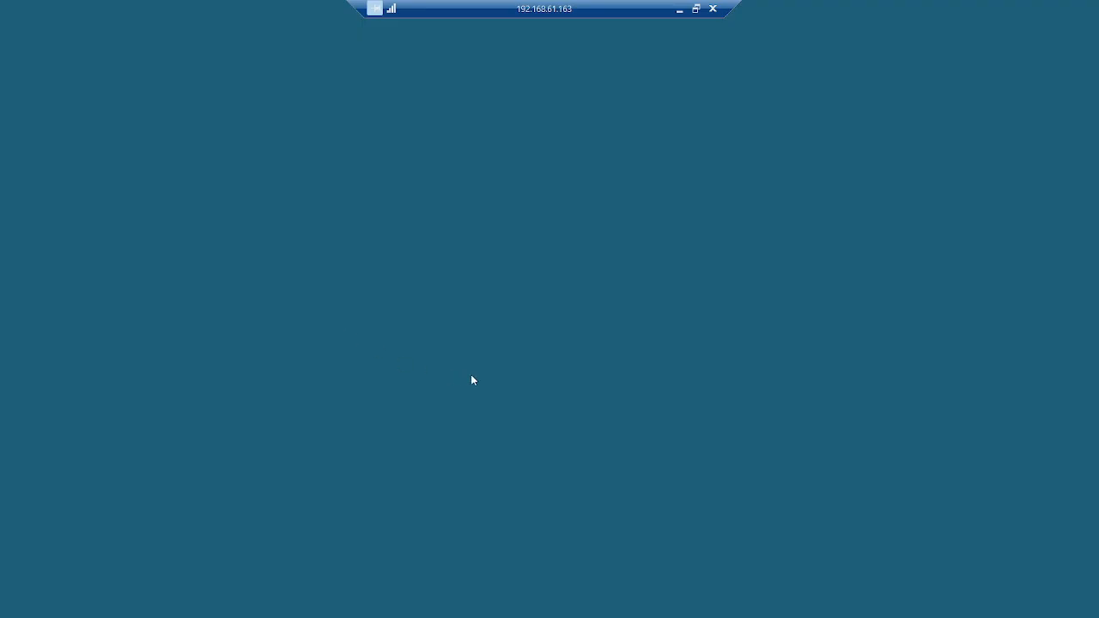
pyautogui.click(466, 402)
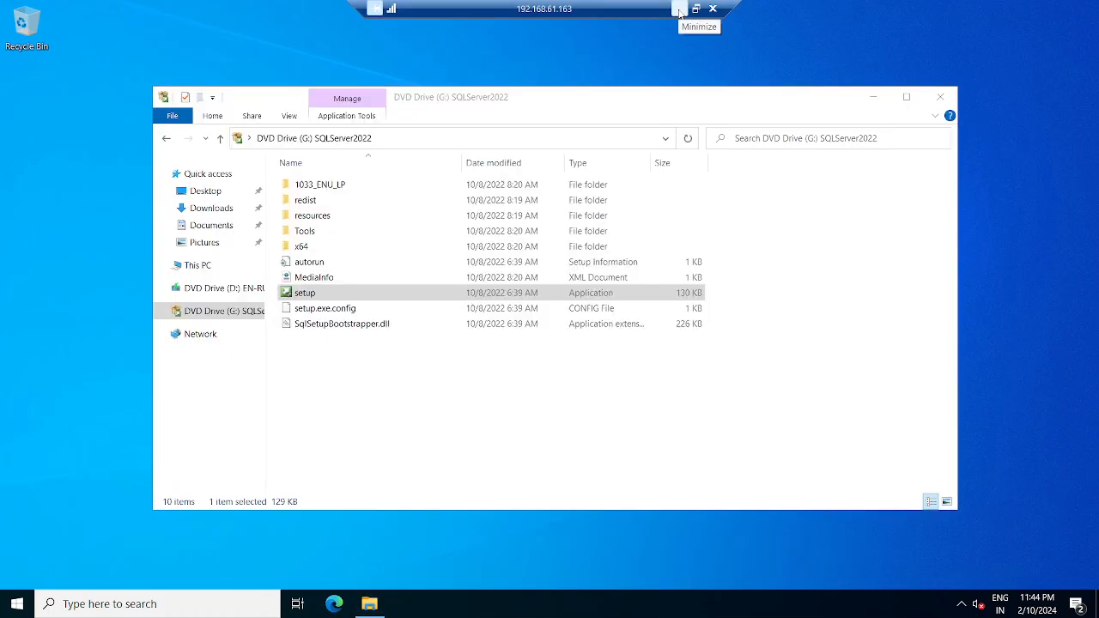
pyautogui.click(679, 9)
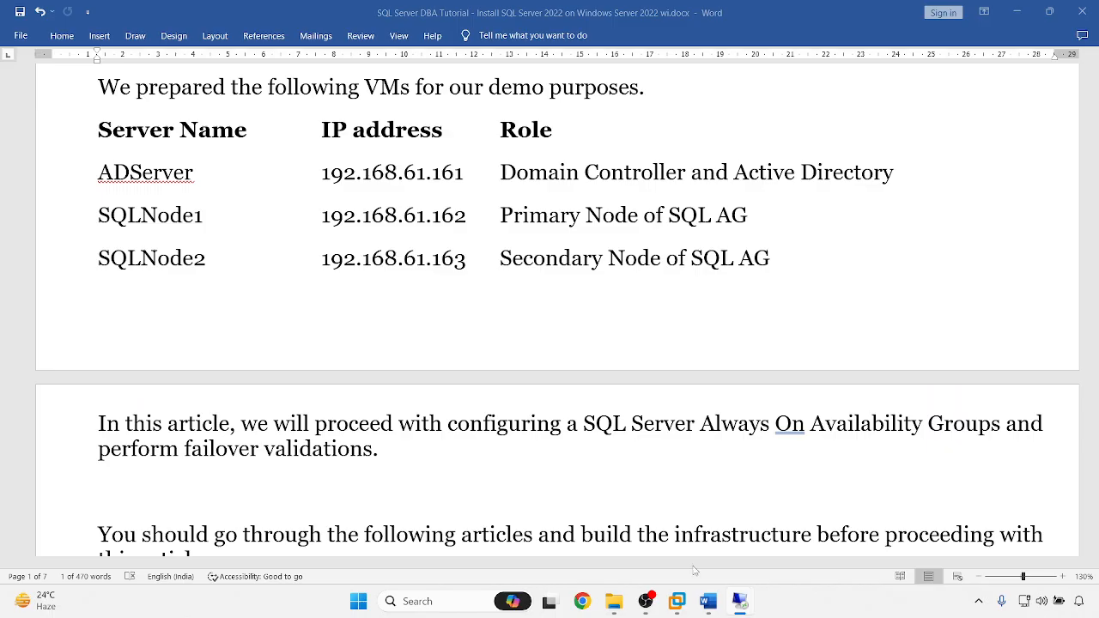
# - Start a new standalone SQL Server installation on 192.168.61.162, keeping the Evaluation edition
pyautogui.moveTo(739, 601)
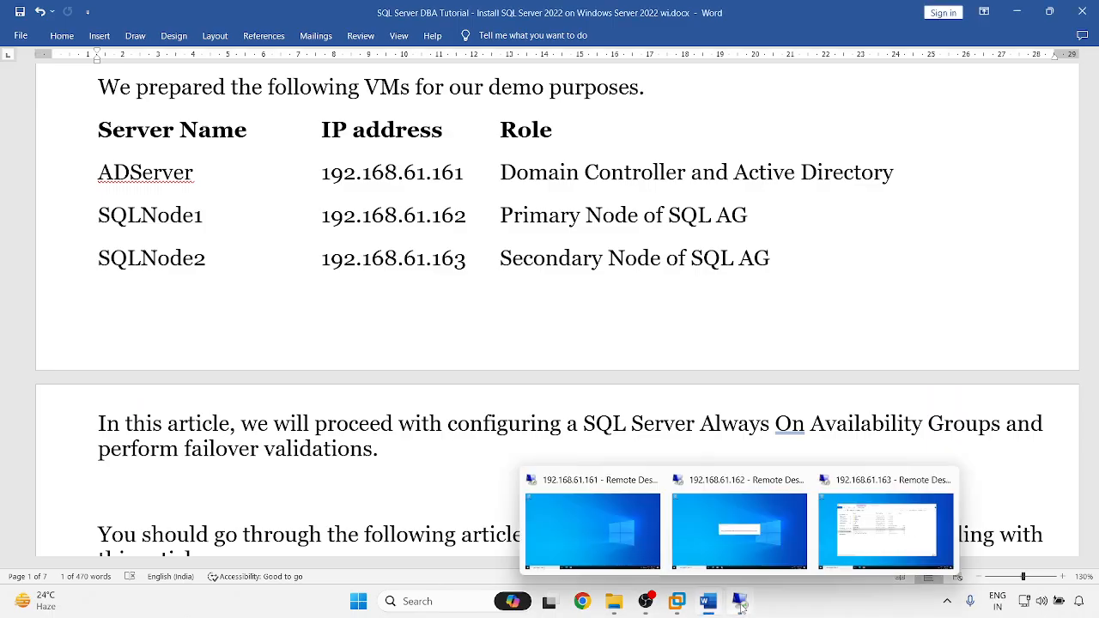
pyautogui.click(737, 549)
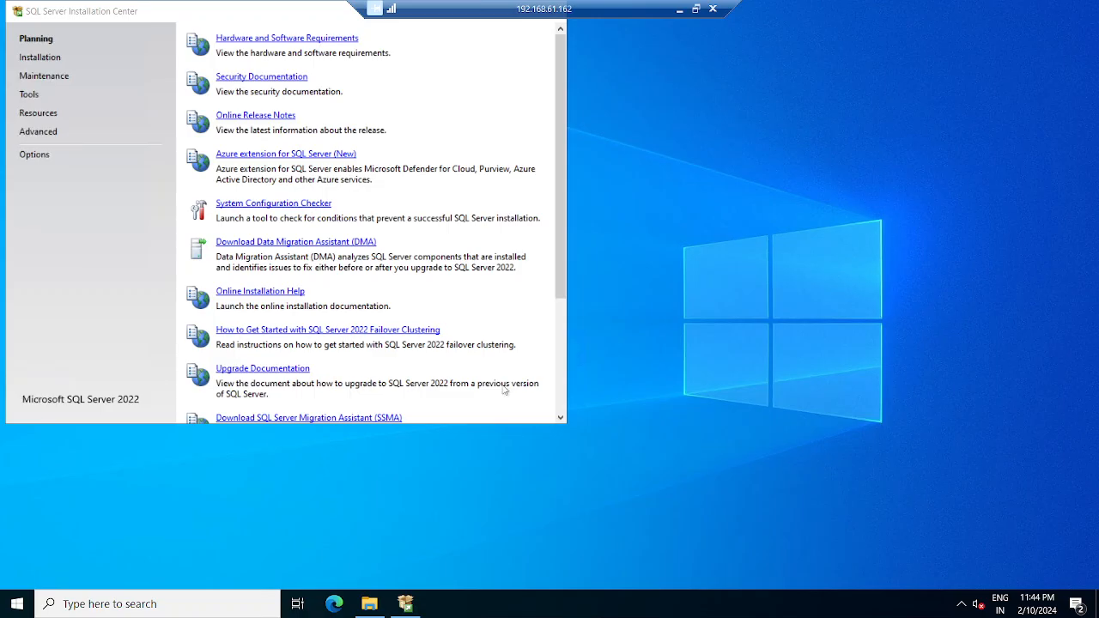
pyautogui.moveTo(169, 7); pyautogui.dragTo(378, 82)
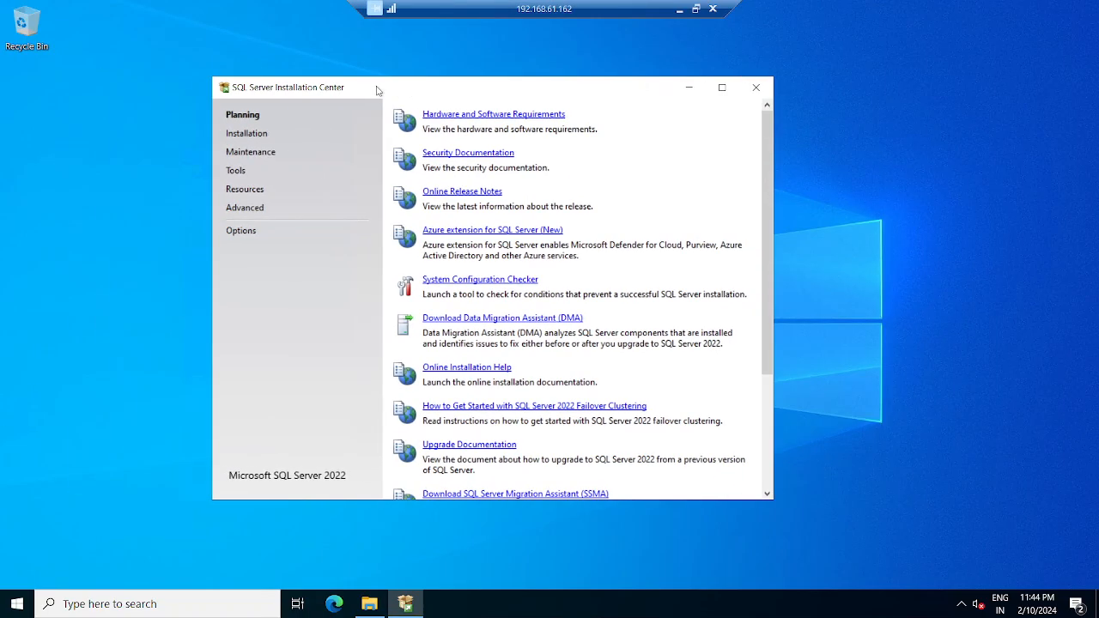
pyautogui.click(247, 133)
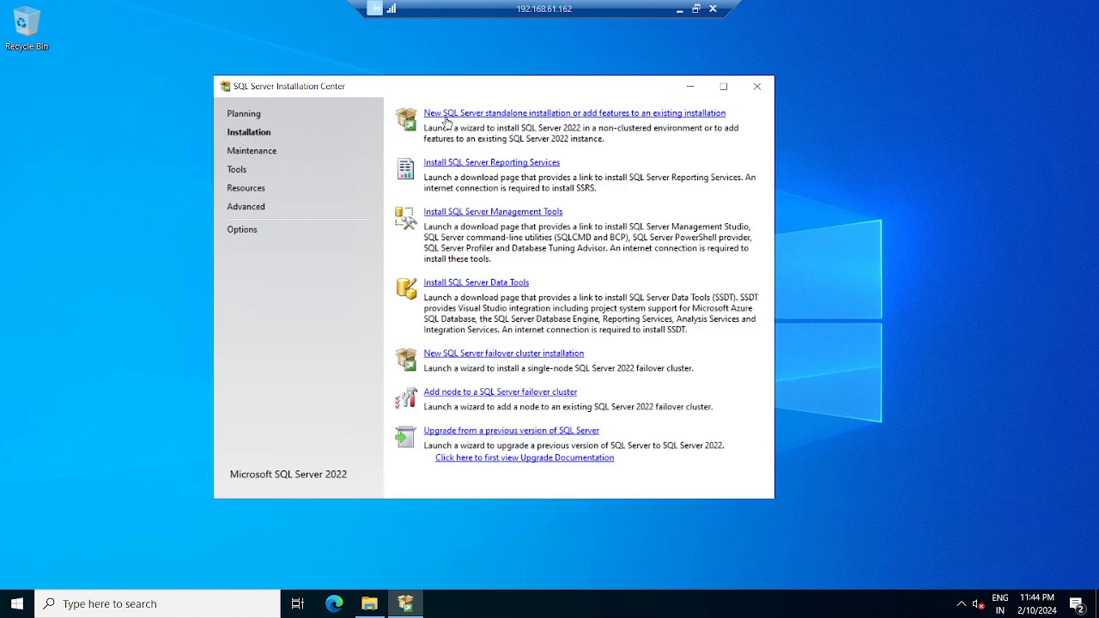
pyautogui.click(483, 115)
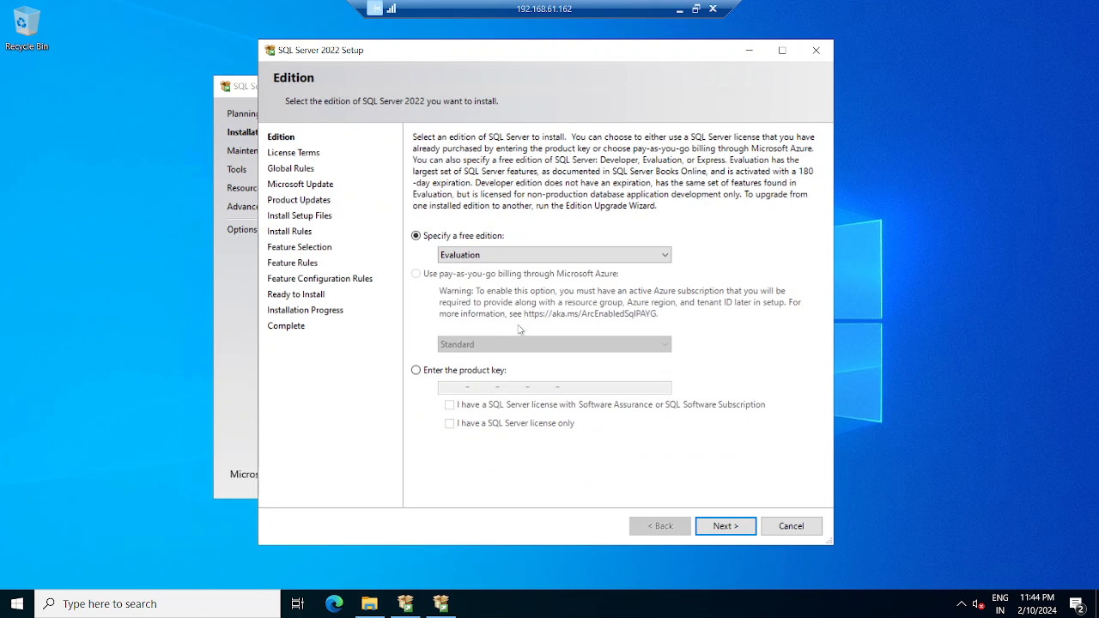
pyautogui.click(469, 254)
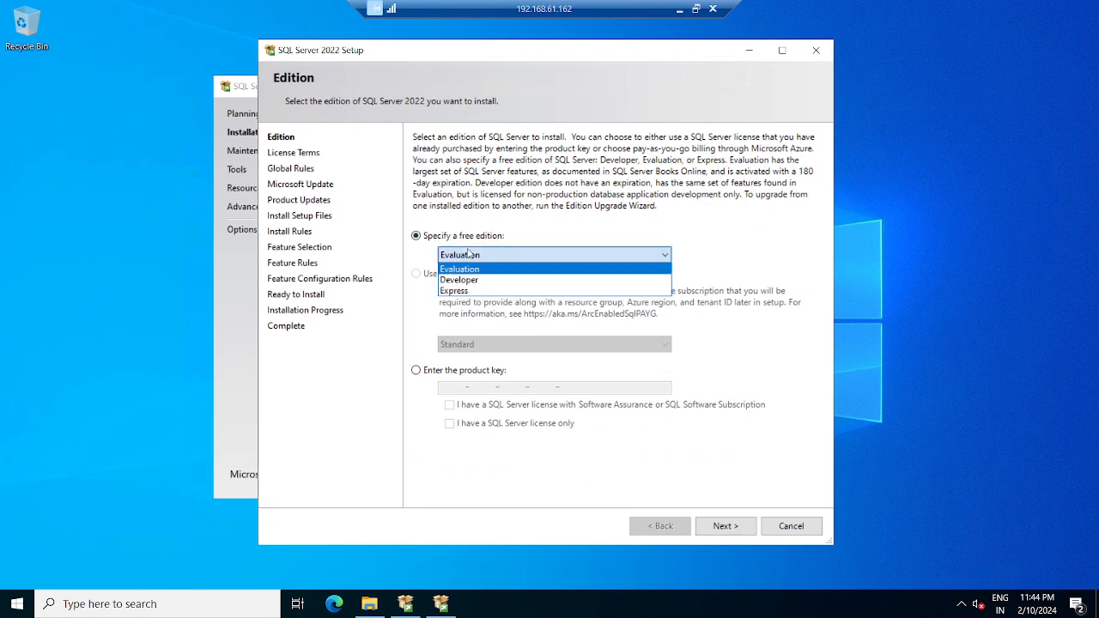
pyautogui.click(466, 270)
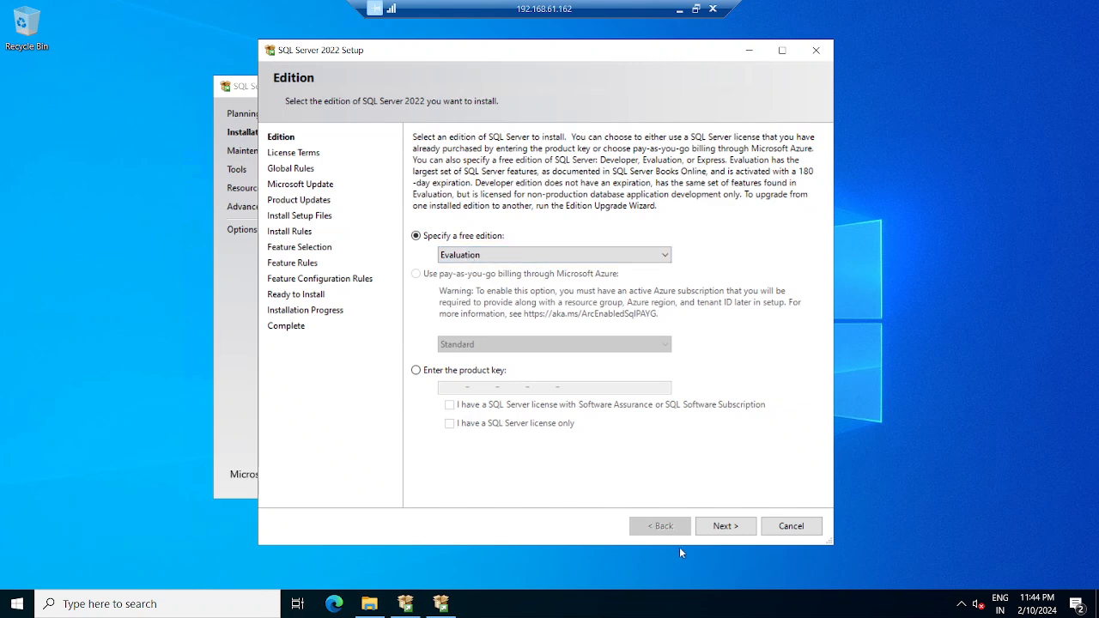
# - Accept the license terms and continue past Microsoft Update to Install Setup Files
pyautogui.click(725, 526)
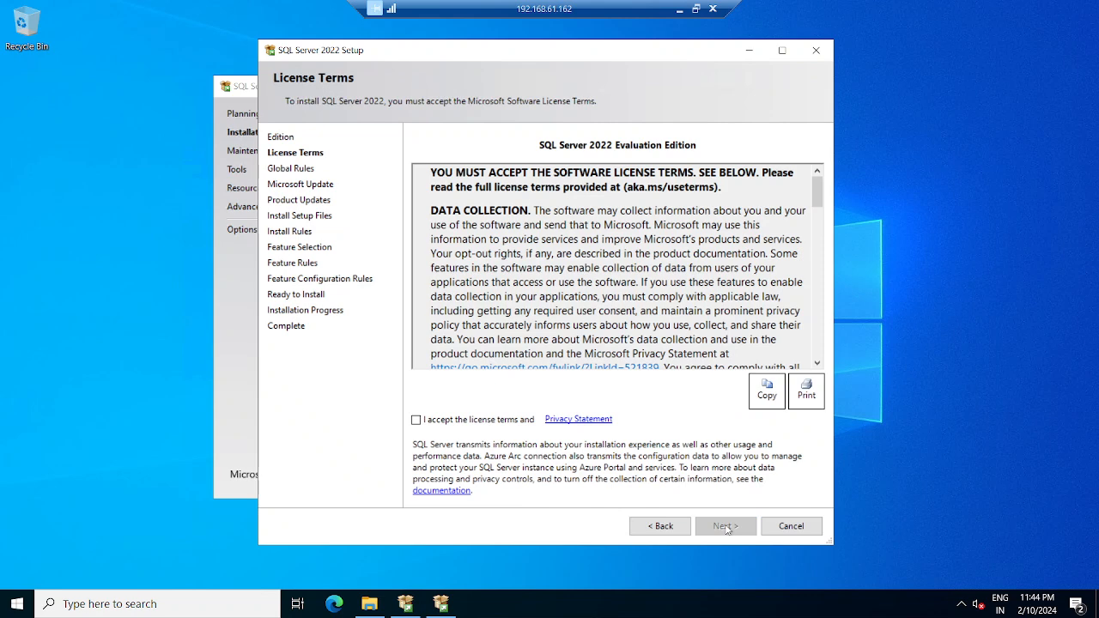
pyautogui.click(443, 424)
pyautogui.click(724, 527)
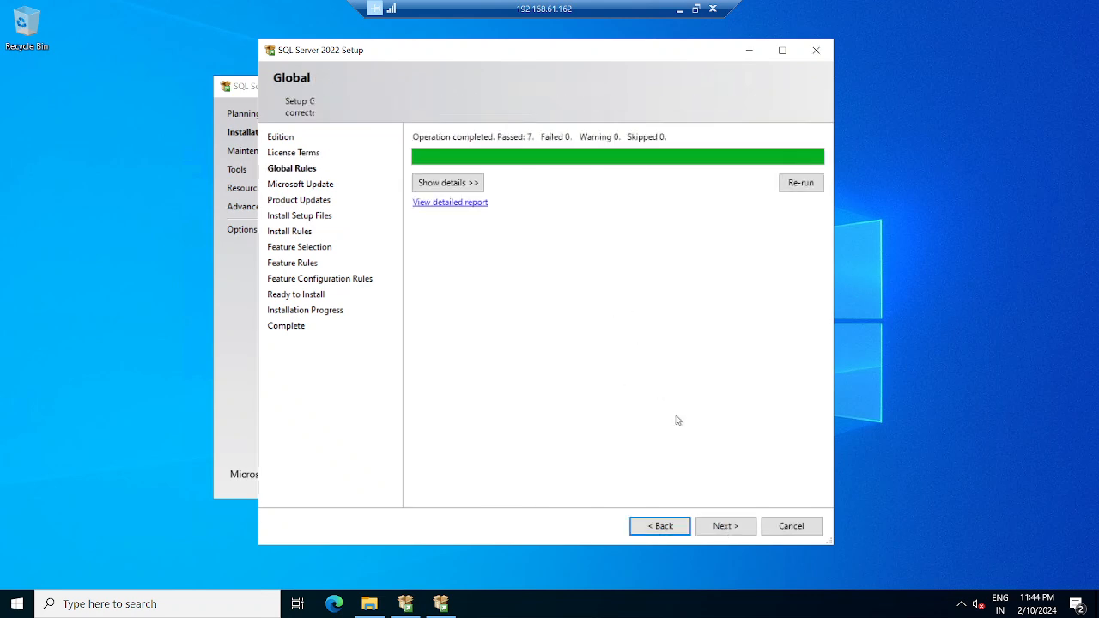
pyautogui.click(725, 526)
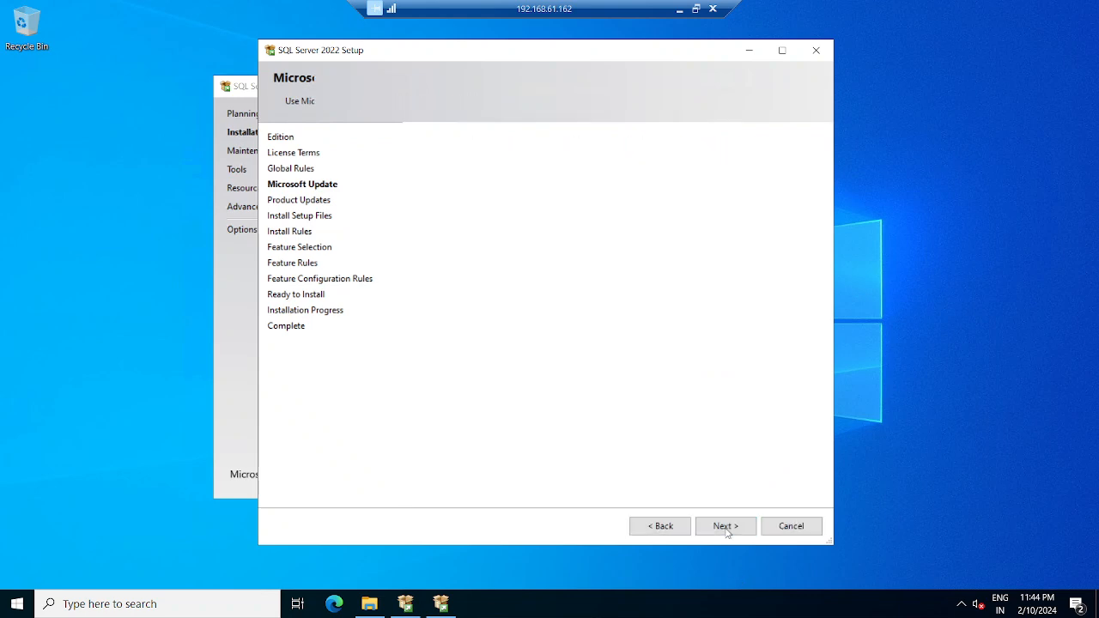
pyautogui.click(725, 526)
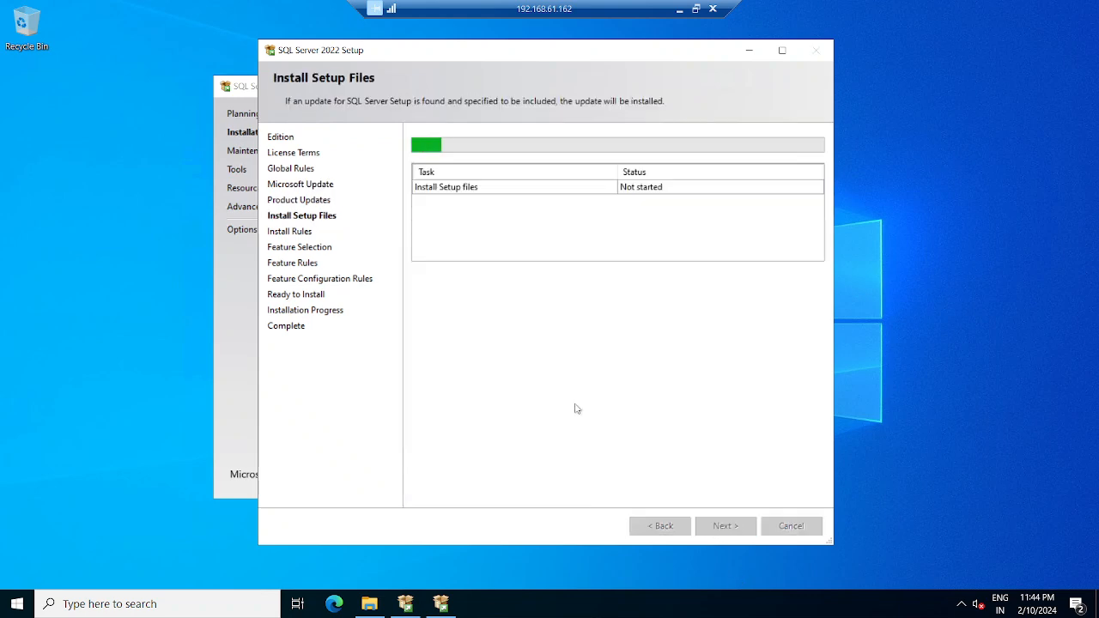
pyautogui.click(679, 8)
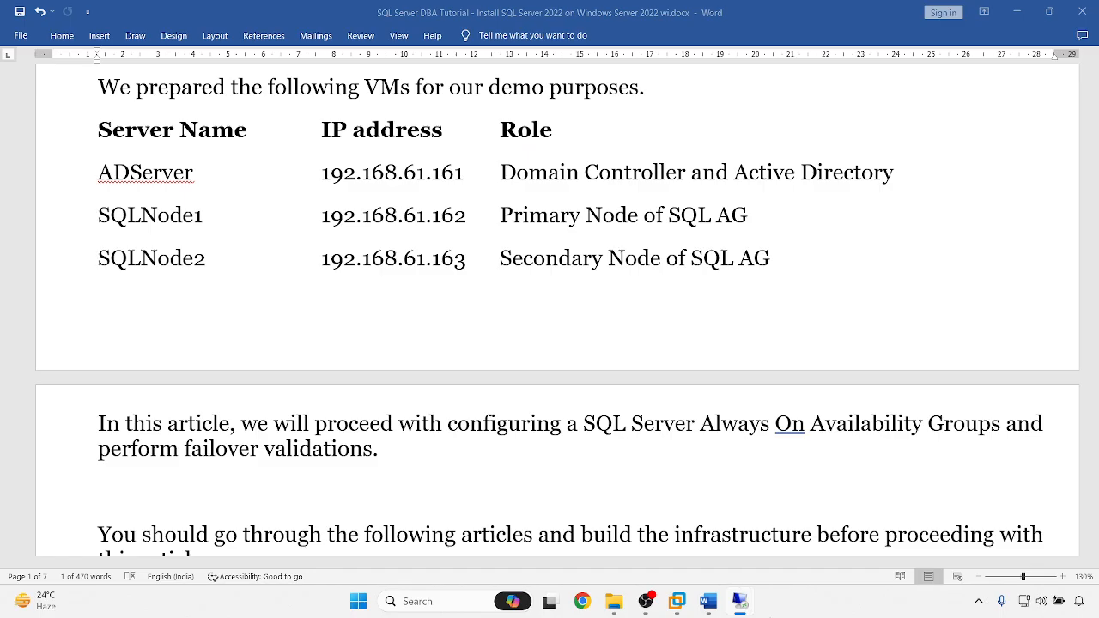
# - Start a new standalone SQL Server installation from the installation center on 192.168.61.163
pyautogui.moveTo(739, 606)
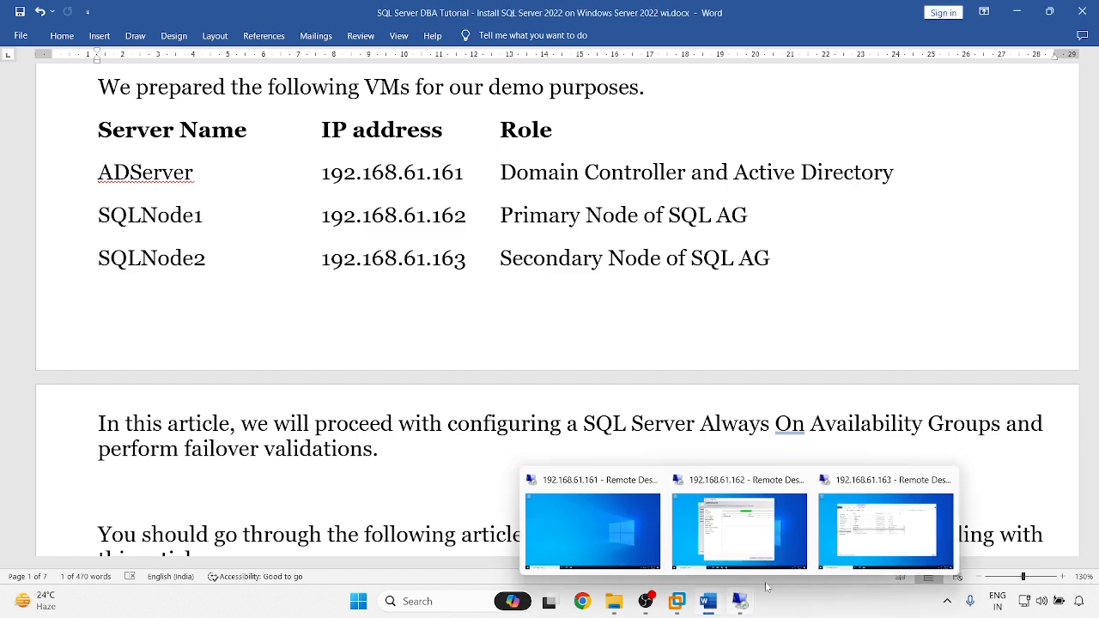
pyautogui.click(846, 534)
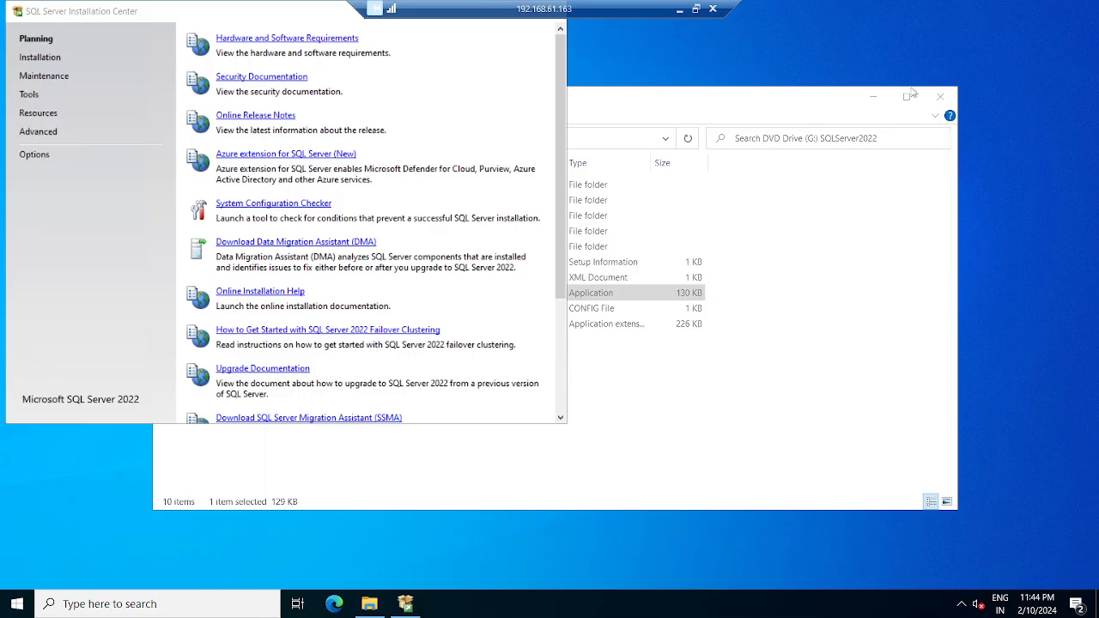
pyautogui.click(874, 94)
pyautogui.click(54, 58)
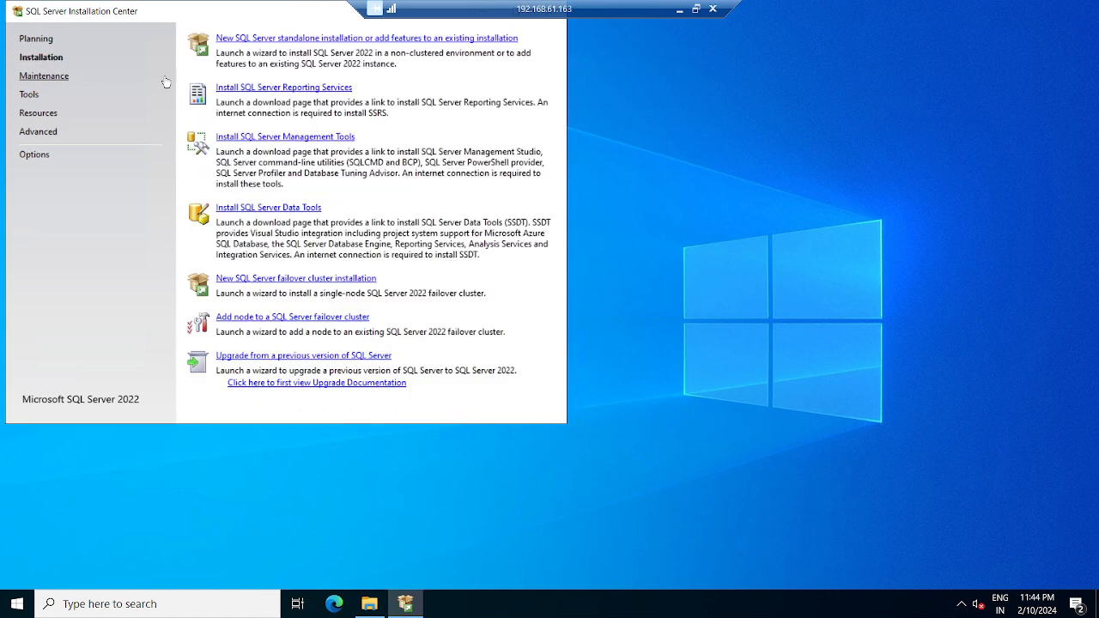
pyautogui.click(283, 41)
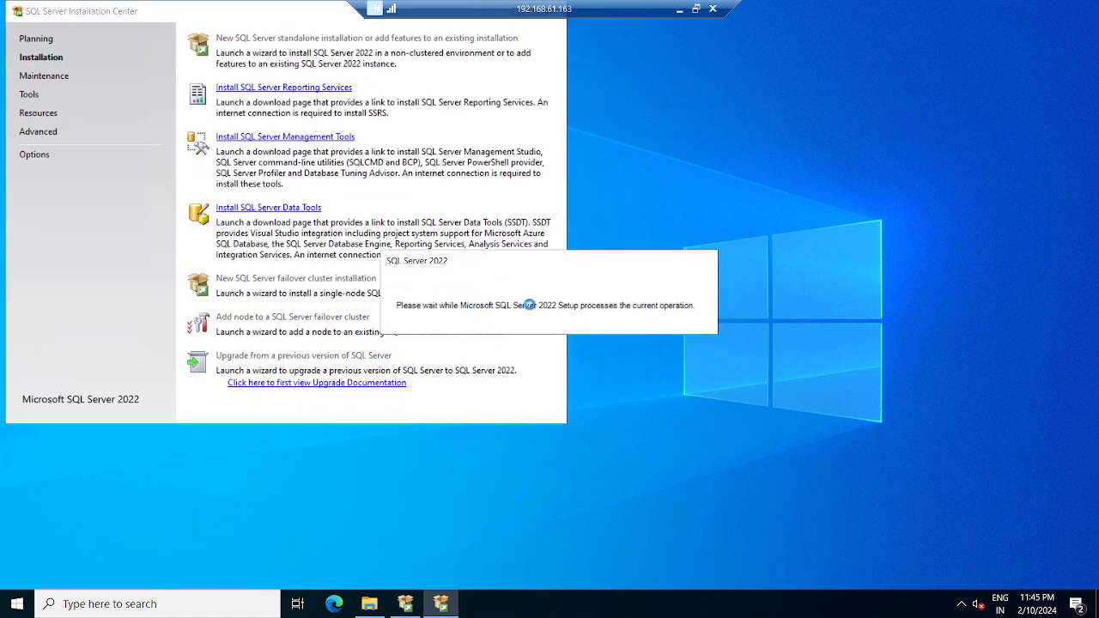
pyautogui.moveTo(289, 21); pyautogui.dragTo(298, 77)
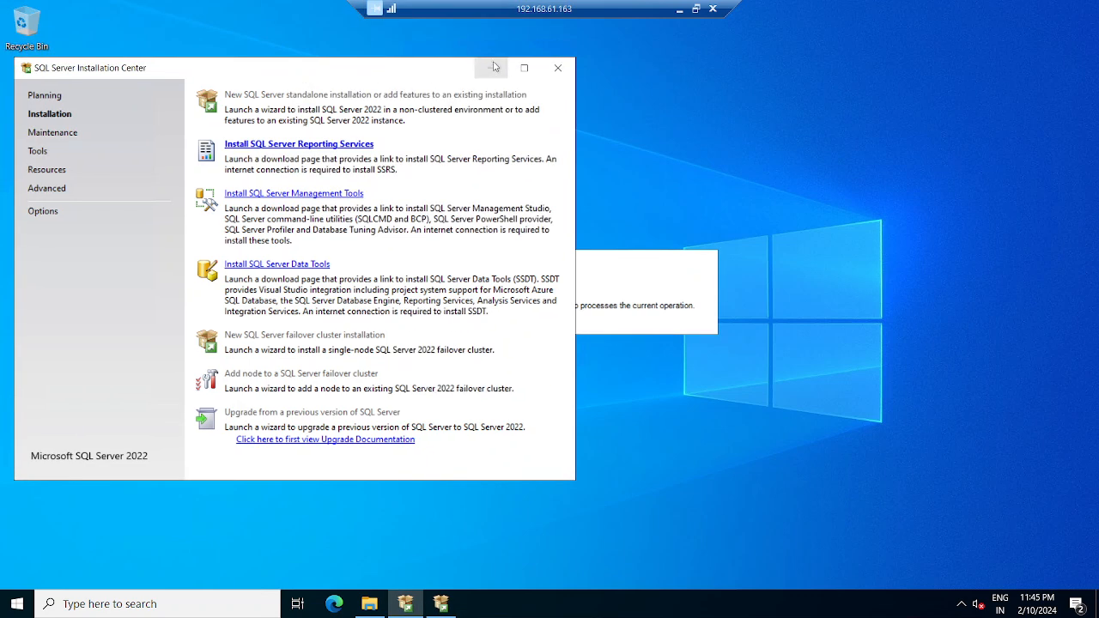
pyautogui.click(494, 68)
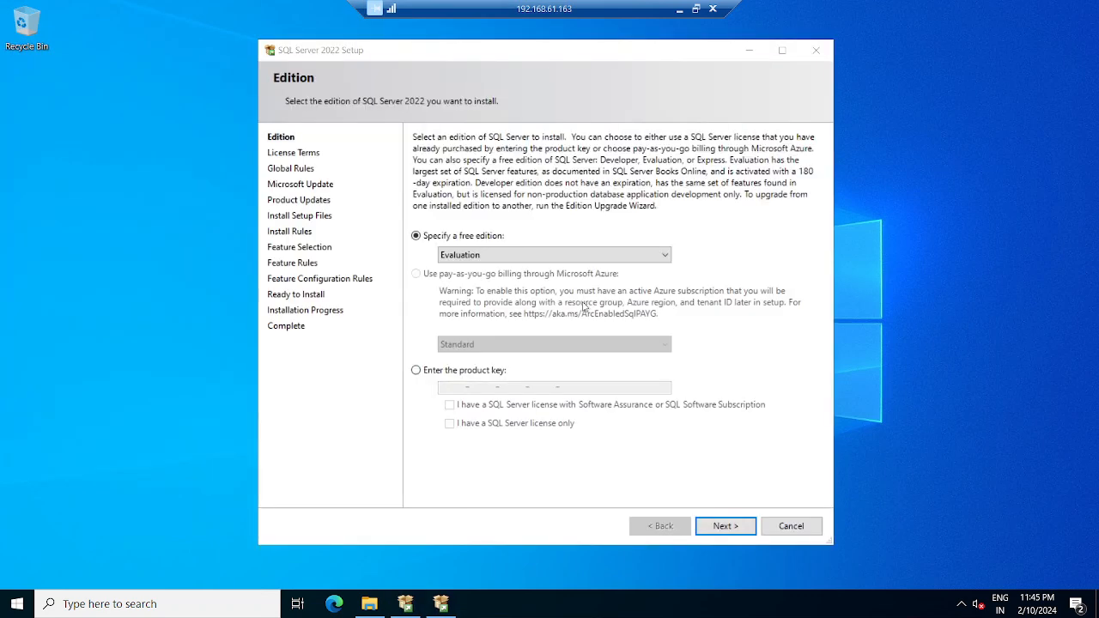
# - Accept the license terms and continue past Microsoft Update to Install Setup Files
pyautogui.click(724, 526)
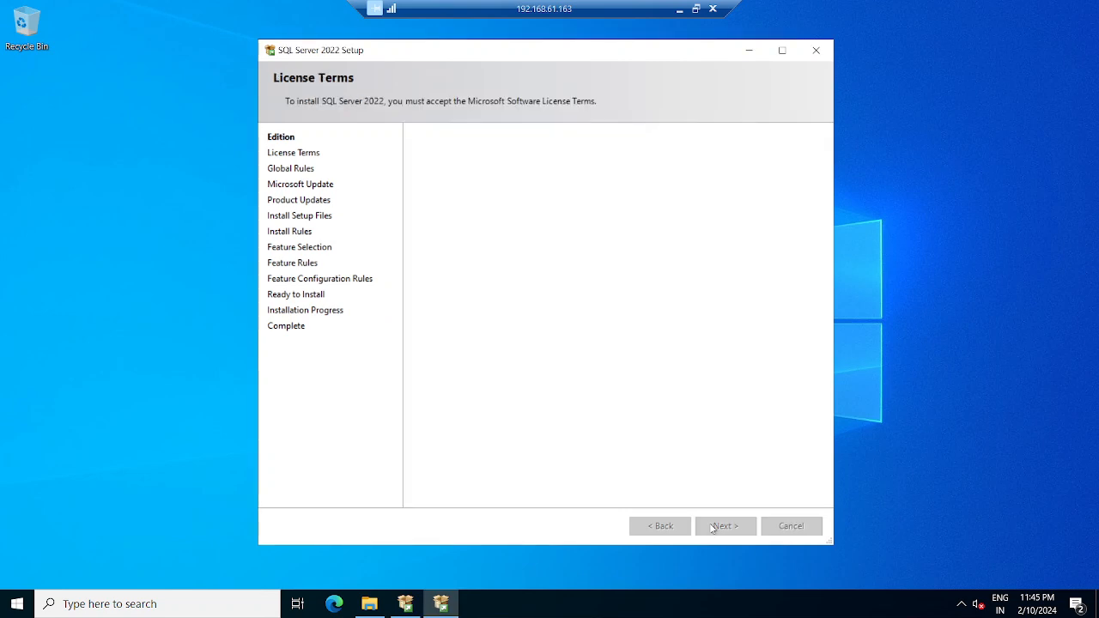
pyautogui.click(415, 420)
pyautogui.click(721, 528)
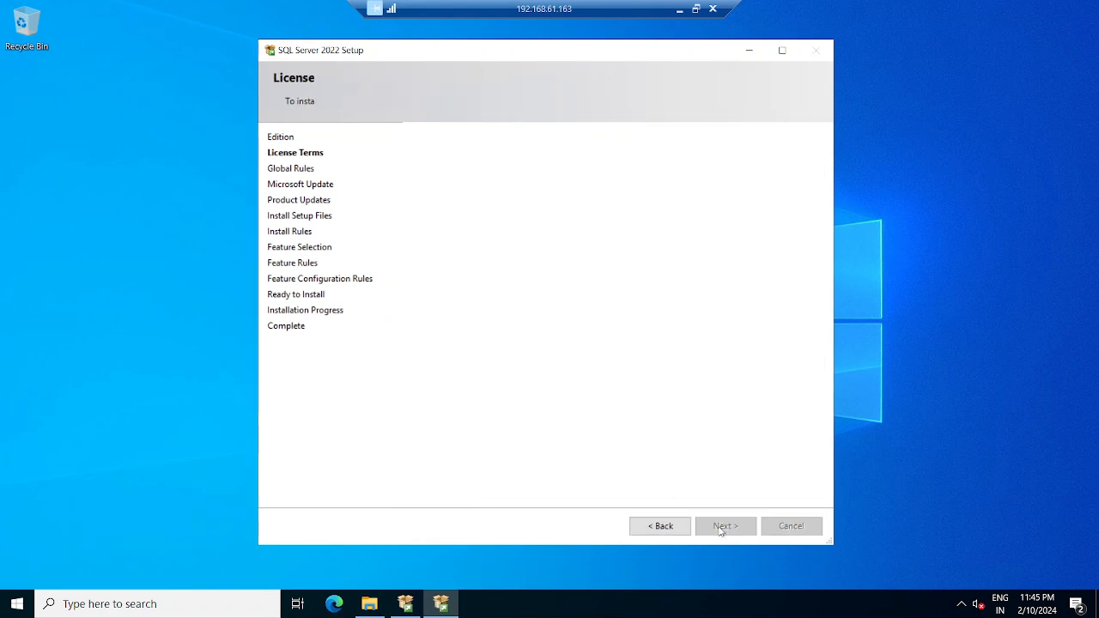
pyautogui.click(721, 530)
pyautogui.click(721, 526)
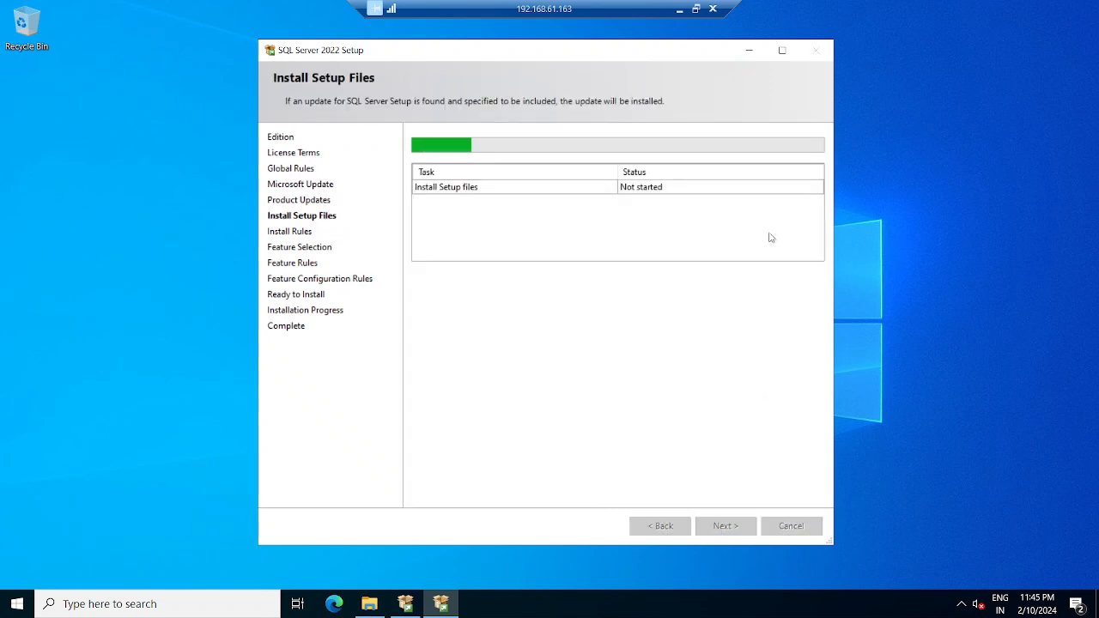
pyautogui.click(679, 9)
# - On 192.168.61.162, select all features, then untick PolyBase Query Service for External Data
pyautogui.moveTo(743, 601)
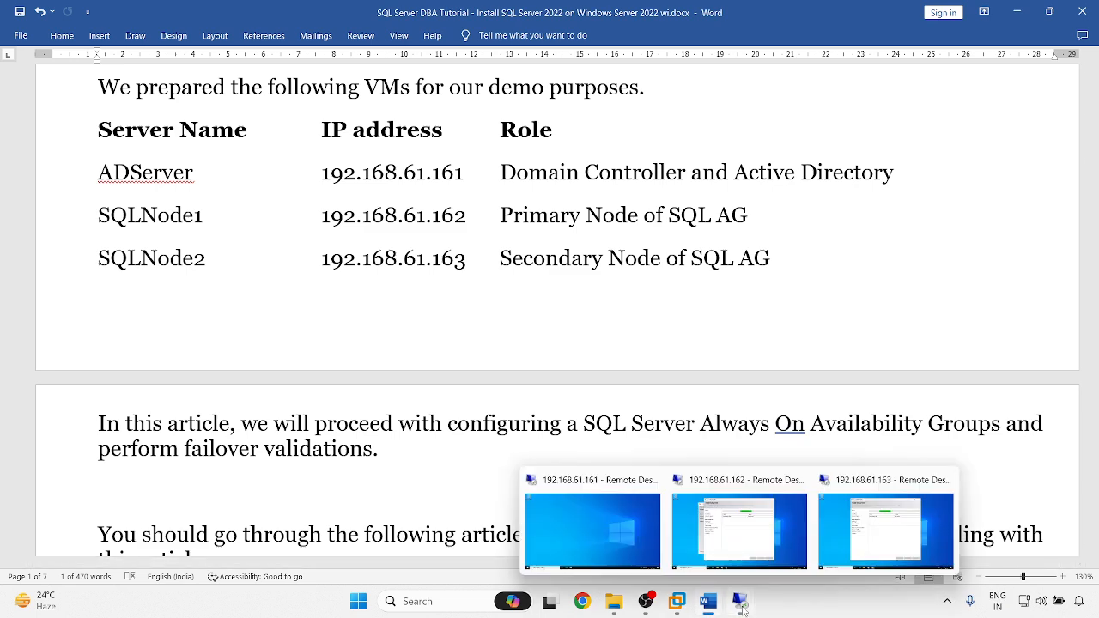
pyautogui.click(732, 541)
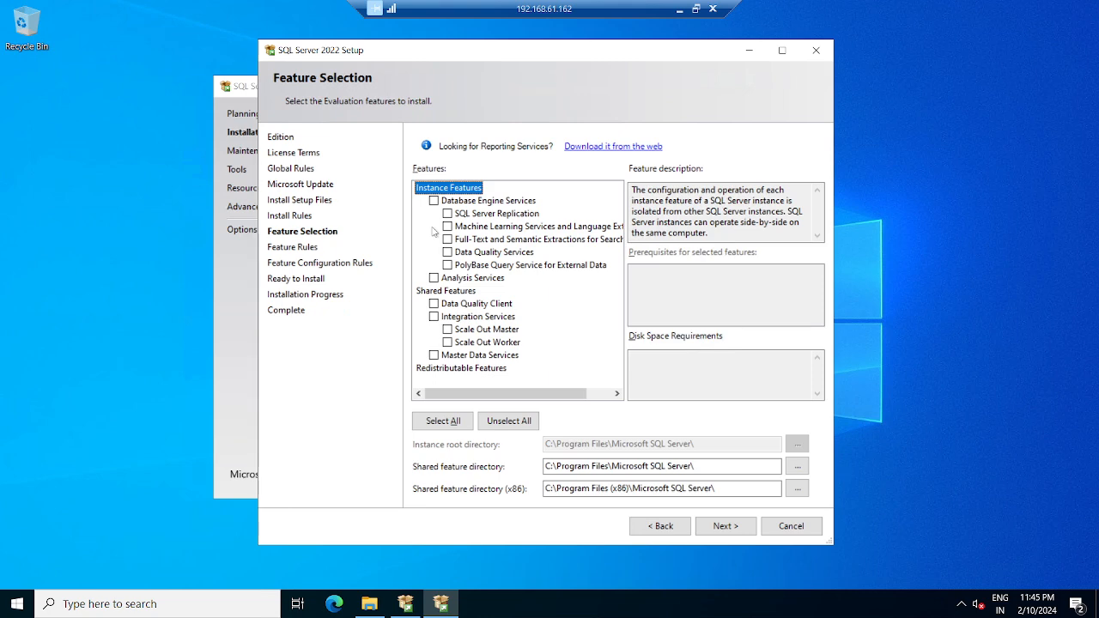
pyautogui.click(434, 200)
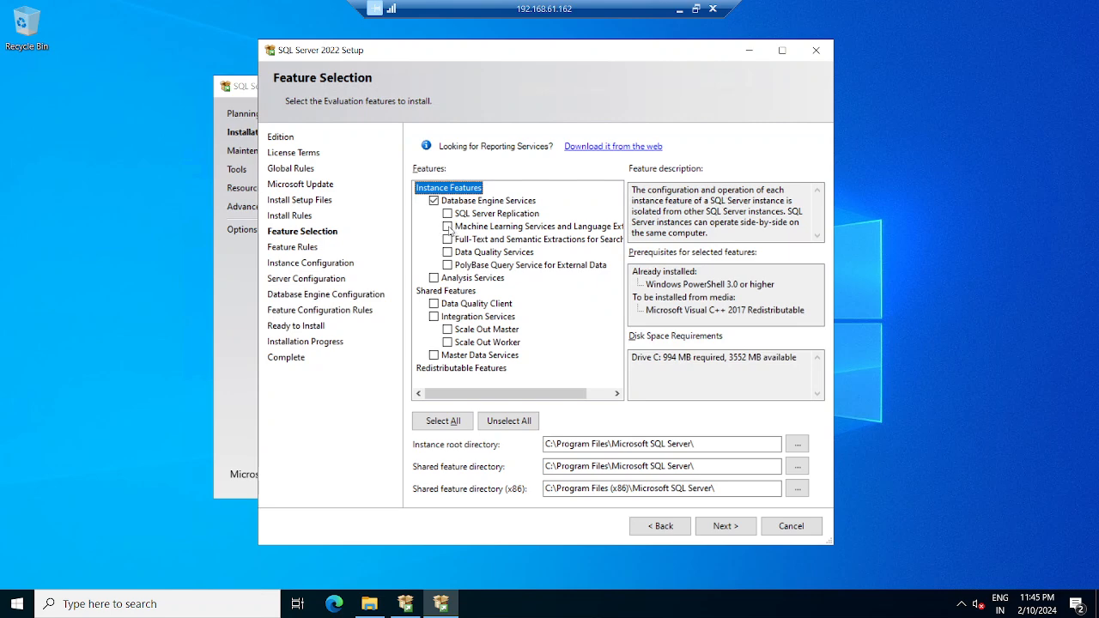
pyautogui.click(448, 227)
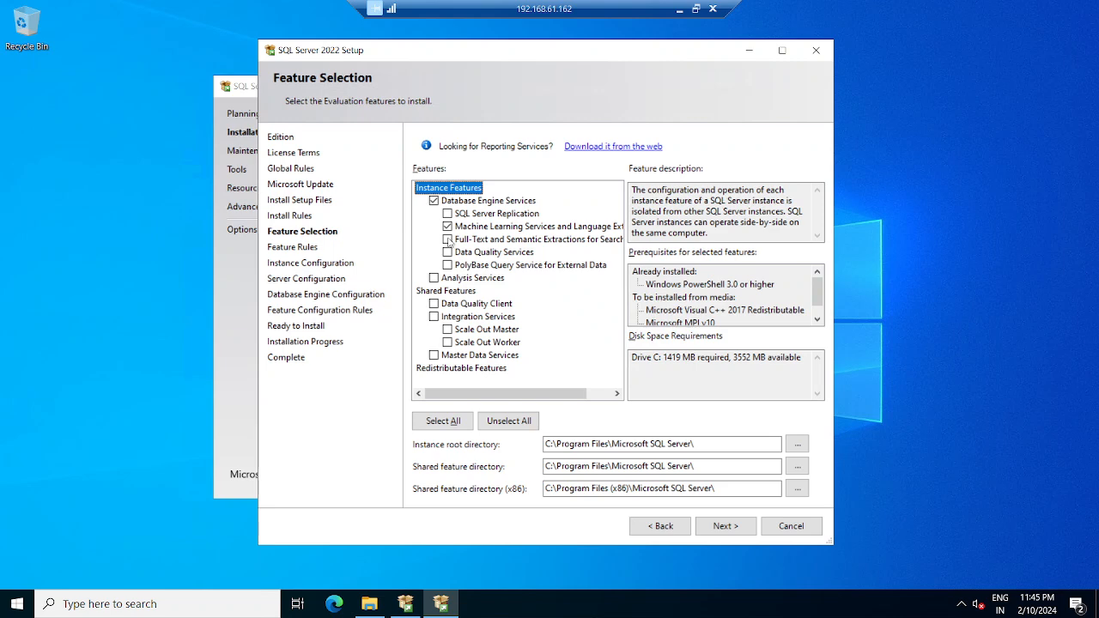
pyautogui.click(453, 421)
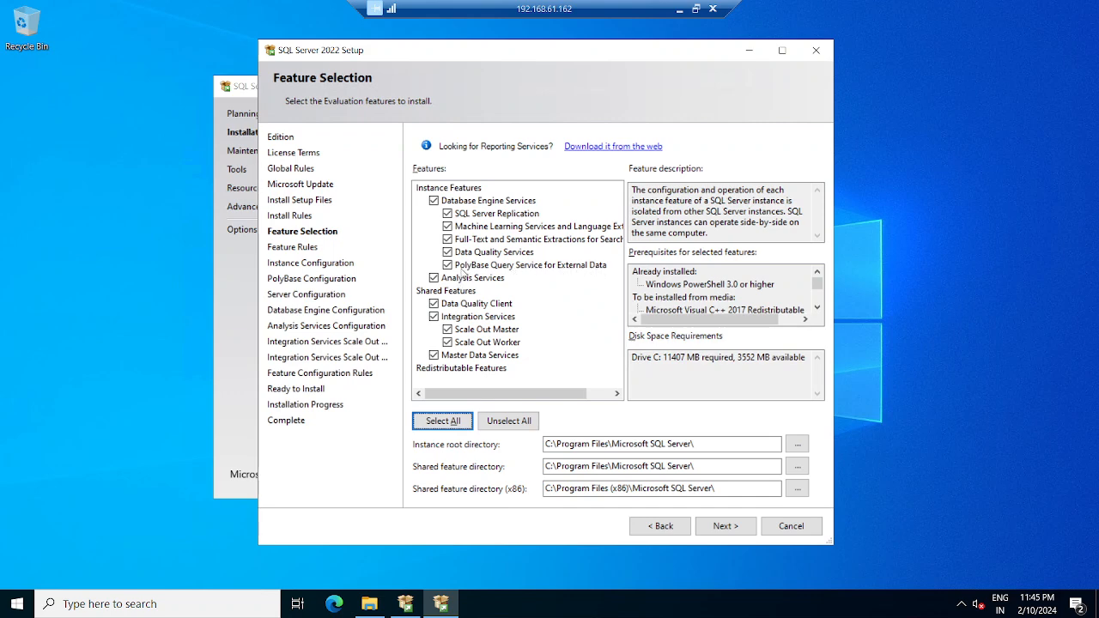
pyautogui.click(447, 267)
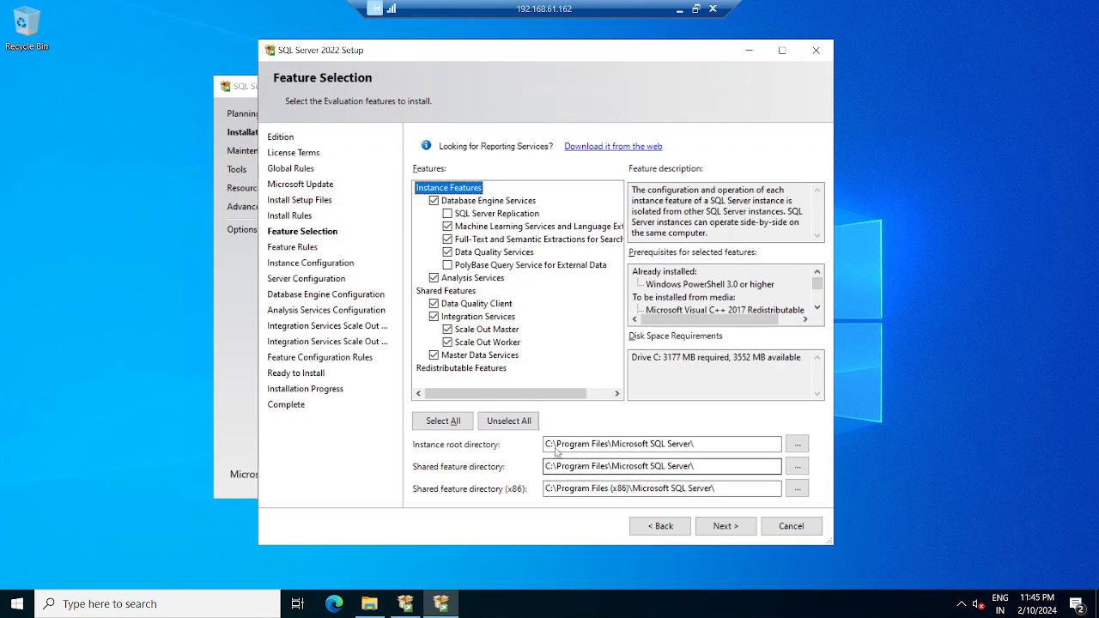
# - Change the instance root directory's drive from C: to F:
pyautogui.click(370, 604)
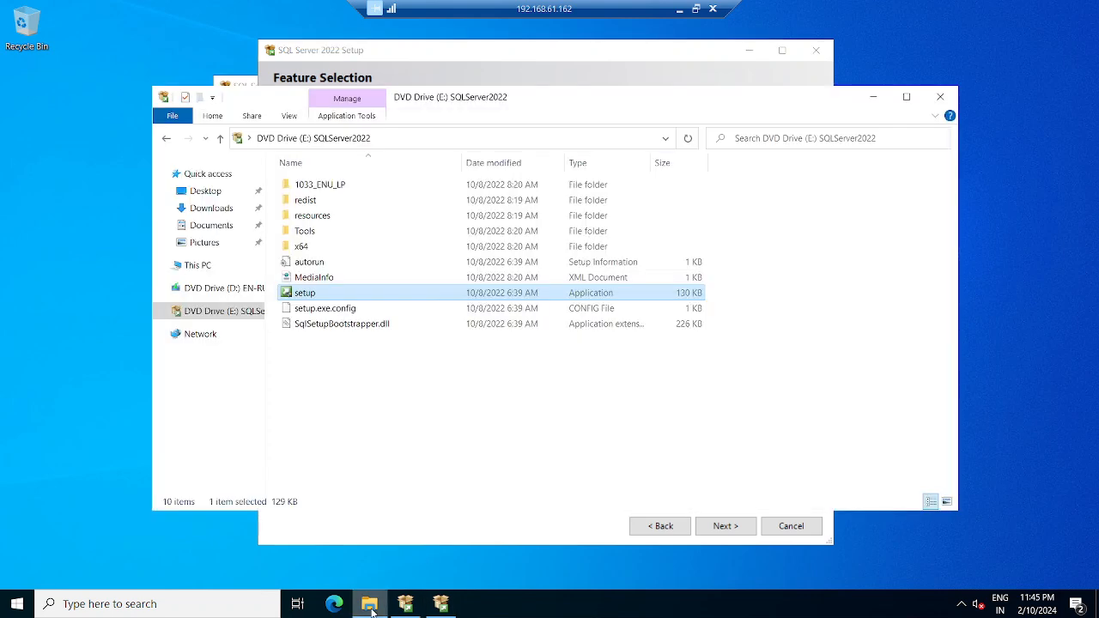
pyautogui.click(190, 267)
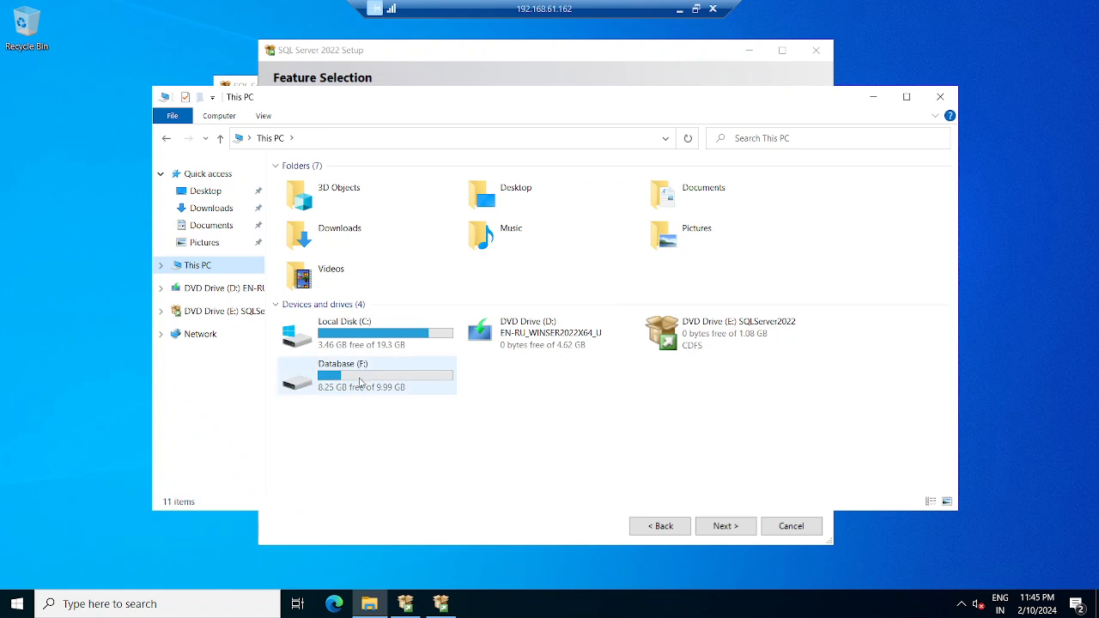
pyautogui.click(873, 97)
pyautogui.click(546, 444)
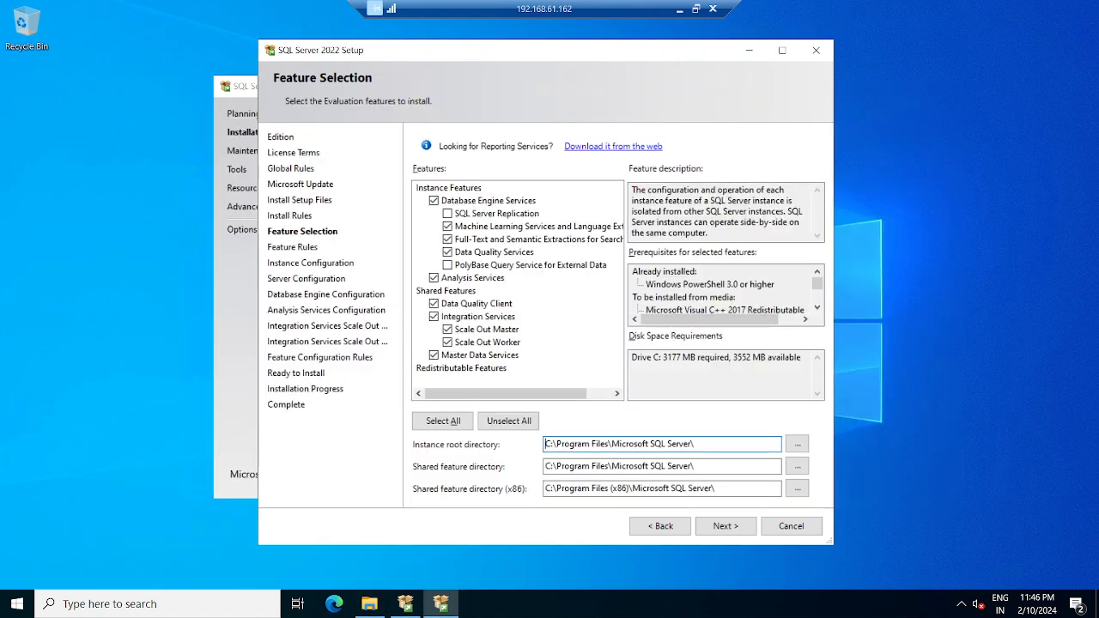
pyautogui.press('Delete')
pyautogui.write('F')
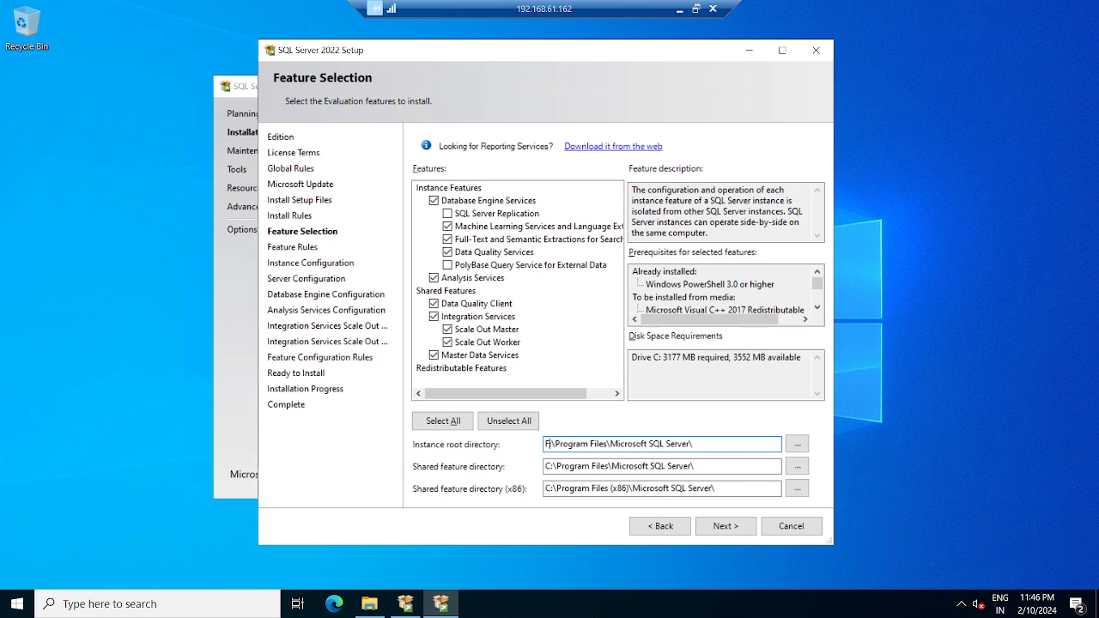
# - Switch both shared feature directories, including x86, to drive F: and continue setup
pyautogui.moveTo(545, 466); pyautogui.dragTo(550, 465)
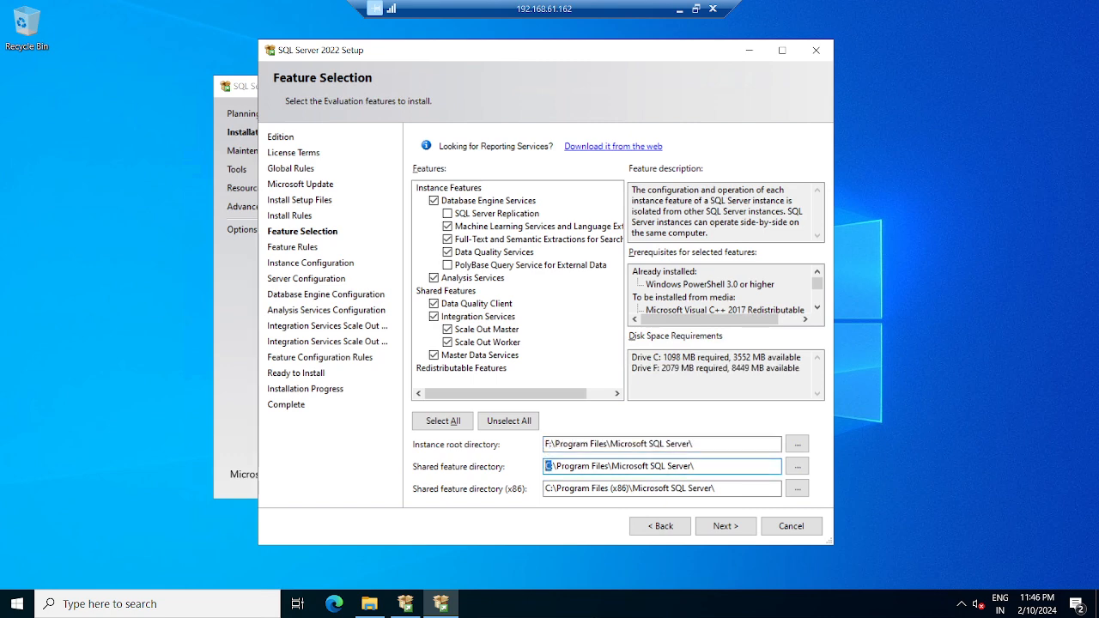
pyautogui.write('F')
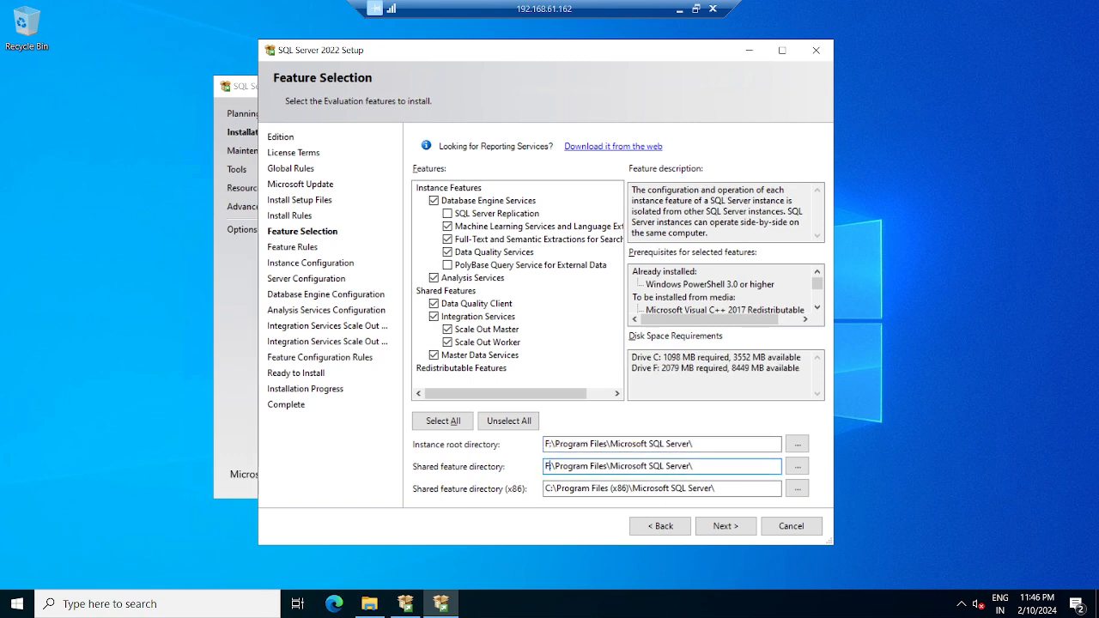
pyautogui.moveTo(544, 487); pyautogui.dragTo(551, 488)
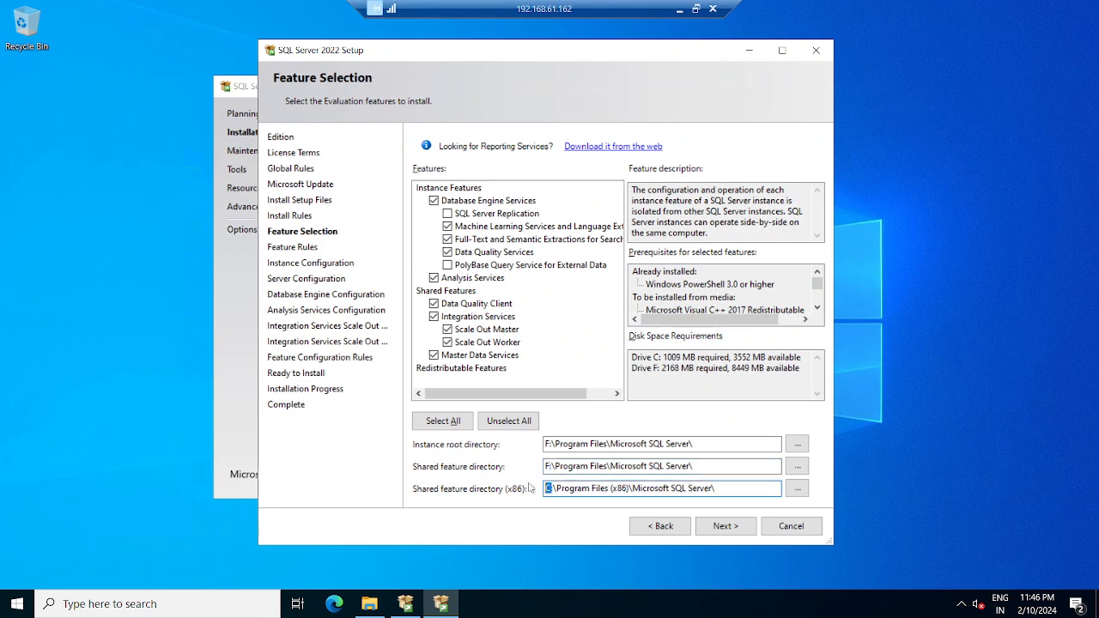
pyautogui.write('F')
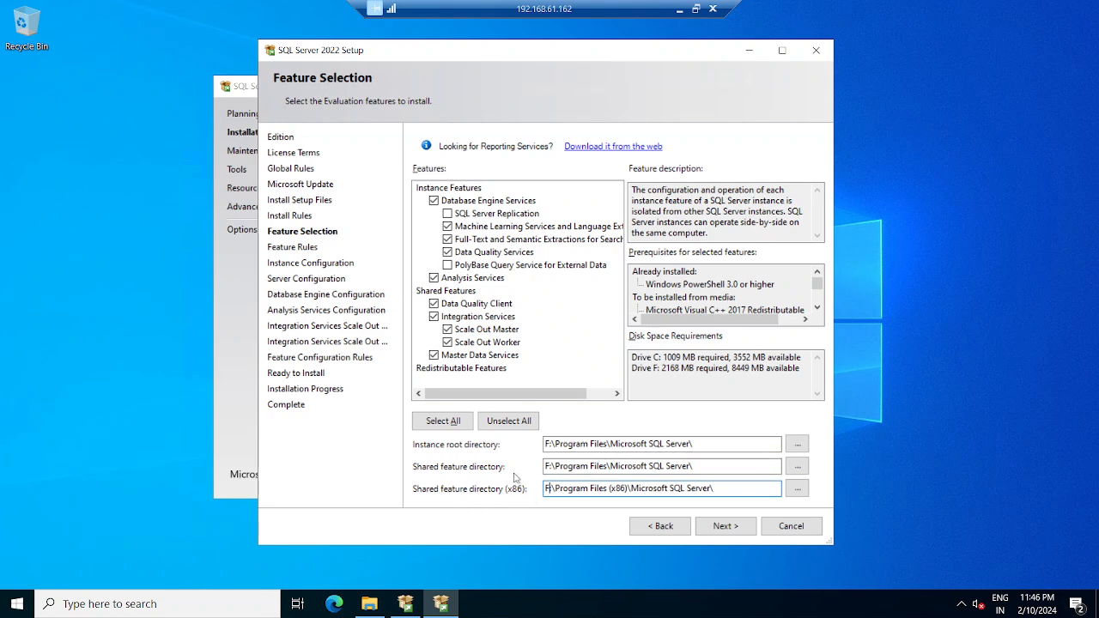
pyautogui.click(725, 527)
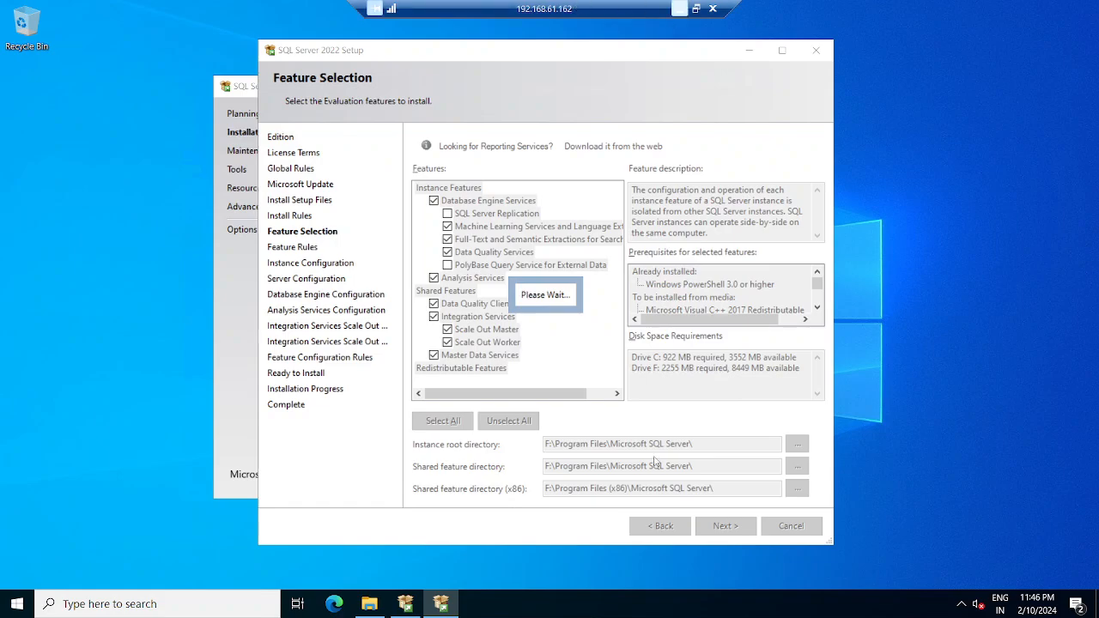
pyautogui.click(680, 8)
# - On 192.168.61.163, select all SQL Server features except SQL Server Replication and PolyBase
pyautogui.moveTo(739, 610)
pyautogui.click(885, 528)
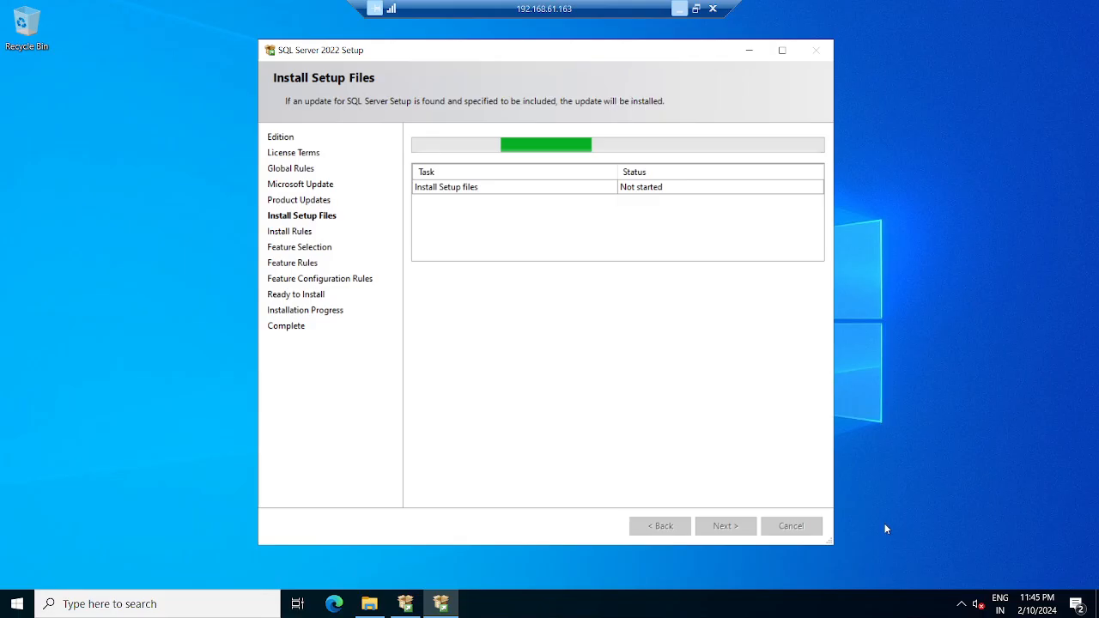
pyautogui.click(440, 420)
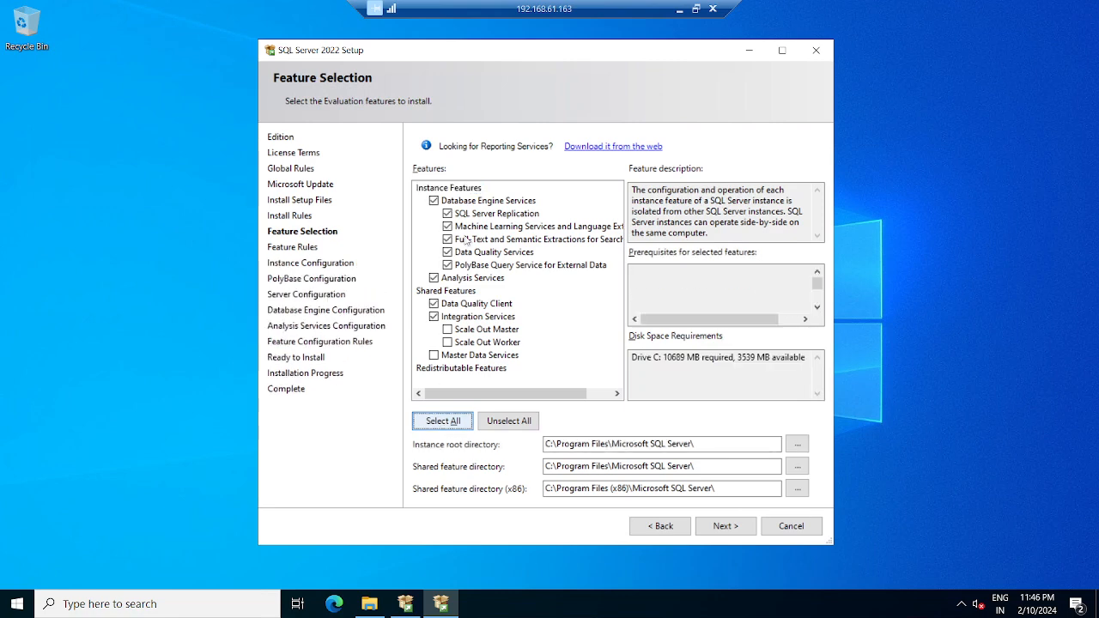
pyautogui.click(447, 214)
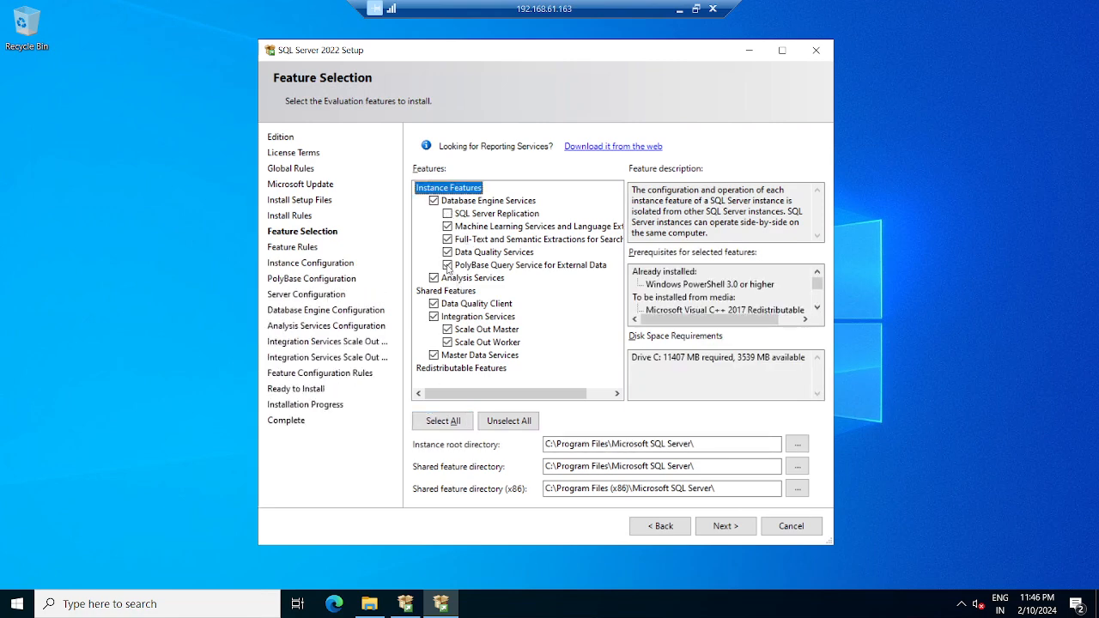
pyautogui.click(447, 265)
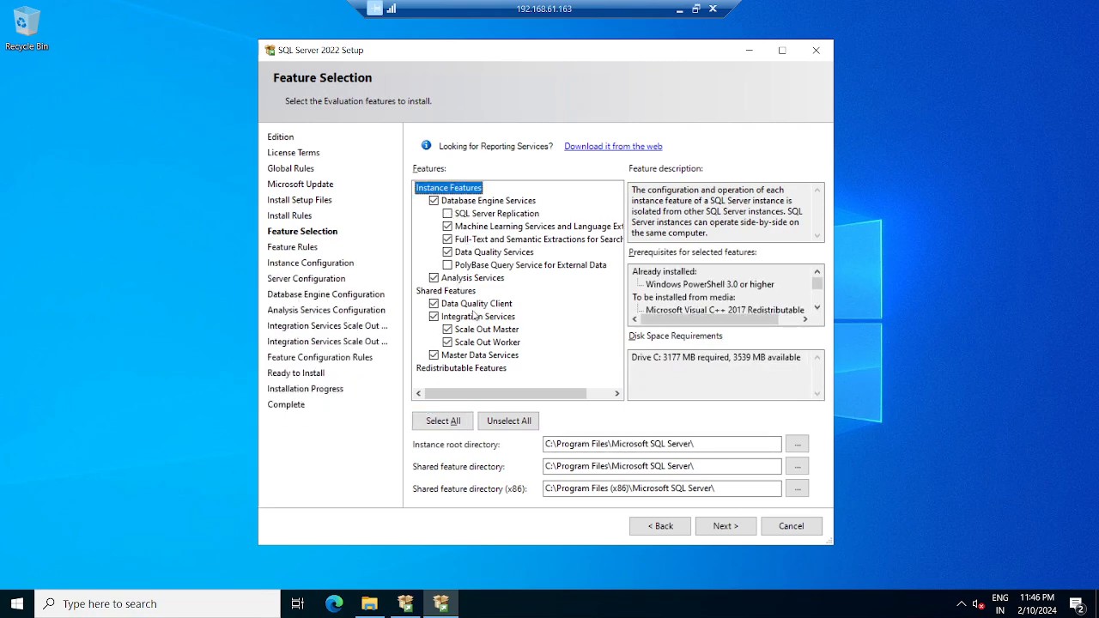
# - Confirm drive F exists, then point the instance root and shared feature directories to F:
pyautogui.click(370, 604)
pyautogui.click(197, 265)
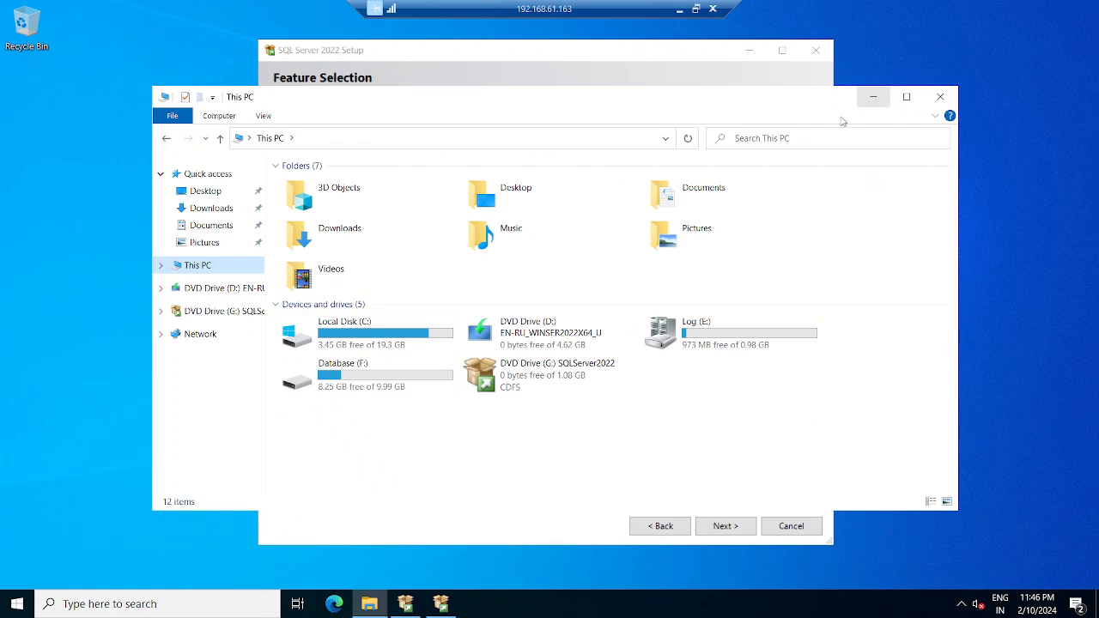
pyautogui.click(874, 98)
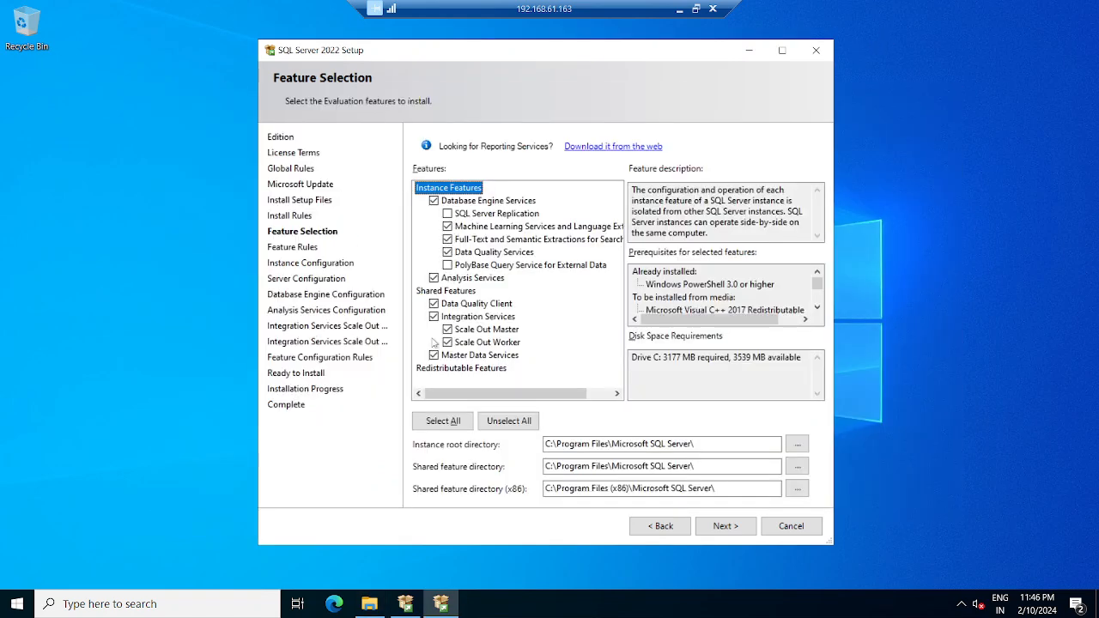
pyautogui.moveTo(546, 441); pyautogui.dragTo(532, 442)
pyautogui.write('F')
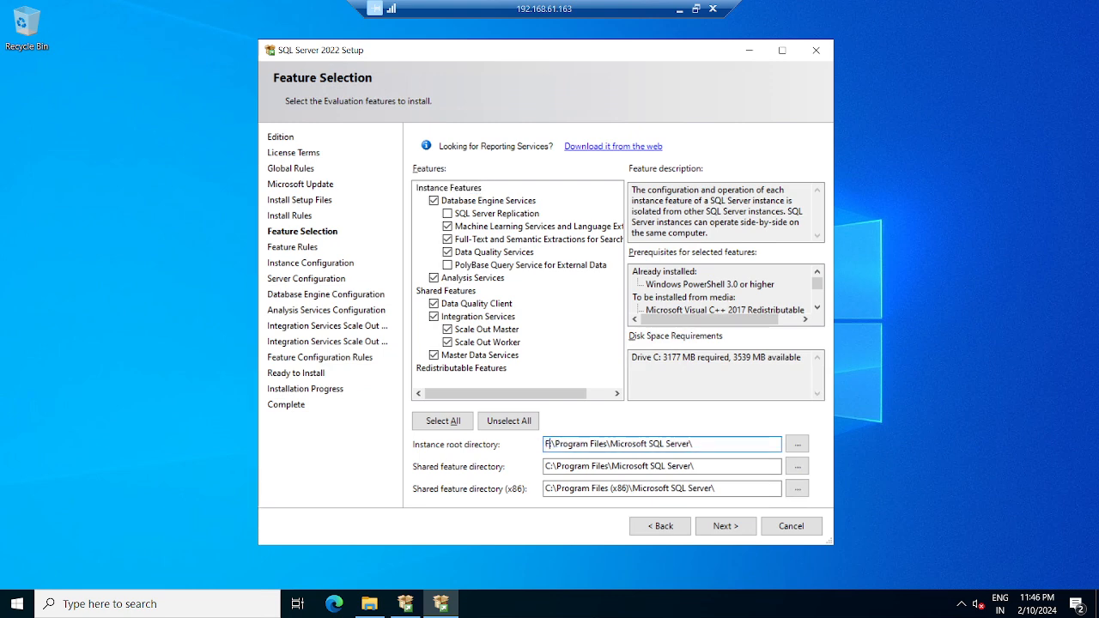
pyautogui.moveTo(552, 466); pyautogui.dragTo(545, 489)
pyautogui.write('F')
pyautogui.write('F')
pyautogui.click(701, 525)
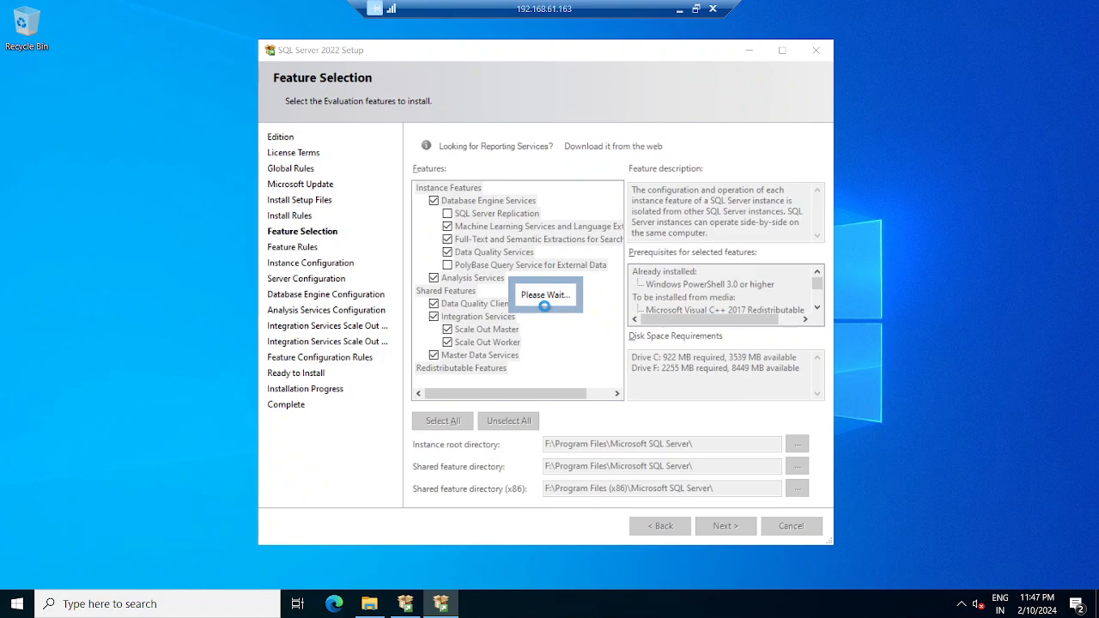
pyautogui.click(679, 9)
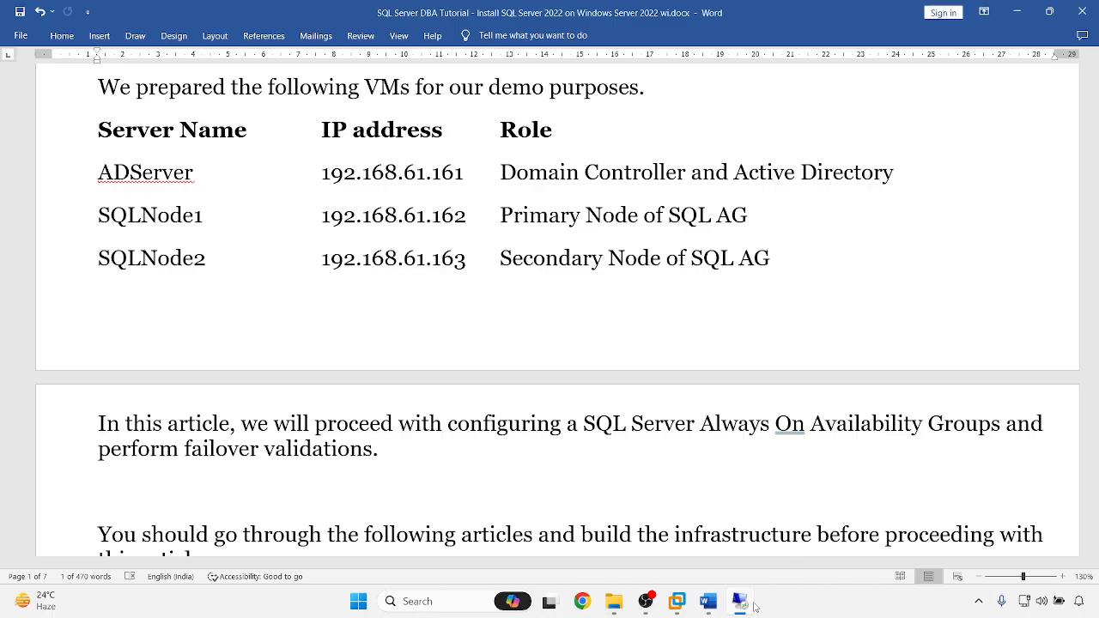
# - On 192.168.61.162, set named instance INST1 with instance ID INST1 and continue
pyautogui.moveTo(737, 606)
pyautogui.click(730, 554)
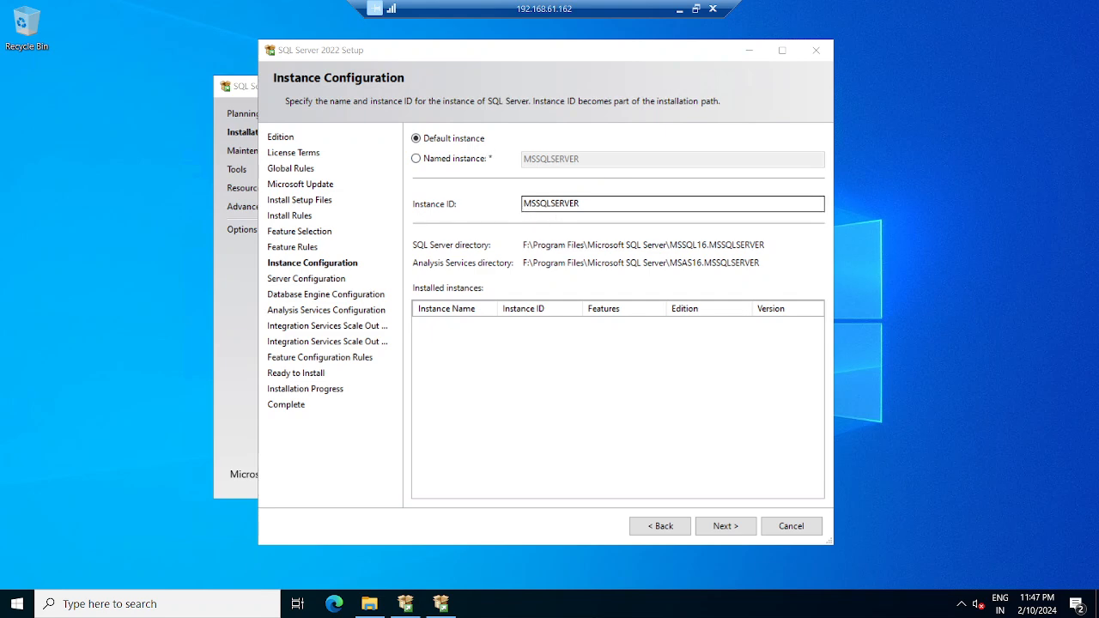
pyautogui.click(447, 159)
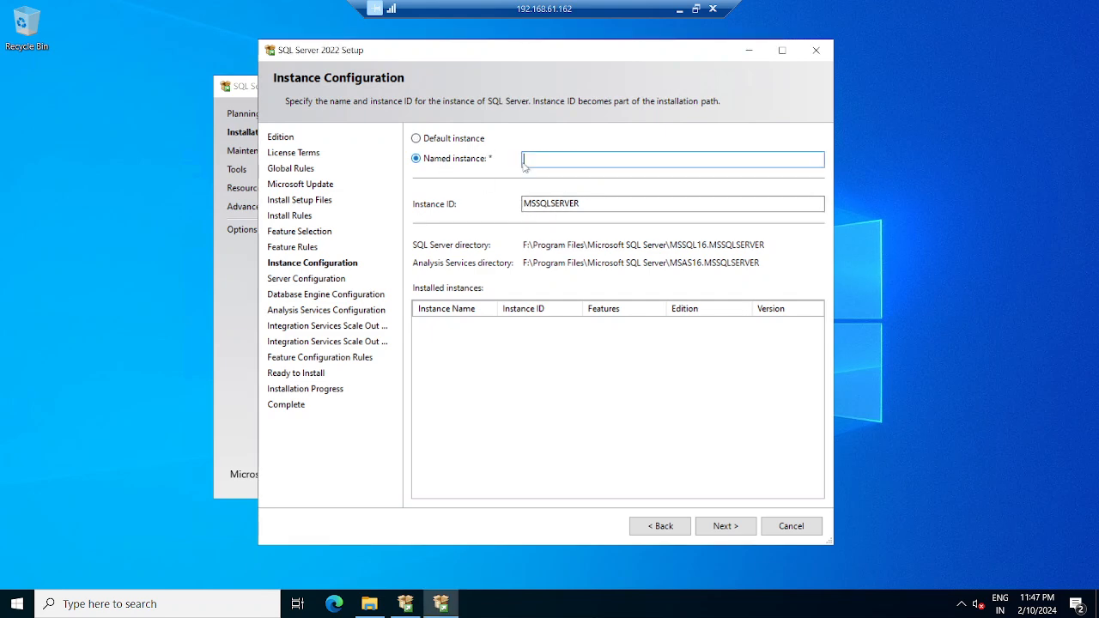
pyautogui.write('INST1')
pyautogui.press('Tab')
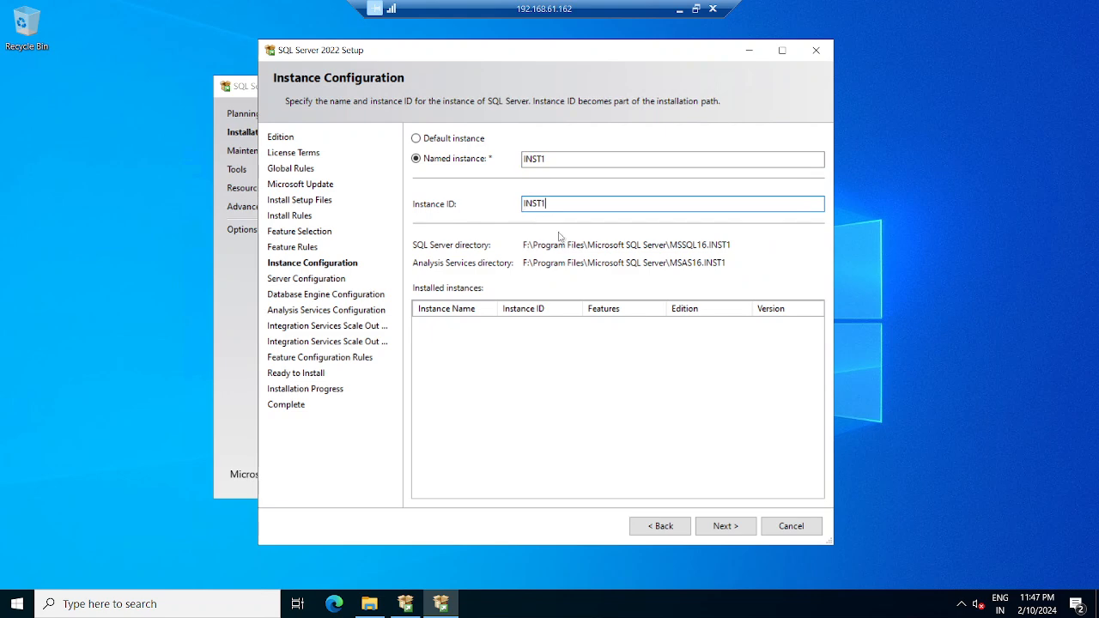
pyautogui.click(727, 527)
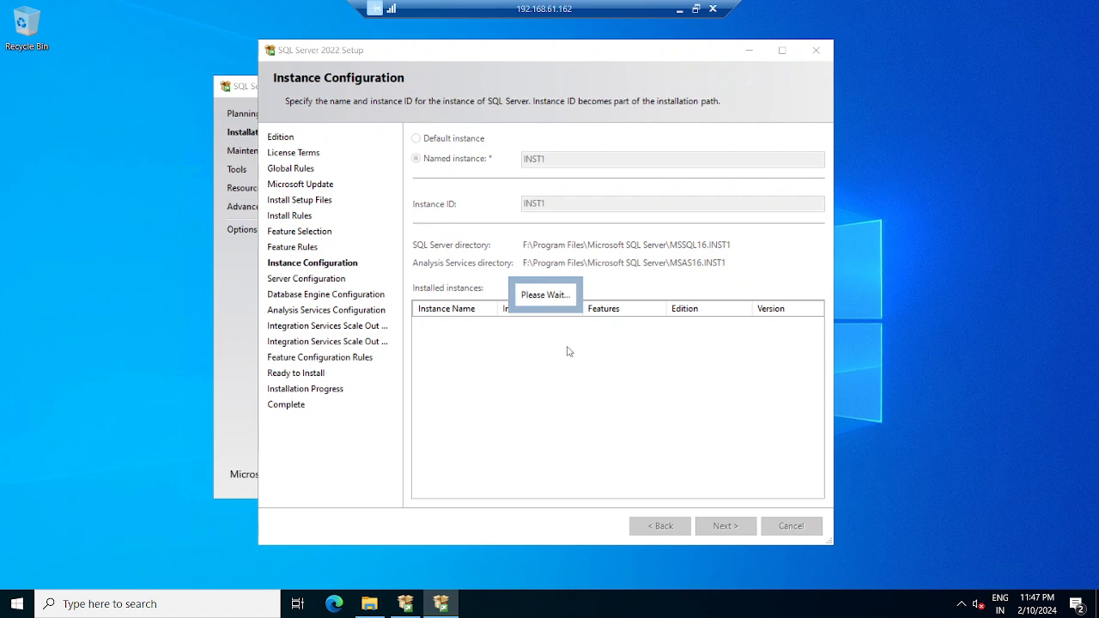
pyautogui.click(681, 8)
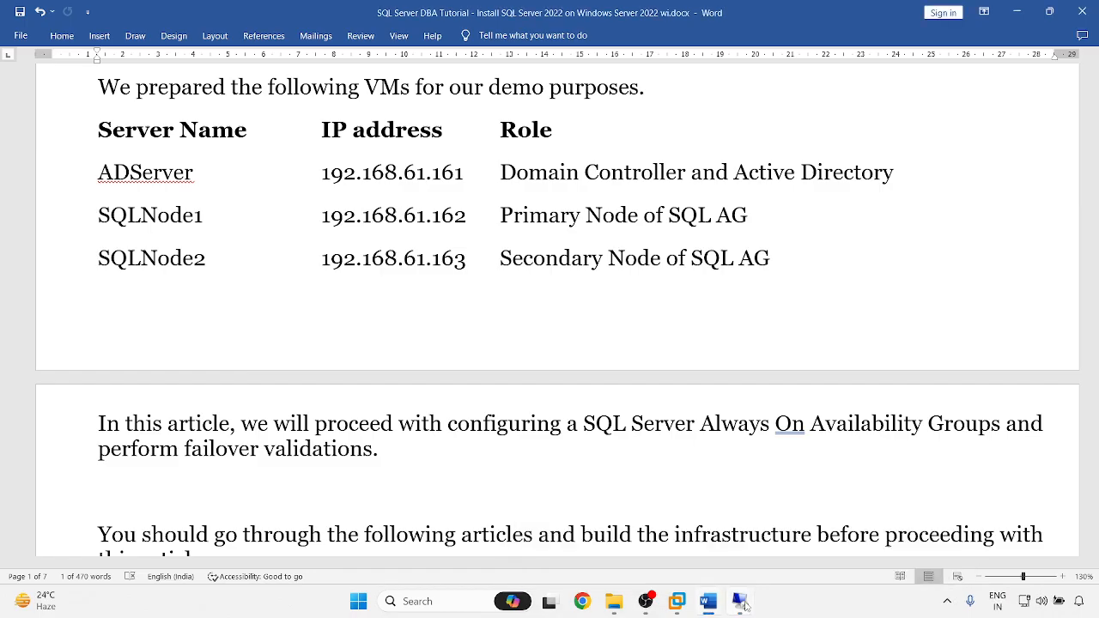
# - On 192.168.61.163, set named instance INST1 with instance ID INST1 and continue
pyautogui.moveTo(747, 603)
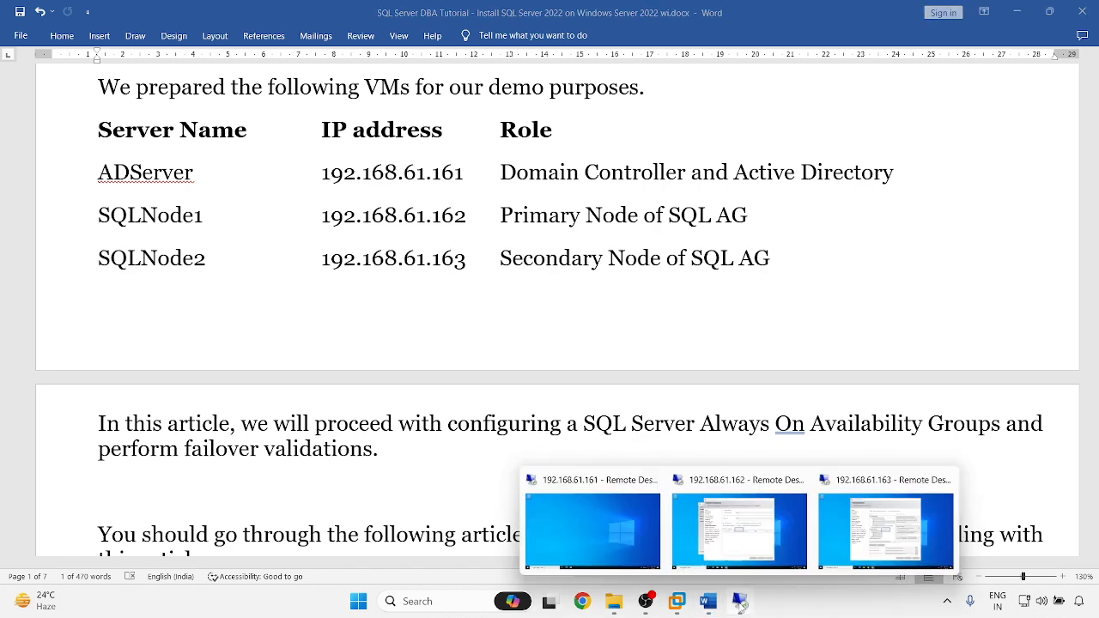
pyautogui.click(880, 528)
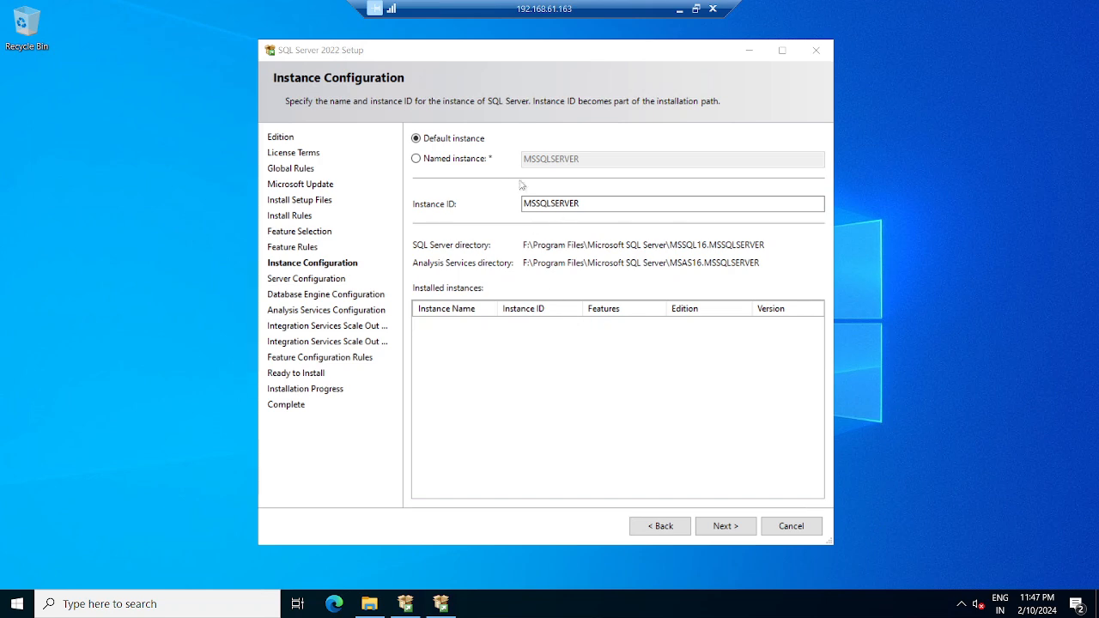
pyautogui.click(435, 161)
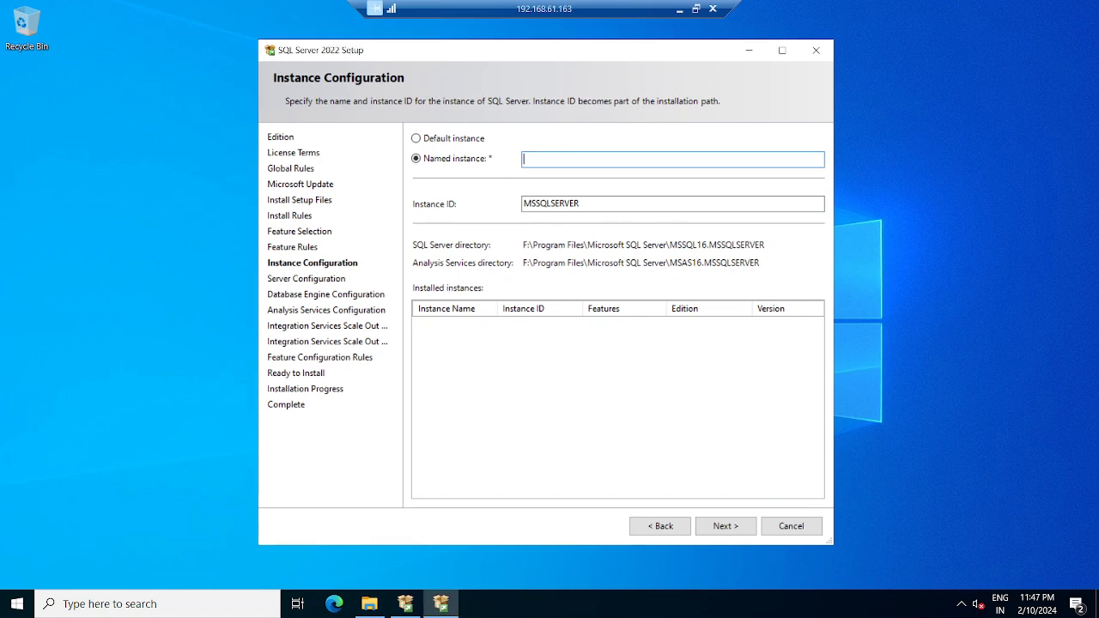
pyautogui.write('INST1')
pyautogui.click(608, 206)
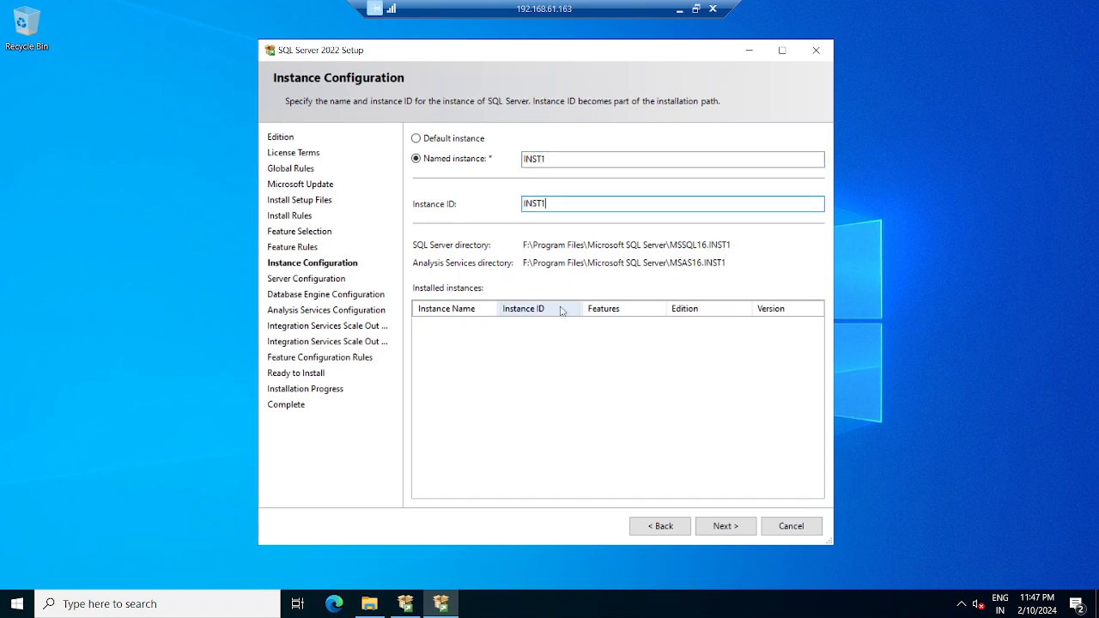
pyautogui.click(730, 525)
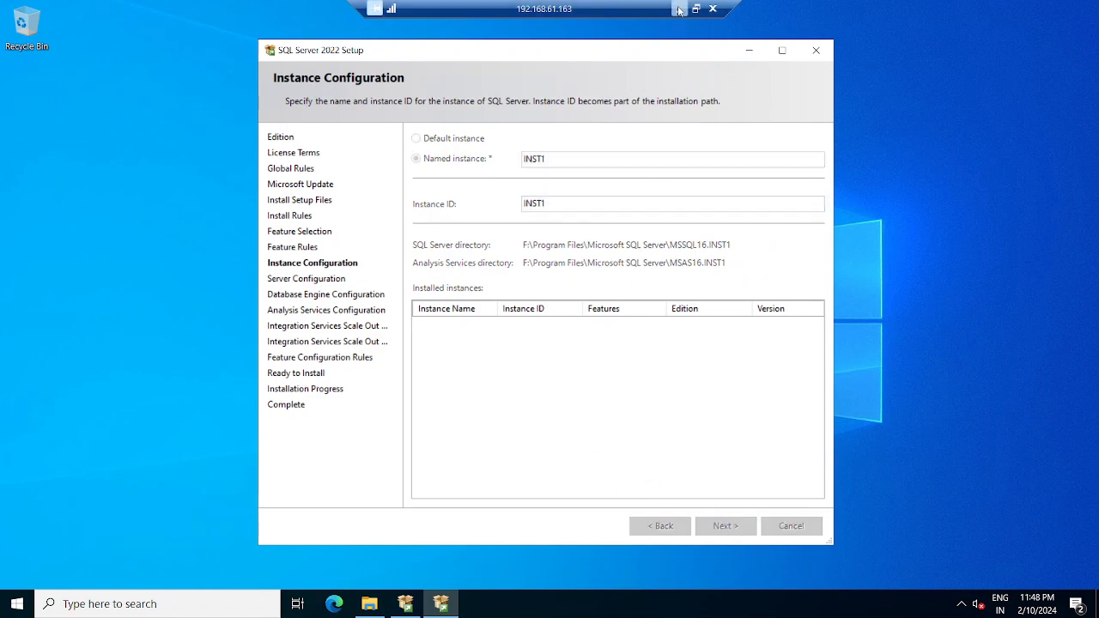
pyautogui.click(679, 8)
# - Check that the 192.168.61.162 setup has reached Server Configuration
pyautogui.moveTo(738, 601)
pyautogui.click(726, 530)
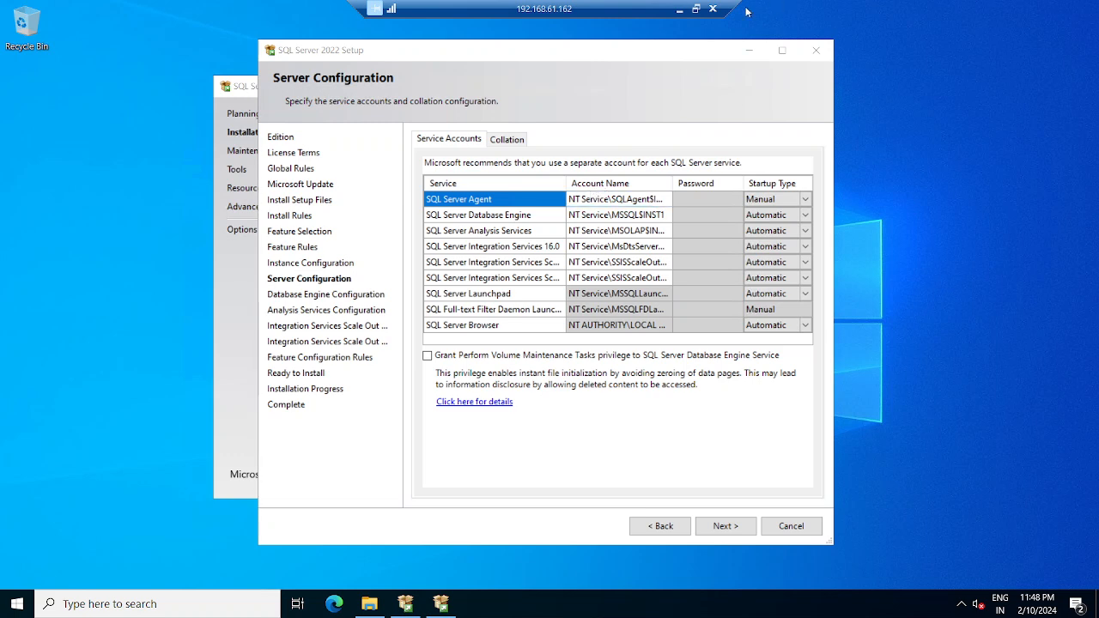
pyautogui.click(679, 9)
# - On the 192.168.61.161 domain controller, run DSA.MSC to open Active Directory Users and Computers
pyautogui.moveTo(730, 606)
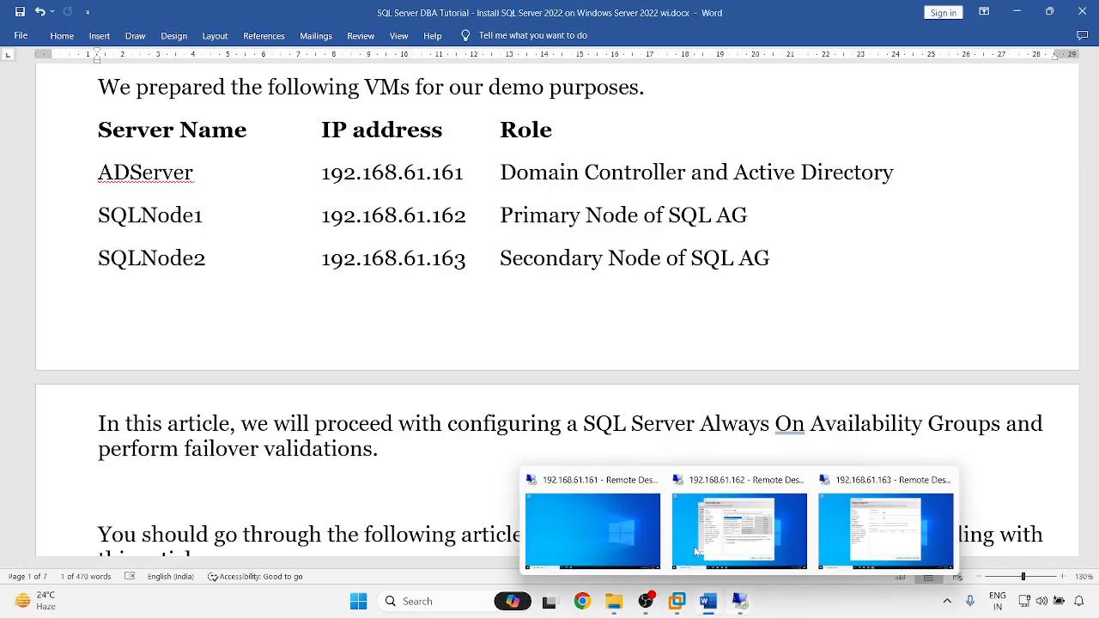
pyautogui.click(636, 536)
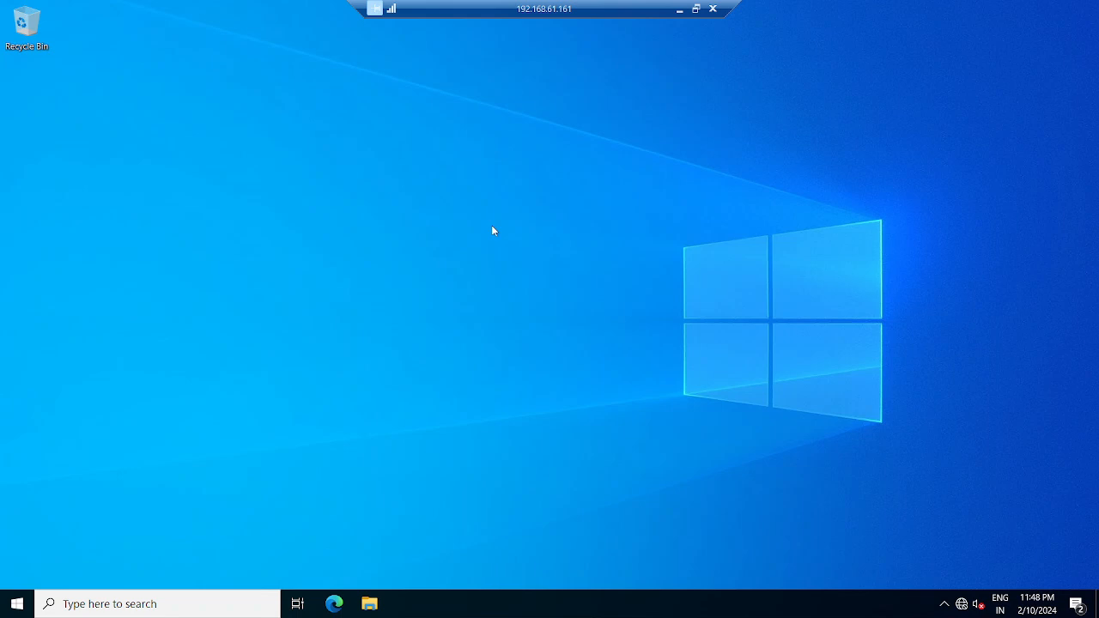
pyautogui.press('super+r')
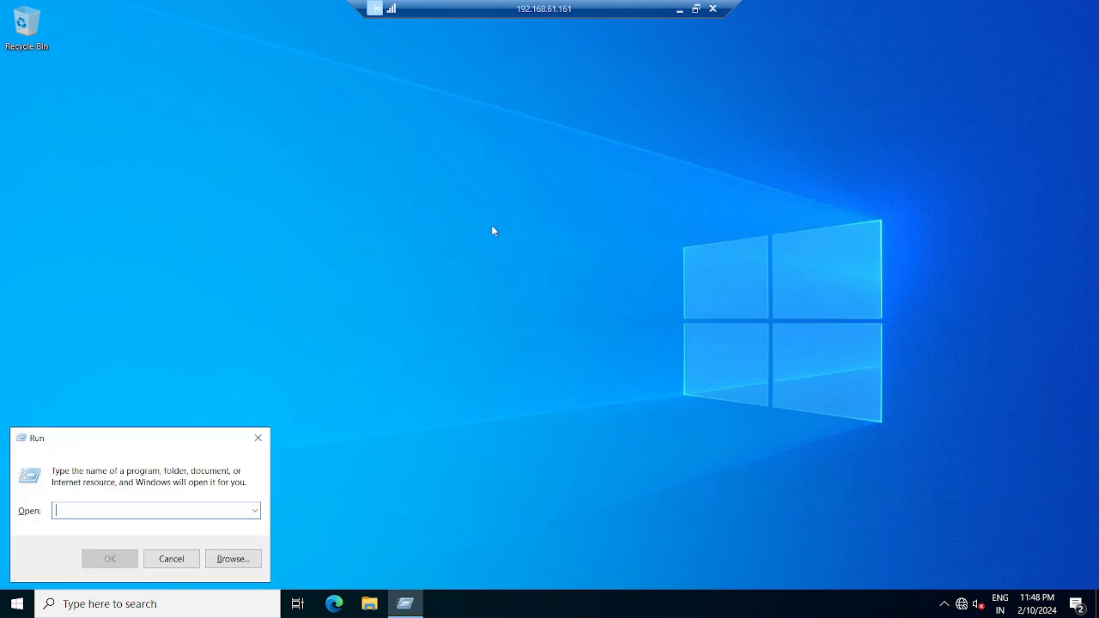
pyautogui.write('DSA.')
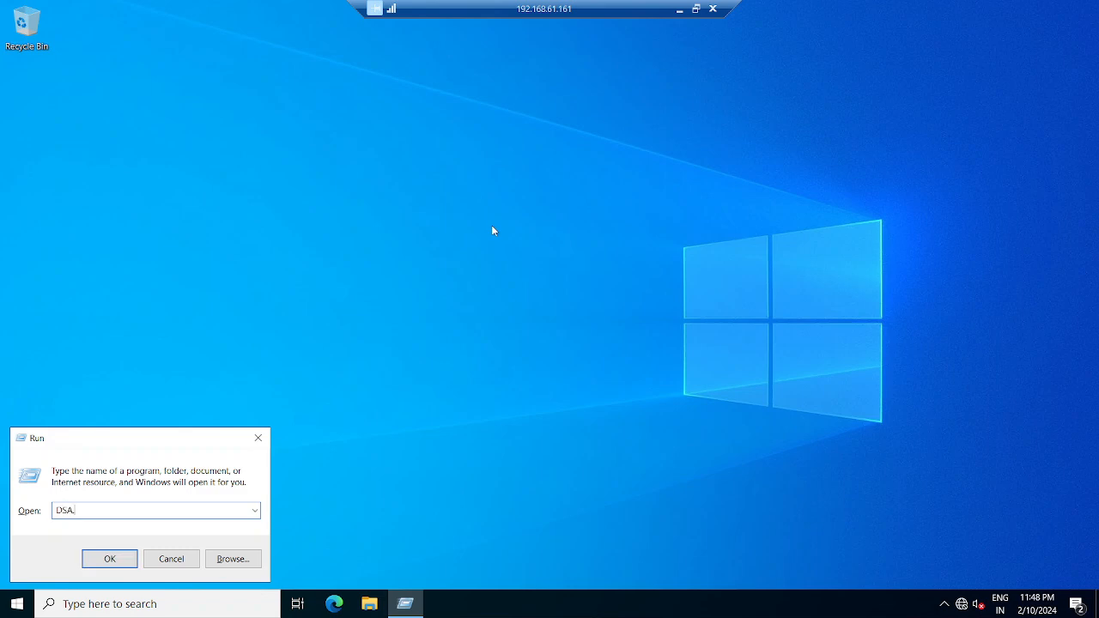
pyautogui.write('MSC')
pyautogui.press('Return')
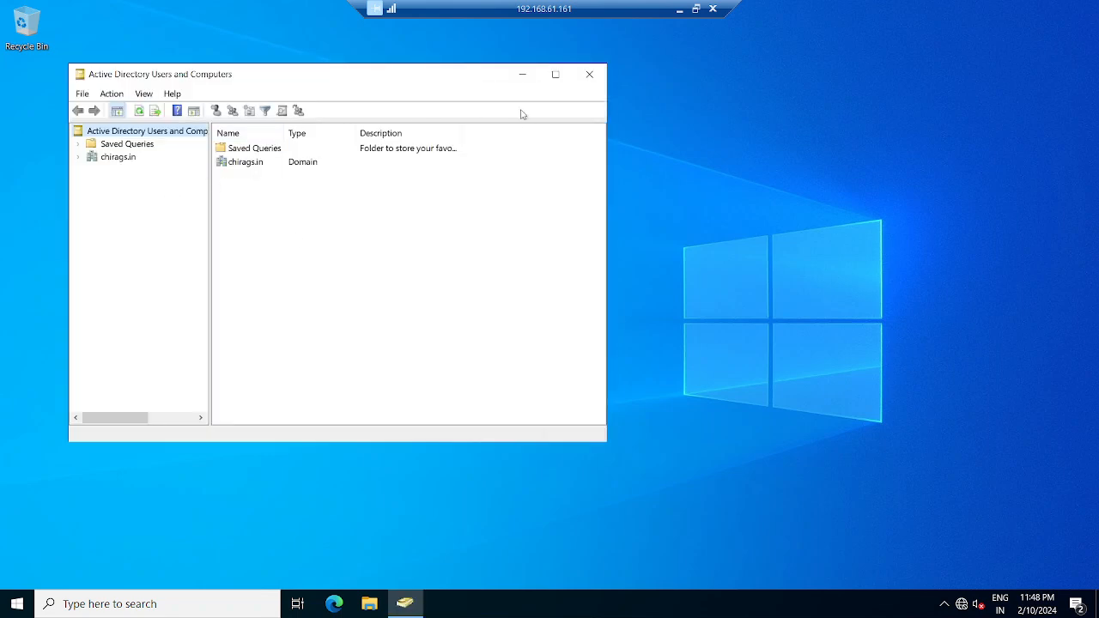
# - Expand chirags.in and start a new user in the Users container
pyautogui.click(554, 74)
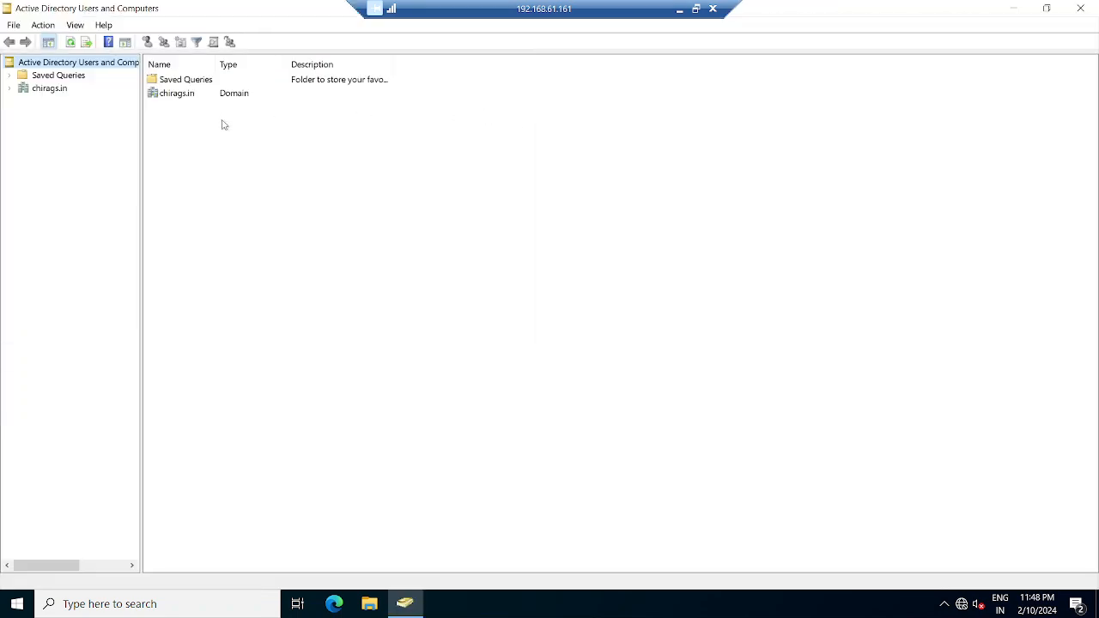
pyautogui.click(38, 90)
pyautogui.click(10, 90)
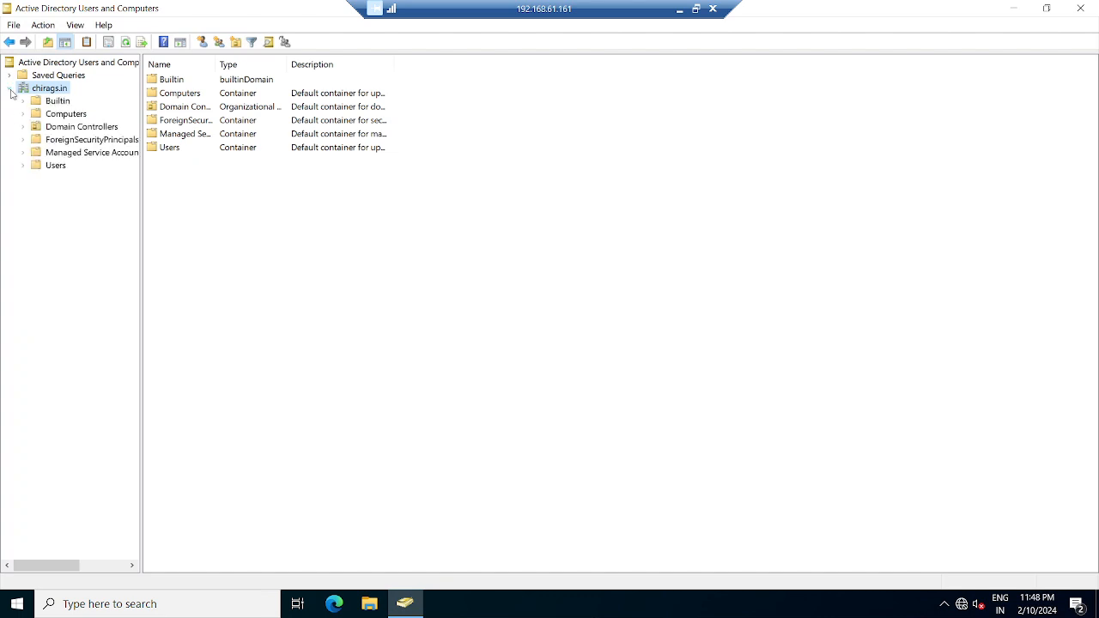
pyautogui.click(54, 166)
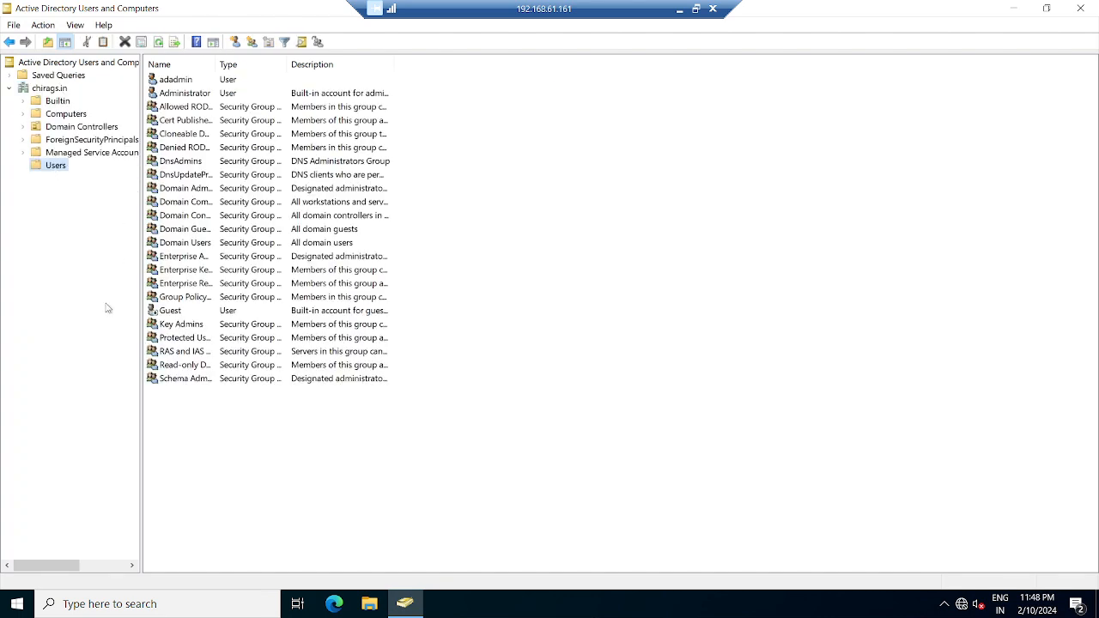
pyautogui.rightClick(51, 169)
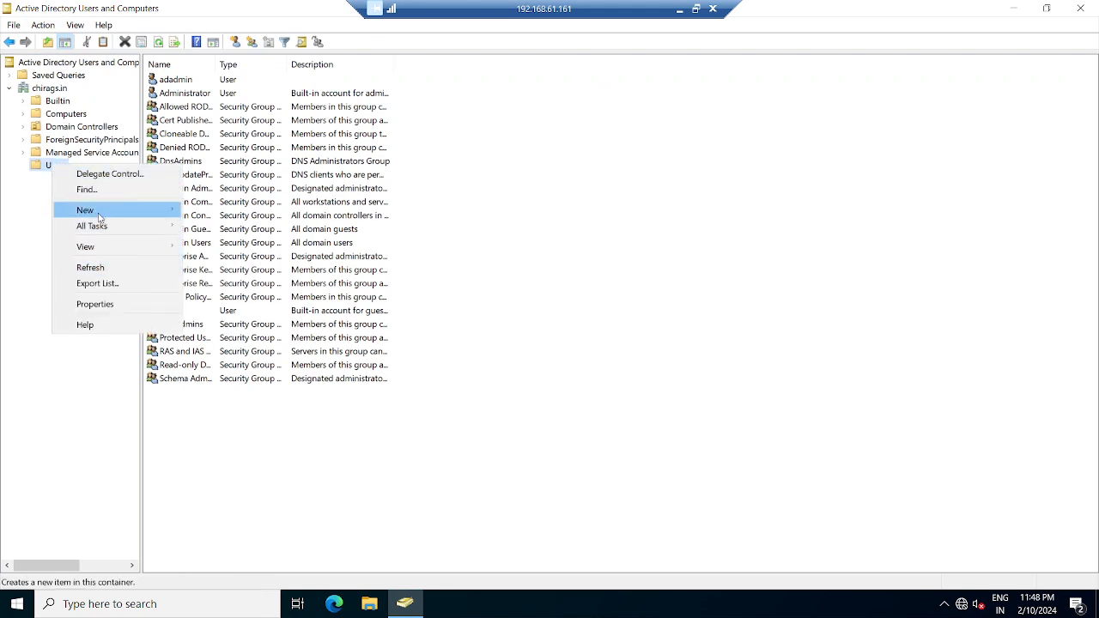
pyautogui.click(94, 211)
pyautogui.click(236, 371)
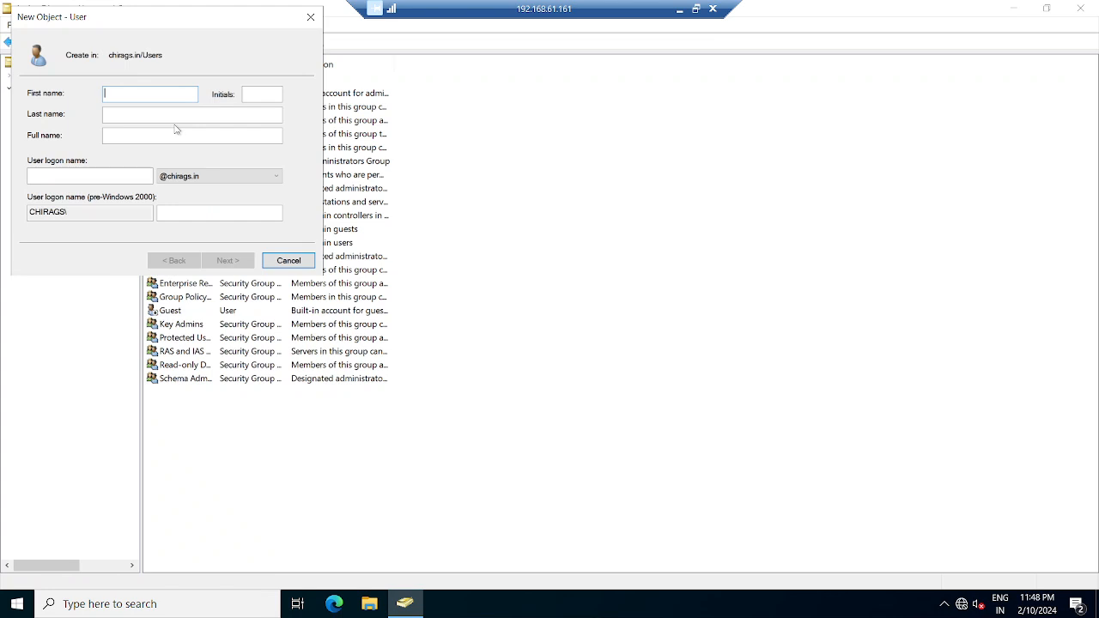
# - Enter sqladuser as the first name and select it for copying
pyautogui.write('sql')
pyautogui.write('aduser')
pyautogui.moveTo(139, 93); pyautogui.dragTo(95, 94)
pyautogui.hotkey('ctrl', 'c')
# - Paste the copied name sqladuser into a new Notepad note on the host
pyautogui.click(679, 10)
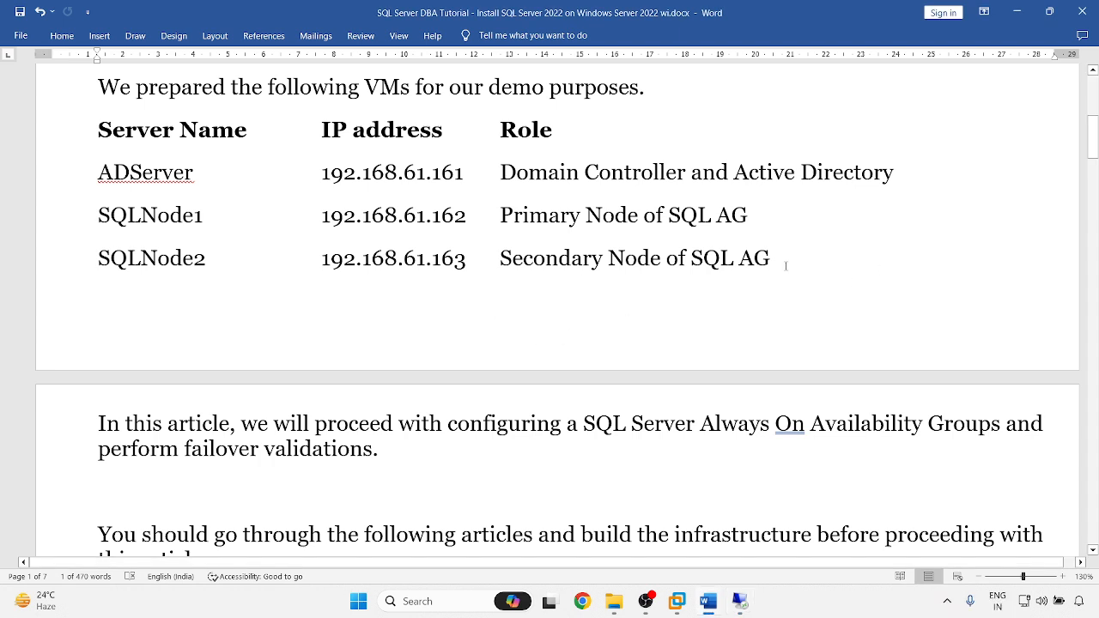
pyautogui.press('super+r')
pyautogui.write('notepad')
pyautogui.press('Return')
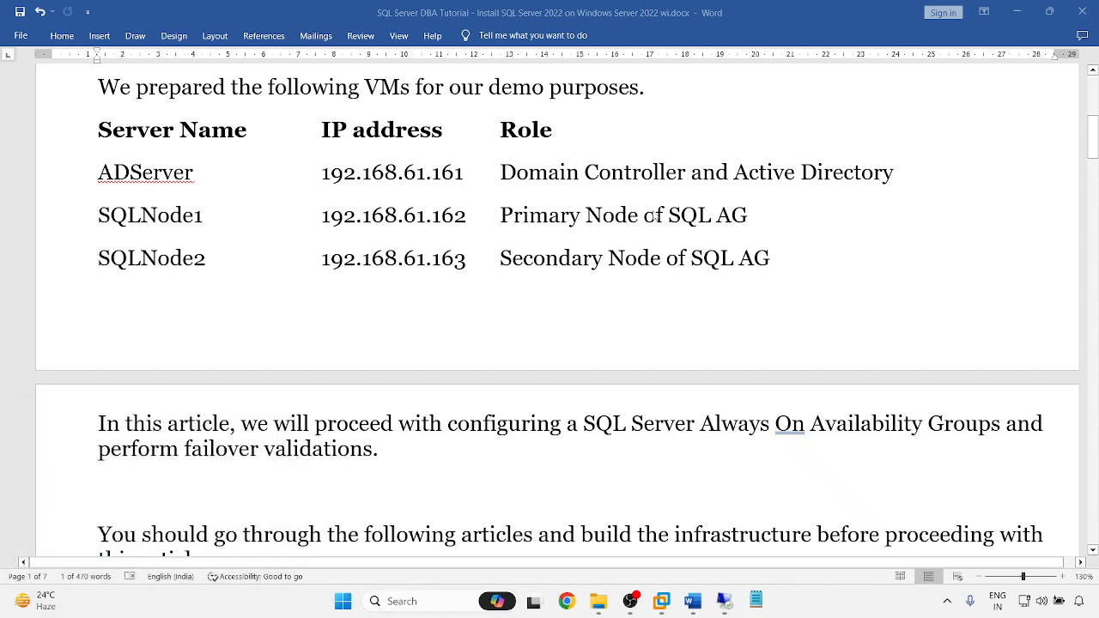
pyautogui.click(757, 606)
pyautogui.hotkey('ctrl', 'v')
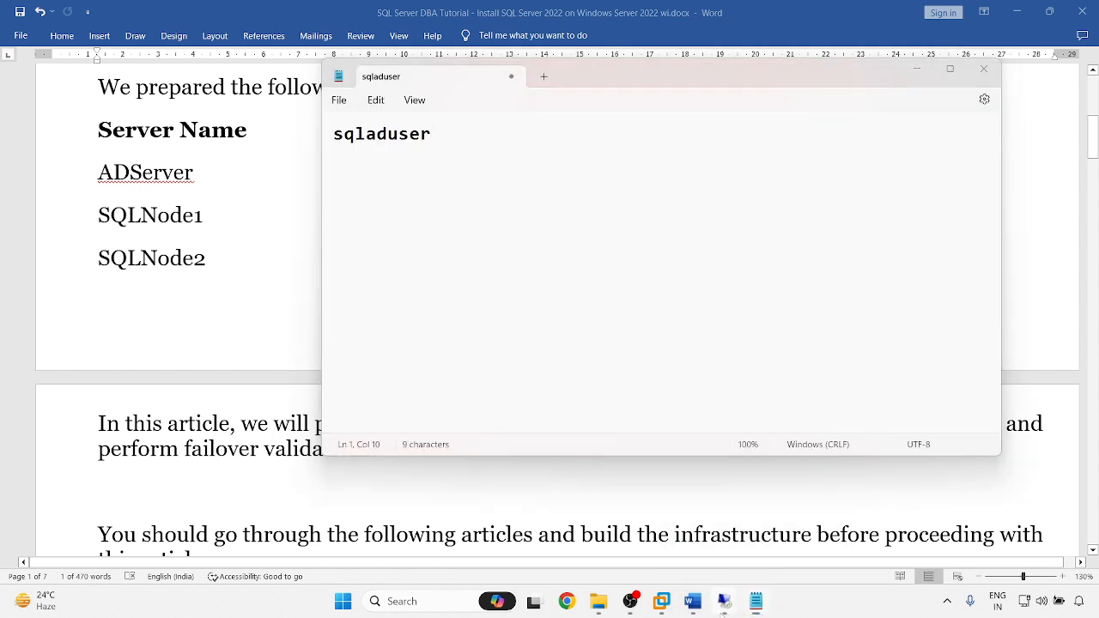
# - Return to the domain controller's New Object - User dialog
pyautogui.moveTo(724, 601)
pyautogui.click(730, 528)
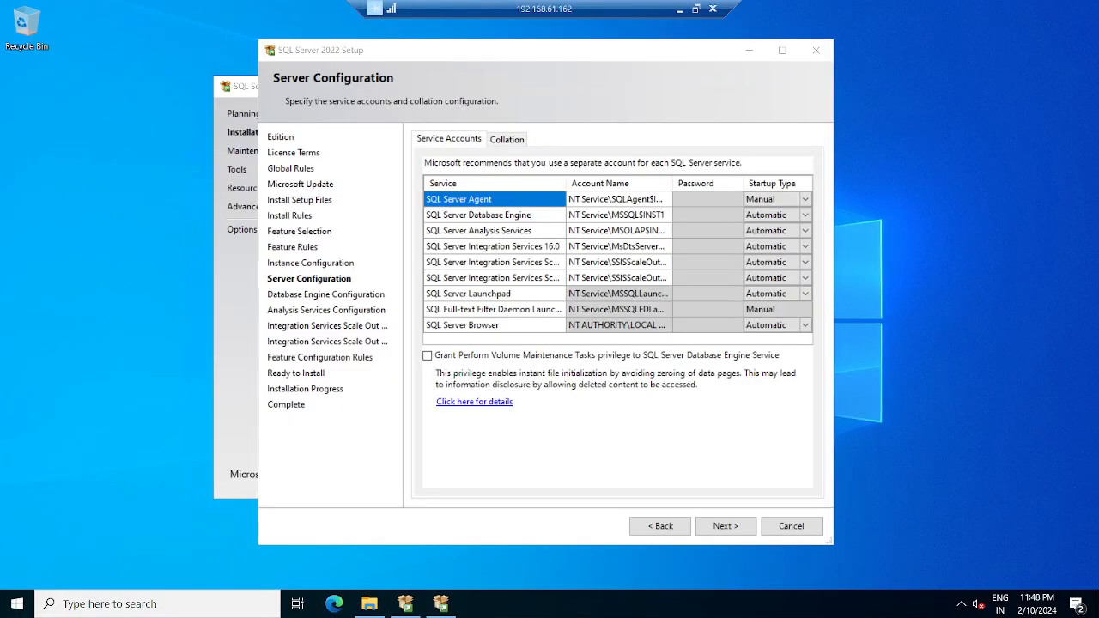
pyautogui.click(679, 9)
pyautogui.click(633, 565)
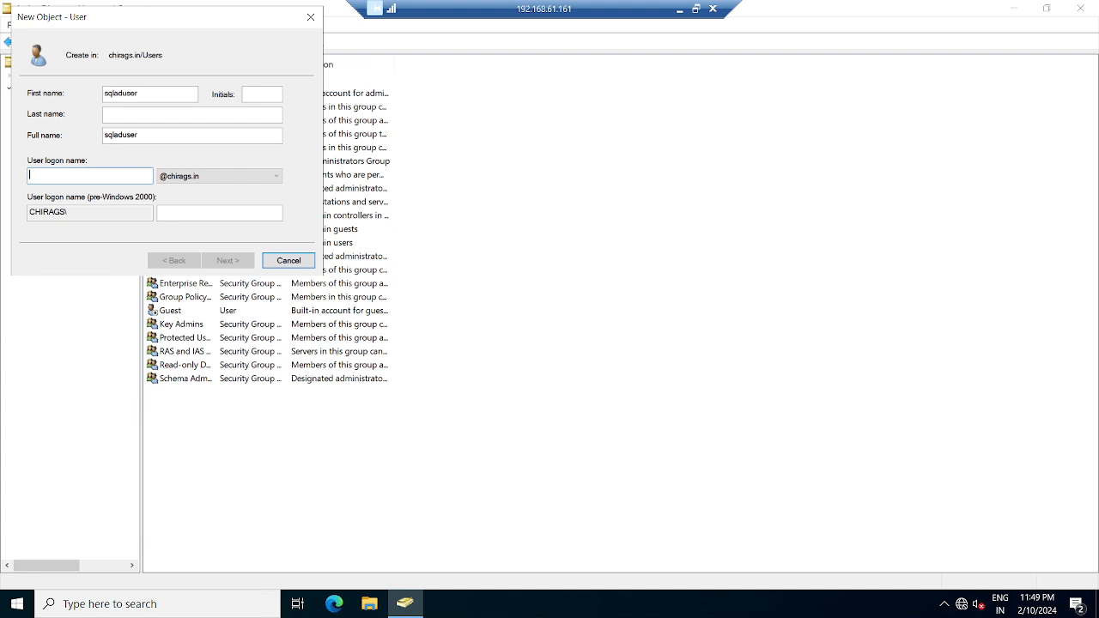
# - Give the user logon name sqladuser and a password that never expires and isn't forced to change
pyautogui.write('sqladu')
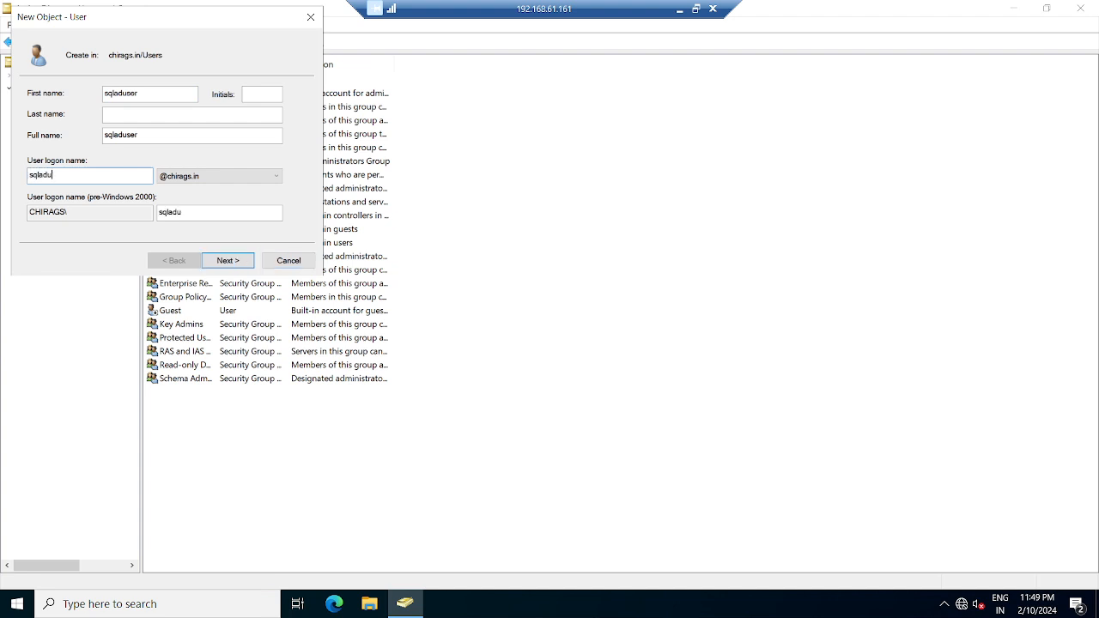
pyautogui.write('ser')
pyautogui.click(227, 260)
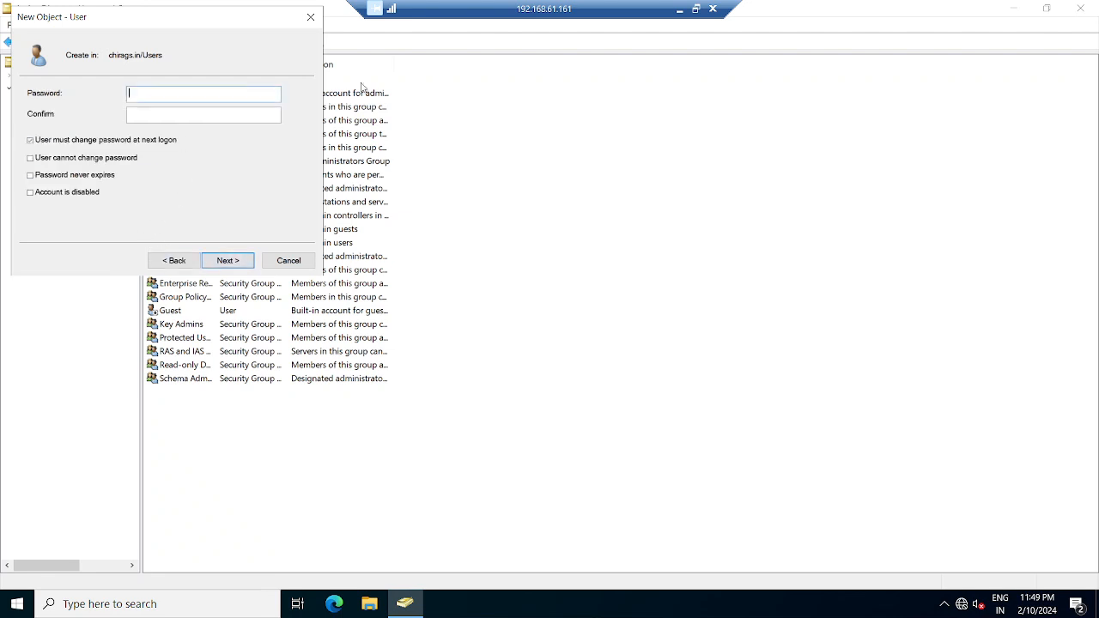
pyautogui.write('Password1')
pyautogui.press('Tab')
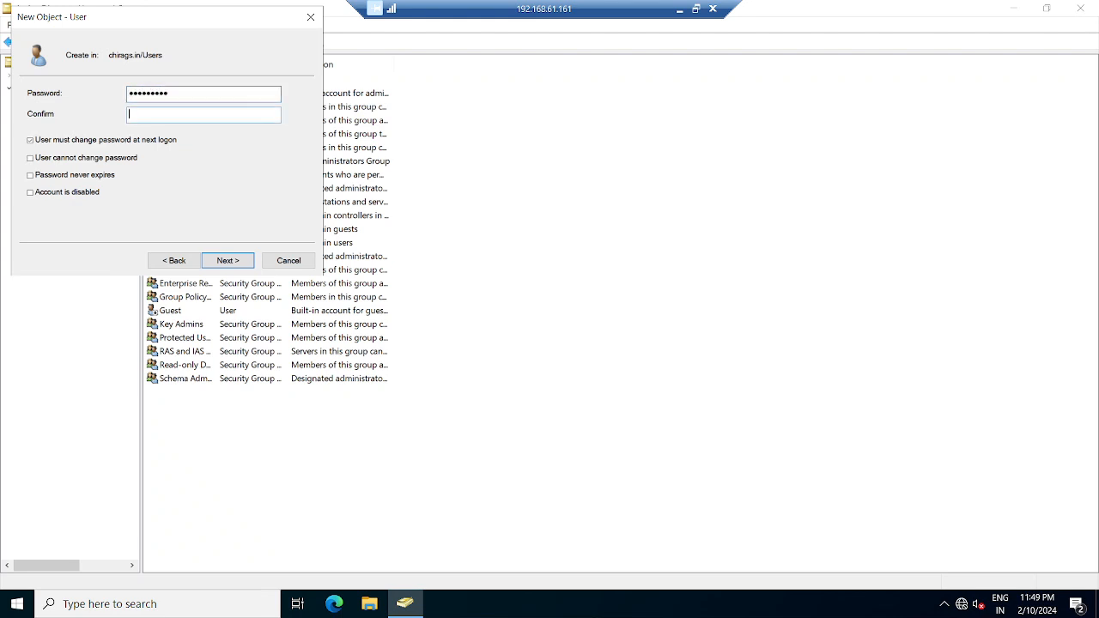
pyautogui.write('Password1')
pyautogui.click(31, 140)
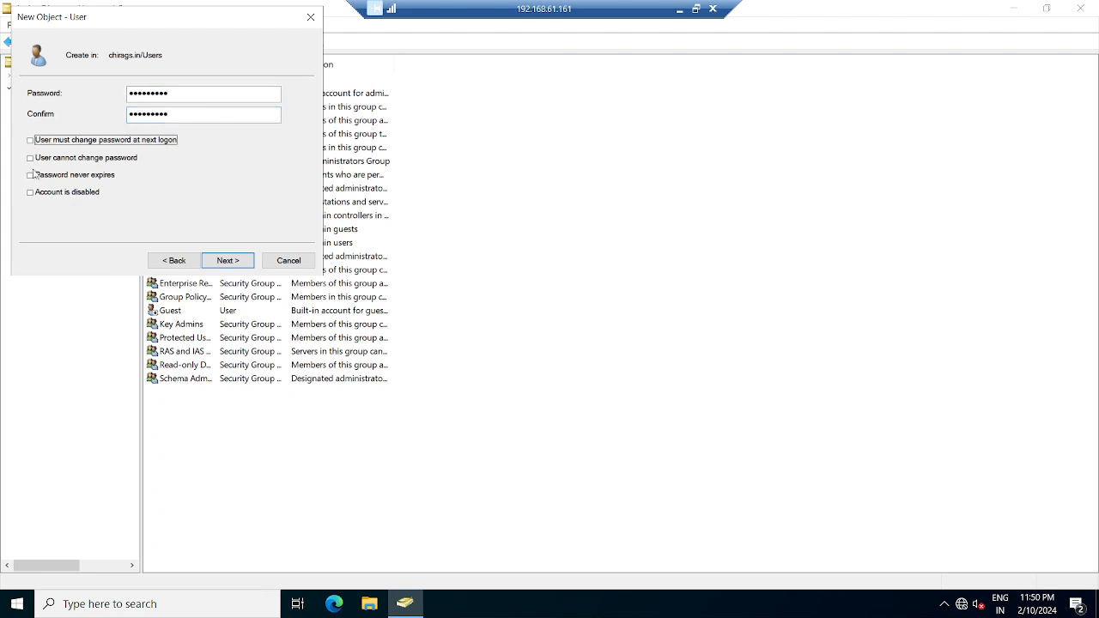
pyautogui.click(31, 176)
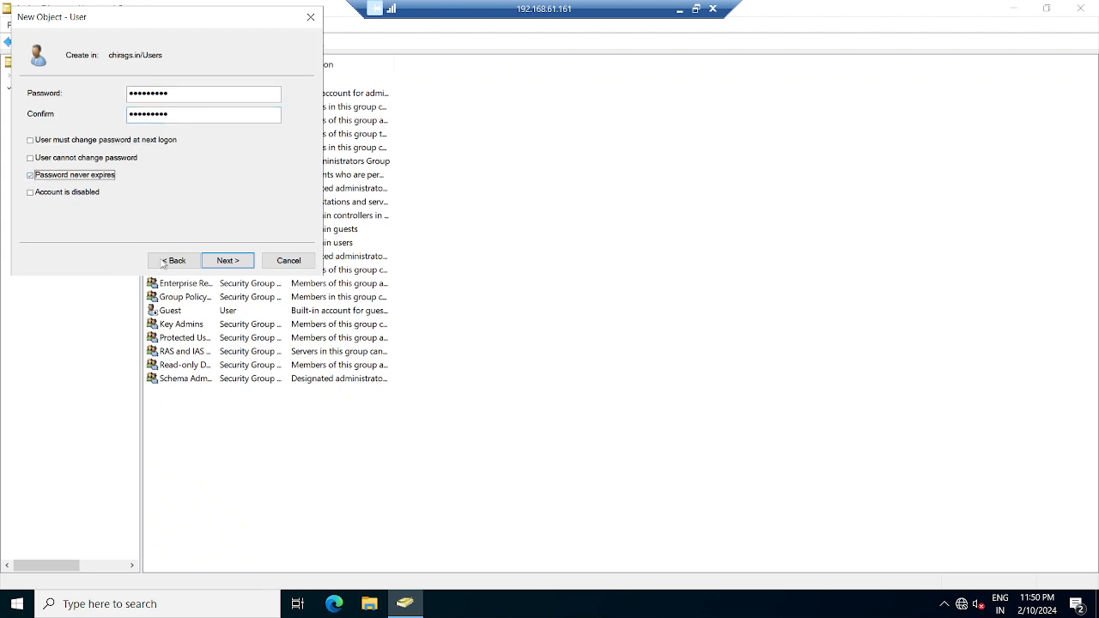
pyautogui.click(228, 261)
pyautogui.click(228, 261)
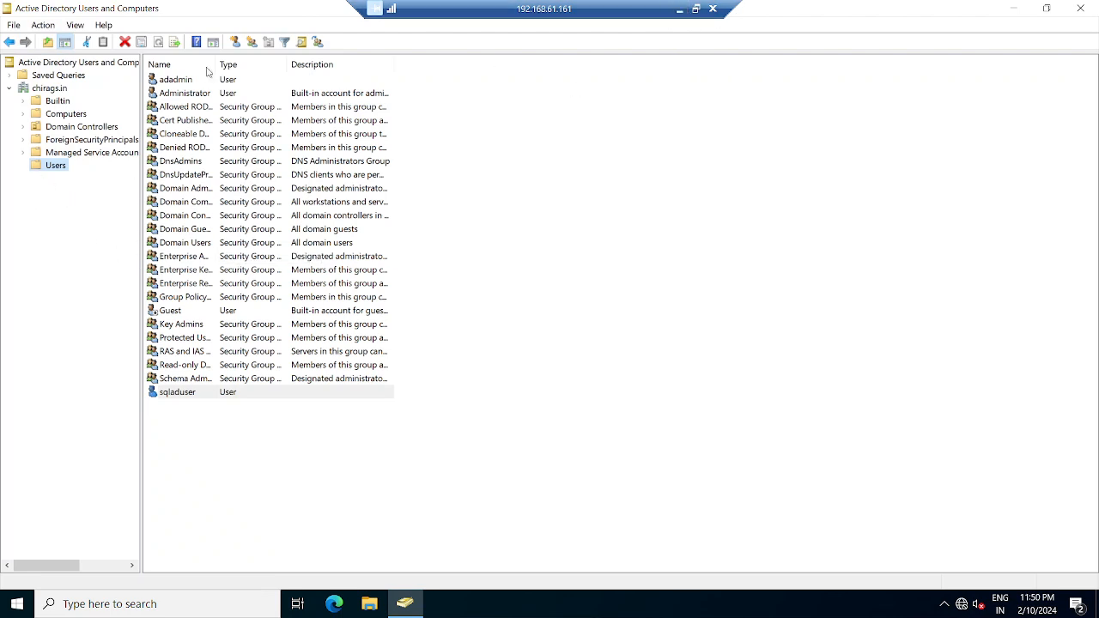
# - Widen the Name column and view Administrator's Member Of groups
pyautogui.moveTo(216, 64); pyautogui.dragTo(249, 63)
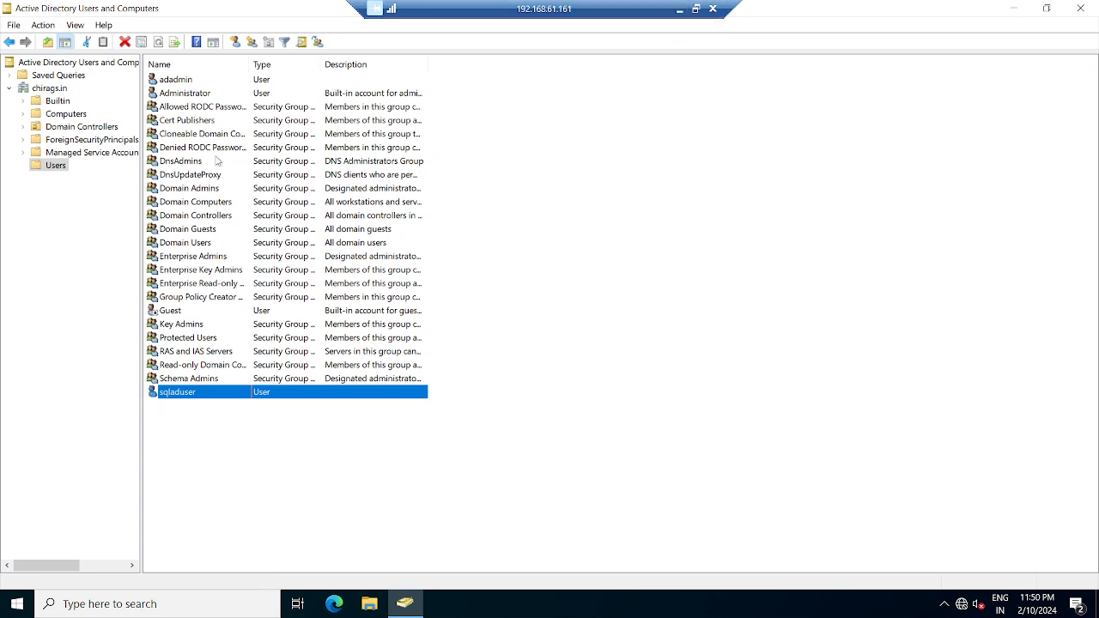
pyautogui.doubleClick(182, 96)
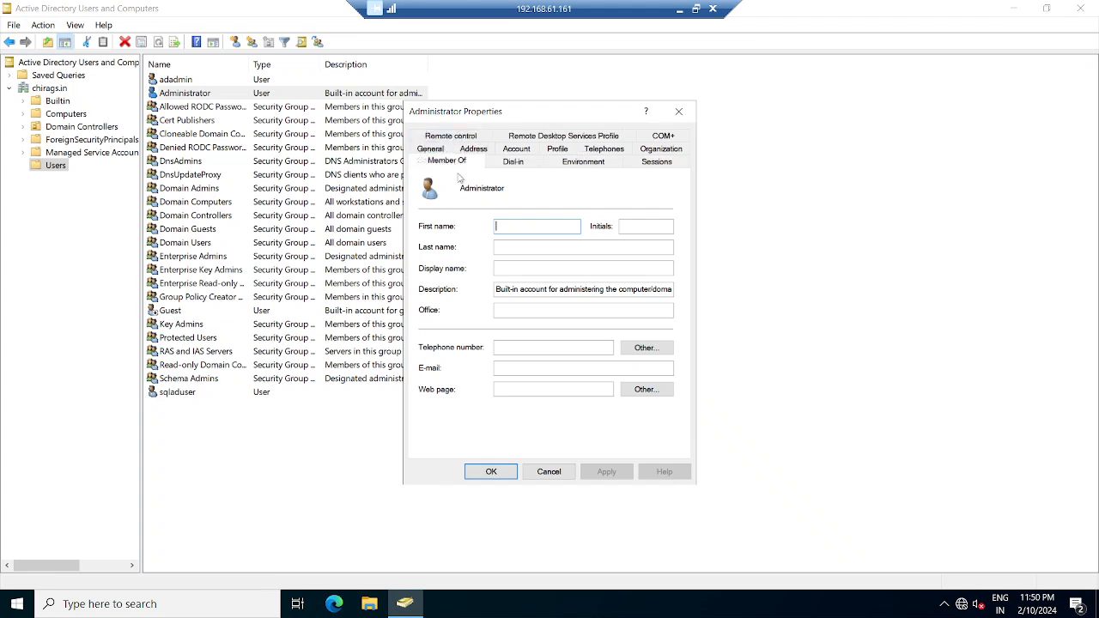
pyautogui.click(463, 138)
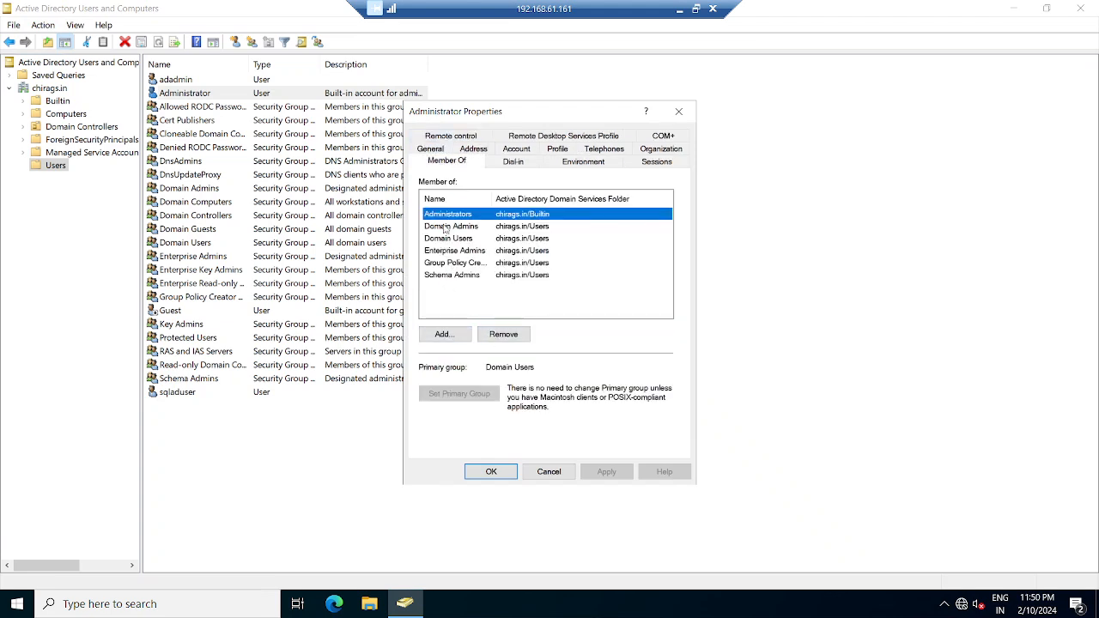
# - Try adding group 'sq', then cancel out when the name isn't found
pyautogui.click(443, 334)
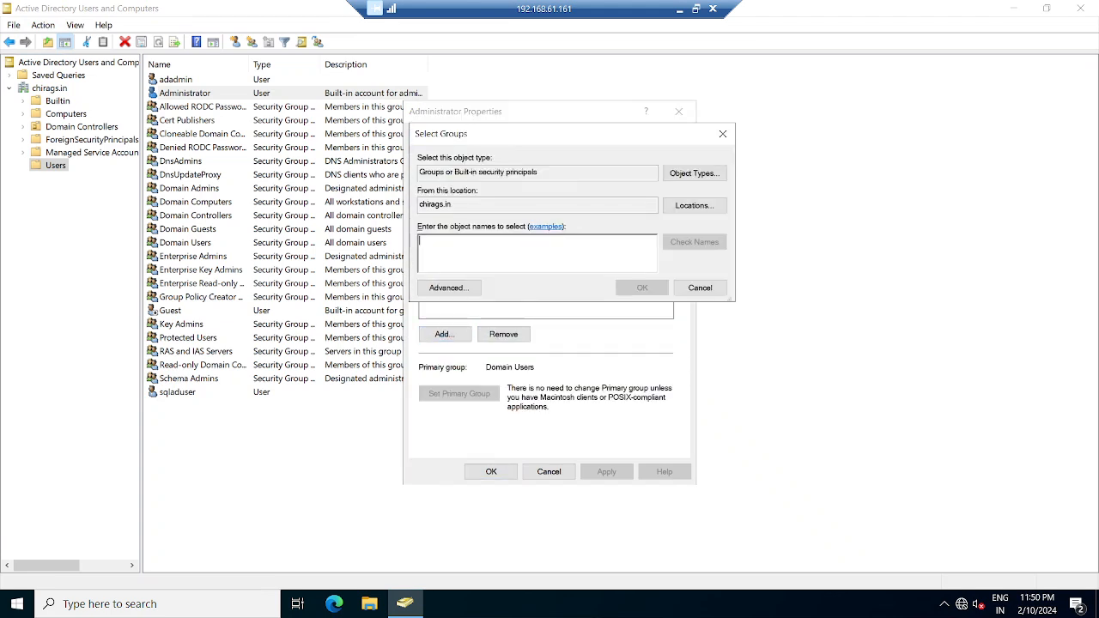
pyautogui.write('sqladuser')
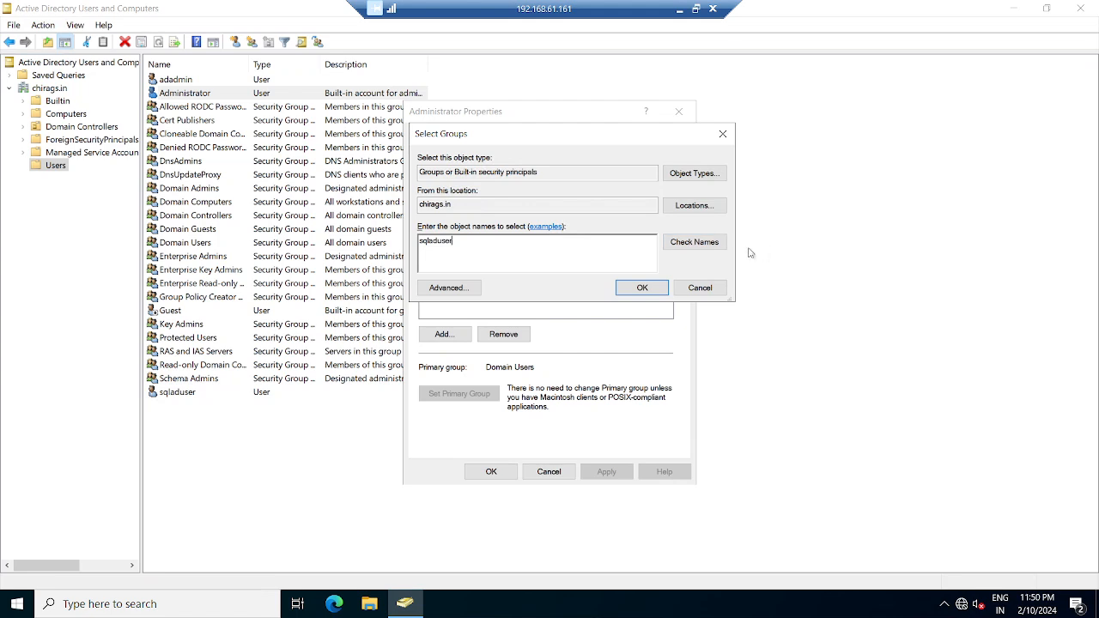
pyautogui.click(694, 242)
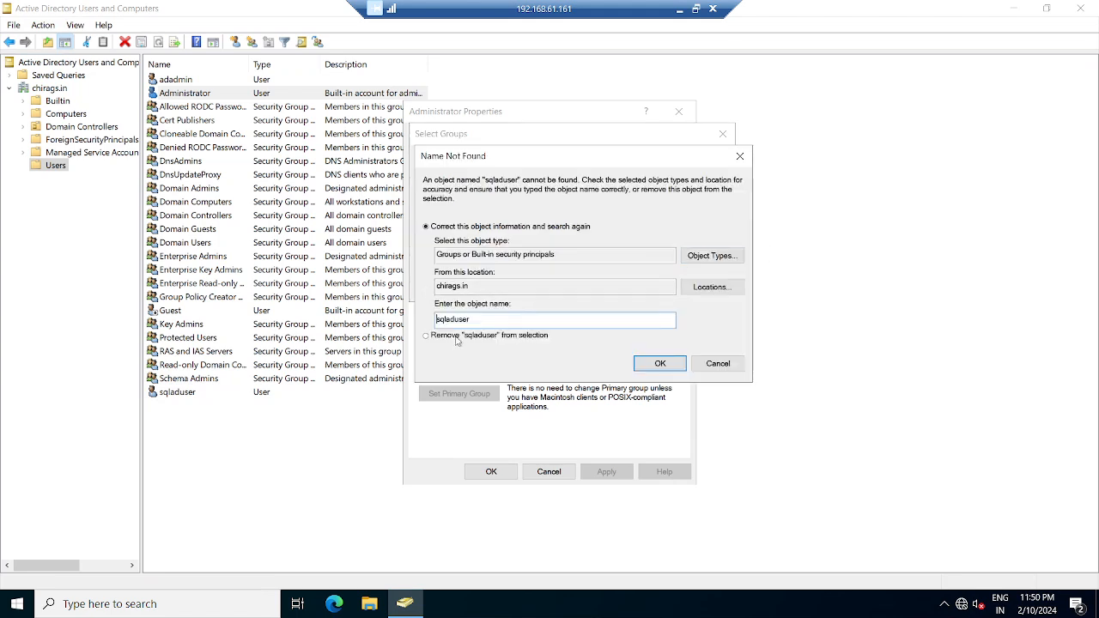
pyautogui.click(717, 363)
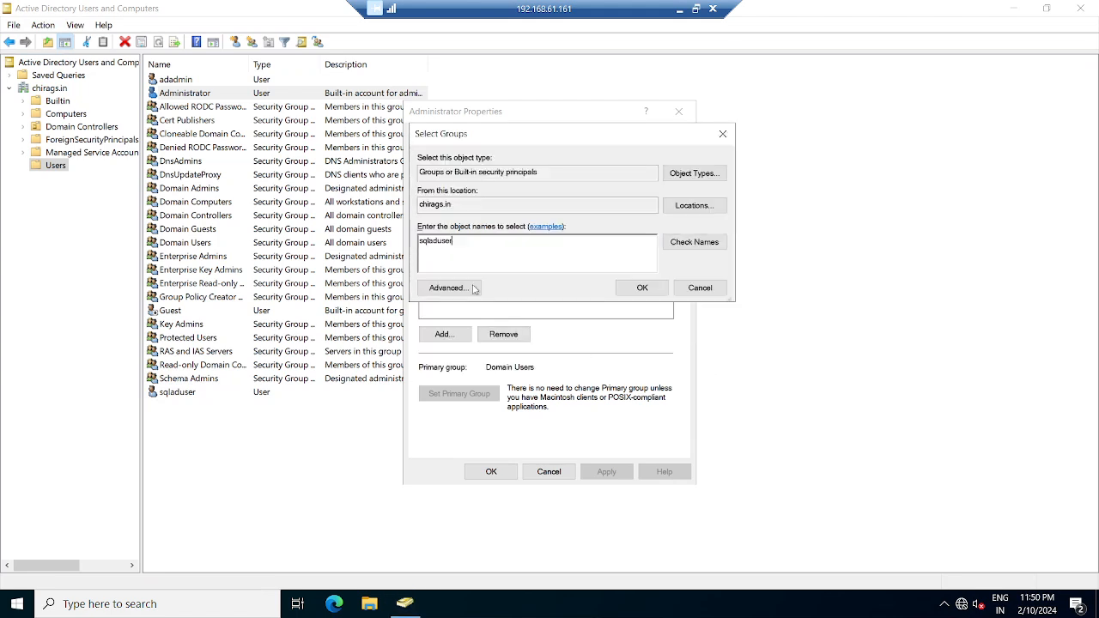
pyautogui.click(704, 290)
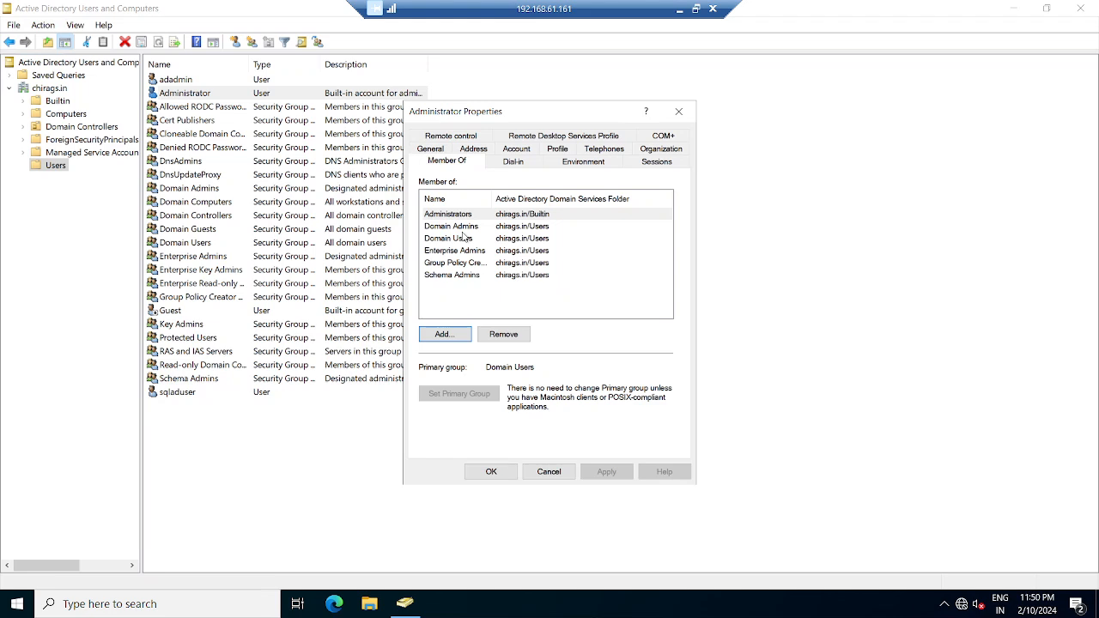
pyautogui.click(550, 471)
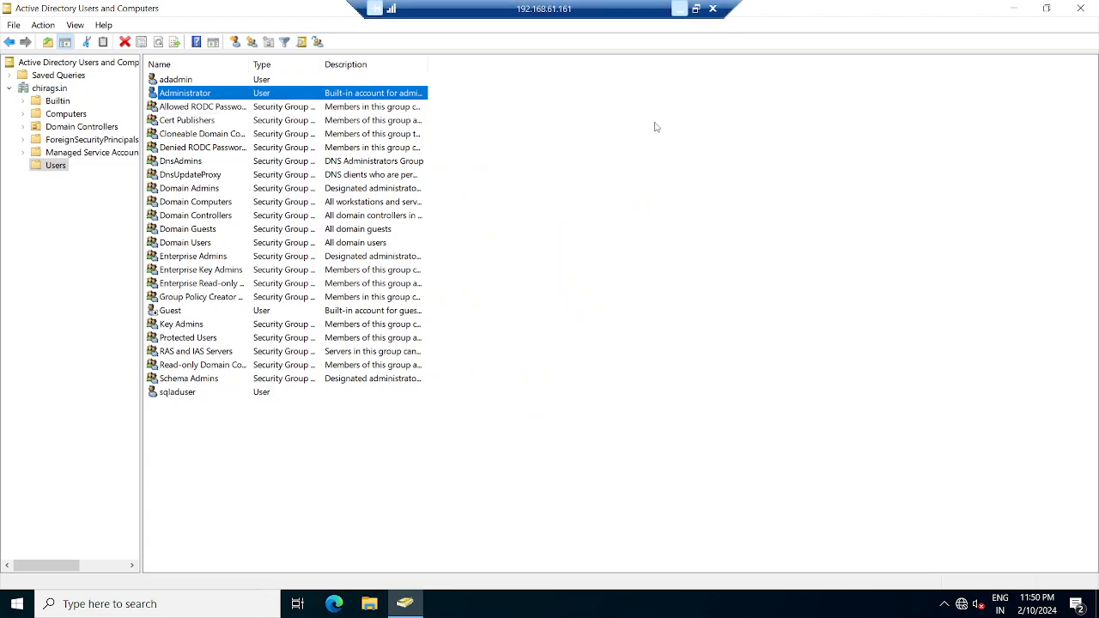
# - Minimize the domain controller session, Notepad and Word, and switch to the 192.168.61.162 session
pyautogui.click(679, 10)
pyautogui.moveTo(721, 603)
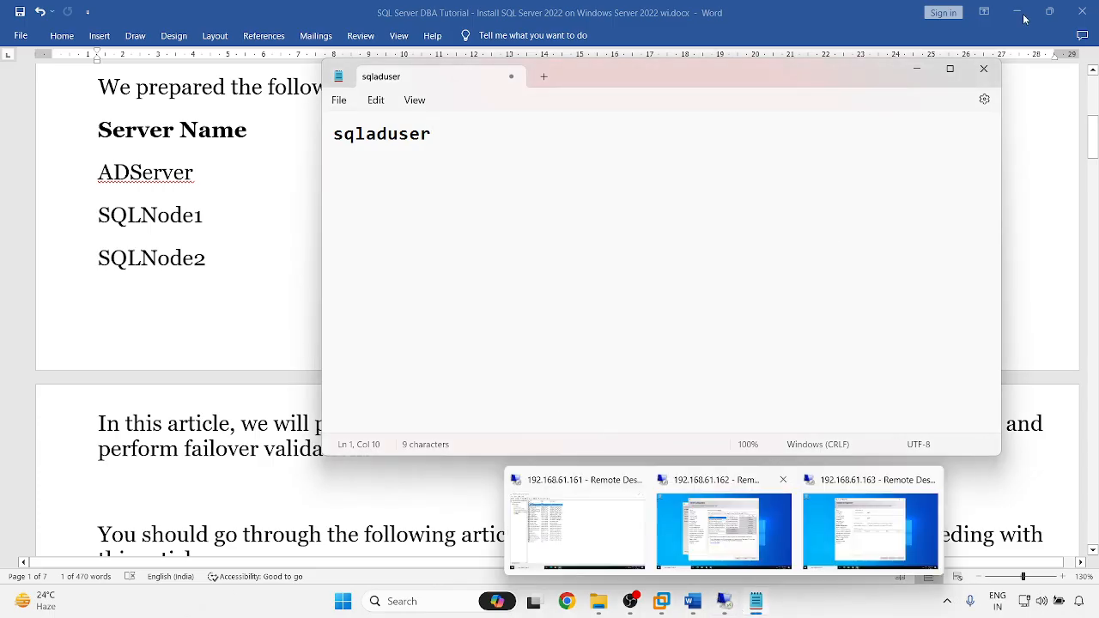
pyautogui.click(916, 68)
pyautogui.click(1017, 12)
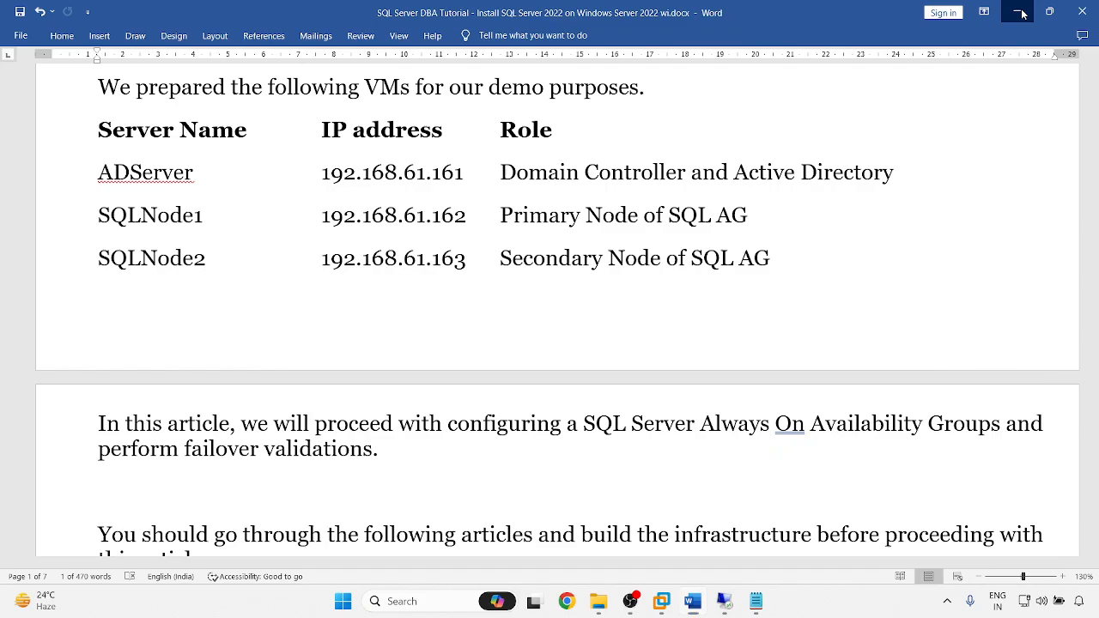
pyautogui.moveTo(724, 603)
pyautogui.click(712, 558)
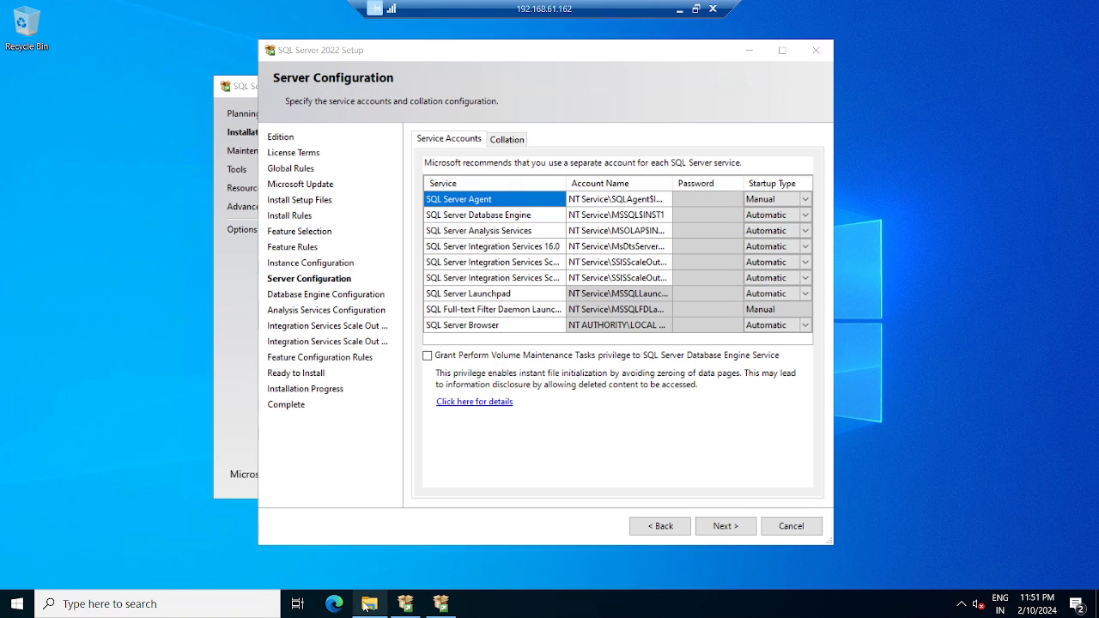
# - Open Computer Management from Server Manager's Tools, then minimize Server Manager
pyautogui.press('super')
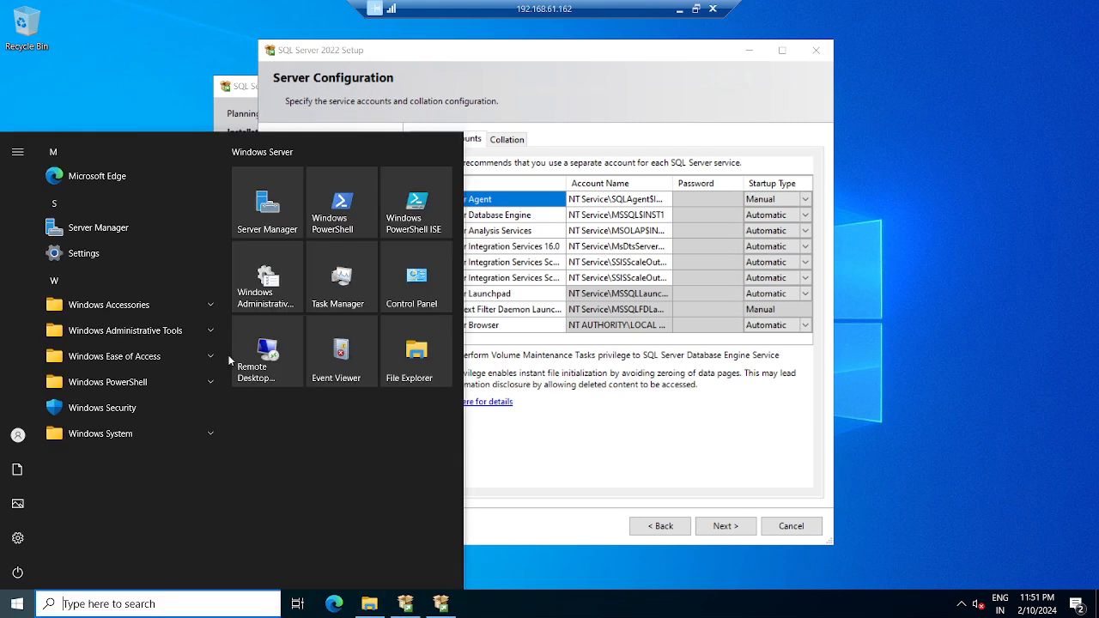
pyautogui.click(275, 209)
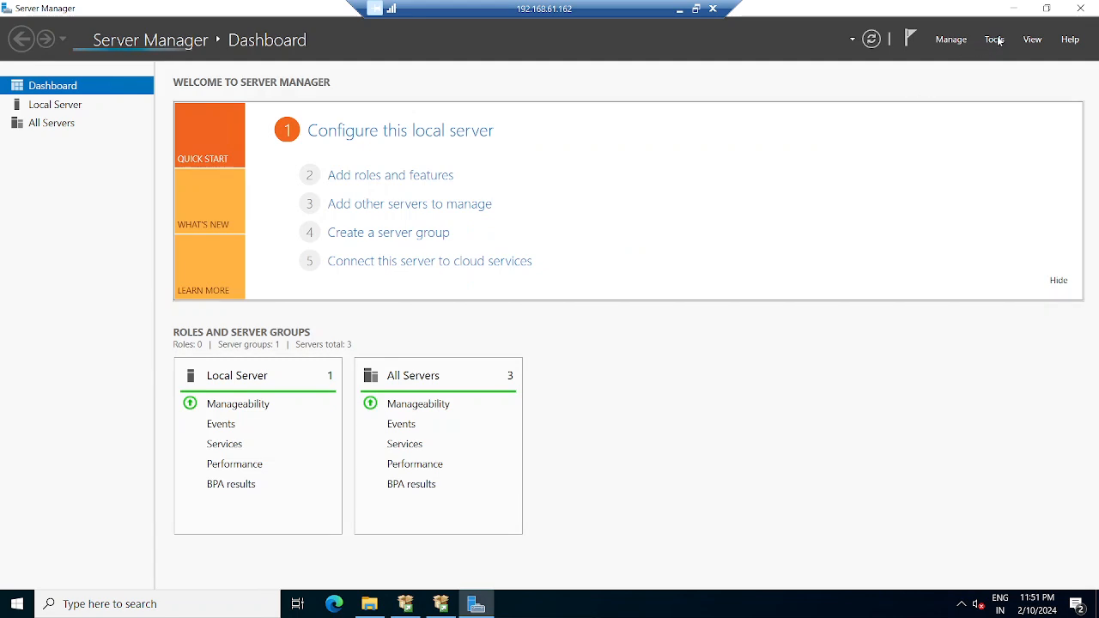
pyautogui.click(996, 40)
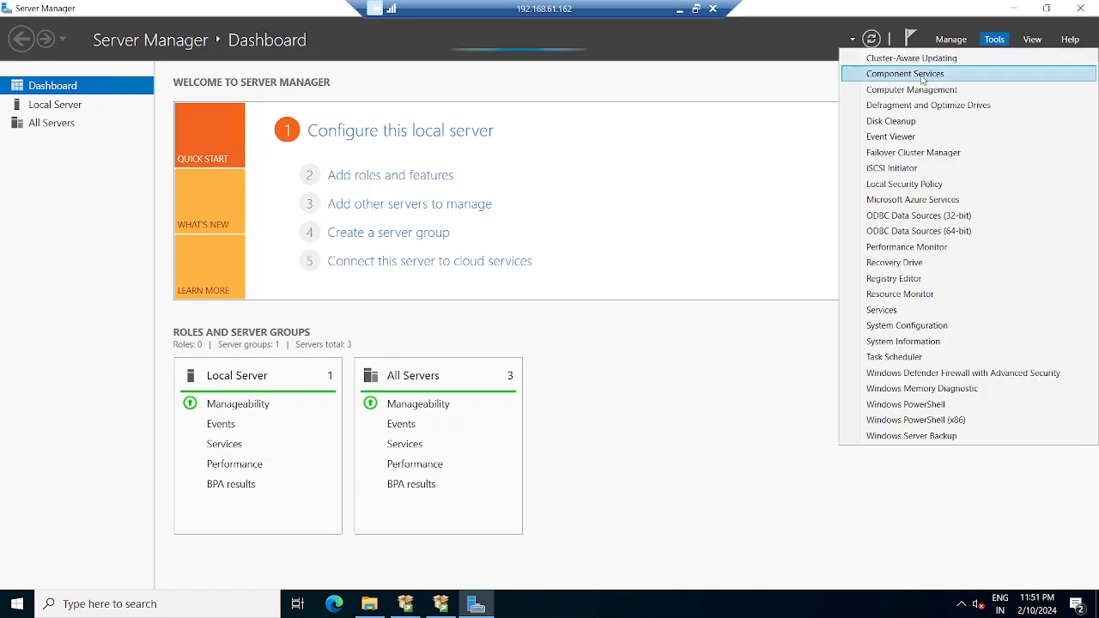
pyautogui.click(1022, 88)
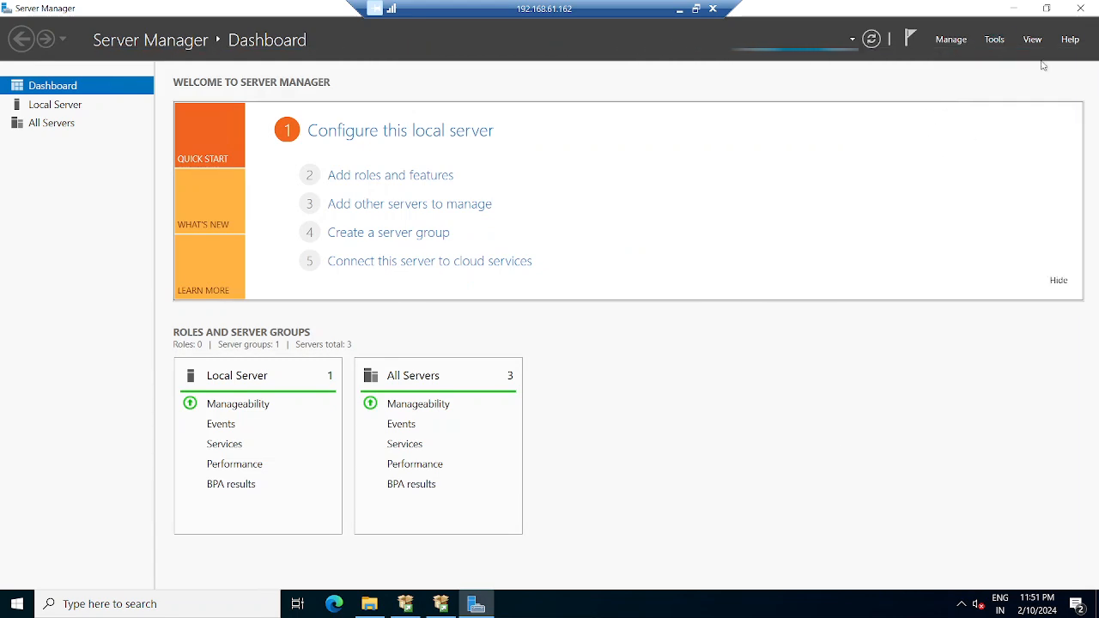
pyautogui.click(1019, 10)
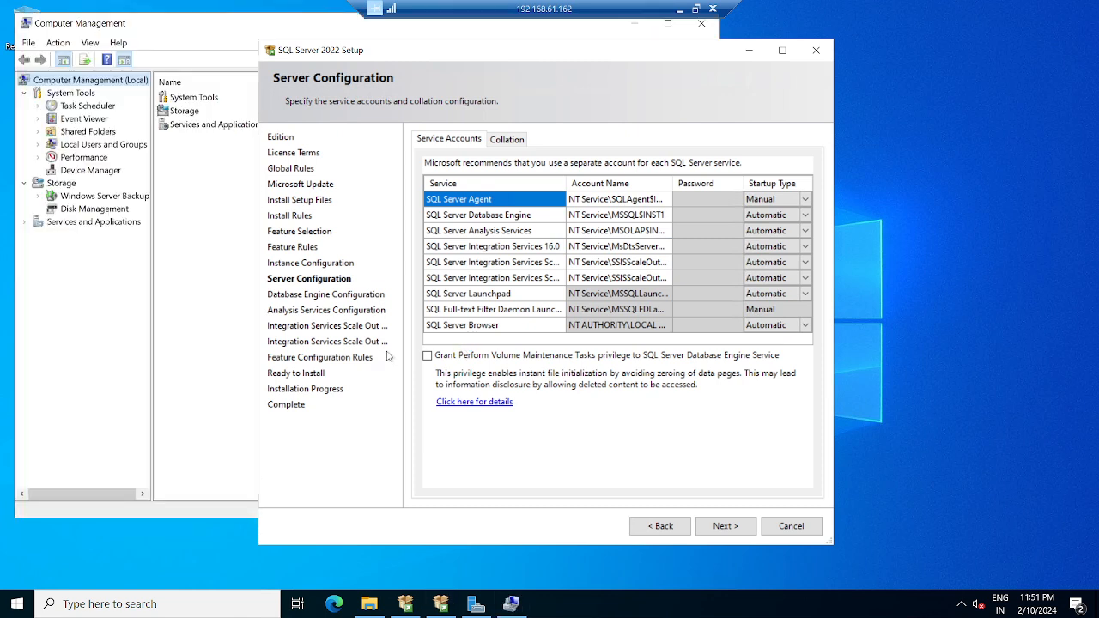
# - Add sqladuser to 192.168.61.162's local Administrators group, then switch to the 192.168.61.163 session
pyautogui.click(99, 146)
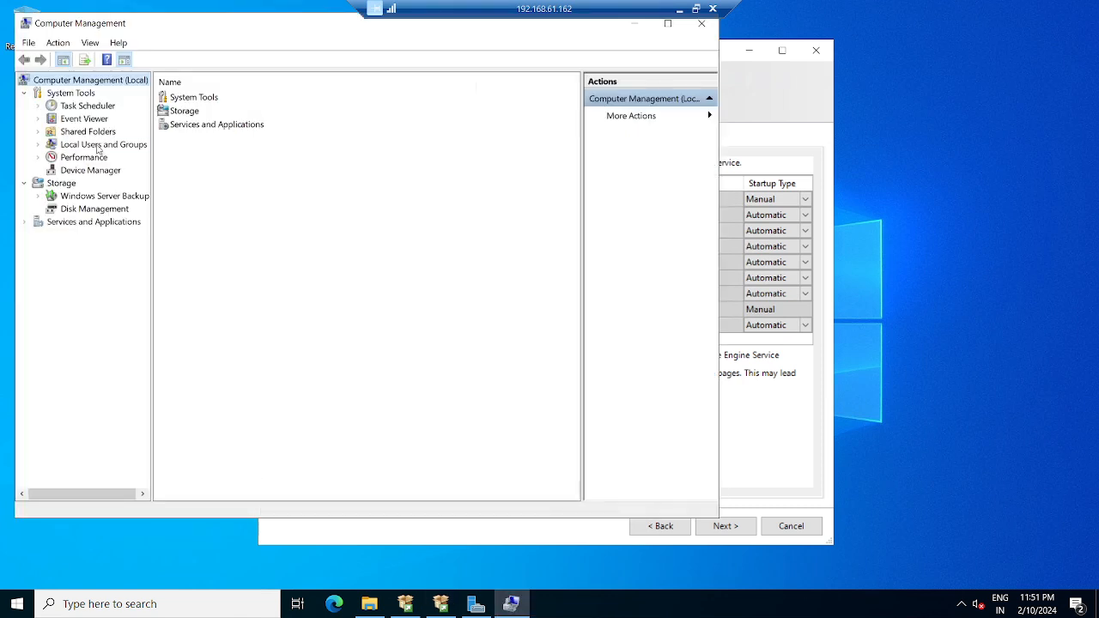
pyautogui.click(37, 144)
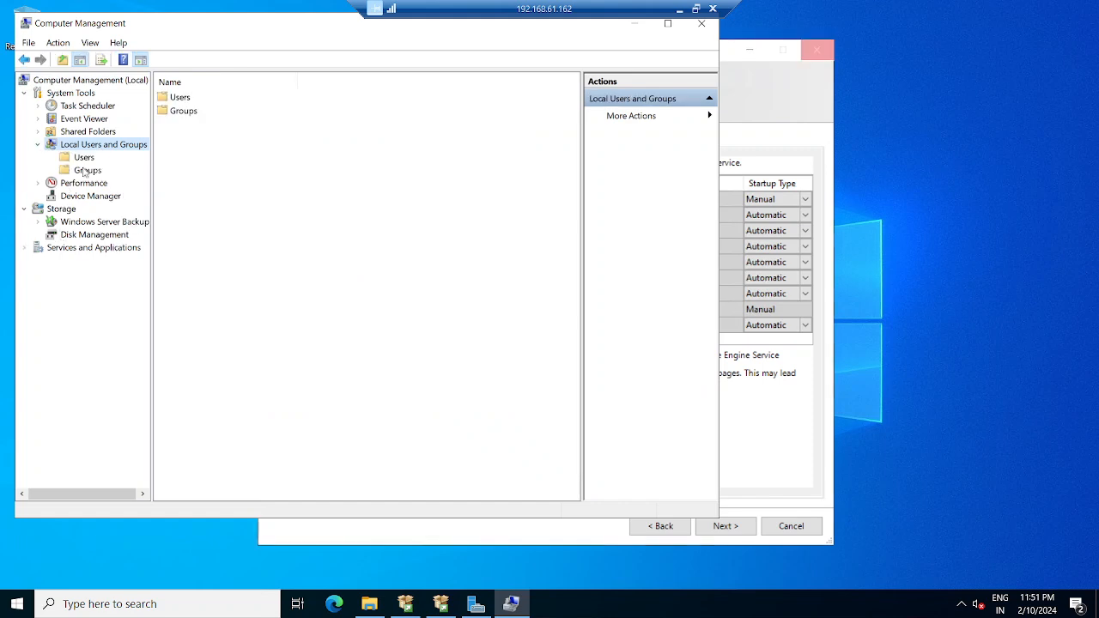
pyautogui.click(87, 170)
pyautogui.doubleClick(205, 112)
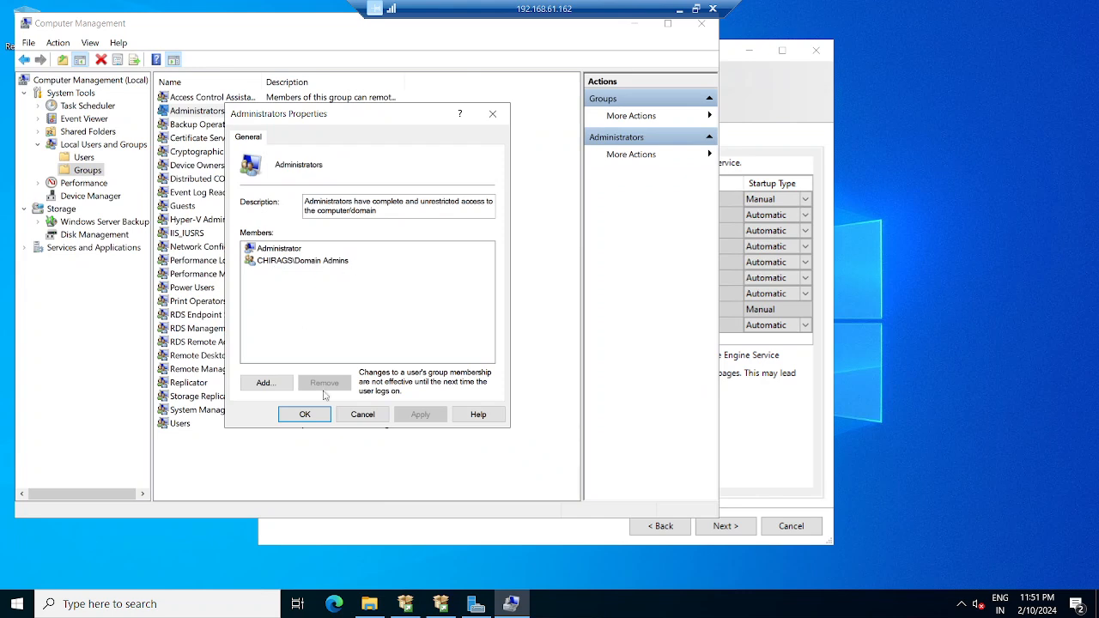
pyautogui.click(264, 383)
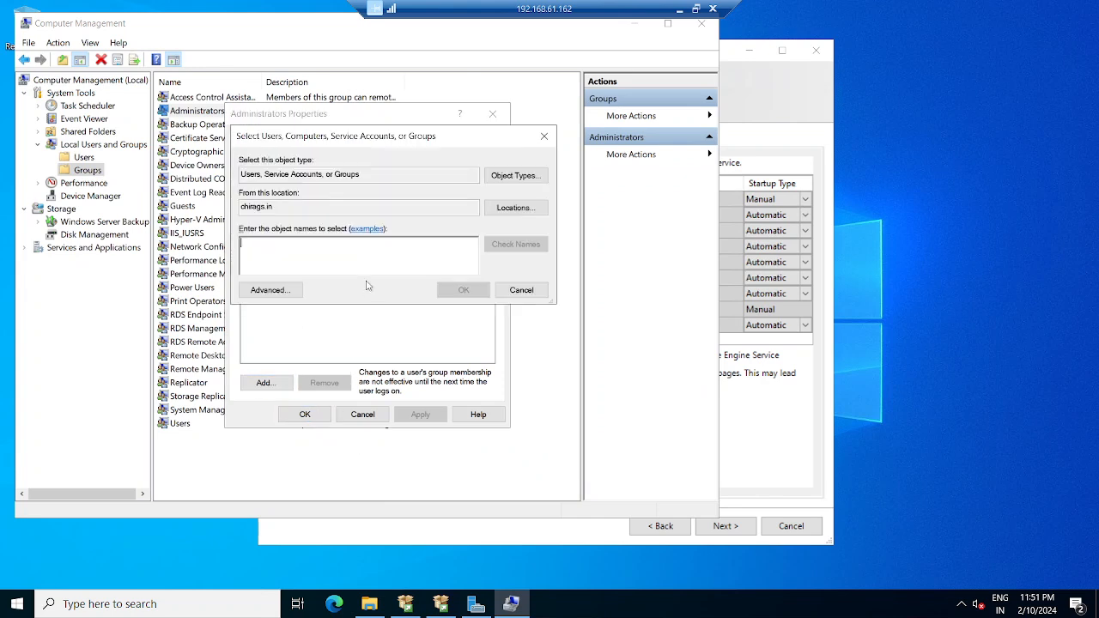
pyautogui.write('sc')
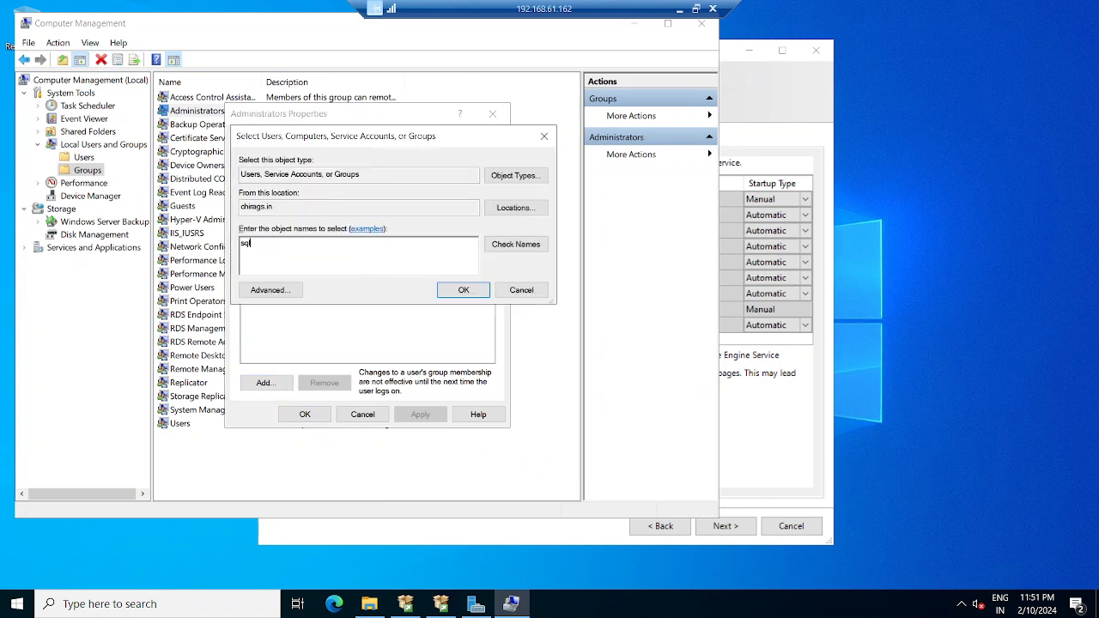
pyautogui.write('laduser')
pyautogui.click(516, 245)
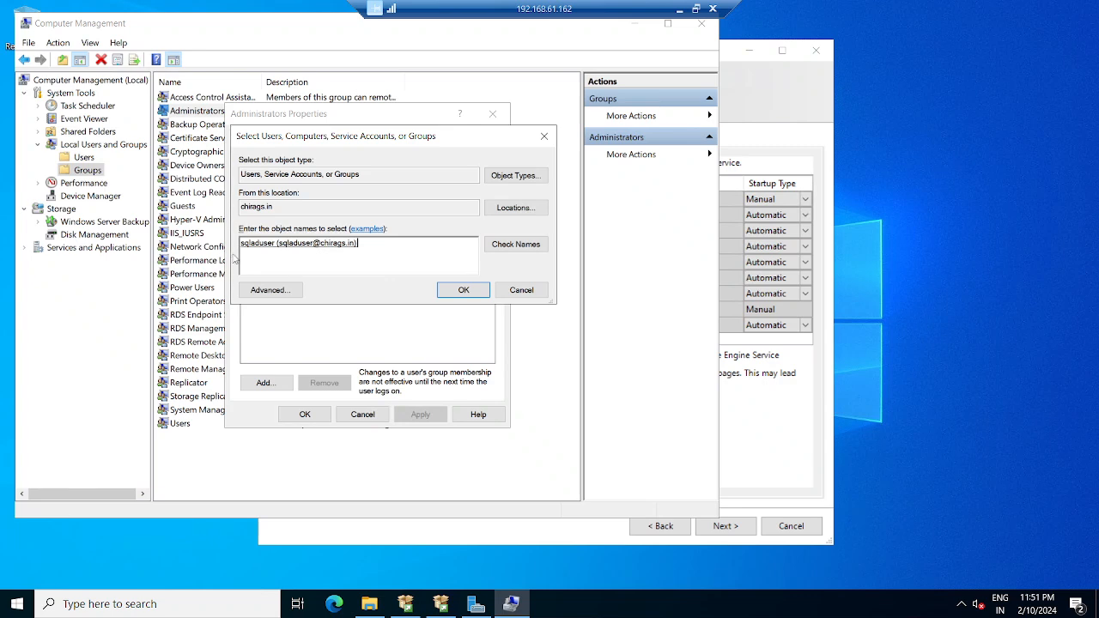
pyautogui.click(465, 292)
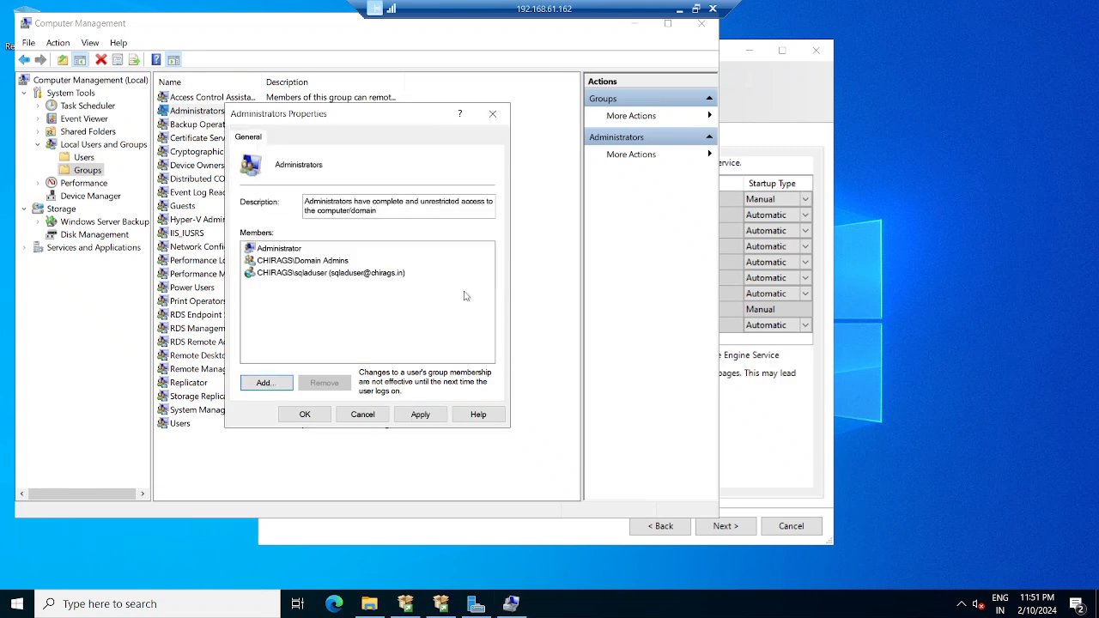
pyautogui.click(419, 416)
pyautogui.click(300, 415)
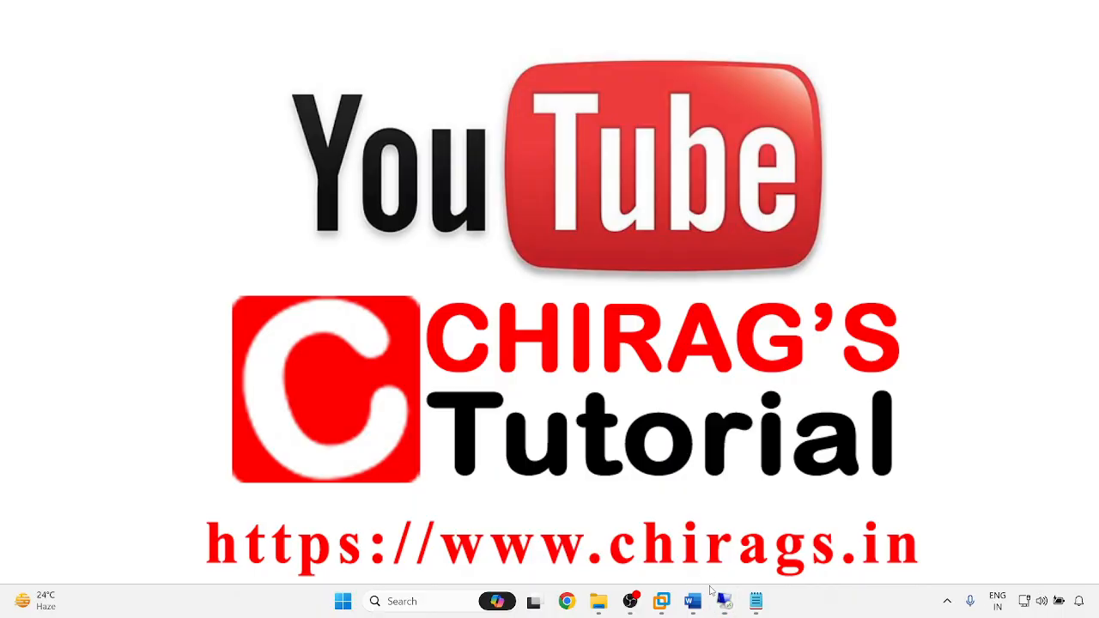
pyautogui.moveTo(719, 605)
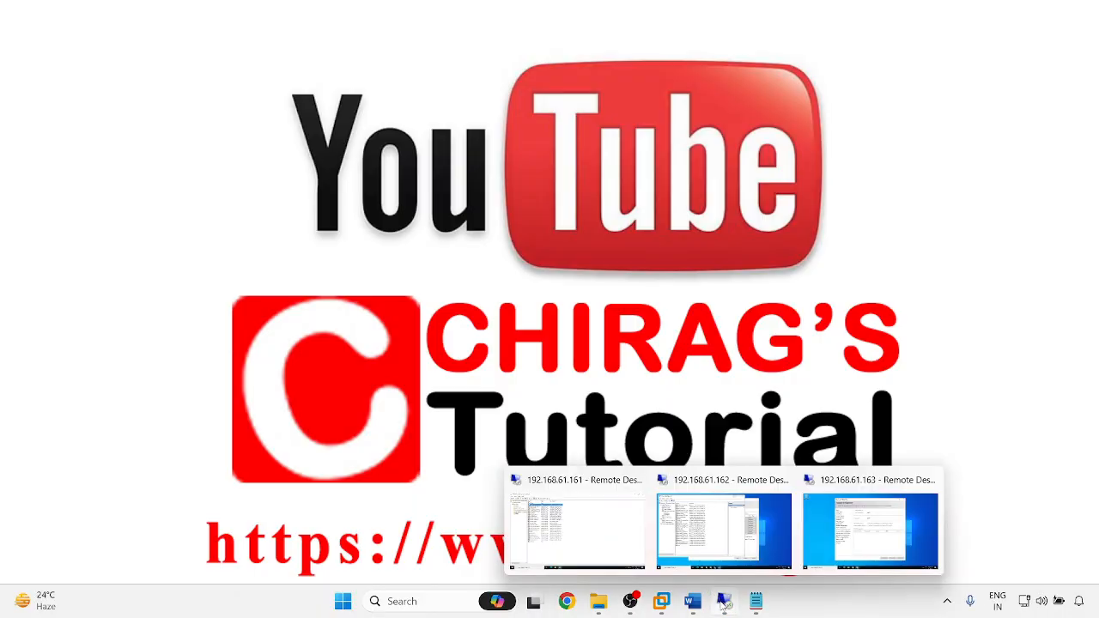
pyautogui.click(890, 538)
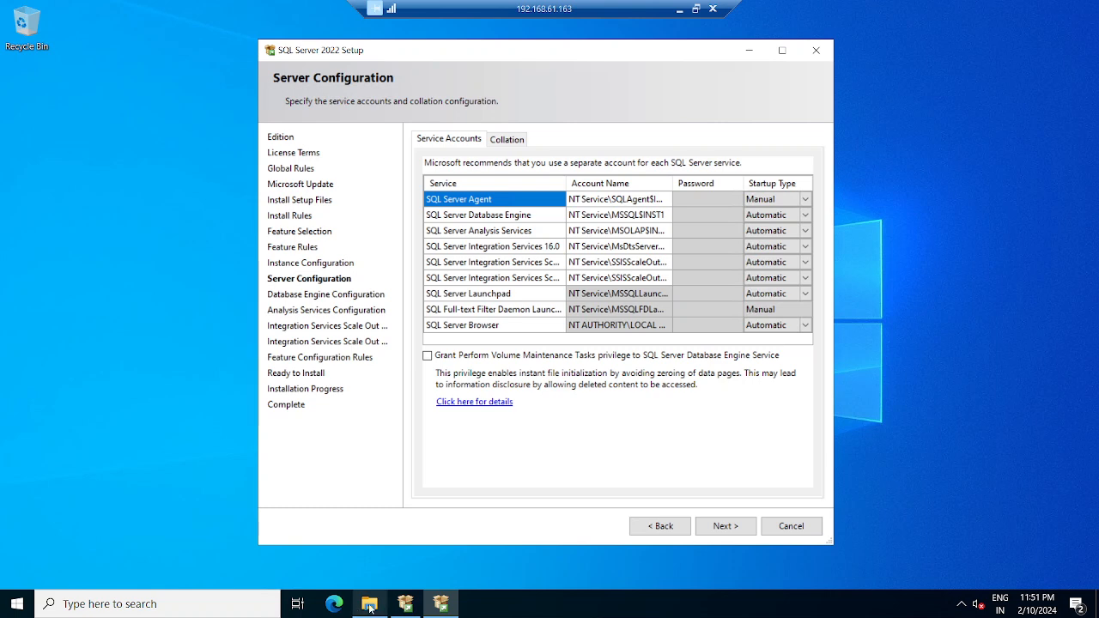
# - Launch Server Manager from Start, open Computer Management from Tools, and minimize Server Manager
pyautogui.click(2, 600)
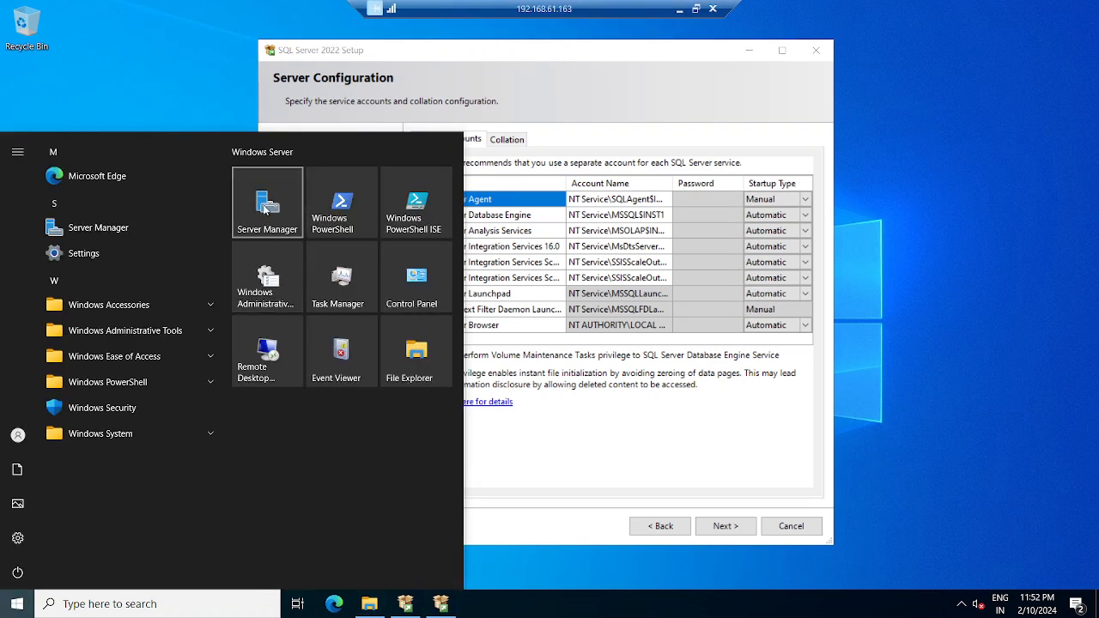
pyautogui.click(267, 208)
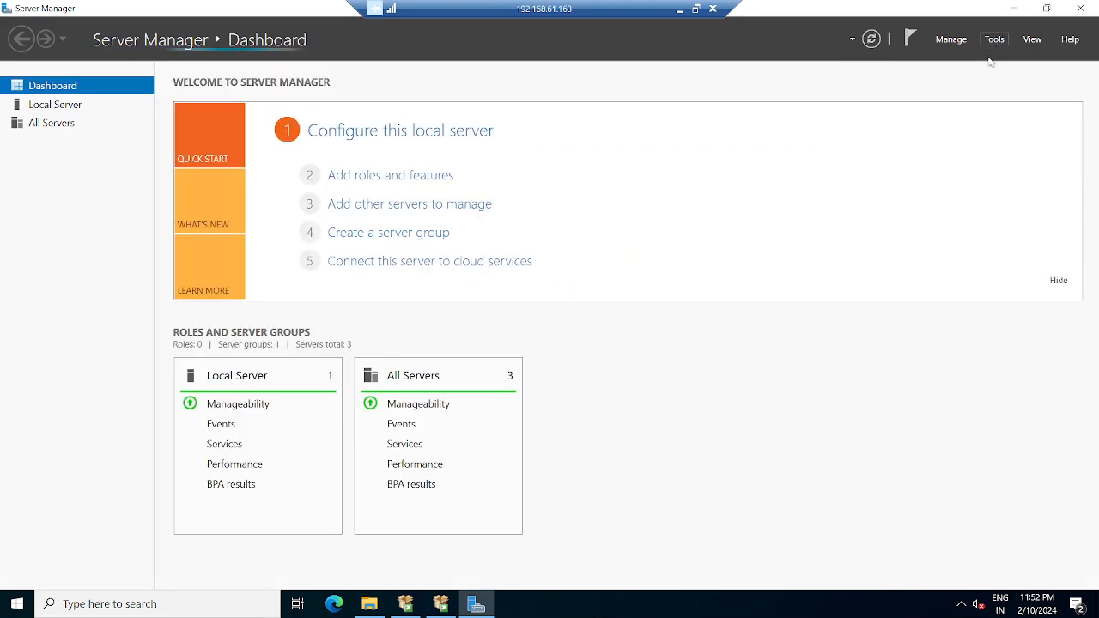
pyautogui.click(995, 42)
pyautogui.click(987, 76)
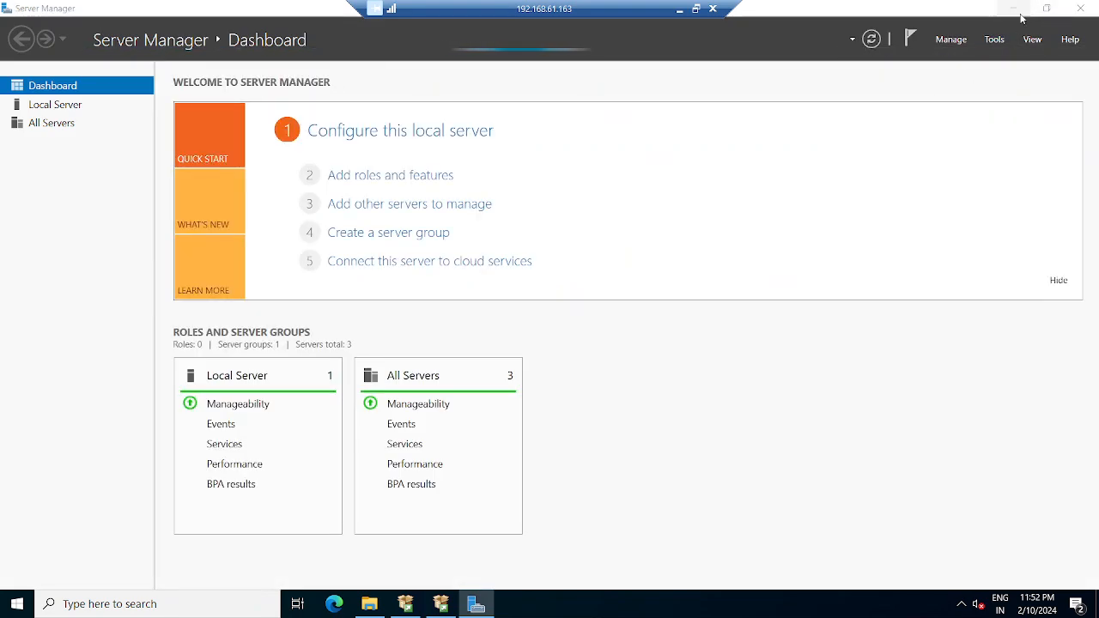
pyautogui.click(1013, 8)
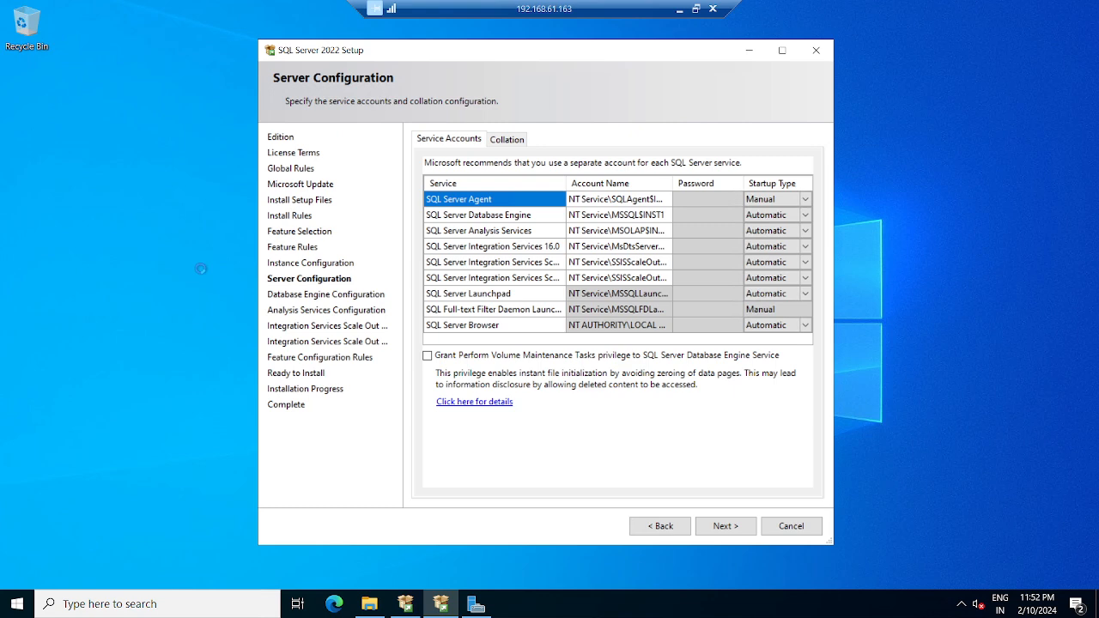
# - Add sqladuser to 192.168.61.163's local Administrators group and close Computer Management
pyautogui.click(187, 240)
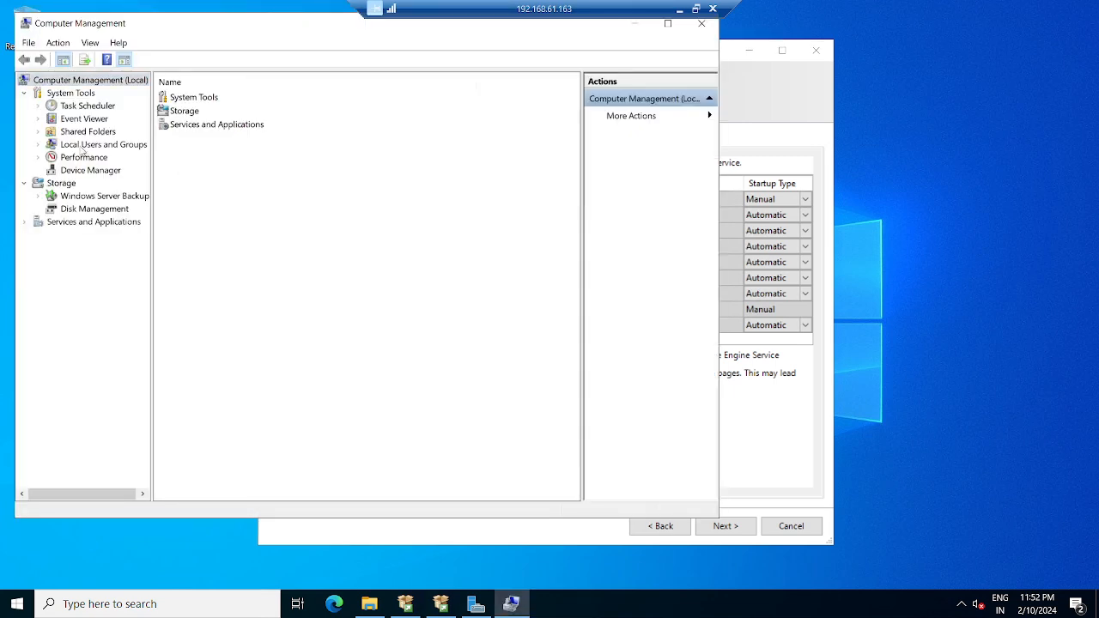
pyautogui.click(82, 146)
pyautogui.doubleClick(182, 112)
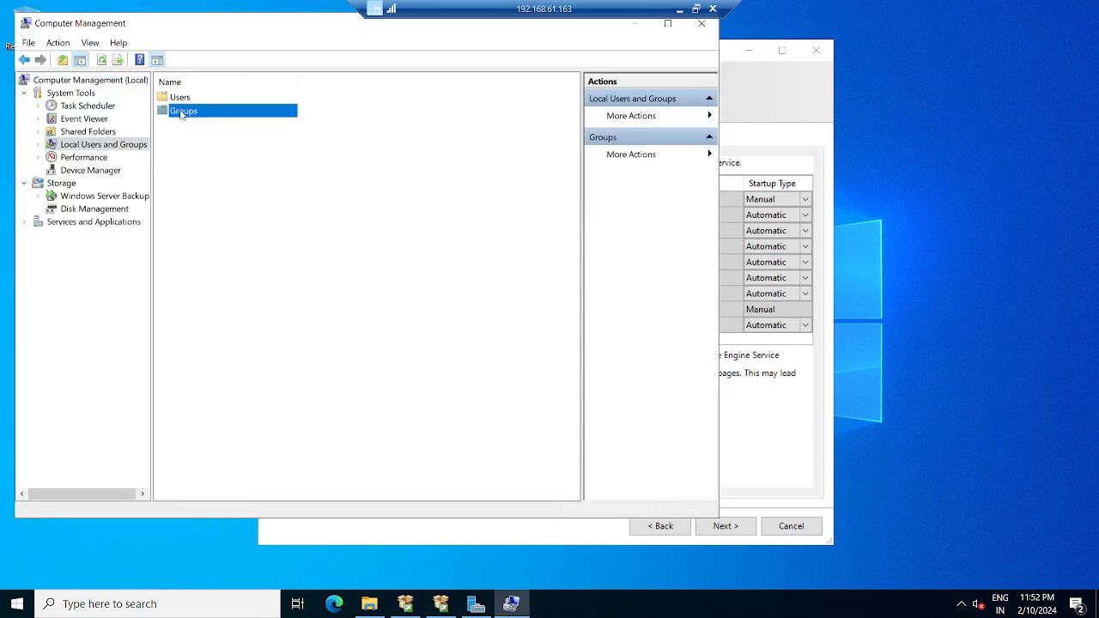
pyautogui.doubleClick(185, 113)
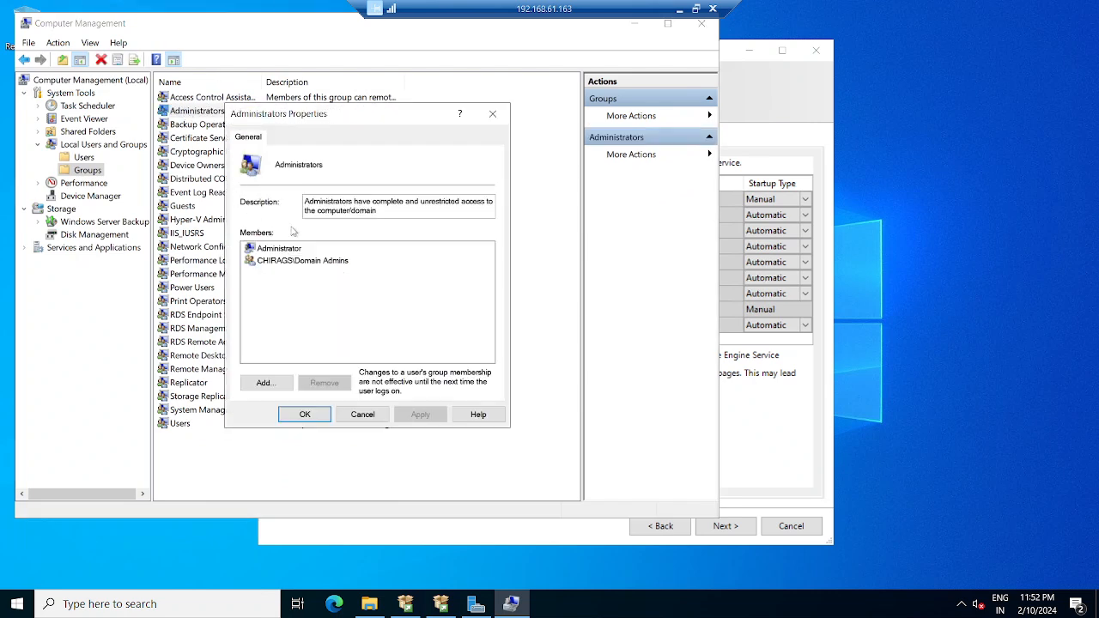
pyautogui.click(264, 382)
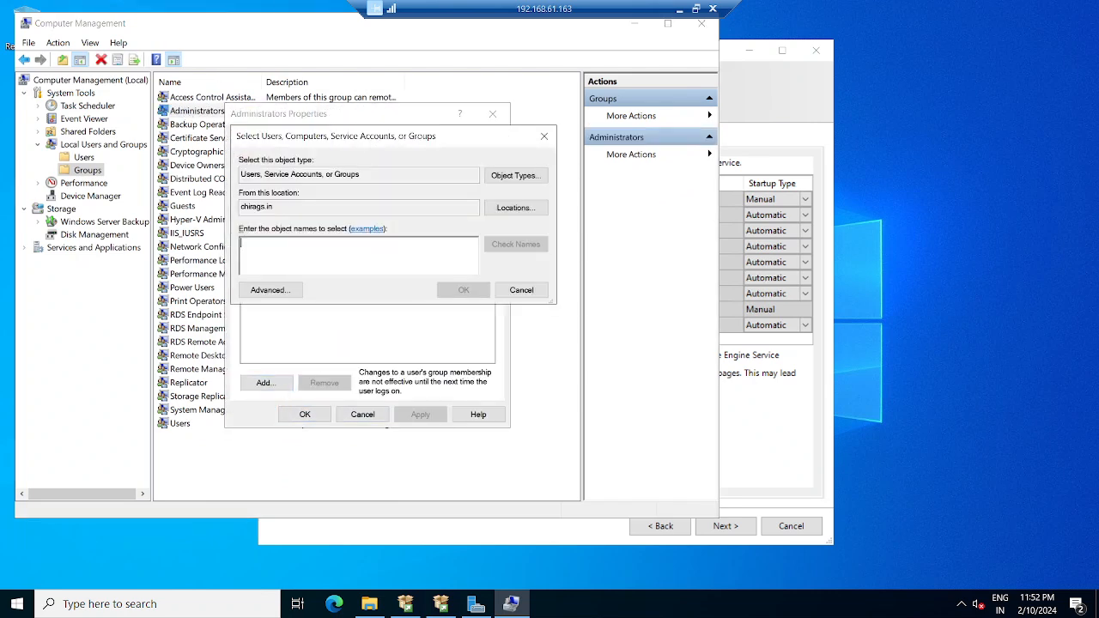
pyautogui.write('sqladuser')
pyautogui.click(516, 244)
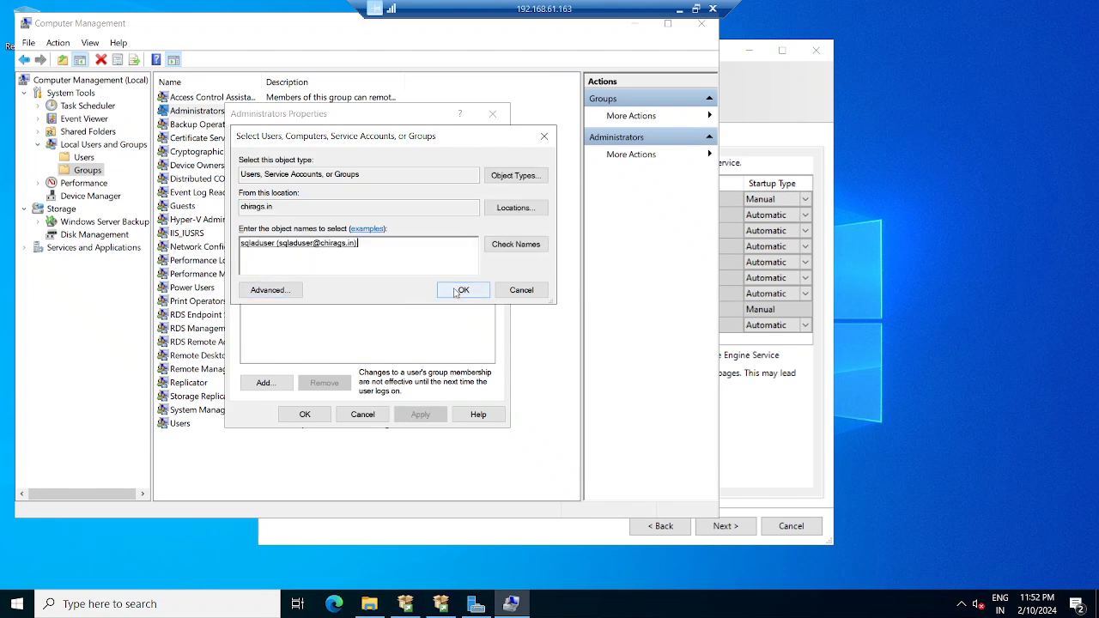
pyautogui.click(464, 289)
pyautogui.click(420, 413)
pyautogui.click(302, 414)
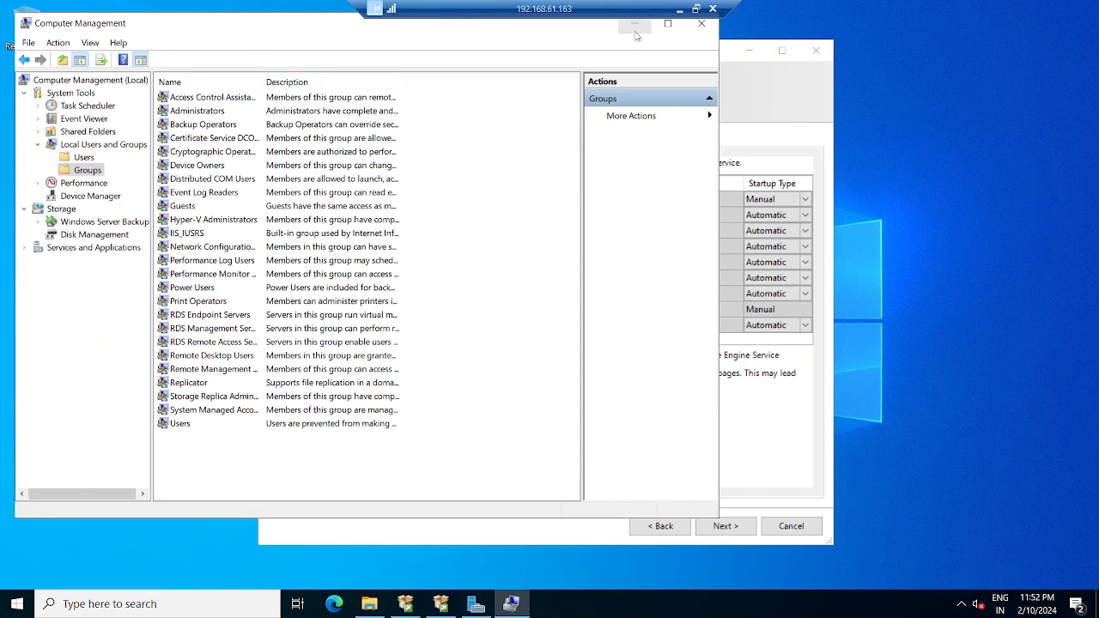
pyautogui.click(701, 26)
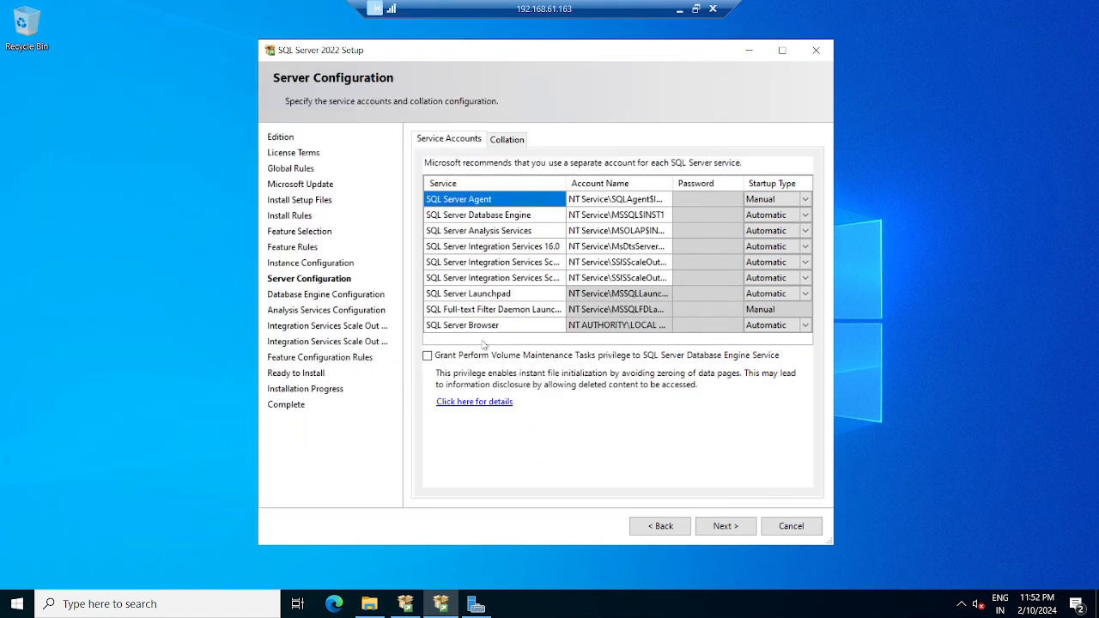
# - Return to the 192.168.61.162 session and close Computer Management
pyautogui.click(679, 8)
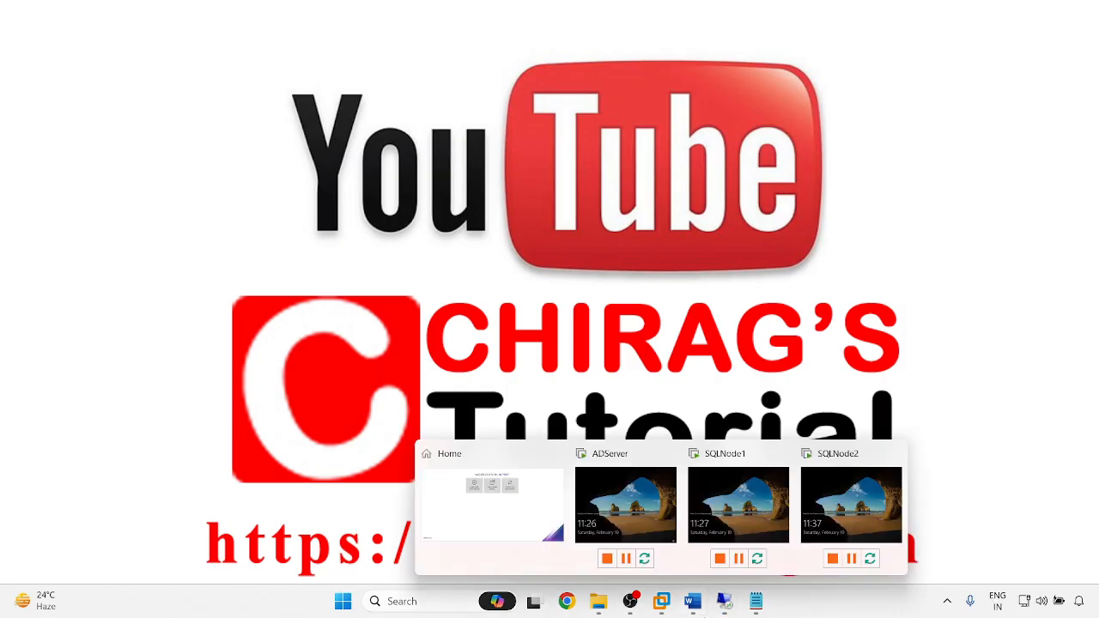
pyautogui.moveTo(724, 601)
pyautogui.click(716, 532)
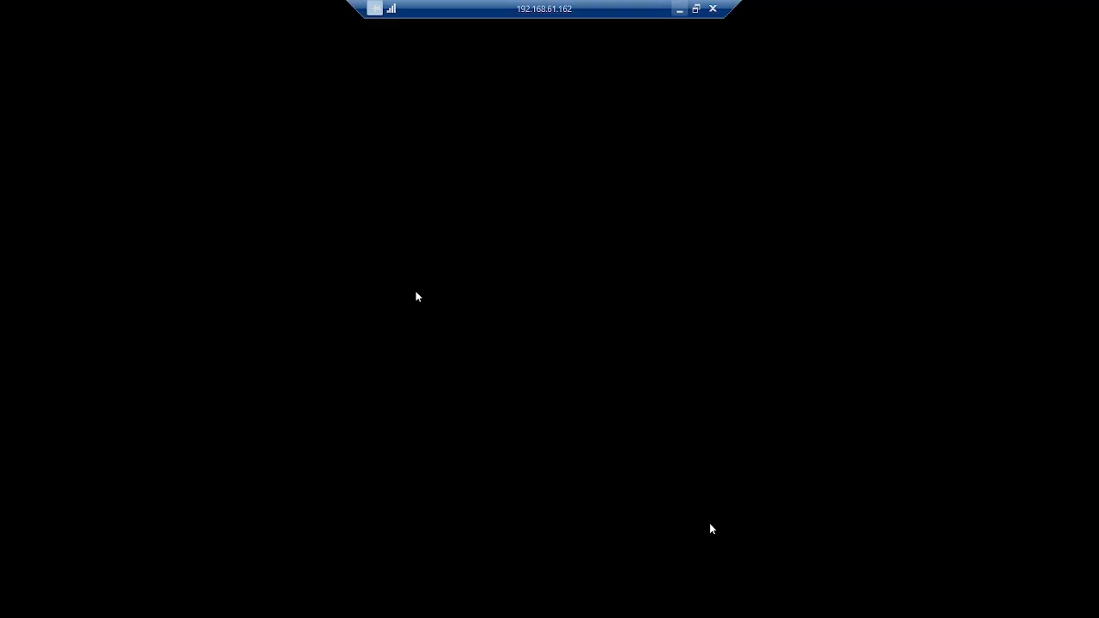
pyautogui.moveTo(216, 29); pyautogui.dragTo(302, 77)
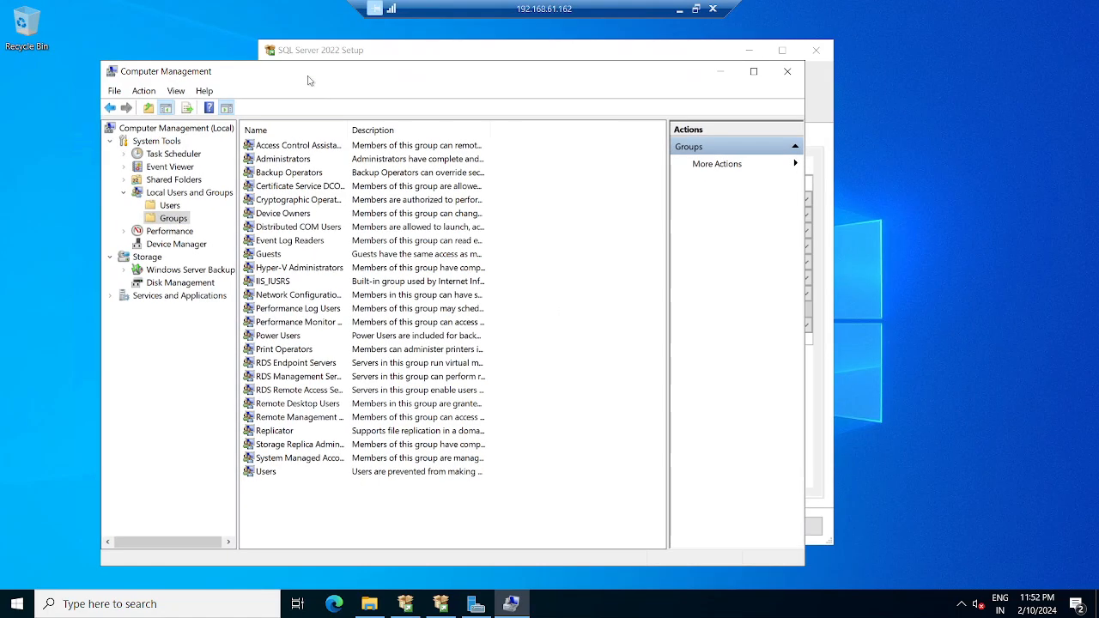
pyautogui.click(787, 72)
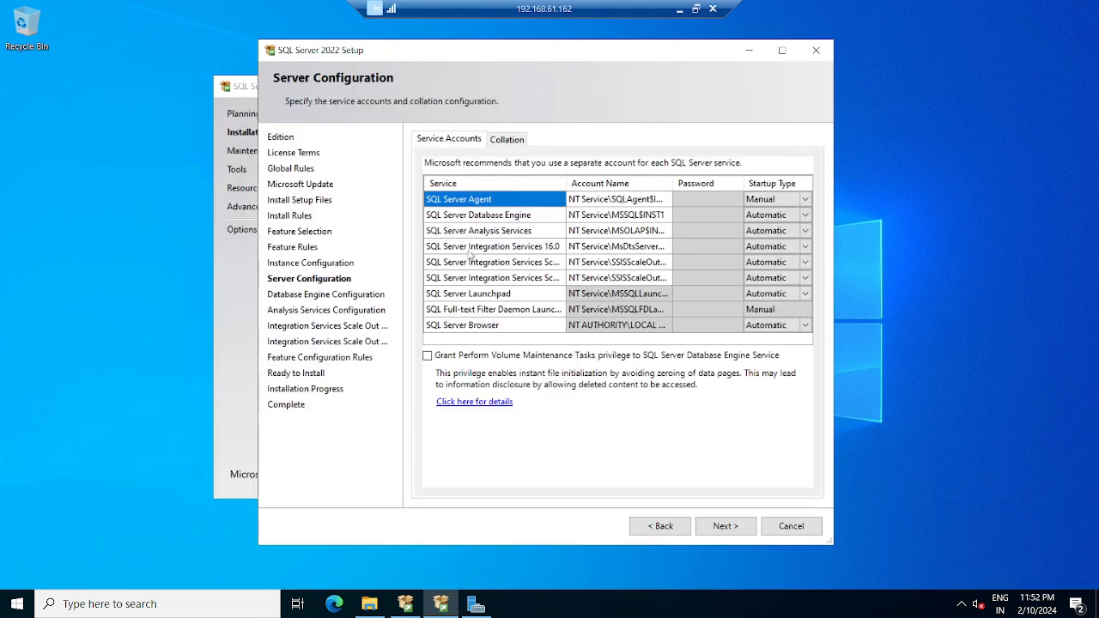
# - Set the SQL Server Agent service account to the domain account sqladuser
pyautogui.click(609, 199)
pyautogui.click(492, 203)
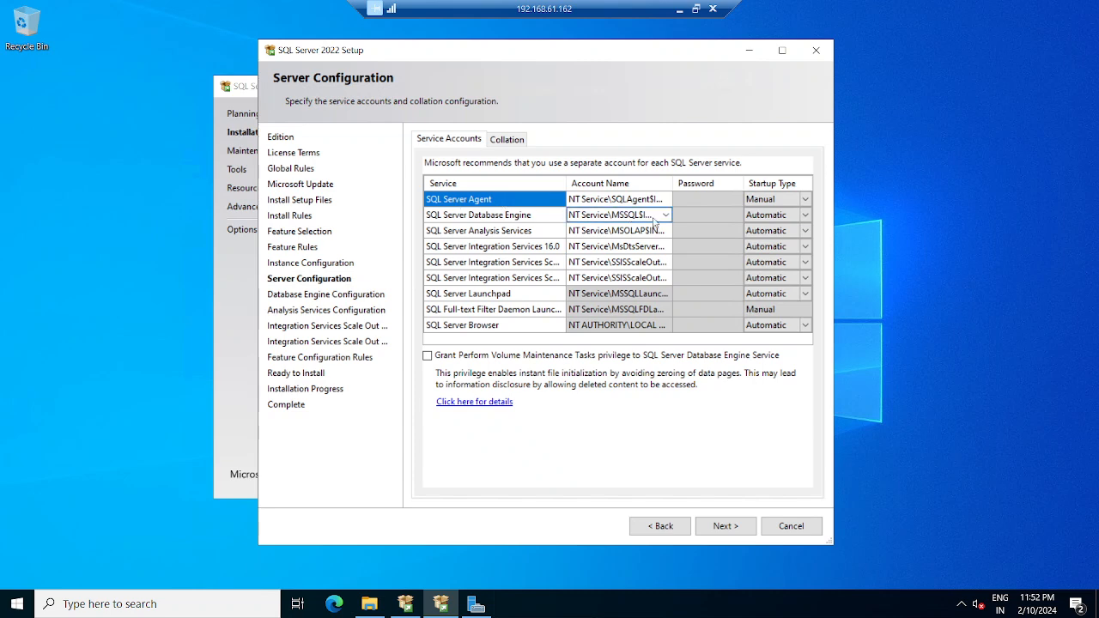
pyautogui.click(605, 199)
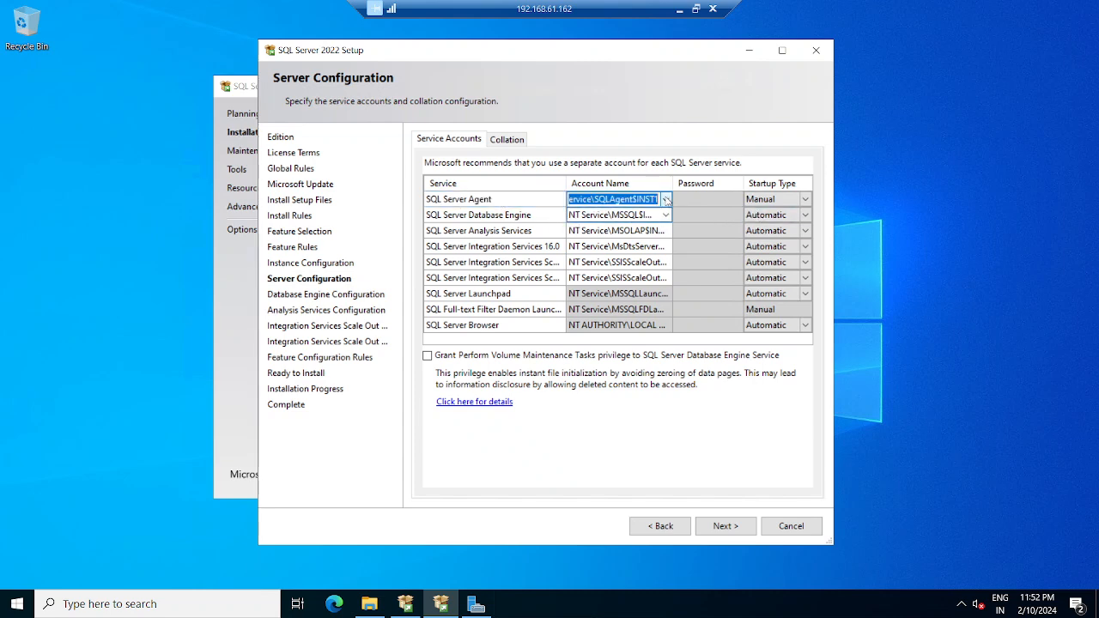
pyautogui.click(666, 199)
pyautogui.click(601, 226)
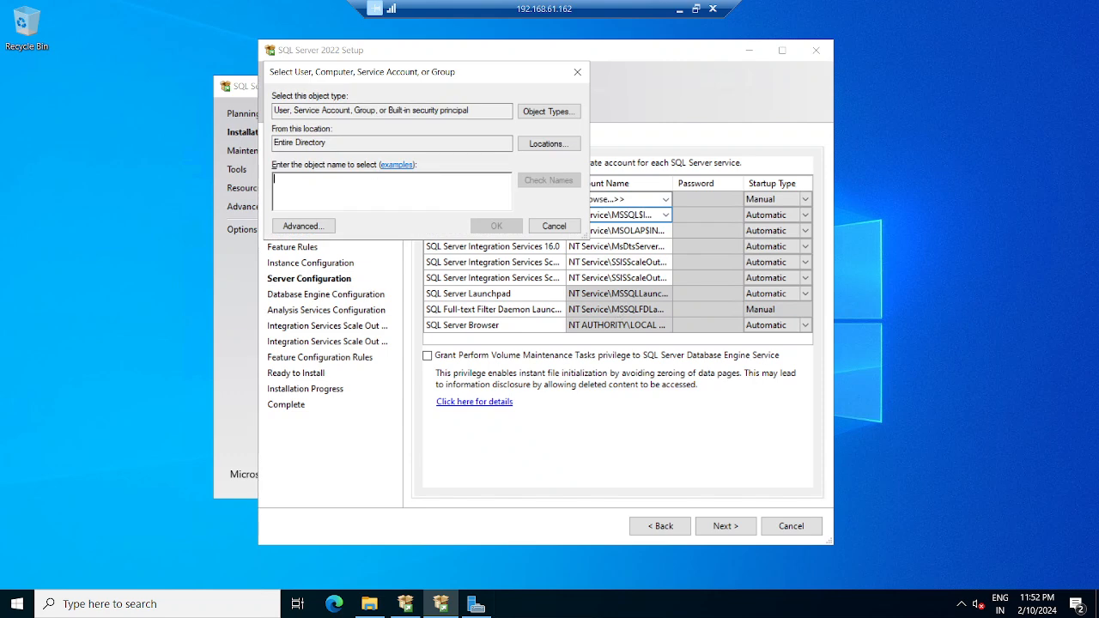
pyautogui.write('sqladuser')
pyautogui.click(549, 180)
pyautogui.click(497, 226)
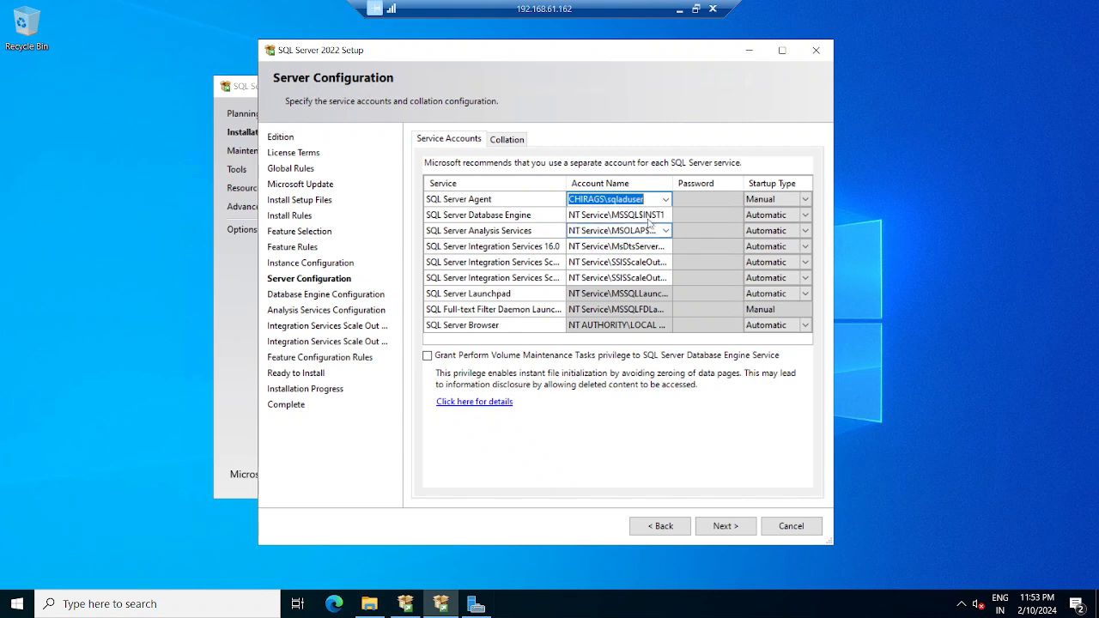
# - Copy the Agent account name and paste it for Database Engine and Integration Services 16.0
pyautogui.click(666, 216)
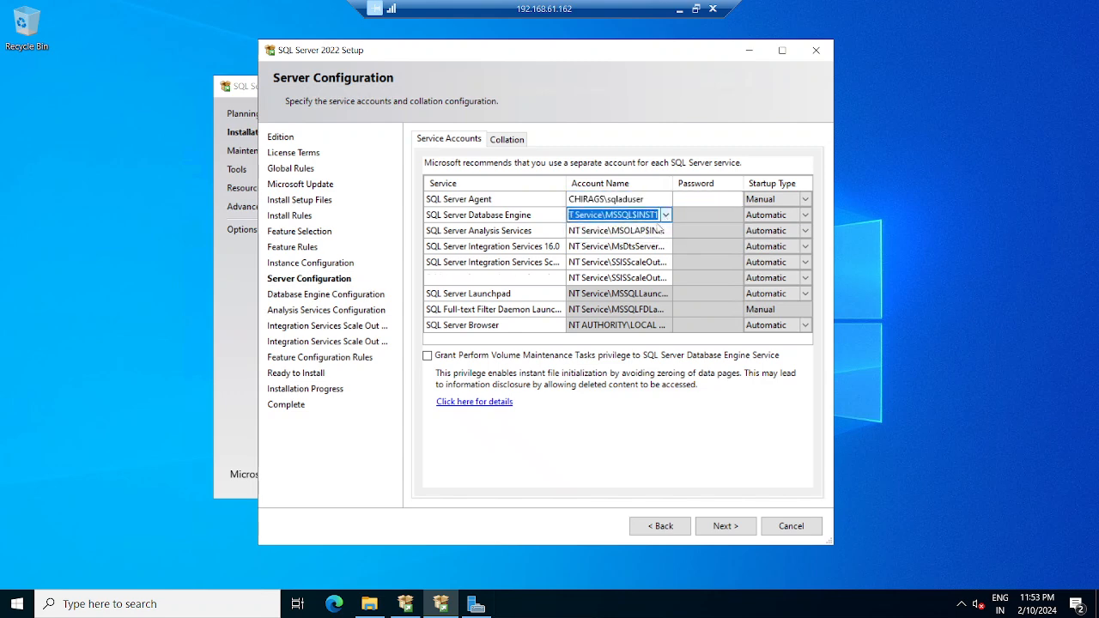
pyautogui.click(665, 215)
pyautogui.click(635, 200)
pyautogui.doubleClick(634, 199)
pyautogui.click(630, 199)
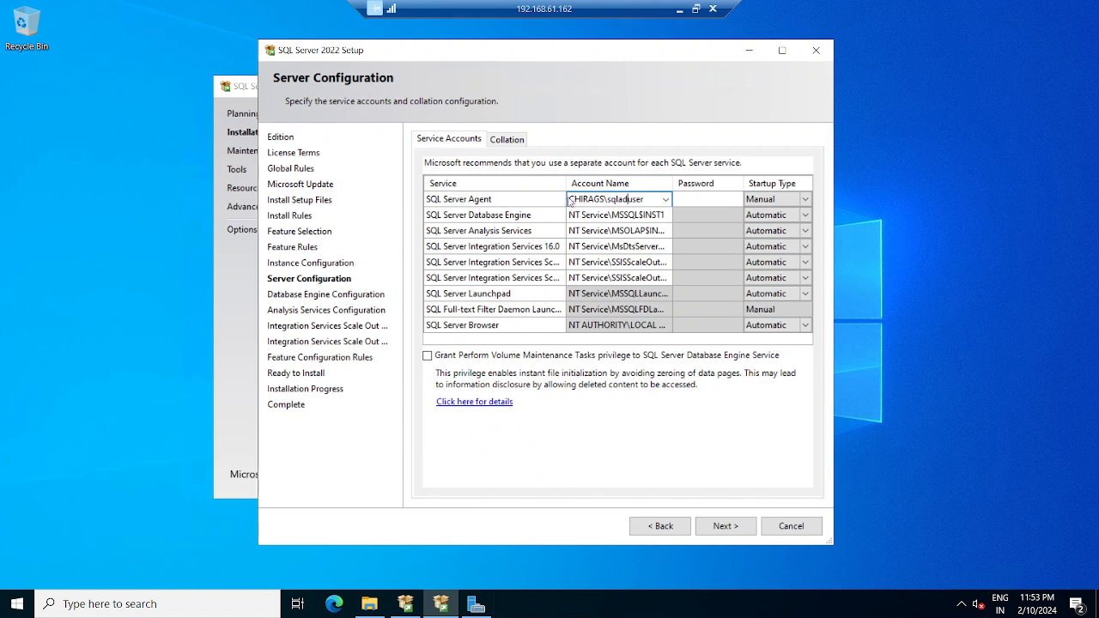
pyautogui.moveTo(569, 199); pyautogui.dragTo(646, 199)
pyautogui.hotkey('ctrl', 'c')
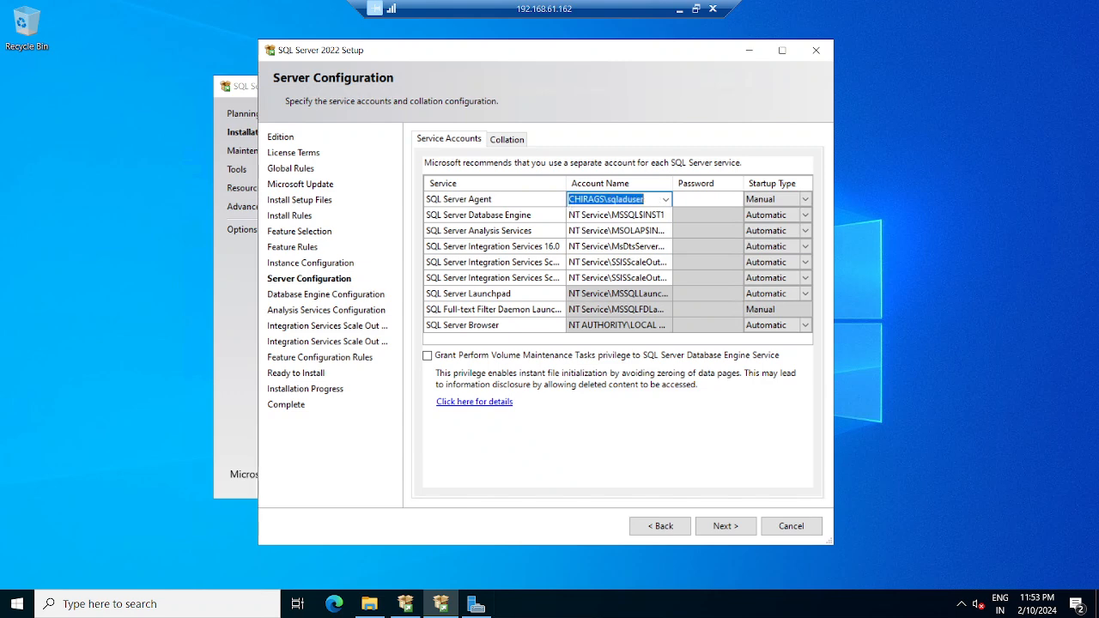
pyautogui.click(614, 214)
pyautogui.hotkey('ctrl', 'v')
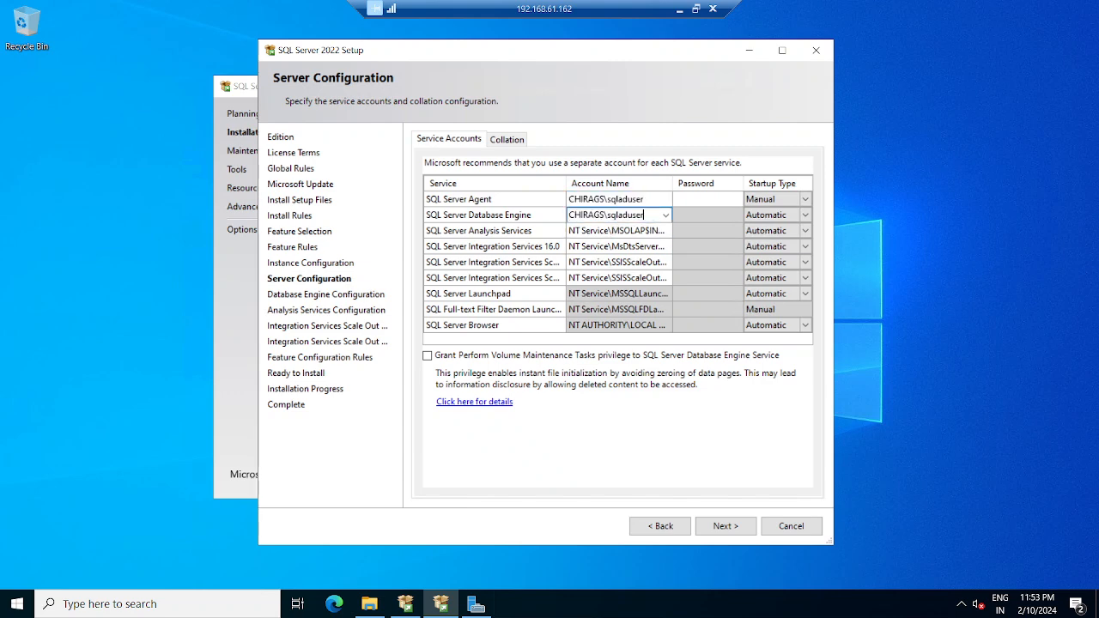
pyautogui.click(618, 246)
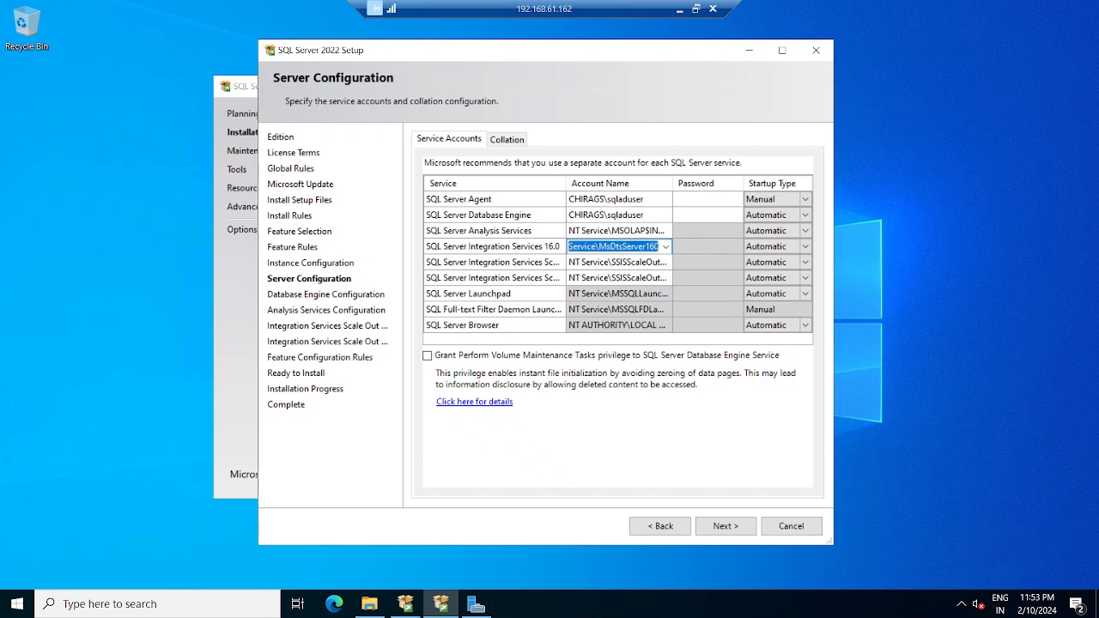
pyautogui.hotkey('ctrl', 'v')
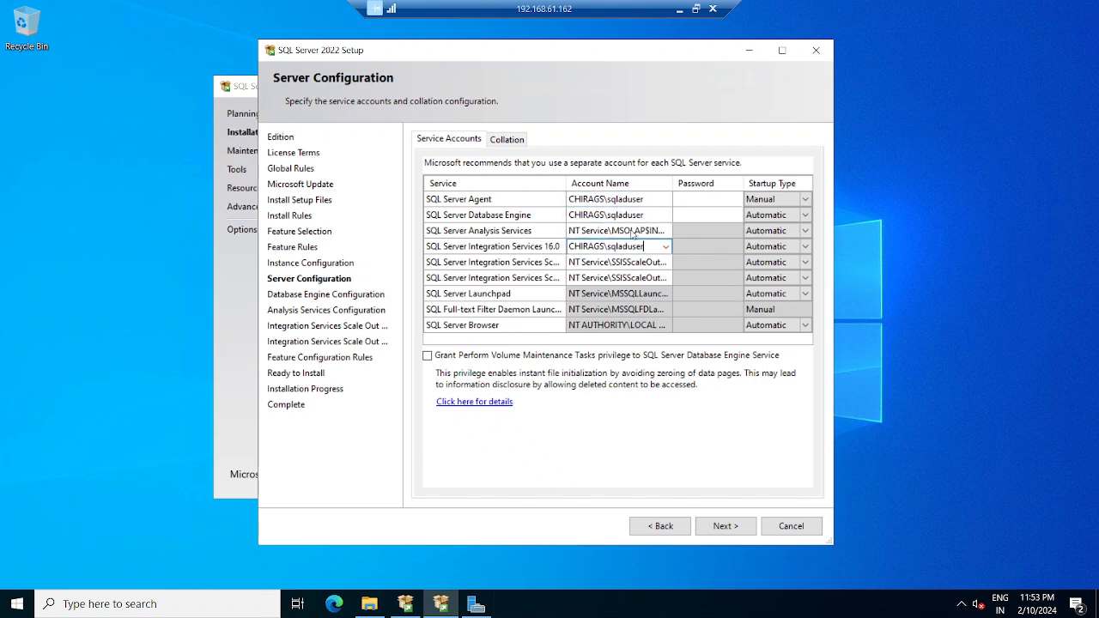
# - Set the SQL Server Agent startup type to Automatic
pyautogui.click(764, 199)
pyautogui.click(770, 200)
pyautogui.click(770, 215)
# - Enter the service account passwords, grant Perform Volume Maintenance Tasks, and continue
pyautogui.click(709, 203)
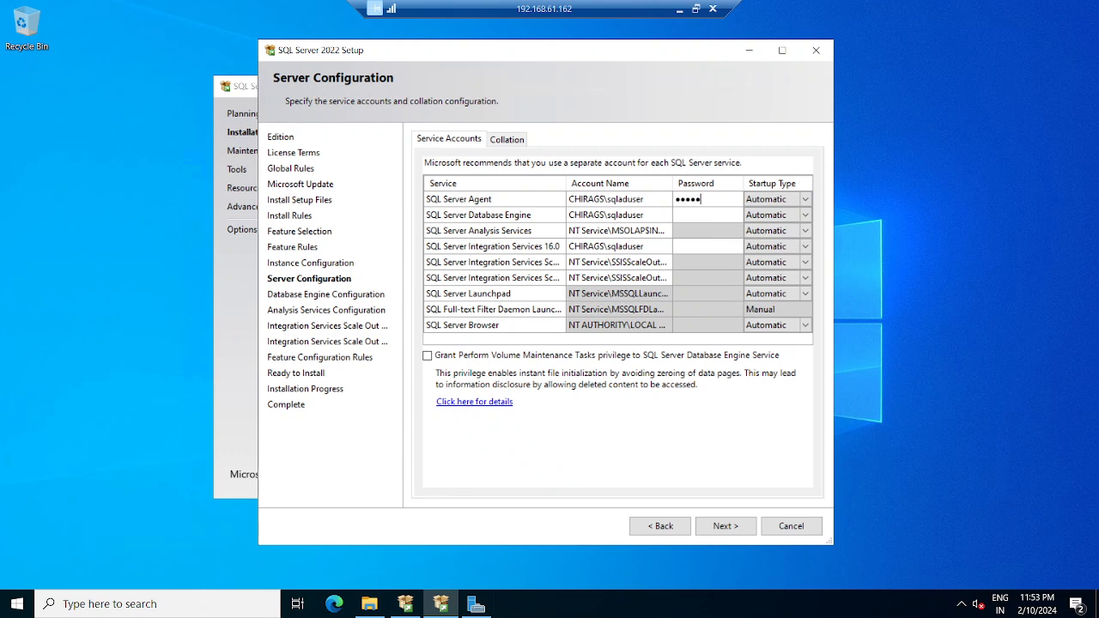
pyautogui.press('Tab')
pyautogui.click(712, 218)
pyautogui.write('•••••')
pyautogui.click(429, 356)
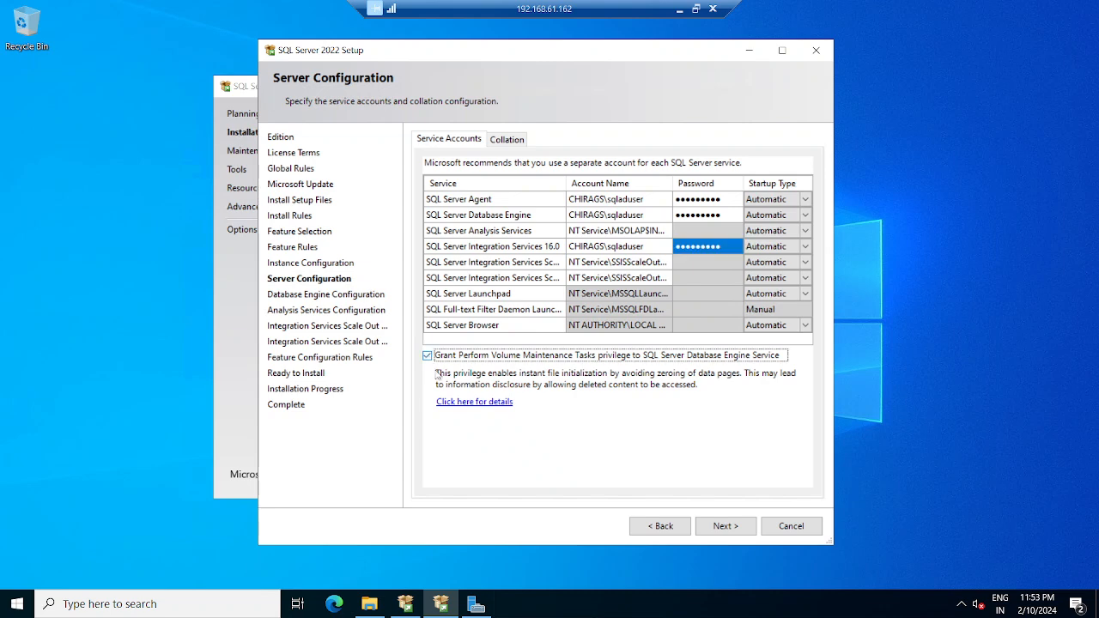
pyautogui.click(725, 526)
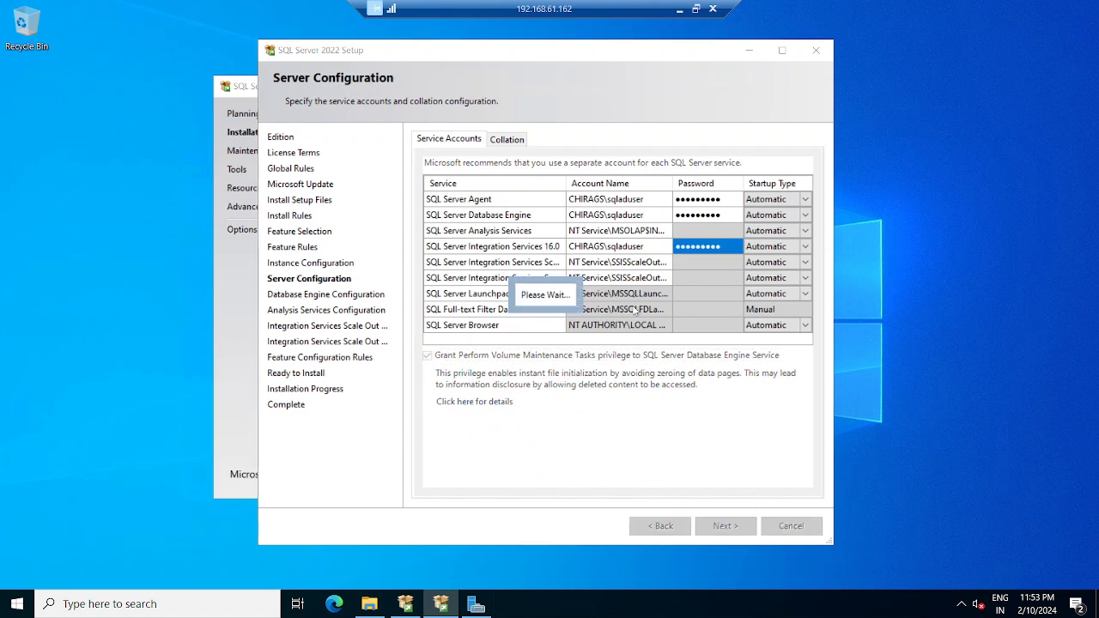
# - On 192.168.61.163, set the SQL Server Agent account to the domain account sqladuser
pyautogui.click(679, 9)
pyautogui.moveTo(723, 601)
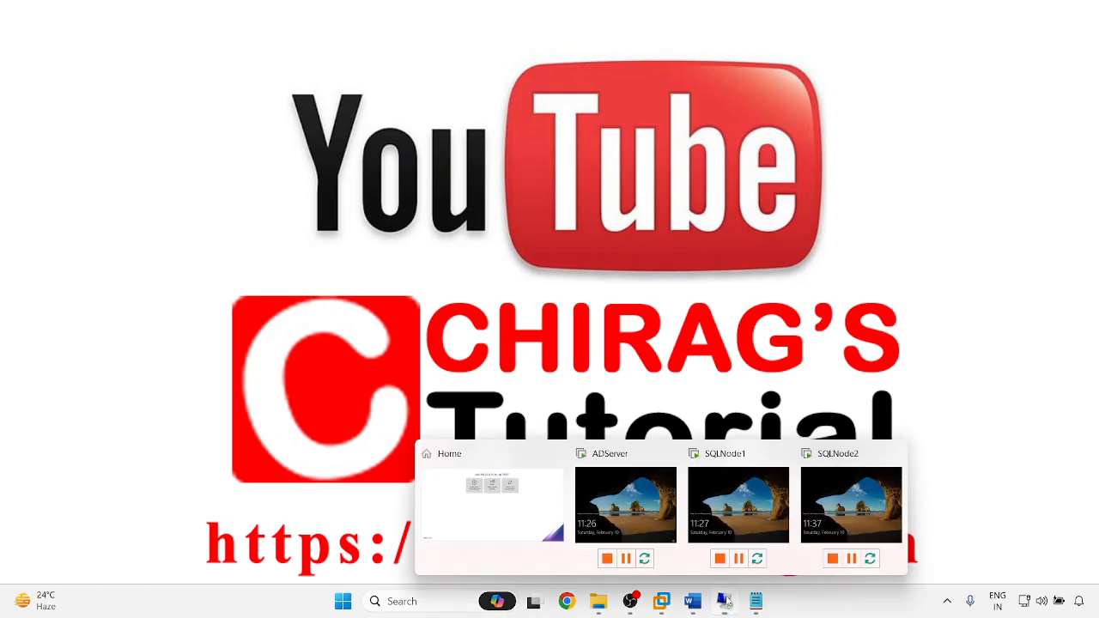
pyautogui.click(826, 544)
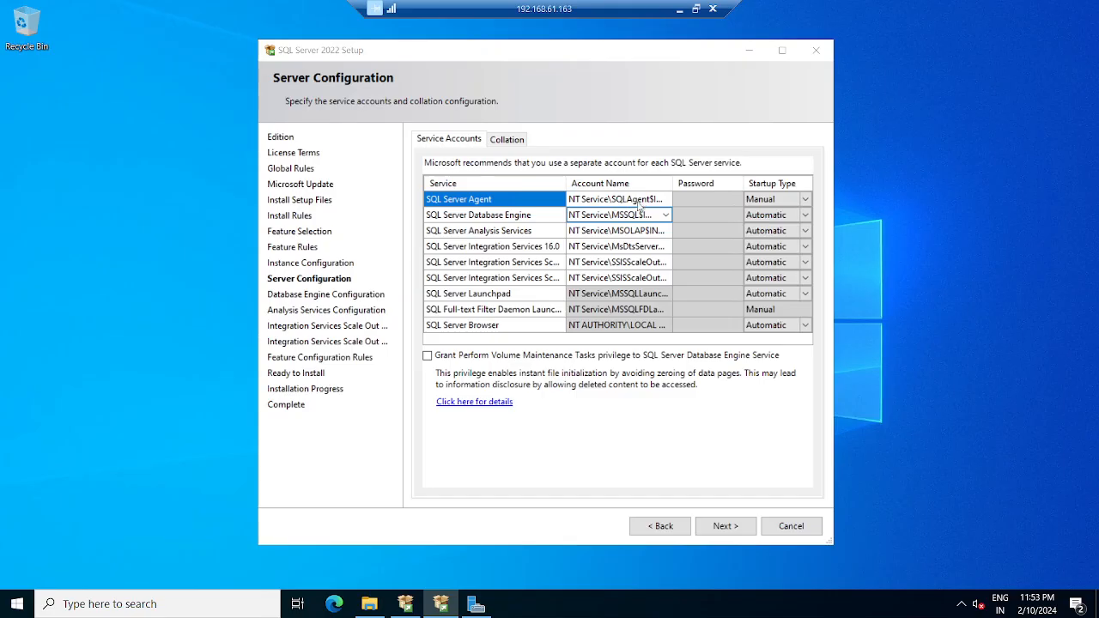
pyautogui.click(666, 199)
pyautogui.click(667, 198)
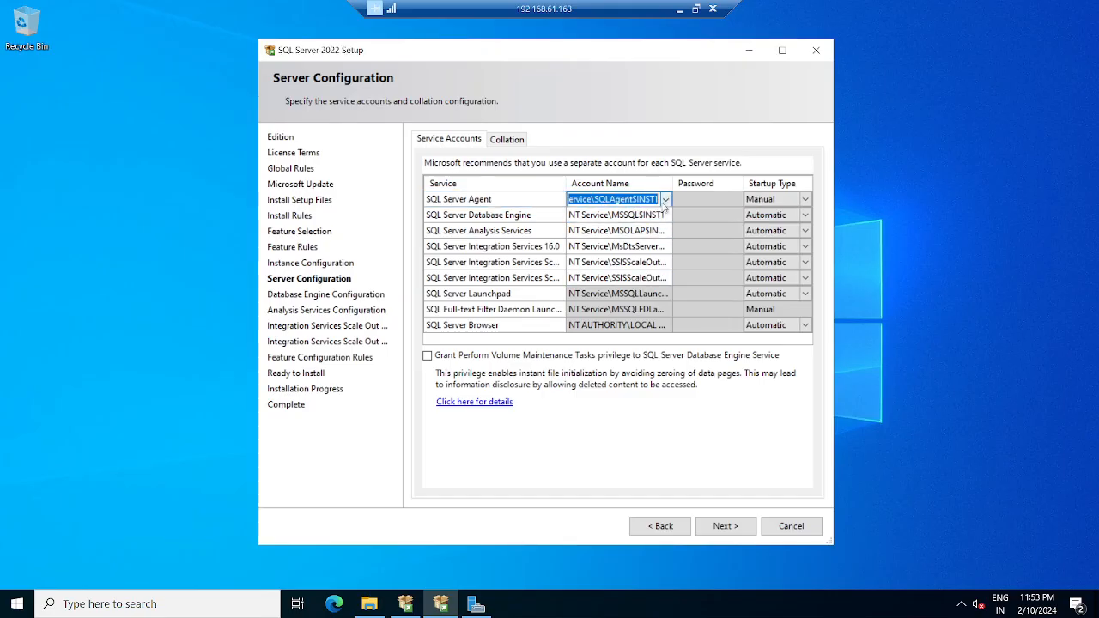
pyautogui.click(618, 225)
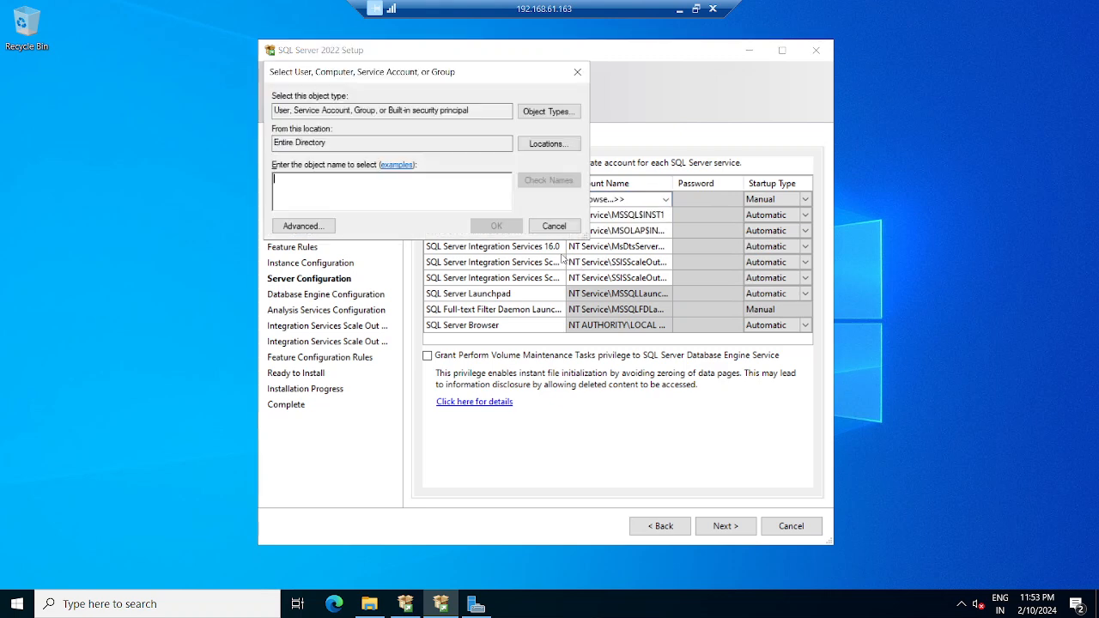
pyautogui.hotkey('ctrl', 'v')
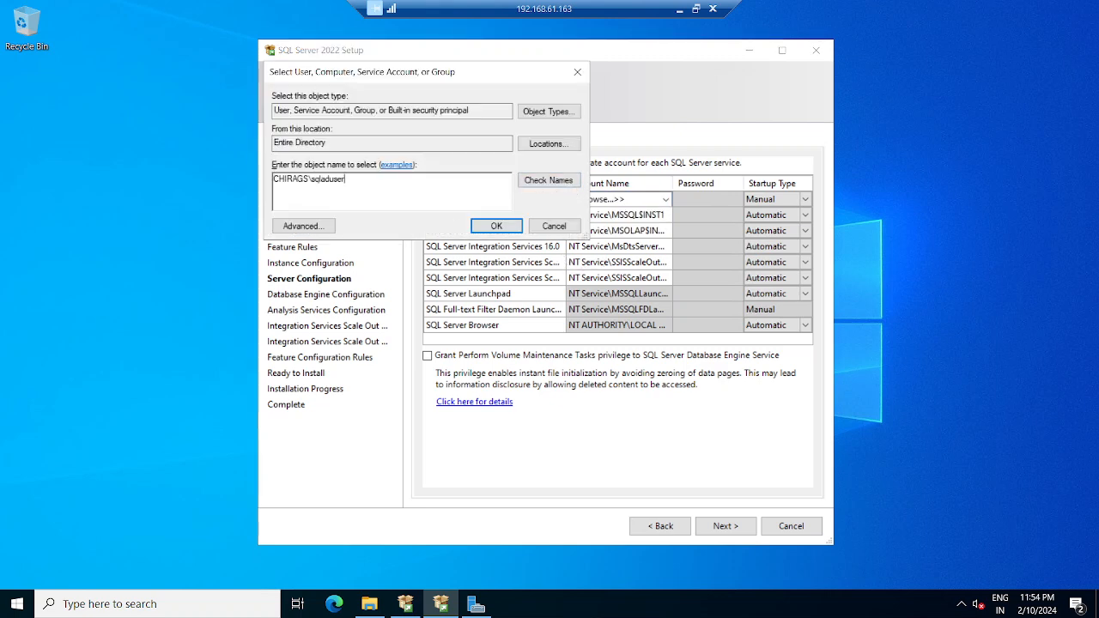
pyautogui.click(494, 229)
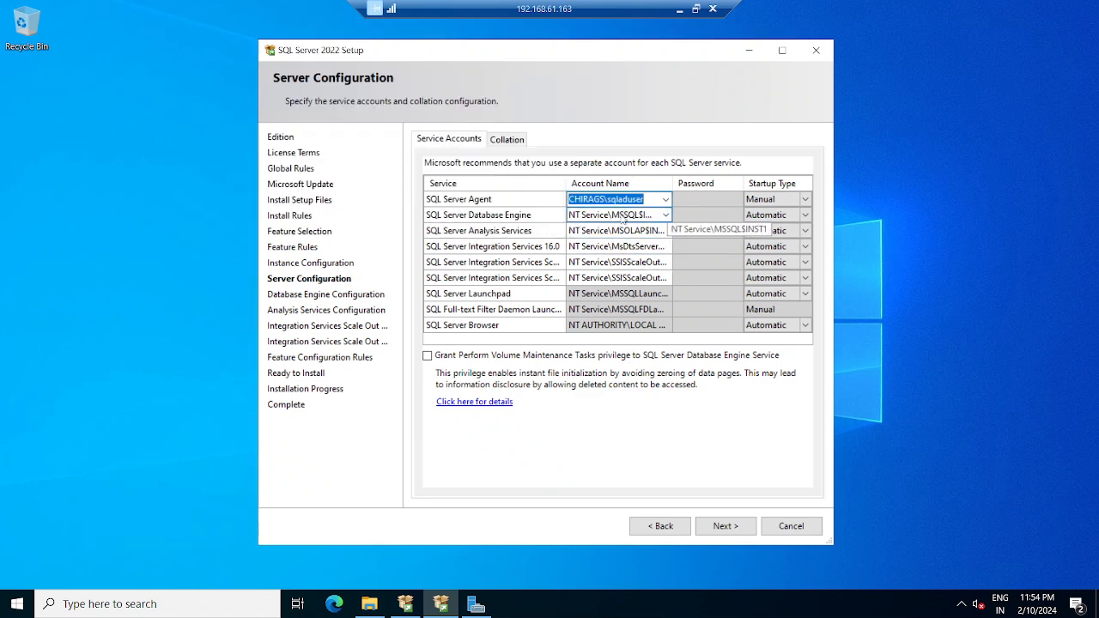
# - Paste sqladuser as the Database Engine and Integration Services 16.0 account
pyautogui.click(619, 220)
pyautogui.hotkey('ctrl', 'v')
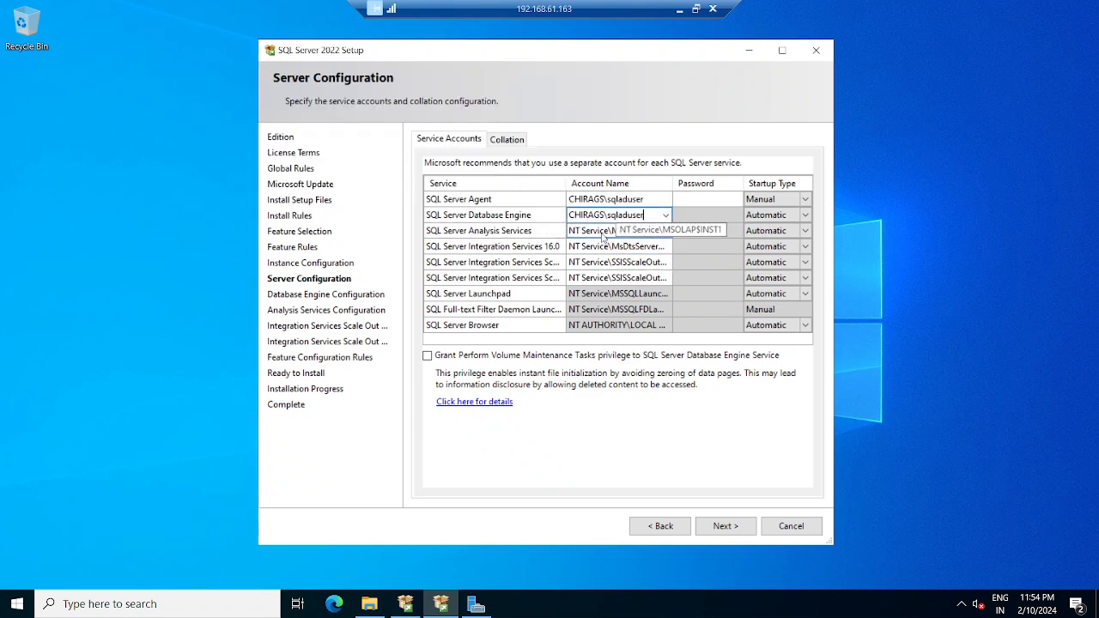
pyautogui.click(604, 248)
pyautogui.hotkey('ctrl', 'v')
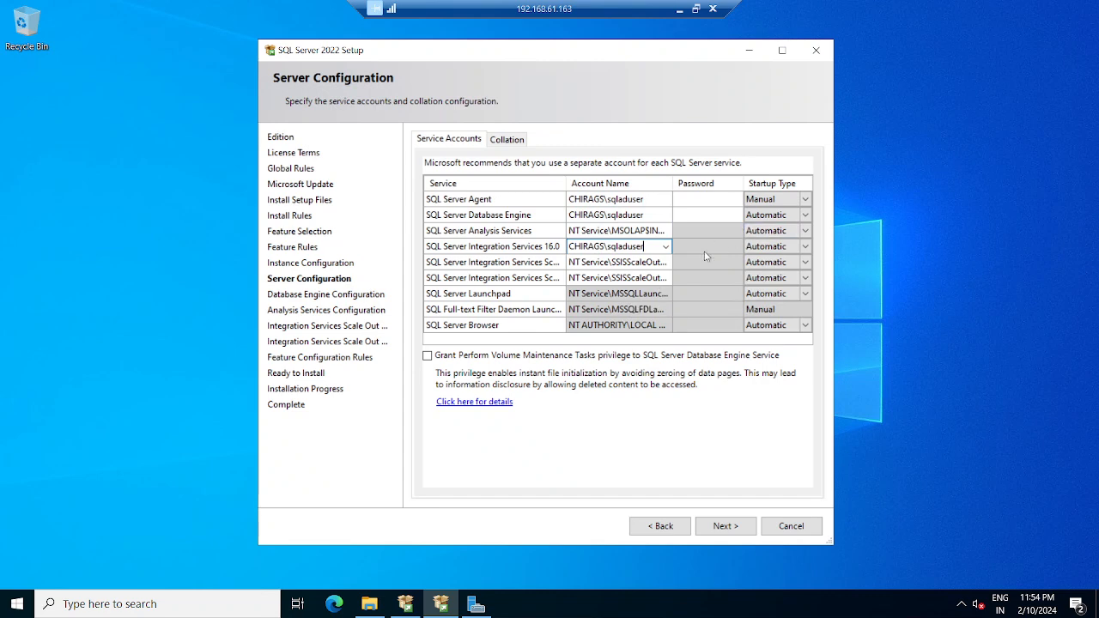
# - Set SQL Server Agent to Automatic startup and enter the service account passwords
pyautogui.click(797, 202)
pyautogui.click(804, 199)
pyautogui.click(764, 212)
pyautogui.click(692, 202)
pyautogui.write('•••••••••')
pyautogui.press('Tab')
pyautogui.click(717, 217)
pyautogui.write('•')
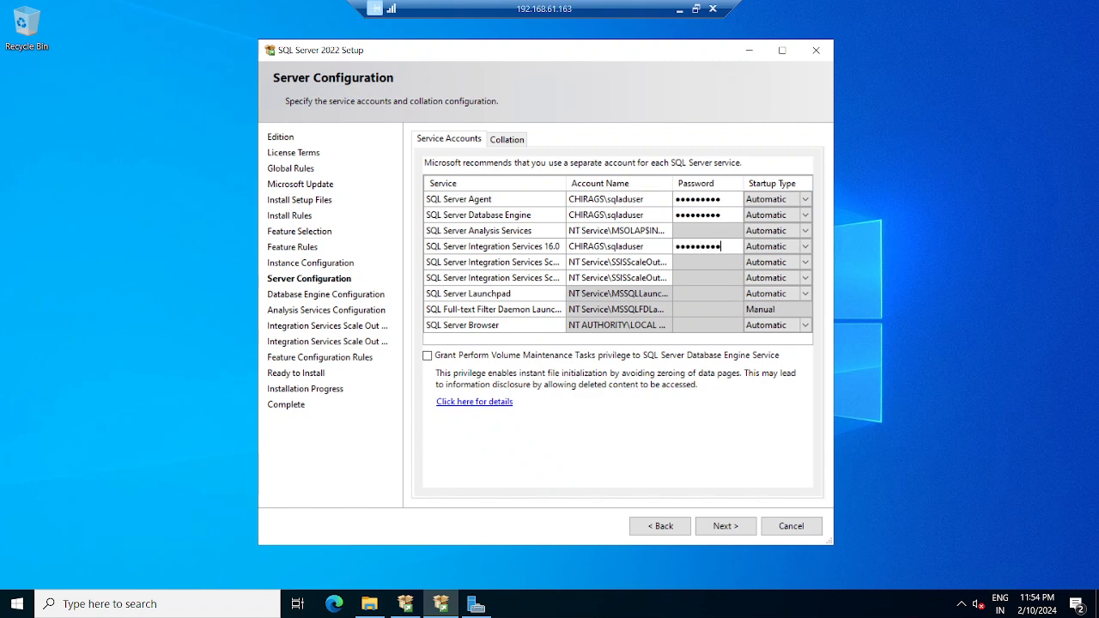
# - Grant Perform Volume Maintenance Tasks, continue, and switch back to 192.168.61.162
pyautogui.click(528, 356)
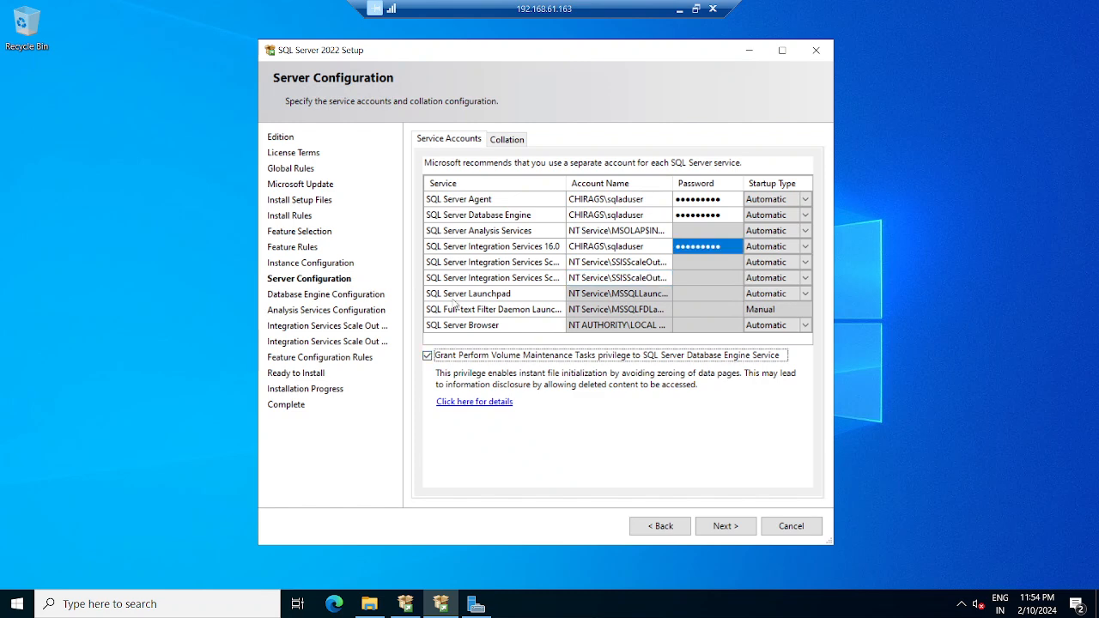
pyautogui.click(720, 531)
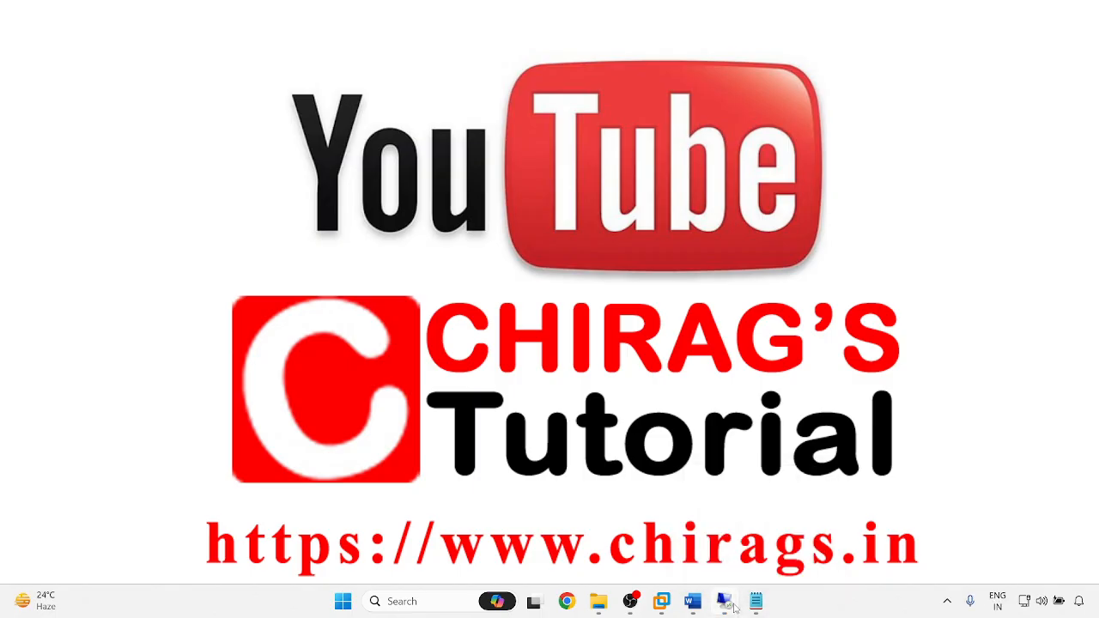
pyautogui.moveTo(726, 603)
pyautogui.click(723, 531)
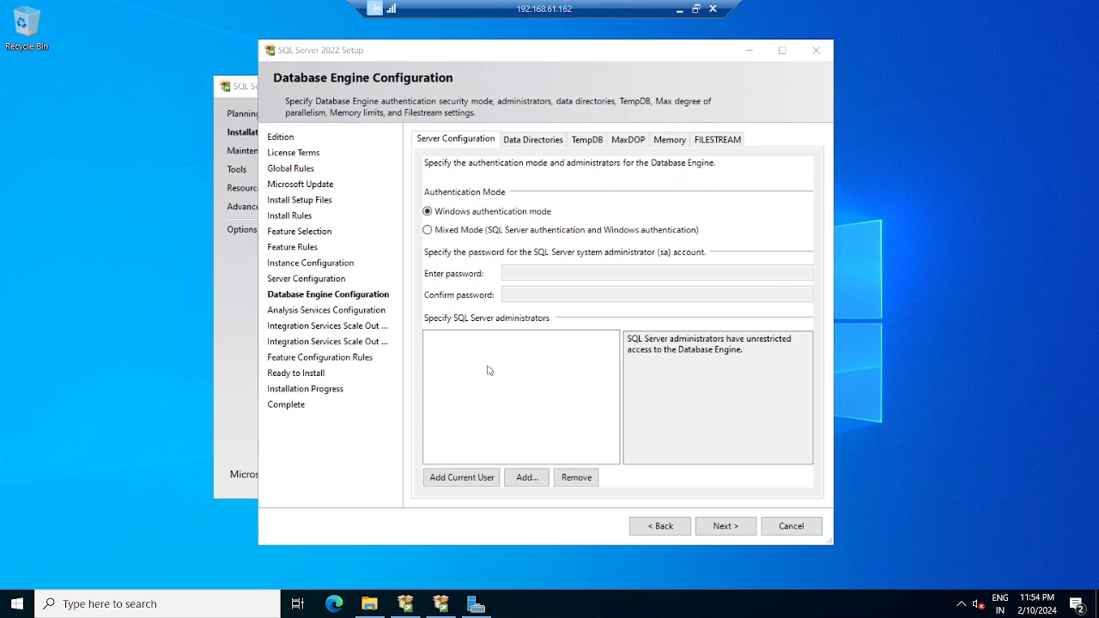
# - Choose Mixed Mode, enter and confirm the sa password, add the current user as administrator, and continue
pyautogui.click(462, 230)
pyautogui.press('Tab')
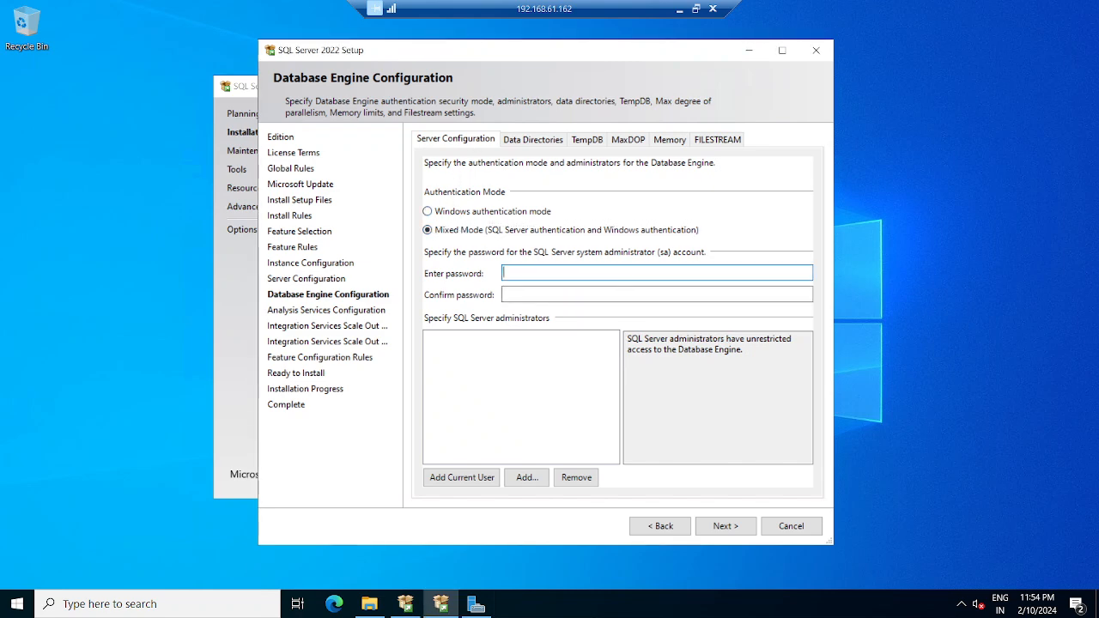
pyautogui.write('*********')
pyautogui.press('Tab')
pyautogui.write('*')
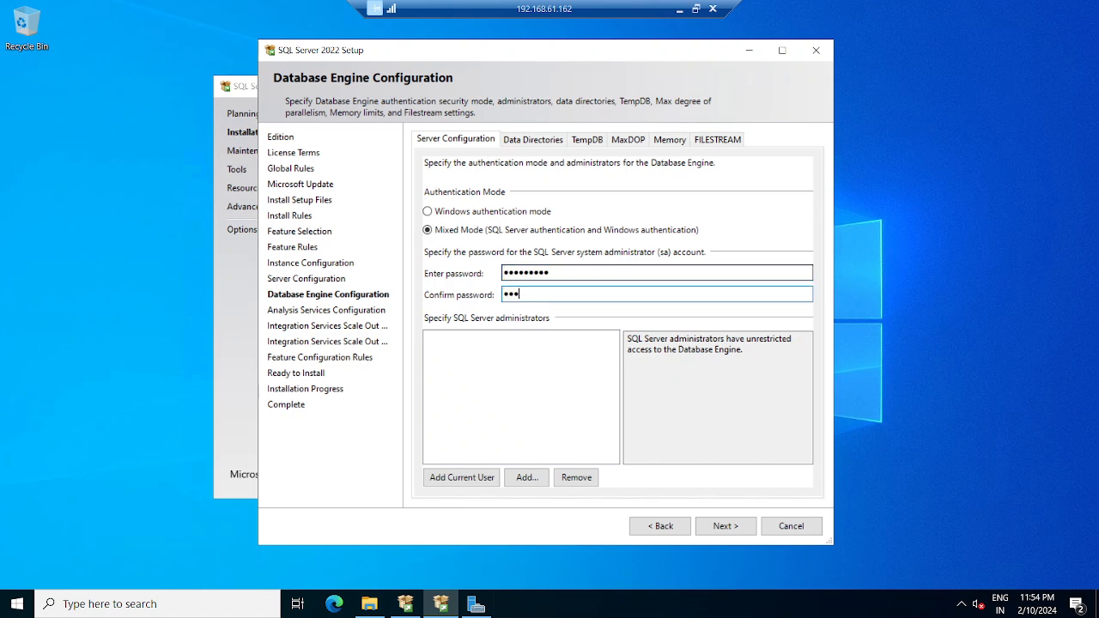
pyautogui.click(477, 477)
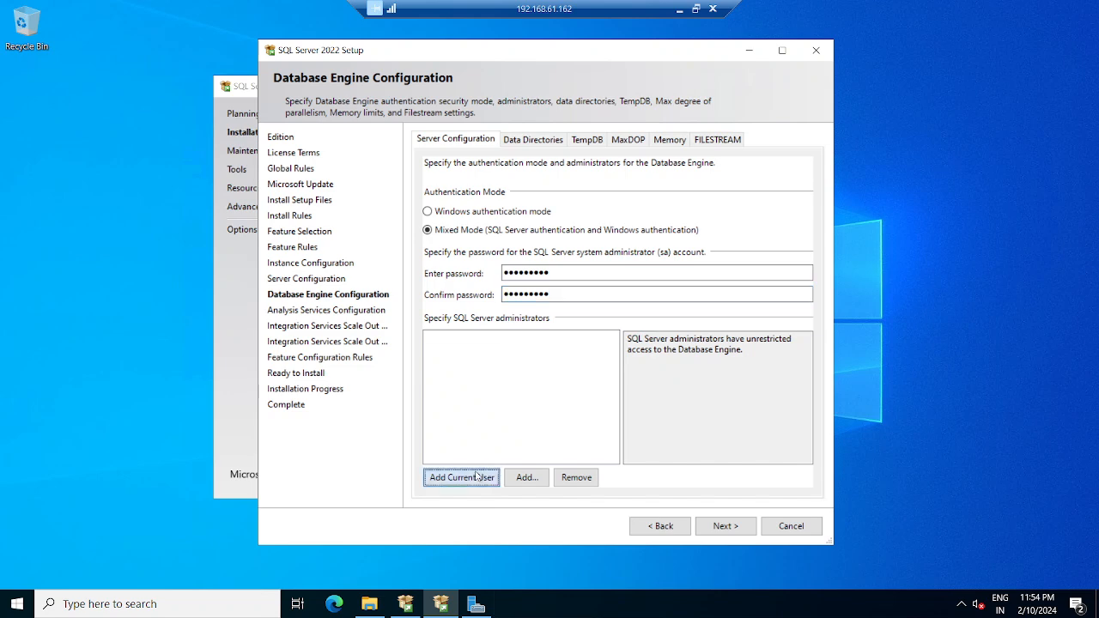
pyautogui.click(721, 527)
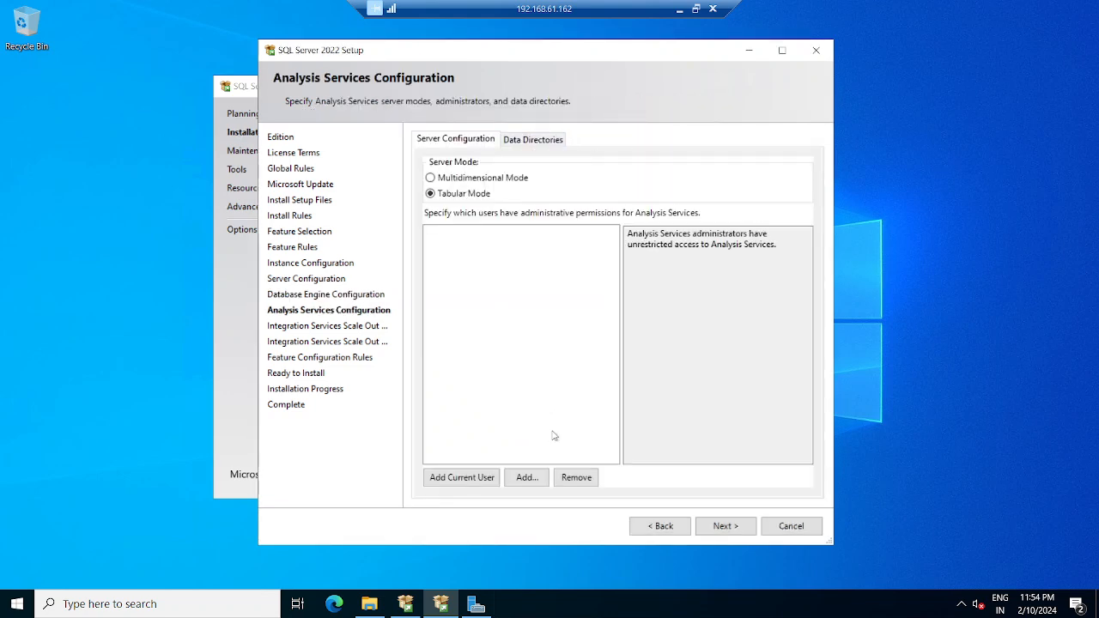
# - Go back to Database Engine Configuration and review the Data Directories and TempDB settings
pyautogui.click(671, 528)
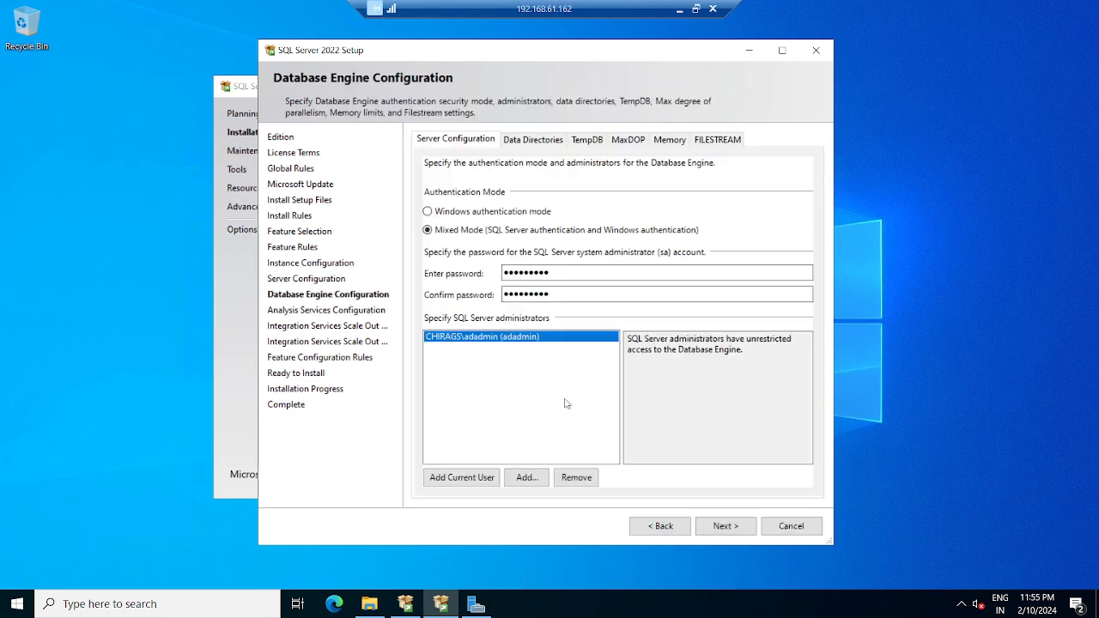
pyautogui.click(529, 140)
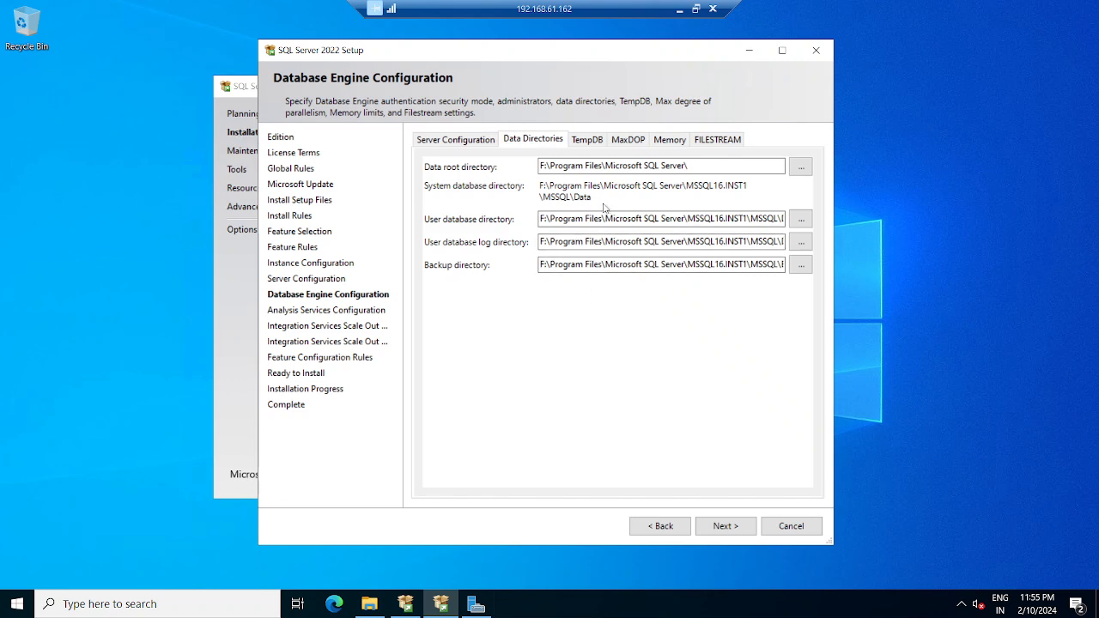
pyautogui.click(594, 140)
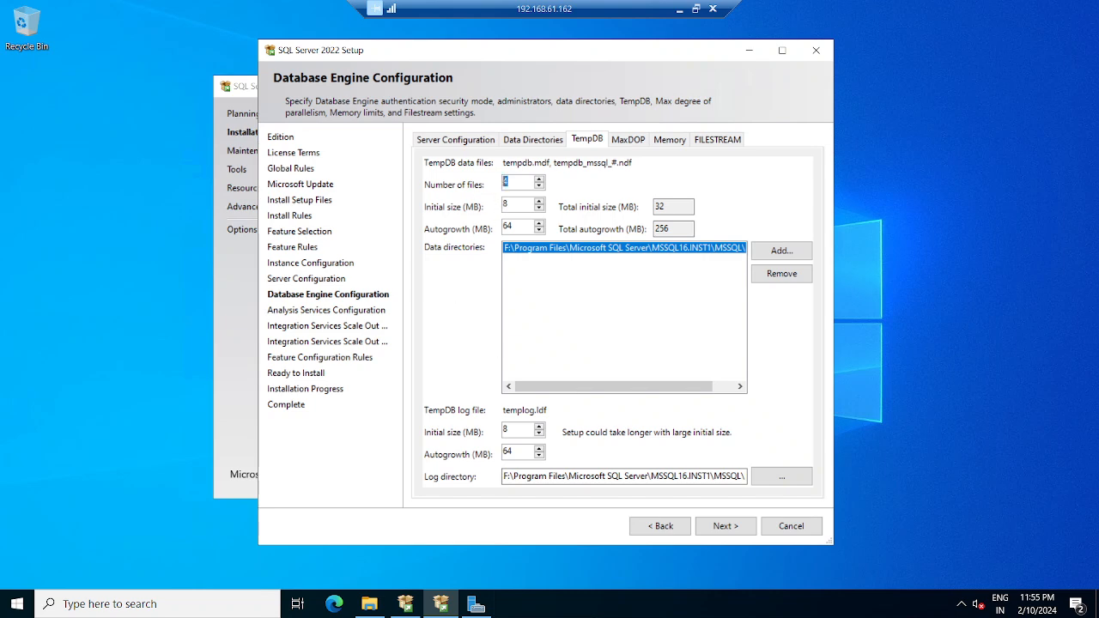
# - Set TempDB to 1 data file, review the MaxDOP and Memory settings, and continue
pyautogui.write('1')
pyautogui.click(657, 207)
pyautogui.click(639, 142)
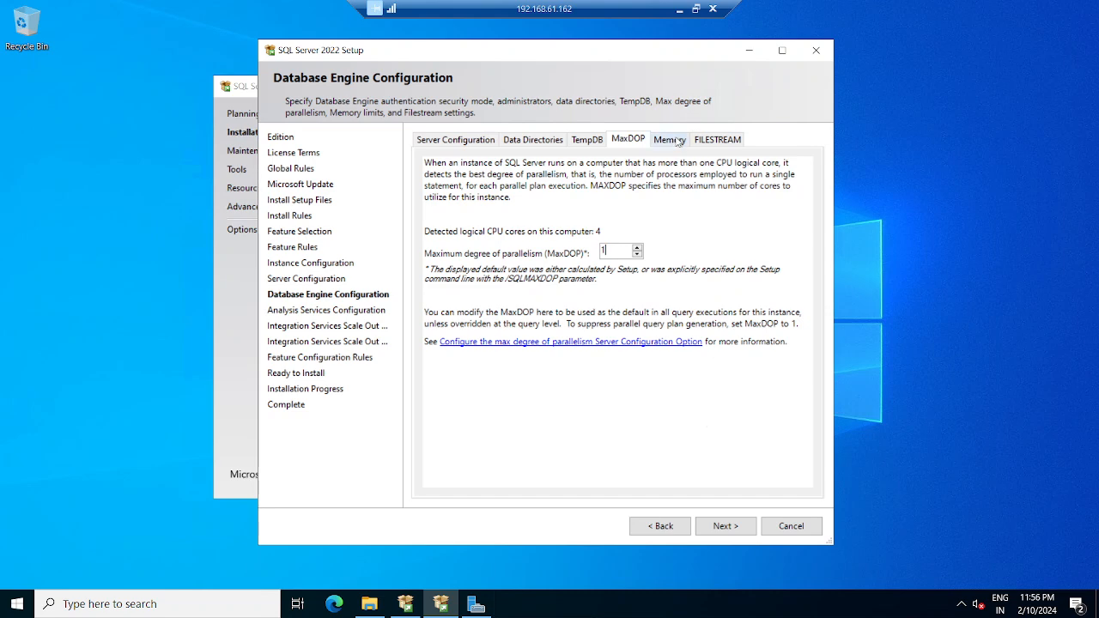
pyautogui.click(675, 141)
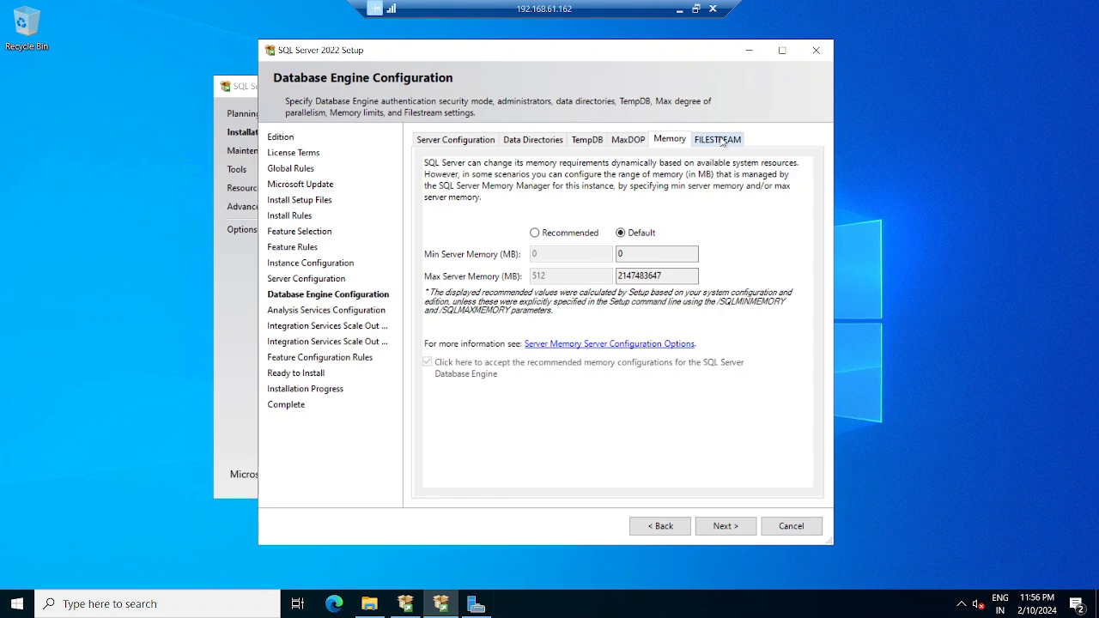
pyautogui.click(725, 526)
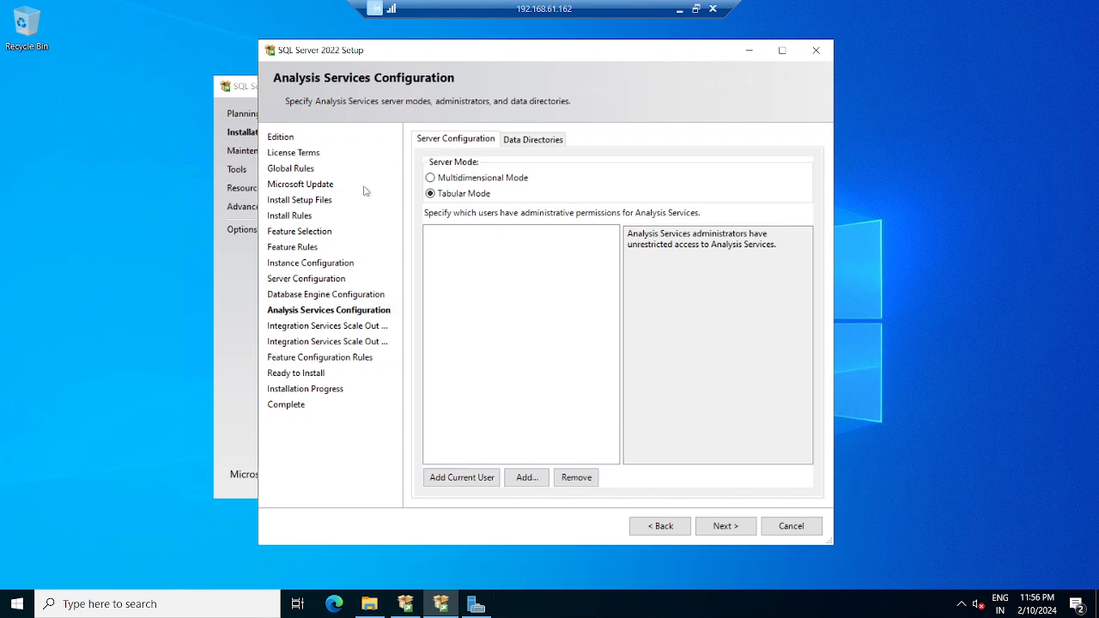
# - Make the current user Analysis Services administrator, pass both Scale Out pages, start installing, and minimize the session
pyautogui.click(476, 479)
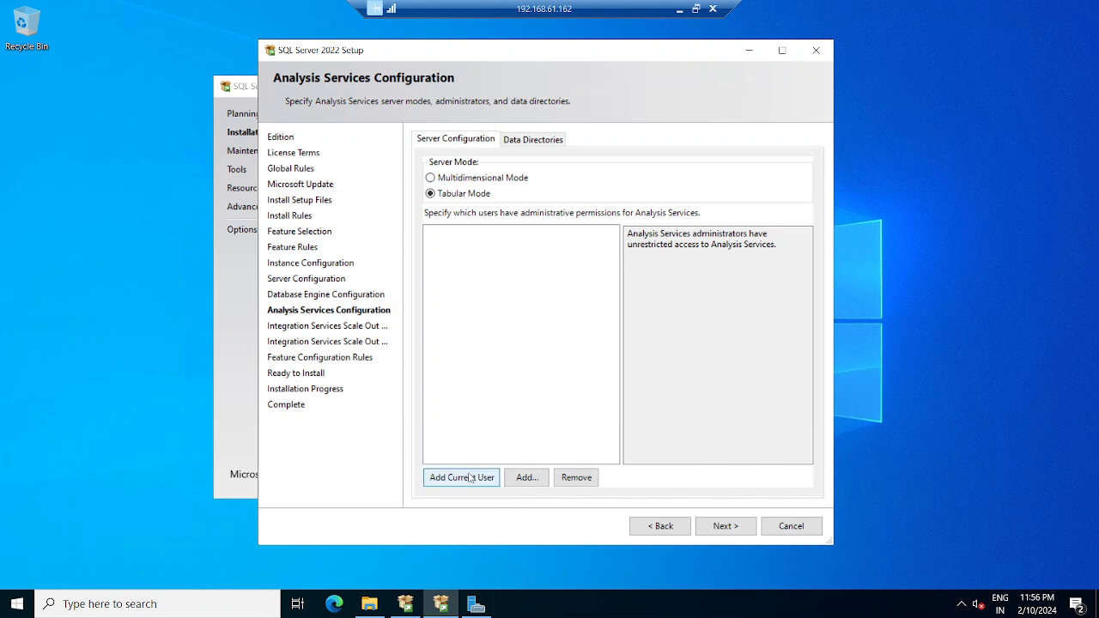
pyautogui.click(725, 526)
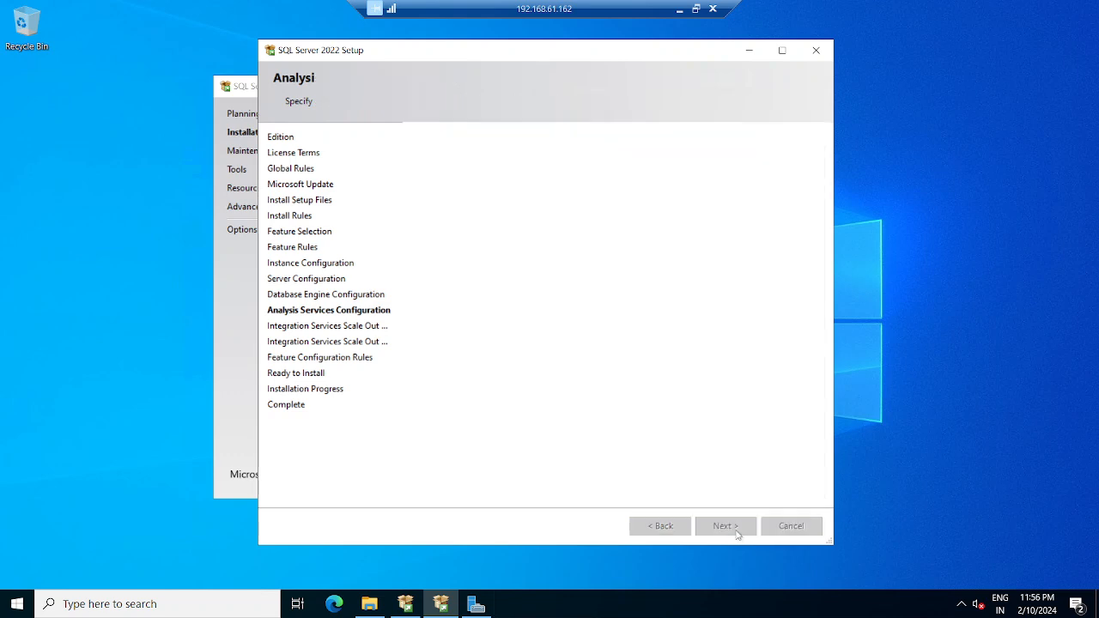
pyautogui.click(721, 526)
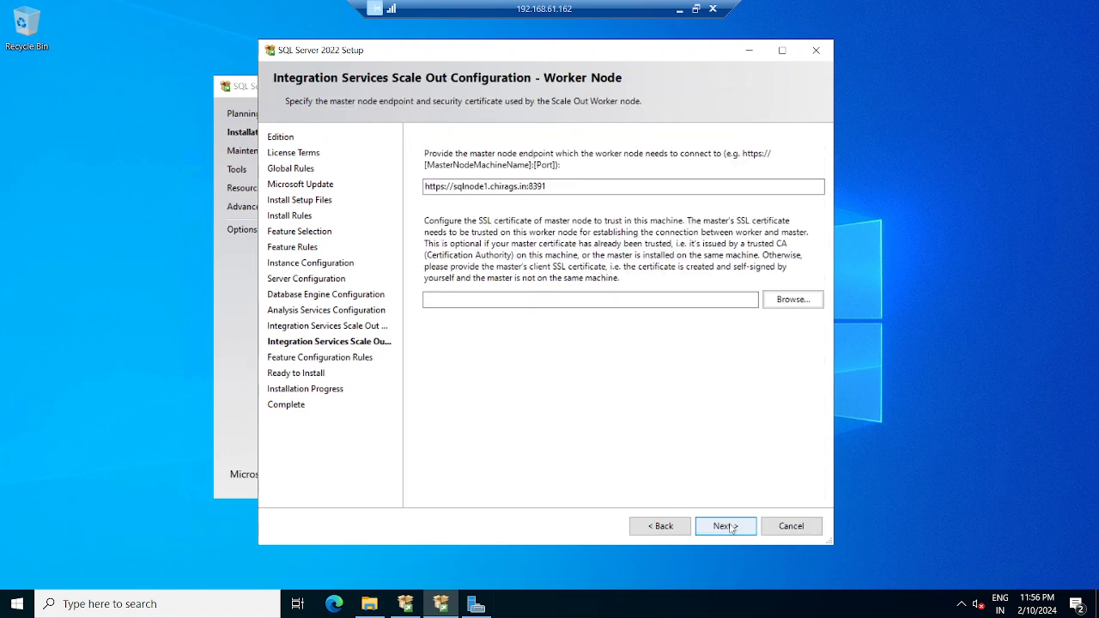
pyautogui.click(725, 526)
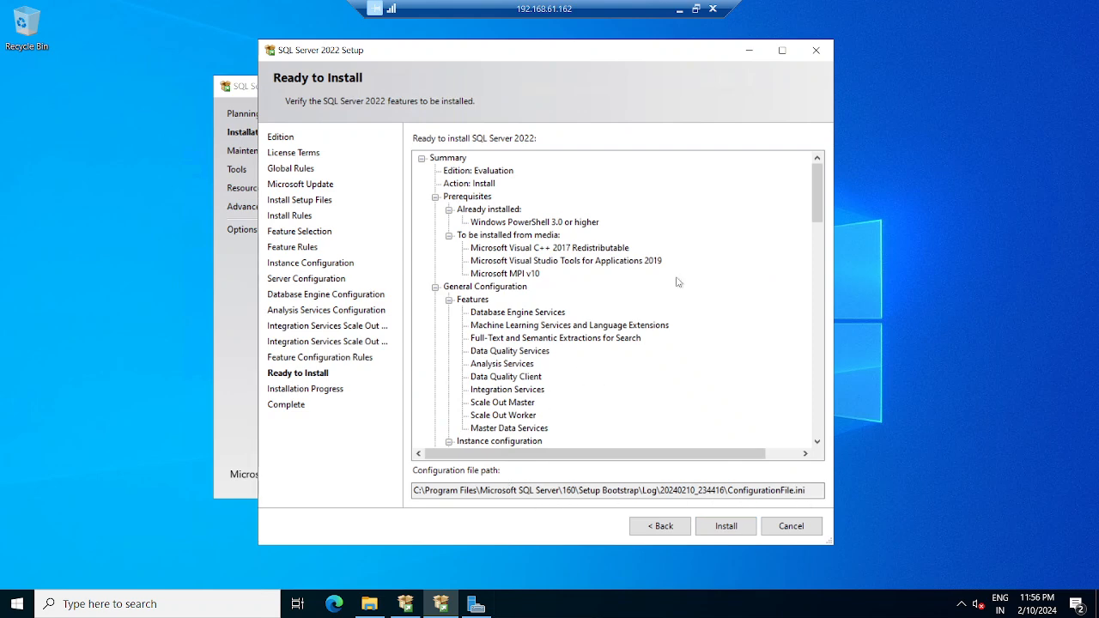
pyautogui.click(726, 526)
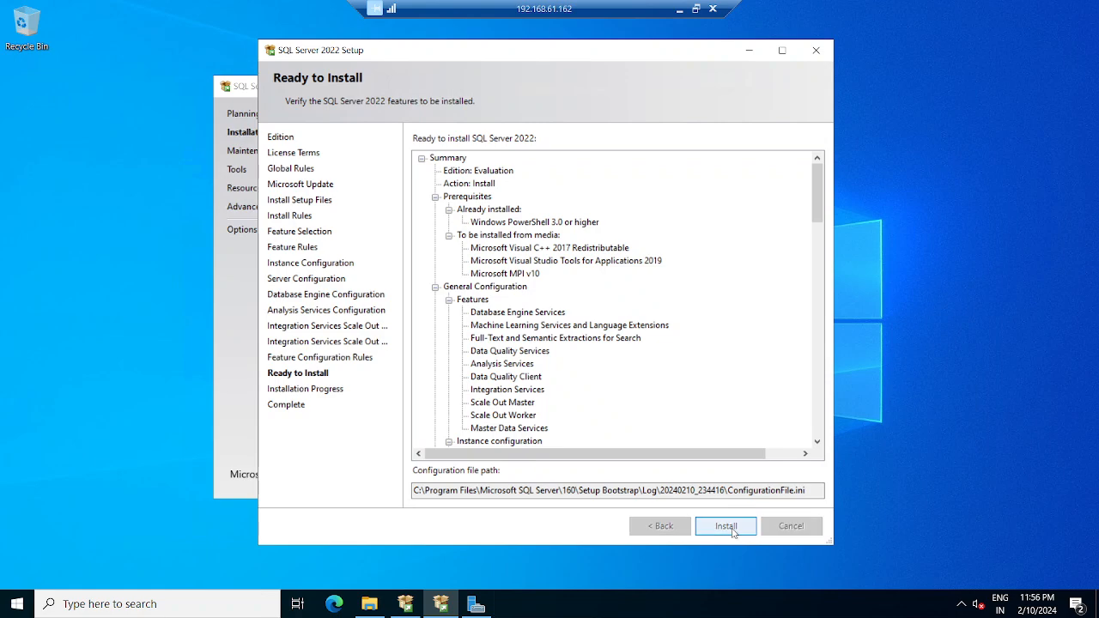
pyautogui.click(678, 8)
# - On 192.168.61.163, set Mixed Mode with a confirmed sa password, add the current user as SQL administrator, and continue
pyautogui.moveTo(732, 605)
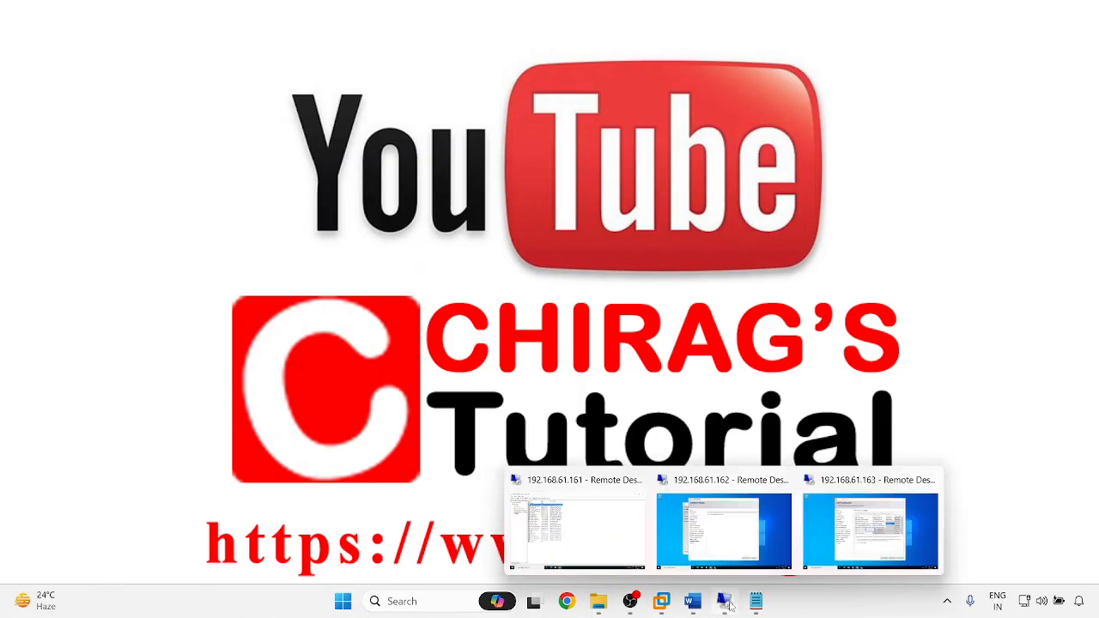
pyautogui.click(869, 546)
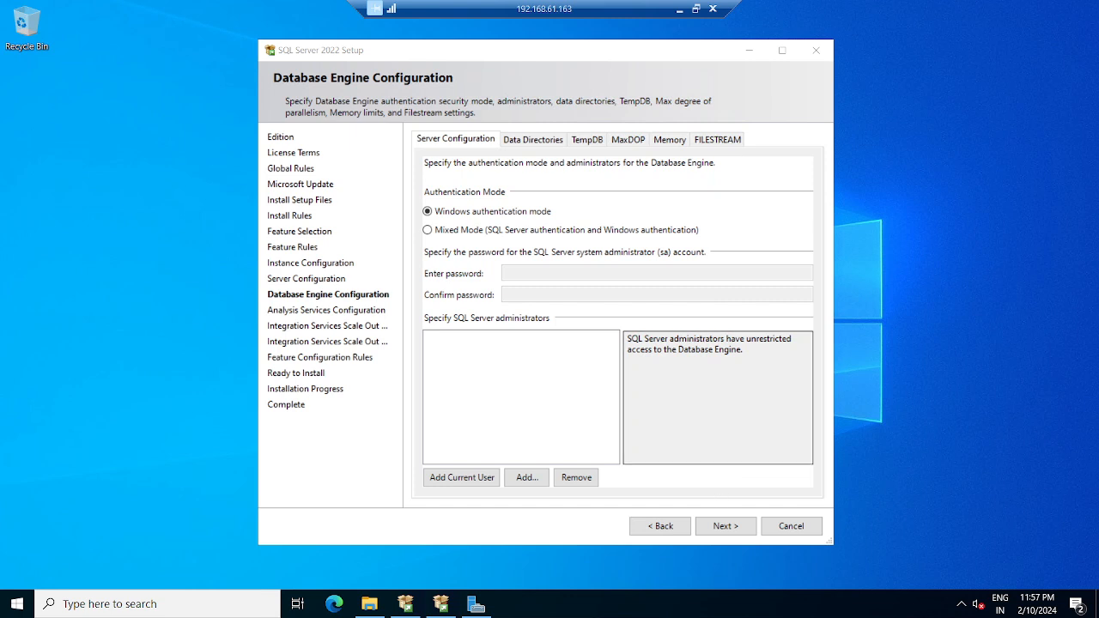
pyautogui.click(503, 273)
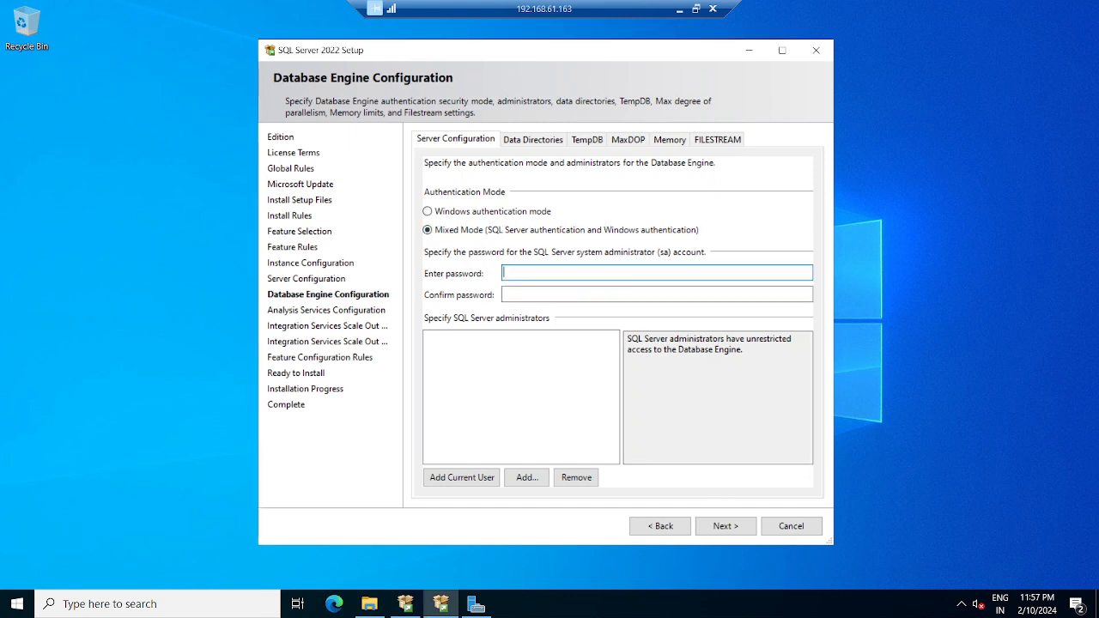
pyautogui.write('•••••••••')
pyautogui.press('Tab')
pyautogui.write('••••••')
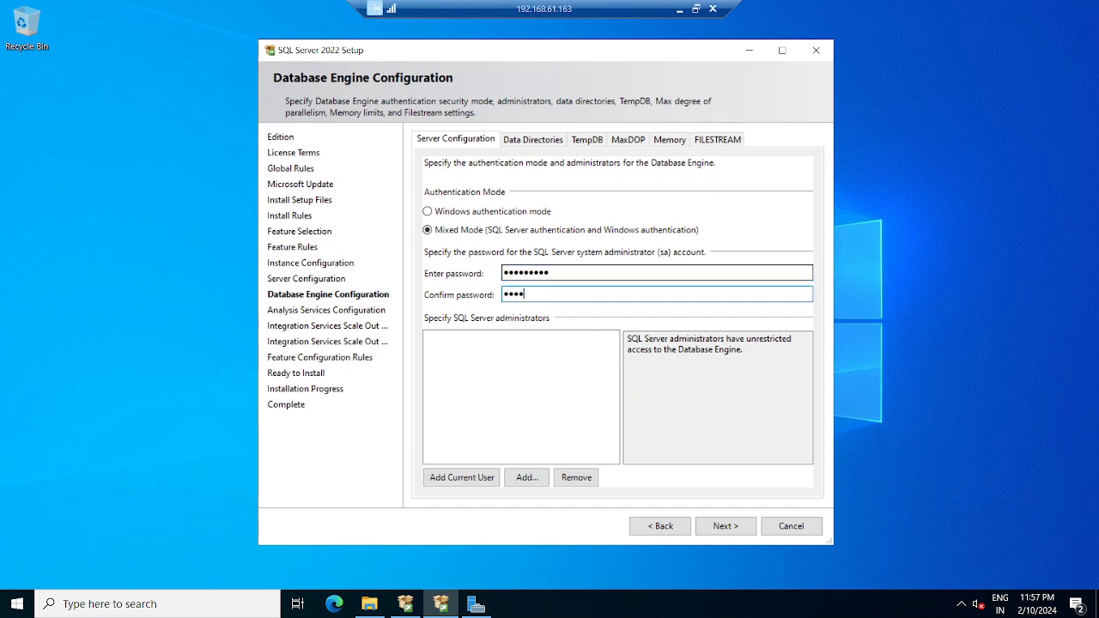
pyautogui.write('•••')
pyautogui.click(458, 482)
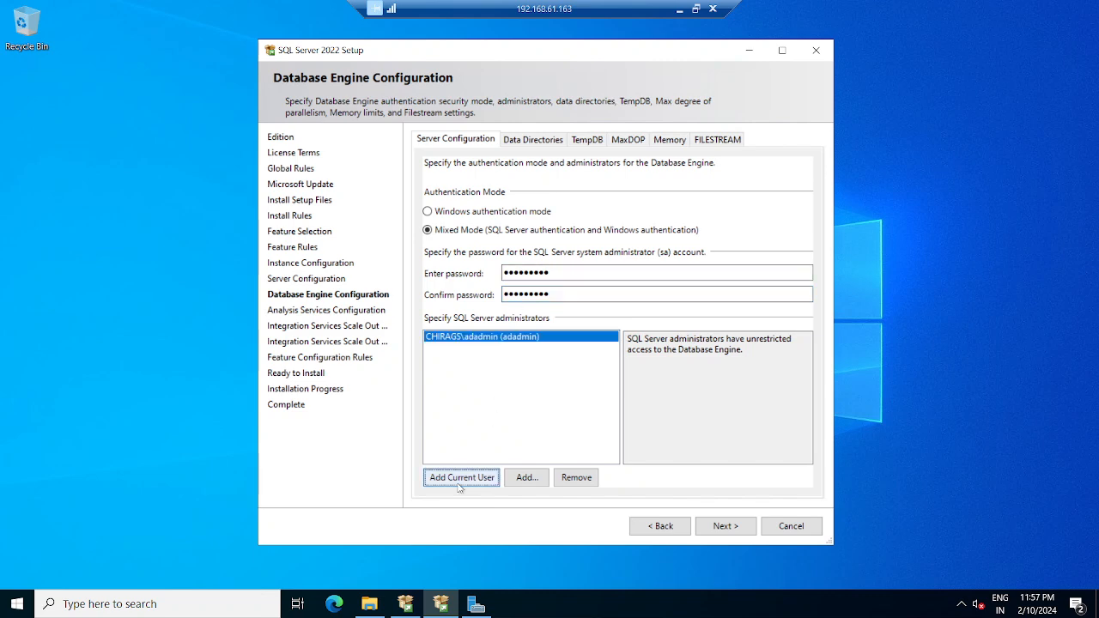
pyautogui.click(727, 527)
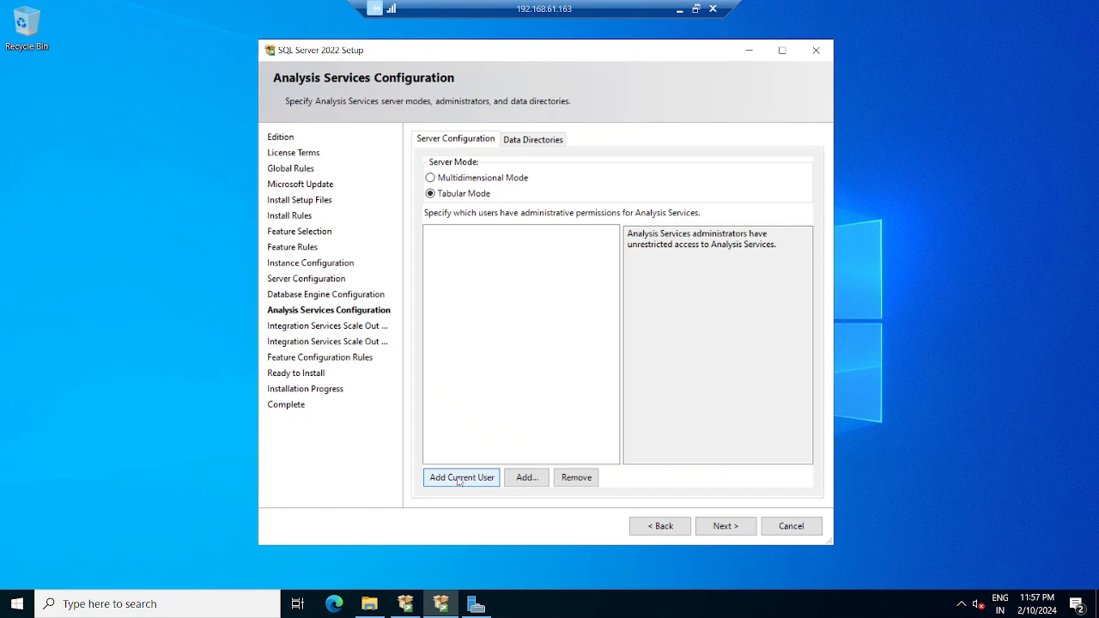
# - Set TempDB number of files to 1 and MaxDOP to 1 in the Database Engine settings
pyautogui.click(660, 526)
pyautogui.click(553, 140)
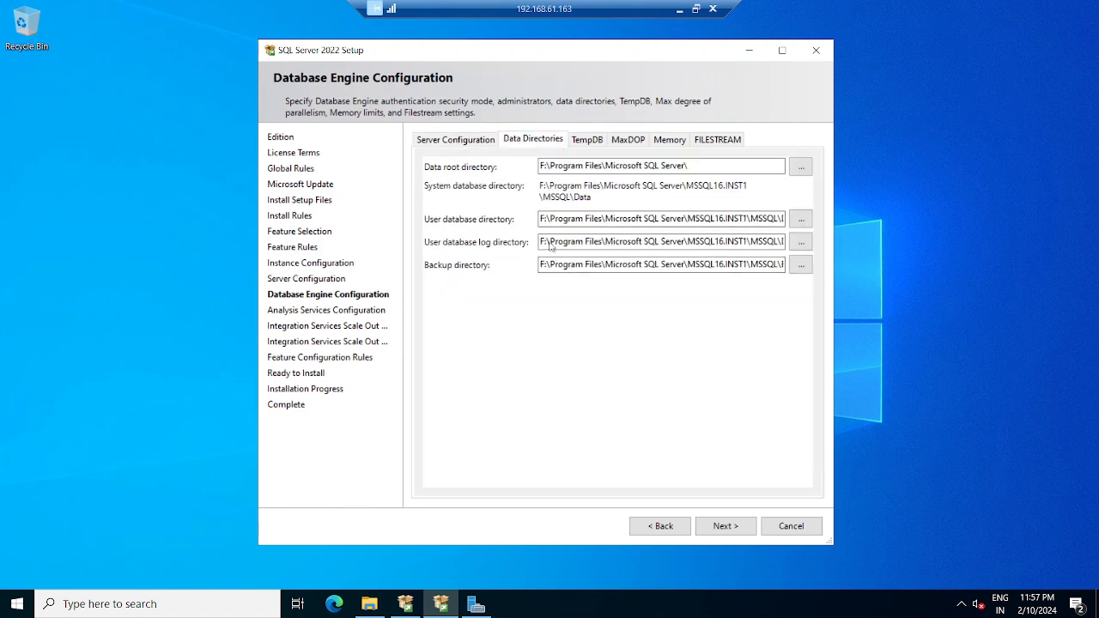
pyautogui.click(589, 140)
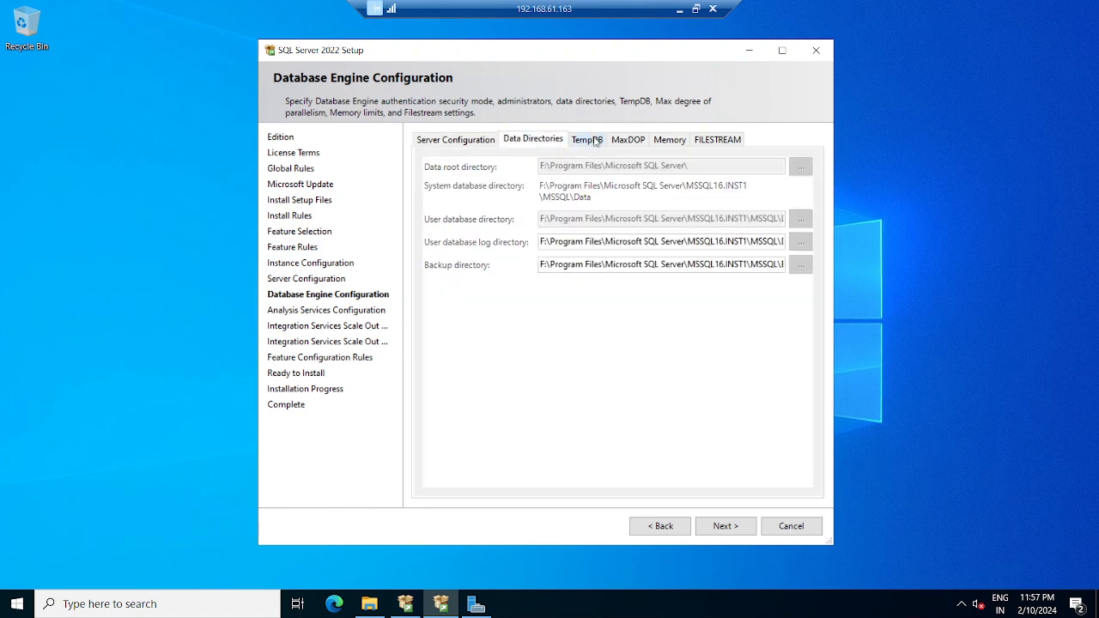
pyautogui.doubleClick(505, 182)
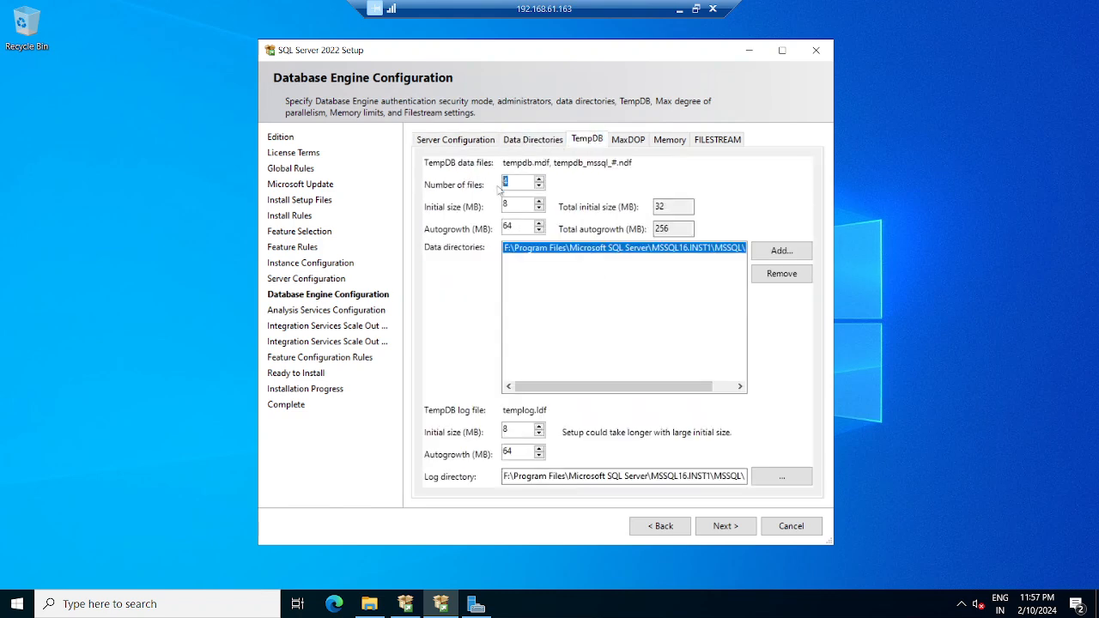
pyautogui.write('1')
pyautogui.click(682, 211)
pyautogui.click(635, 142)
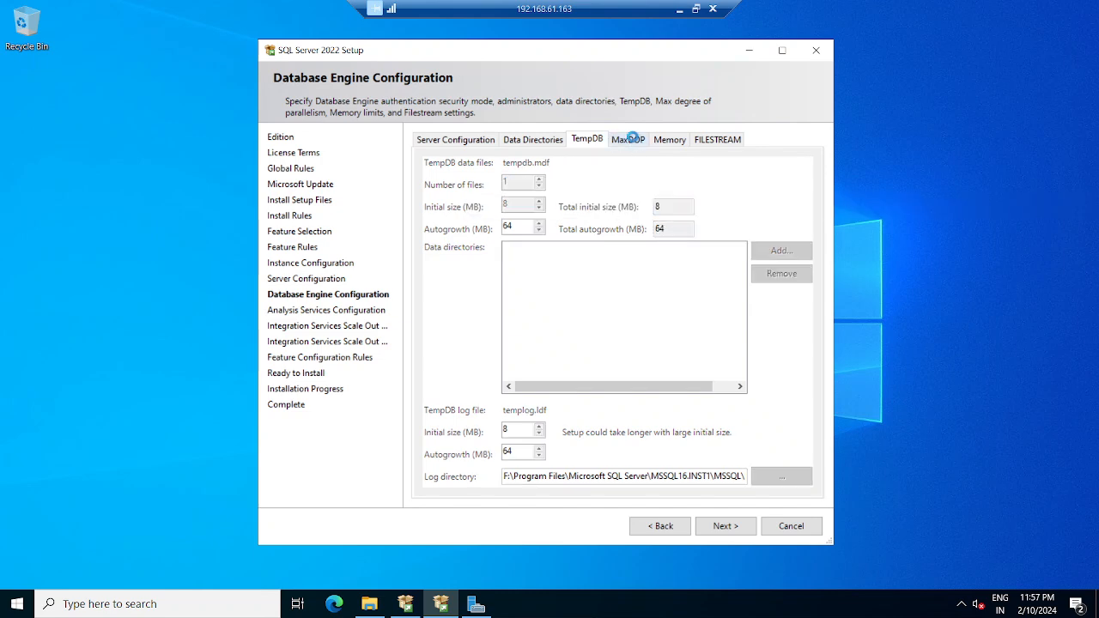
pyautogui.doubleClick(604, 250)
pyautogui.write('1')
pyautogui.click(672, 140)
pyautogui.click(717, 139)
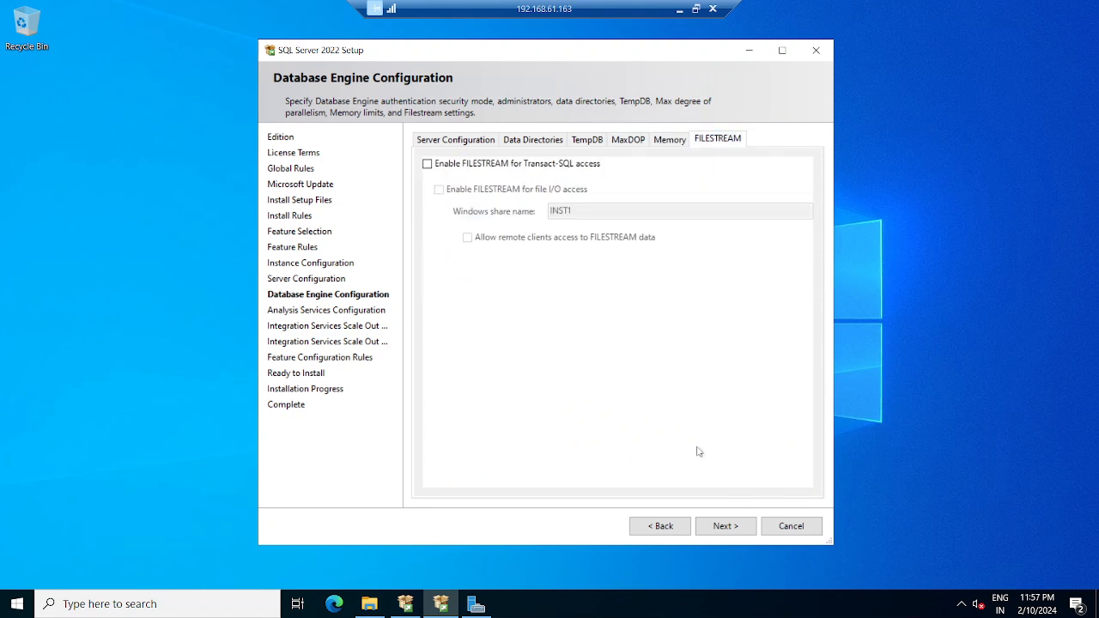
# - Add the current user as Analysis Services administrator and start the installation on .163
pyautogui.click(724, 526)
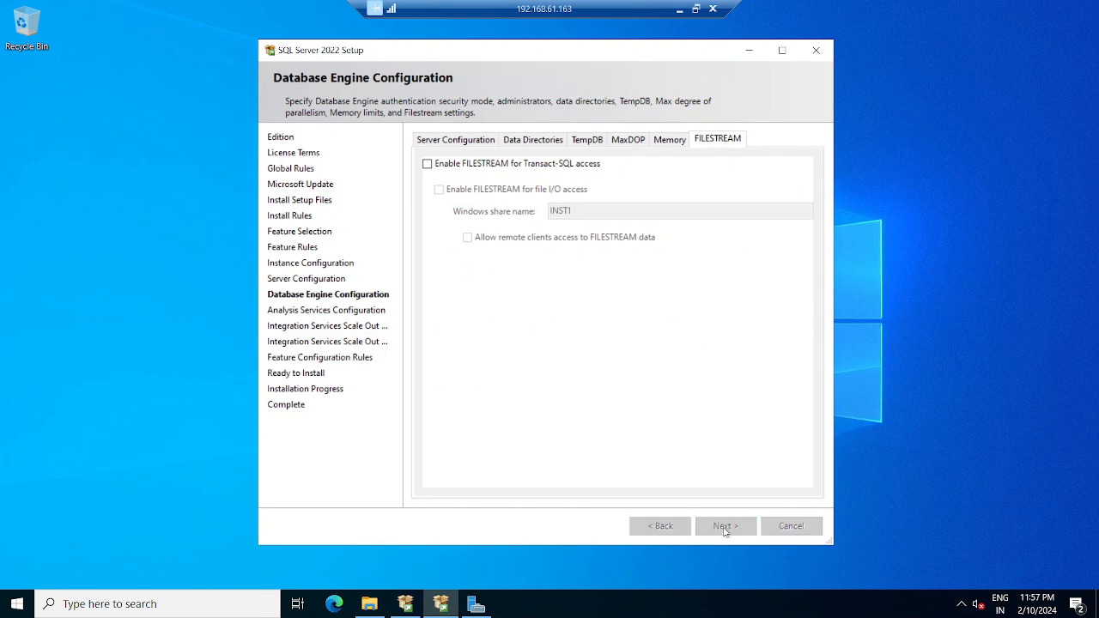
pyautogui.click(468, 479)
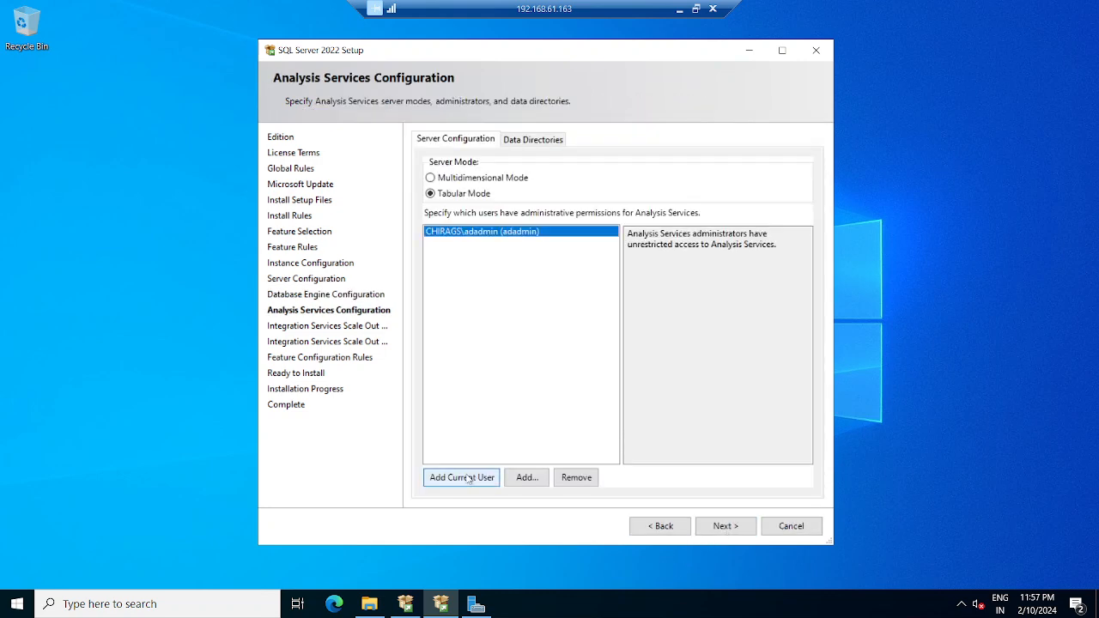
pyautogui.click(723, 531)
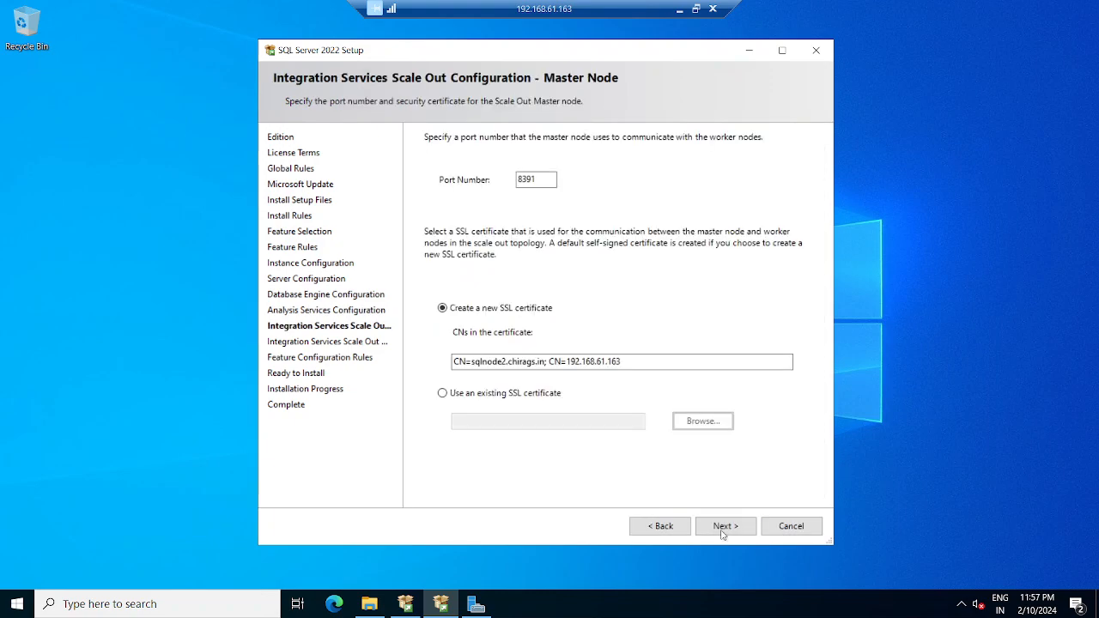
pyautogui.click(723, 531)
pyautogui.click(723, 526)
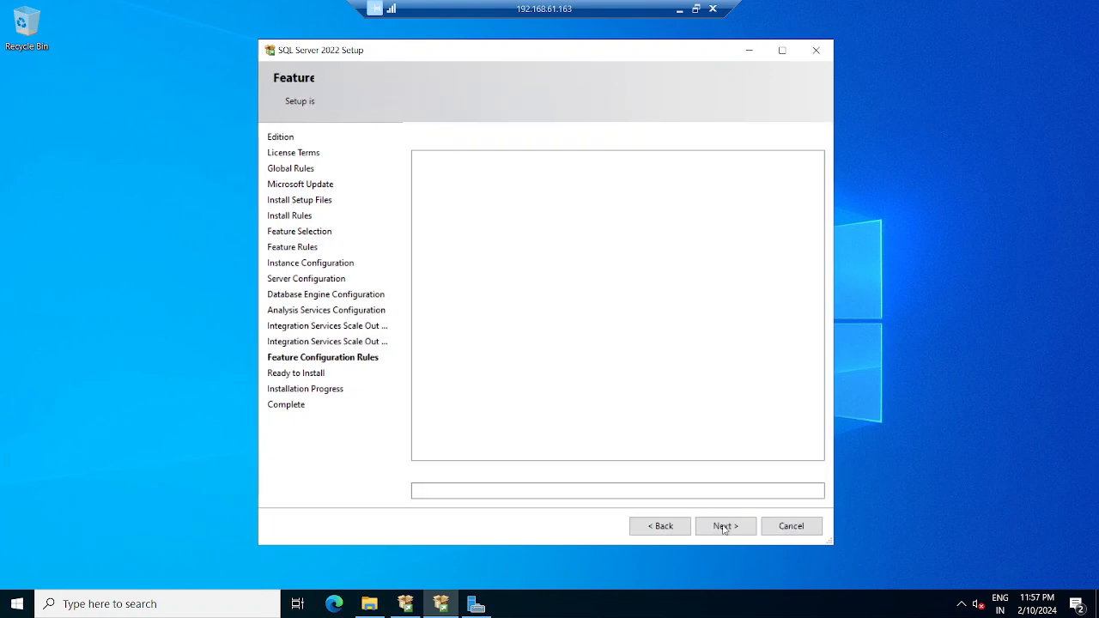
pyautogui.click(723, 529)
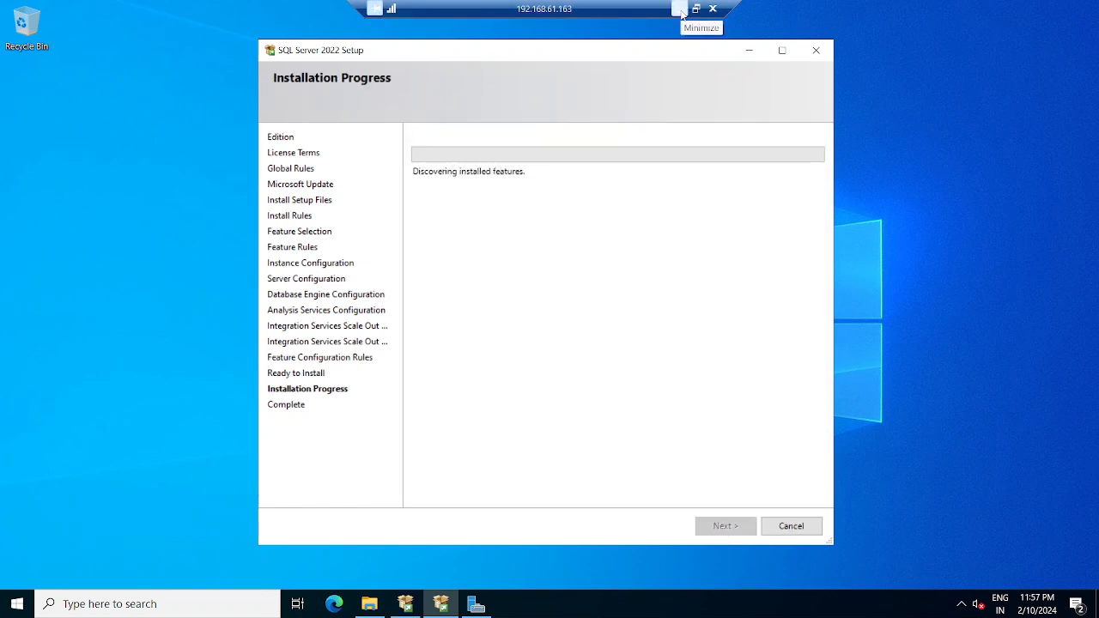
pyautogui.click(678, 9)
# - Restore the 192.168.61.162 remote session into a window
pyautogui.moveTo(728, 606)
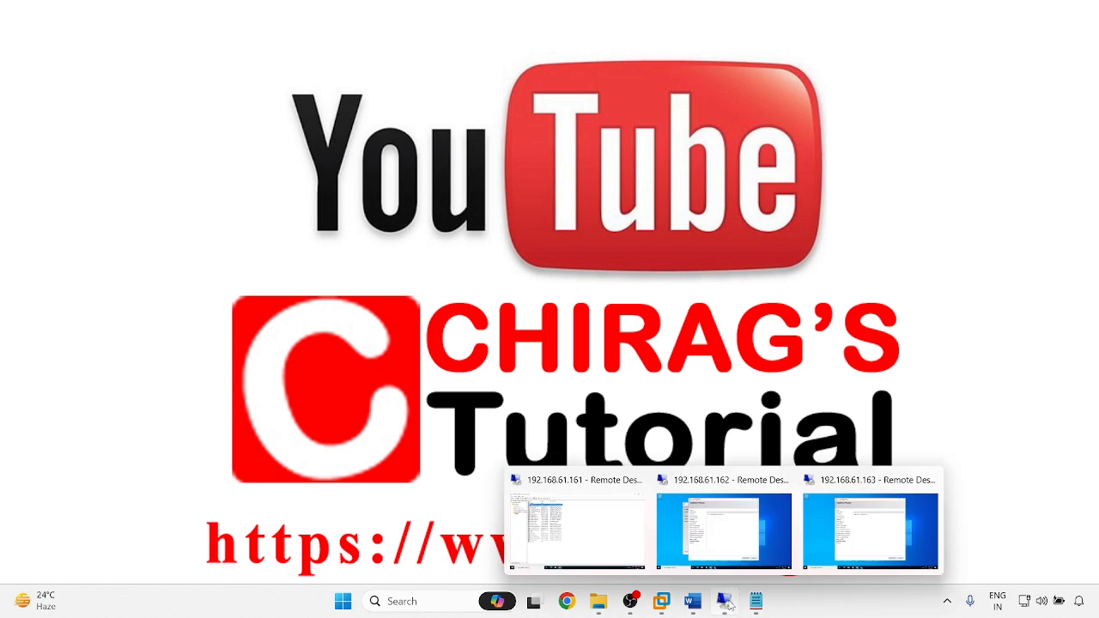
pyautogui.click(724, 540)
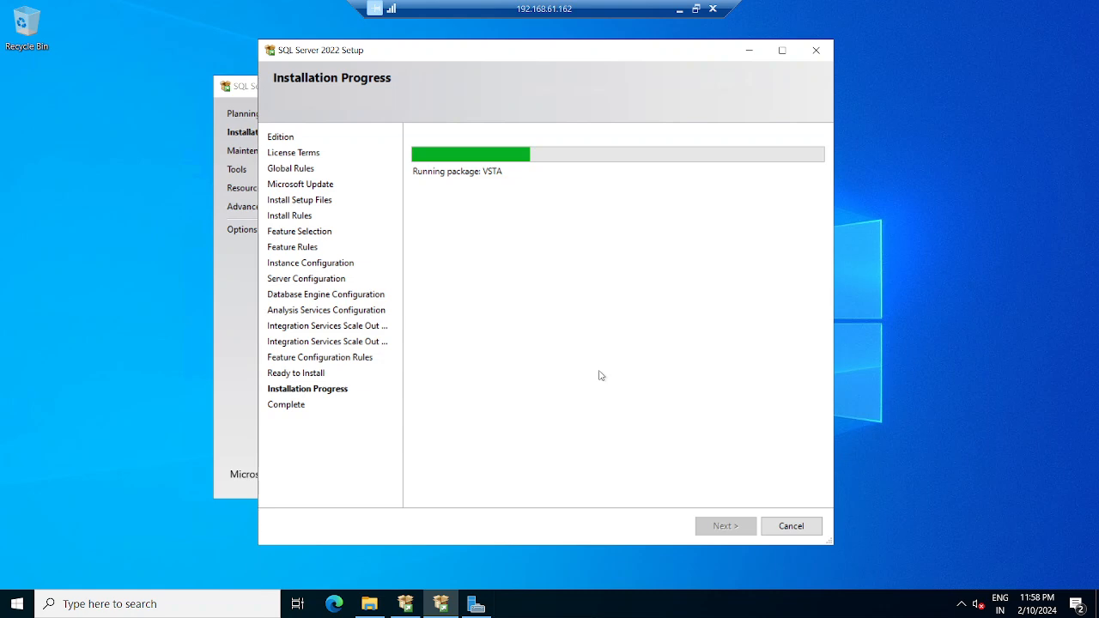
pyautogui.click(695, 9)
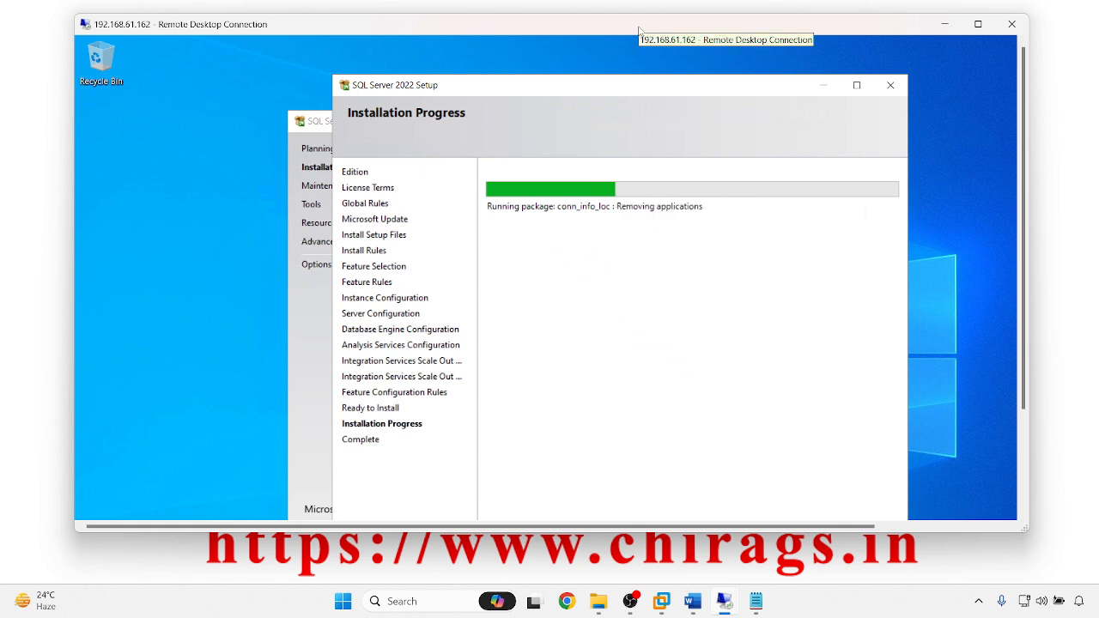
# - Window the 192.168.61.163 session and place it below .162 so both installs show
pyautogui.moveTo(724, 601)
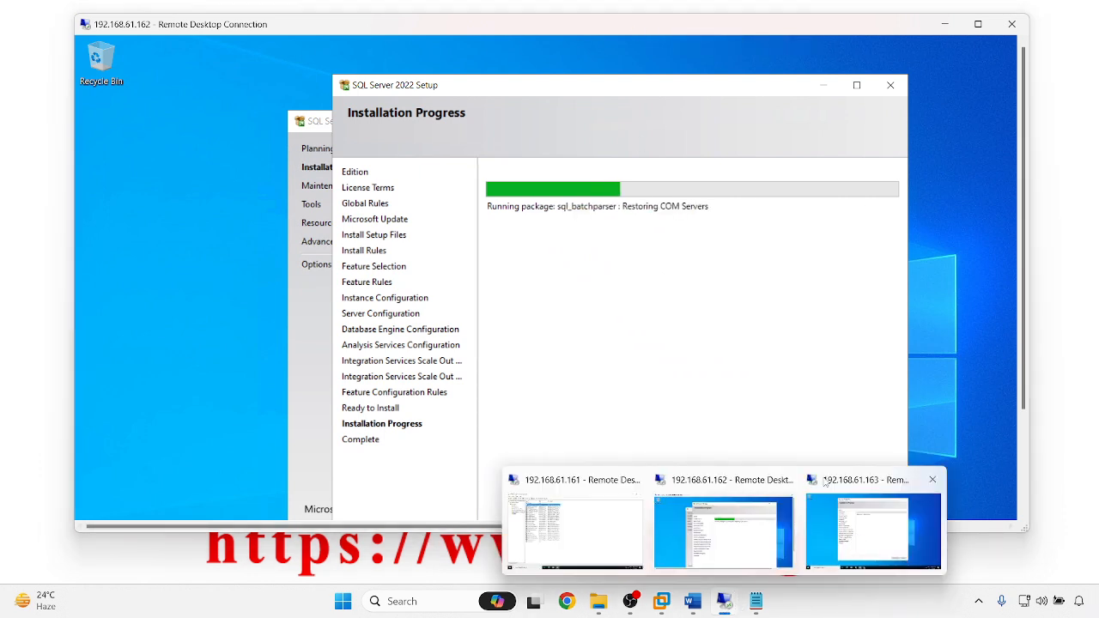
pyautogui.click(850, 526)
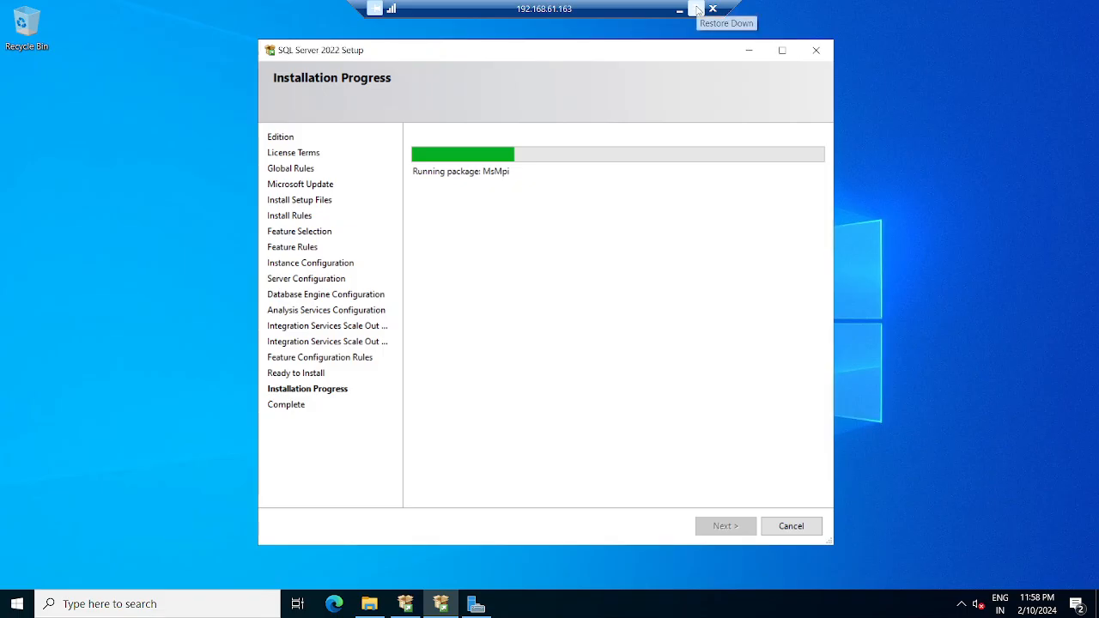
pyautogui.click(697, 9)
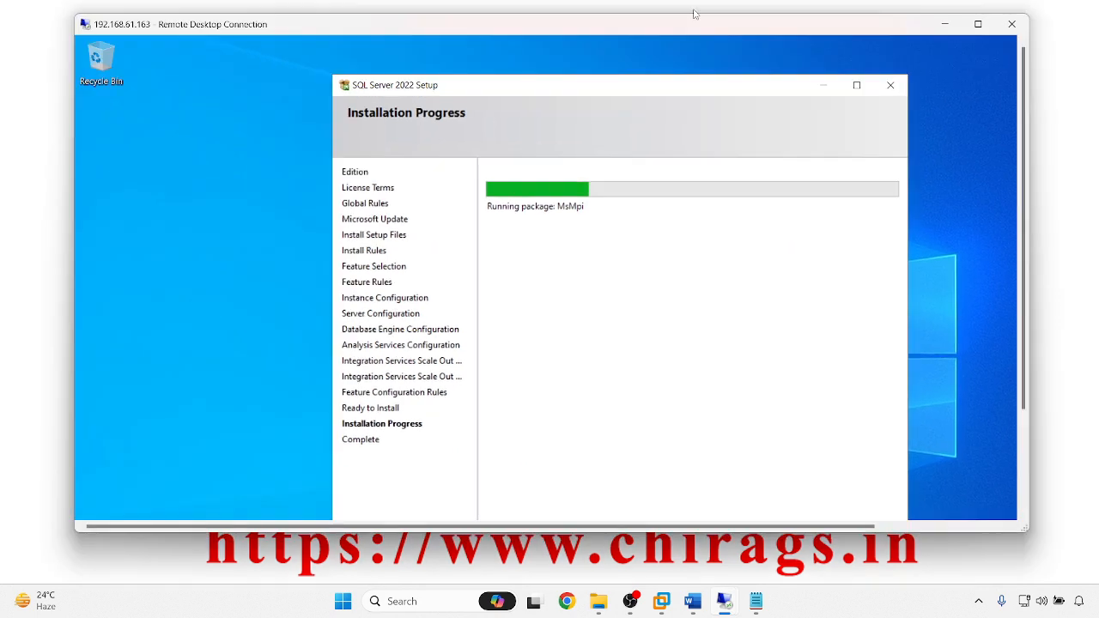
pyautogui.moveTo(538, 31); pyautogui.dragTo(530, 268)
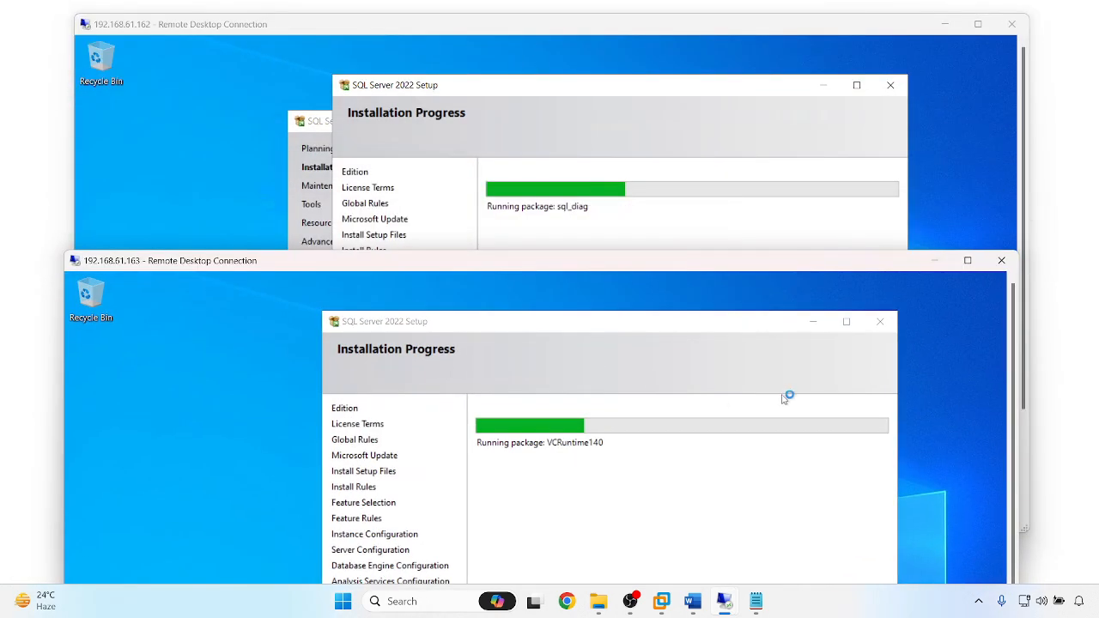
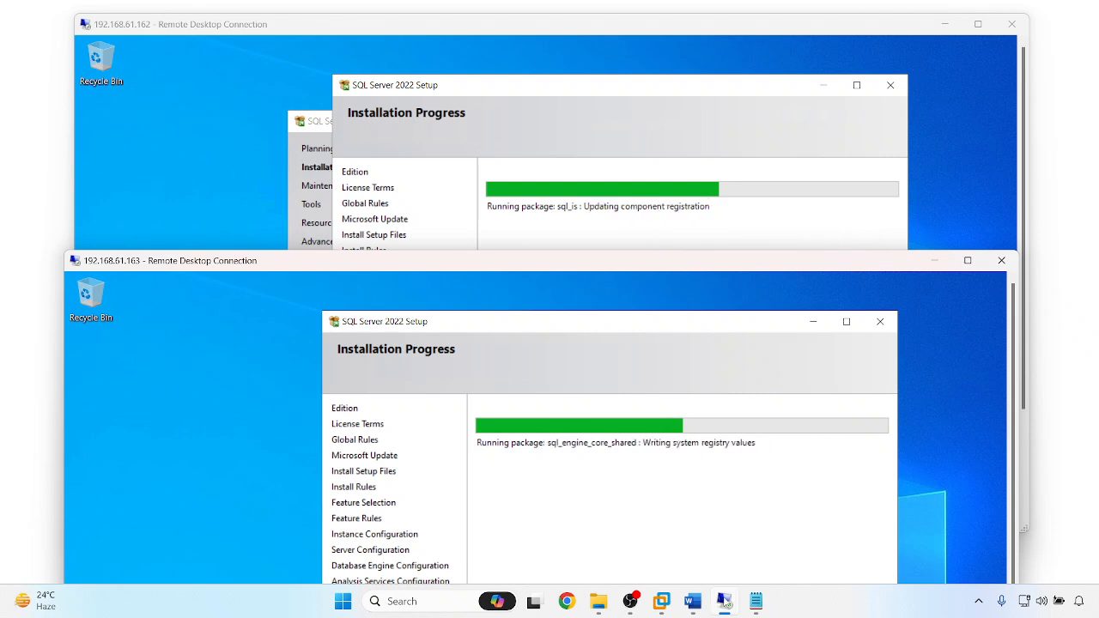
# - Bring up the 192.168.61.161 remote session full screen from the taskbar preview
pyautogui.moveTo(728, 604)
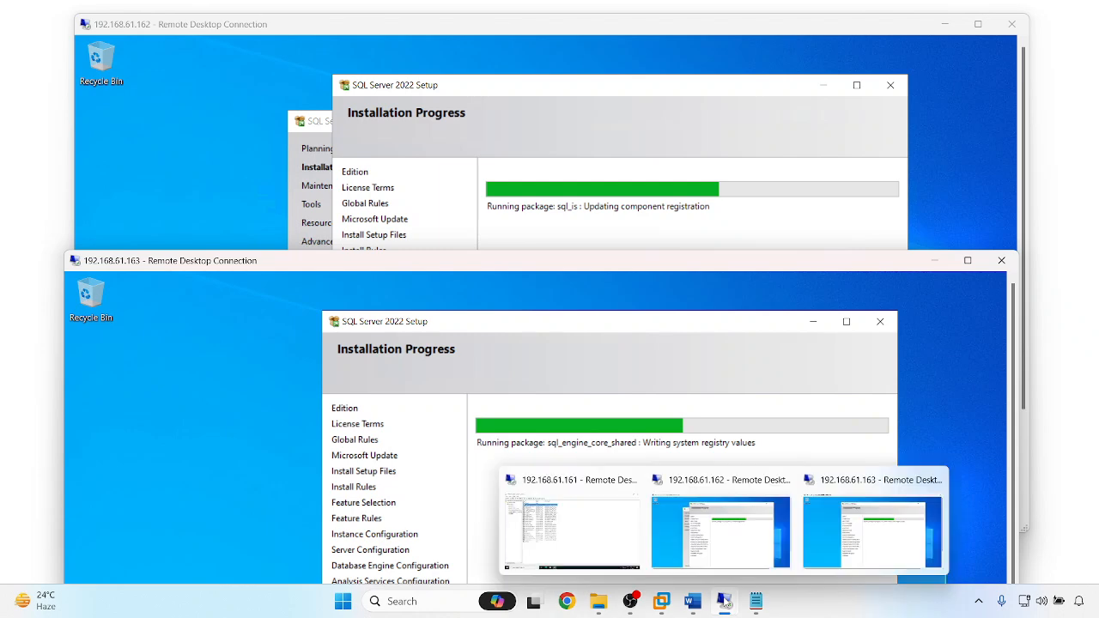
pyautogui.click(533, 475)
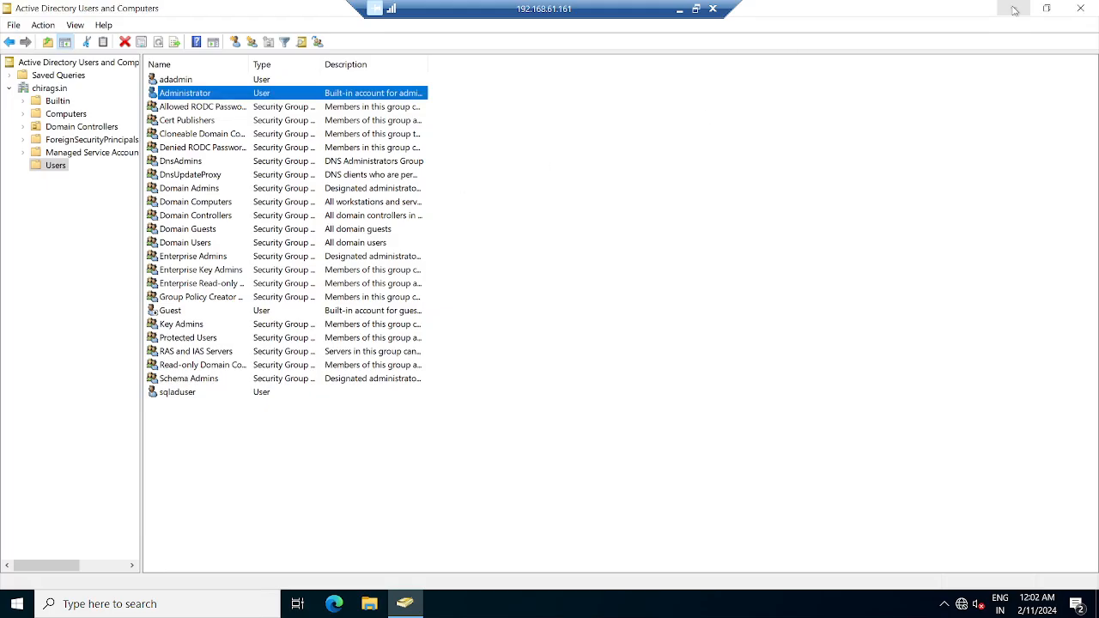
# - Check the .161 drives in This PC (C: 2.36 GB free of 19.3 GB) and open Manage
pyautogui.click(1014, 8)
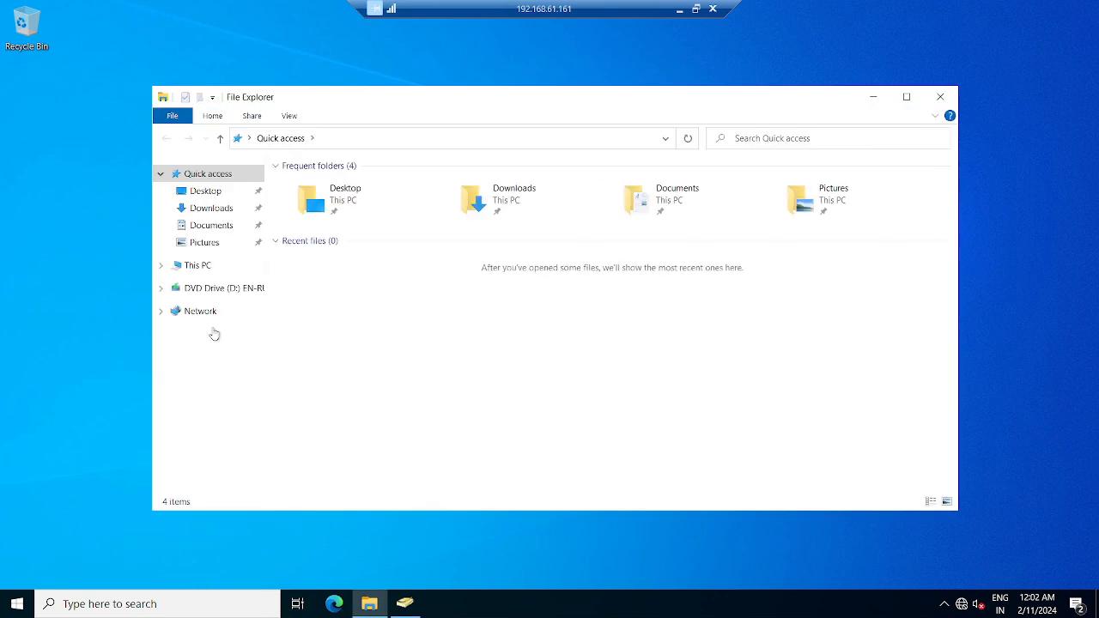
pyautogui.click(205, 266)
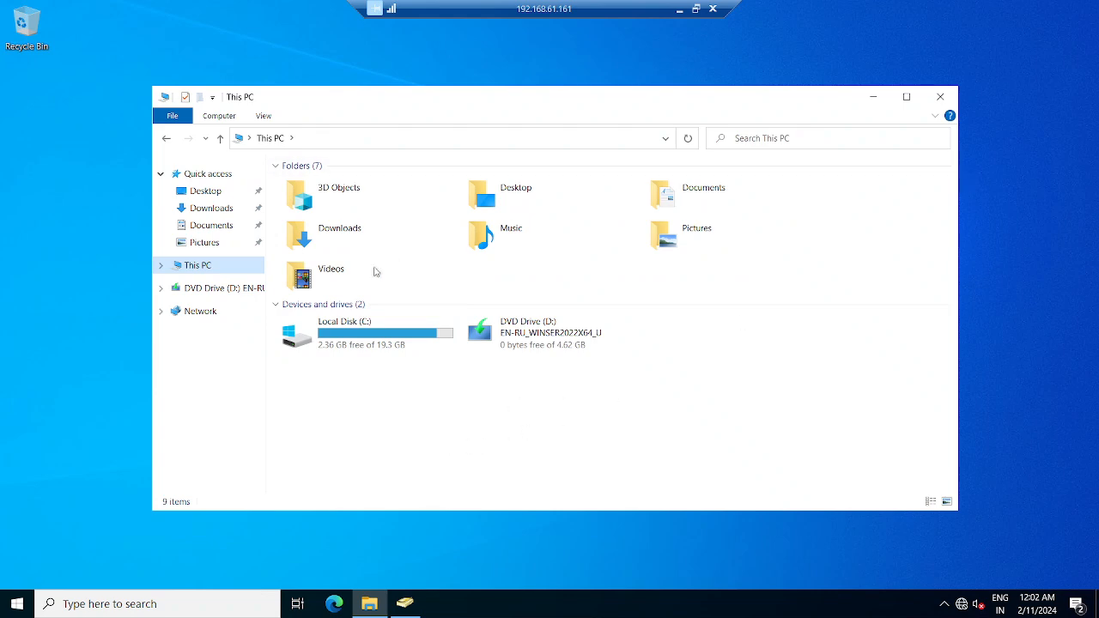
pyautogui.rightClick(197, 269)
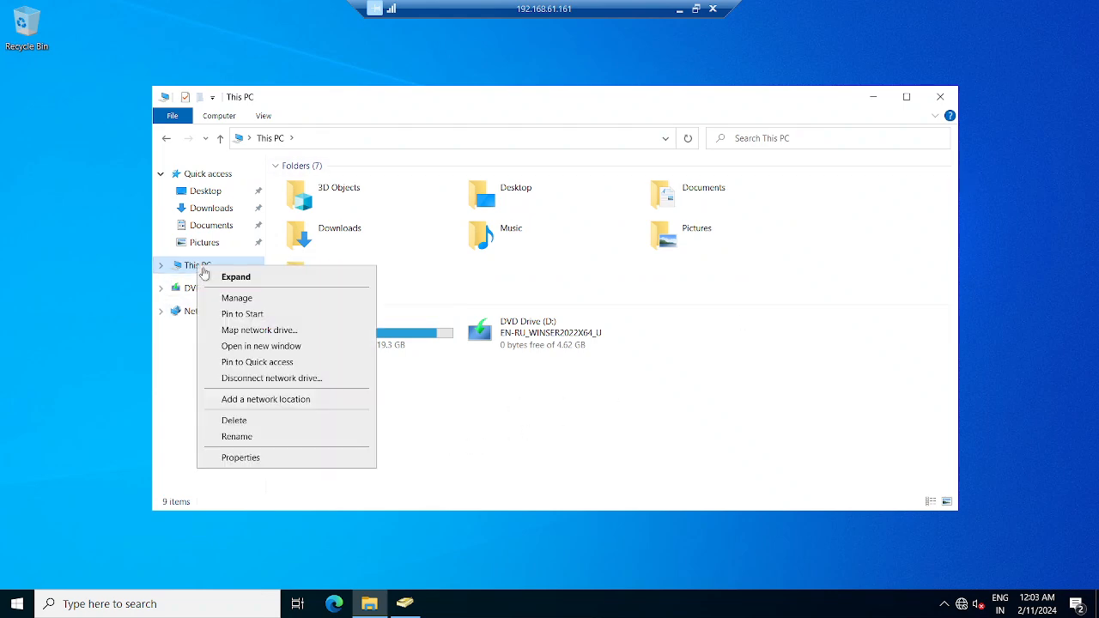
pyautogui.click(226, 297)
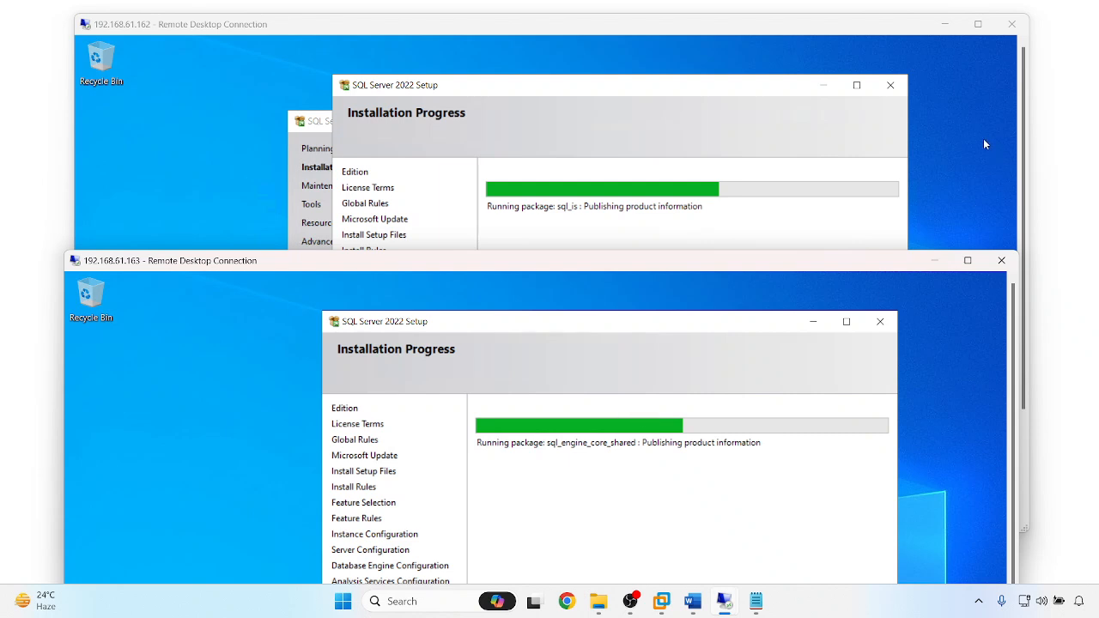
# - Maximize, then minimize the .162 session and return to the 192.168.61.161 session
pyautogui.click(977, 26)
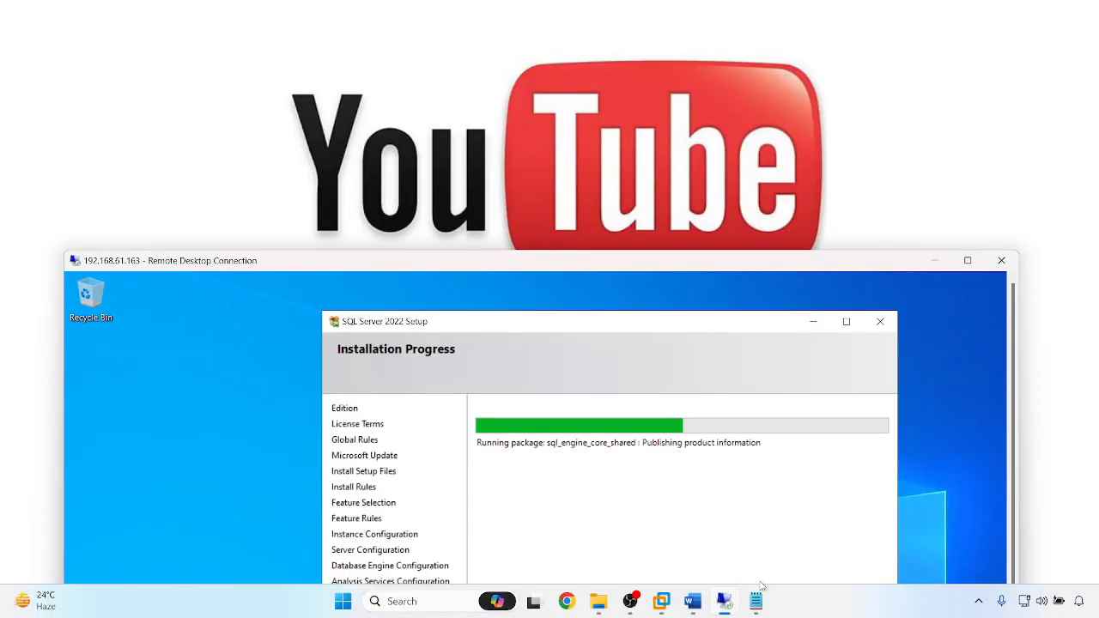
pyautogui.click(967, 260)
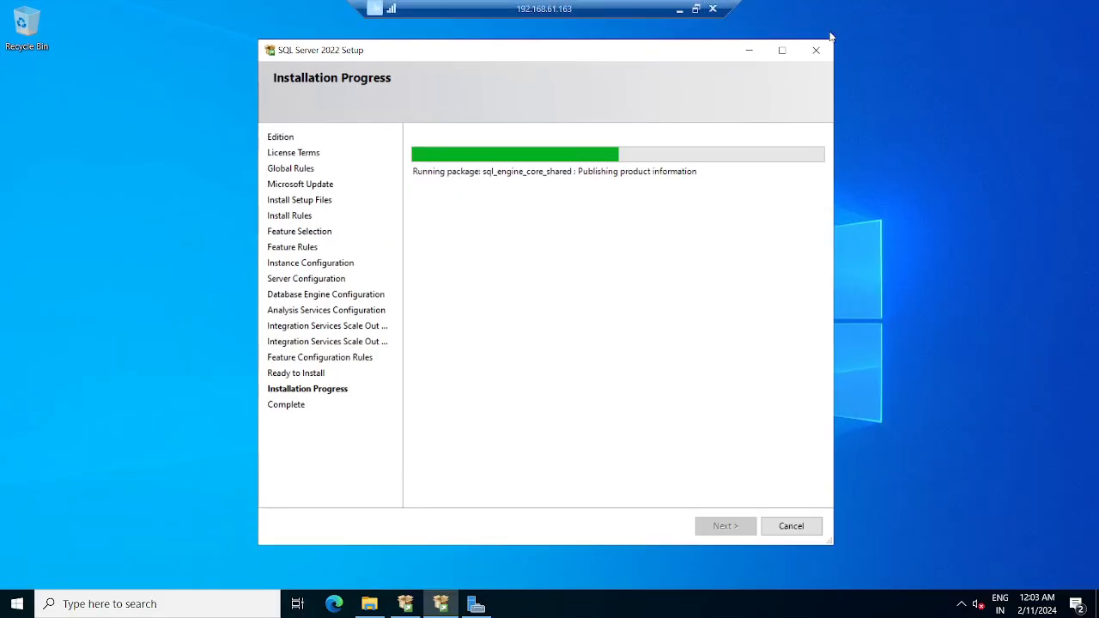
pyautogui.click(682, 10)
pyautogui.moveTo(724, 601)
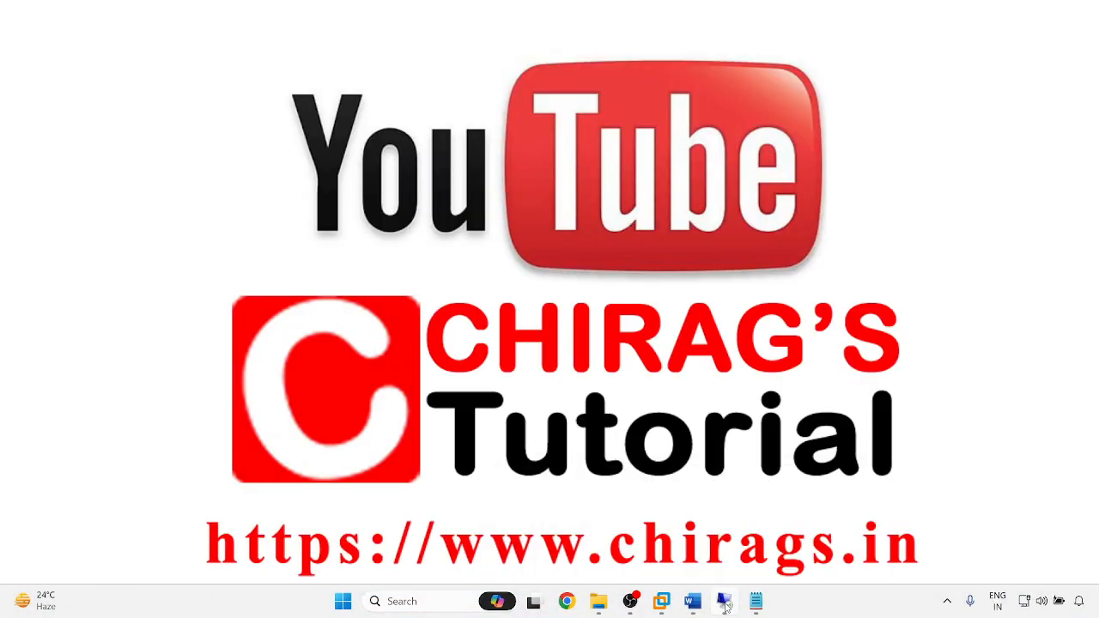
pyautogui.click(627, 524)
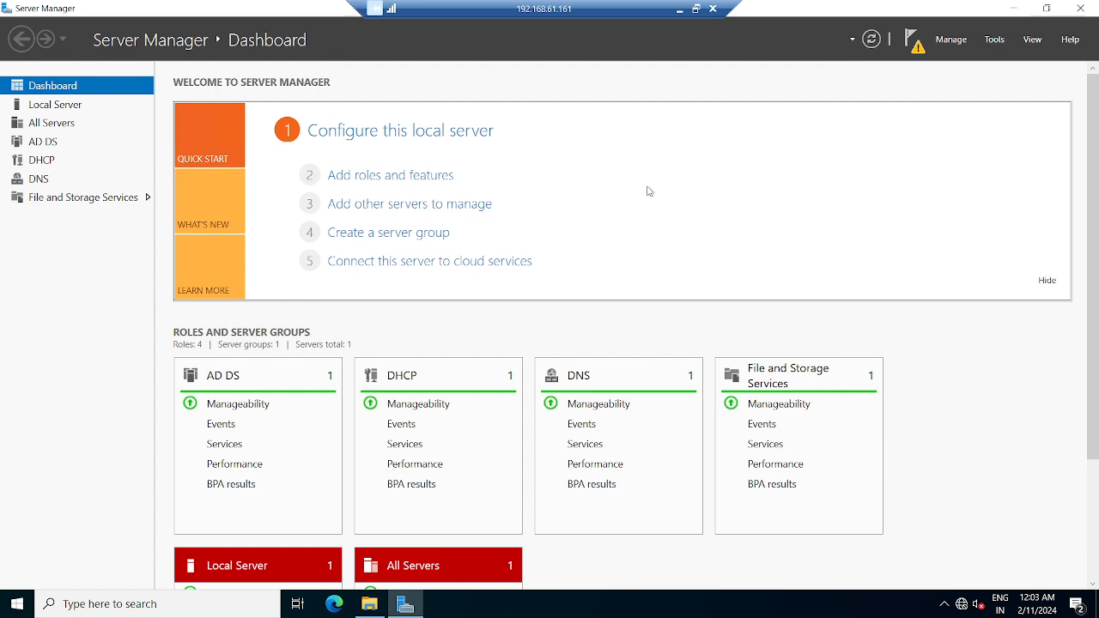
# - Open Computer Management from Server Manager Tools and show Disk Management
pyautogui.click(994, 41)
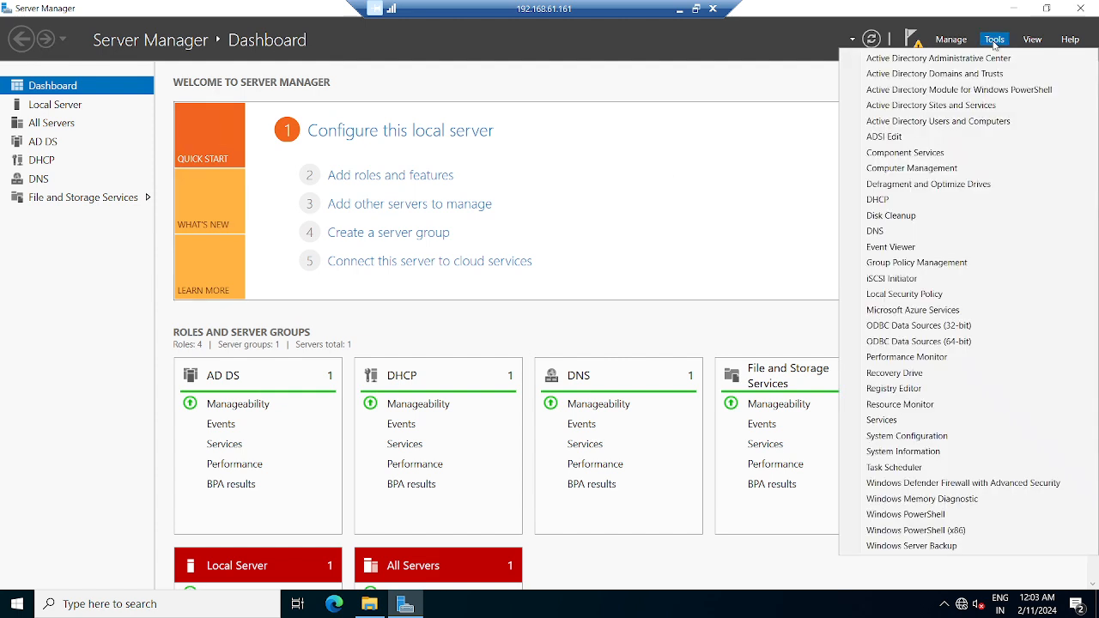
pyautogui.click(905, 168)
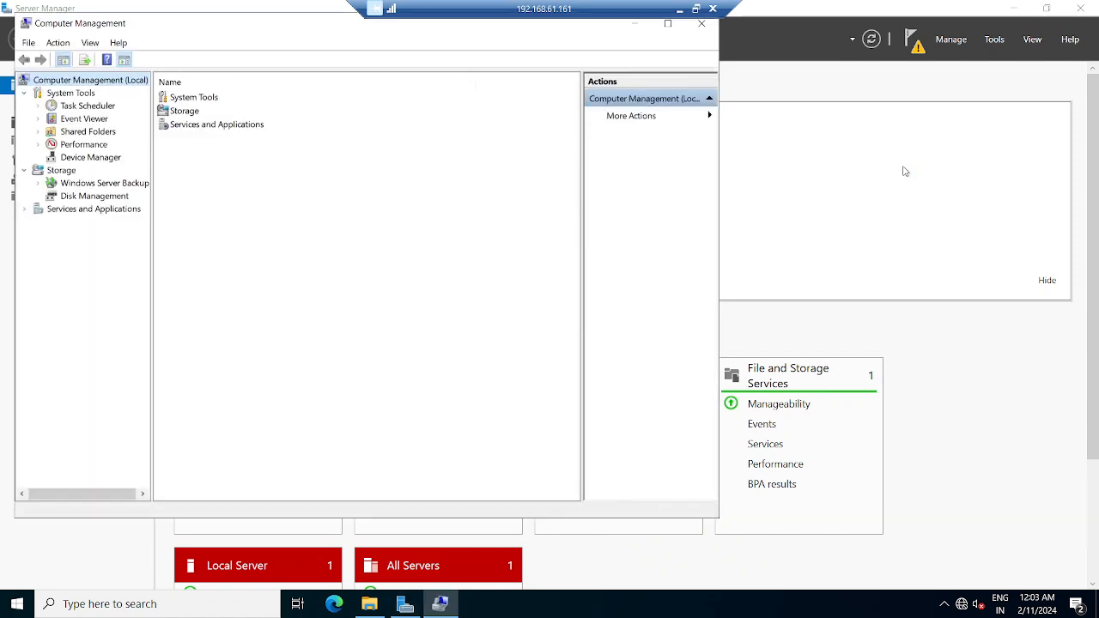
pyautogui.click(94, 199)
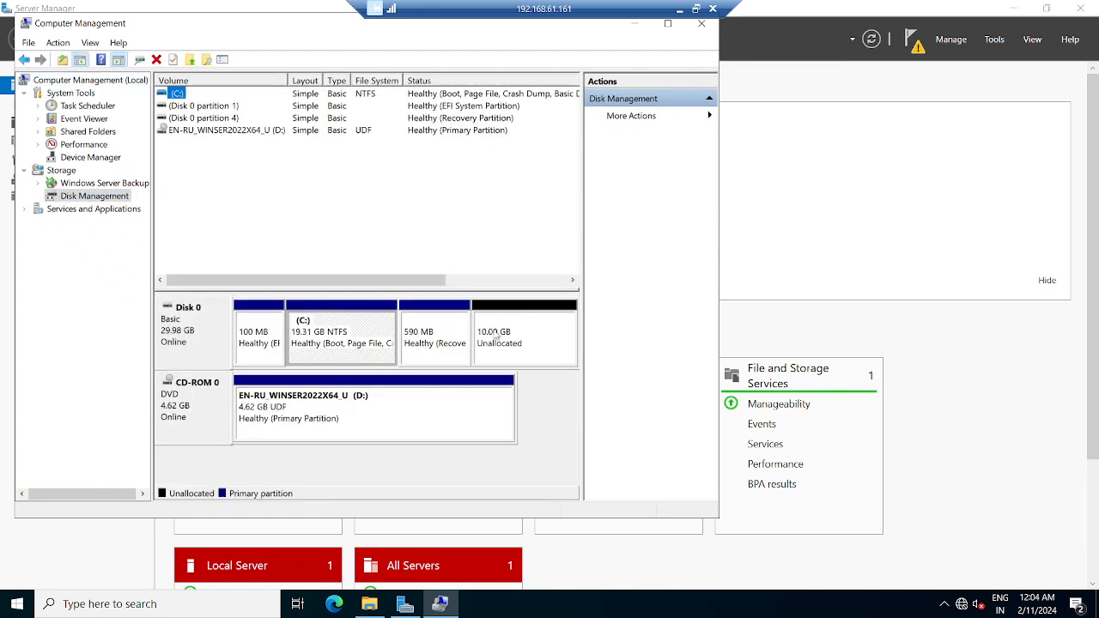
# - Create a 10240 MB simple volume on Disk 0's unallocated space, letter G, NTFS quick format
pyautogui.rightClick(500, 323)
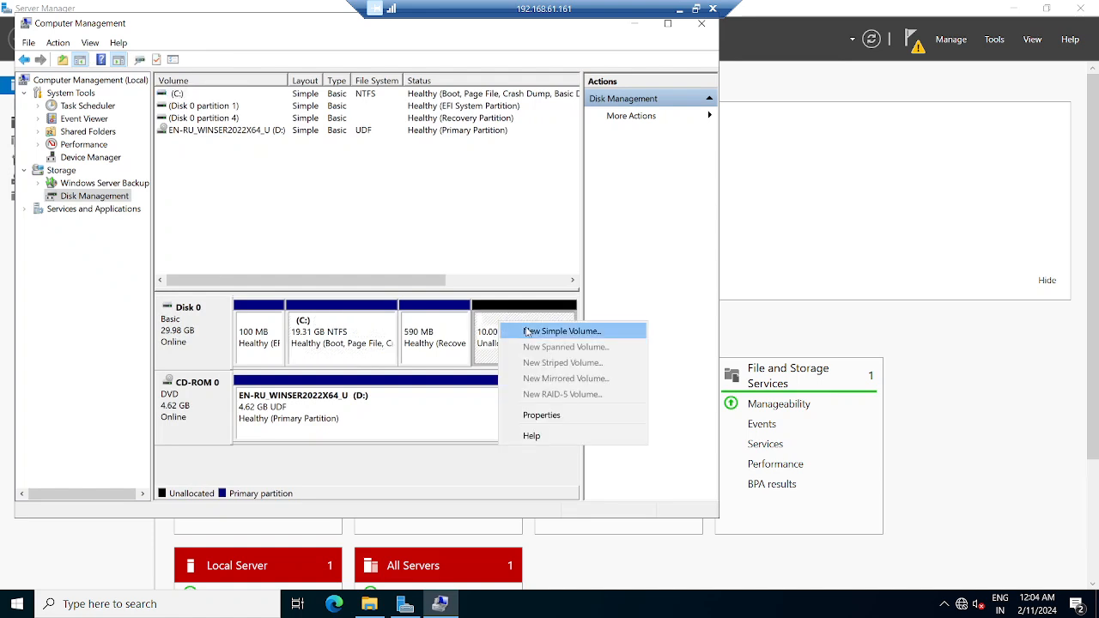
pyautogui.click(524, 330)
pyautogui.click(430, 349)
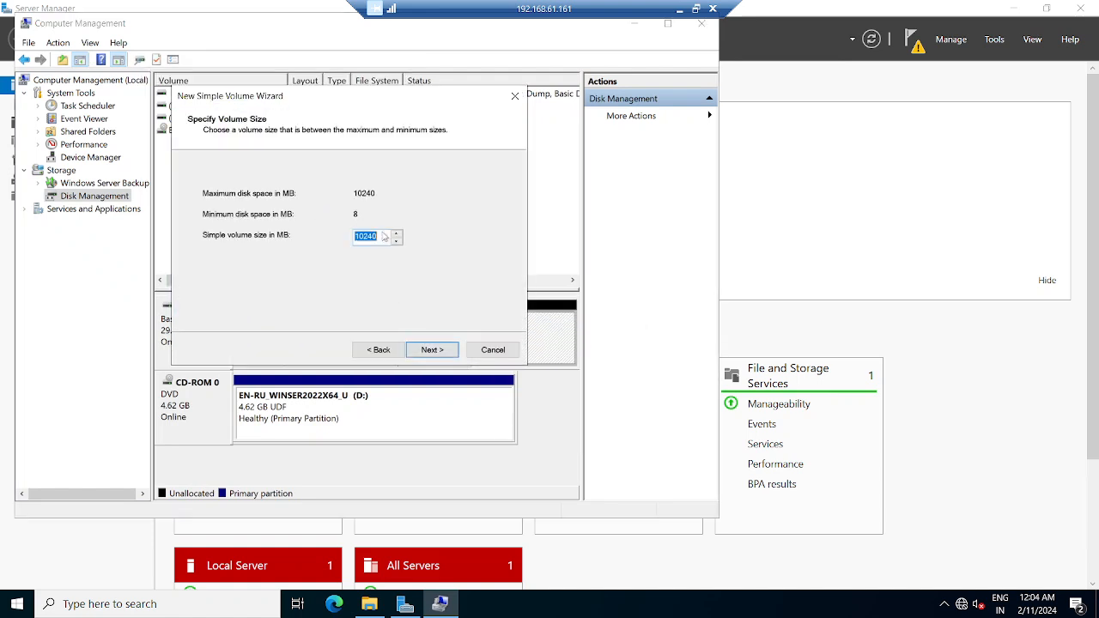
pyautogui.click(427, 344)
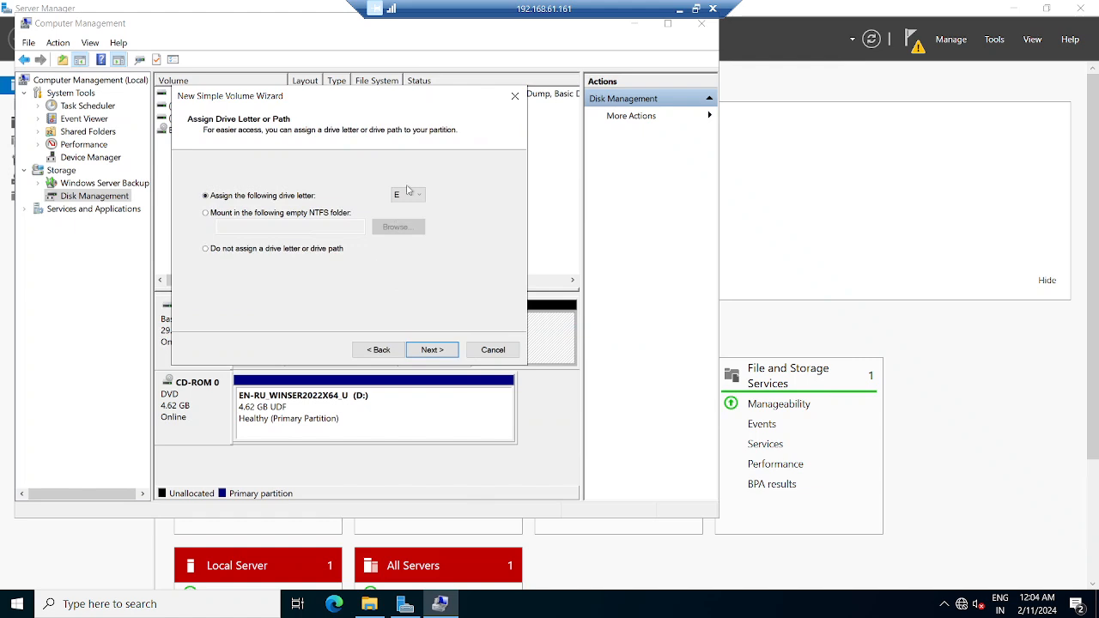
pyautogui.click(408, 195)
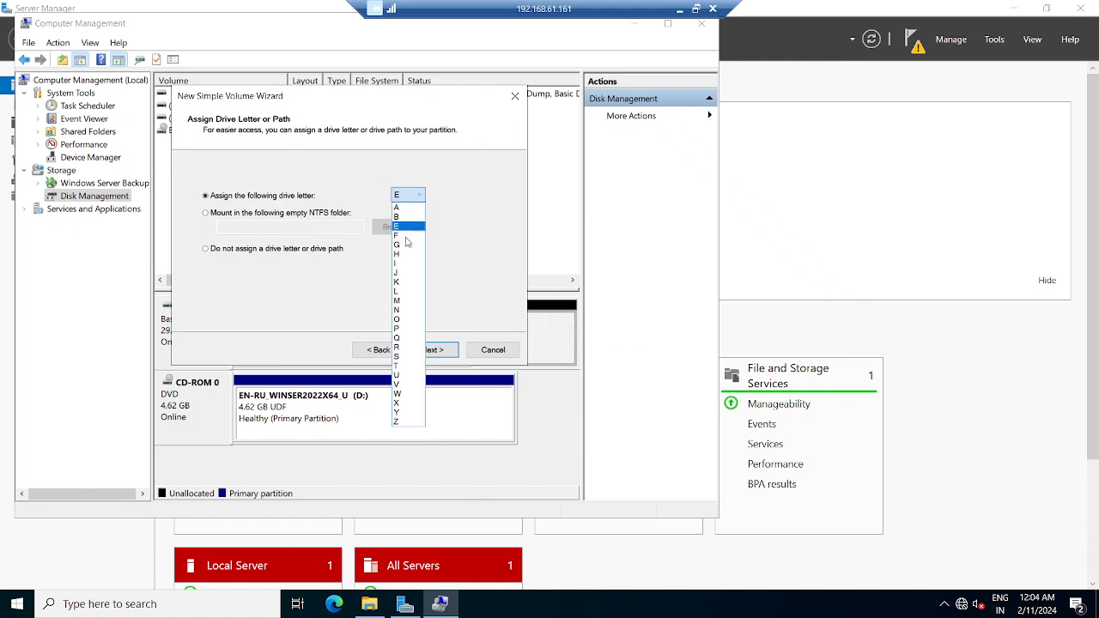
pyautogui.click(406, 244)
pyautogui.click(436, 350)
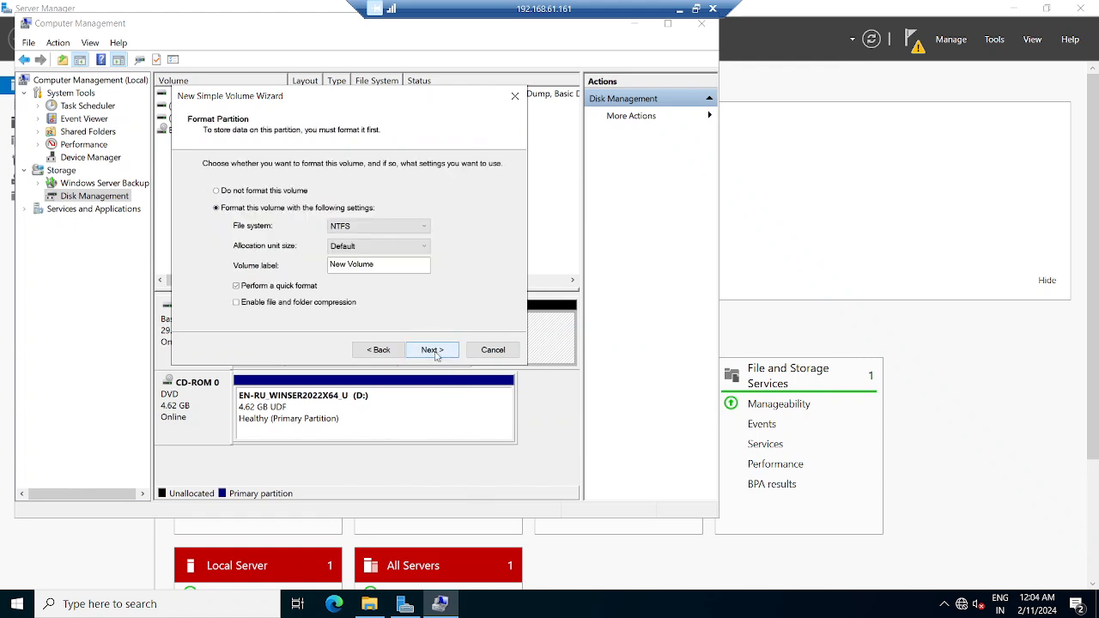
pyautogui.click(432, 349)
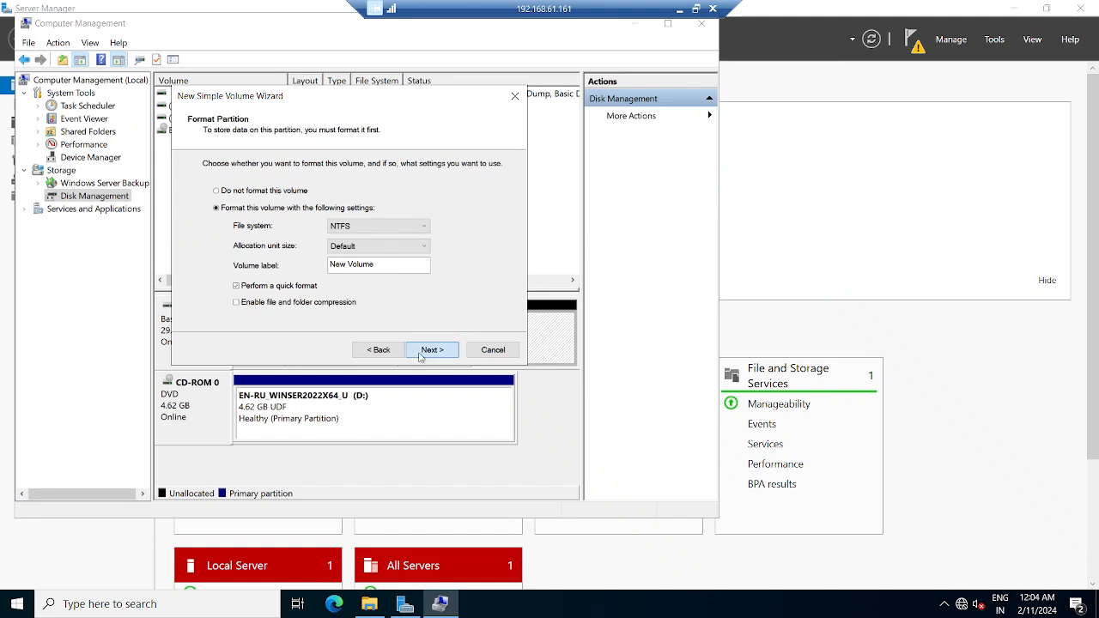
pyautogui.click(432, 349)
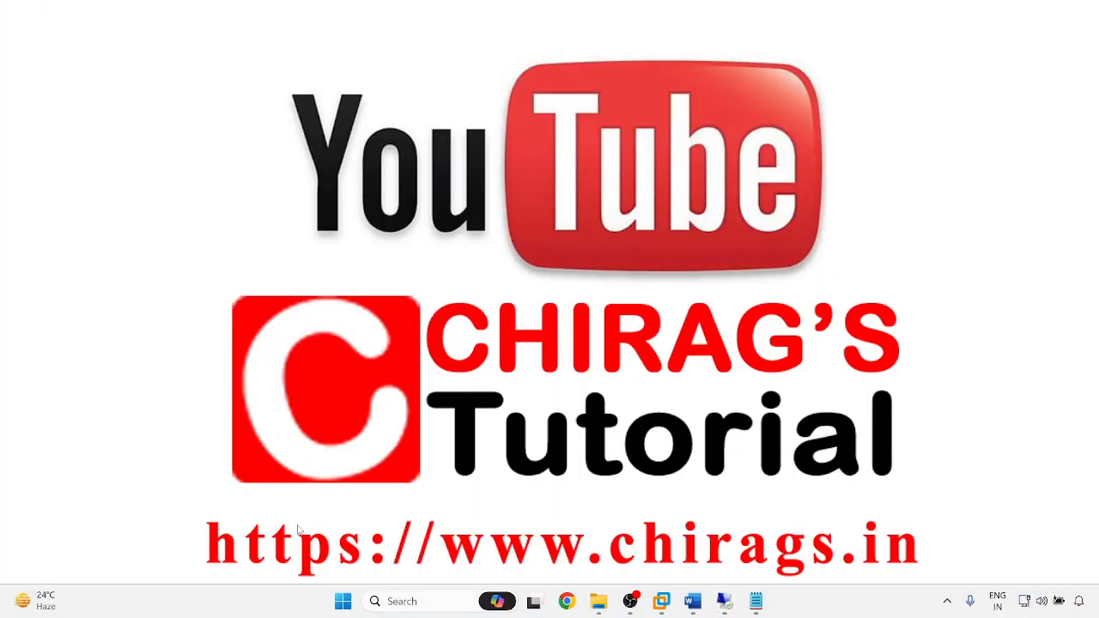
# - Run \\192.168.61.161\c$ by editing the earlier .163 path from the Run history
pyautogui.press('super+r')
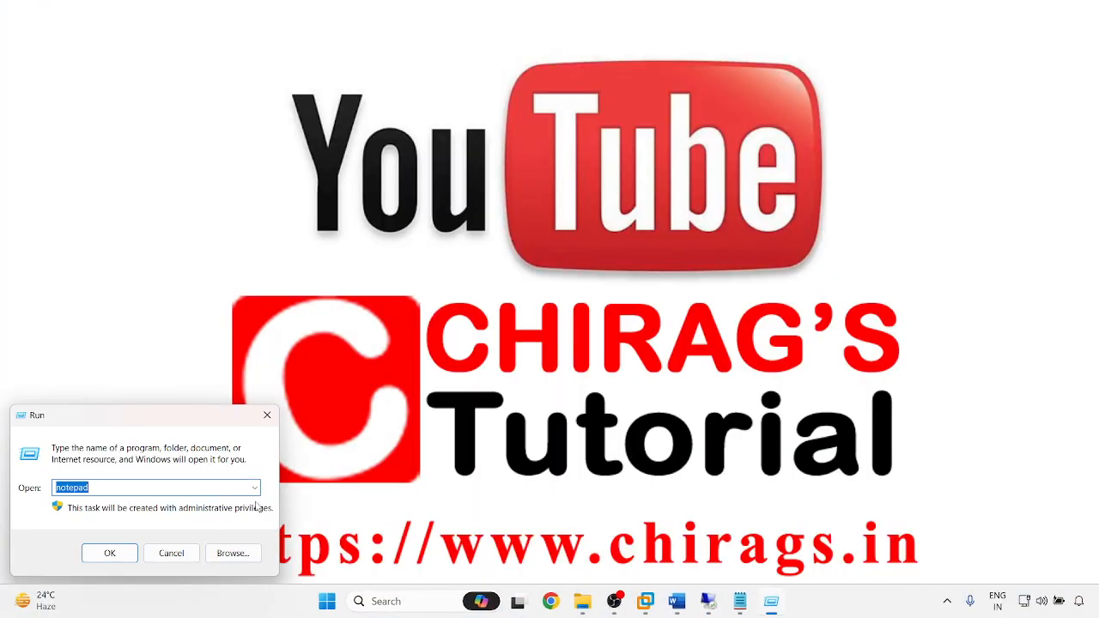
pyautogui.click(255, 490)
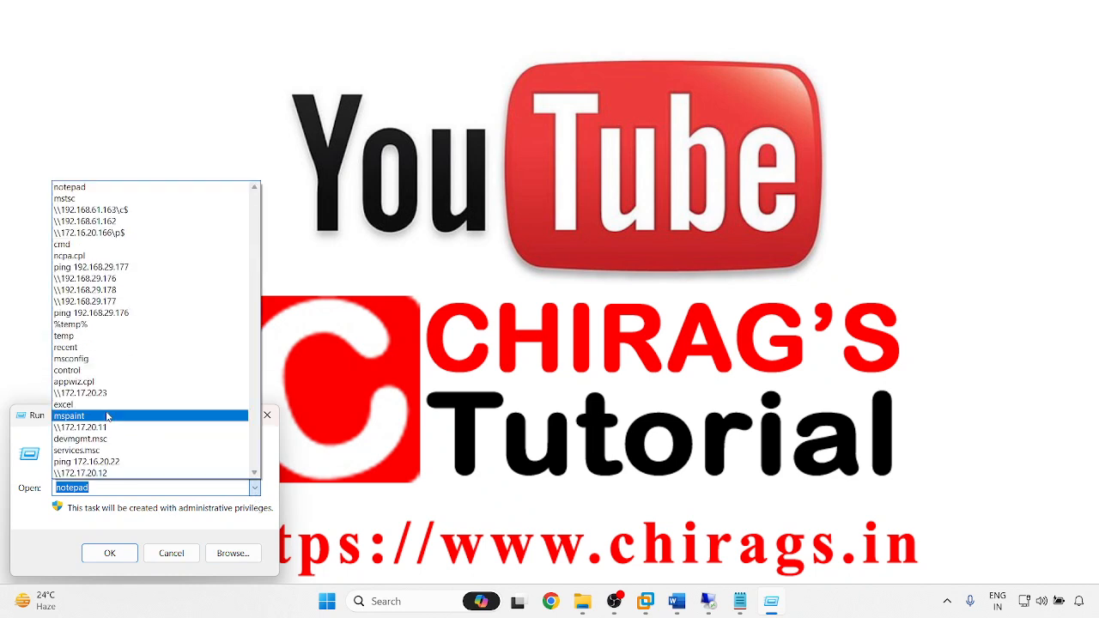
pyautogui.click(109, 218)
pyautogui.click(119, 486)
pyautogui.press('BackSpace')
pyautogui.write('192.168.61.161\\c$')
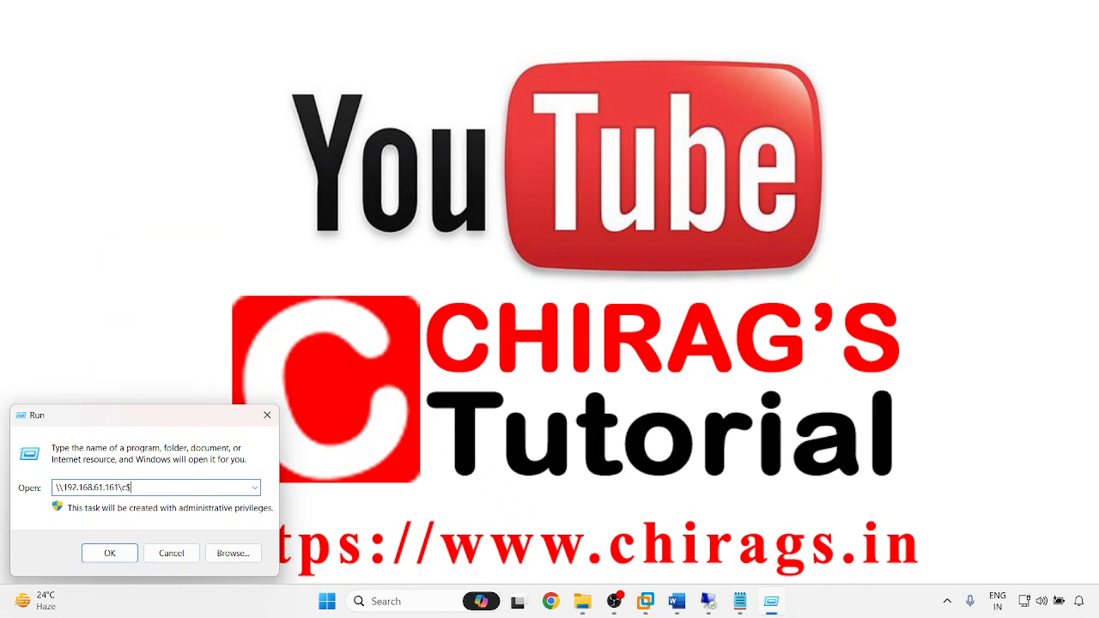
pyautogui.press('Return')
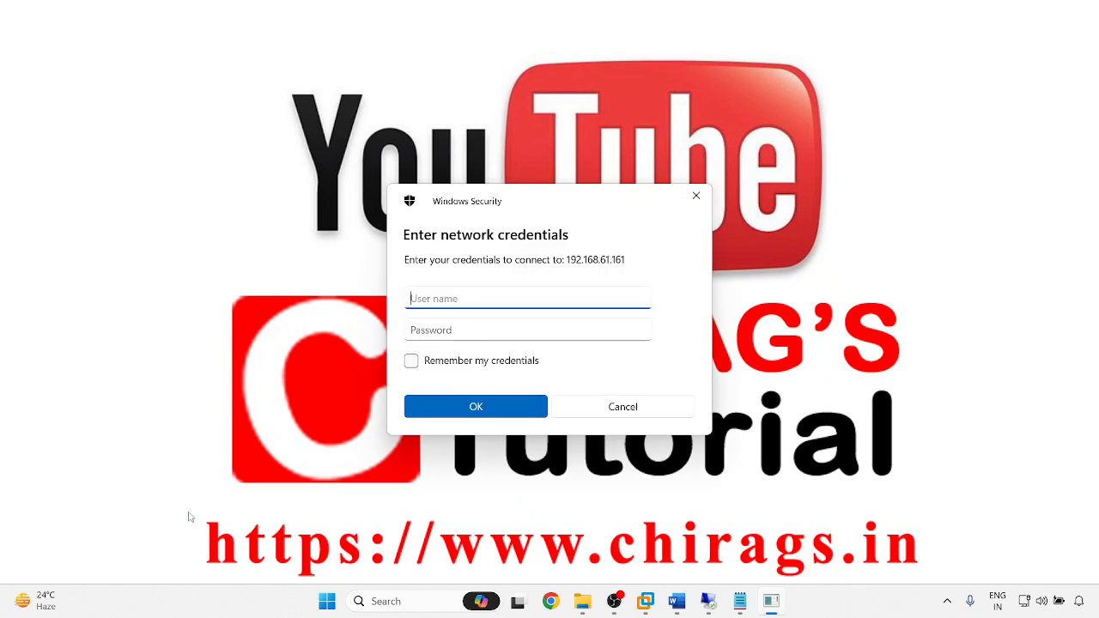
# - Enter the domain admin username and password to access the share
pyautogui.write('CHIRAGS\\adadmin')
pyautogui.press('Tab')
pyautogui.write('admin@123')
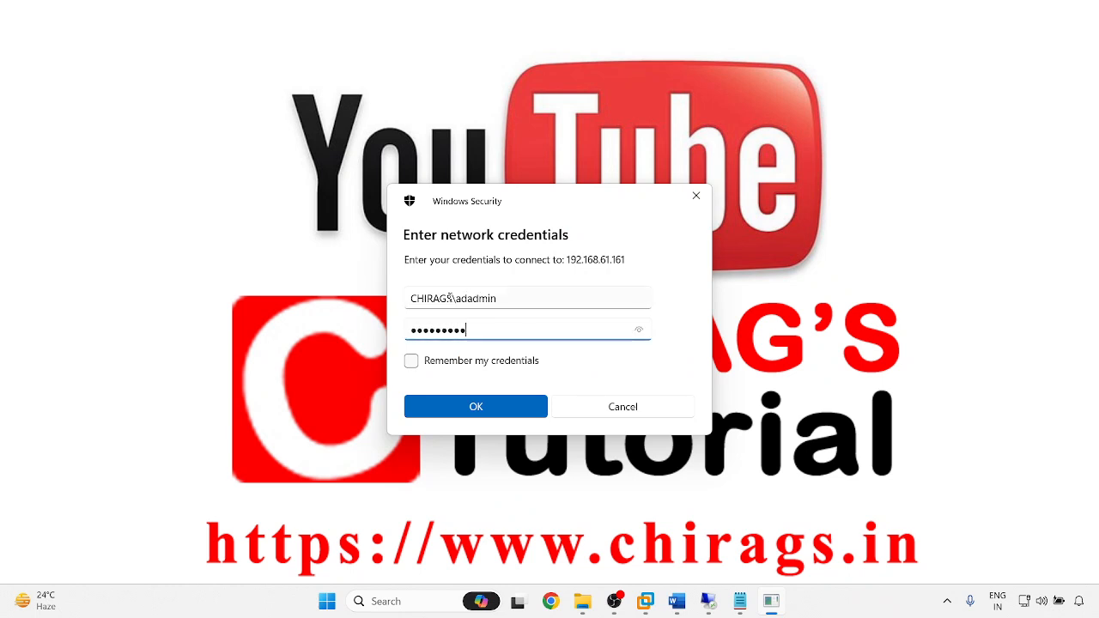
pyautogui.press('Return')
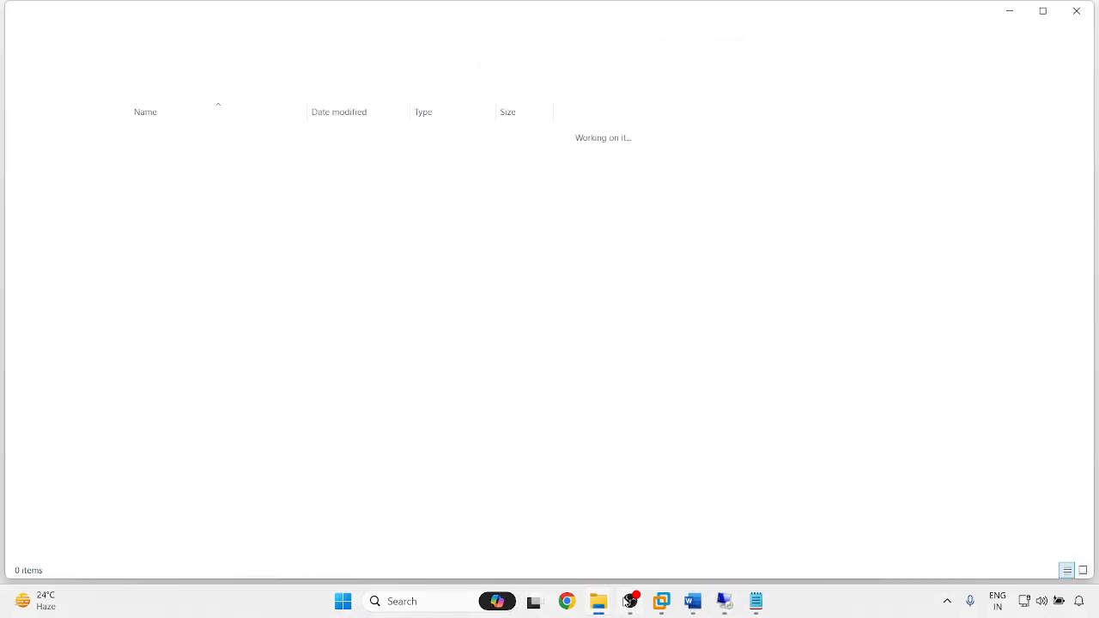
# - Copy SSMS-Setup-ENU.exe from D:\iso and paste it into the \\192.168.61.161\f$ share
pyautogui.moveTo(603, 606)
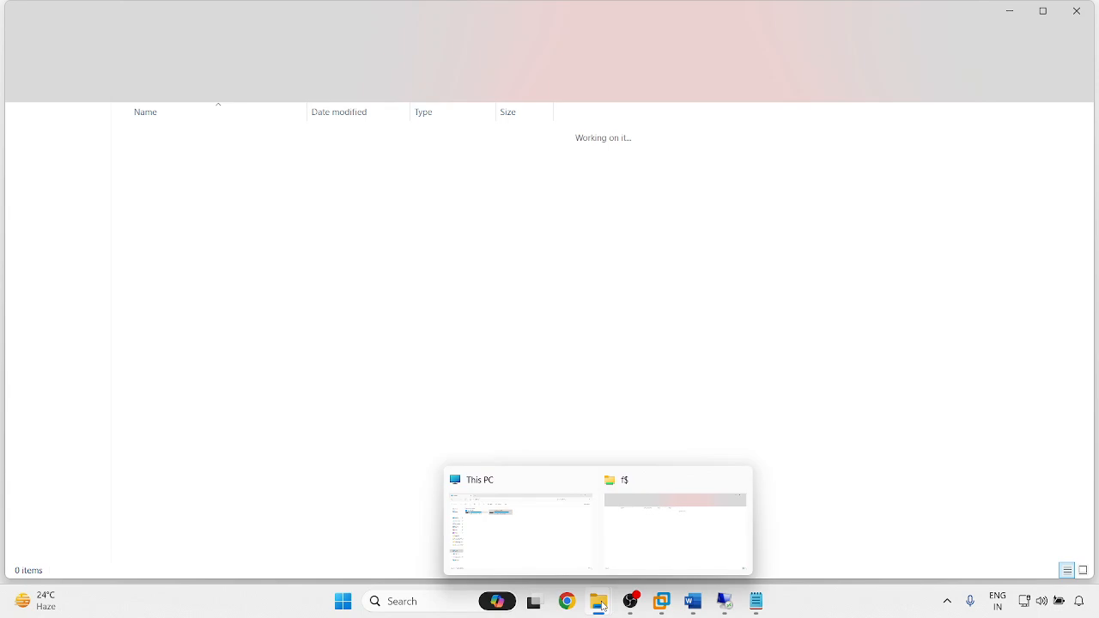
pyautogui.click(493, 545)
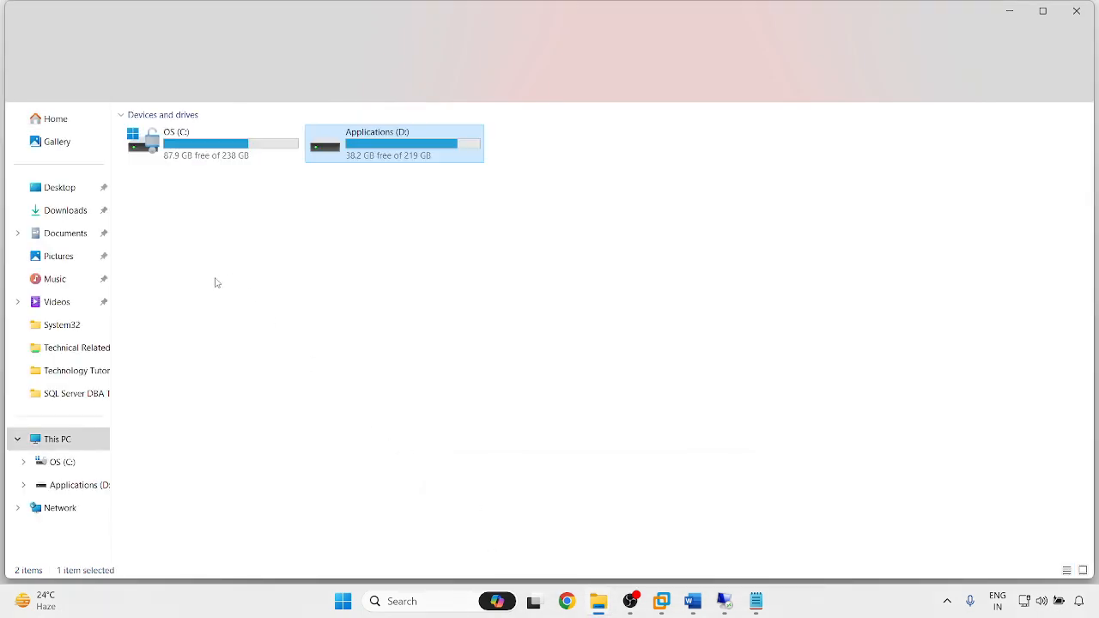
pyautogui.press('Return')
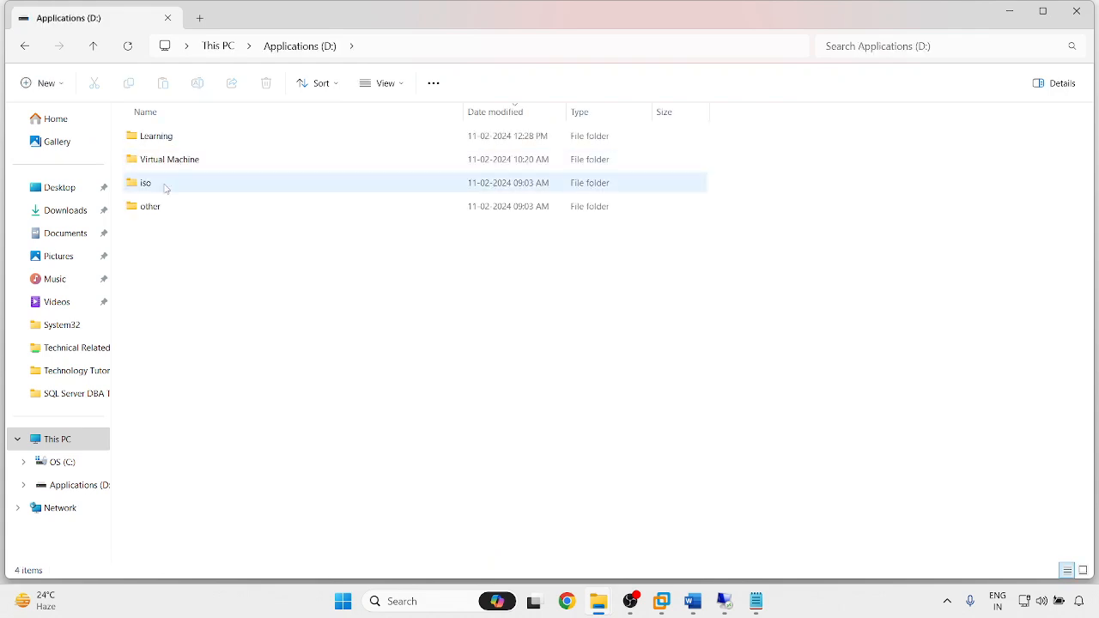
pyautogui.click(155, 191)
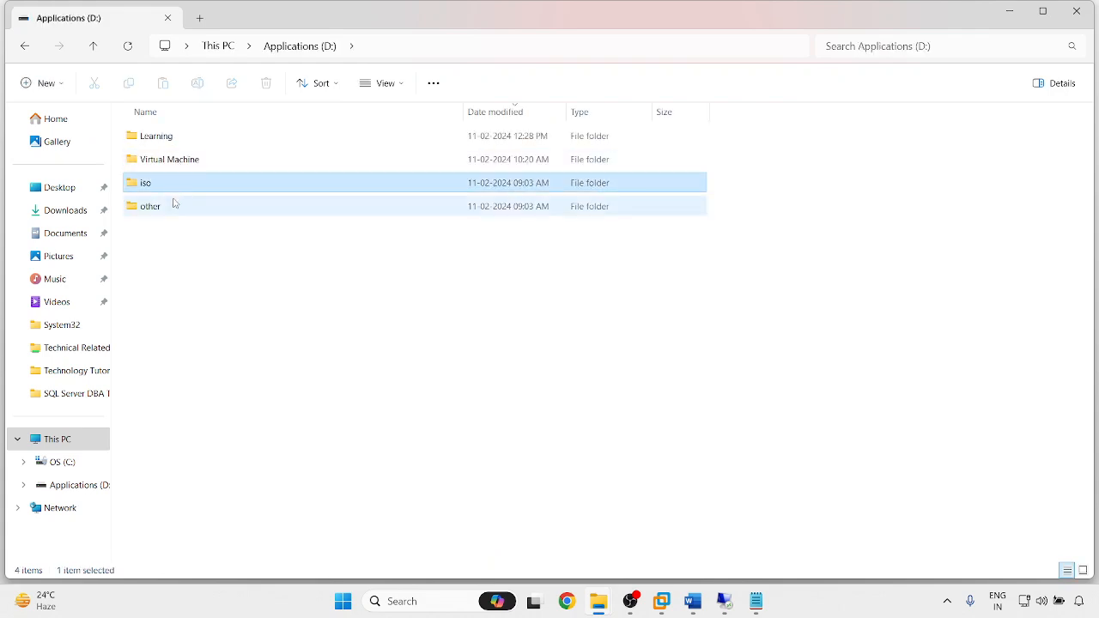
pyautogui.press('Return')
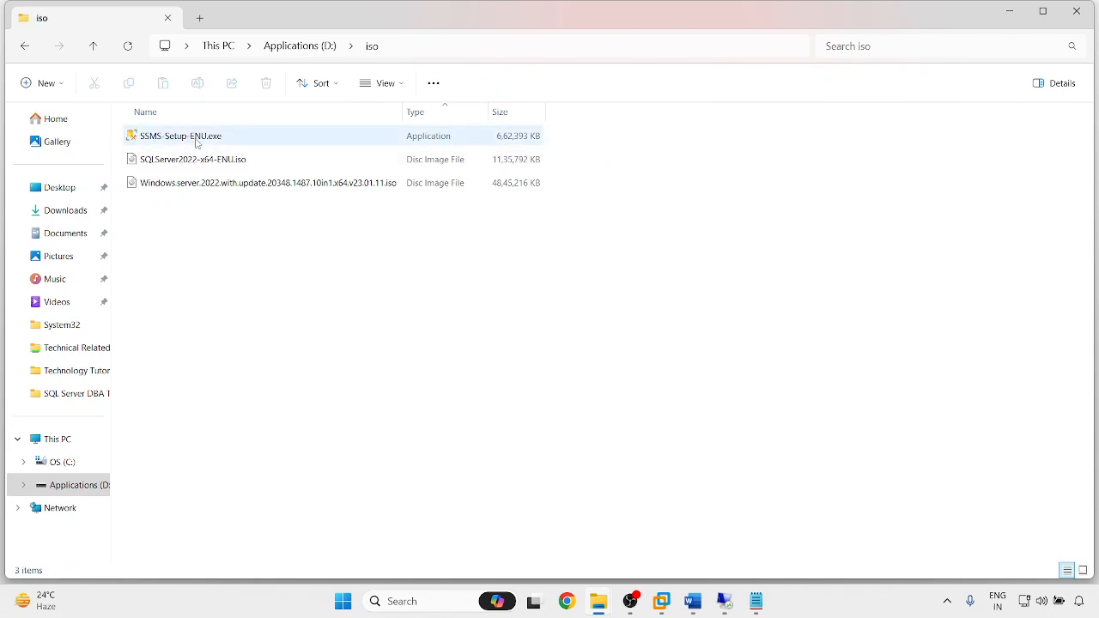
pyautogui.click(192, 141)
pyautogui.press('Return')
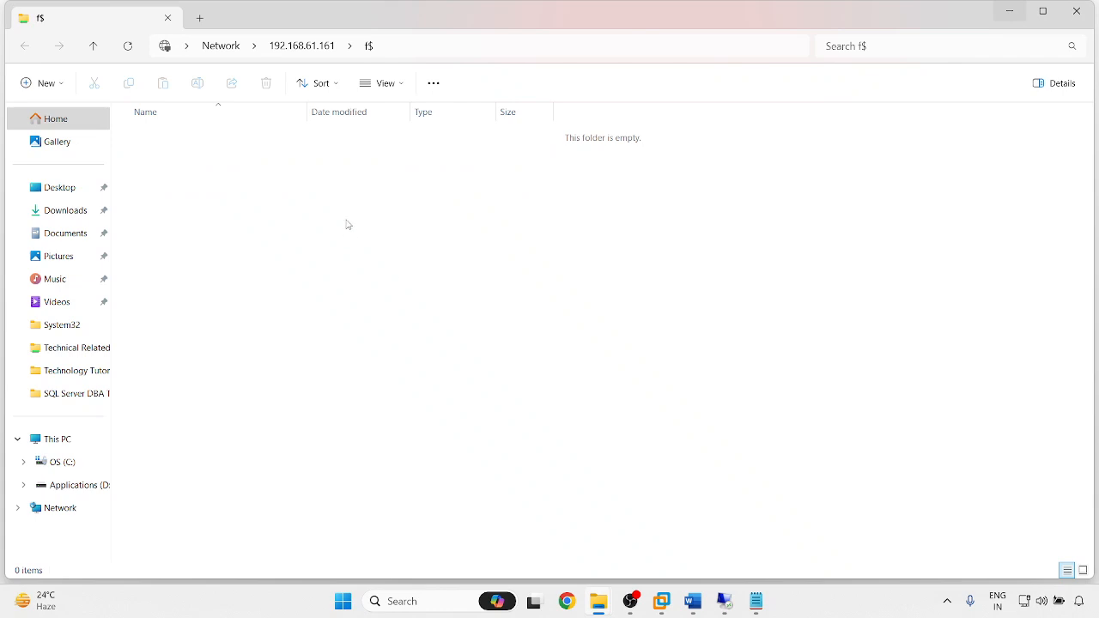
pyautogui.rightClick(414, 254)
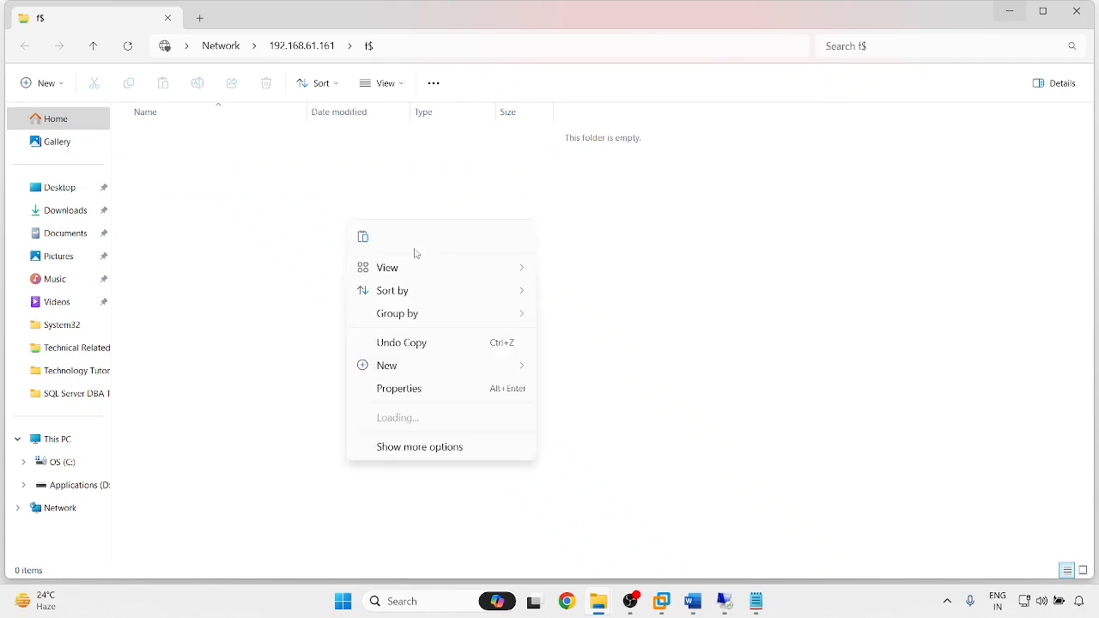
pyautogui.click(361, 237)
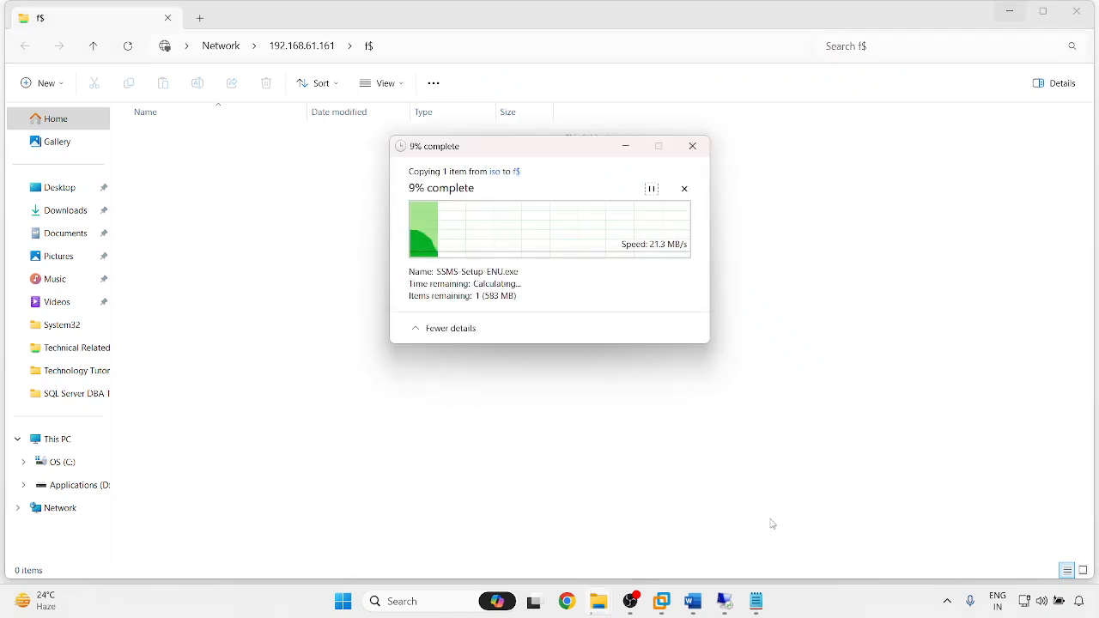
# - Glance at the .162 and .163 sessions, then bring up the 192.168.61.161 session
pyautogui.moveTo(724, 601)
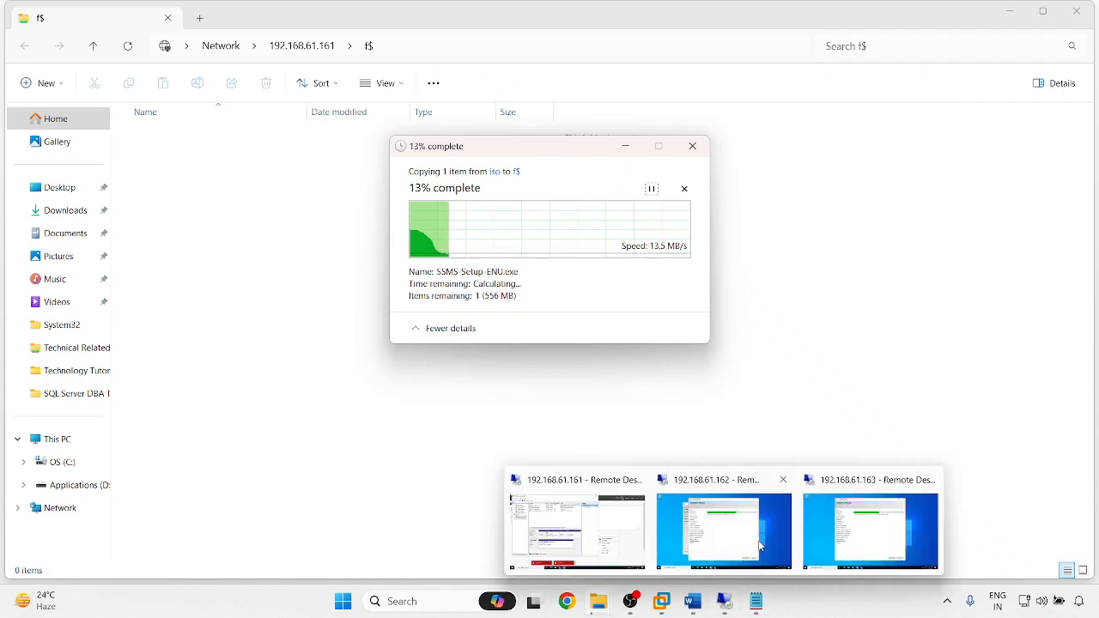
pyautogui.click(716, 539)
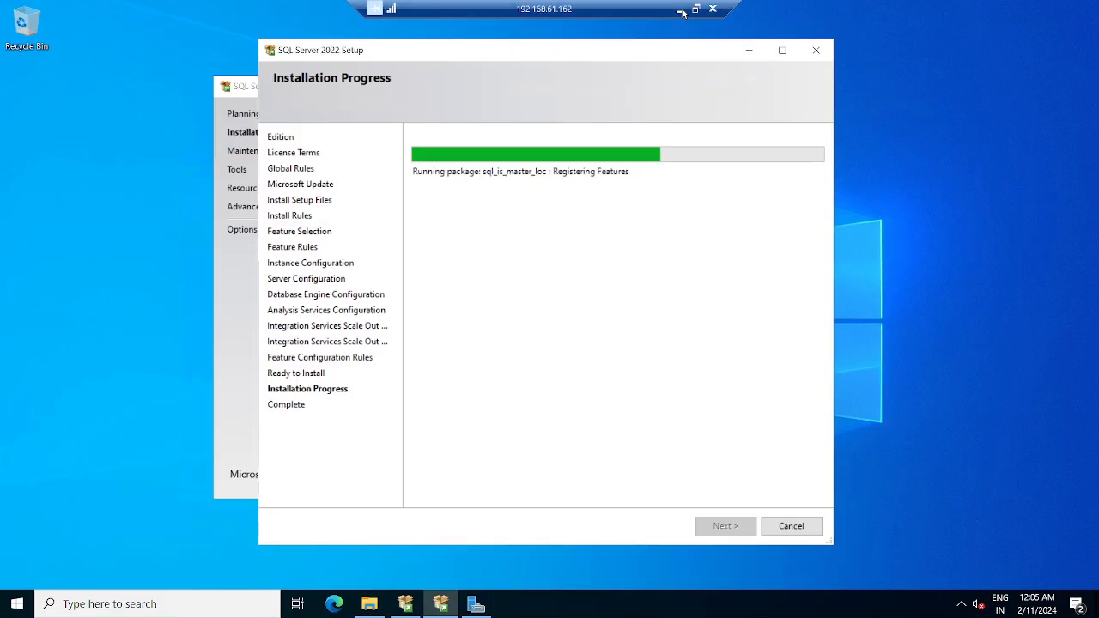
pyautogui.click(682, 10)
pyautogui.moveTo(724, 601)
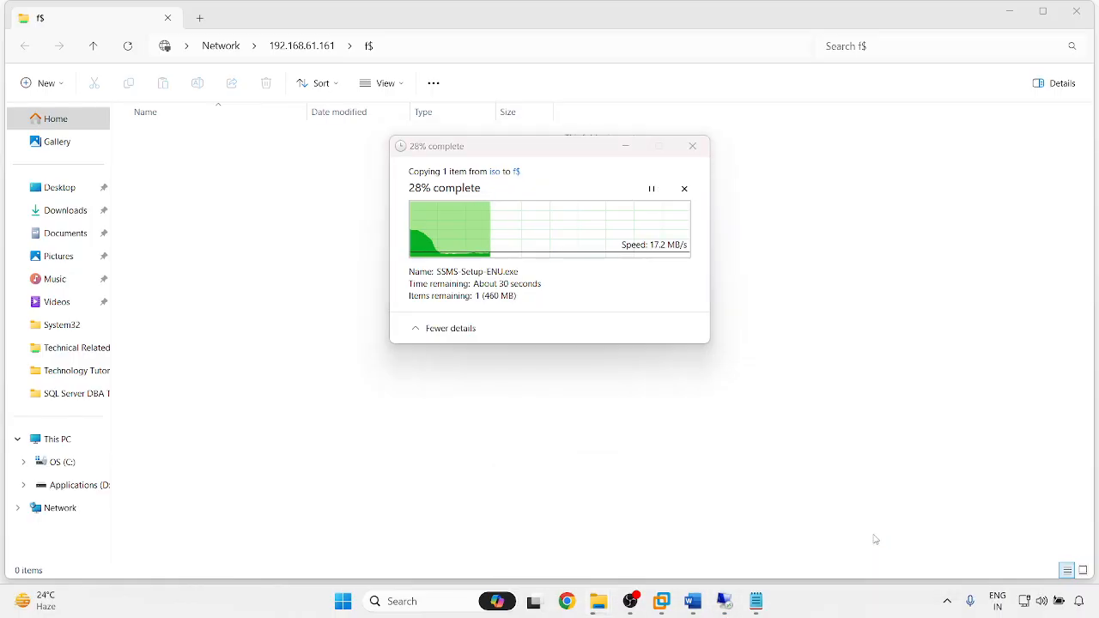
pyautogui.click(577, 541)
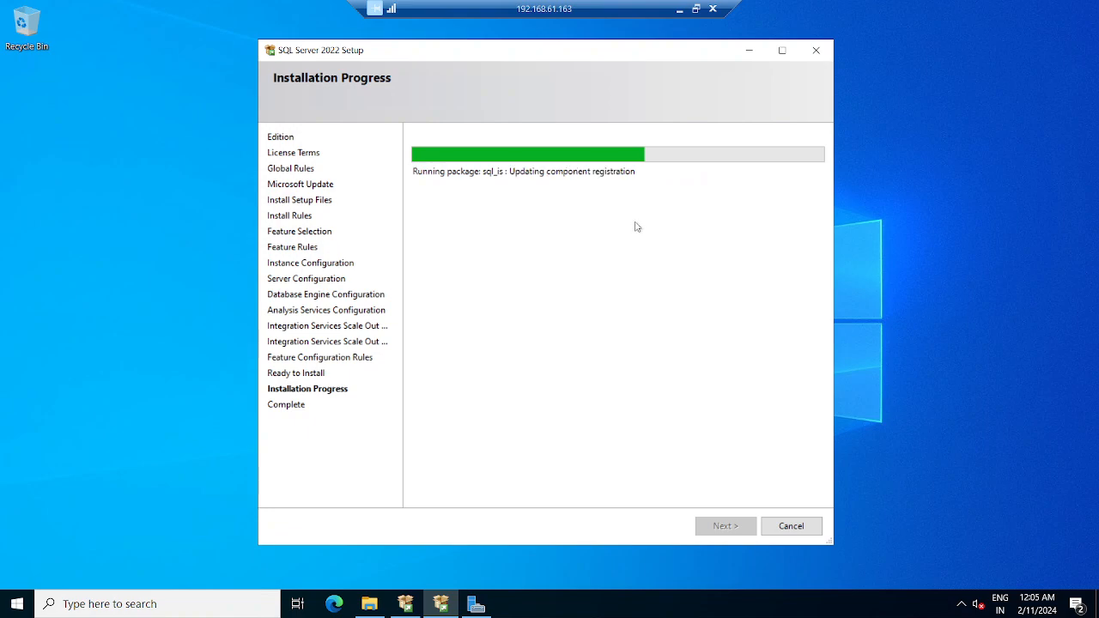
pyautogui.click(678, 10)
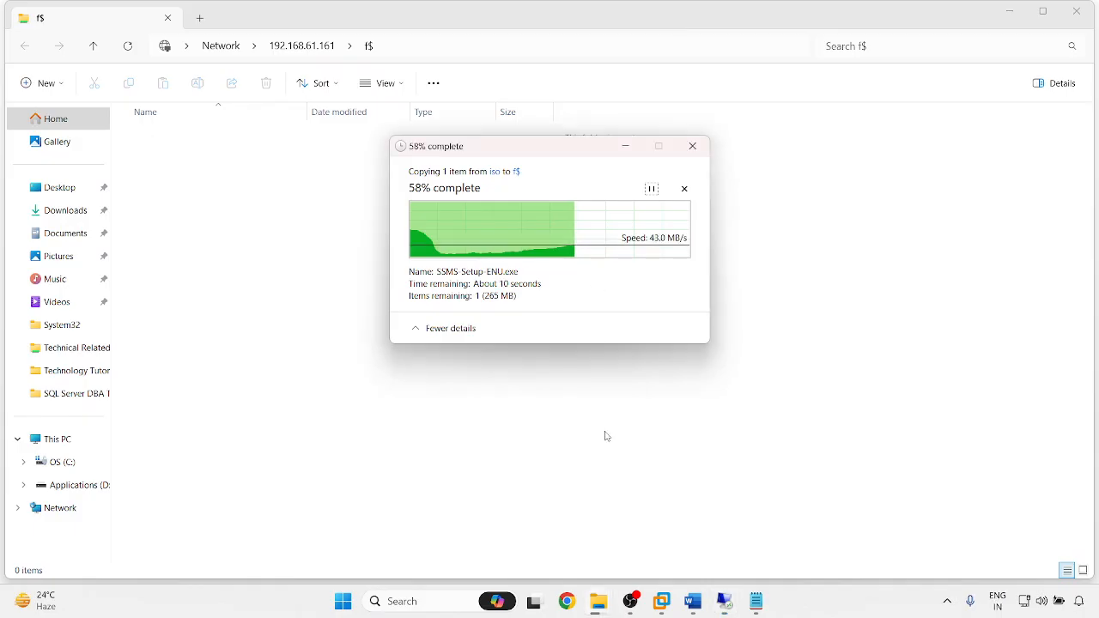
pyautogui.moveTo(723, 606)
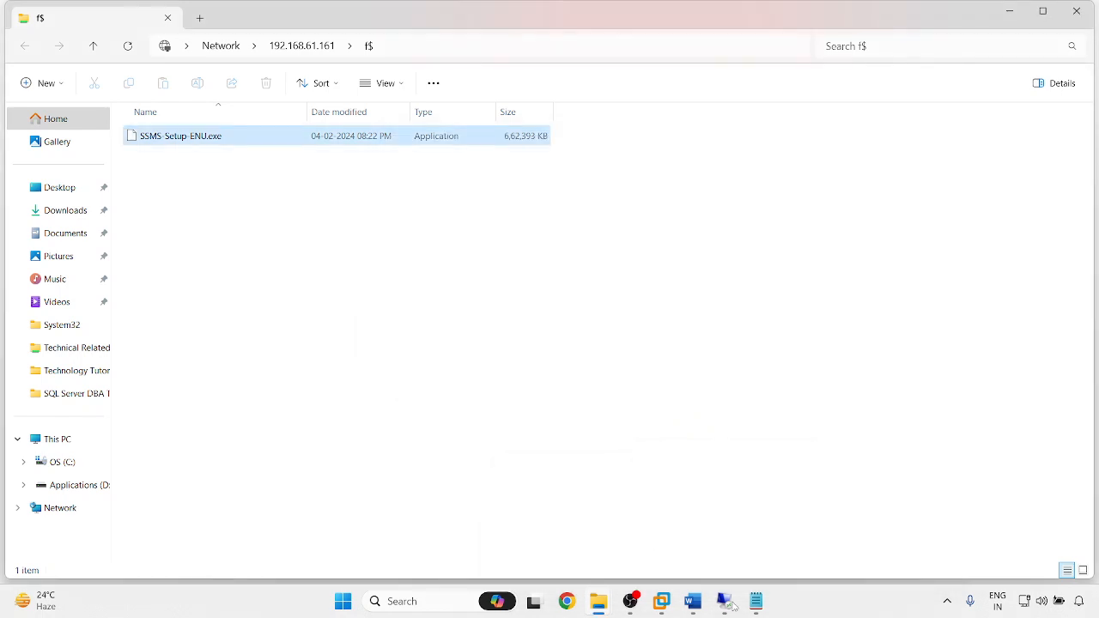
pyautogui.click(626, 535)
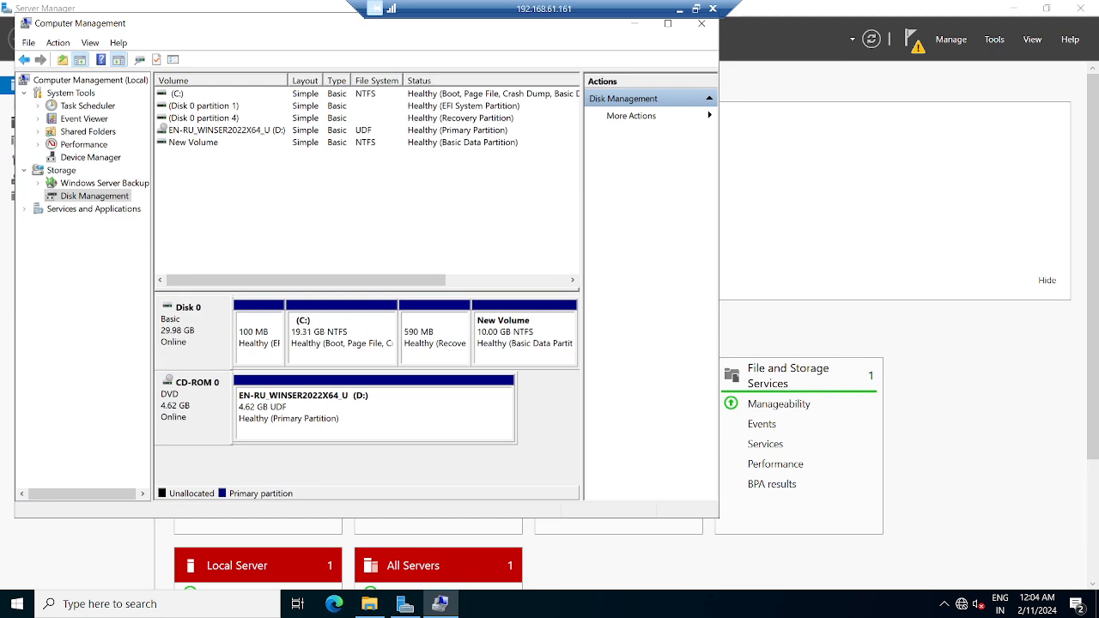
# - Close Computer Management and open New Volume (F:) to the SSMS-Setup-ENU installer's context menu
pyautogui.click(697, 9)
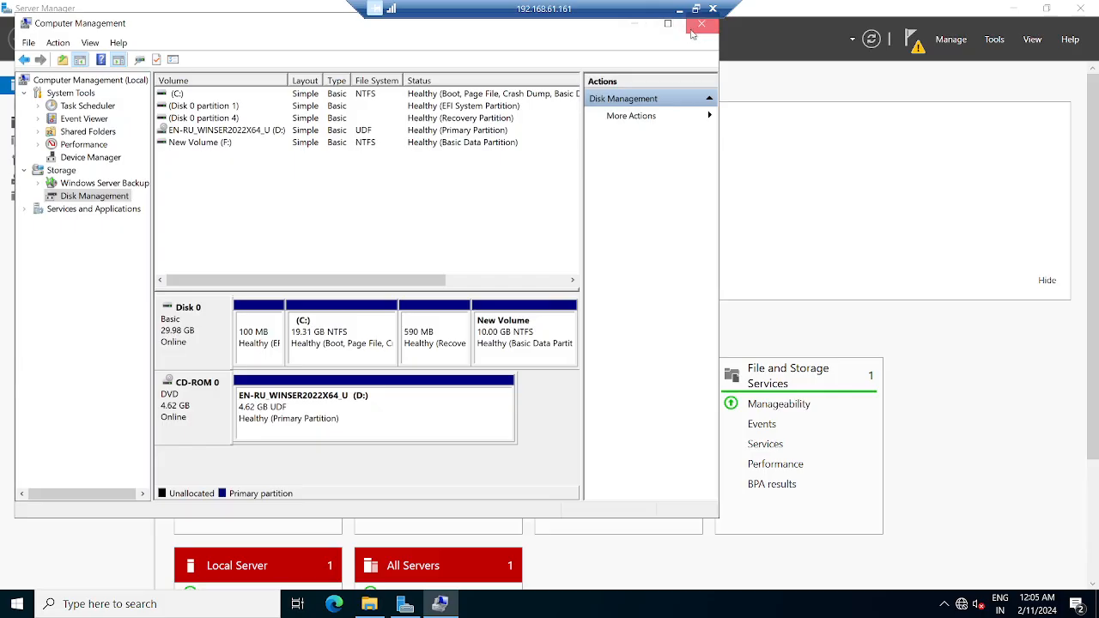
pyautogui.click(704, 24)
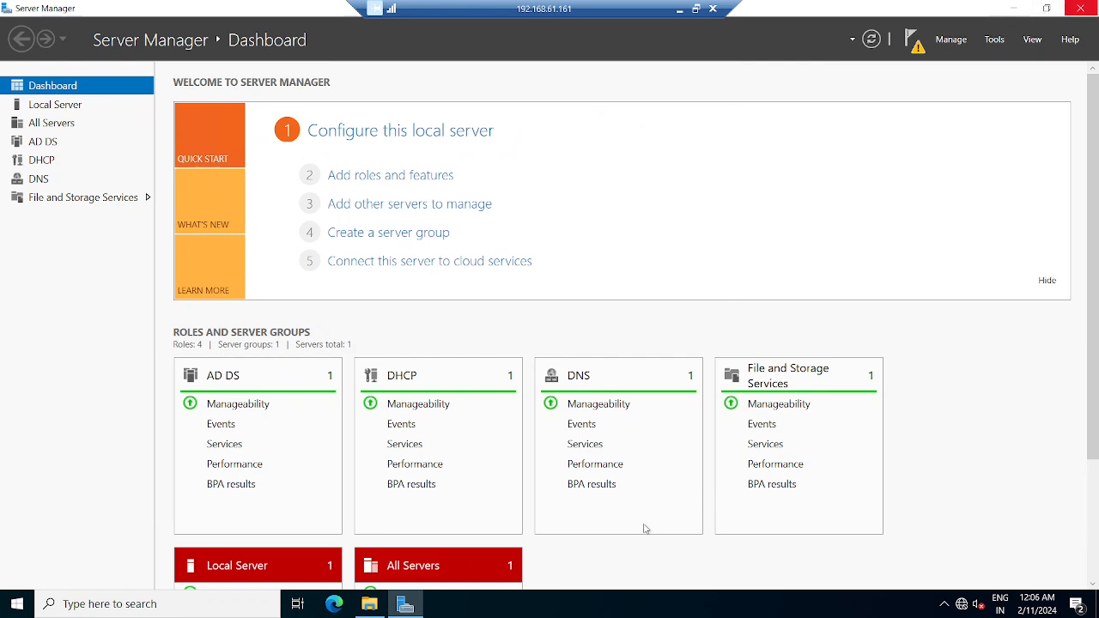
pyautogui.click(369, 604)
pyautogui.click(373, 613)
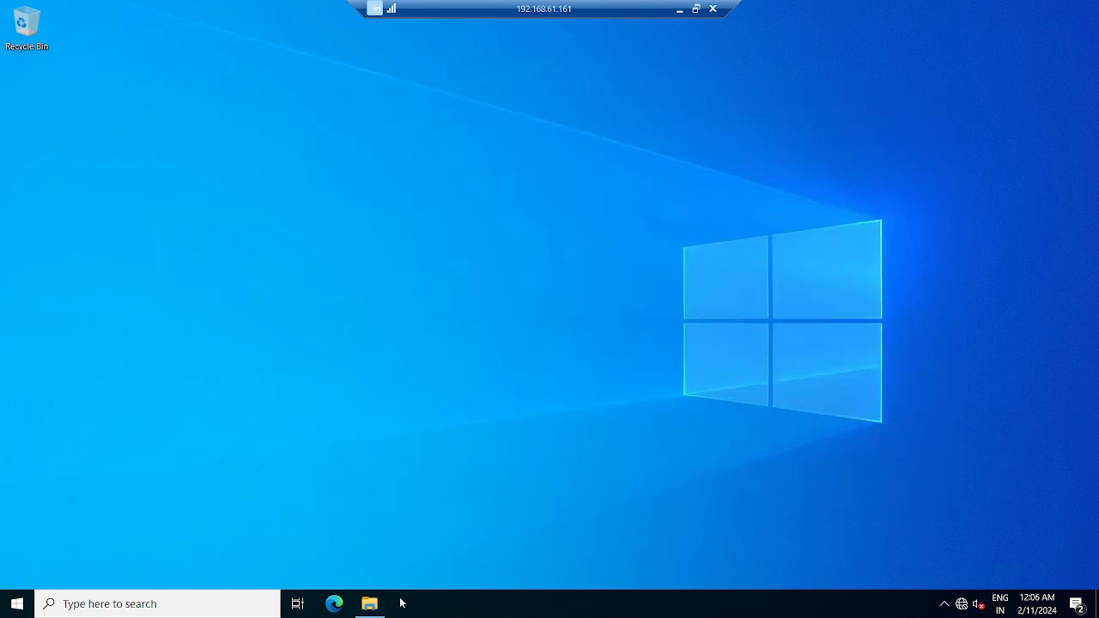
pyautogui.click(372, 604)
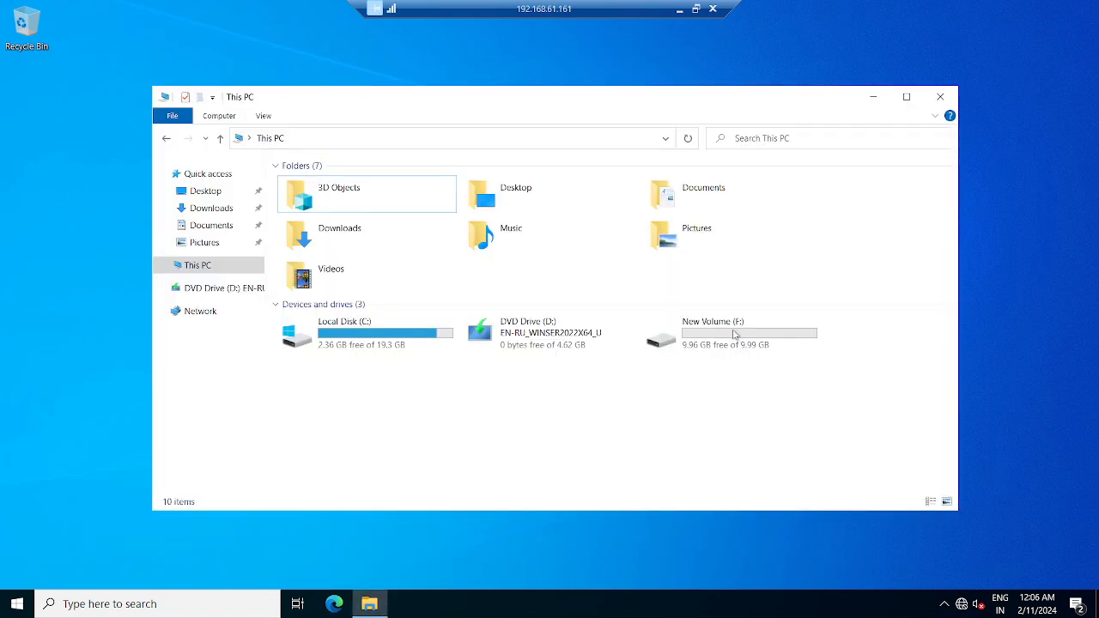
pyautogui.click(735, 336)
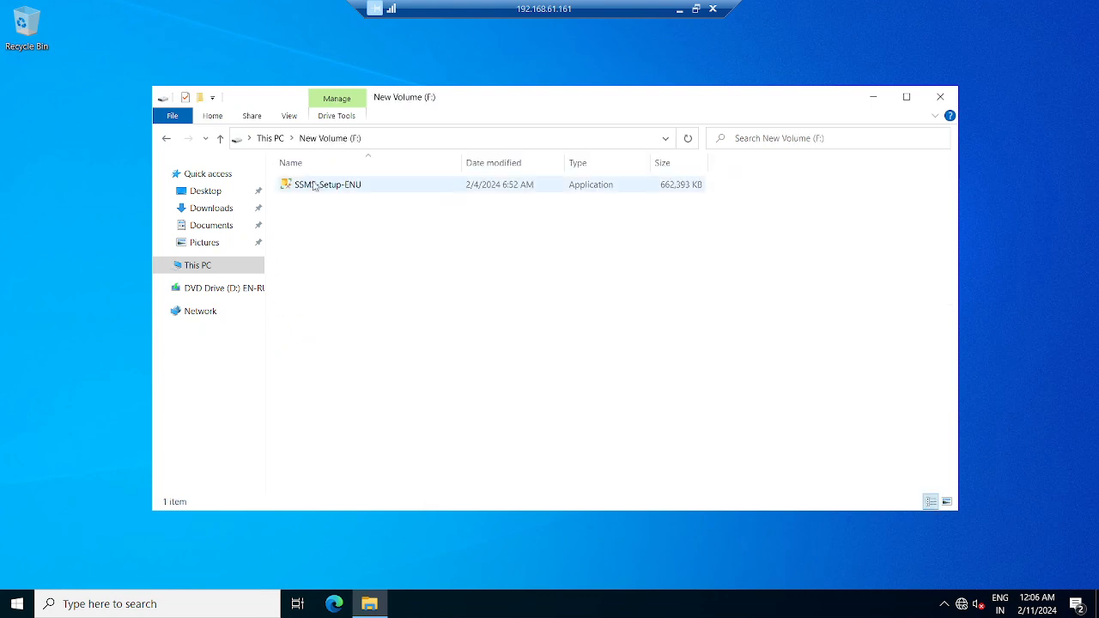
pyautogui.doubleClick(314, 185)
pyautogui.rightClick(312, 183)
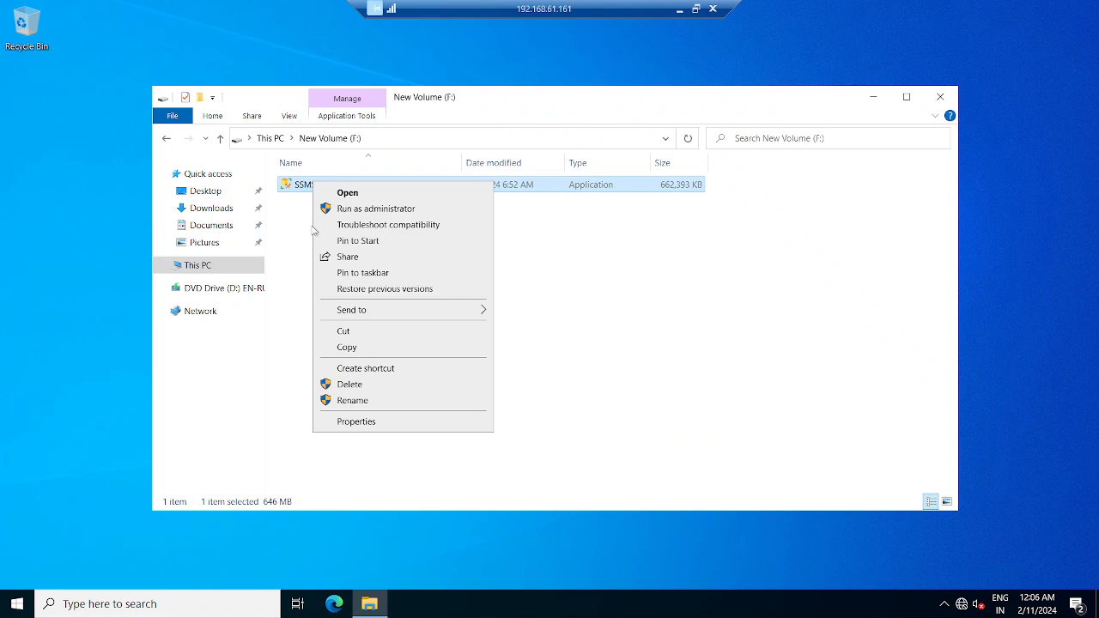
# - Run SSMS-Setup-ENU as administrator, then minimize the local f$ window
pyautogui.click(361, 209)
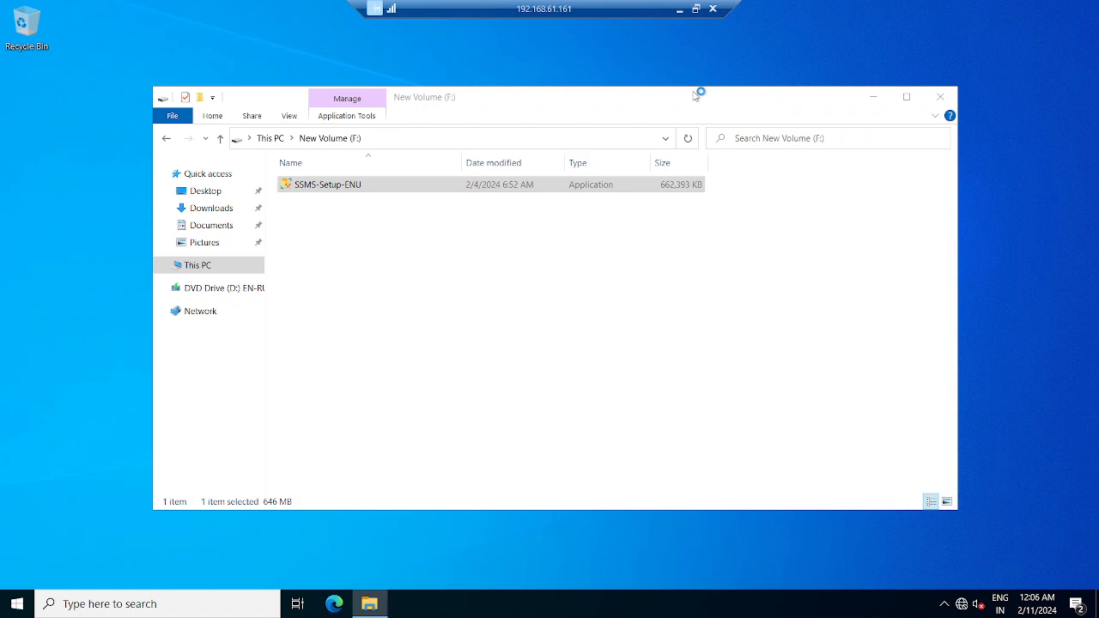
pyautogui.click(678, 10)
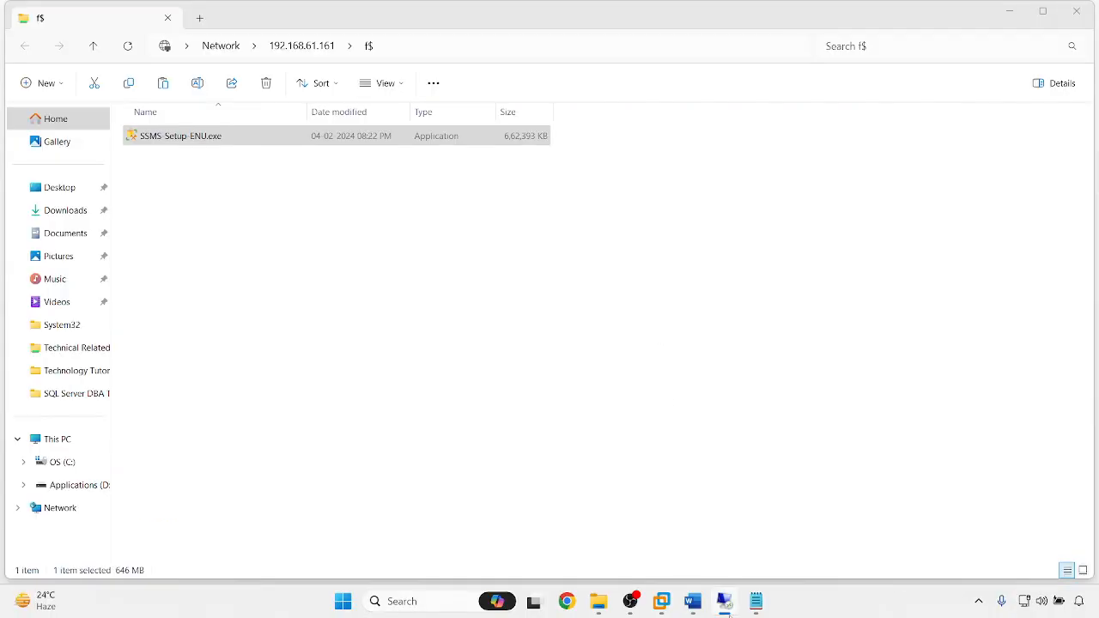
pyautogui.moveTo(724, 610)
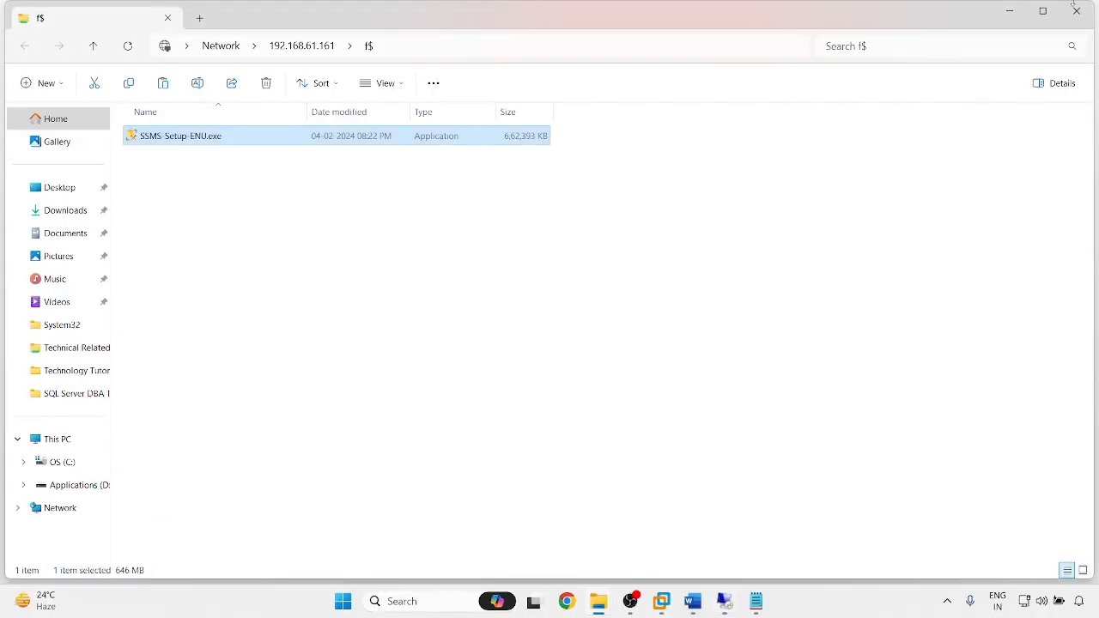
pyautogui.click(1011, 13)
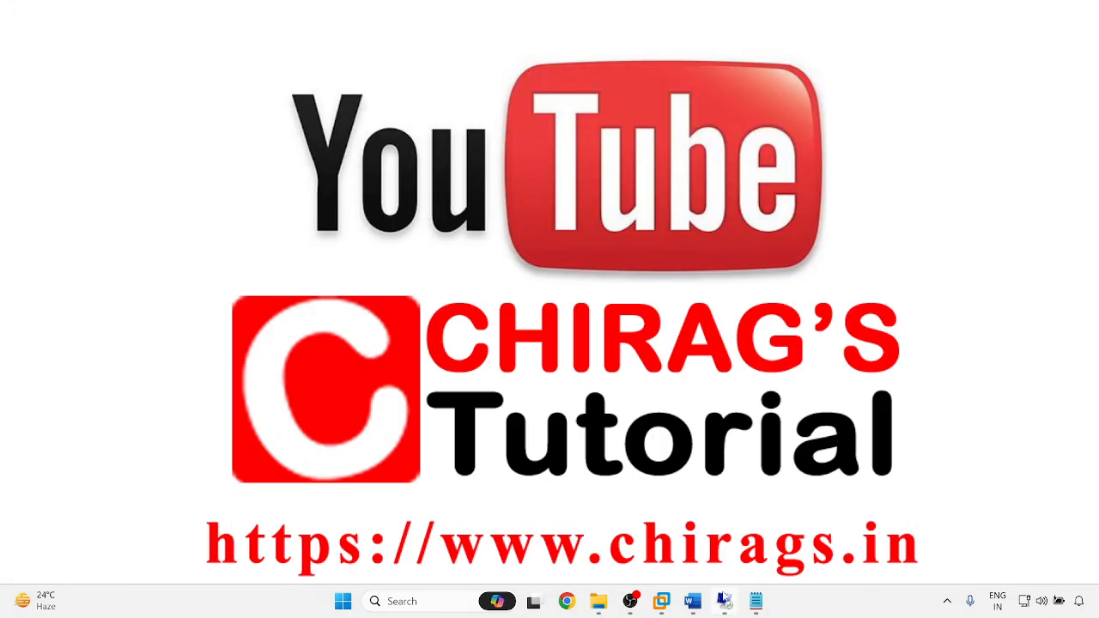
# - Check SQL Server setup progress on .162 and .163, then return to .161
pyautogui.moveTo(725, 601)
pyautogui.click(724, 544)
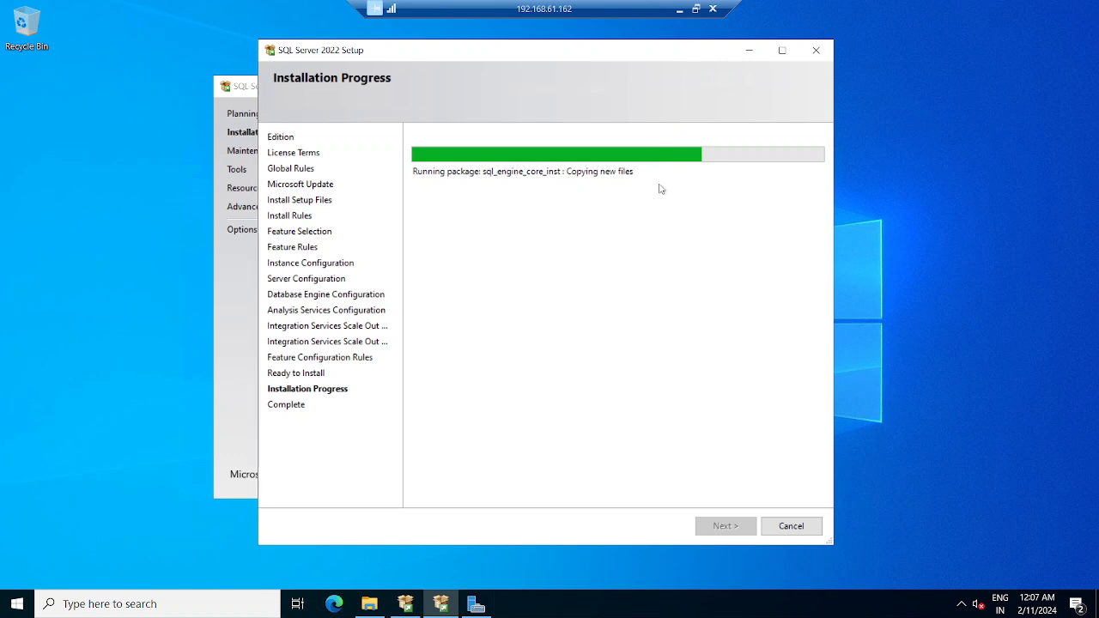
pyautogui.click(679, 10)
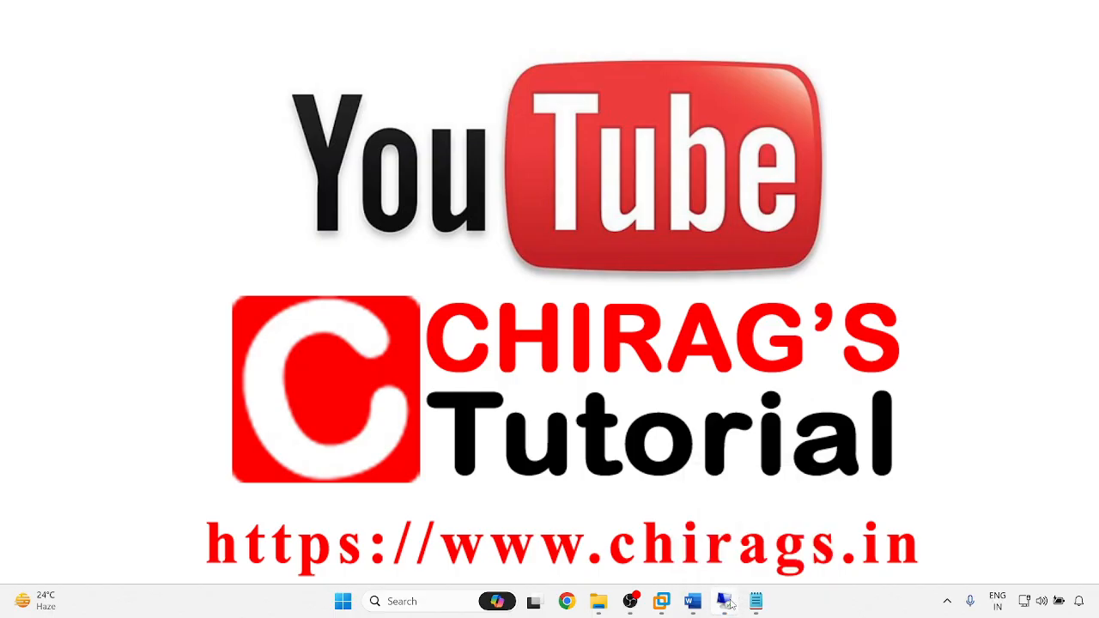
pyautogui.moveTo(725, 601)
pyautogui.click(870, 528)
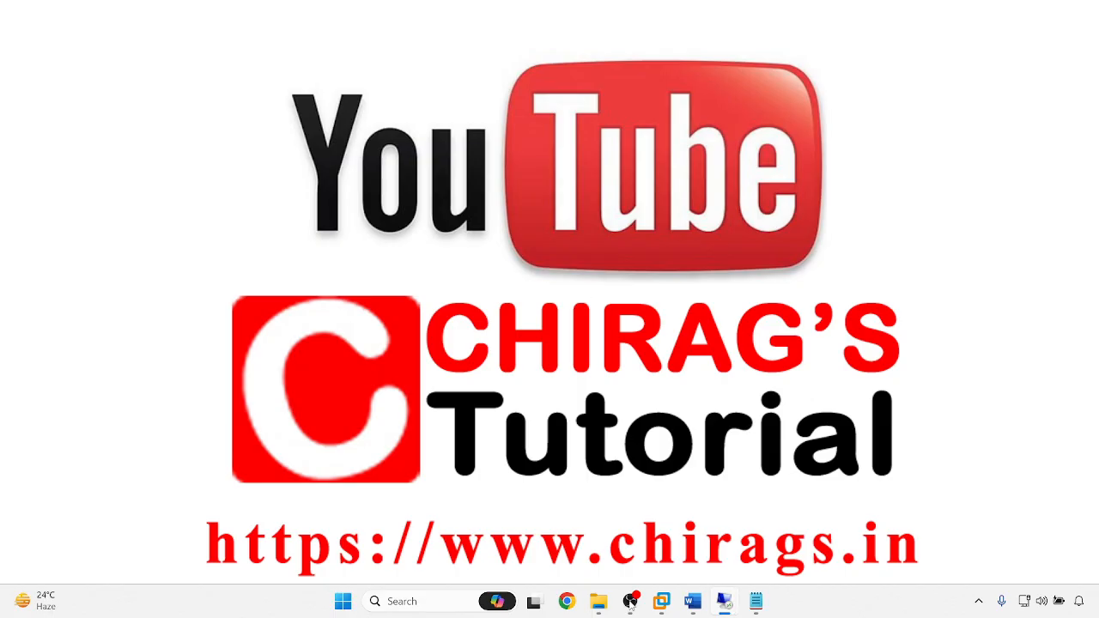
pyautogui.moveTo(724, 601)
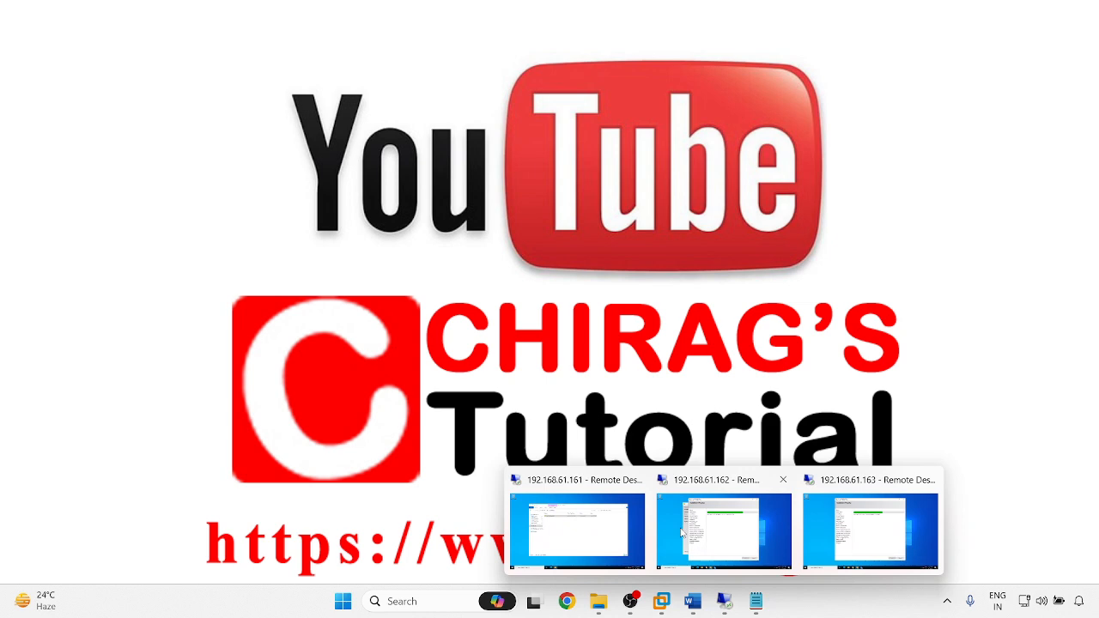
pyautogui.click(608, 534)
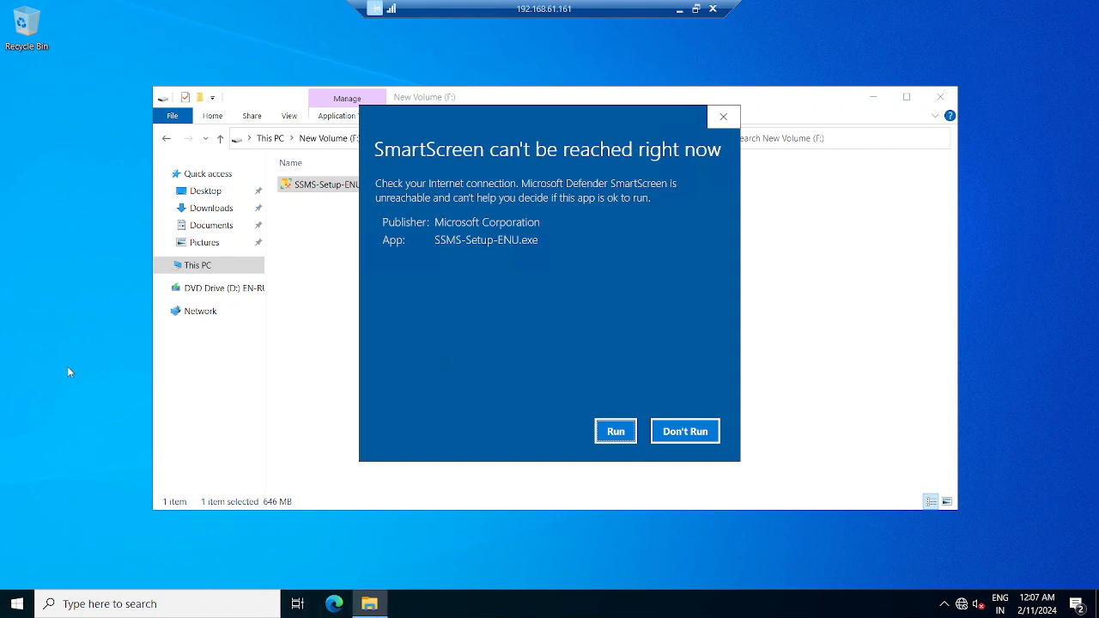
# - Approve the SmartScreen and User Account Control prompts so the SSMS 19.3 installer opens
pyautogui.click(615, 431)
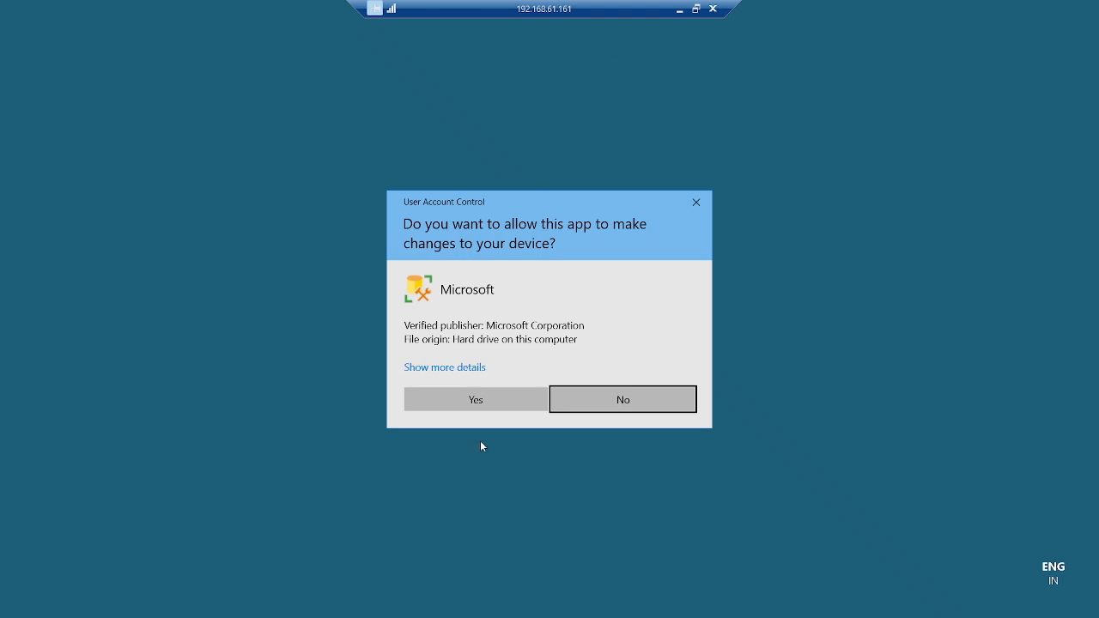
pyautogui.click(476, 402)
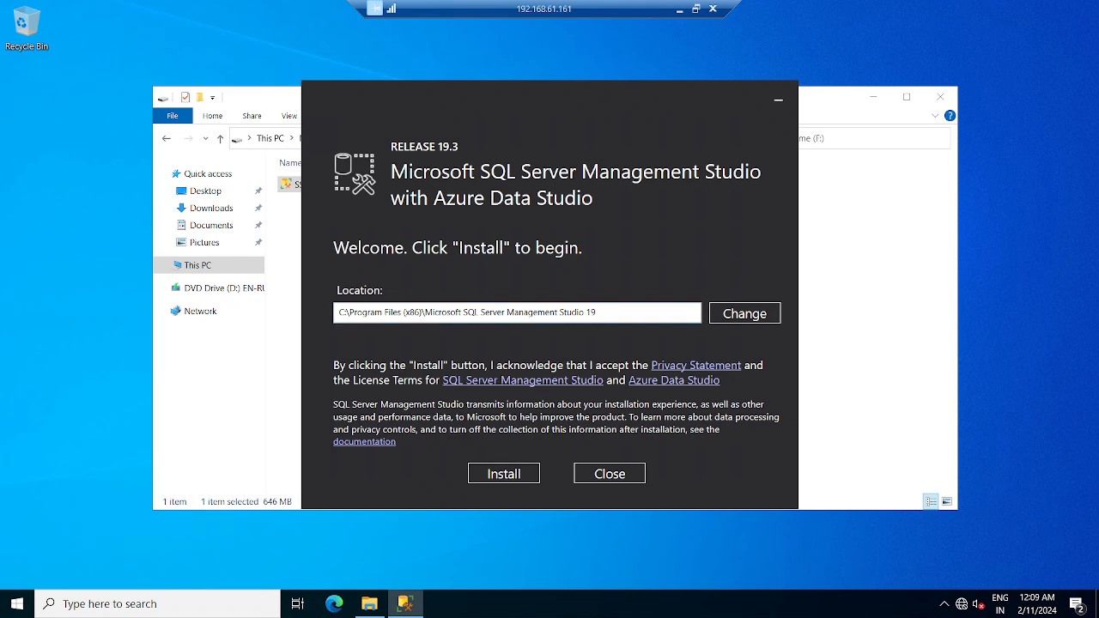
# - Change the SSMS install location's drive from C to F and start installing
pyautogui.click(197, 266)
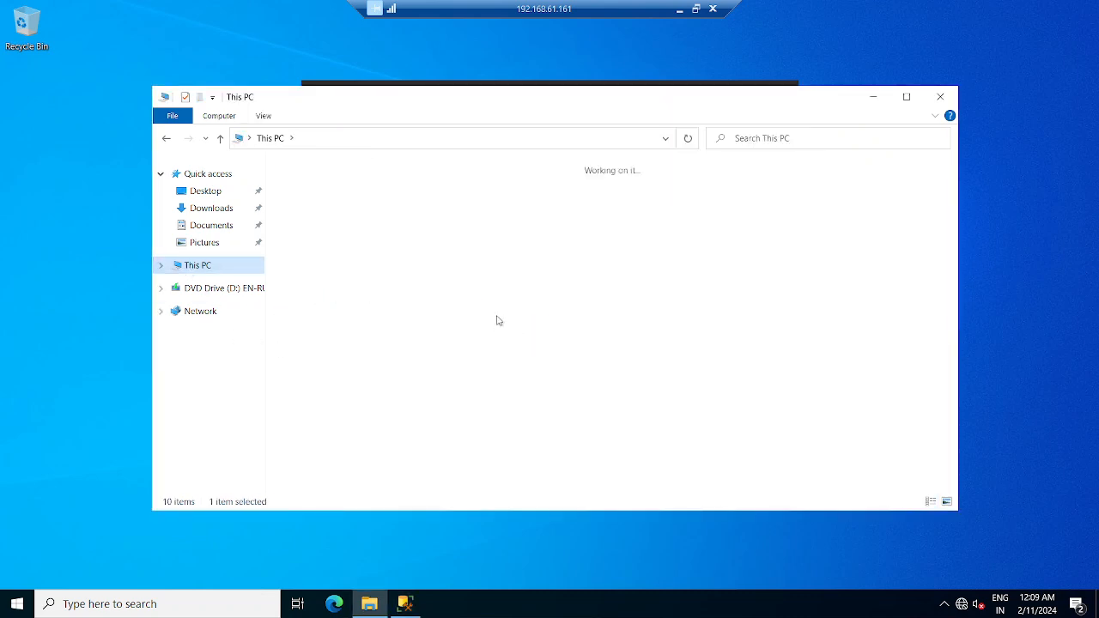
pyautogui.click(872, 96)
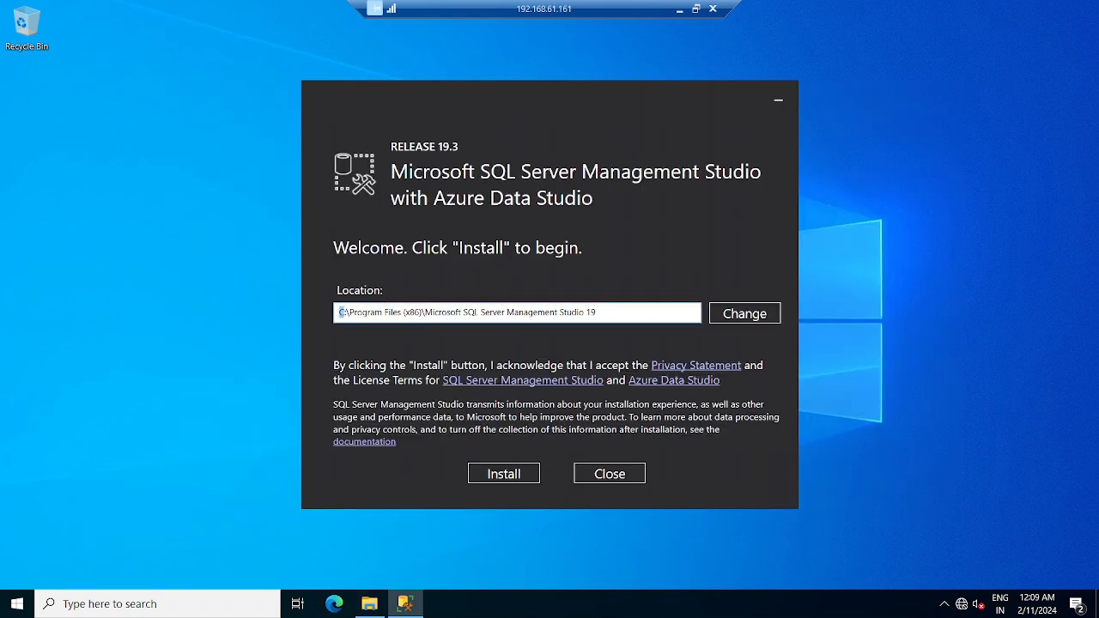
pyautogui.write('F')
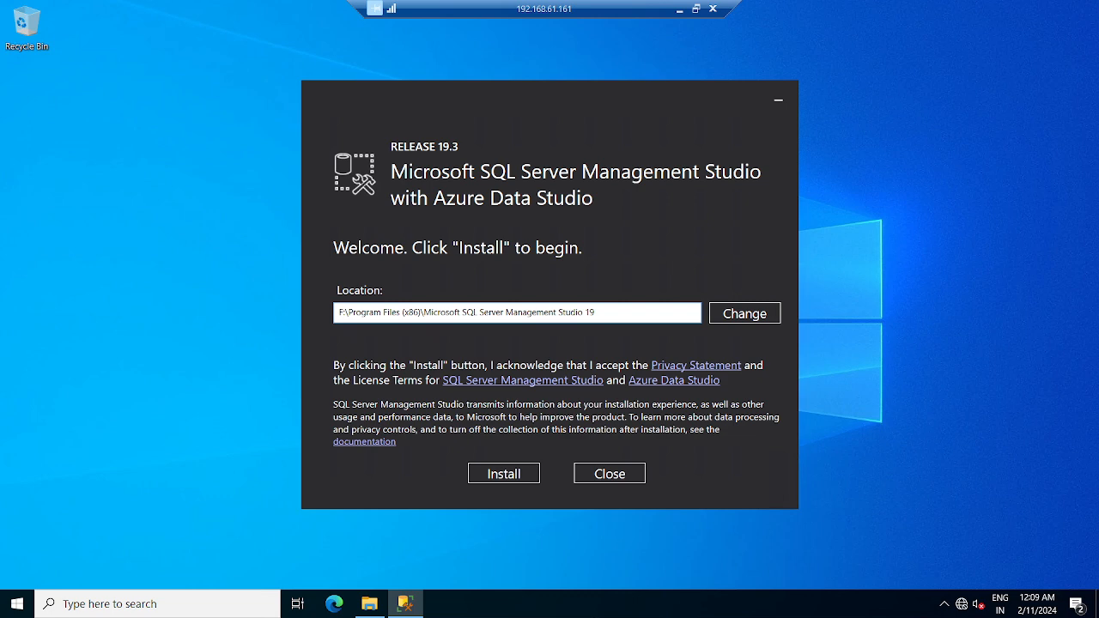
pyautogui.click(525, 474)
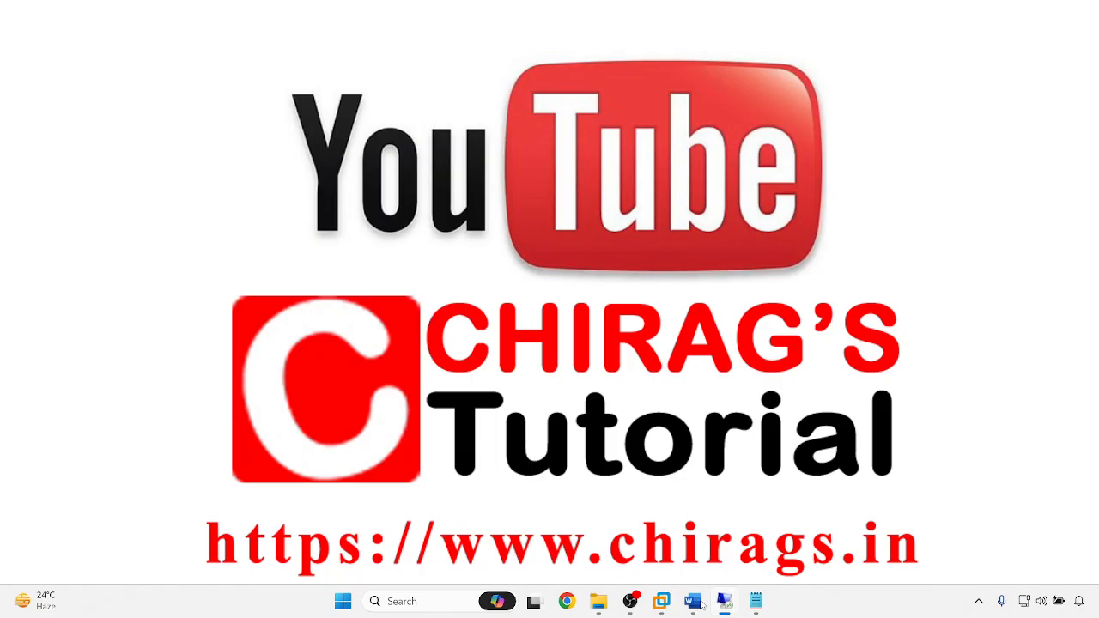
# - Switch to the 192.168.61.162 remote session from its taskbar preview to watch setup progress
pyautogui.moveTo(723, 603)
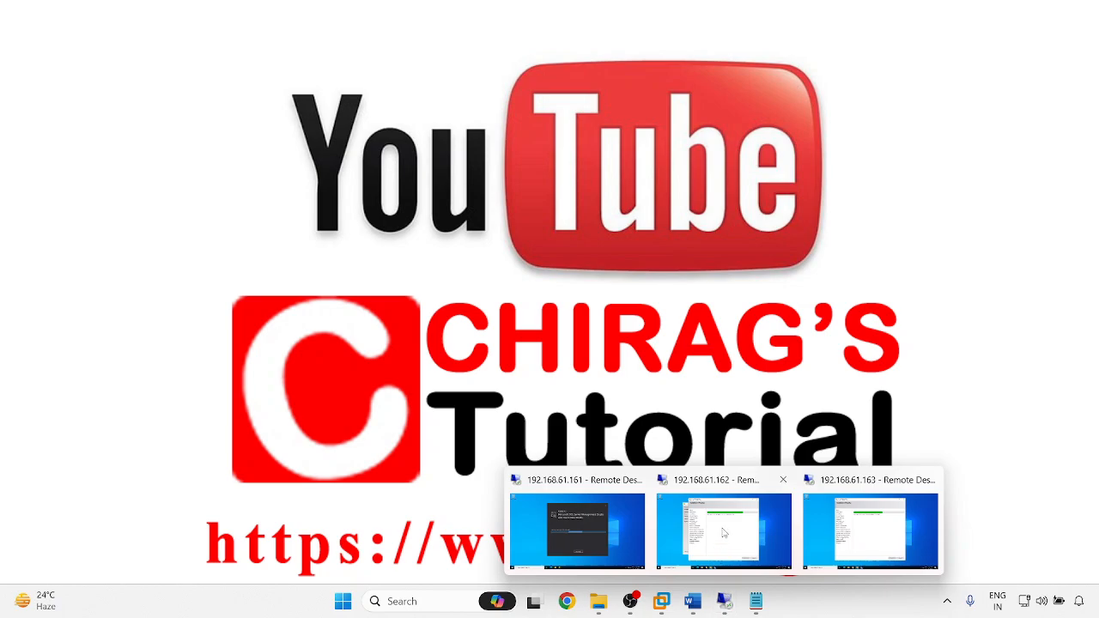
pyautogui.click(724, 533)
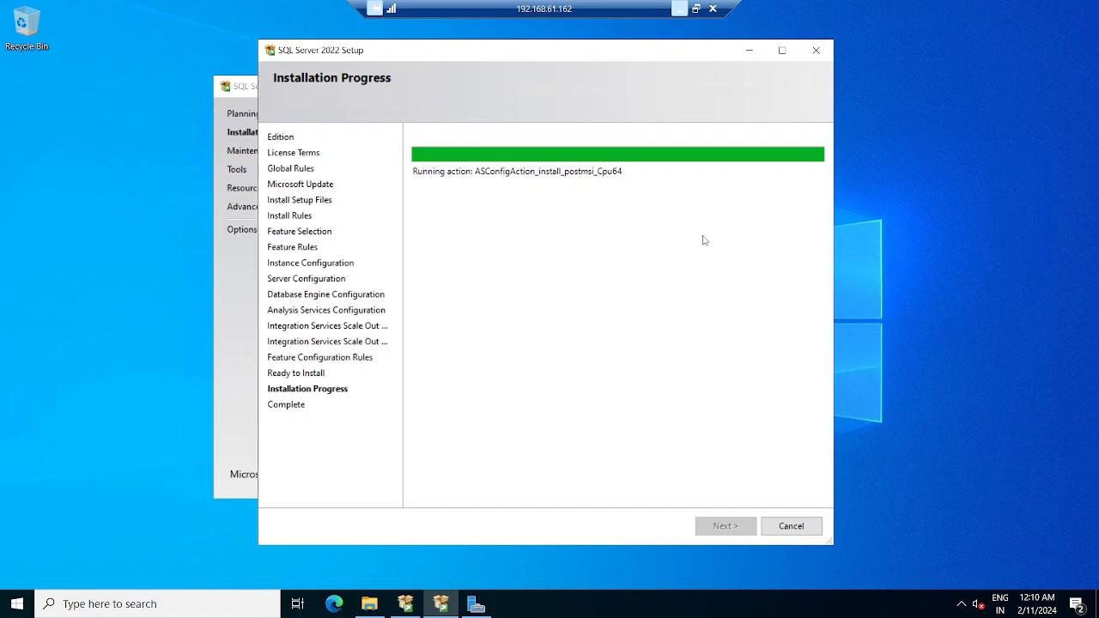
# - Switch to the 192.168.61.163 session and bring its SQL Server 2022 Setup window forward
pyautogui.click(682, 8)
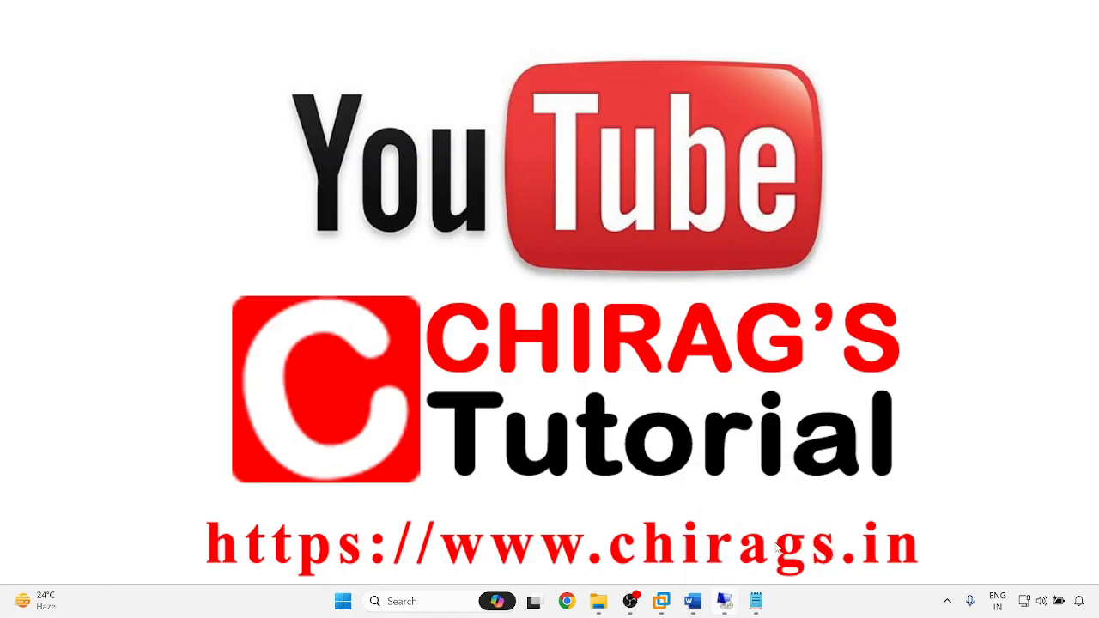
pyautogui.moveTo(726, 602)
pyautogui.click(869, 528)
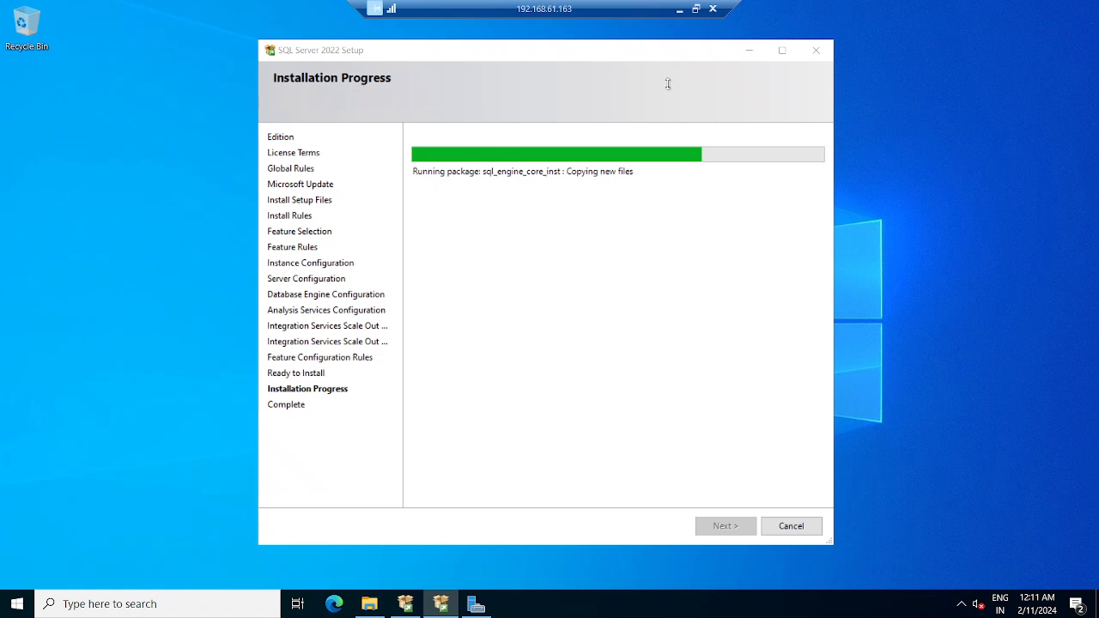
pyautogui.click(669, 88)
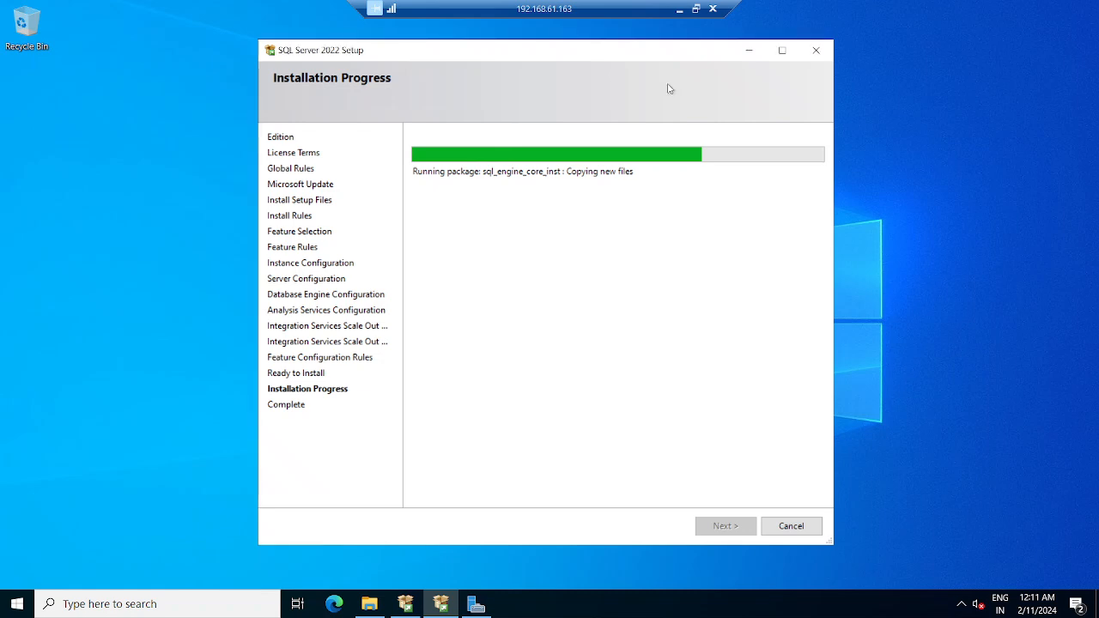
# - Minimize the 192.168.61.163 session and return to the 192.168.61.162 session
pyautogui.click(679, 9)
pyautogui.moveTo(724, 601)
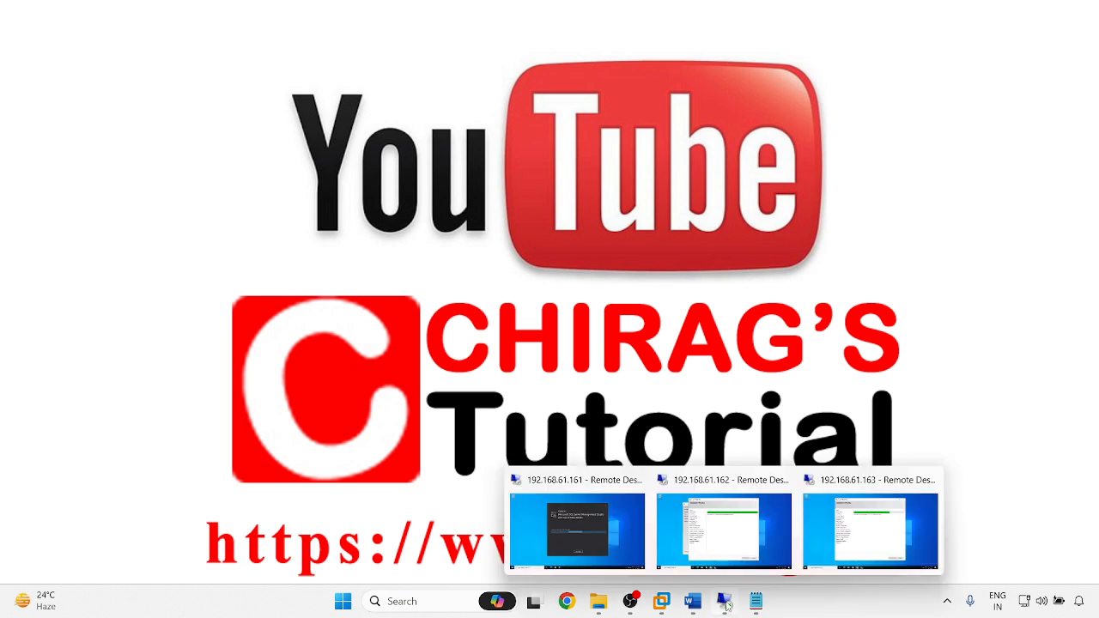
pyautogui.click(697, 534)
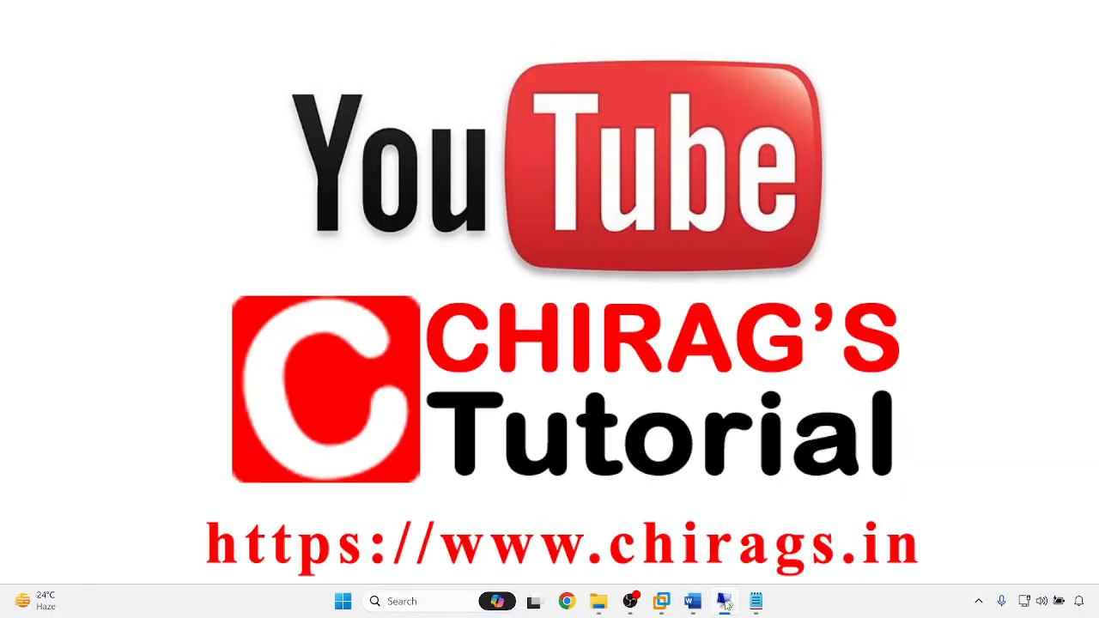
# - Check the 192.168.61.161 session, then switch to the 192.168.61.162 session
pyautogui.moveTo(724, 601)
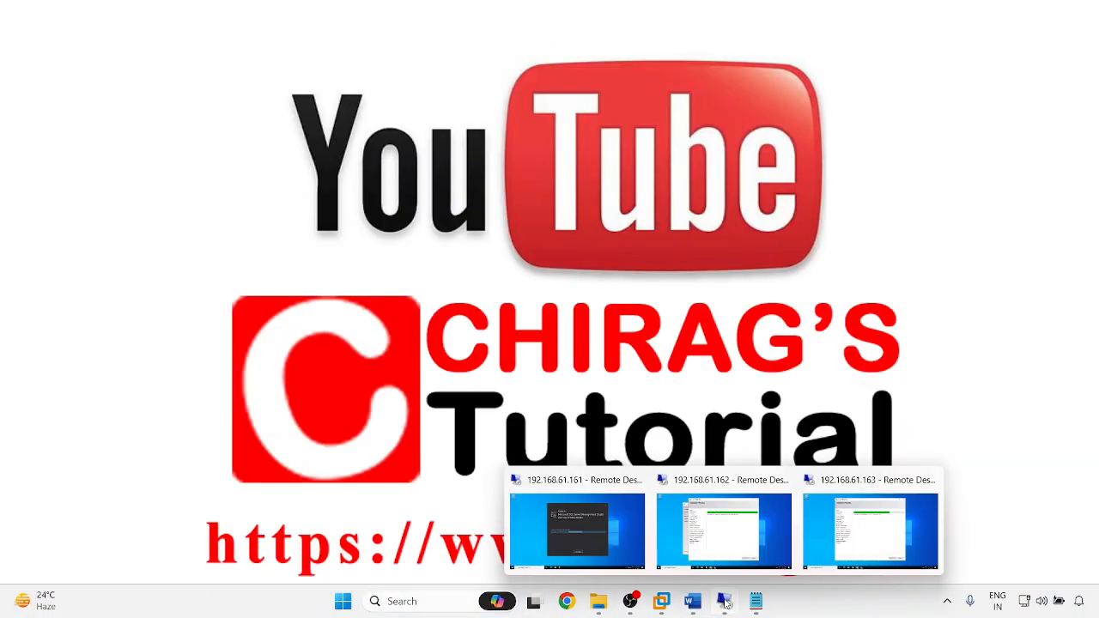
pyautogui.click(624, 531)
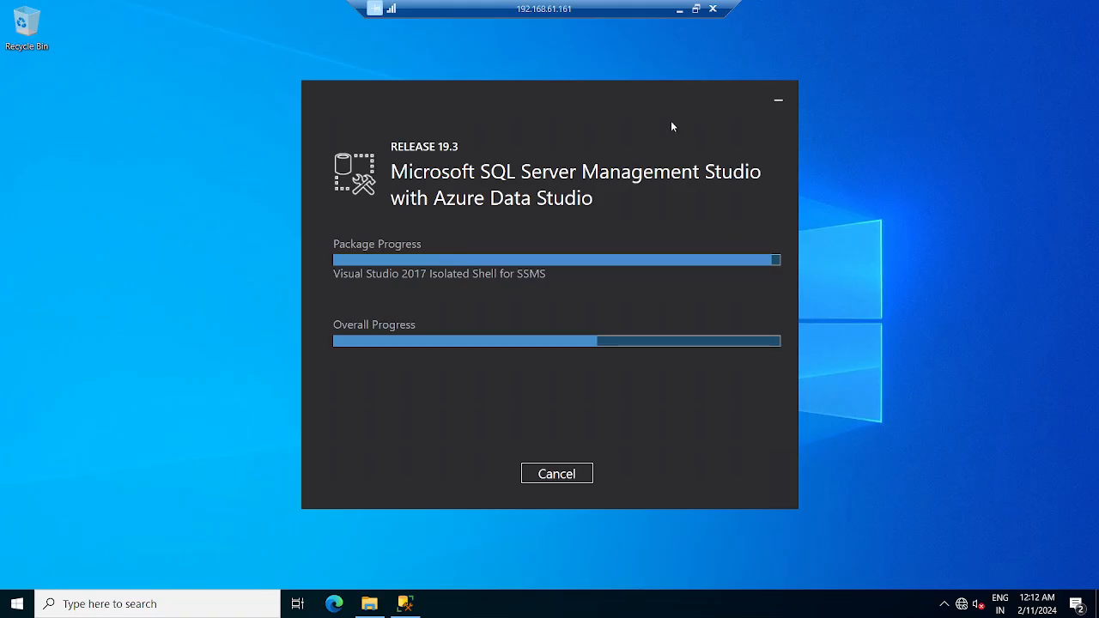
pyautogui.click(678, 9)
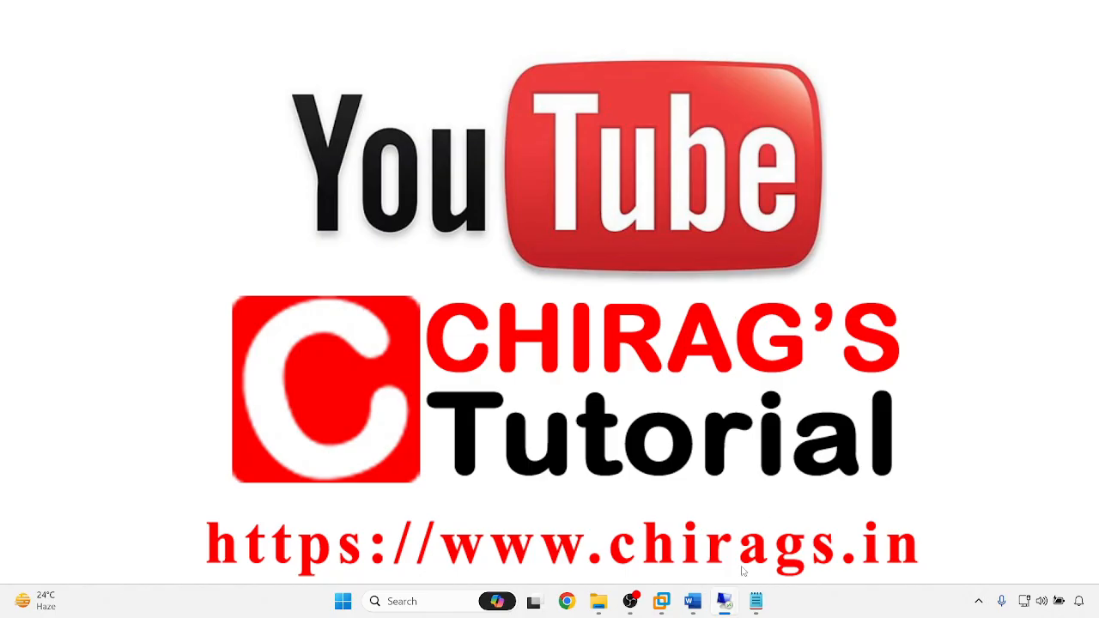
pyautogui.moveTo(723, 601)
pyautogui.click(732, 567)
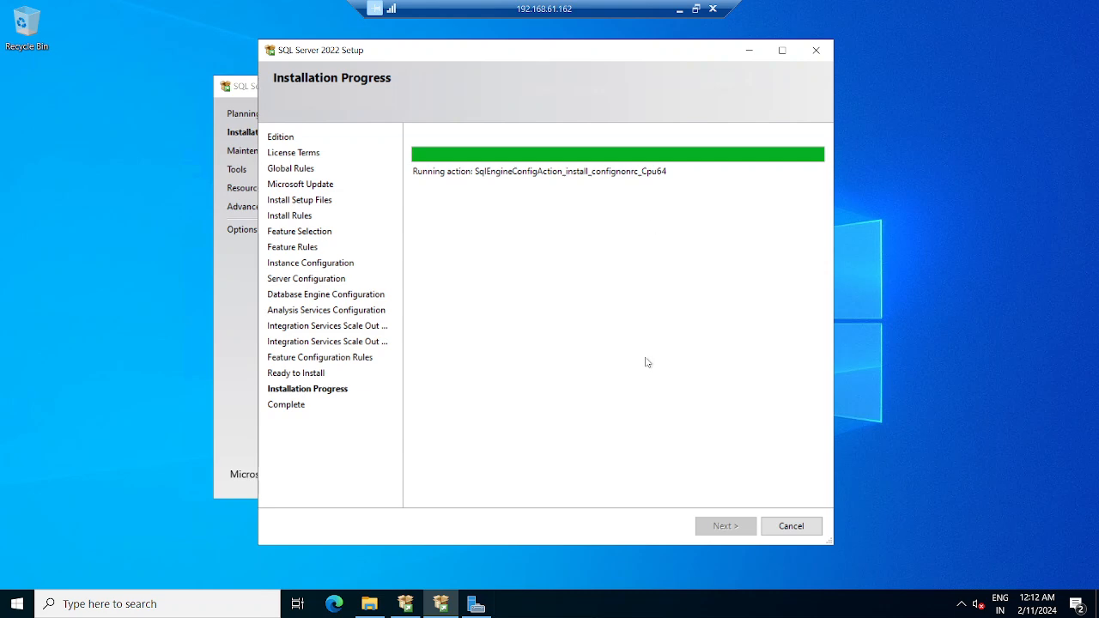
# - Check the 192.168.61.163 installer and the 192.168.61.161 SSMS installer, then return to 192.168.61.162
pyautogui.click(677, 9)
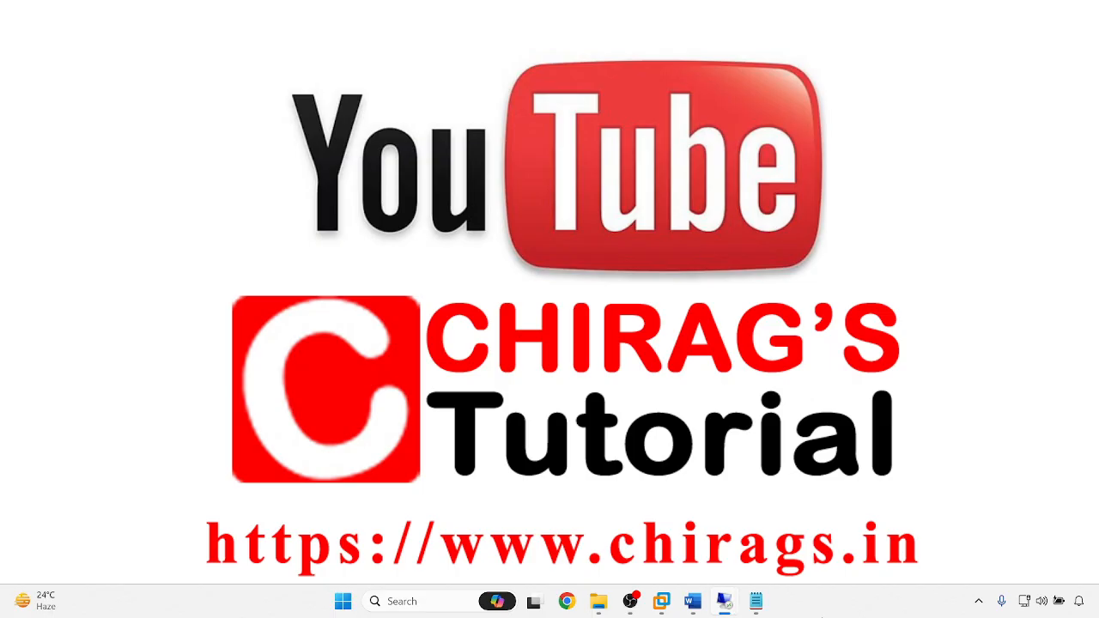
pyautogui.moveTo(726, 607)
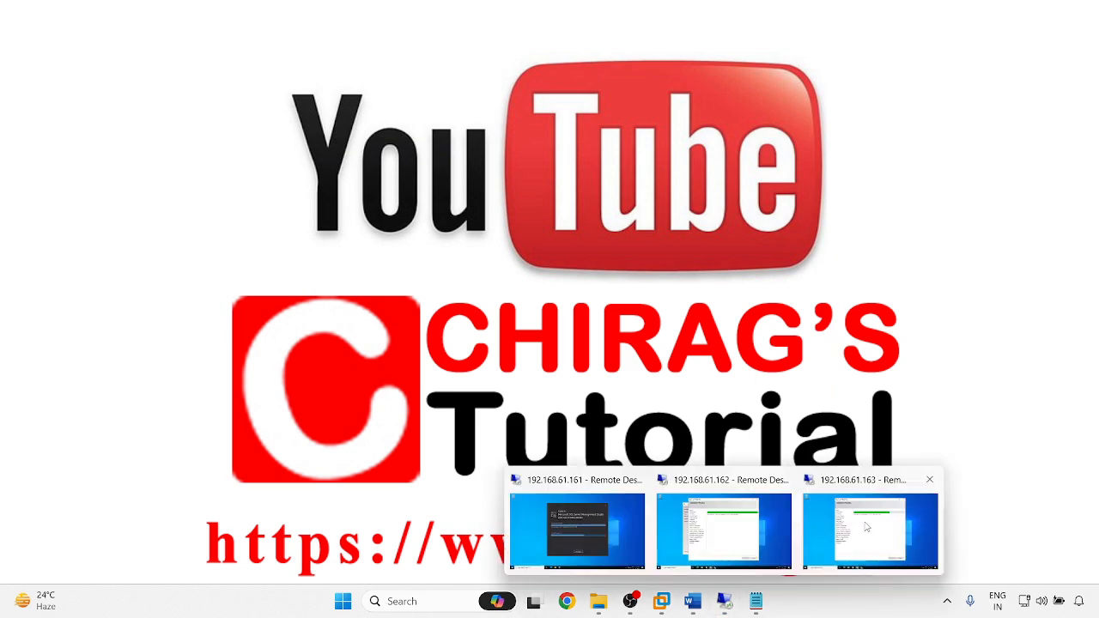
pyautogui.click(841, 532)
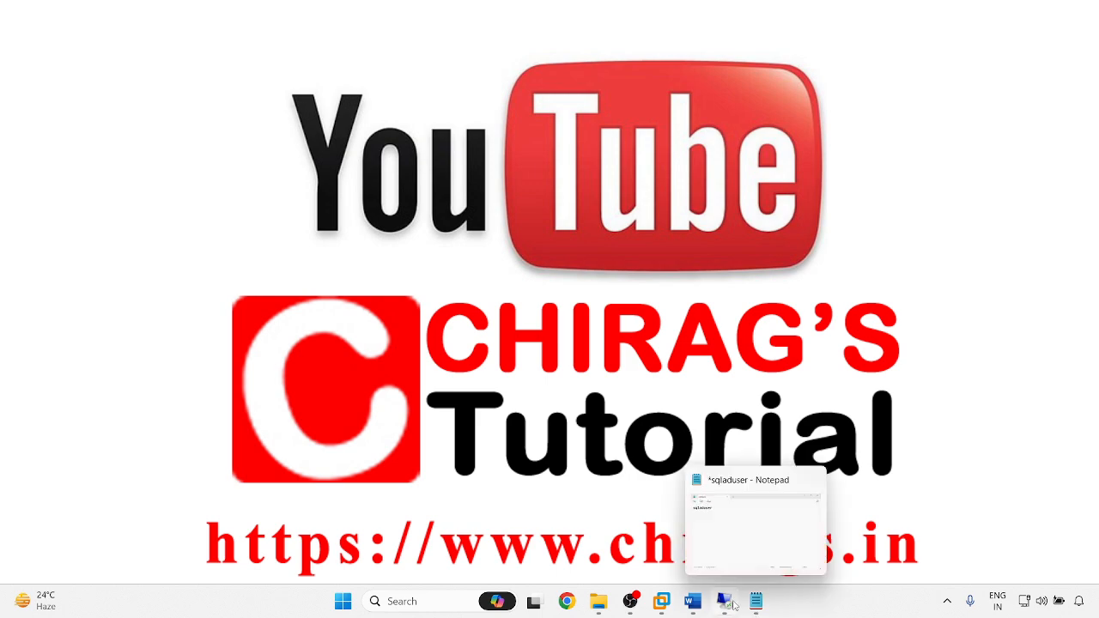
pyautogui.moveTo(726, 603)
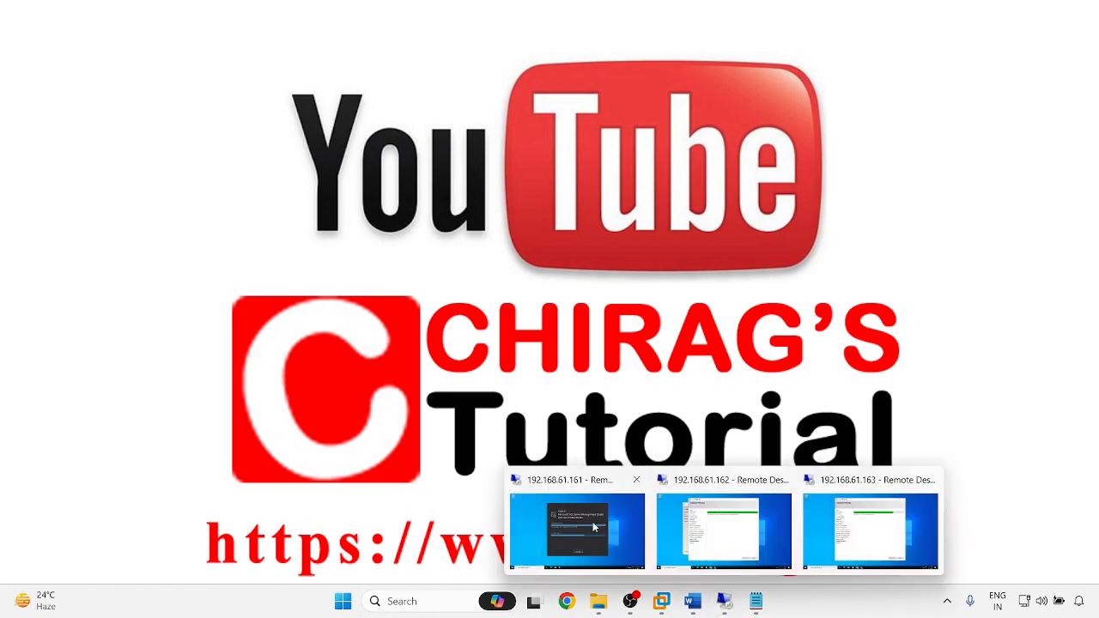
pyautogui.click(626, 531)
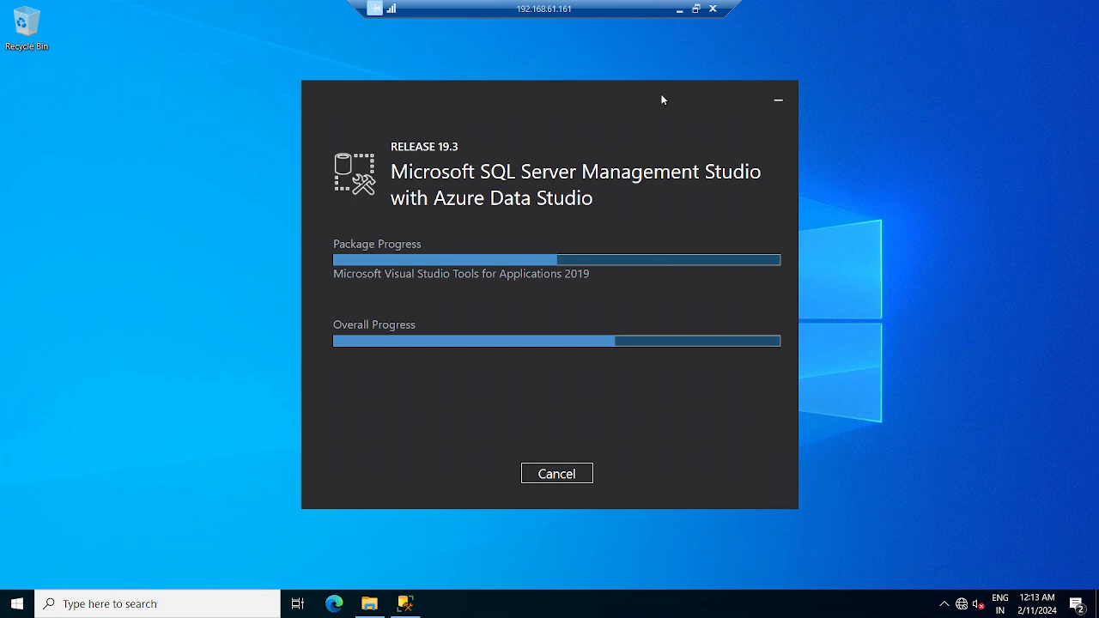
pyautogui.click(679, 8)
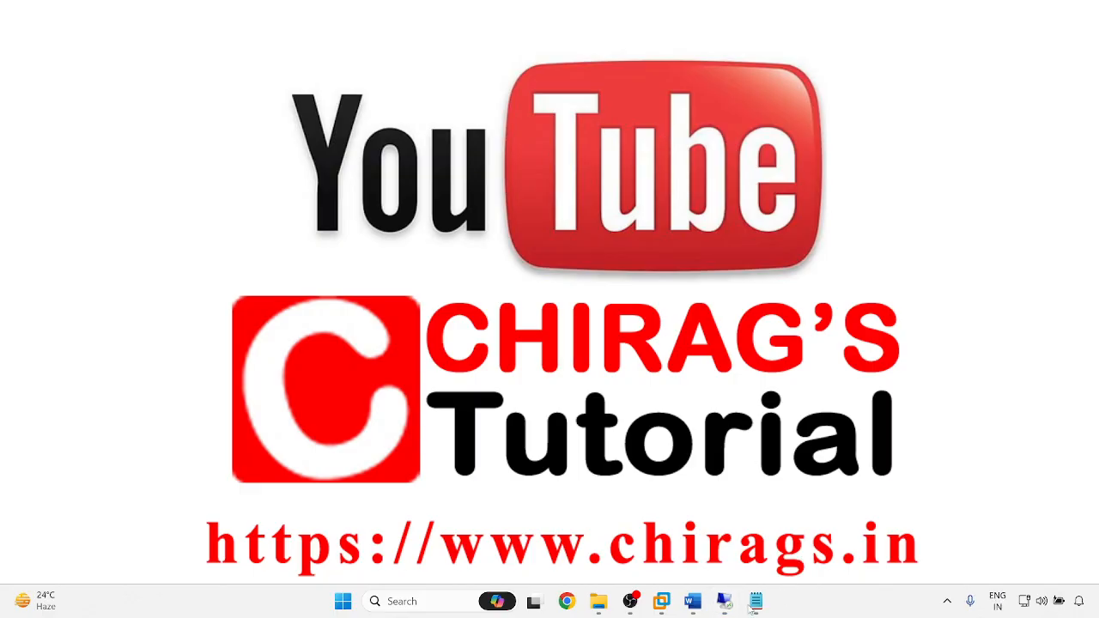
pyautogui.moveTo(725, 601)
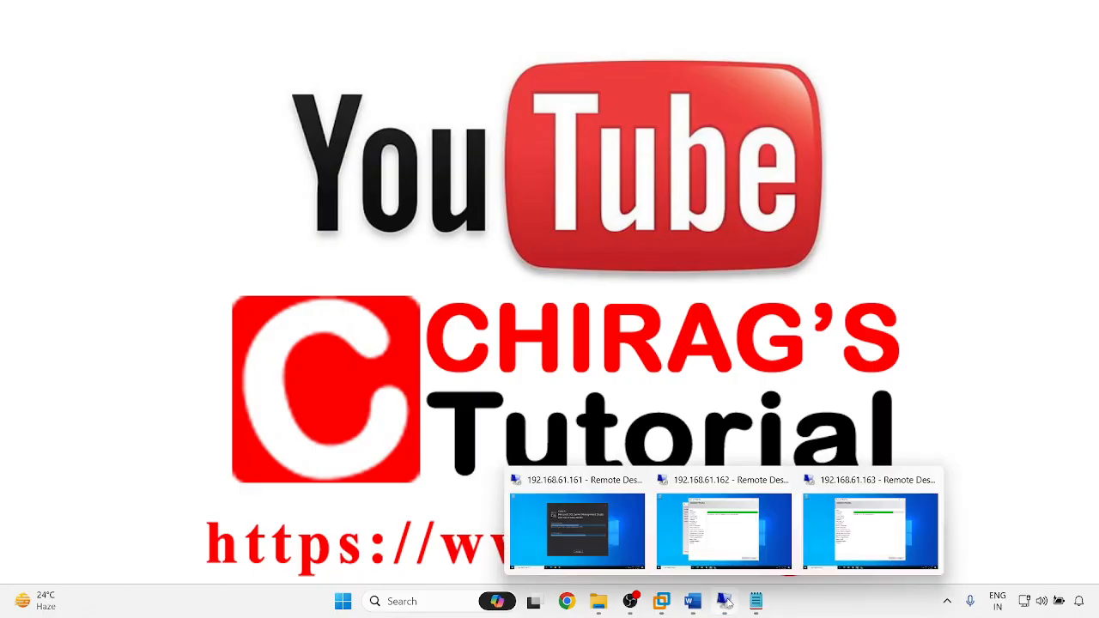
pyautogui.click(759, 546)
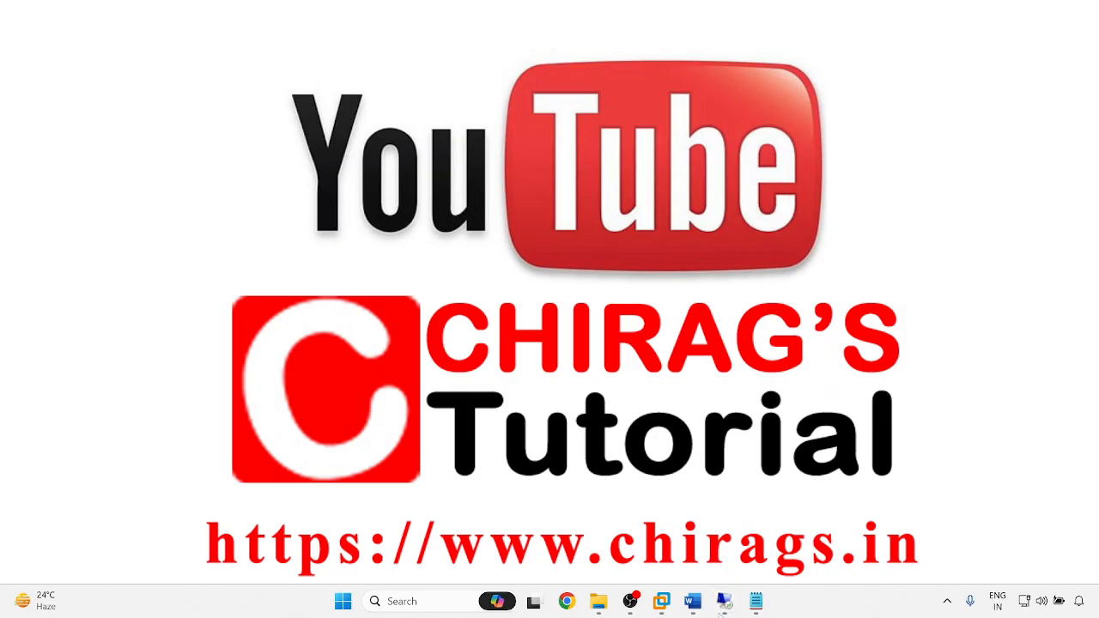
# - Check the 192.168.61.161 session, then switch to the 192.168.61.162 session
pyautogui.moveTo(724, 601)
pyautogui.click(636, 558)
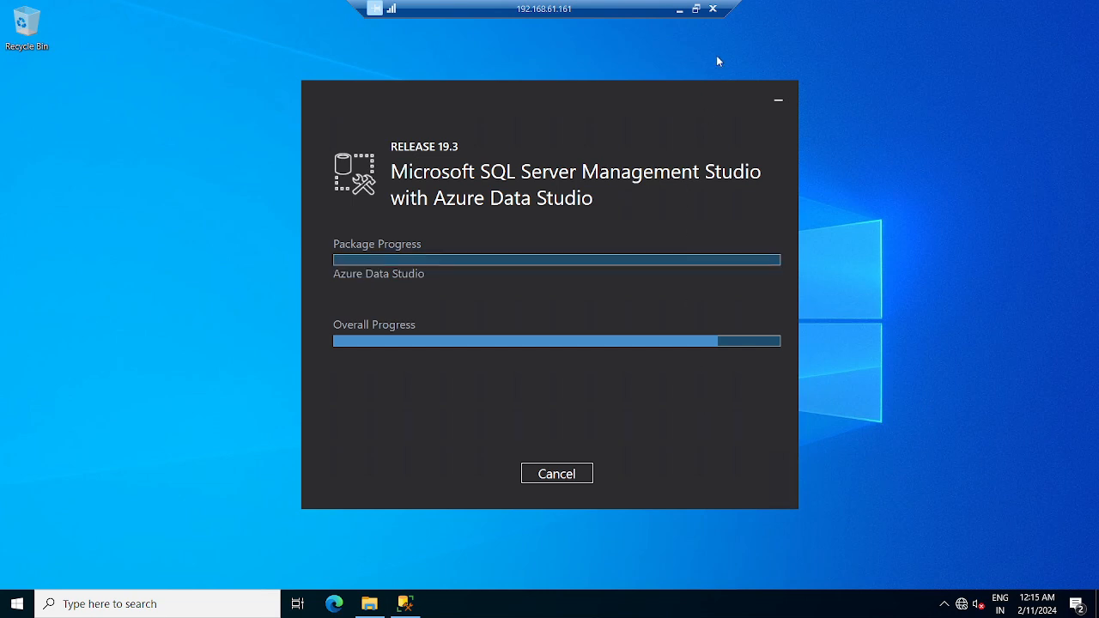
pyautogui.click(679, 10)
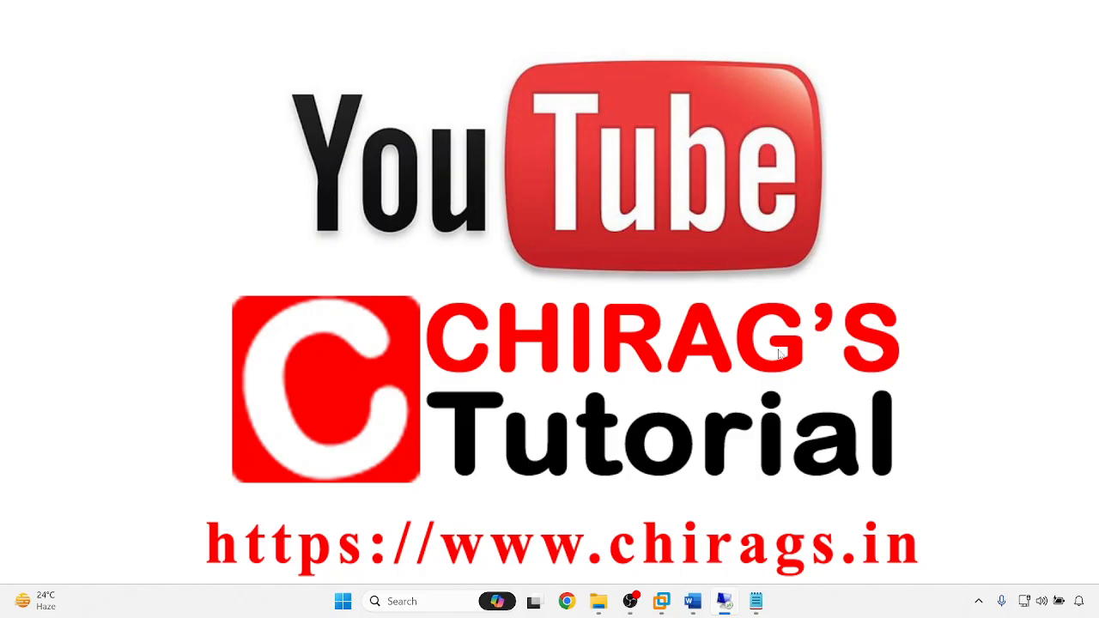
pyautogui.moveTo(726, 604)
pyautogui.click(730, 530)
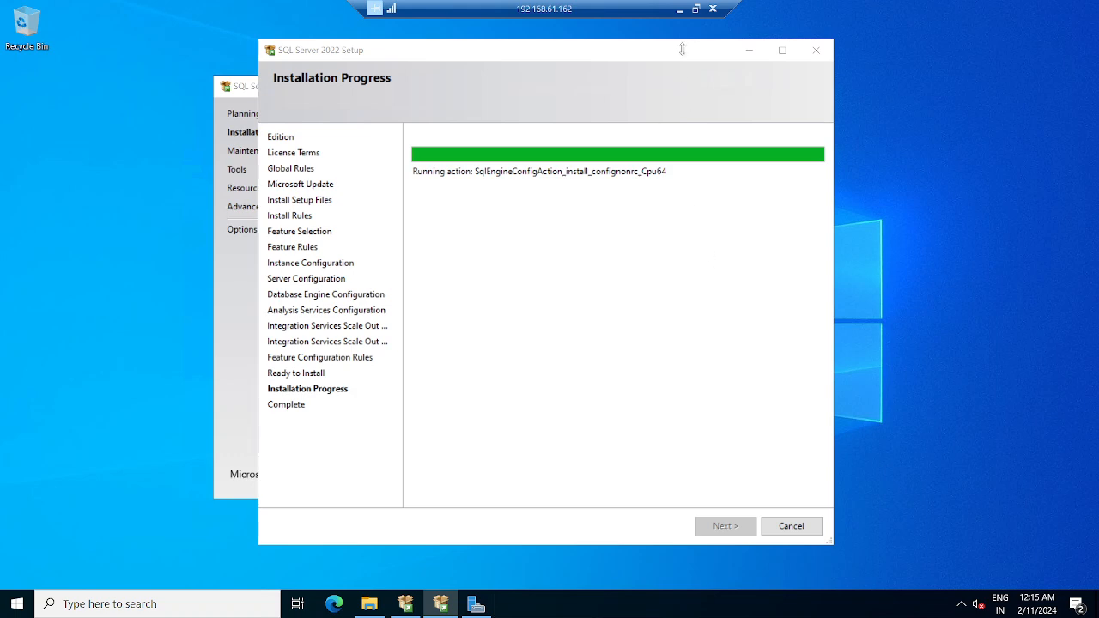
# - Check the 192.168.61.163 install progress, then return to the 192.168.61.162 session
pyautogui.click(679, 9)
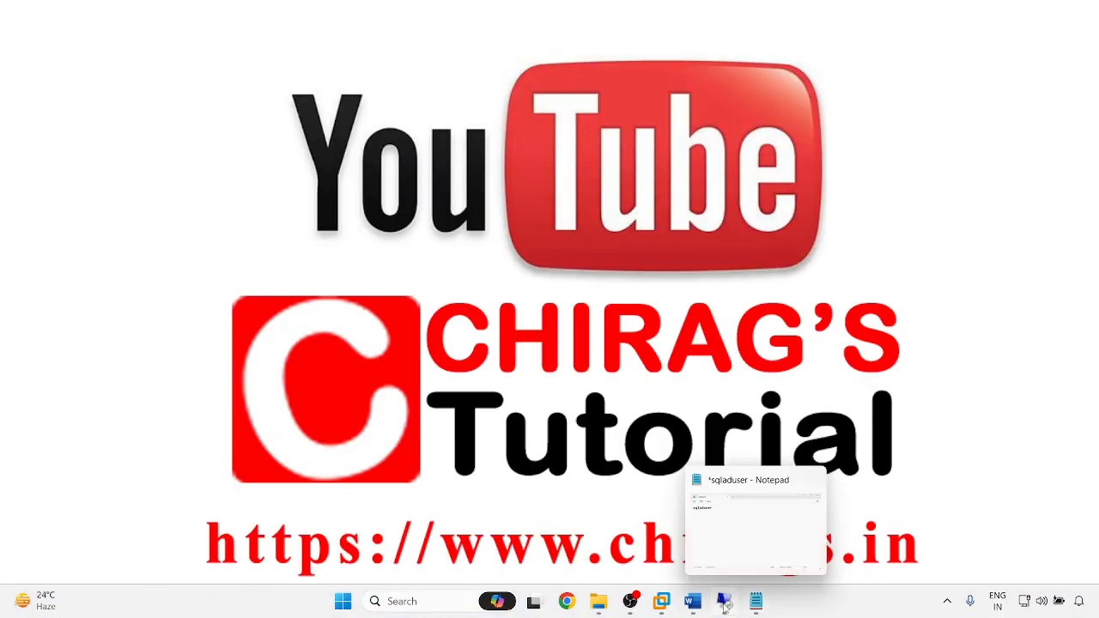
pyautogui.moveTo(724, 601)
pyautogui.click(876, 525)
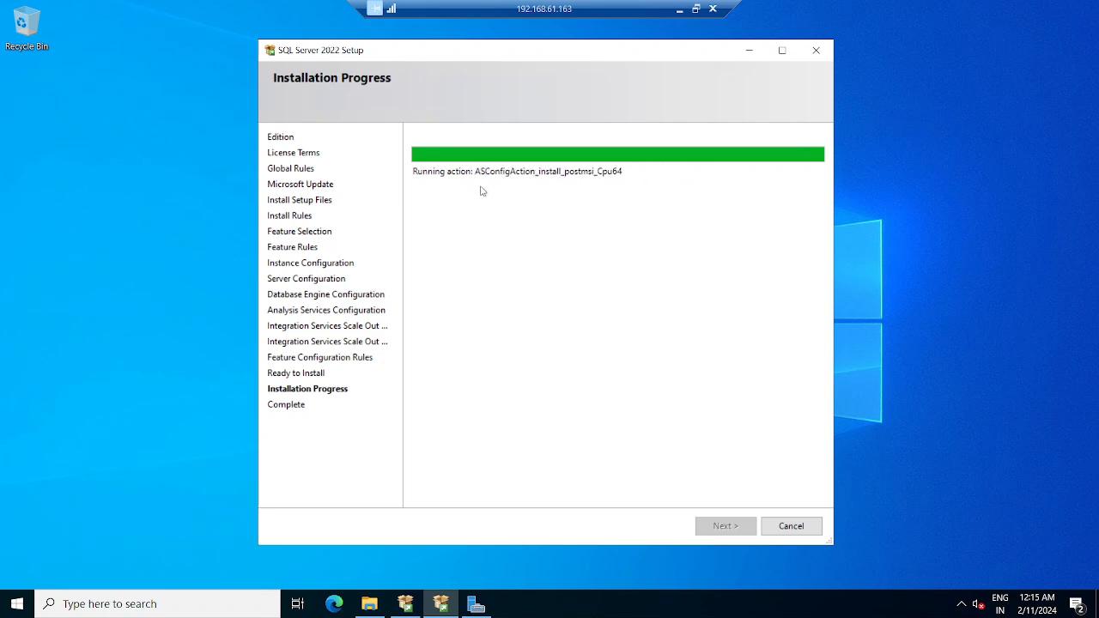
pyautogui.click(678, 10)
pyautogui.moveTo(724, 601)
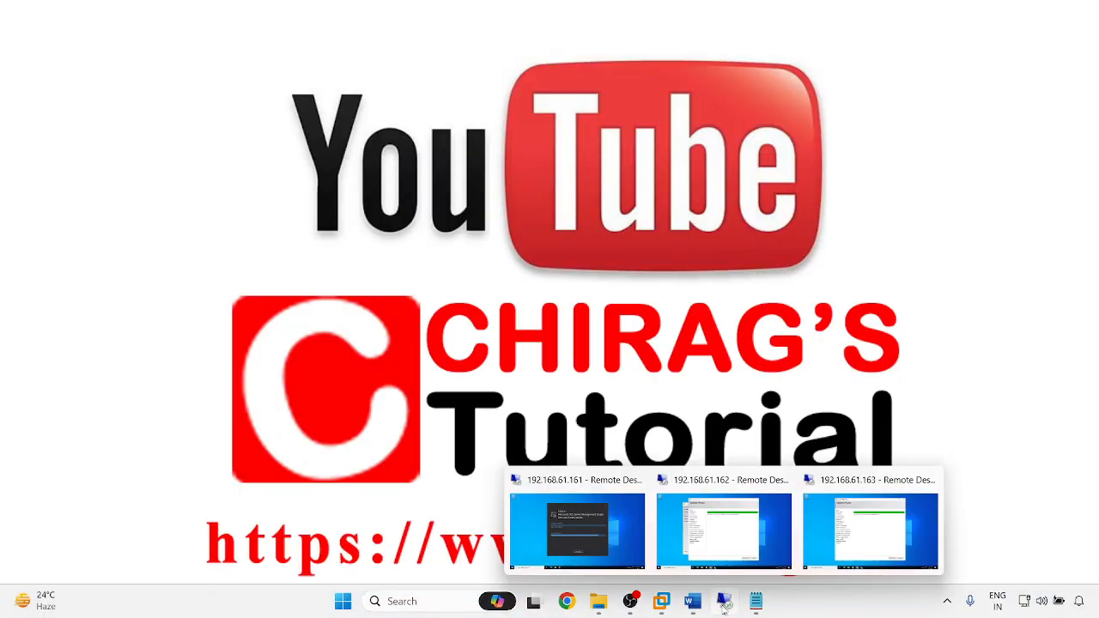
pyautogui.click(705, 546)
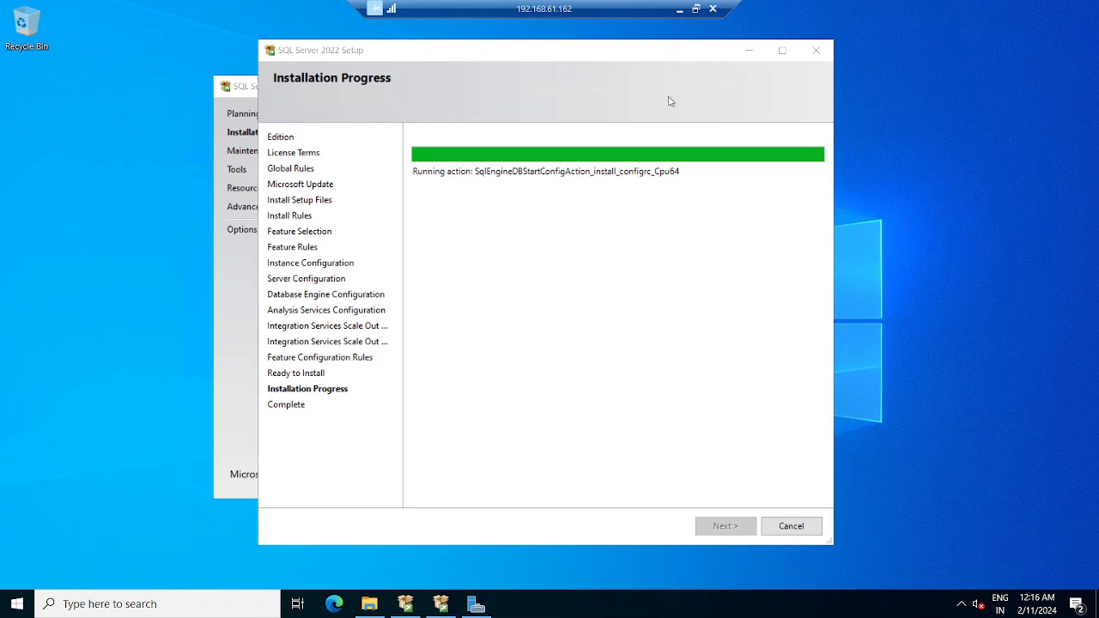
# - Glance at 192.168.61.161, then watch .162 setup reach SqlIaaSOnboard_install_startup_Cpu64 and minimize it
pyautogui.click(677, 8)
pyautogui.moveTo(725, 605)
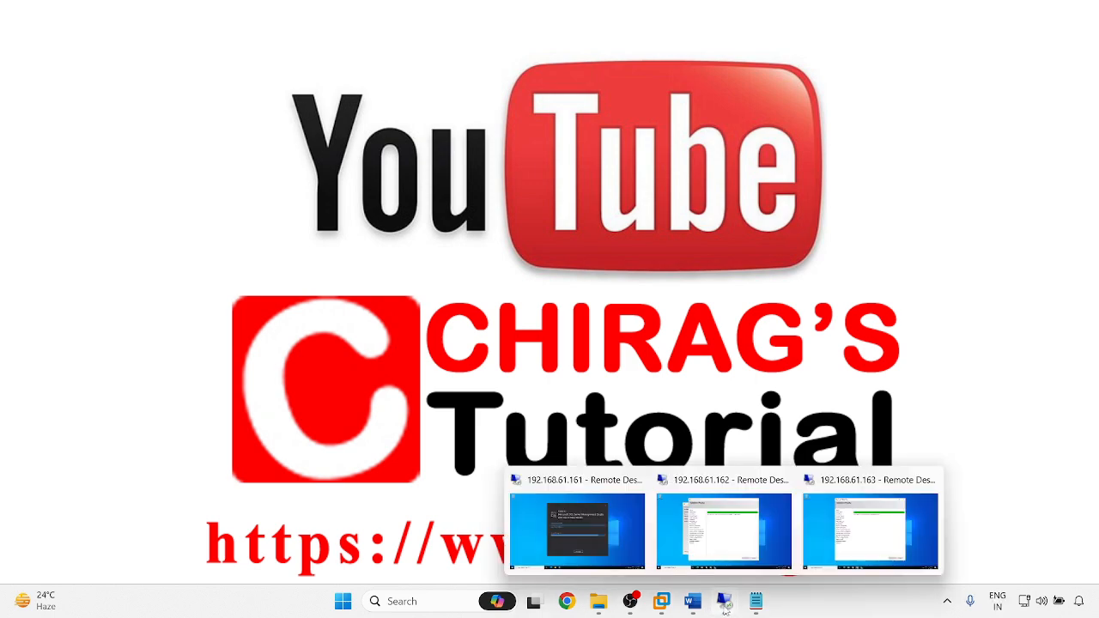
pyautogui.click(605, 531)
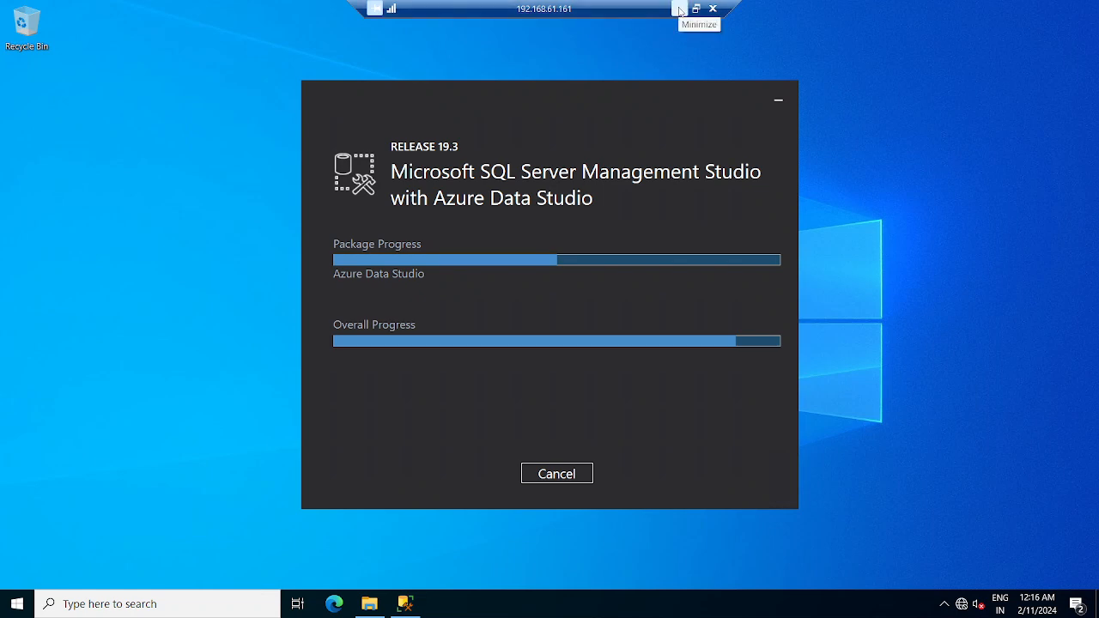
pyautogui.click(679, 10)
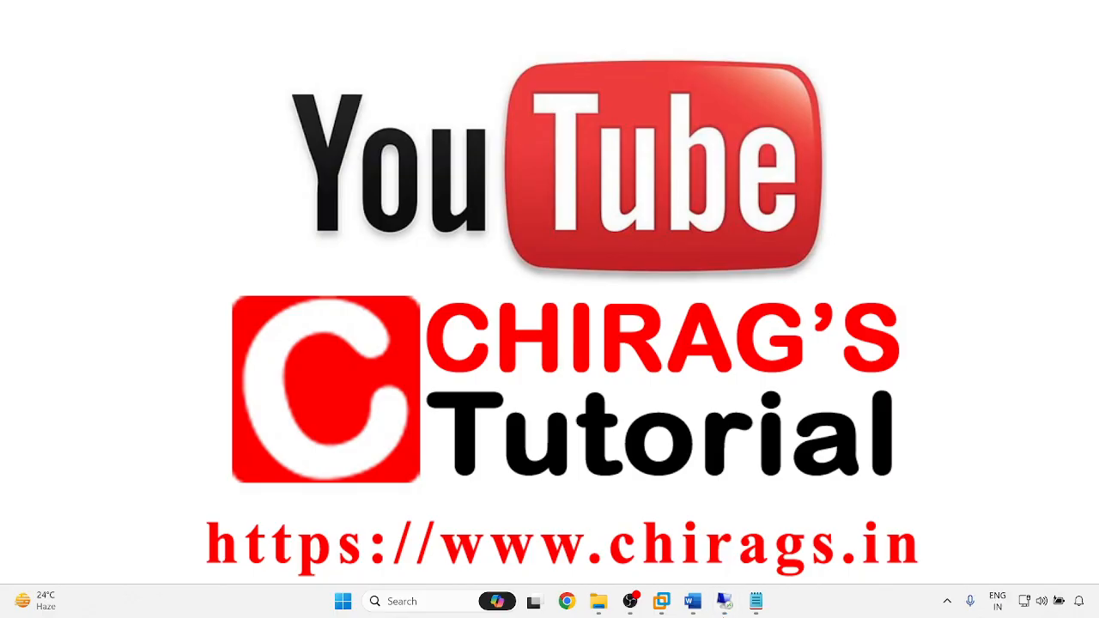
pyautogui.moveTo(724, 605)
pyautogui.click(712, 534)
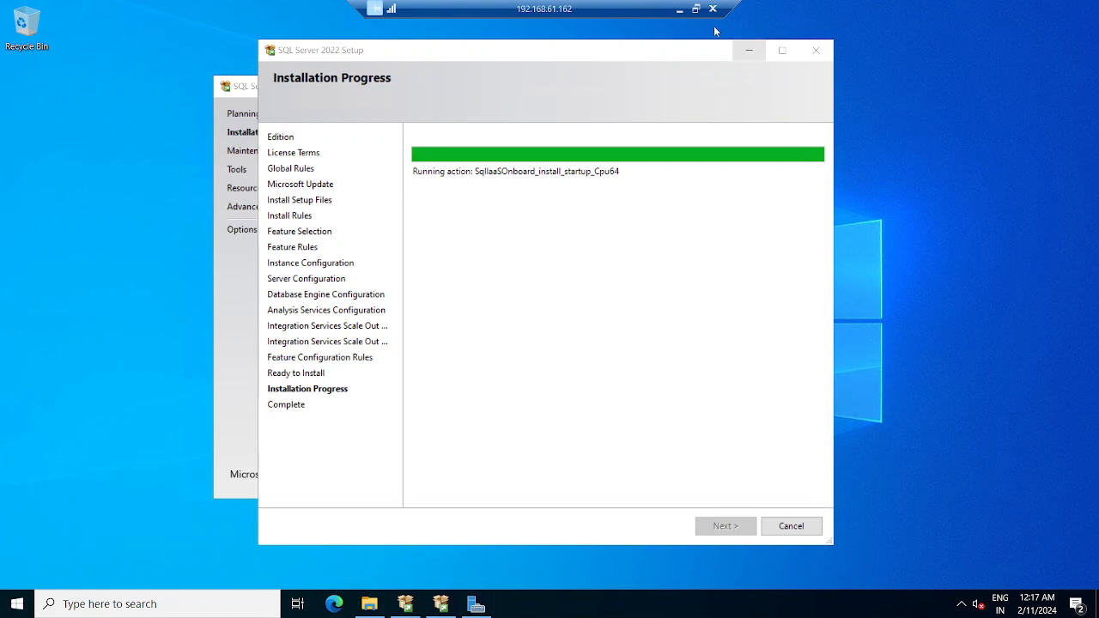
pyautogui.click(678, 8)
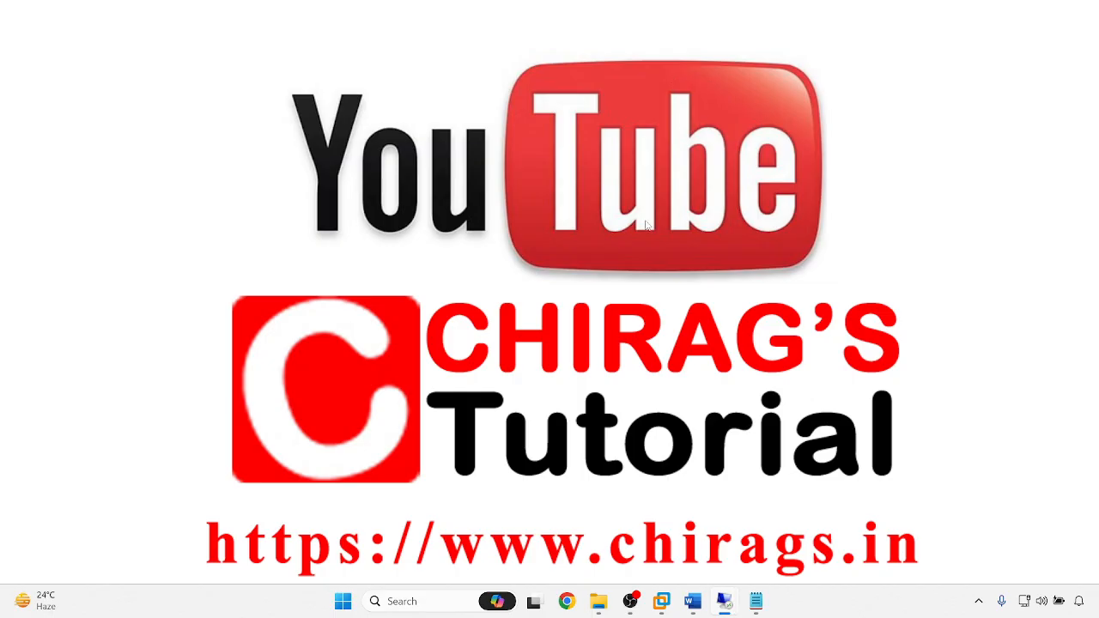
# - On 192.168.61.161, see C: at 635 MB free in This PC and continue past the SSMS disk-space error
pyautogui.moveTo(745, 601)
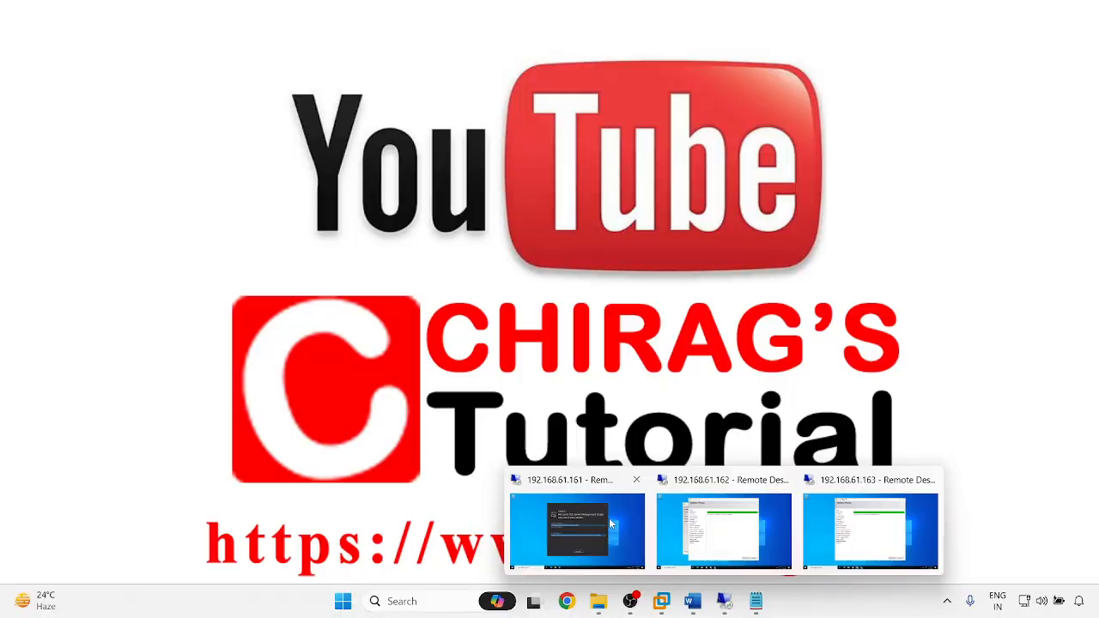
pyautogui.click(876, 528)
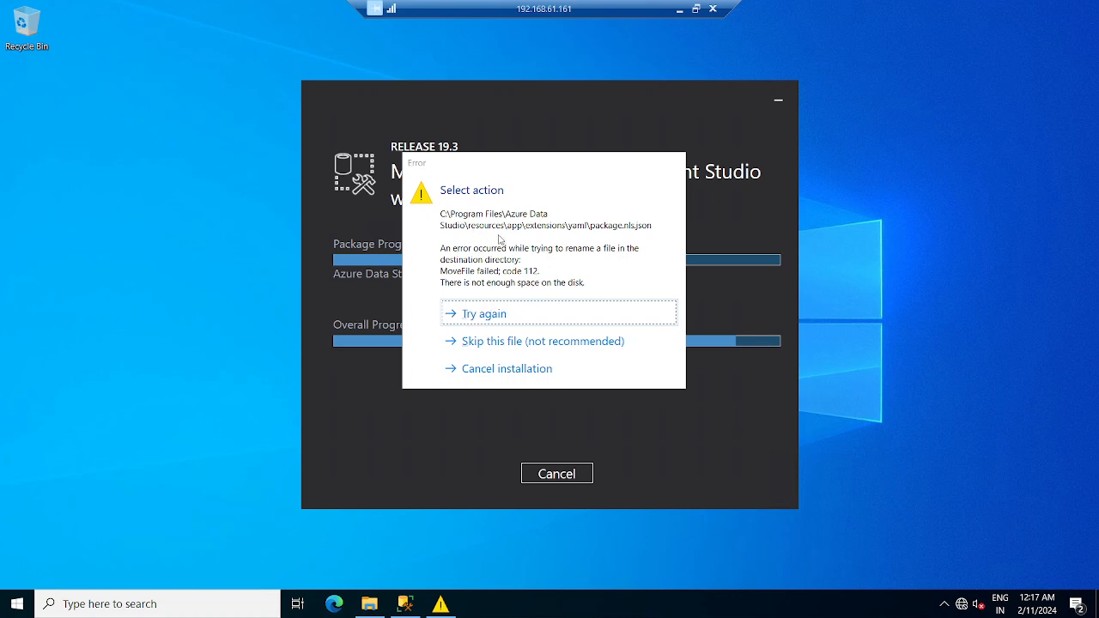
pyautogui.click(370, 606)
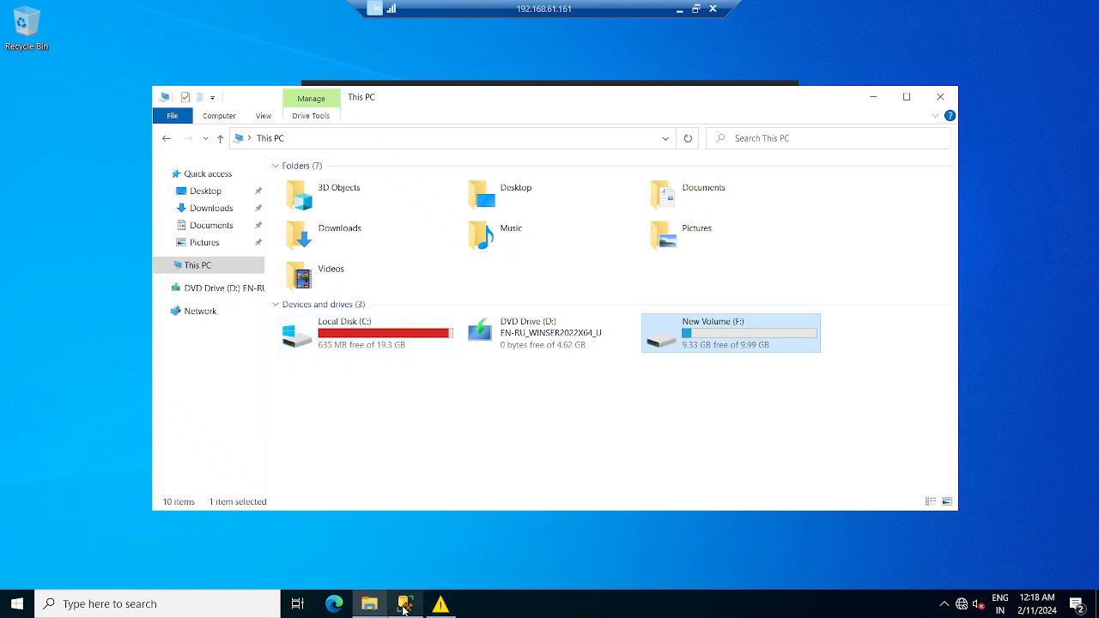
pyautogui.click(441, 607)
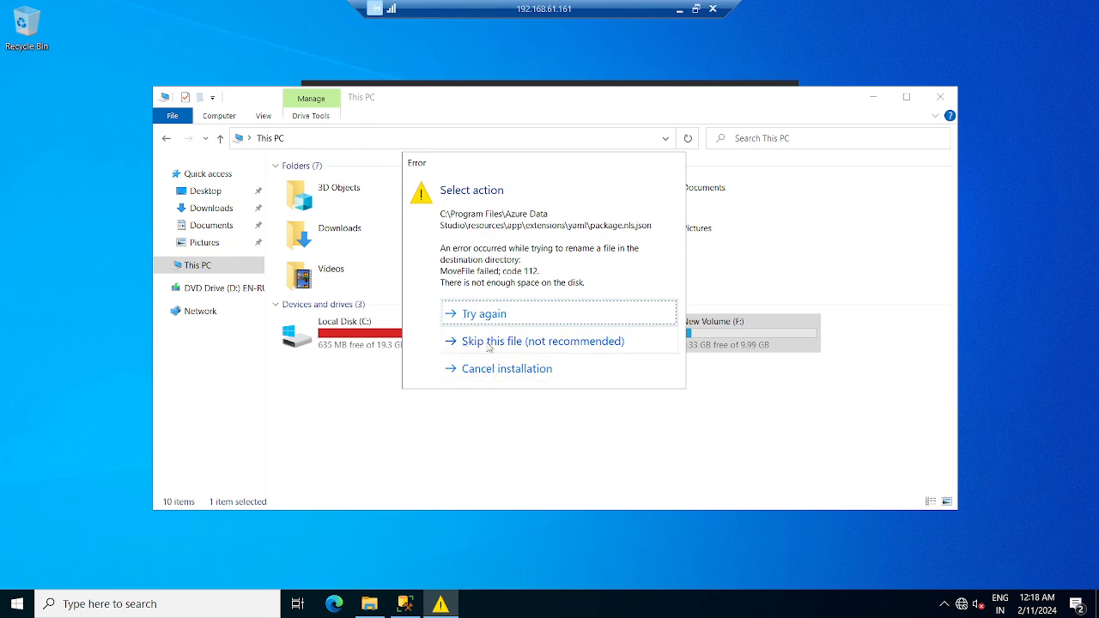
pyautogui.click(496, 374)
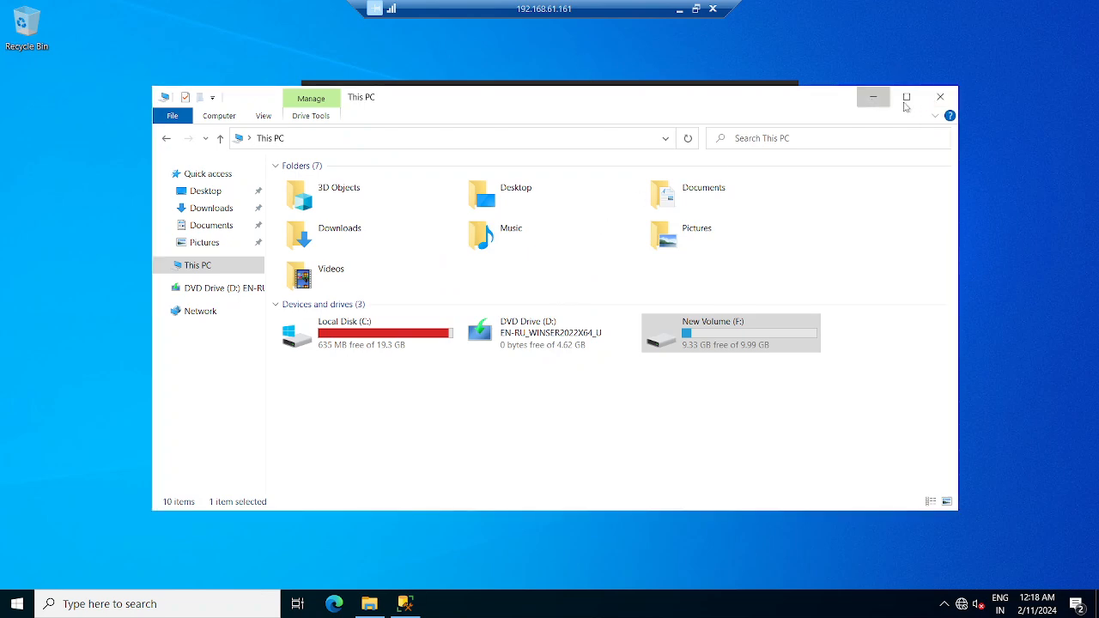
# - Hide File Explorer on .161 and take a quick look at the SQLNode1 virtual machine
pyautogui.click(873, 96)
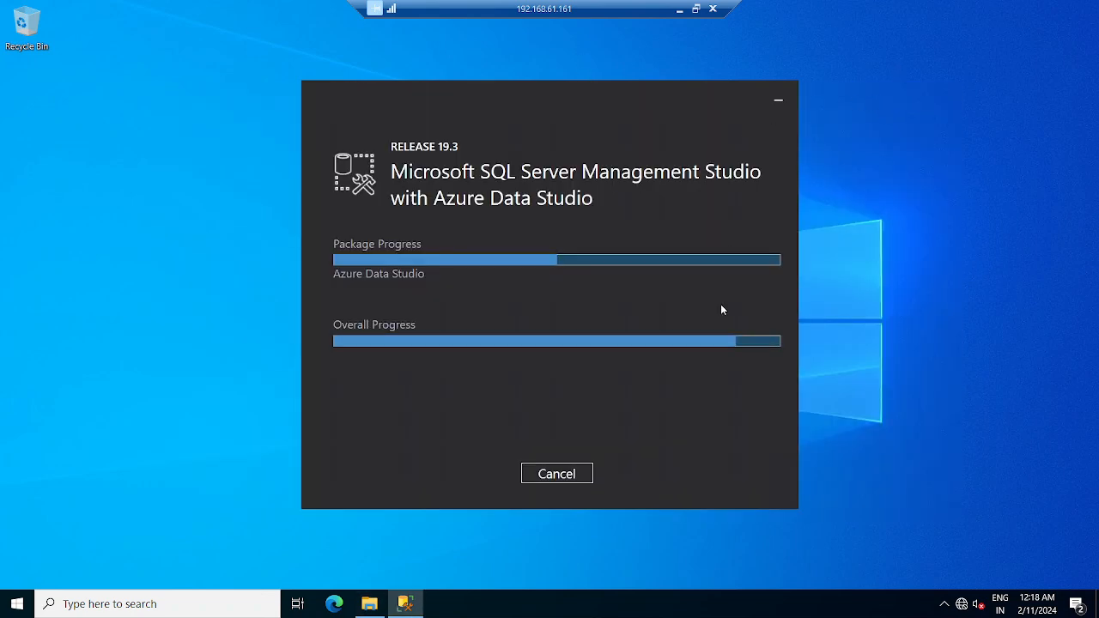
pyautogui.click(679, 8)
pyautogui.moveTo(724, 601)
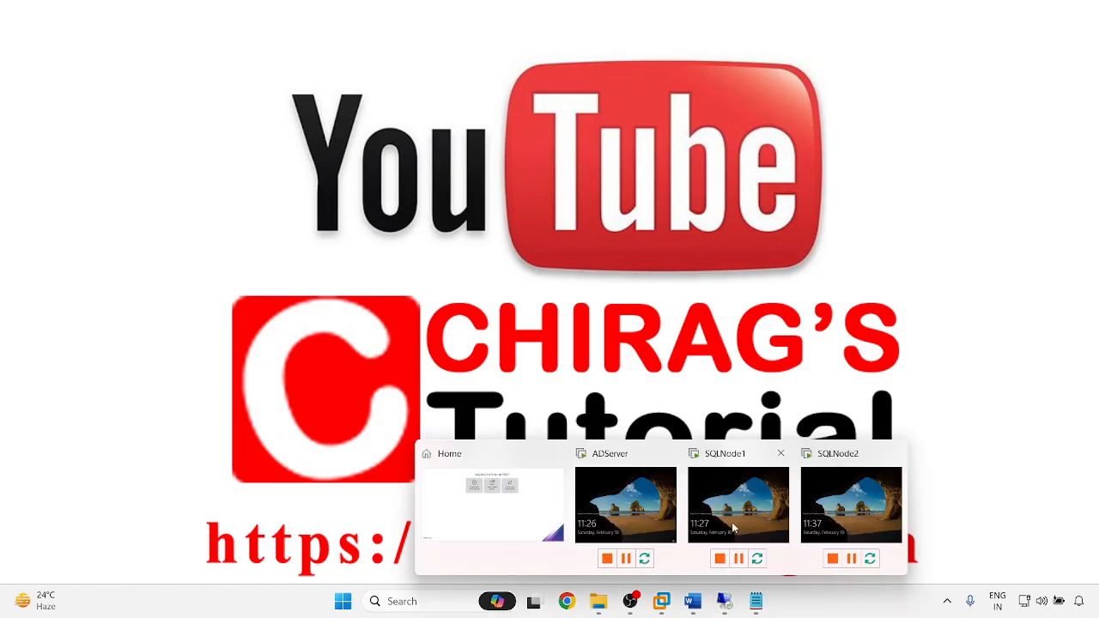
pyautogui.click(732, 522)
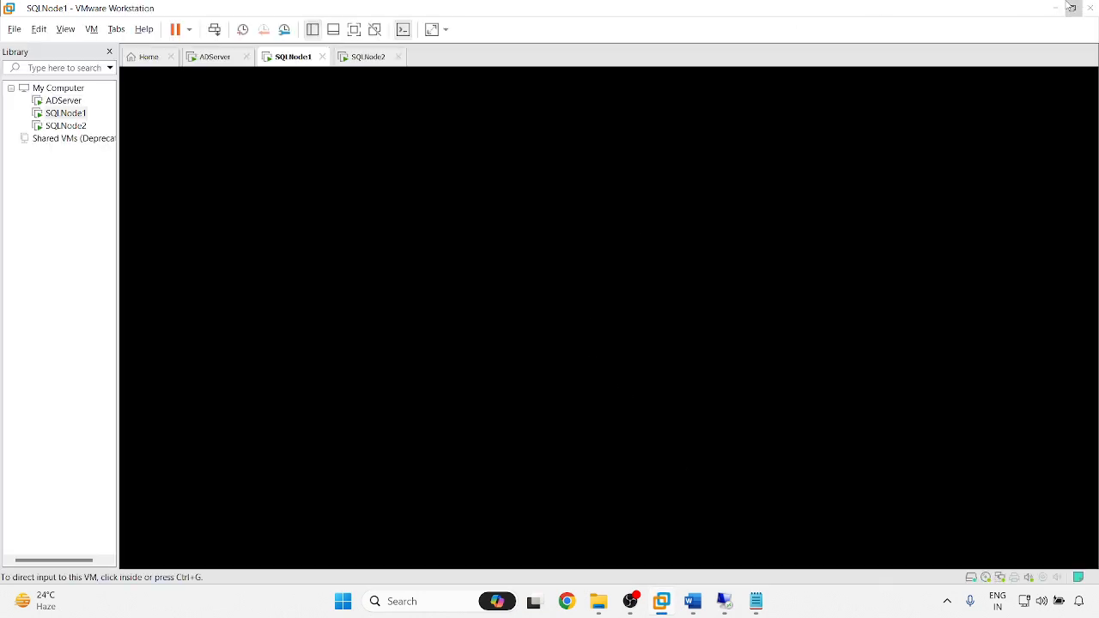
pyautogui.click(1058, 7)
# - Check the 192.168.61.162 setup, then return to the 192.168.61.161 SSMS installer
pyautogui.moveTo(724, 601)
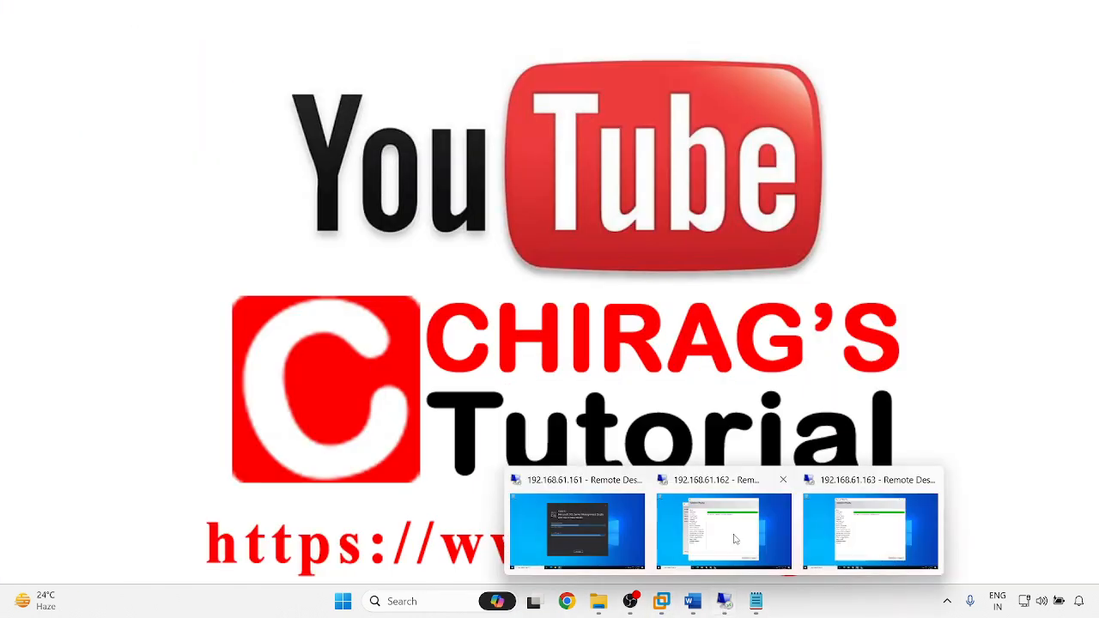
pyautogui.click(730, 556)
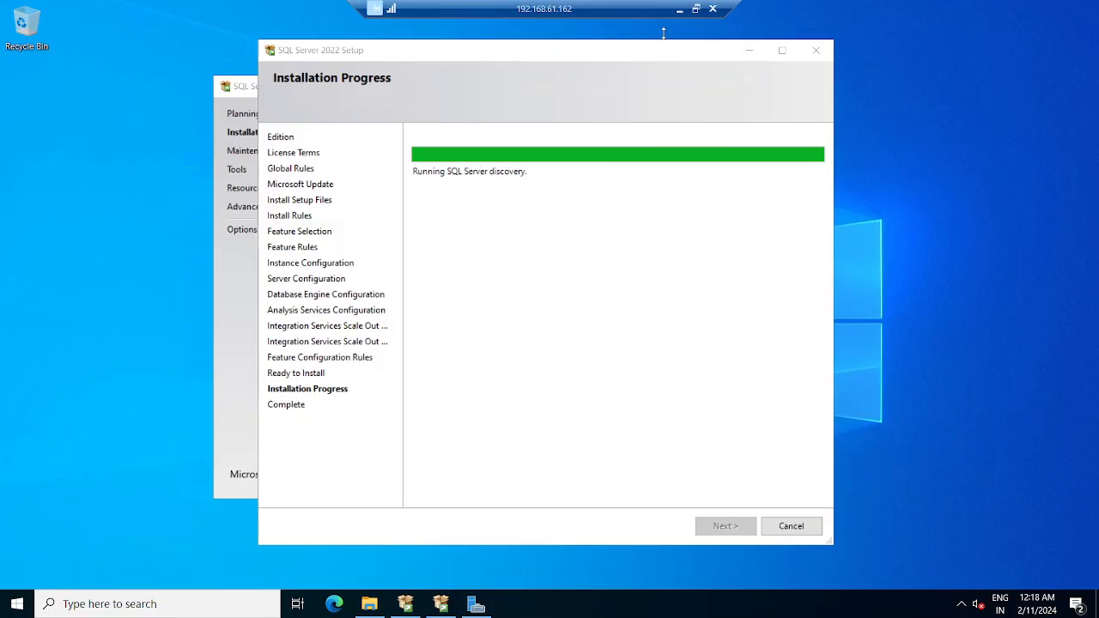
pyautogui.click(679, 9)
pyautogui.moveTo(728, 604)
pyautogui.click(622, 544)
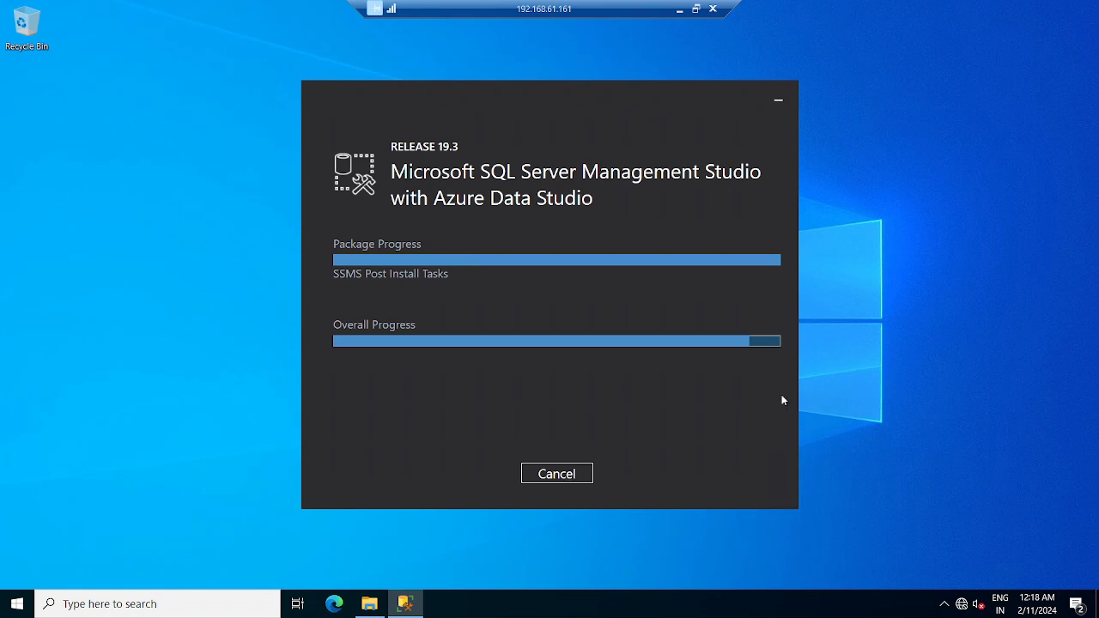
# - Refresh the desktop and This PC on 192.168.61.161, showing C: at 608 MB free
pyautogui.rightClick(911, 227)
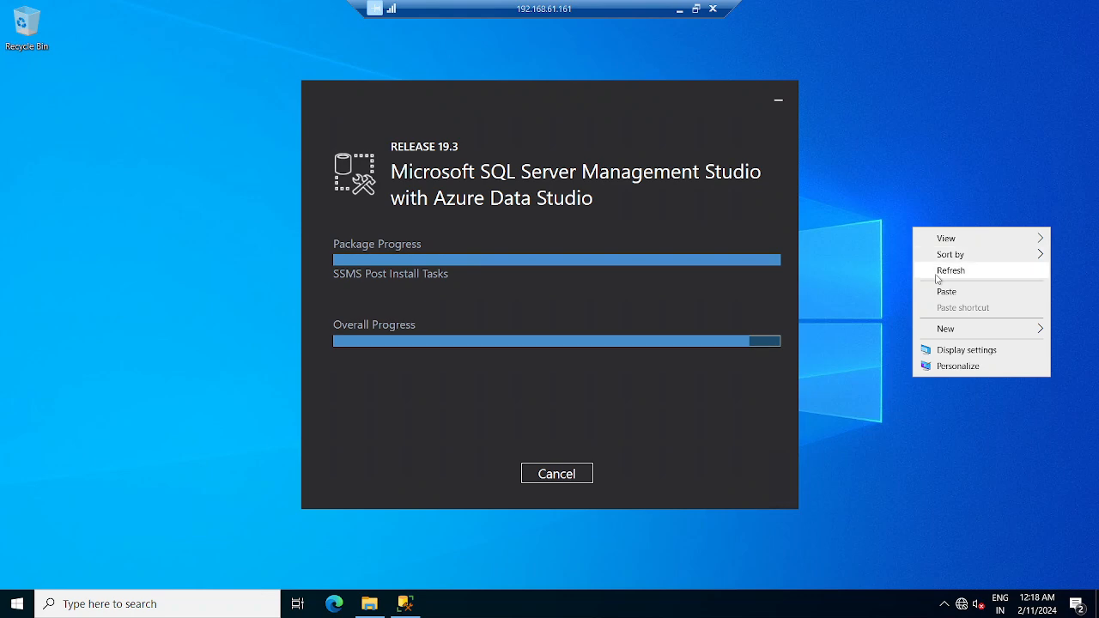
pyautogui.click(941, 272)
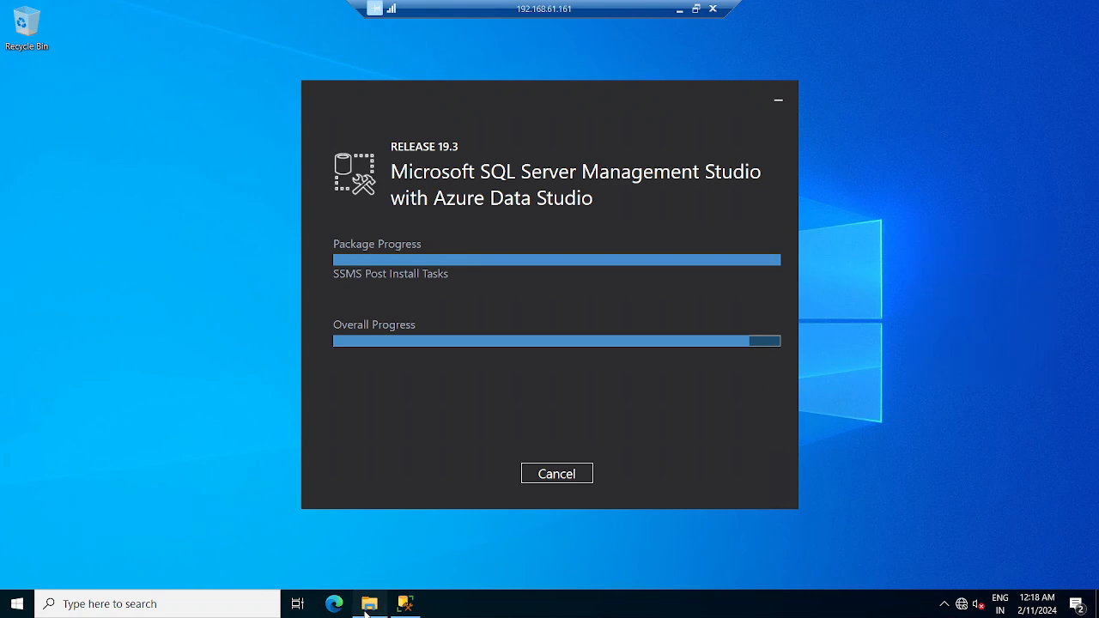
pyautogui.click(368, 606)
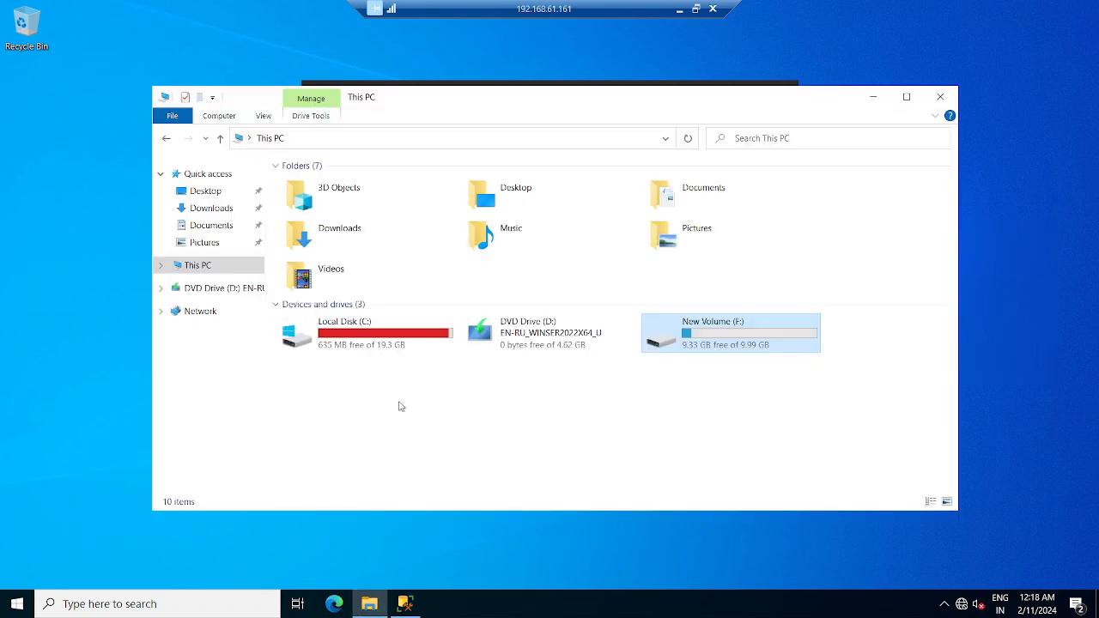
pyautogui.rightClick(394, 403)
pyautogui.click(429, 455)
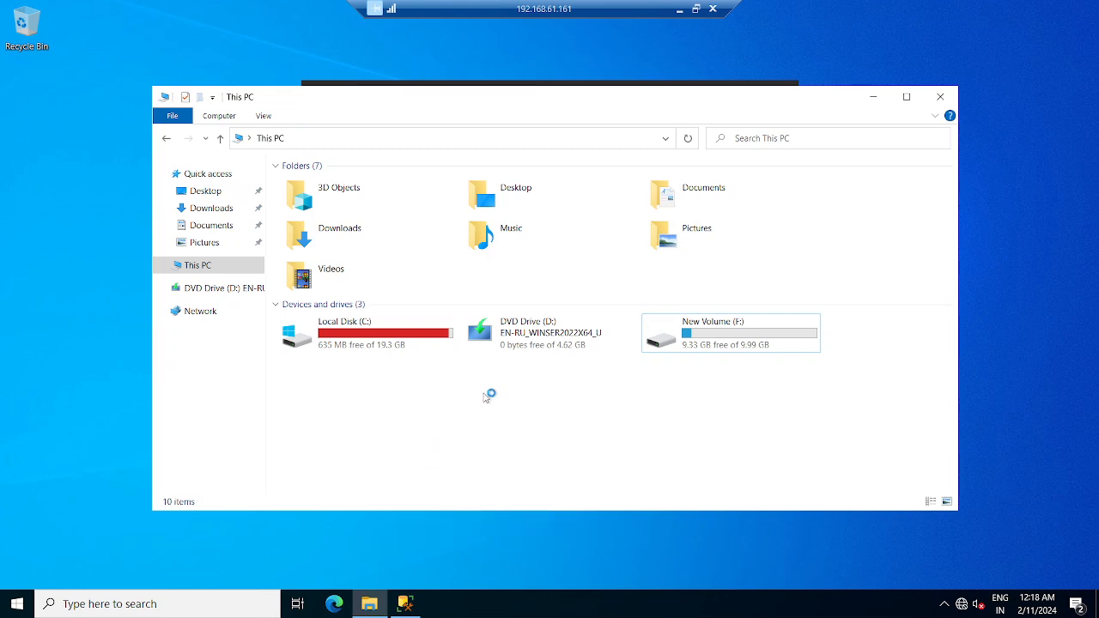
# - Hide File Explorer, minimize the .161 session and switch to 192.168.61.162
pyautogui.click(875, 100)
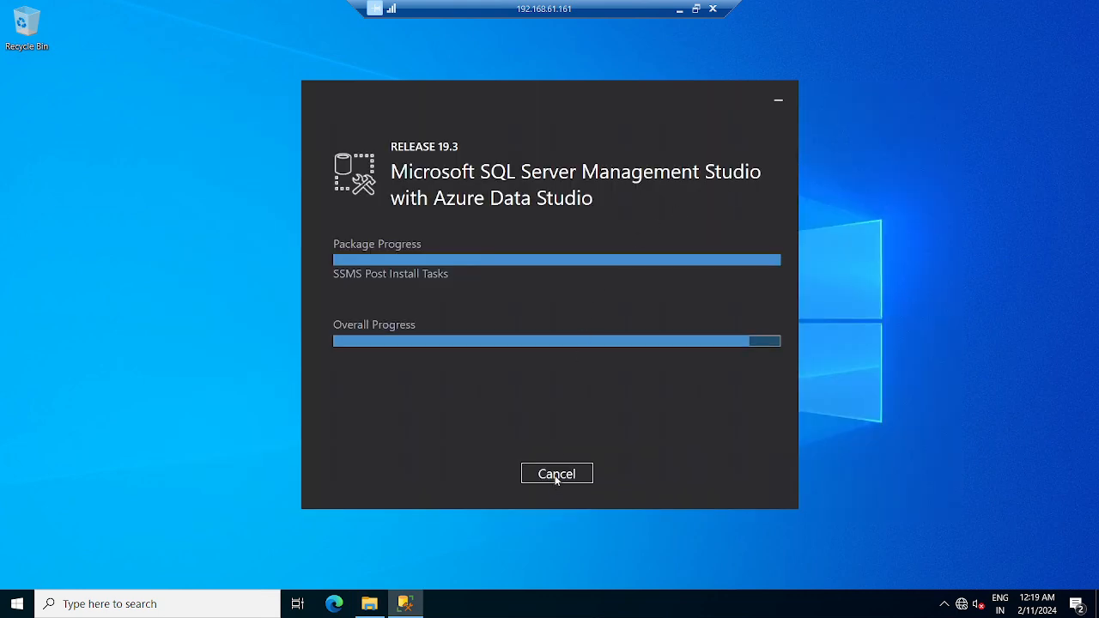
pyautogui.click(679, 11)
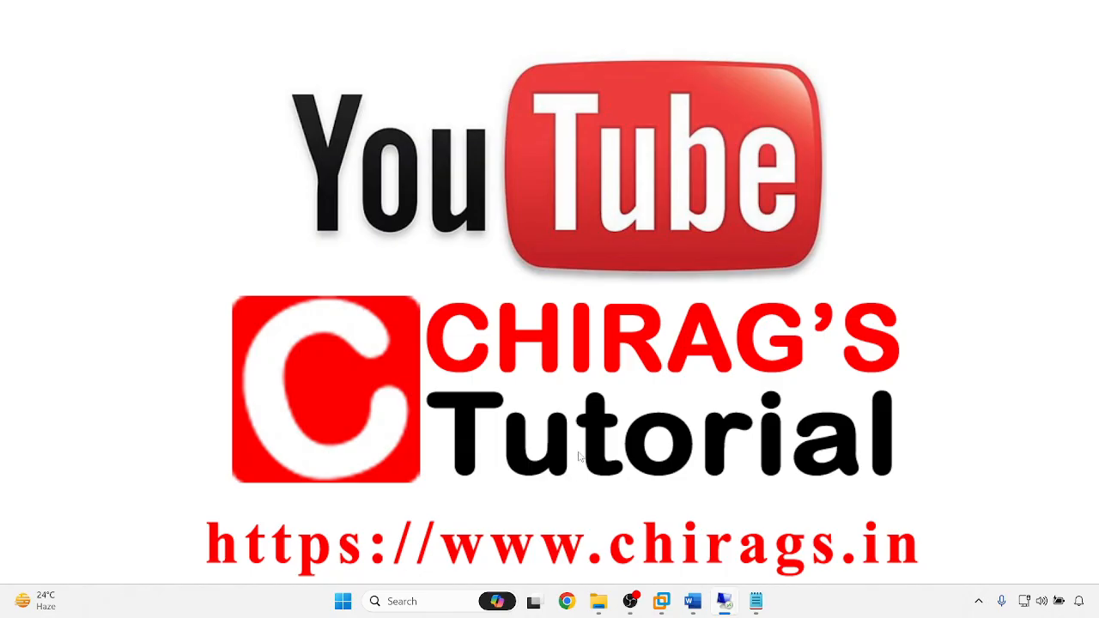
pyautogui.moveTo(721, 606)
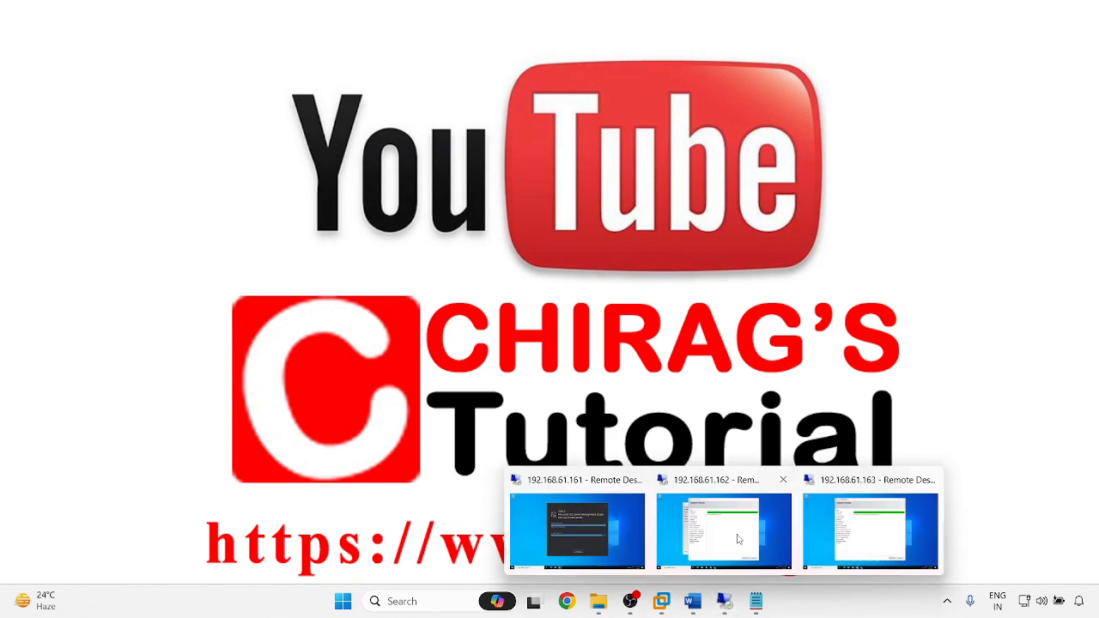
pyautogui.click(734, 549)
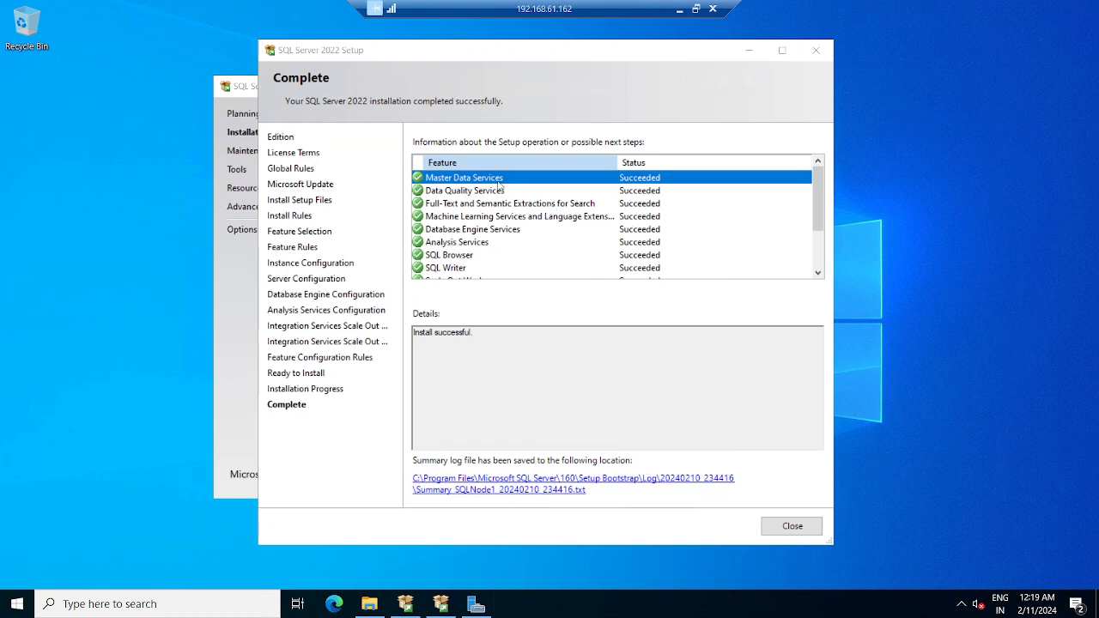
# - Verify every SQL Server 2022 feature shows Succeeded, then close Setup and the Installation Center
pyautogui.scroll(-2, 596, 220)
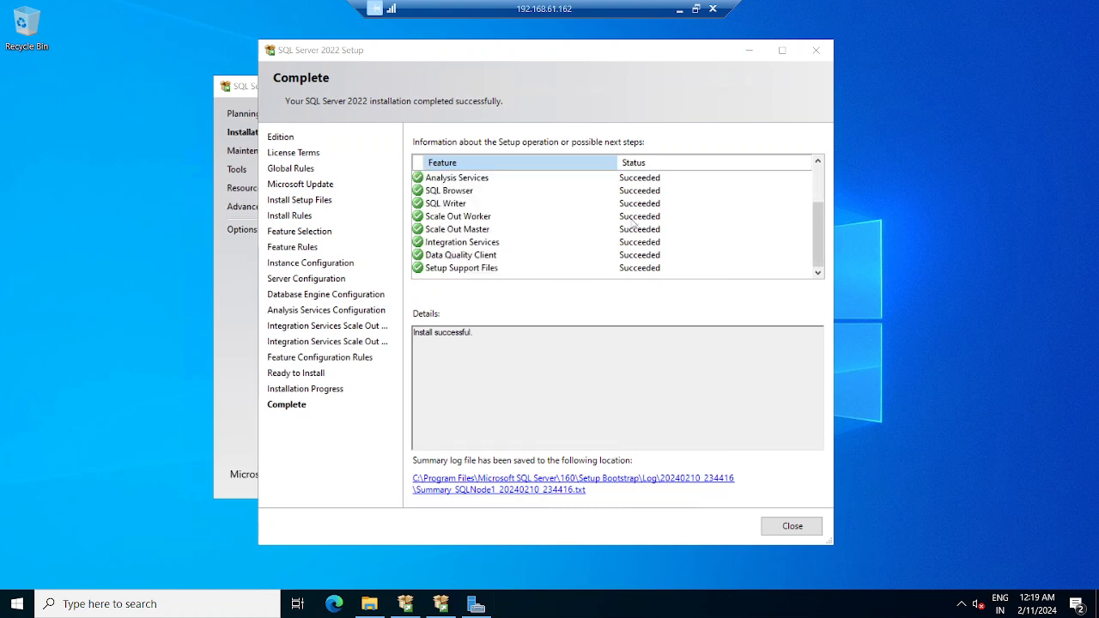
pyautogui.click(644, 177)
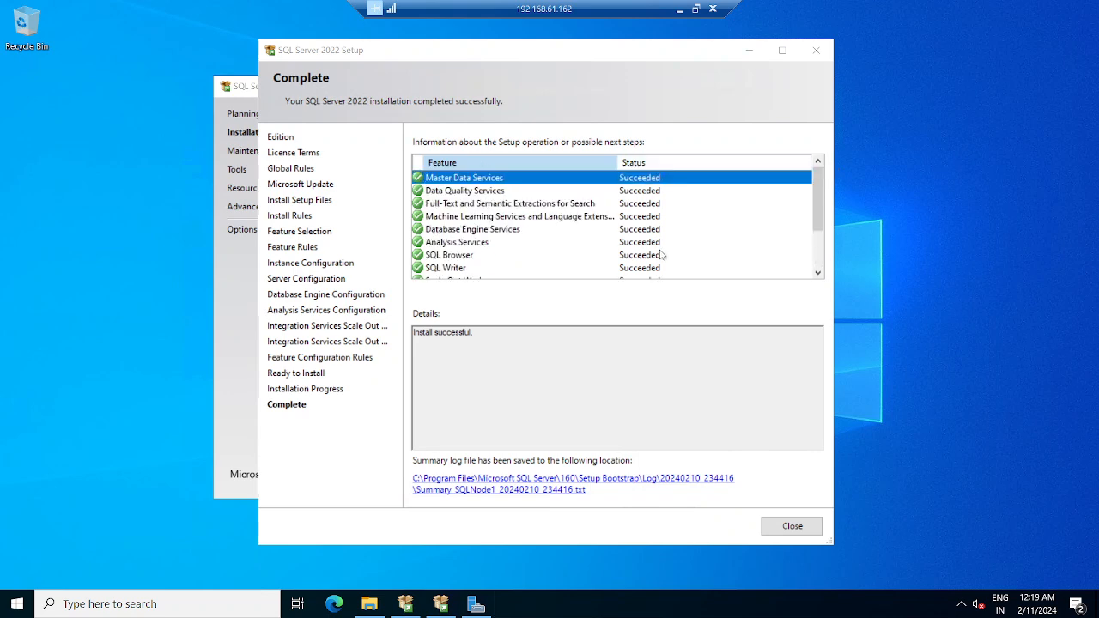
pyautogui.scroll(-2, 635, 273)
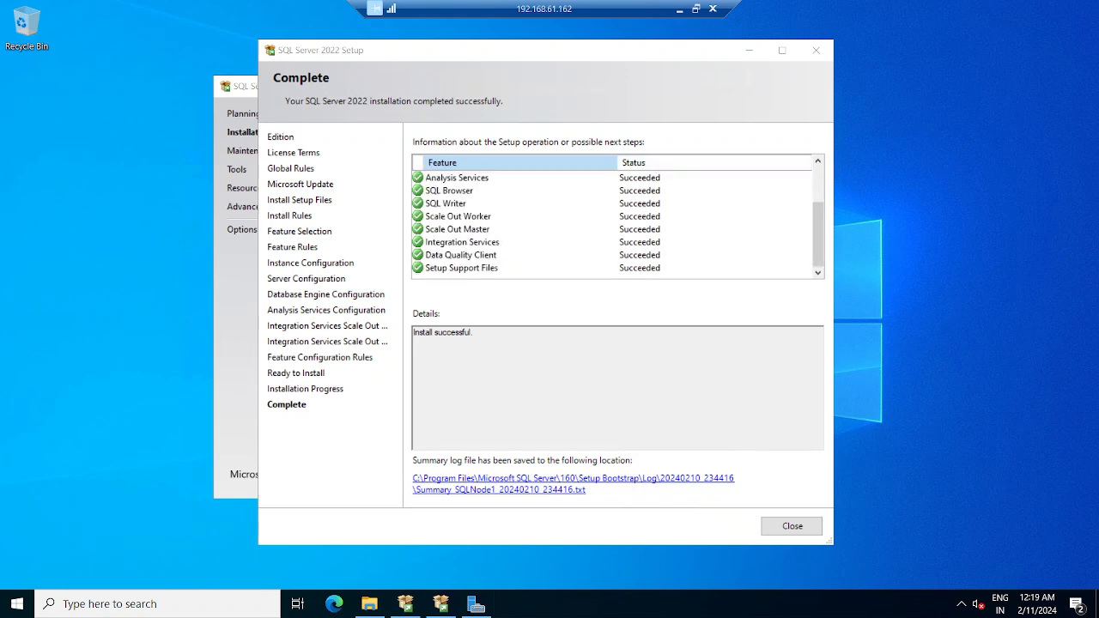
pyautogui.click(792, 525)
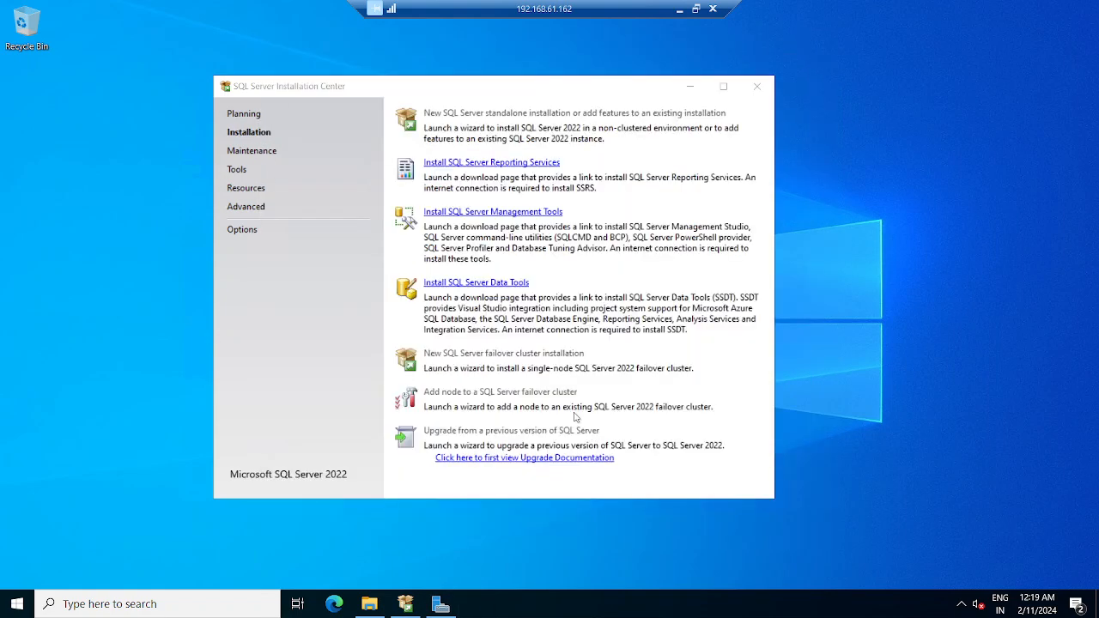
pyautogui.click(756, 86)
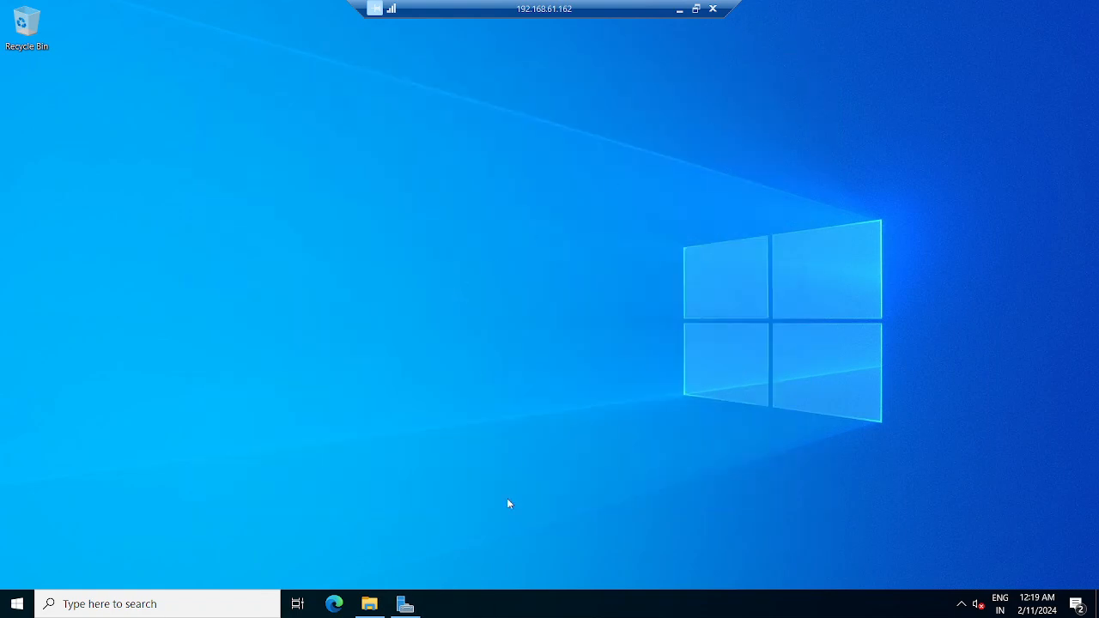
# - Put Server Manager away and browse Local Disk (C:) and ClusterStorage in File Explorer
pyautogui.click(406, 604)
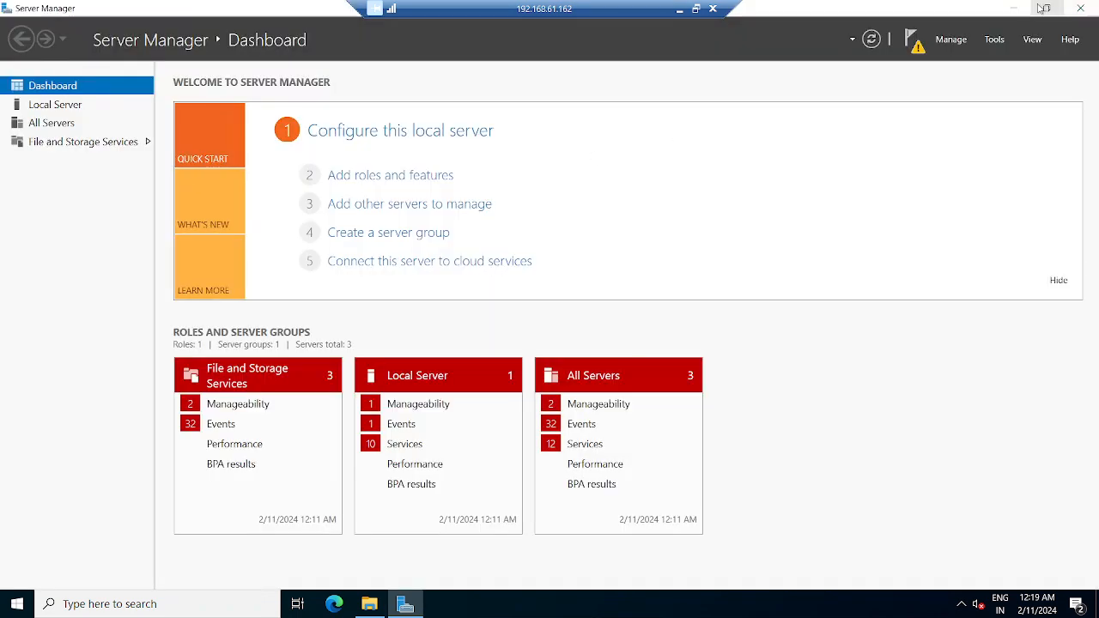
pyautogui.click(1017, 9)
pyautogui.press('super+e')
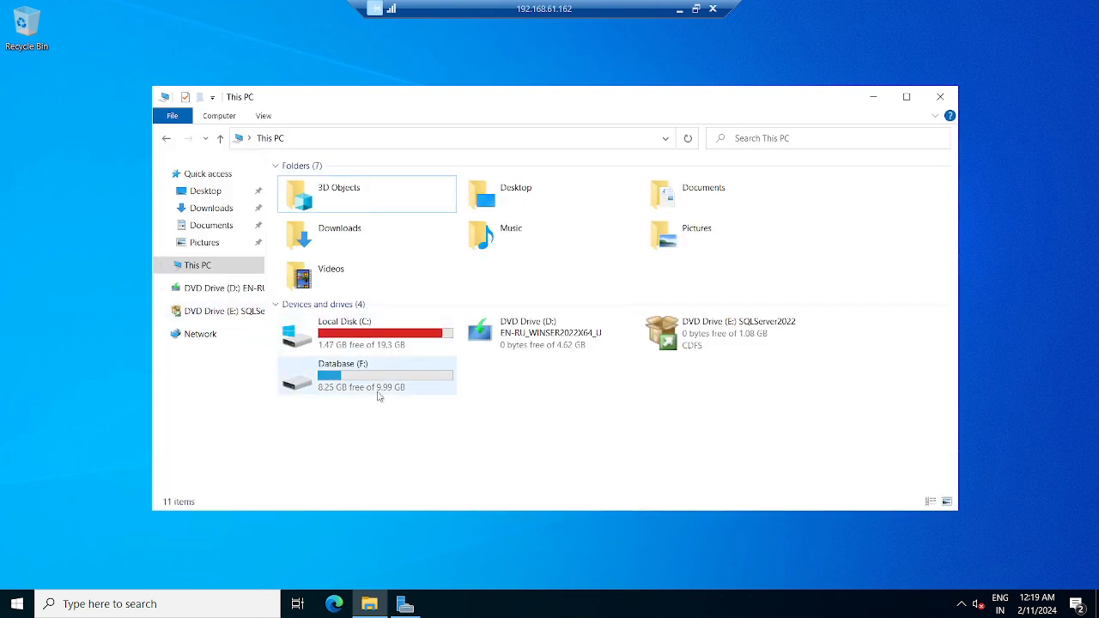
pyautogui.doubleClick(369, 341)
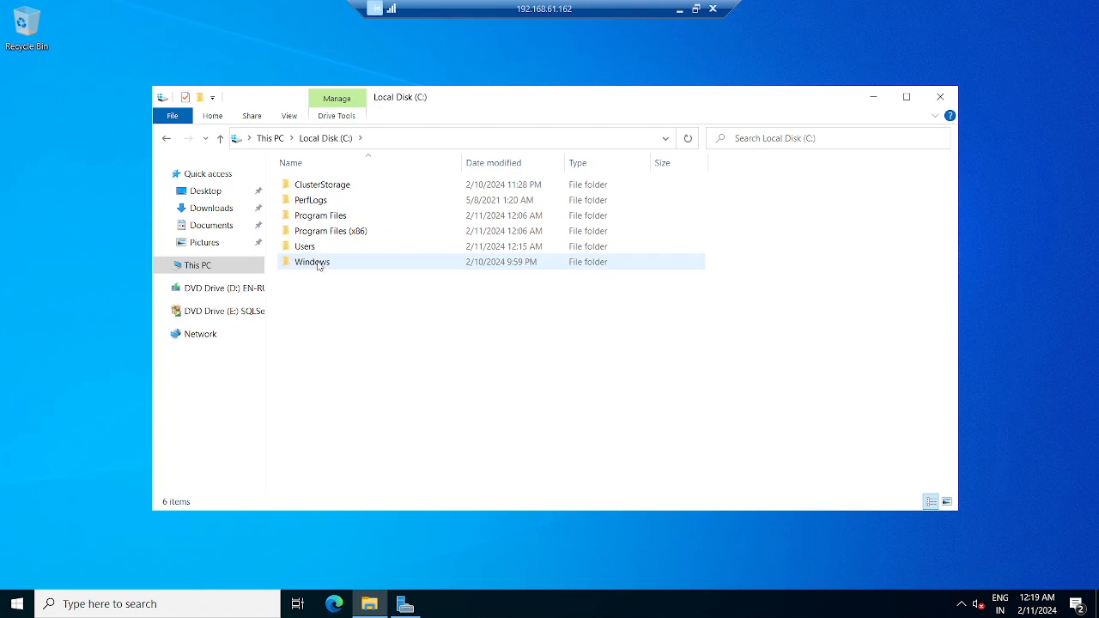
pyautogui.click(322, 187)
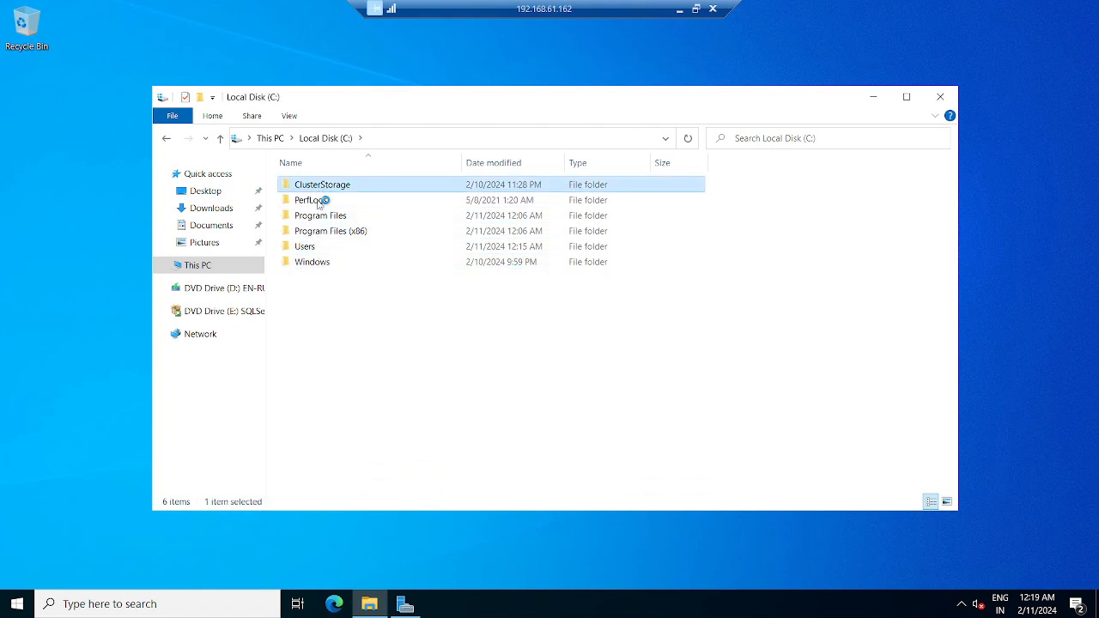
pyautogui.click(314, 139)
pyautogui.click(269, 138)
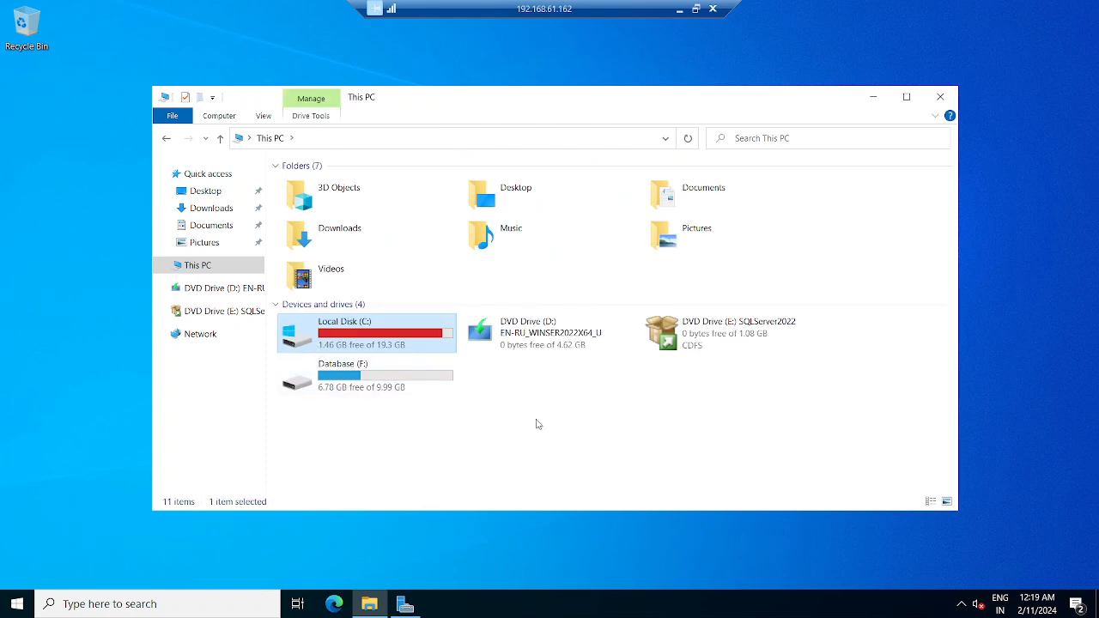
# - Refresh This PC to show C: at 1.46 GB free of 19.3 GB, then minimize the session
pyautogui.rightClick(537, 425)
pyautogui.click(575, 481)
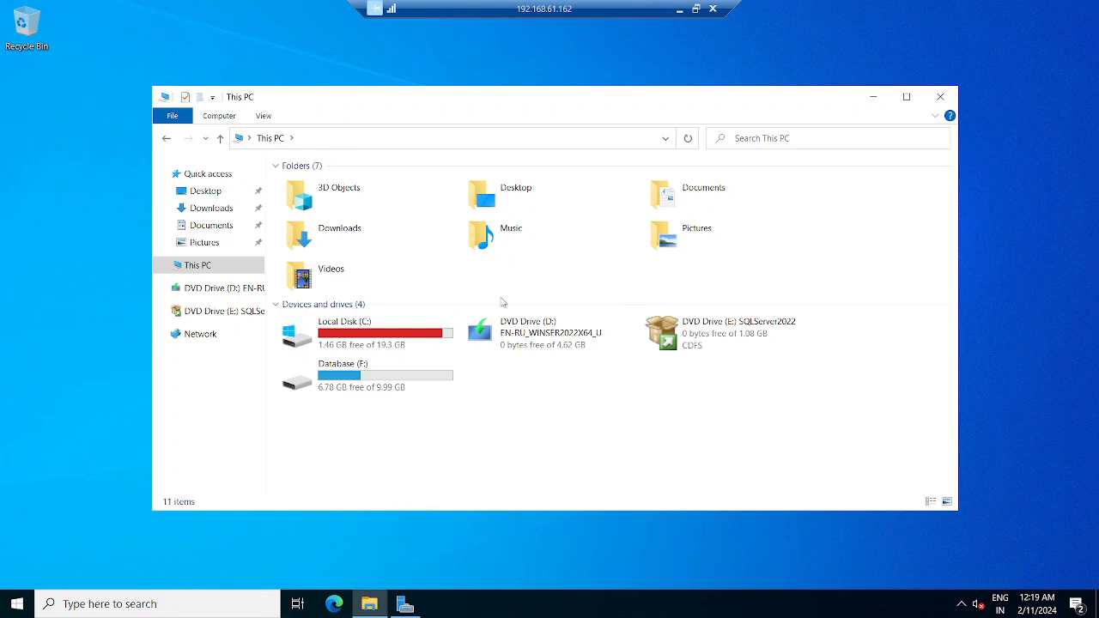
pyautogui.click(679, 9)
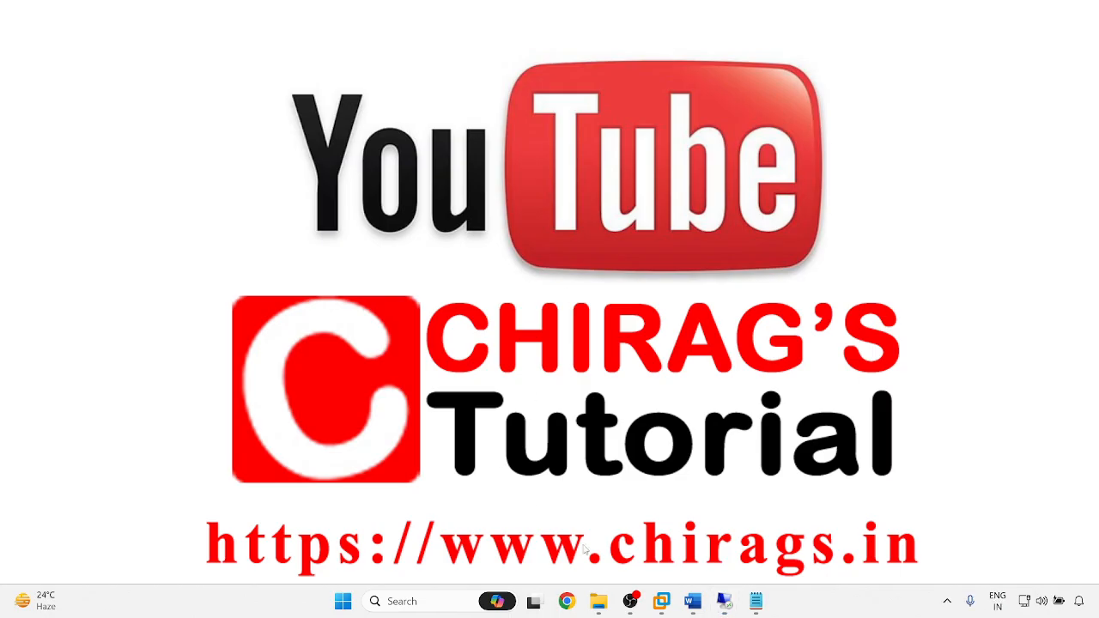
pyautogui.moveTo(726, 596)
pyautogui.click(601, 536)
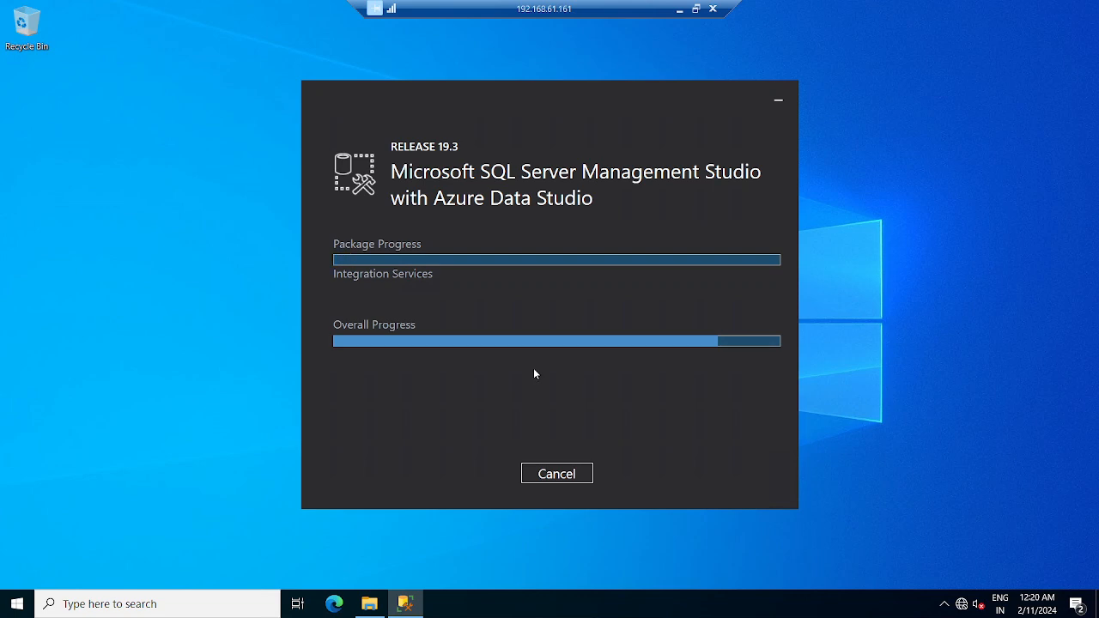
pyautogui.click(679, 9)
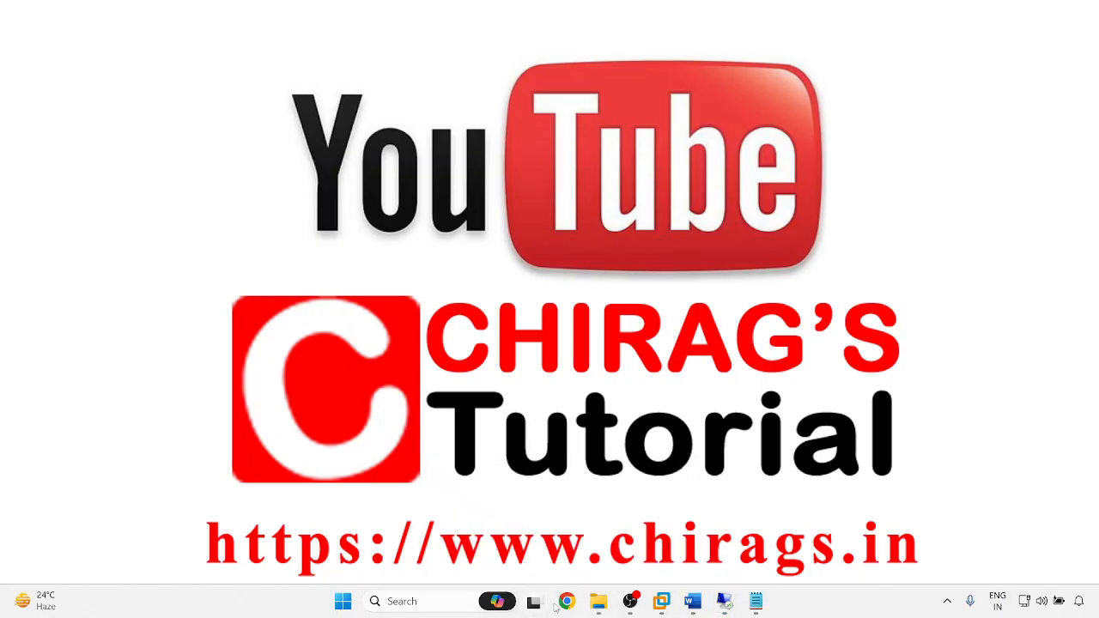
pyautogui.moveTo(599, 604)
pyautogui.press('super+r')
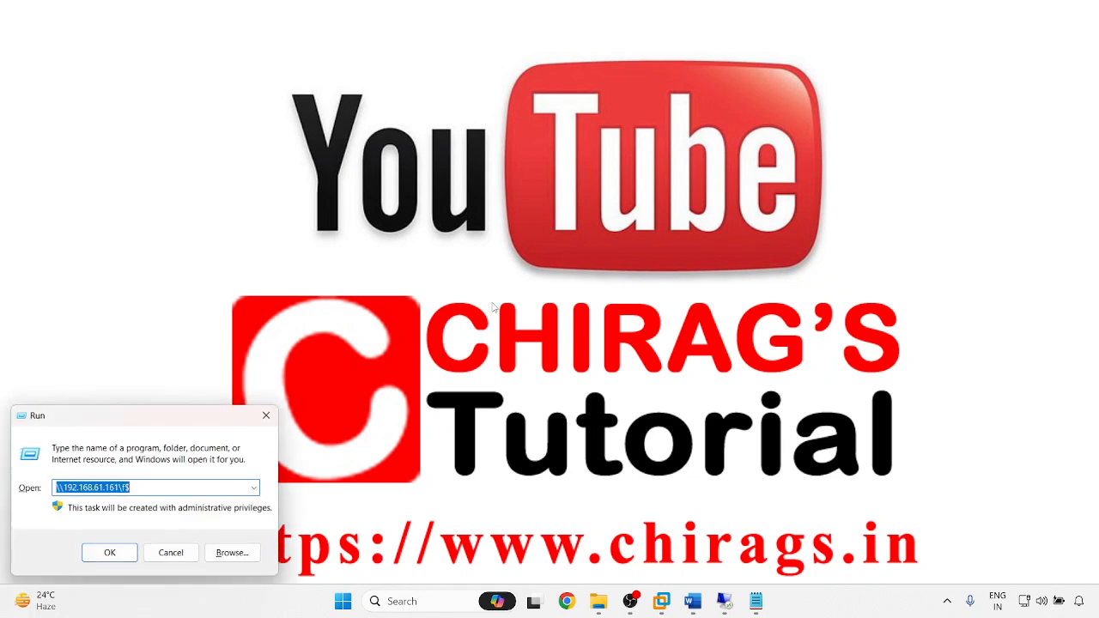
pyautogui.write('ping')
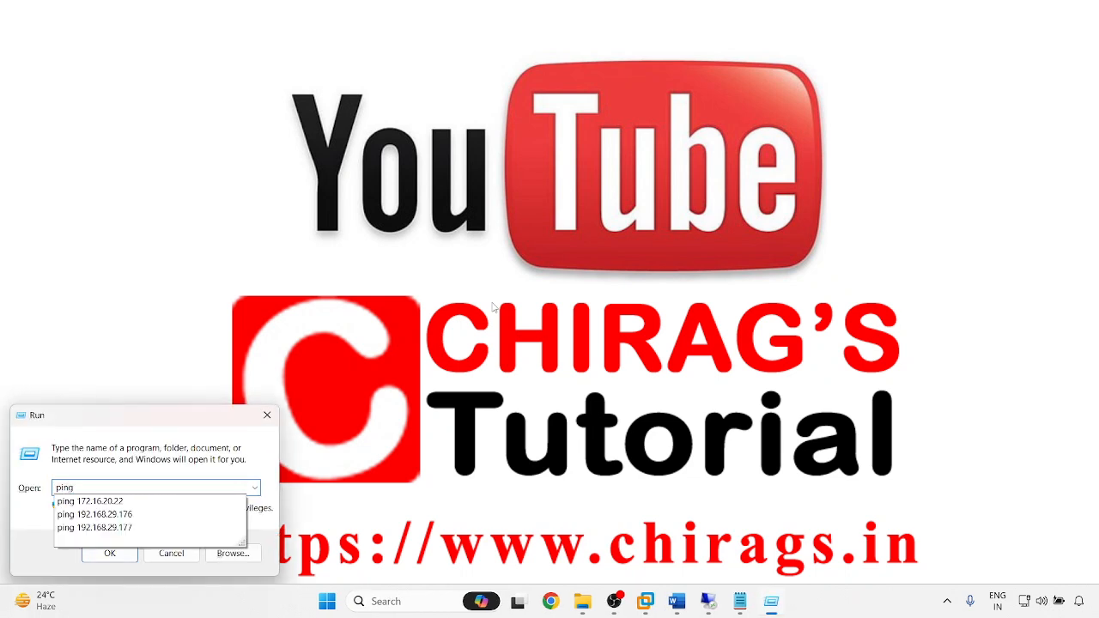
pyautogui.write(' 192.168')
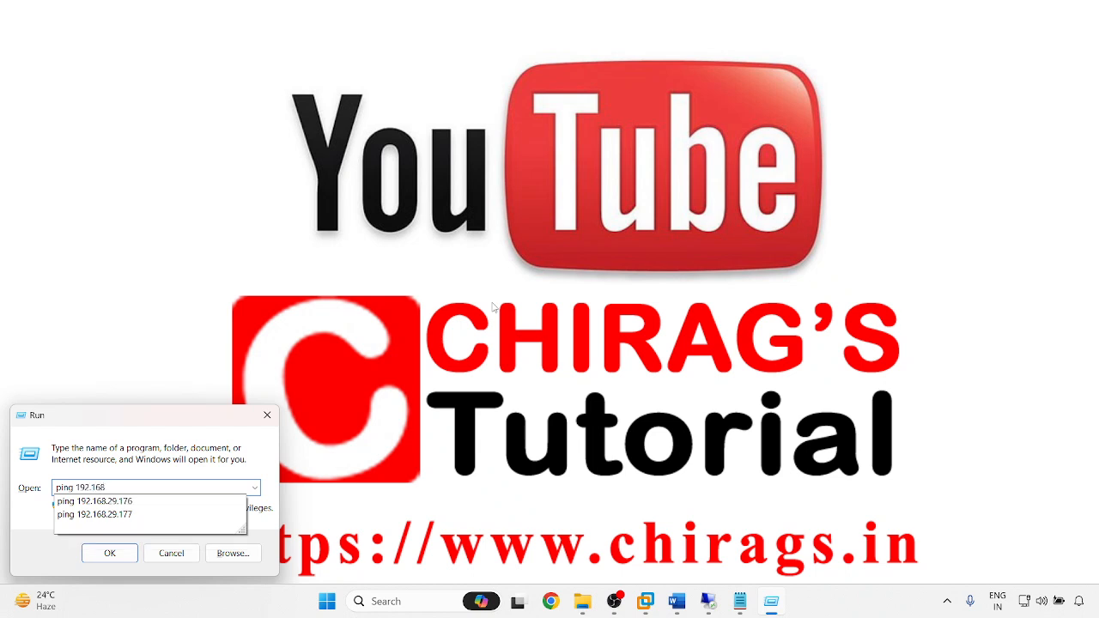
pyautogui.press('Return')
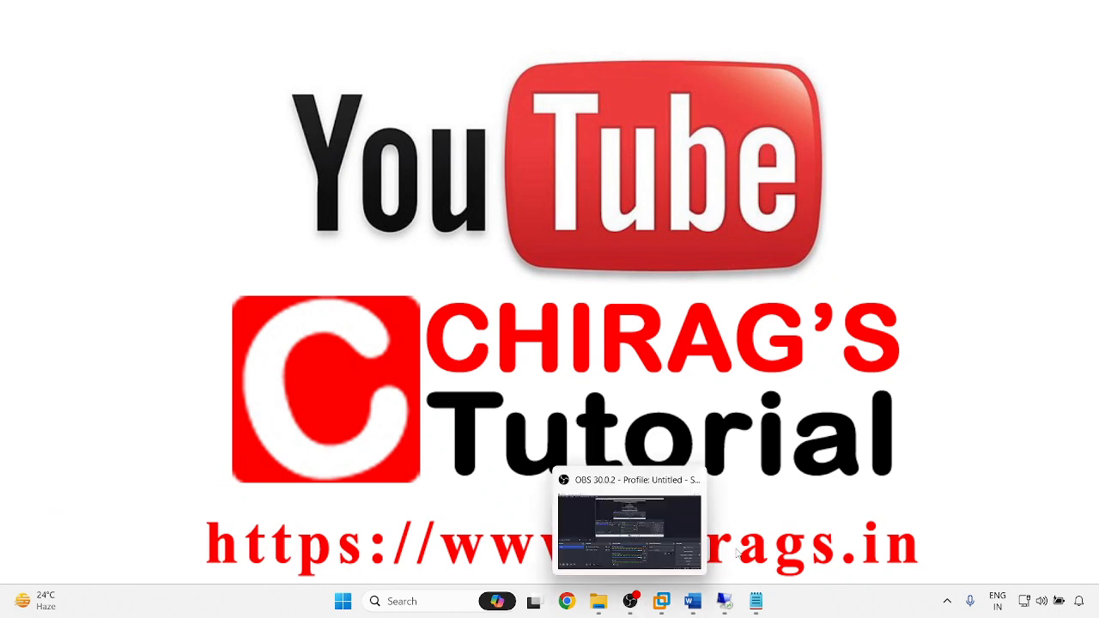
pyautogui.moveTo(726, 603)
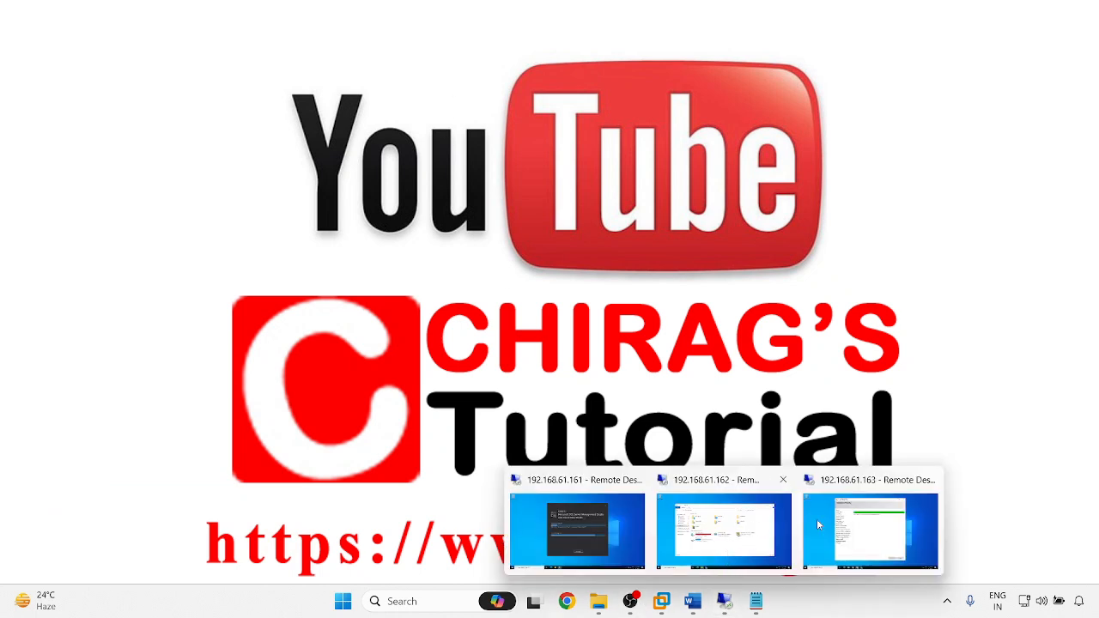
pyautogui.click(870, 528)
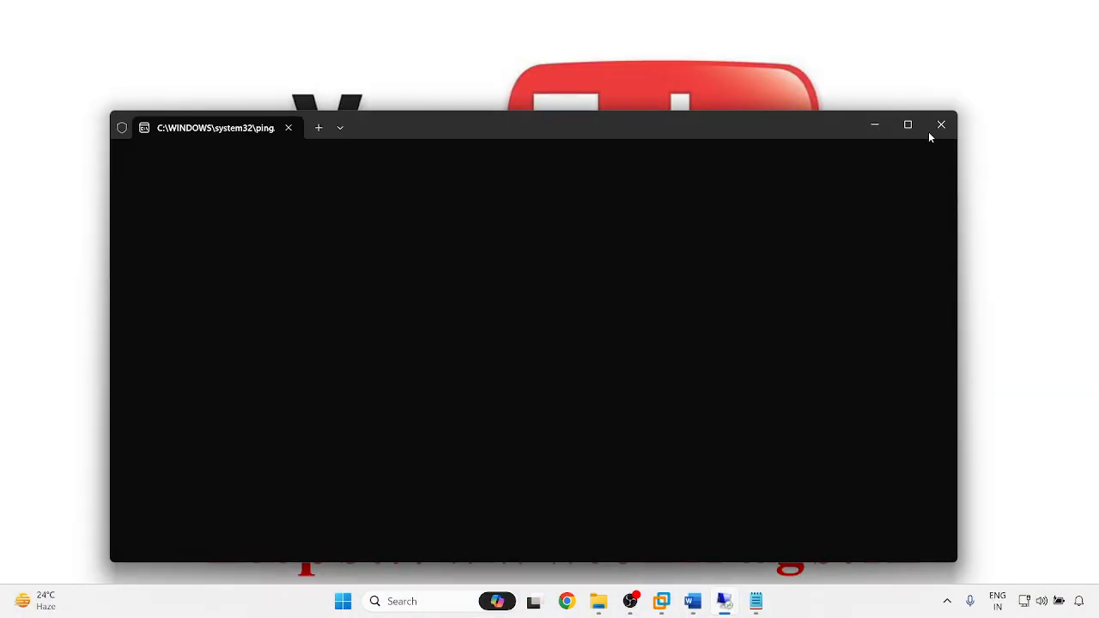
pyautogui.click(941, 125)
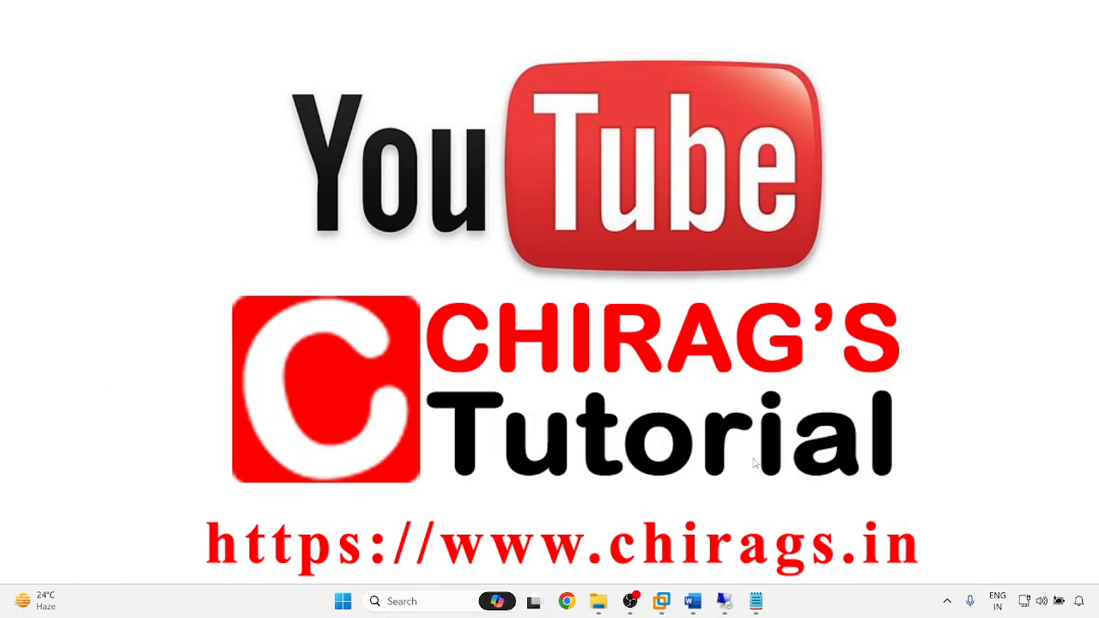
pyautogui.press('super+r')
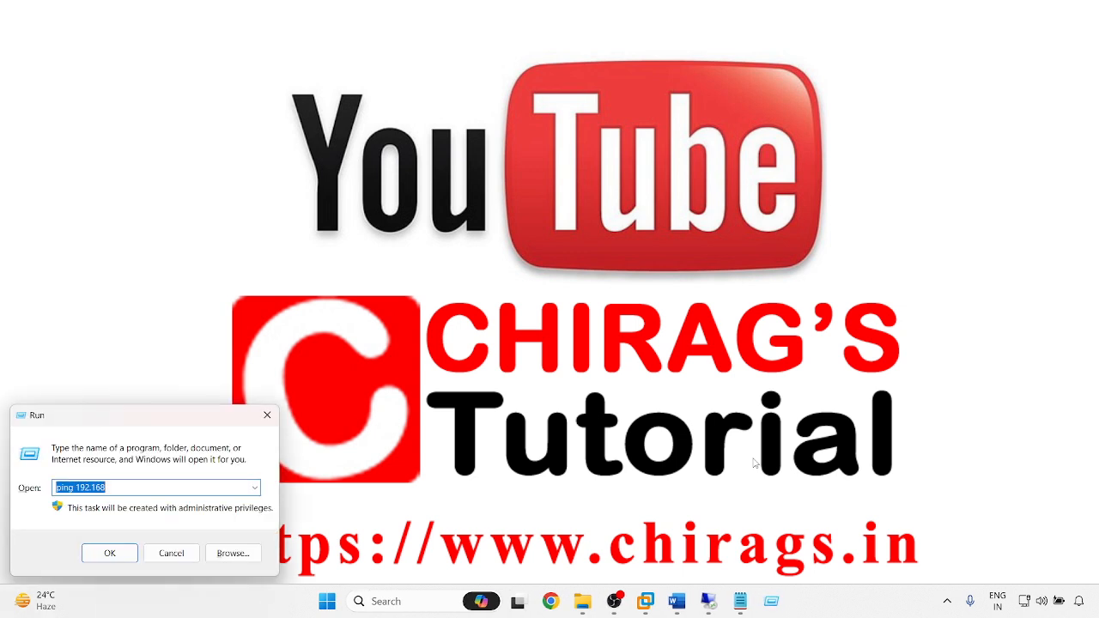
pyautogui.write('cmd')
pyautogui.press('Return')
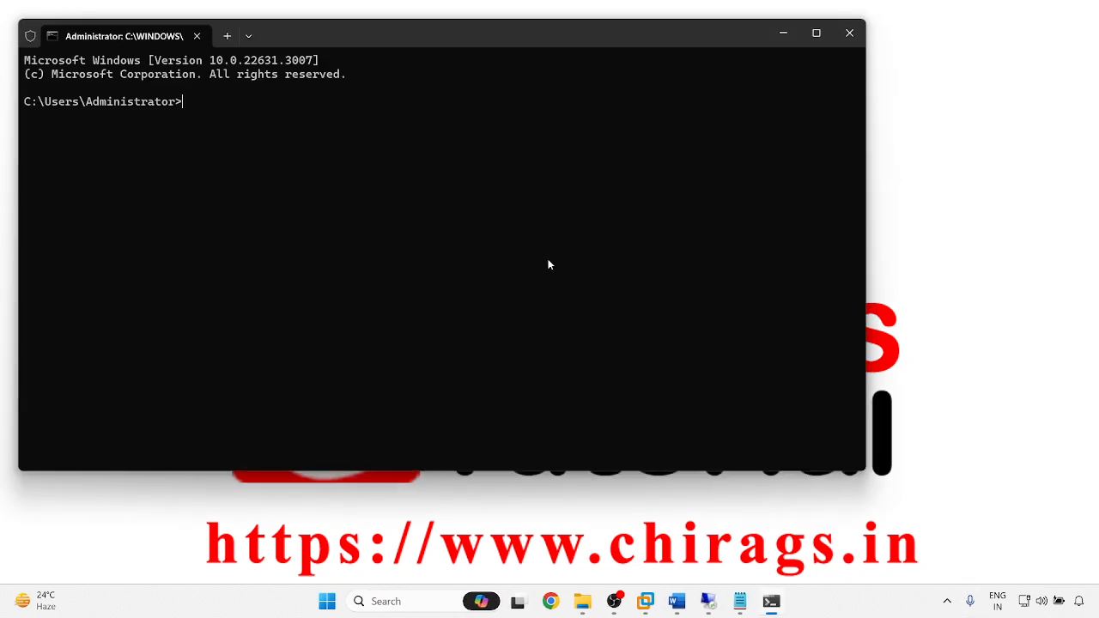
pyautogui.write('ping 192.168.')
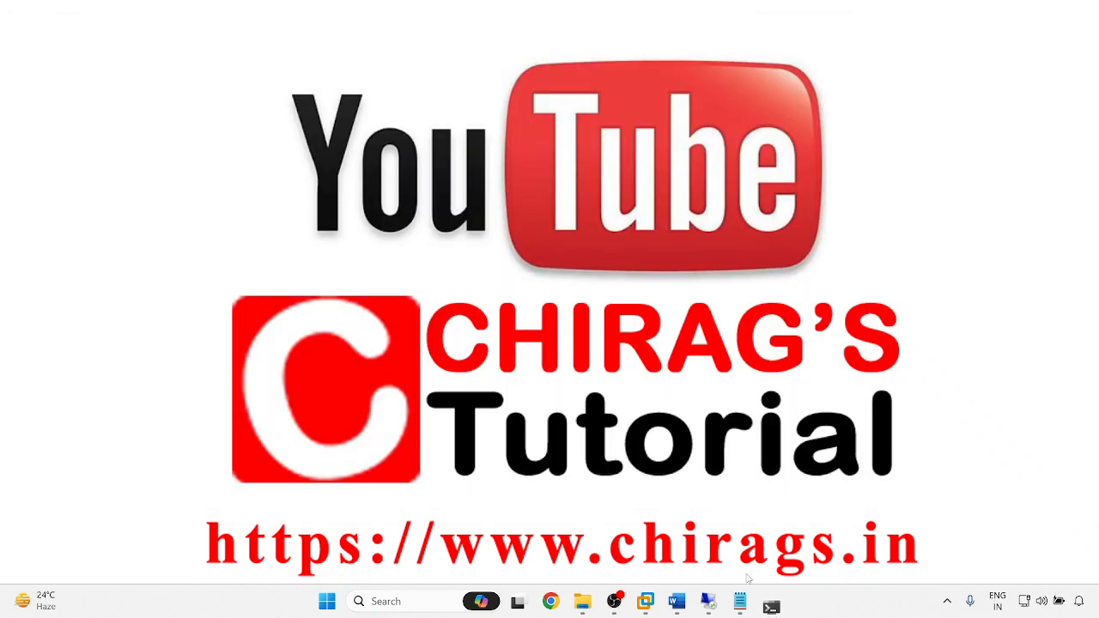
pyautogui.moveTo(724, 606)
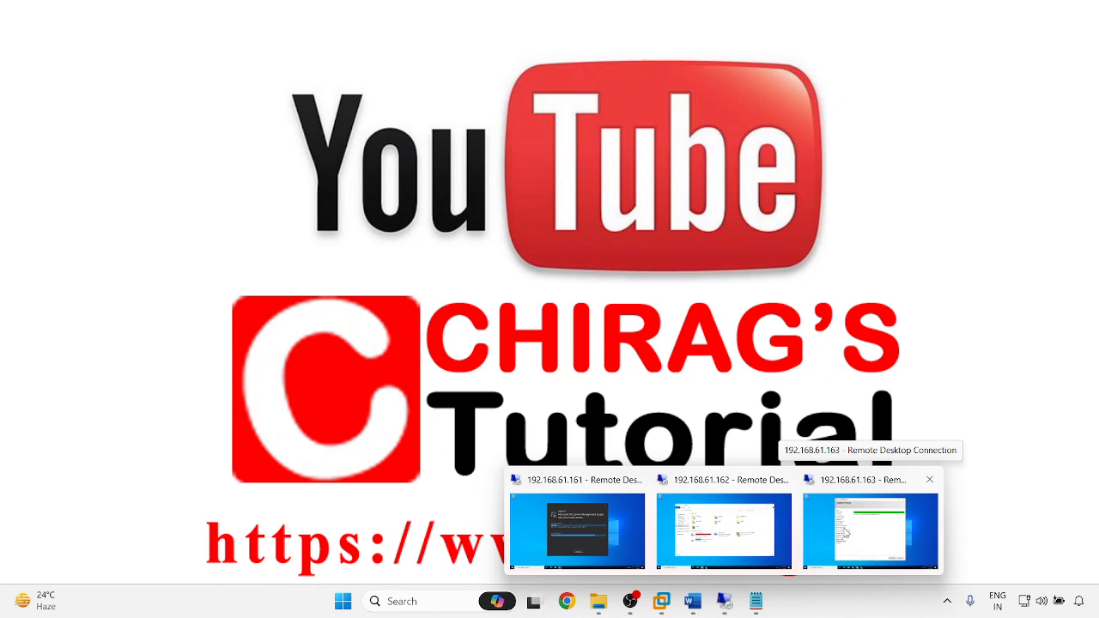
# - On 192.168.61.161, open This PC showing C: at 1.95 GB free, then minimize the session
pyautogui.click(614, 533)
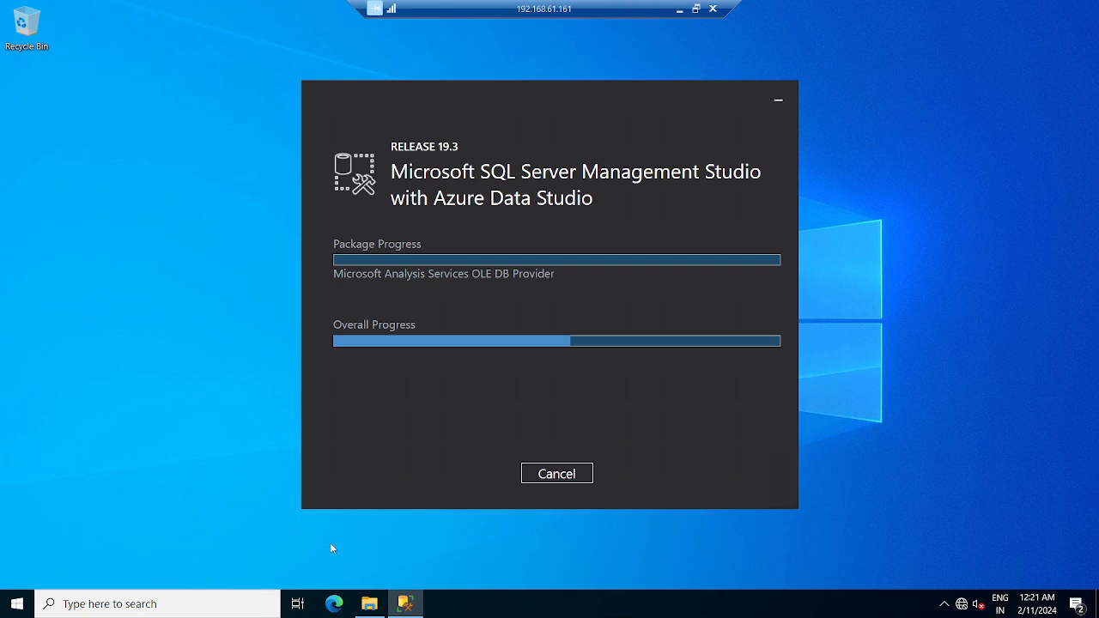
pyautogui.click(369, 603)
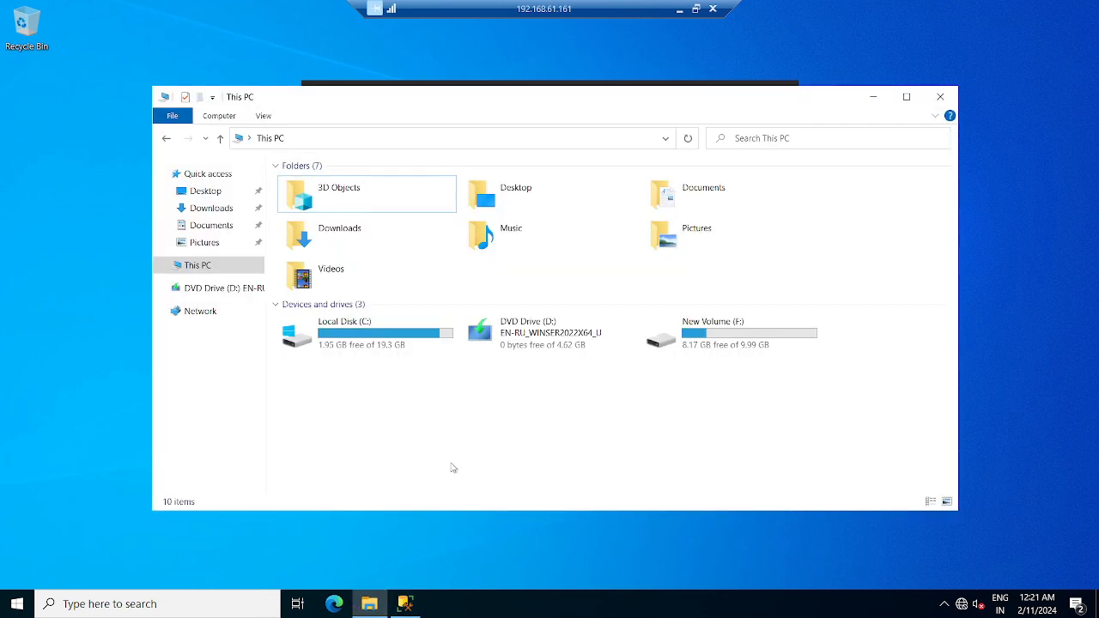
pyautogui.click(679, 10)
pyautogui.moveTo(726, 605)
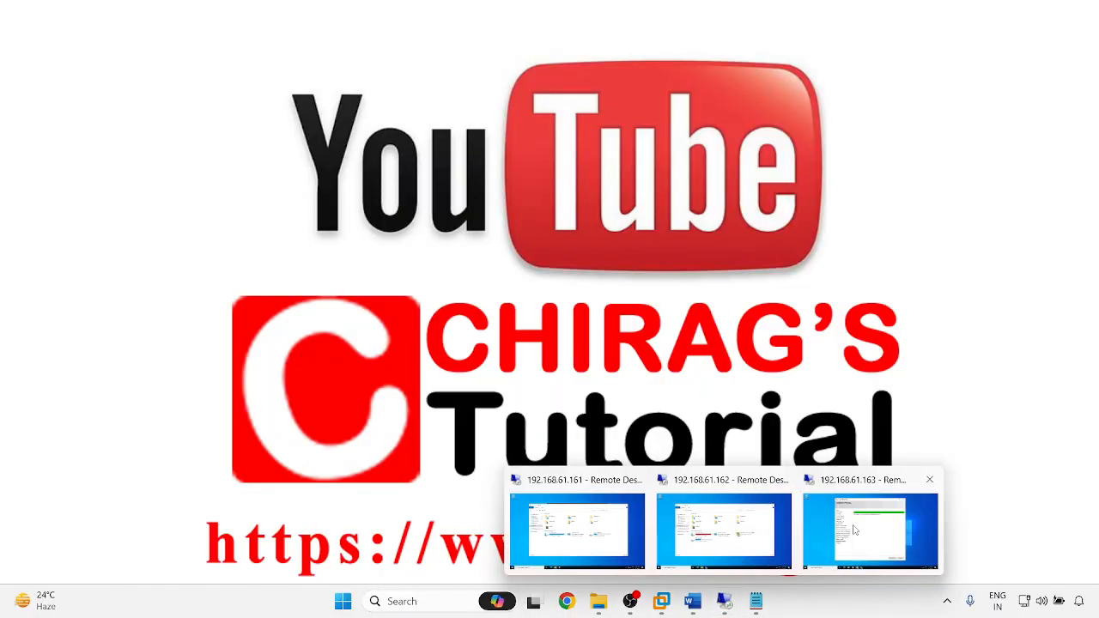
# - On the 192.168.61.162 session, refresh This PC's drive space and open Local Disk (C:)
pyautogui.click(743, 543)
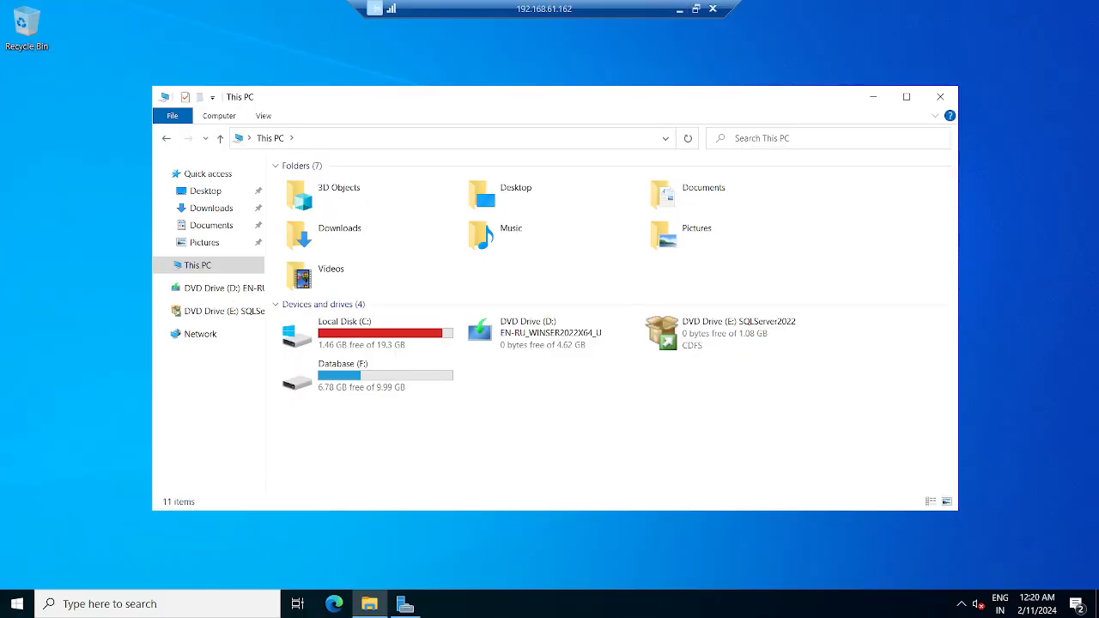
pyautogui.rightClick(510, 451)
pyautogui.click(552, 359)
pyautogui.doubleClick(368, 344)
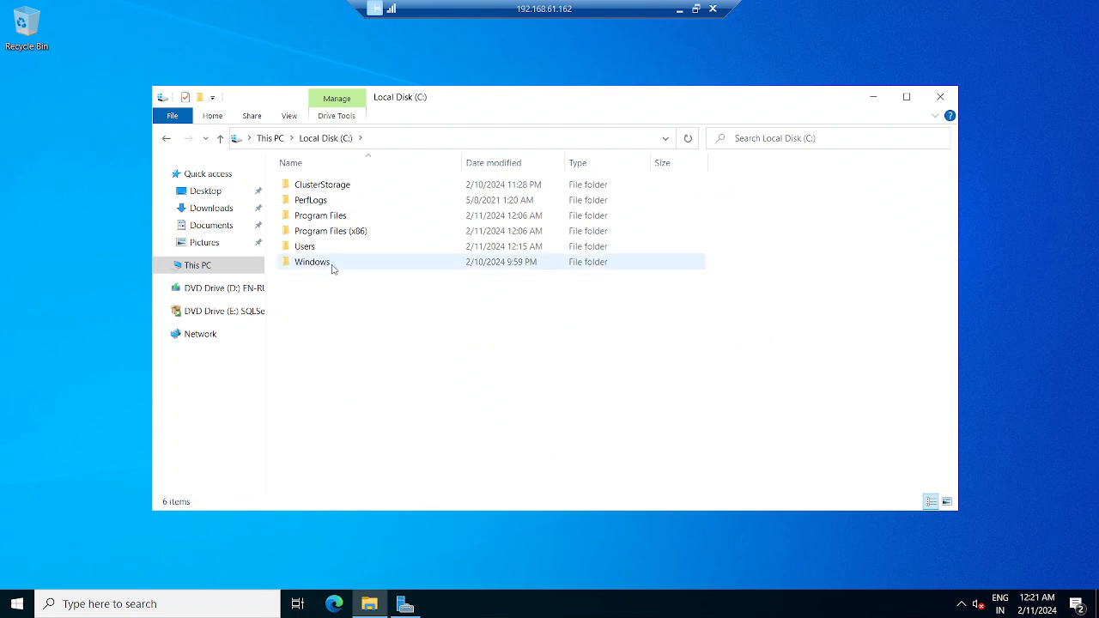
# - Open the %temp% folder via Run and grant permanent access to it
pyautogui.press('super+r')
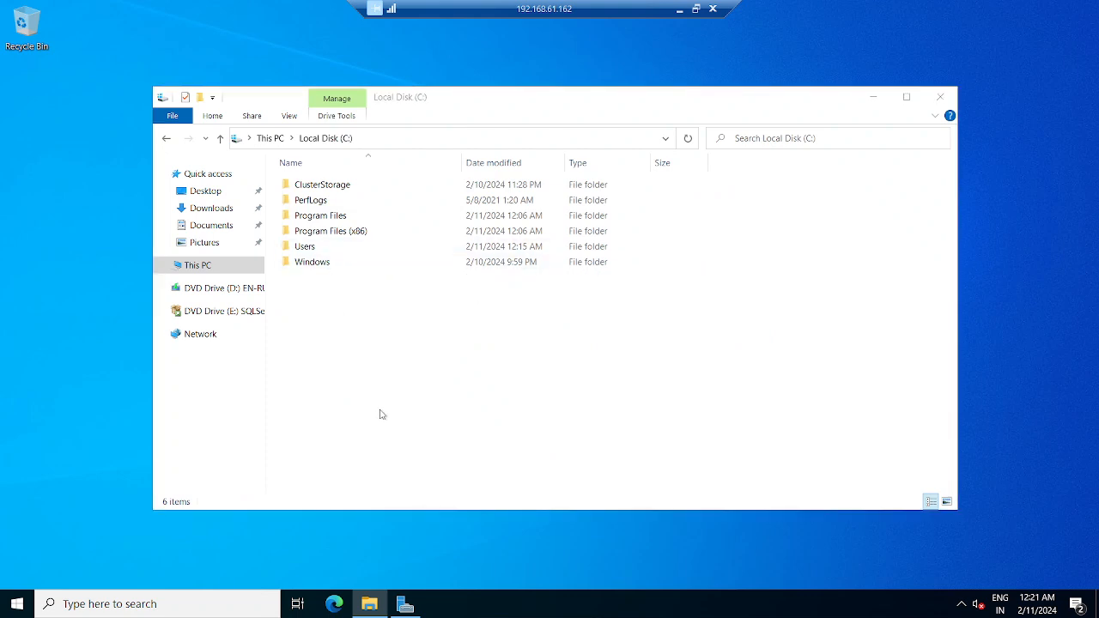
pyautogui.write('%temp%')
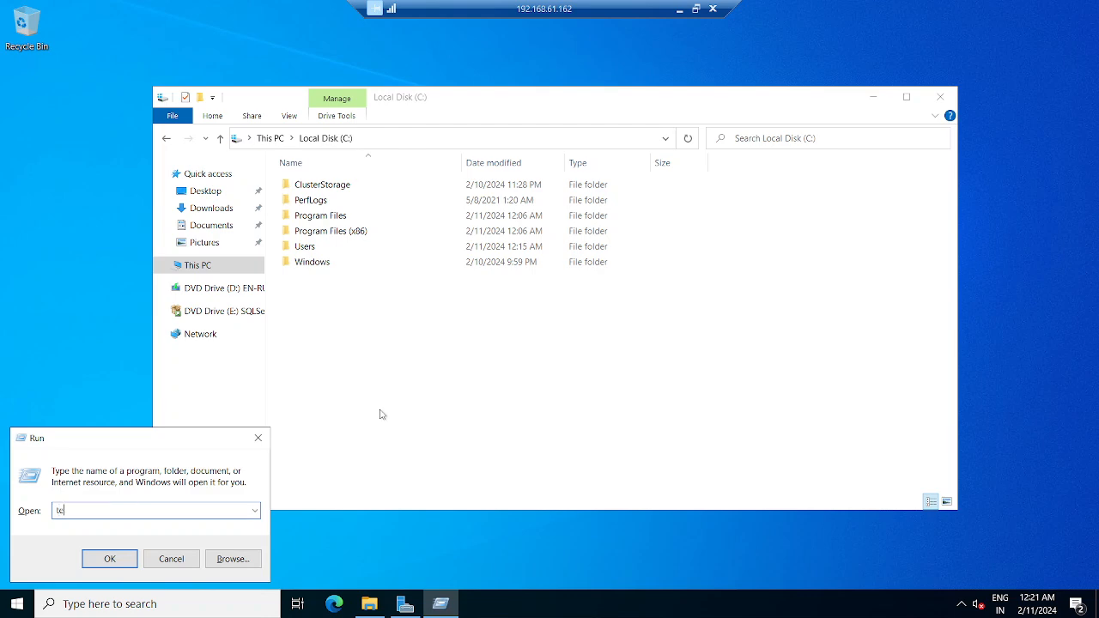
pyautogui.press('Return')
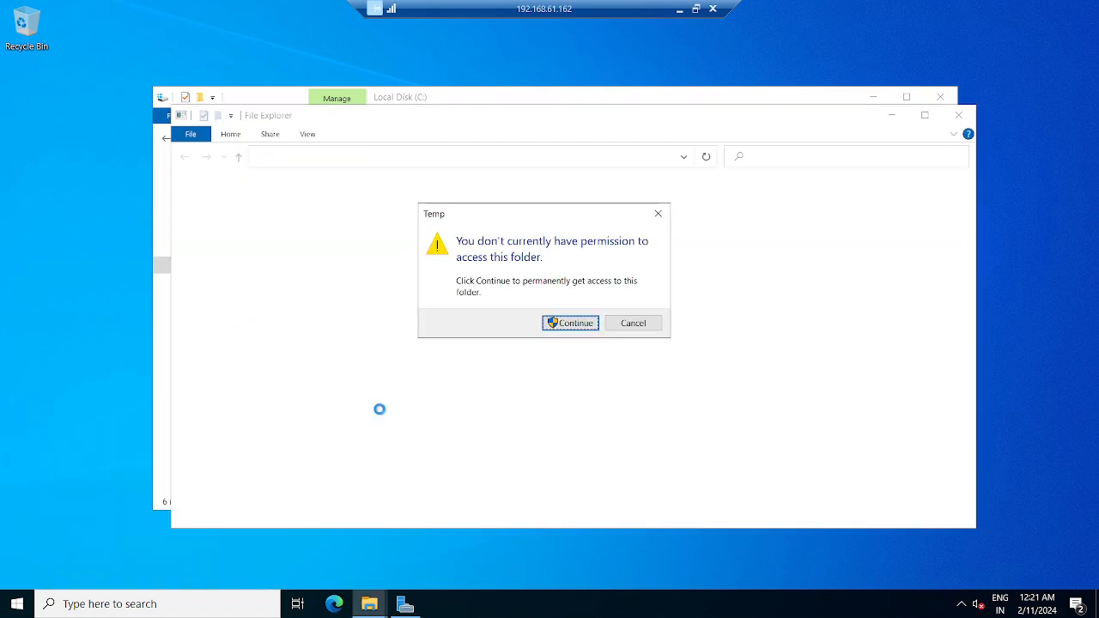
pyautogui.click(569, 324)
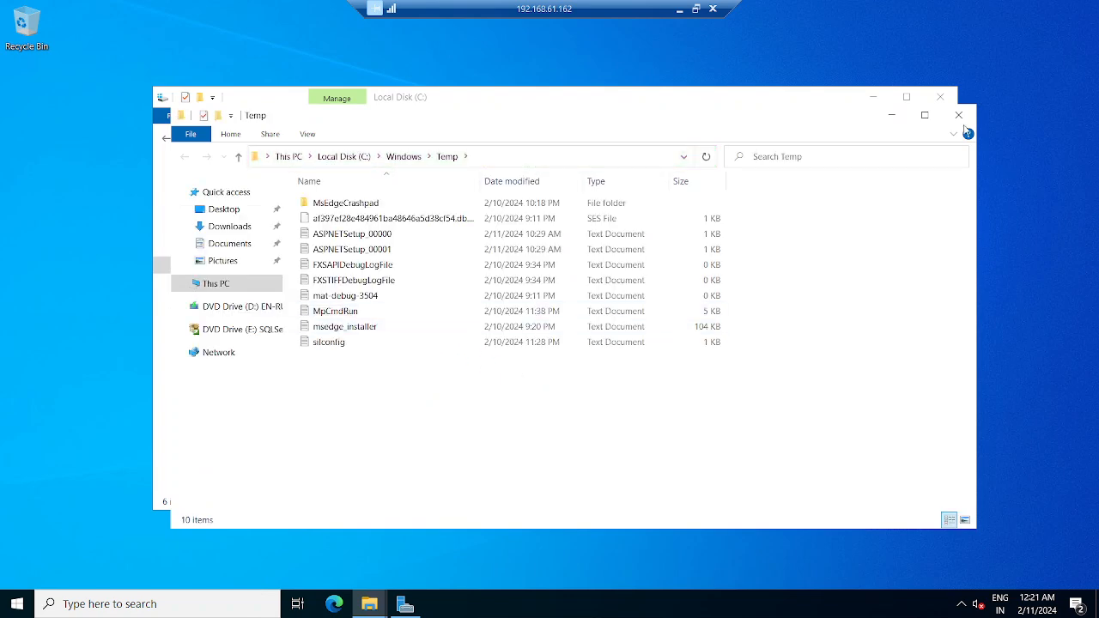
# - Close the Temp and Local Disk (C:) windows and minimize the .162 session
pyautogui.click(959, 115)
pyautogui.click(939, 96)
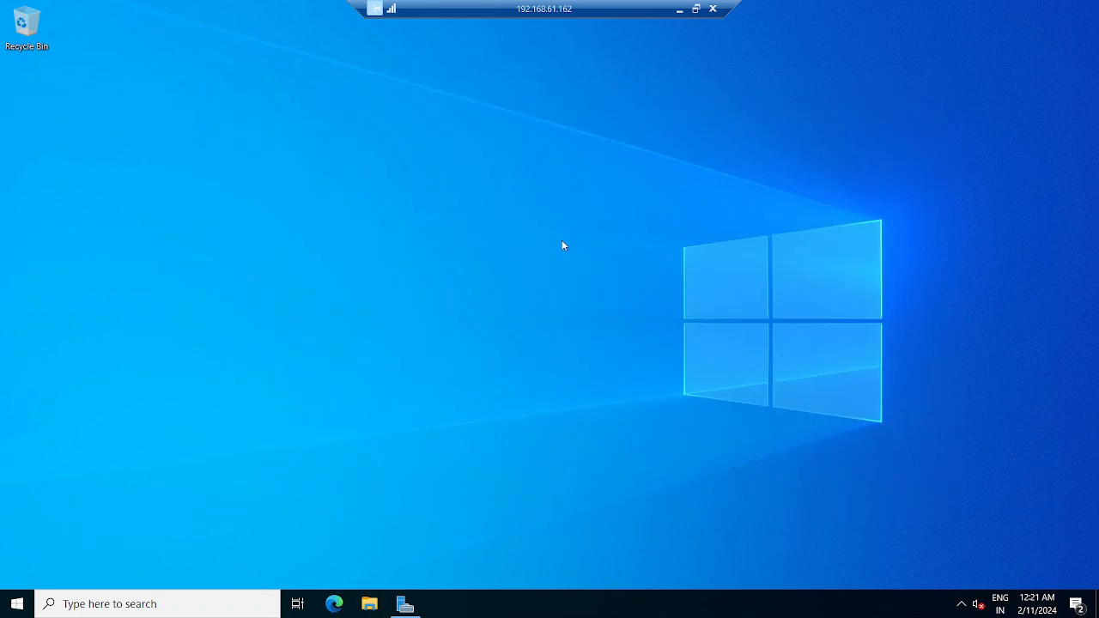
pyautogui.click(679, 8)
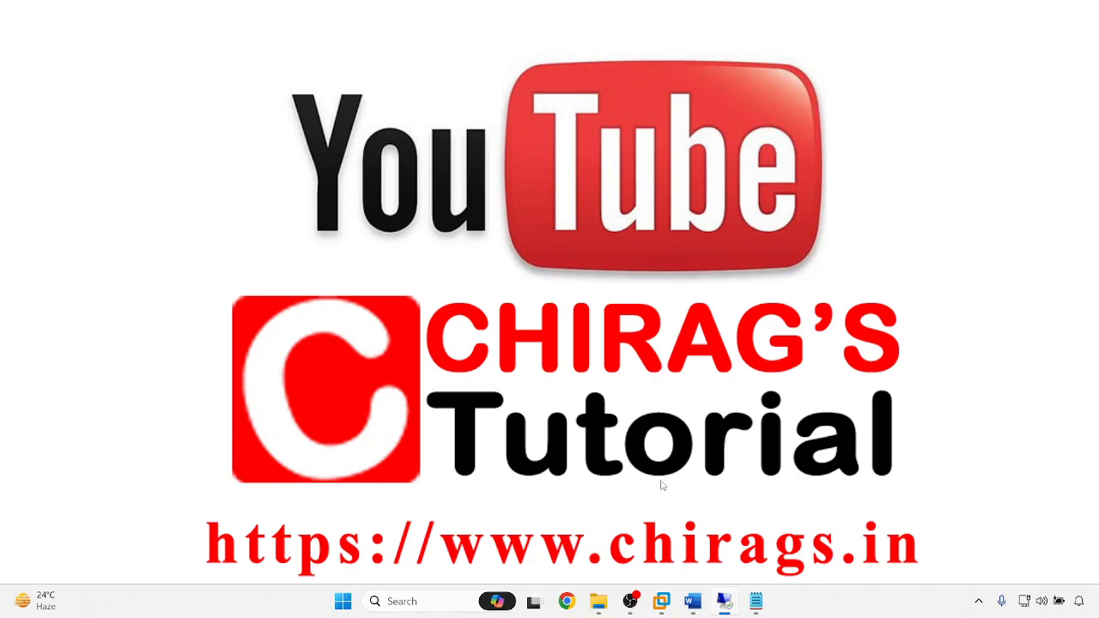
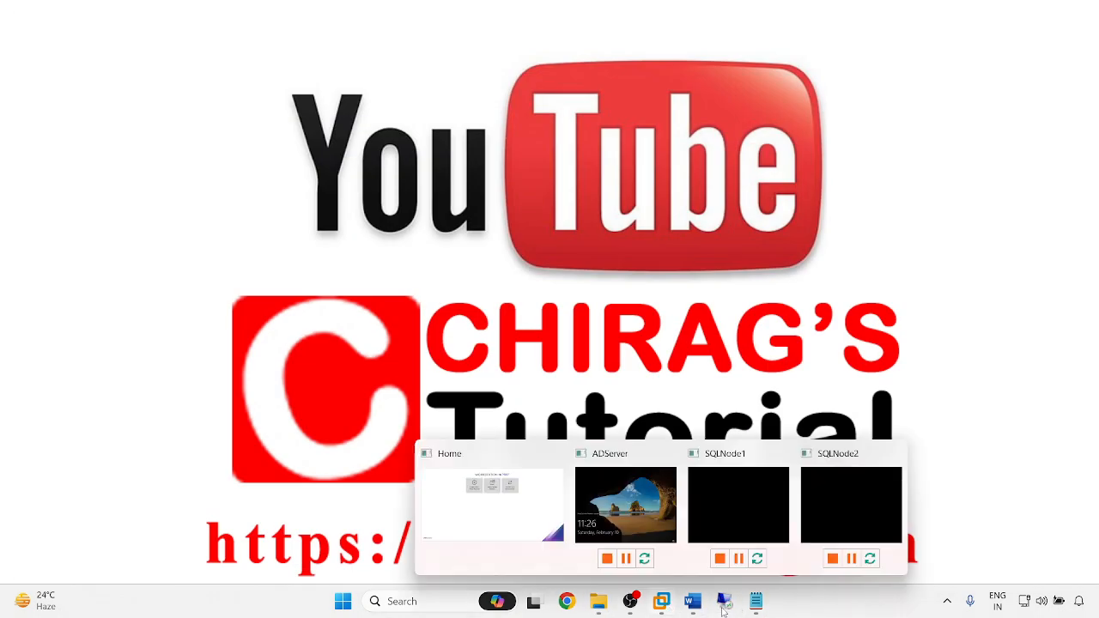
# - View SQL Server 2022 setup progress on the 192.168.61.163 session, then minimize back to the host
pyautogui.moveTo(724, 606)
pyautogui.click(839, 558)
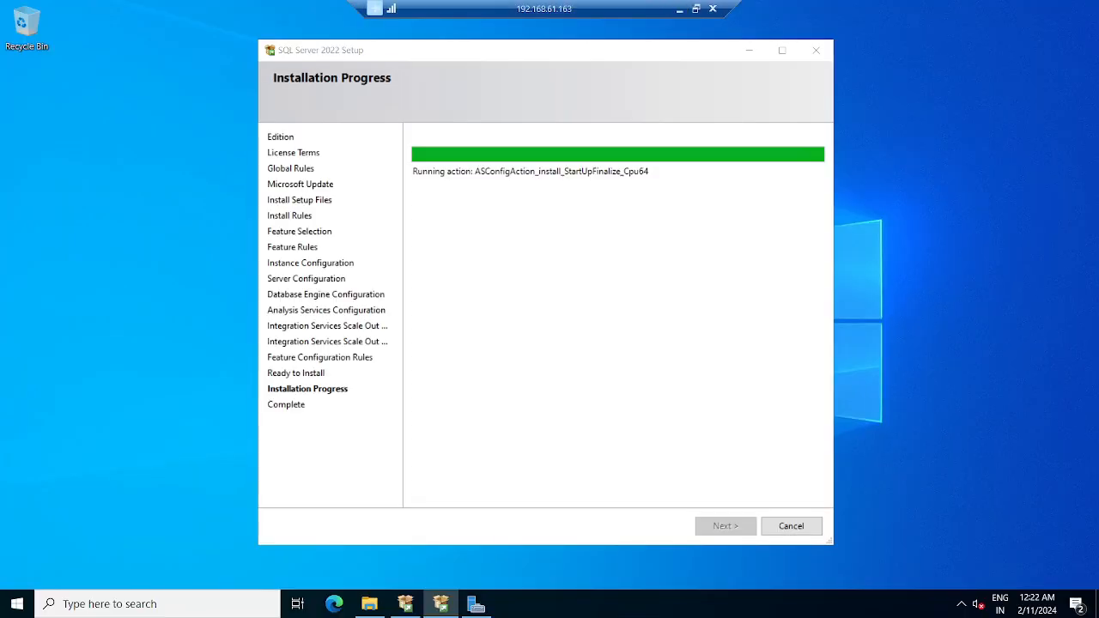
pyautogui.click(679, 9)
pyautogui.moveTo(727, 609)
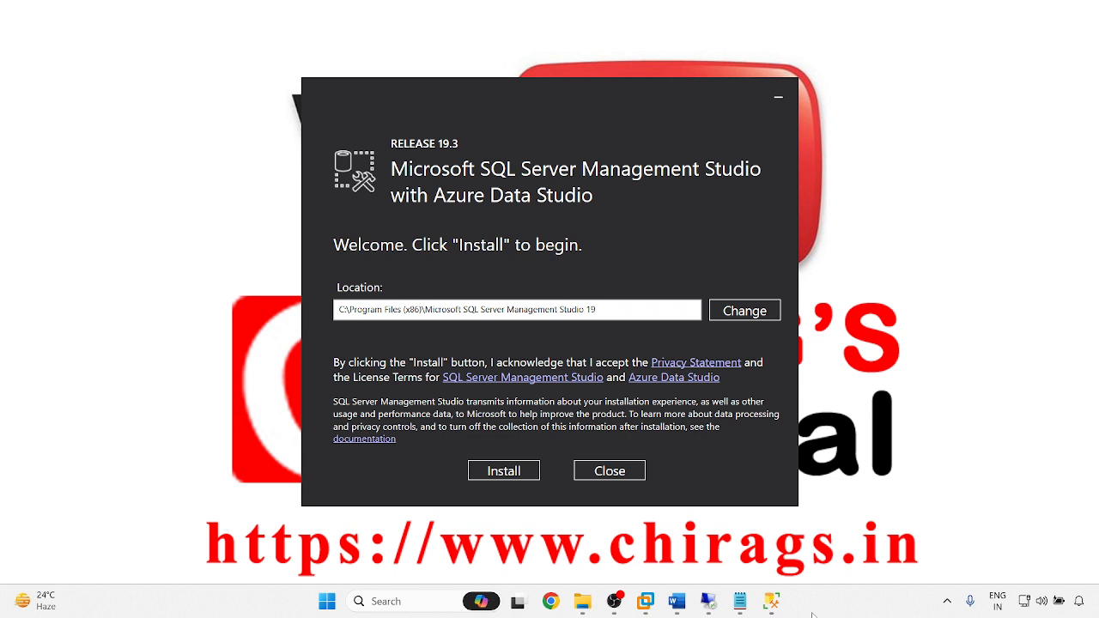
# - Start installing SSMS 19.3, then switch to the 192.168.61.163 session to see SQL Server setup succeeded
pyautogui.click(506, 474)
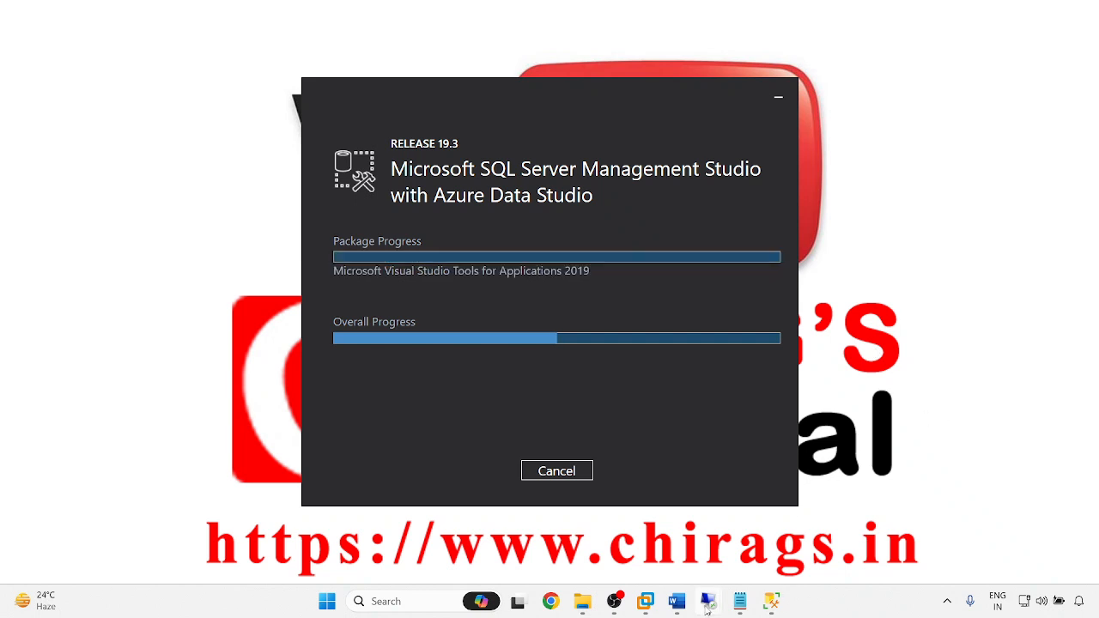
pyautogui.moveTo(706, 607)
pyautogui.click(833, 539)
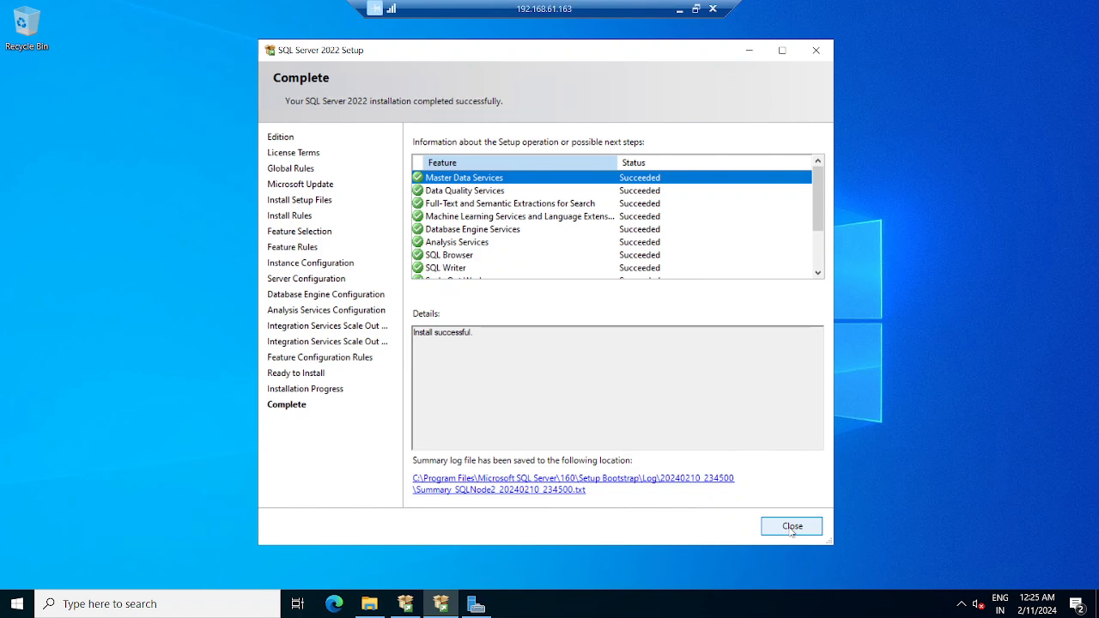
# - Close the completed SQL Server 2022 Setup wizard on 192.168.61.163
pyautogui.click(791, 527)
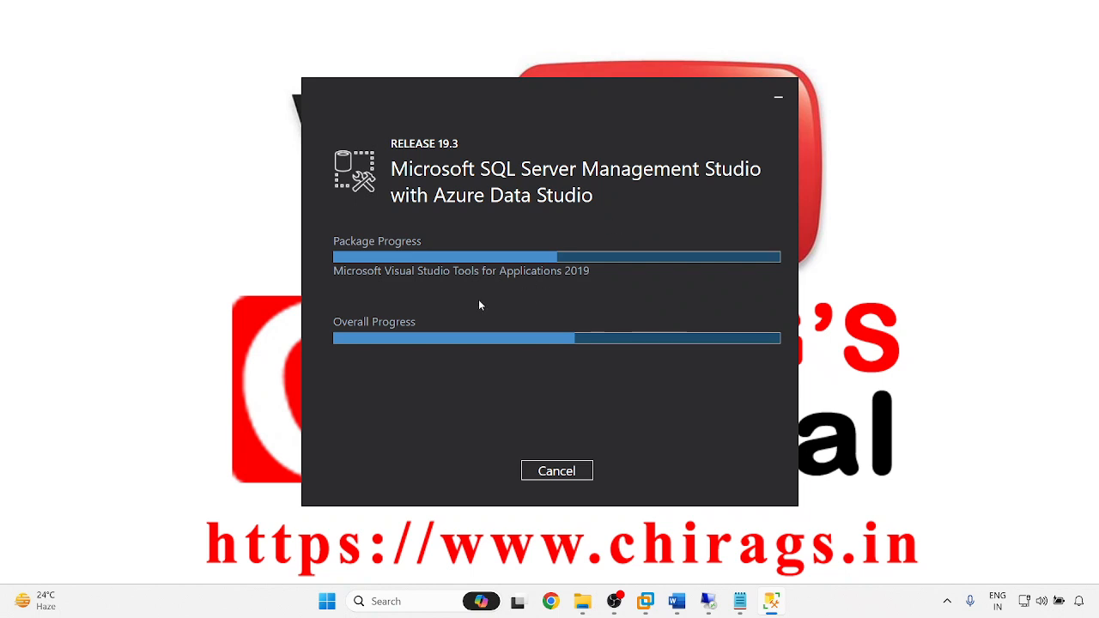
# - On 192.168.61.162, launch SQL Server 2022 Configuration Manager from the Start menu with admin approval
pyautogui.moveTo(707, 601)
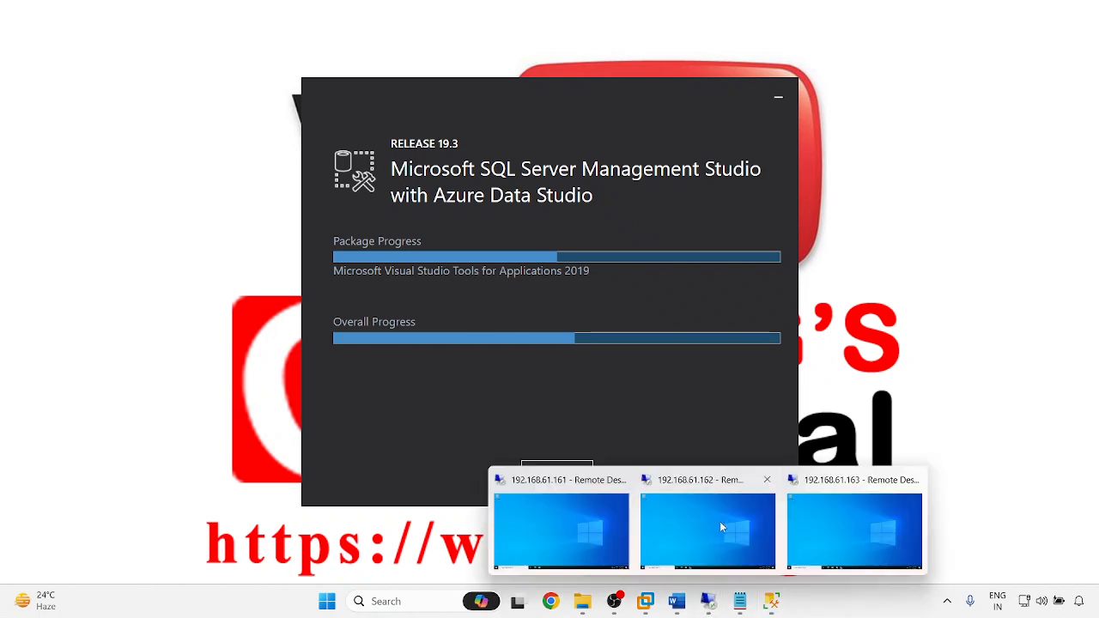
pyautogui.click(696, 526)
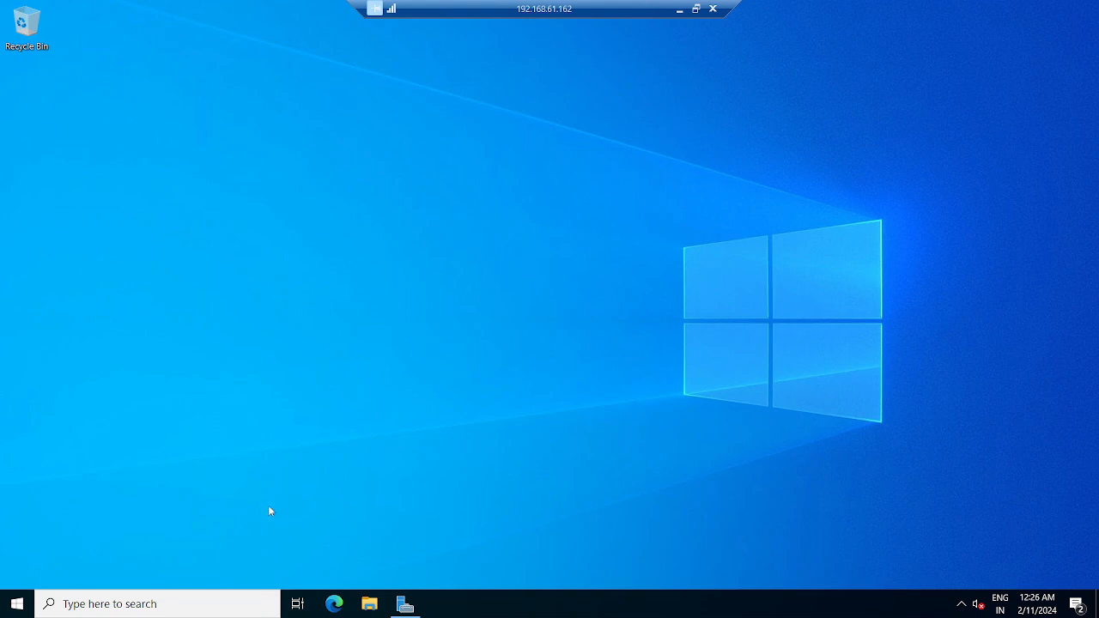
pyautogui.press('super+s')
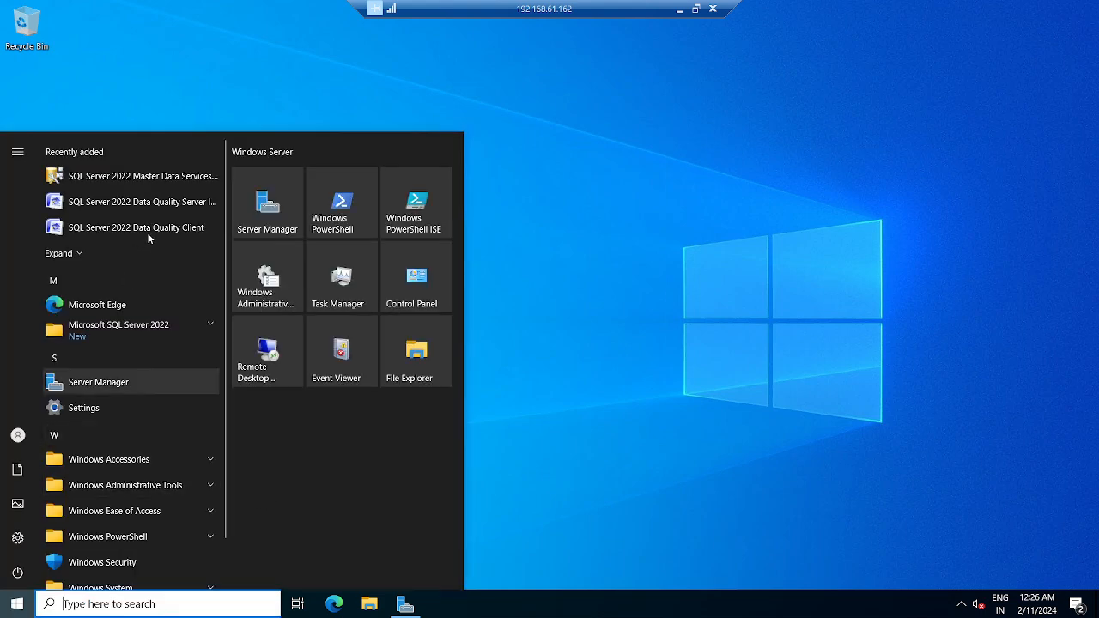
pyautogui.click(210, 329)
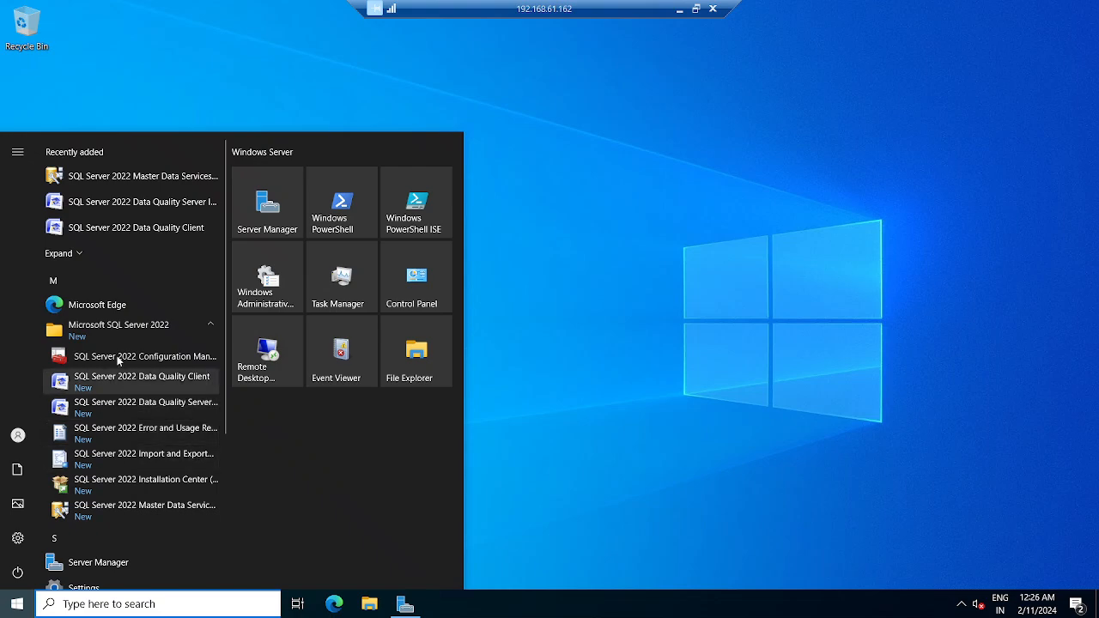
pyautogui.click(118, 360)
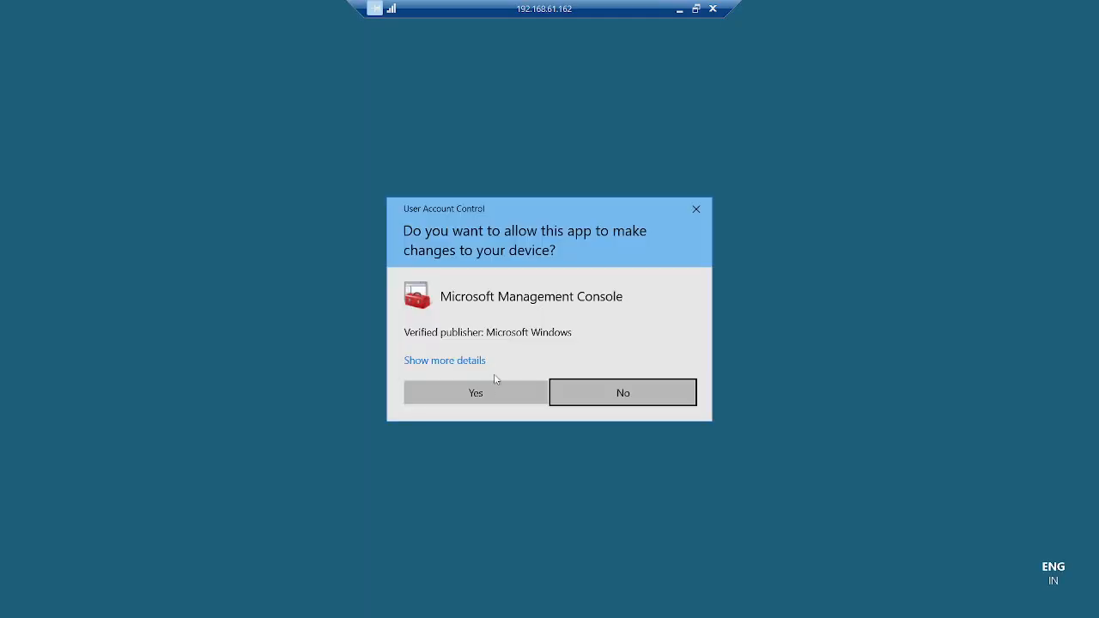
pyautogui.click(476, 387)
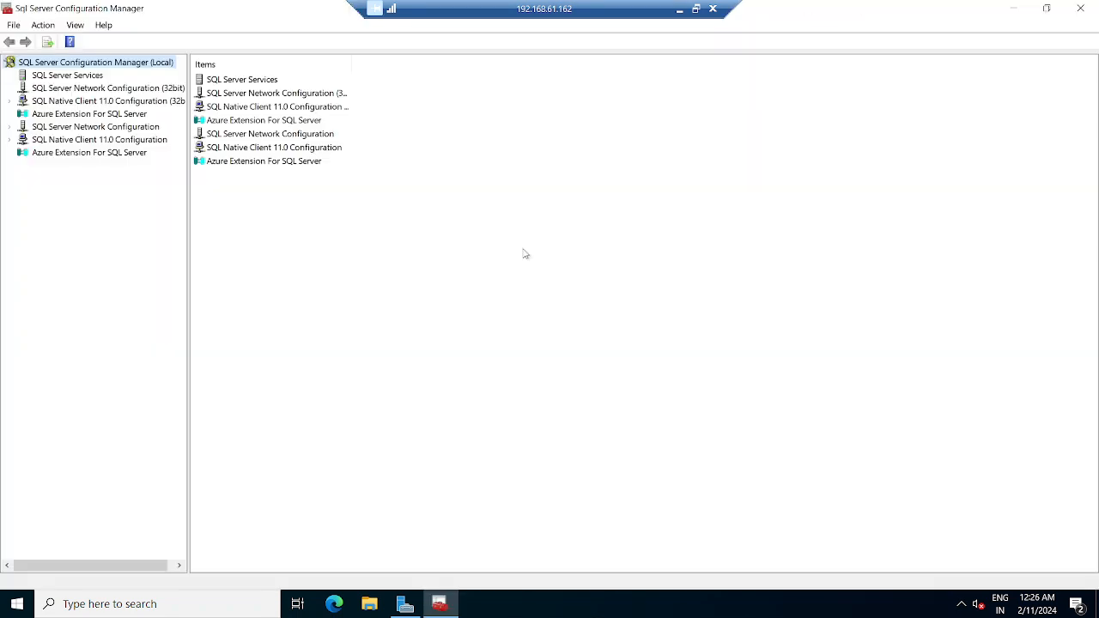
# - In SQL Server (INST1) properties, tick Enable Always On Availability Groups, apply it and confirm the restart warning
pyautogui.click(50, 77)
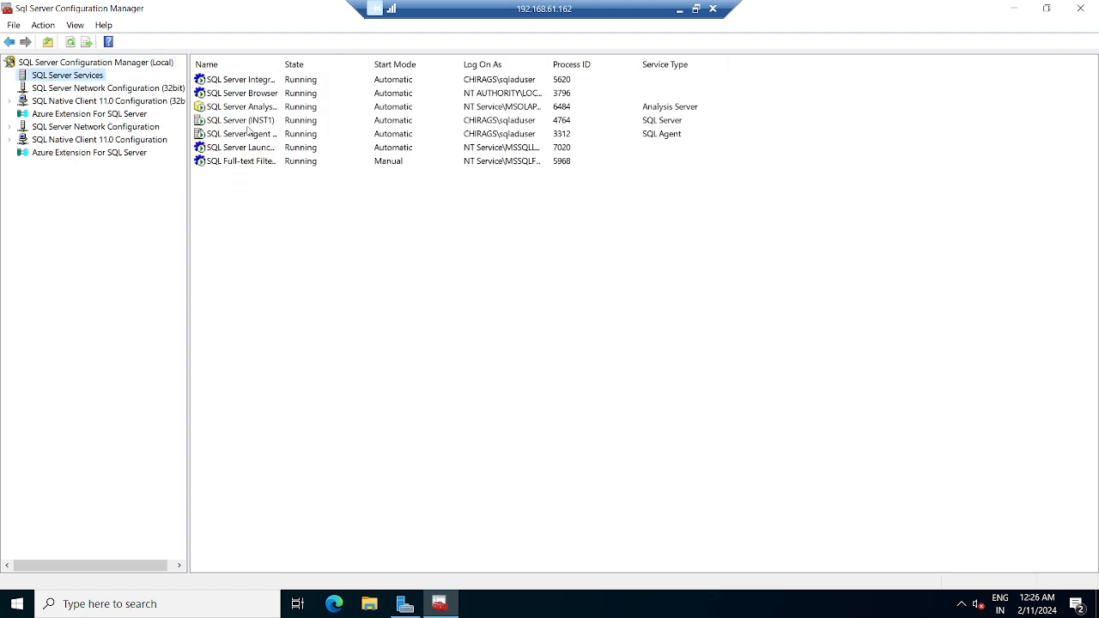
pyautogui.rightClick(255, 122)
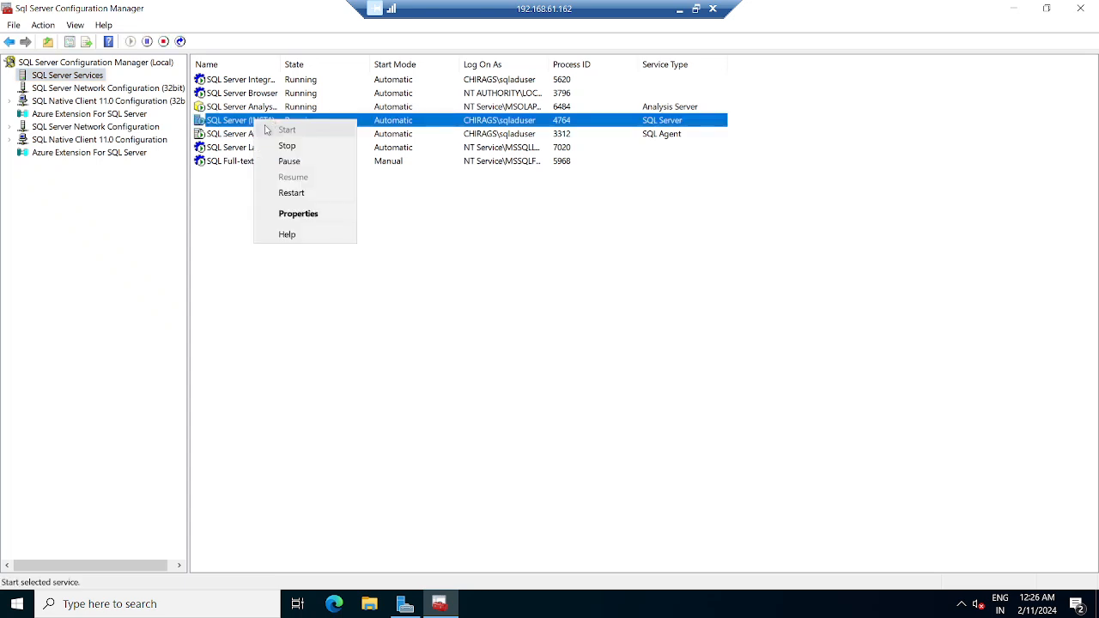
pyautogui.click(297, 213)
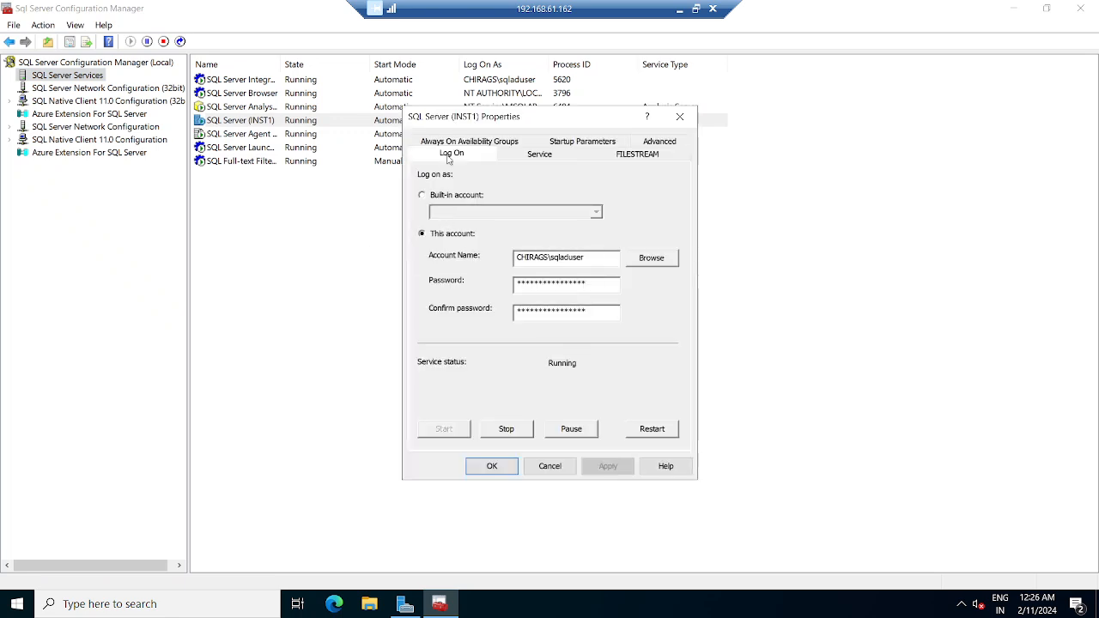
pyautogui.click(463, 143)
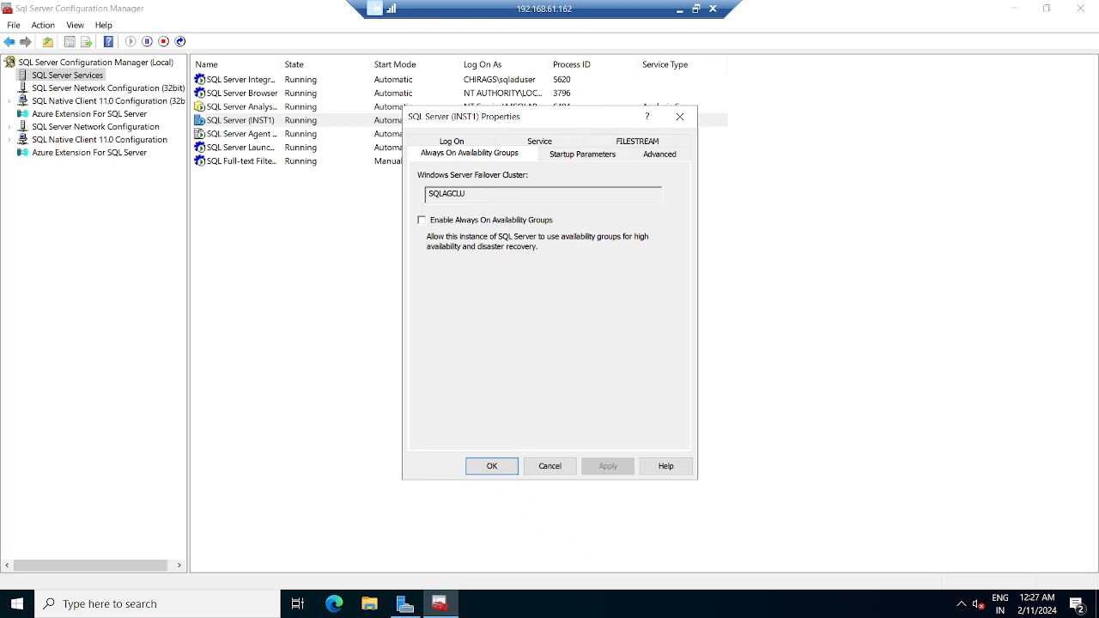
pyautogui.click(422, 220)
pyautogui.click(614, 466)
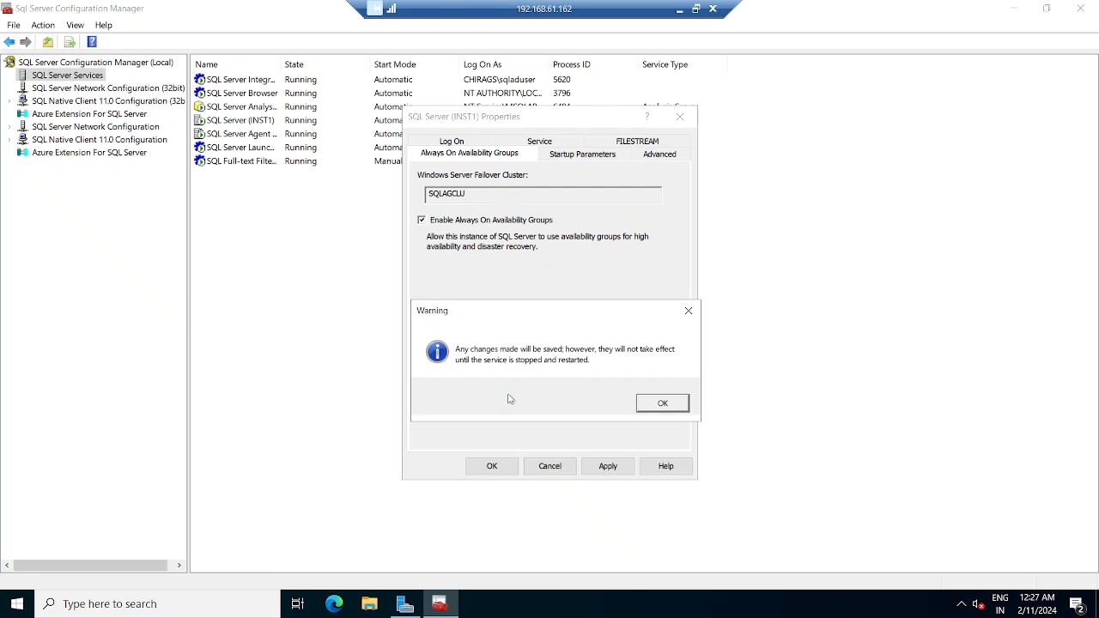
pyautogui.click(662, 404)
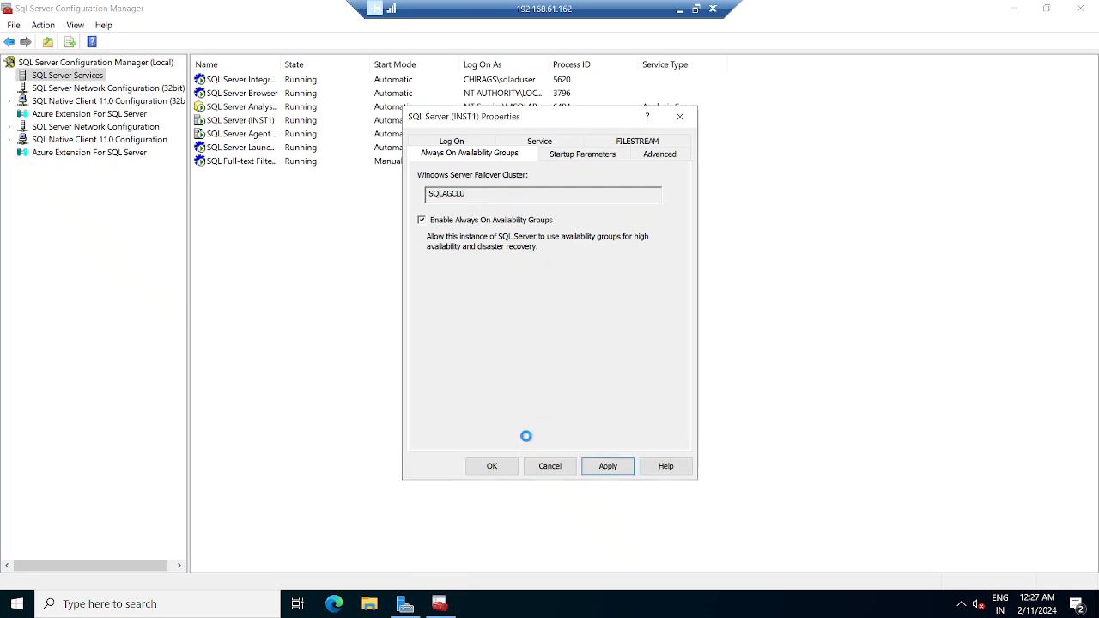
pyautogui.click(491, 466)
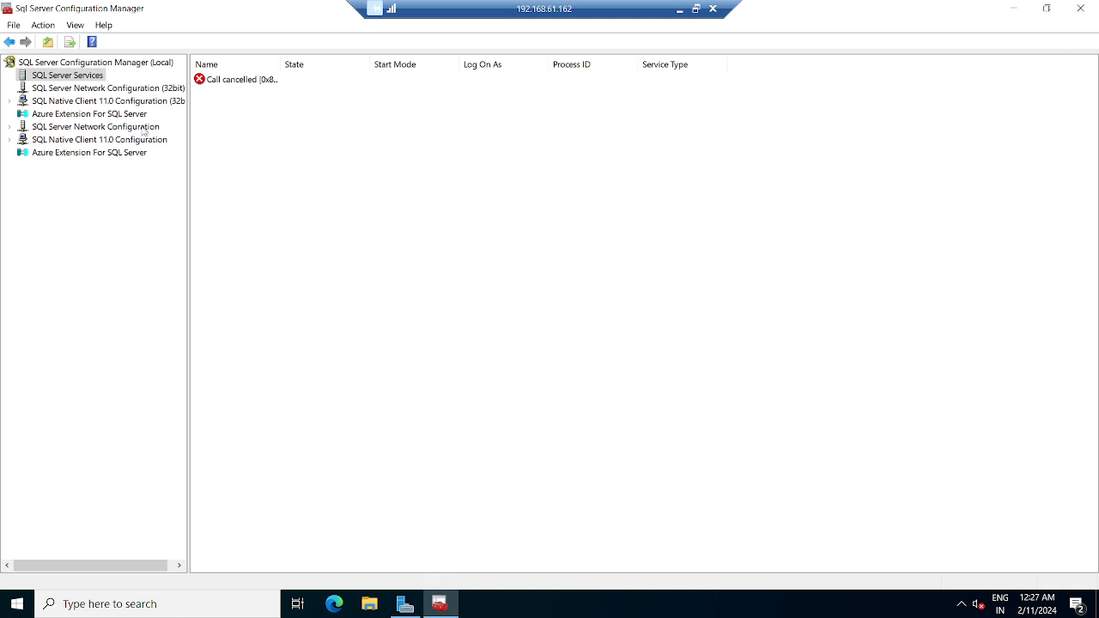
# - Restart the SQL Server (INST1) service and refresh until it runs under process ID 5320
pyautogui.click(82, 79)
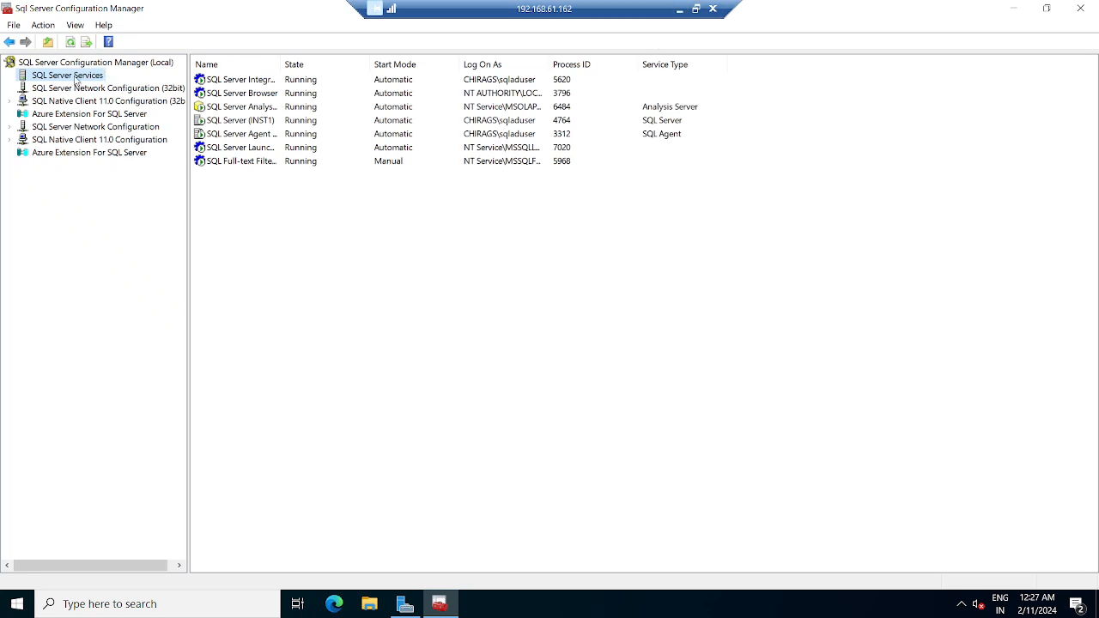
pyautogui.rightClick(232, 121)
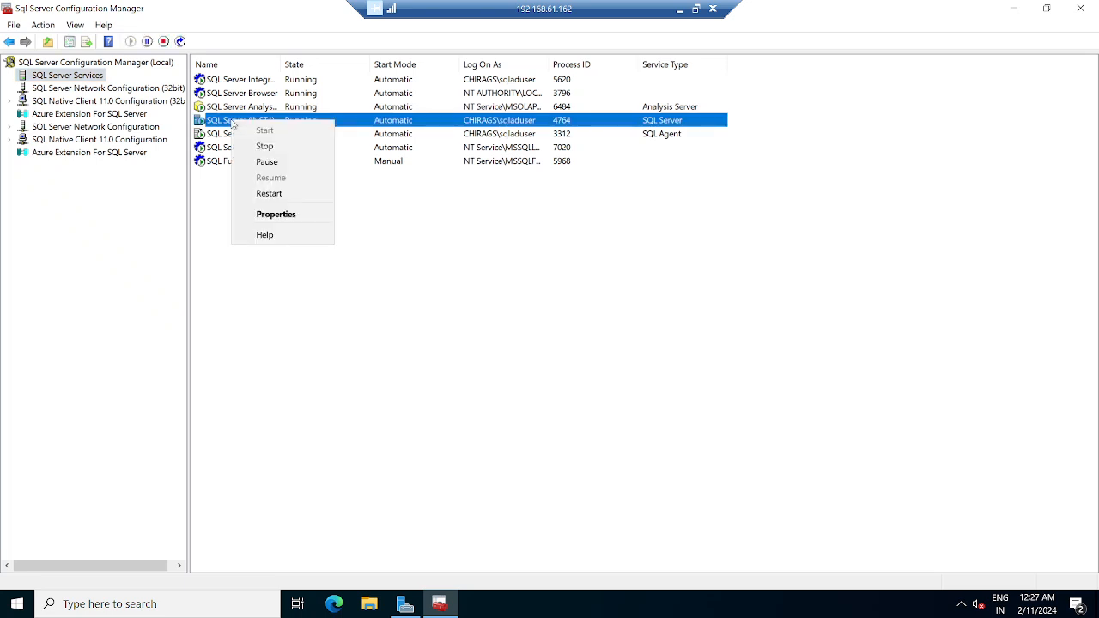
pyautogui.click(275, 196)
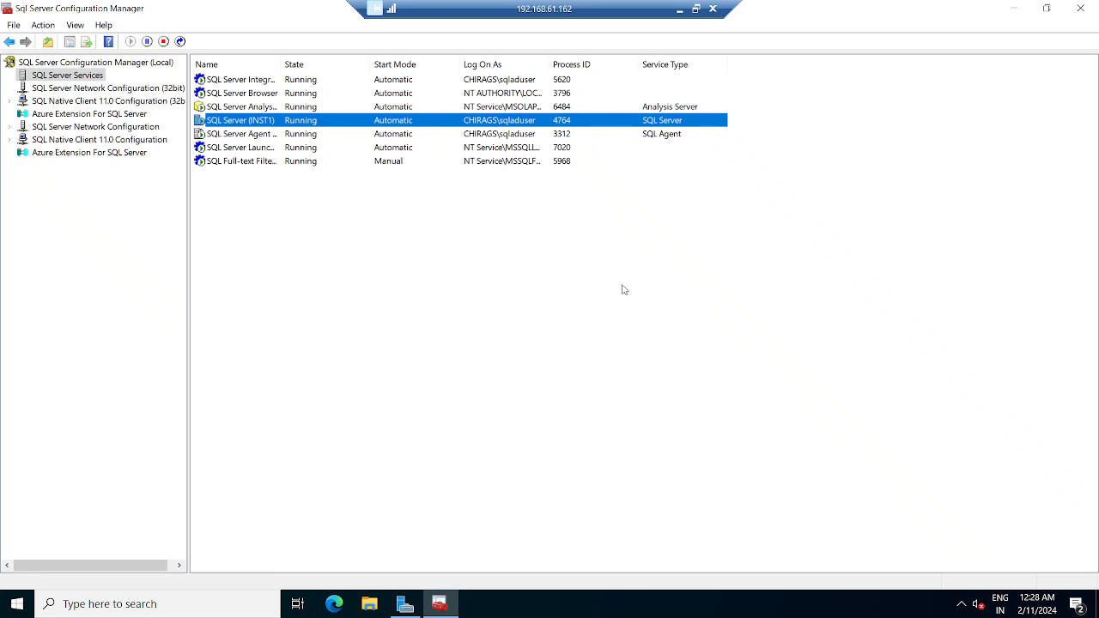
pyautogui.press('F5')
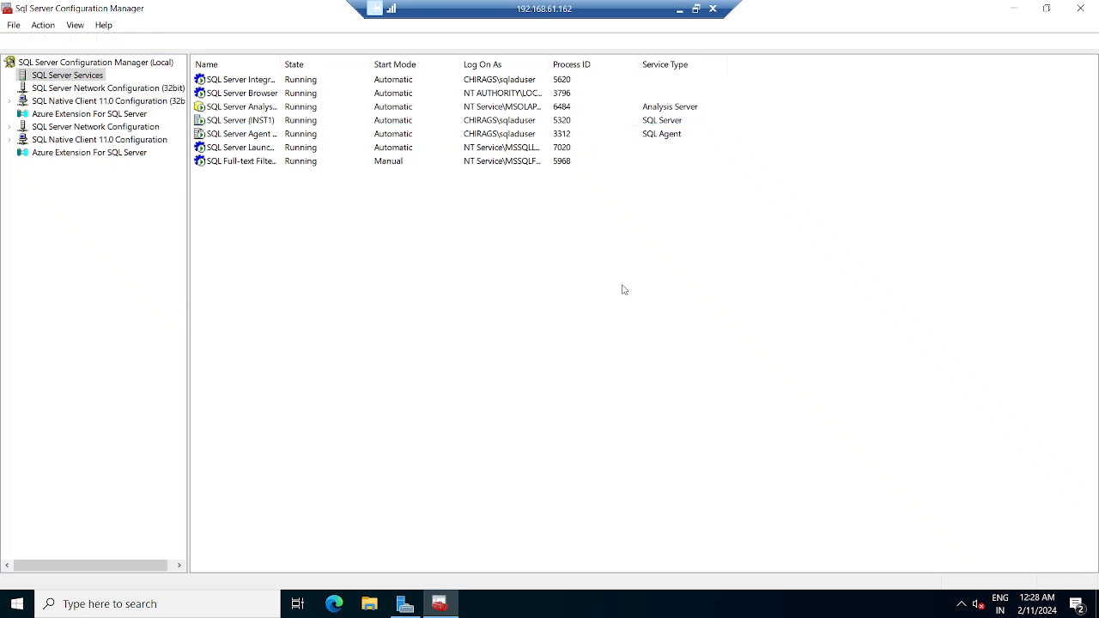
# - Minimize the 192.168.61.162 session and switch to the 192.168.61.163 session
pyautogui.click(1015, 12)
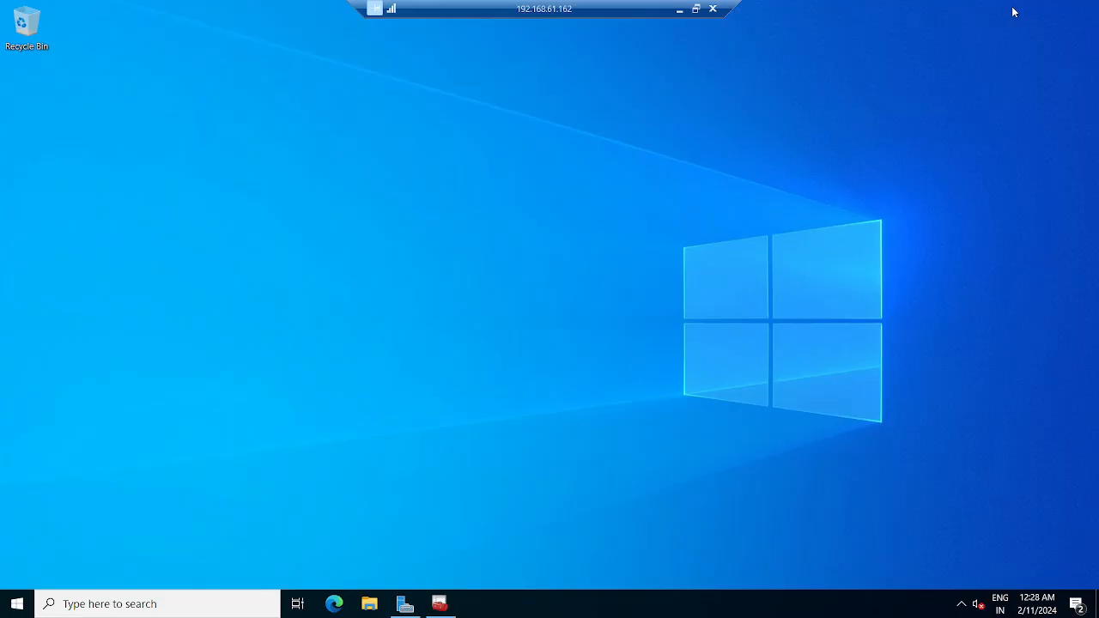
pyautogui.click(679, 9)
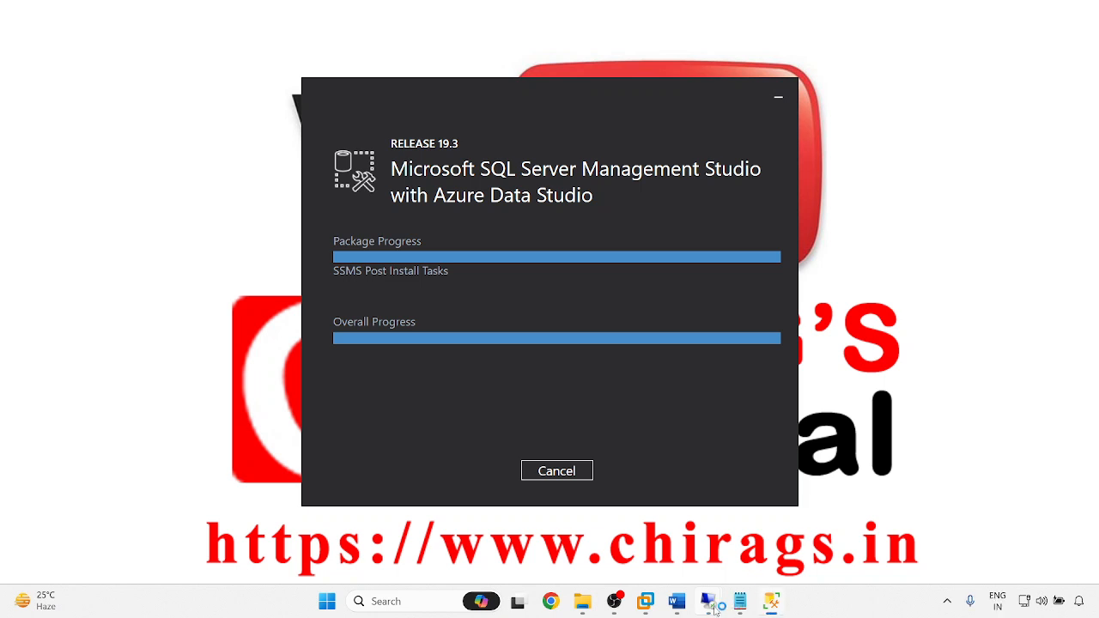
pyautogui.moveTo(712, 608)
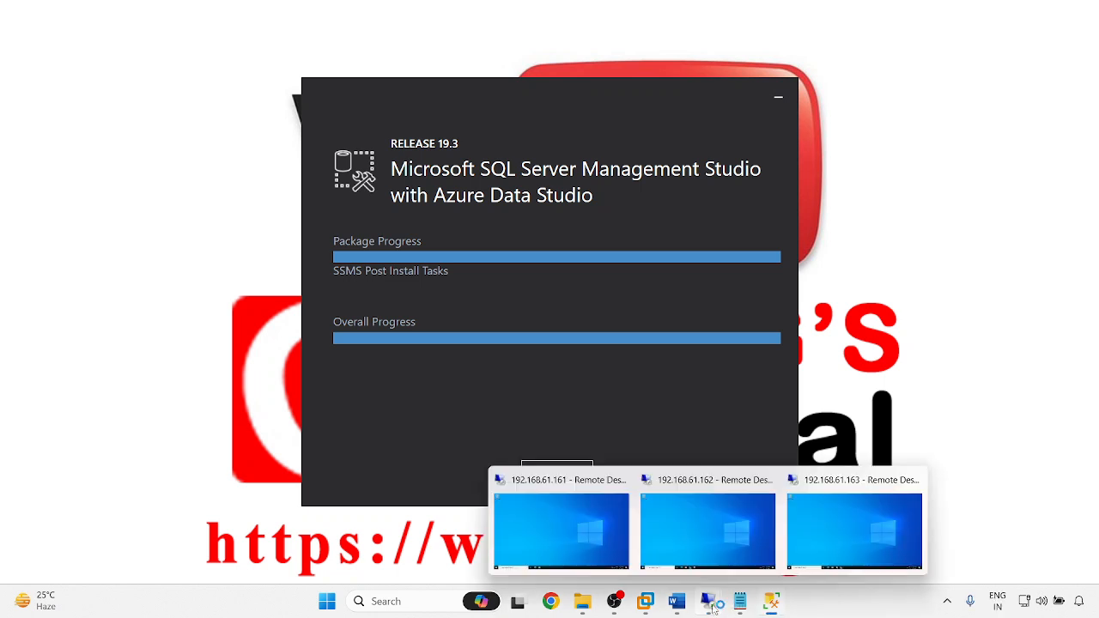
pyautogui.click(828, 535)
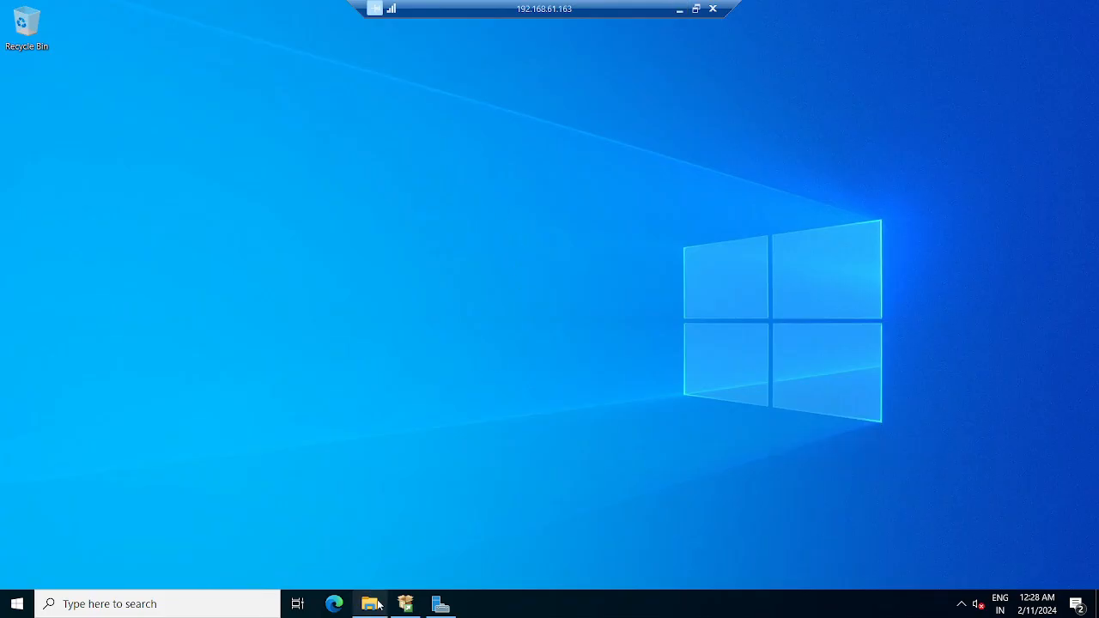
# - Close SQL Server Installation Center and launch SQL Server 2022 Configuration Manager from the Start menu
pyautogui.click(405, 604)
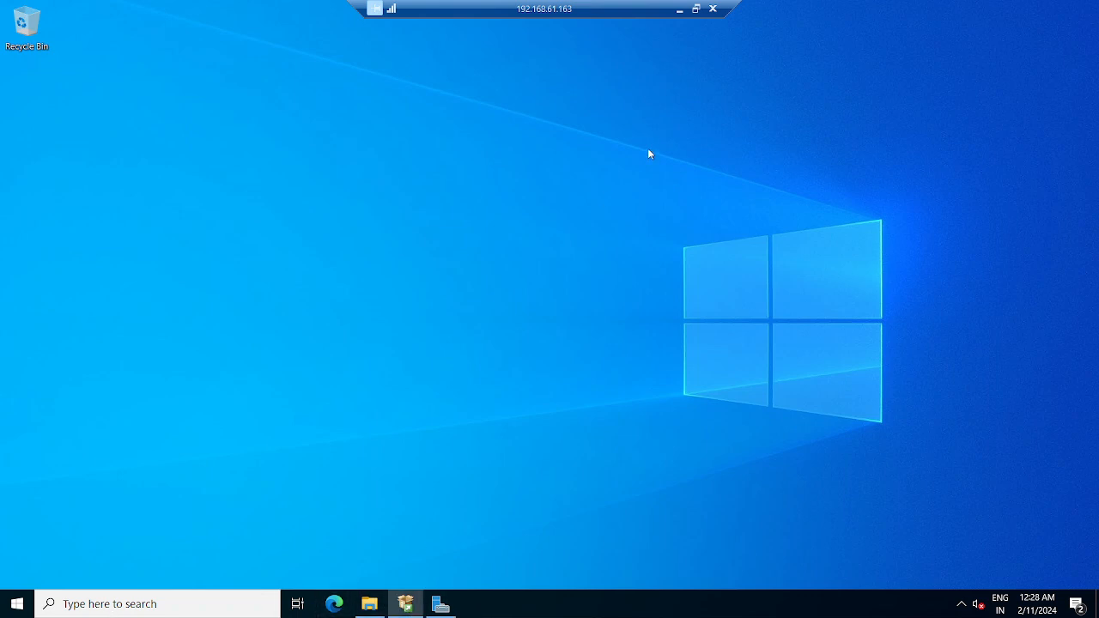
pyautogui.click(559, 69)
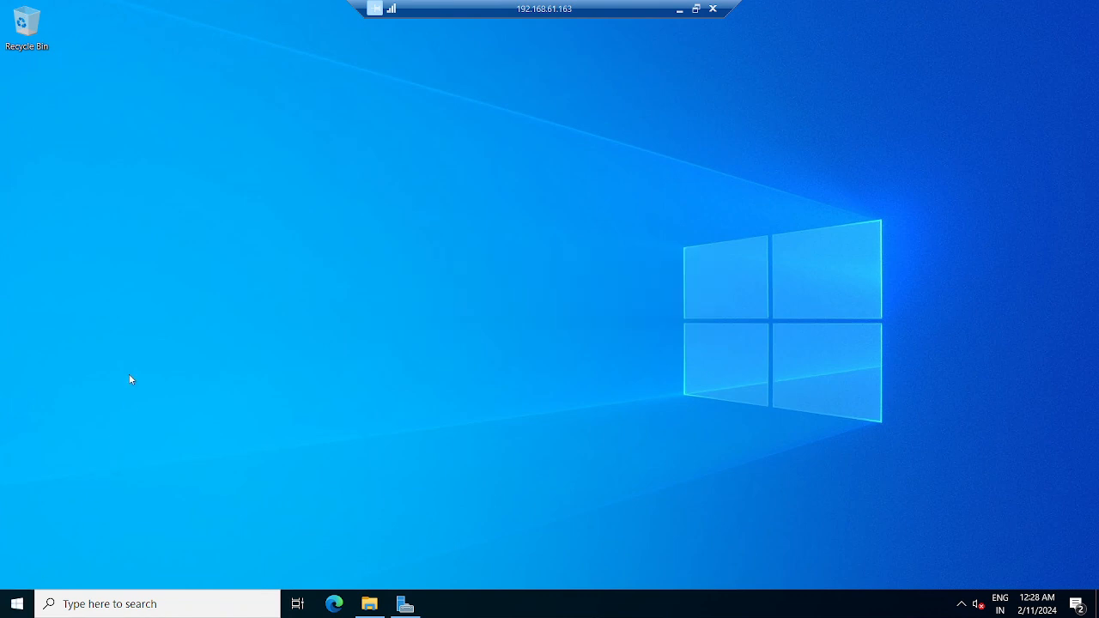
pyautogui.press('super')
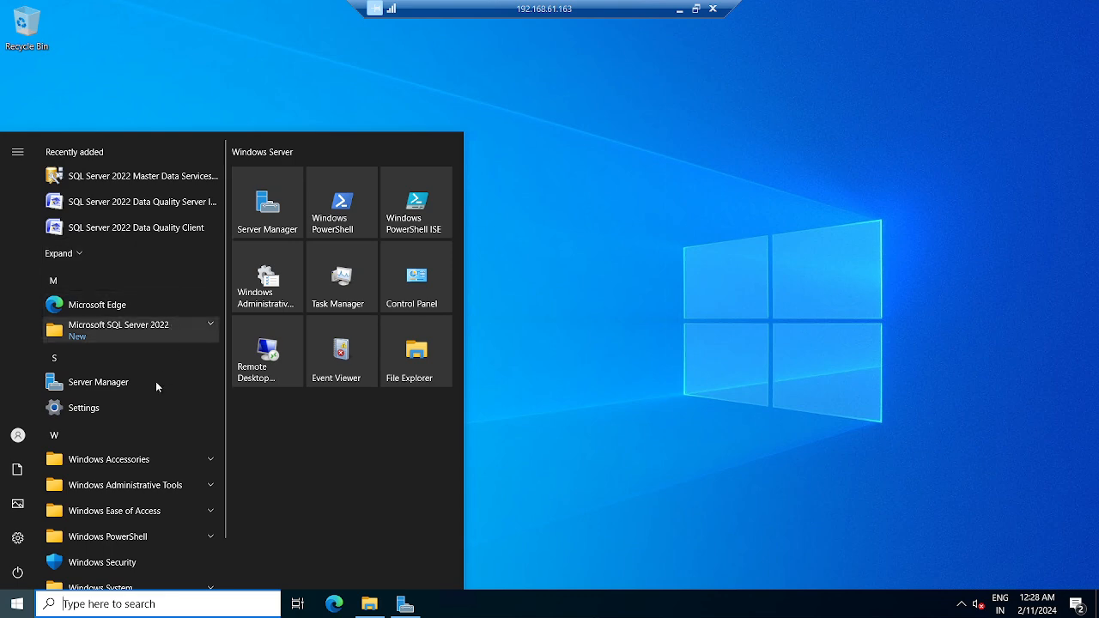
pyautogui.click(137, 330)
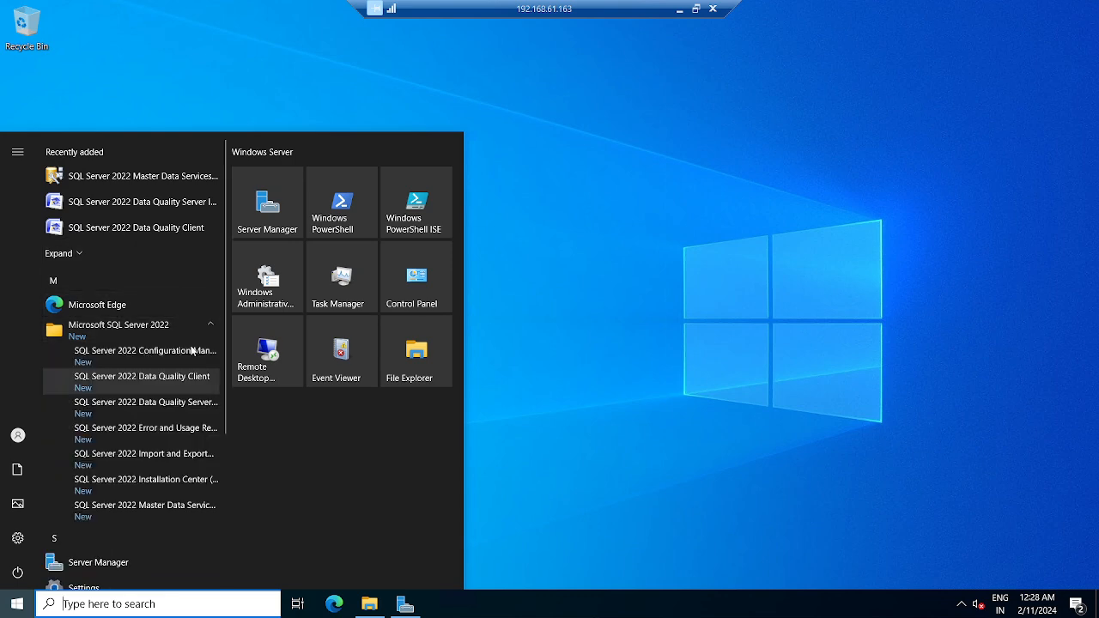
pyautogui.click(135, 354)
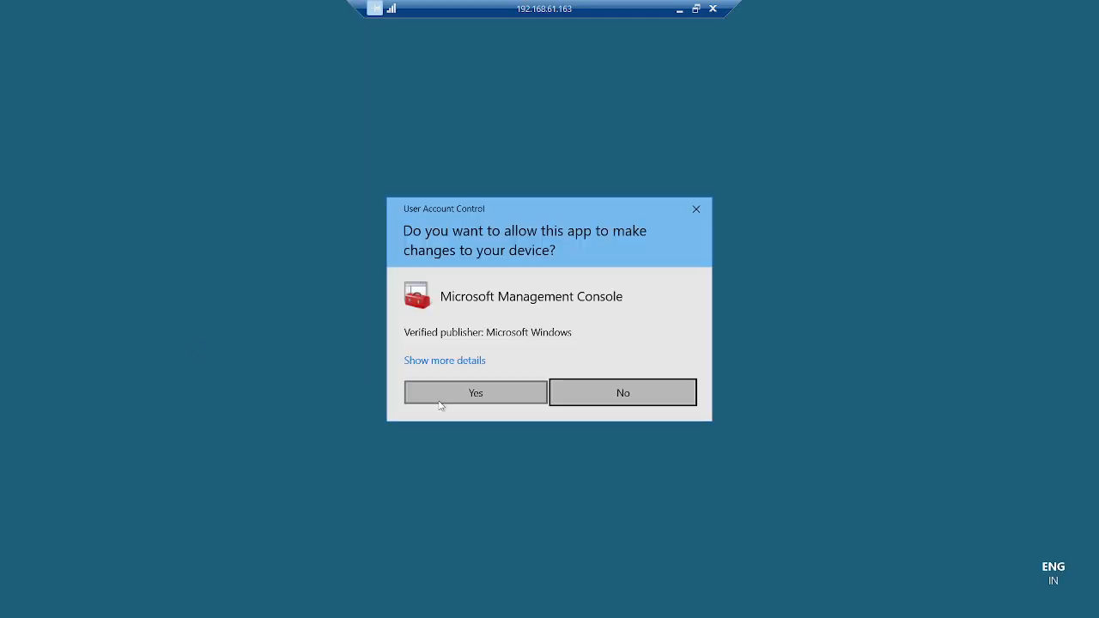
# - Approve UAC, enable Always On Availability Groups for SQL Server (INST1), then restart the service
pyautogui.click(455, 391)
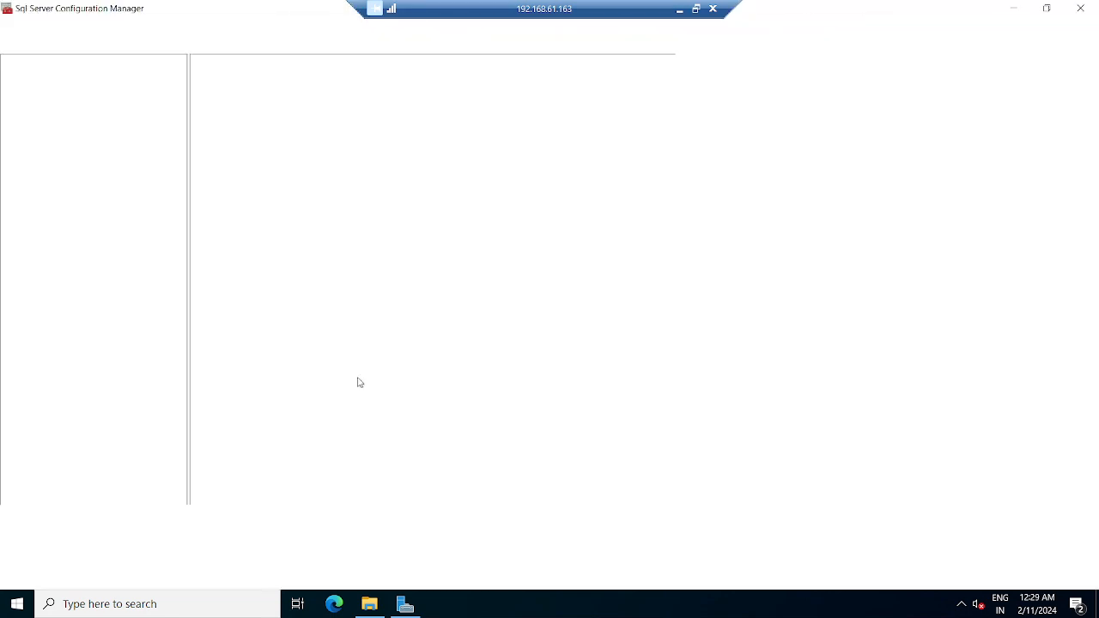
pyautogui.click(69, 76)
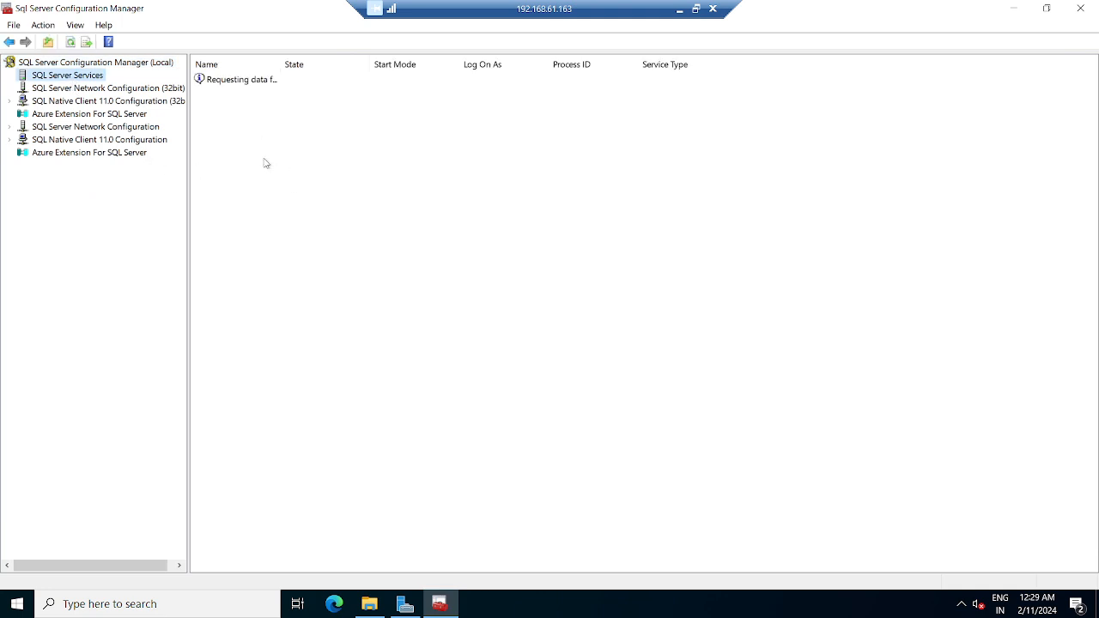
pyautogui.rightClick(238, 123)
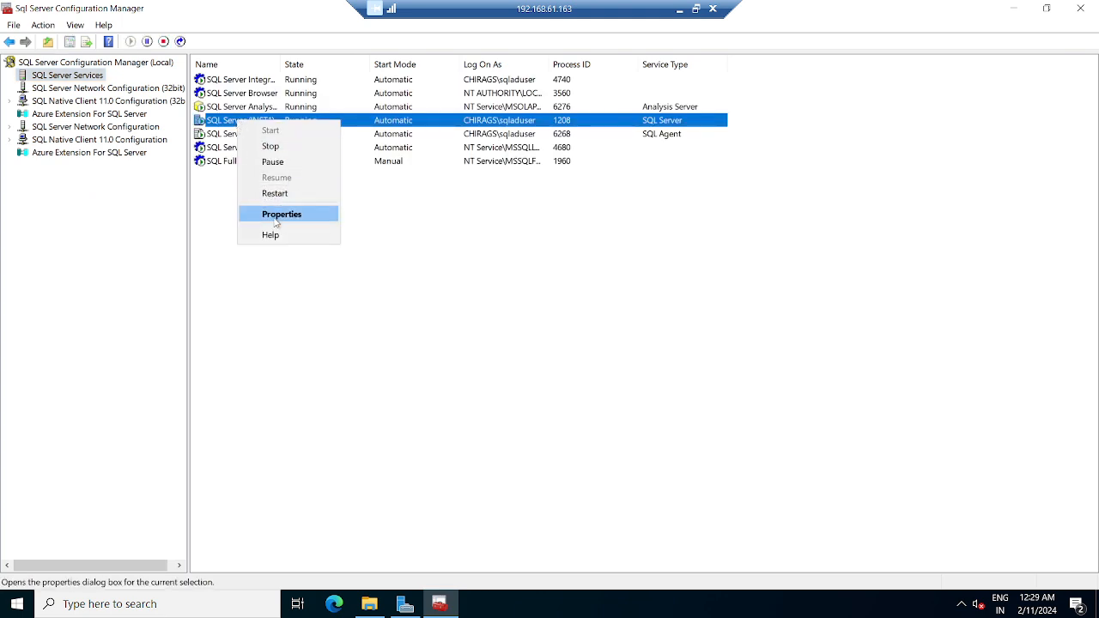
pyautogui.click(279, 221)
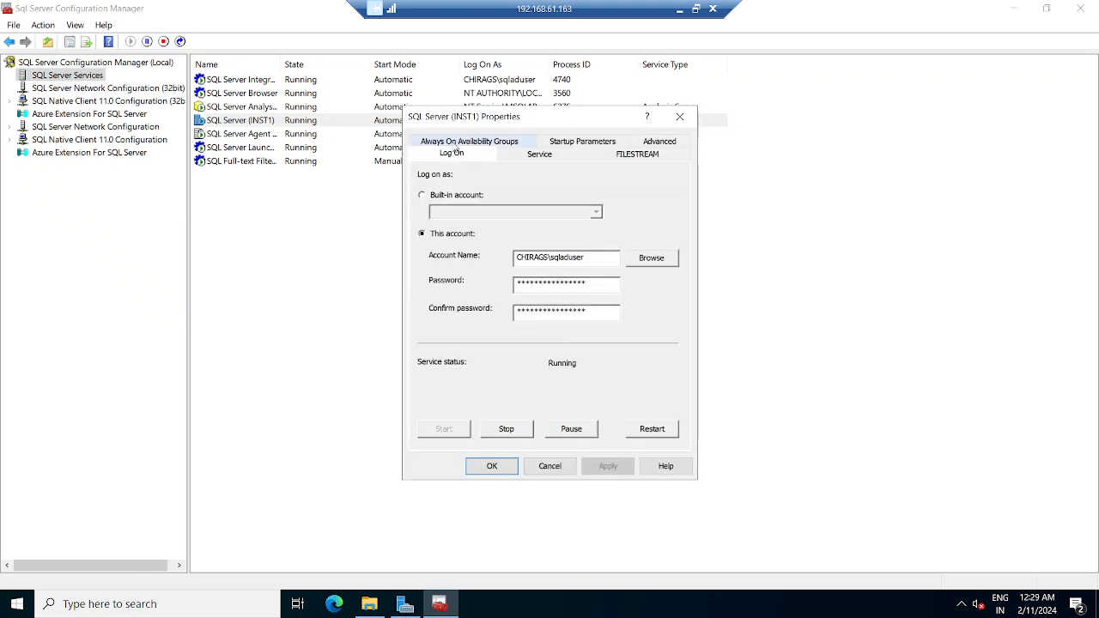
pyautogui.click(456, 146)
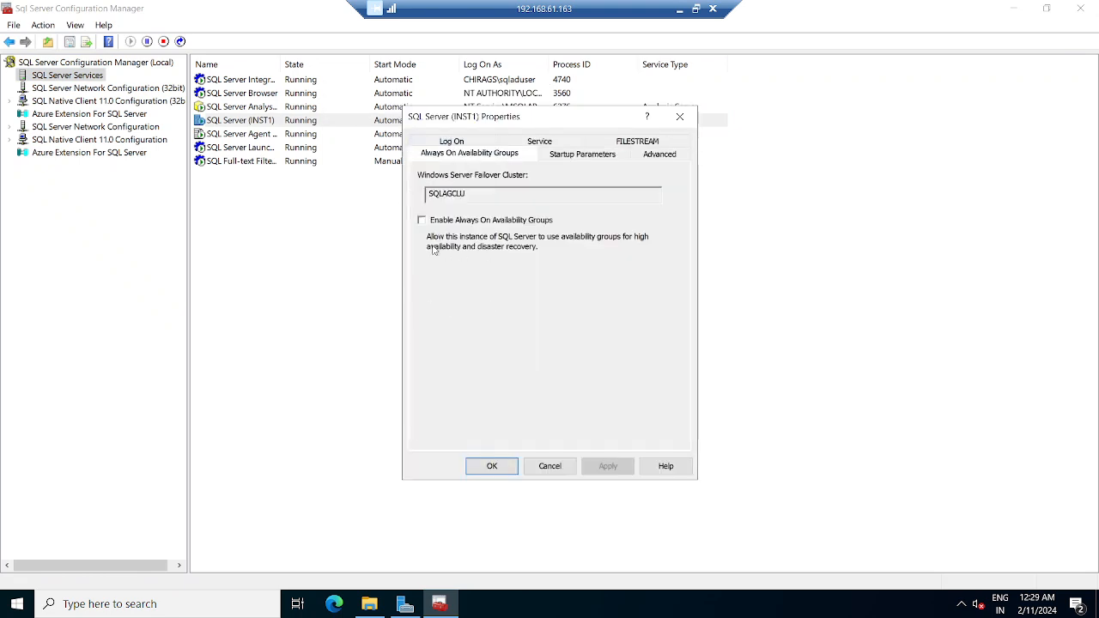
pyautogui.click(421, 220)
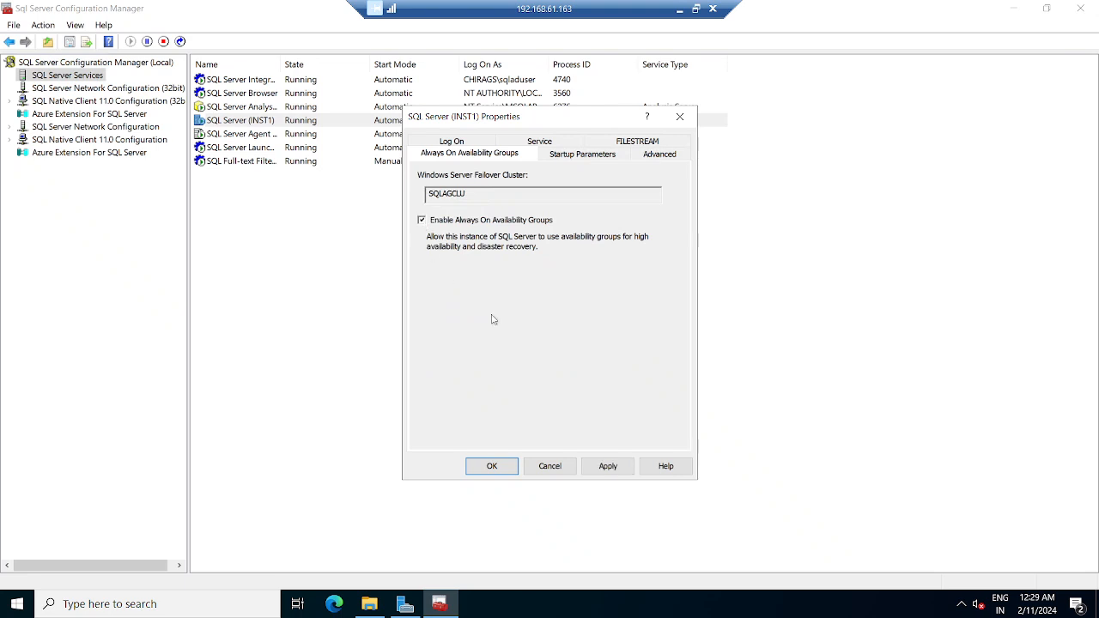
pyautogui.click(612, 468)
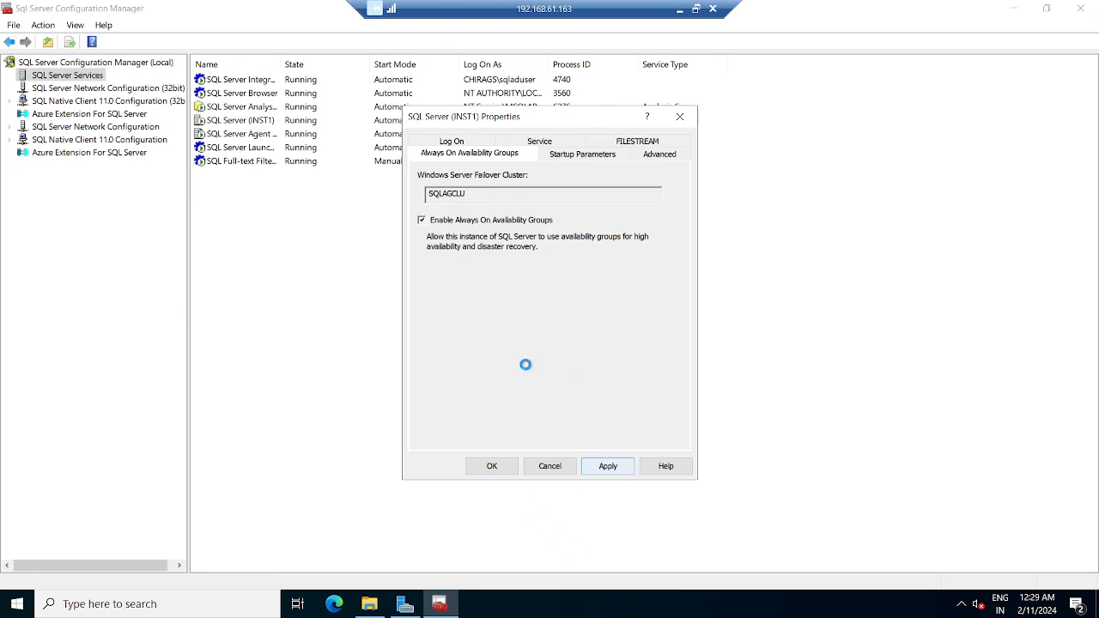
pyautogui.click(678, 403)
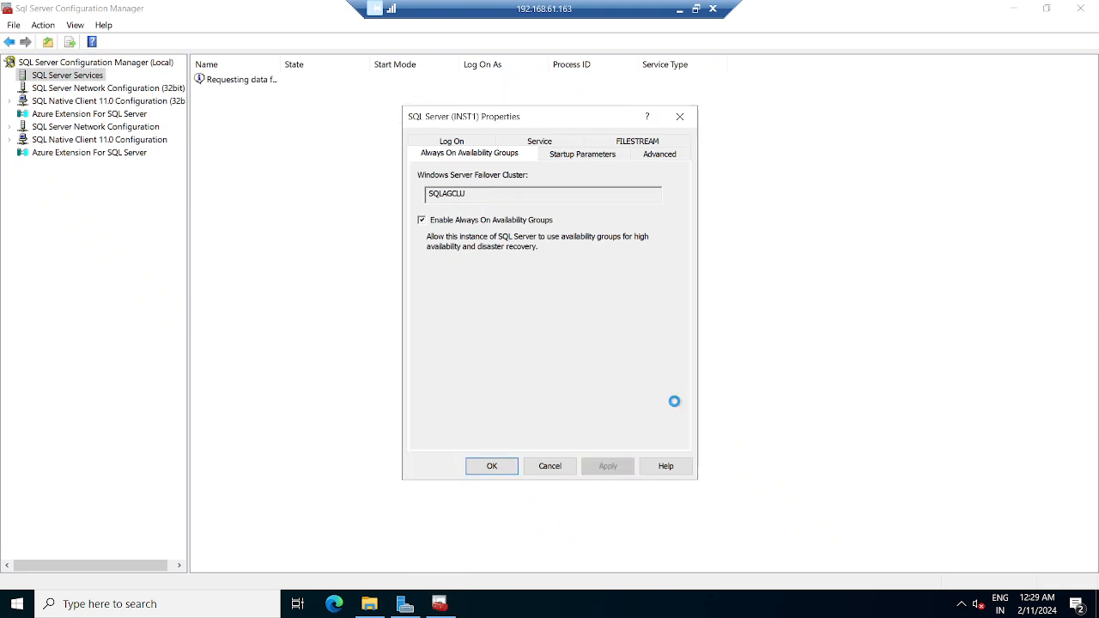
pyautogui.click(492, 466)
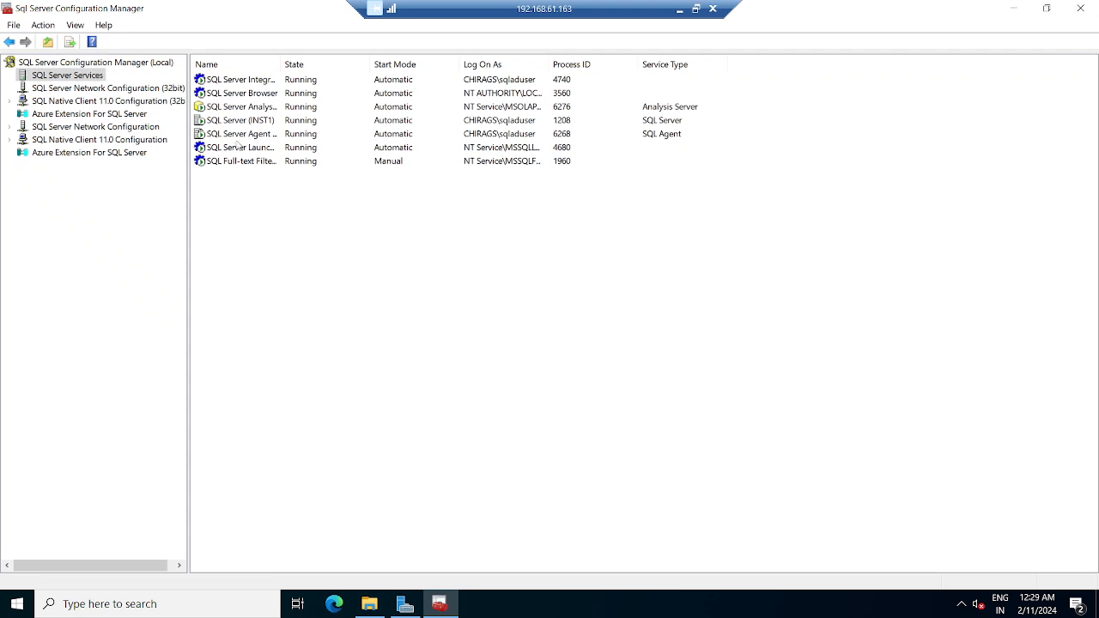
pyautogui.rightClick(240, 120)
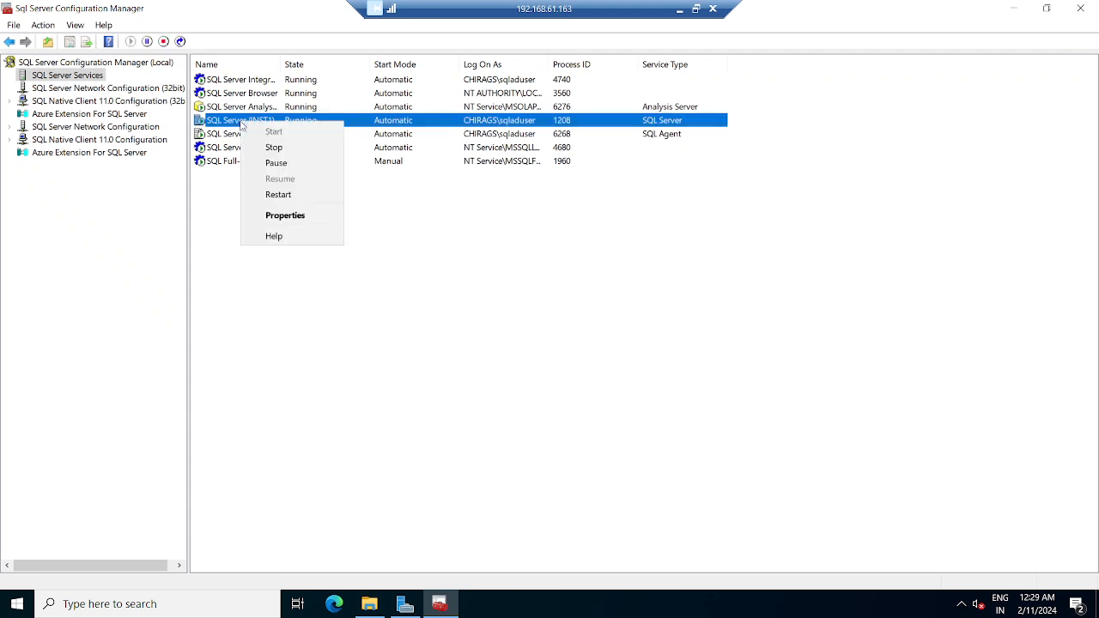
pyautogui.click(280, 196)
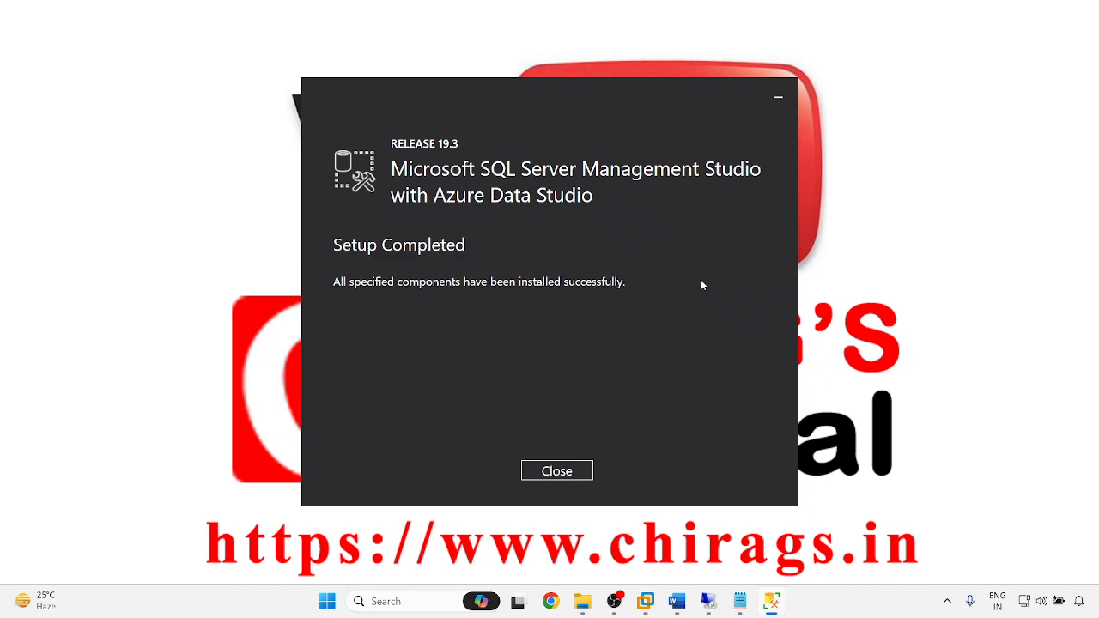
# - Close the completed SSMS Setup and open the host Start menu showing SQL Server Management Studio 19
pyautogui.click(568, 475)
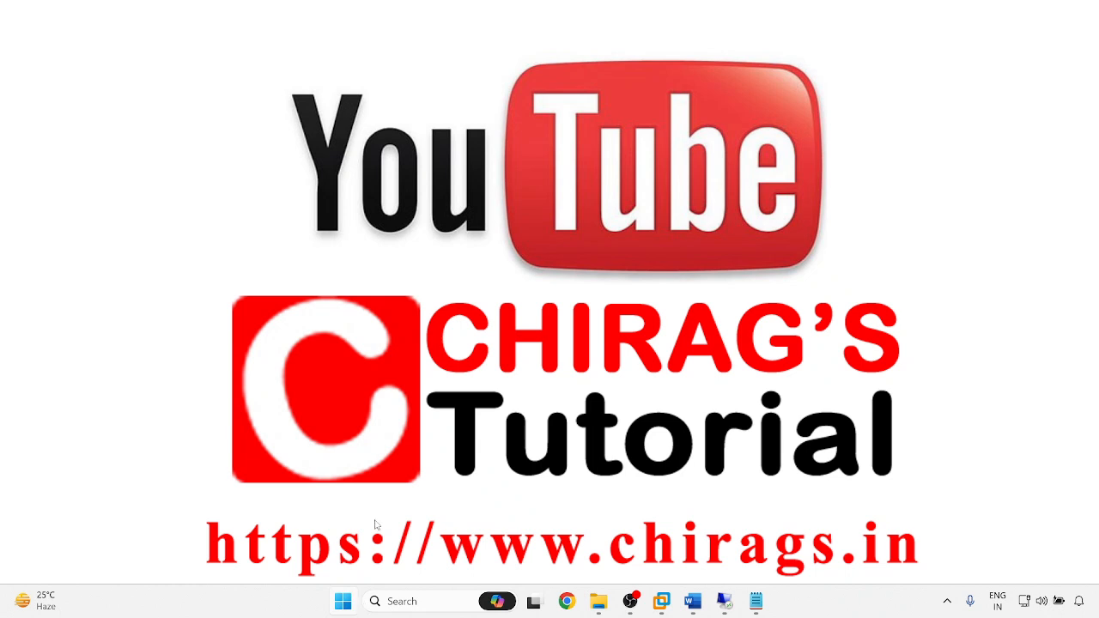
pyautogui.press('super')
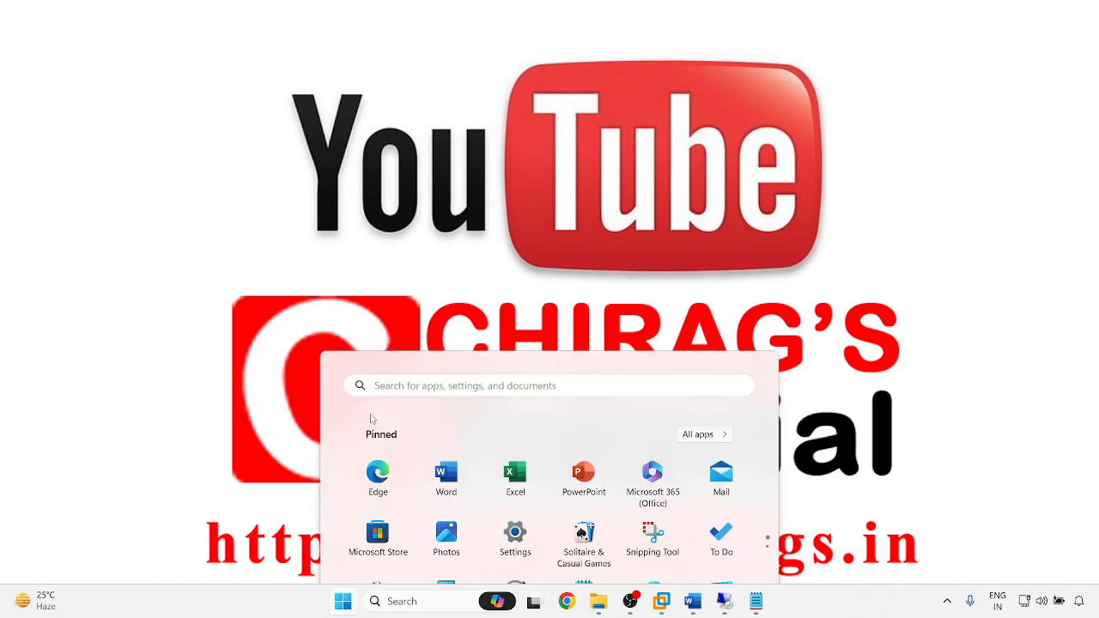
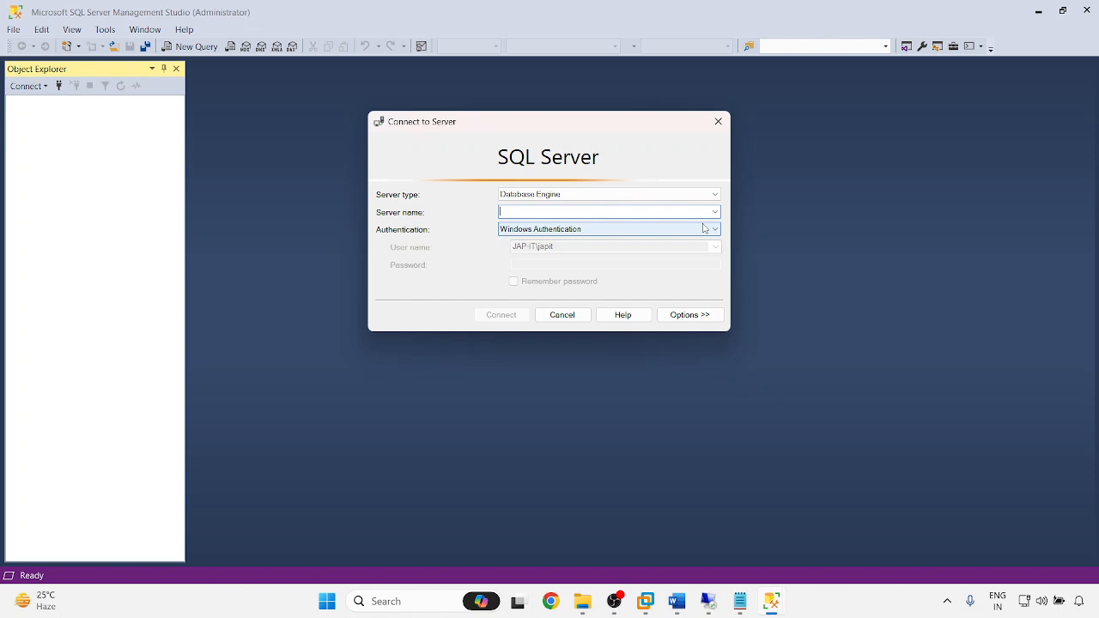
# - Begin connecting to CHIRAGS\SQLNode, then abandon the attempt and close Management Studio
pyautogui.write('CHIRAGS\\SQLN')
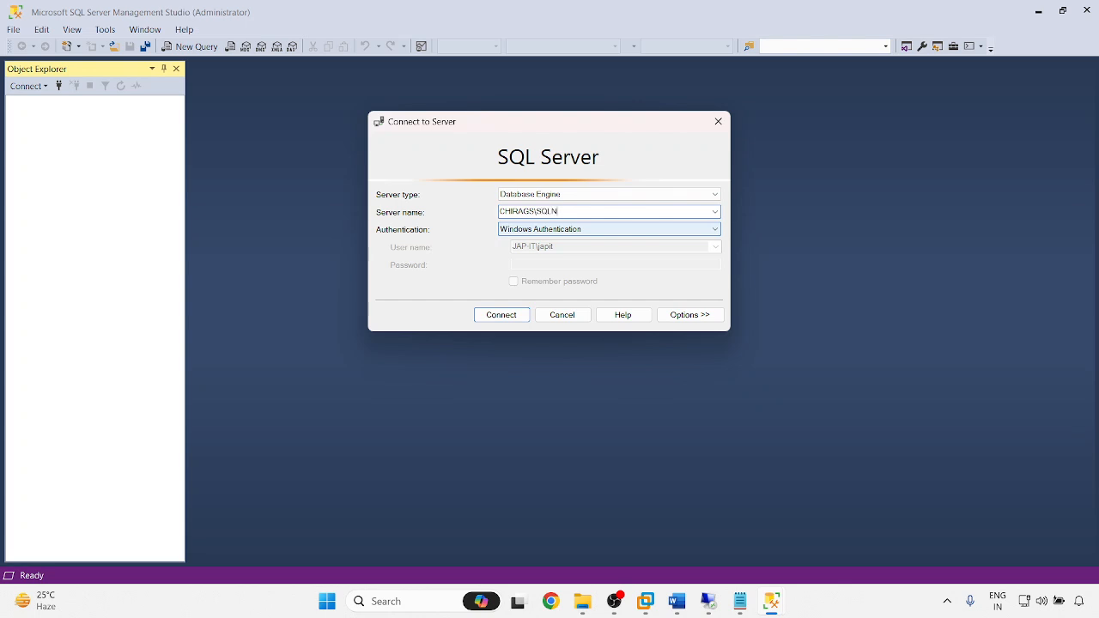
pyautogui.write('ode1')
pyautogui.press('Tab')
pyautogui.click(571, 230)
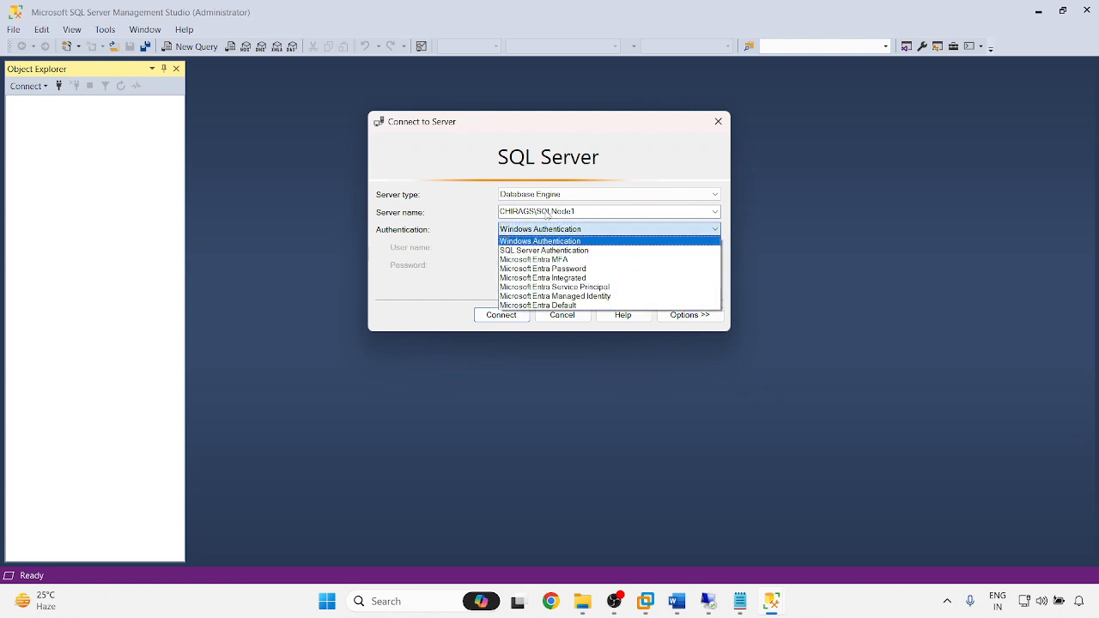
pyautogui.press('Escape')
pyautogui.press('Escape')
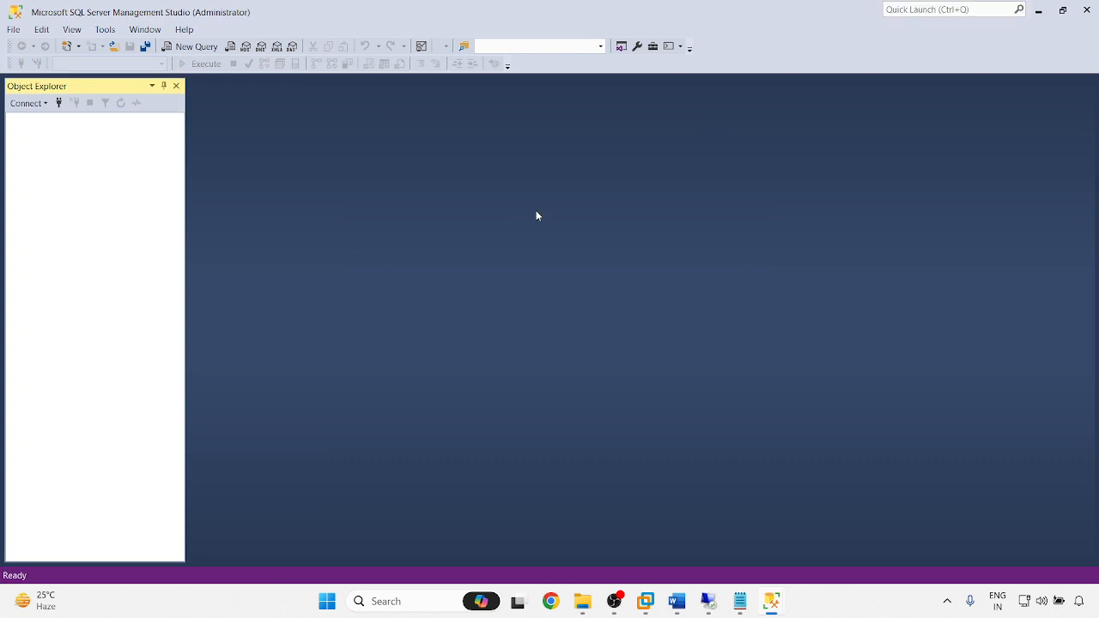
pyautogui.click(59, 103)
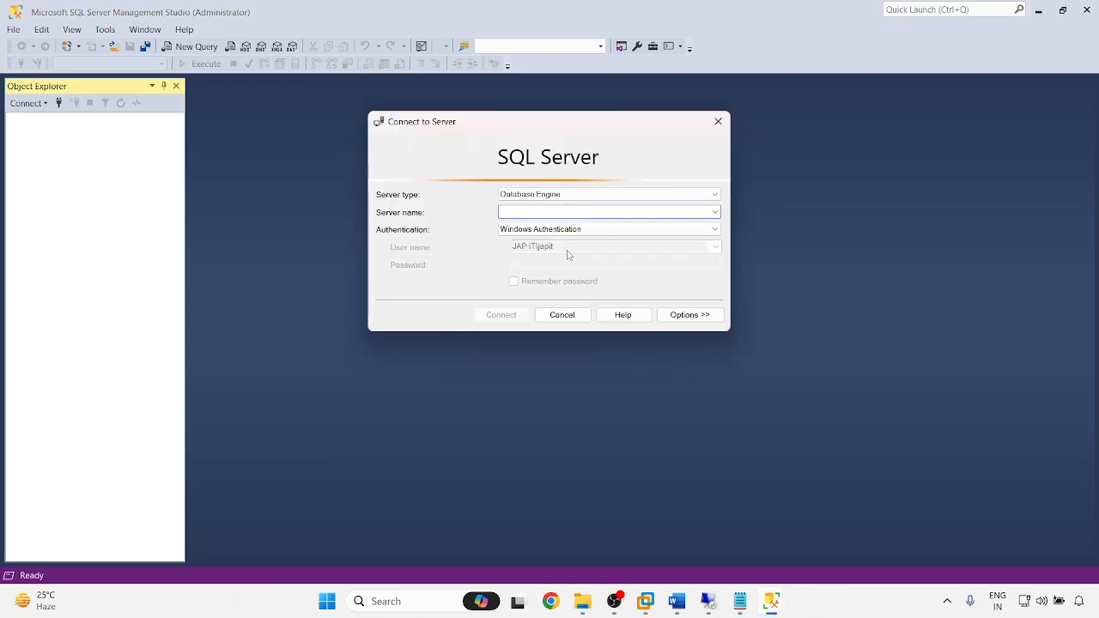
pyautogui.click(563, 315)
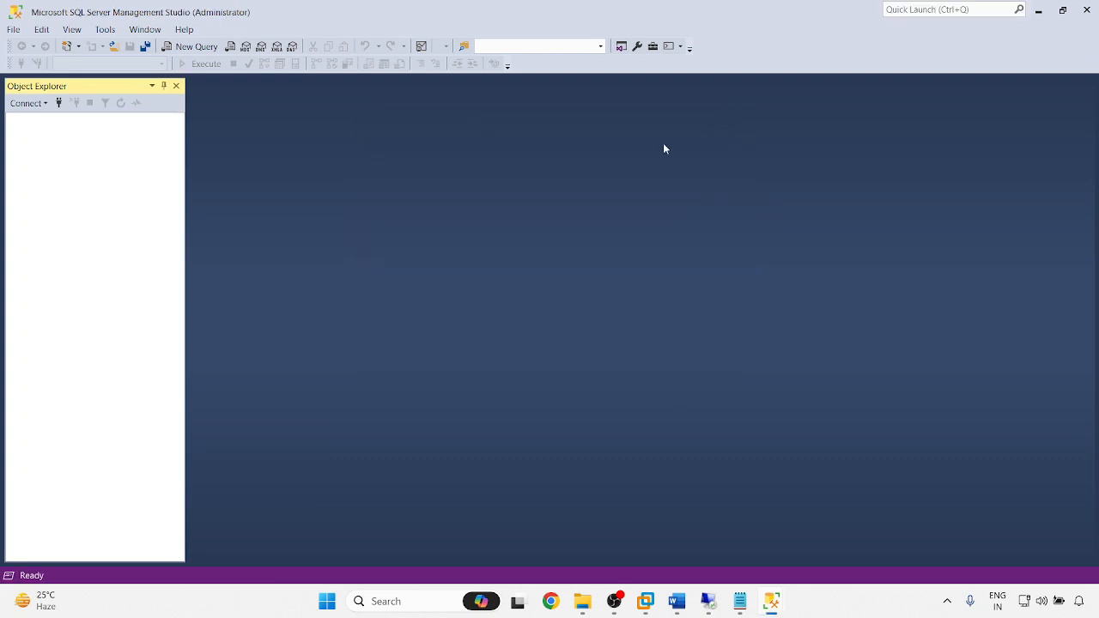
pyautogui.click(1086, 10)
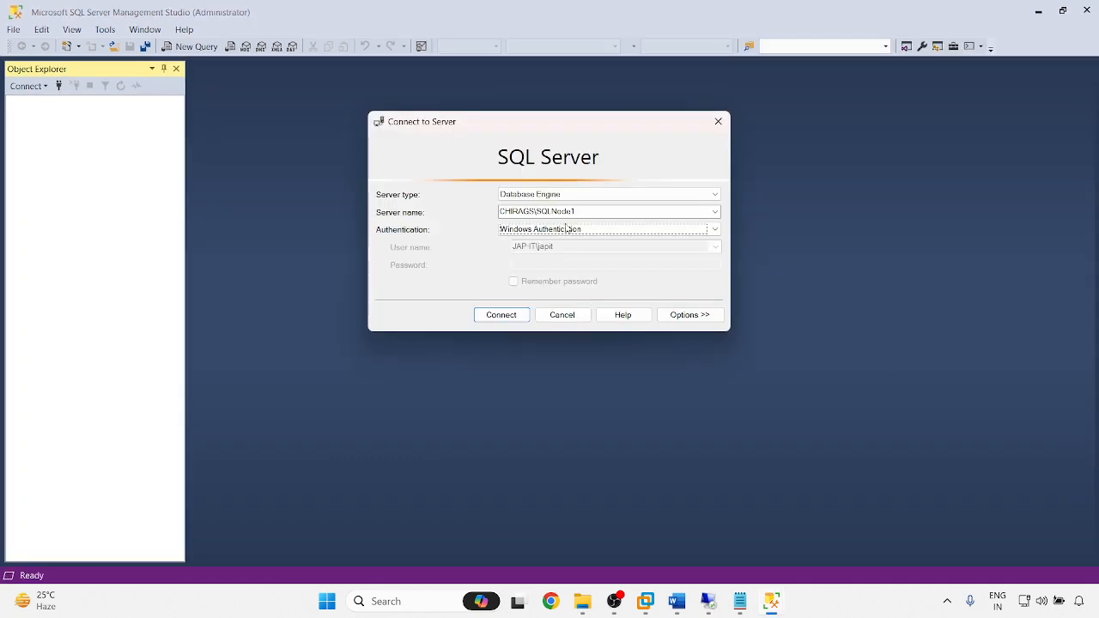
# - Change the server name to SQLNode1\INST1 and choose SQL Server Authentication
pyautogui.click(593, 213)
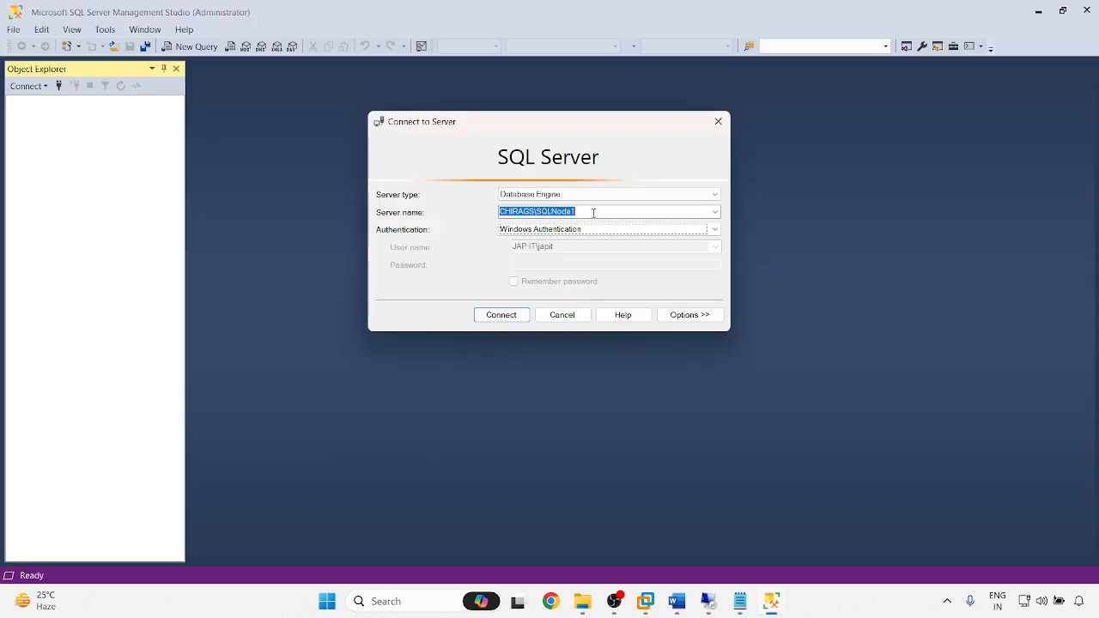
pyautogui.moveTo(538, 213); pyautogui.dragTo(354, 187)
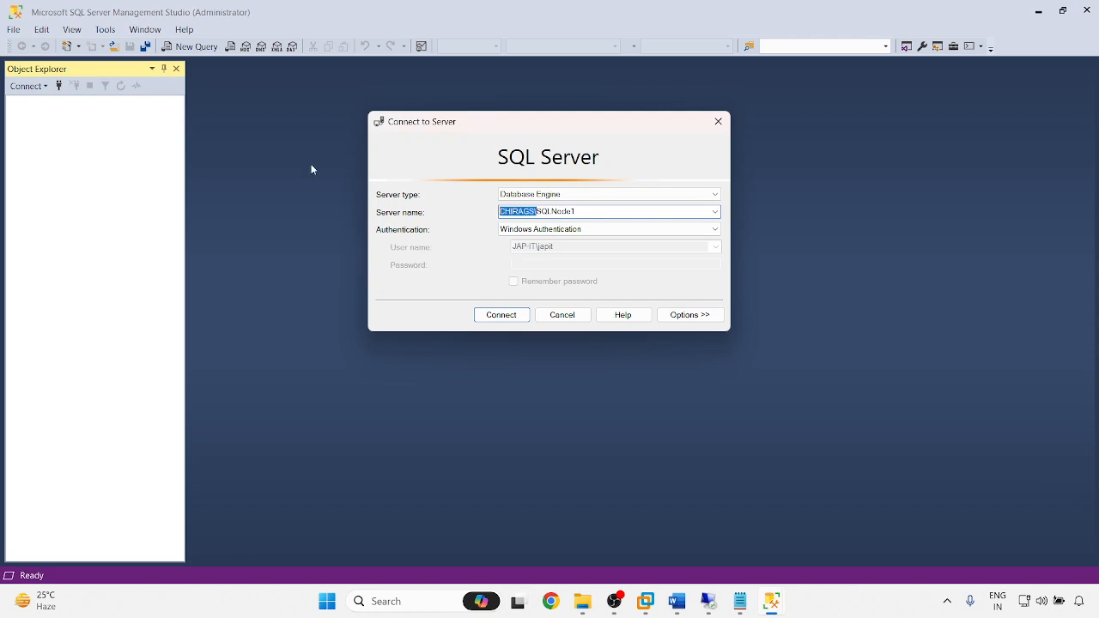
pyautogui.press('BackSpace')
pyautogui.click(556, 214)
pyautogui.write('\\INST1')
pyautogui.click(564, 238)
pyautogui.click(547, 249)
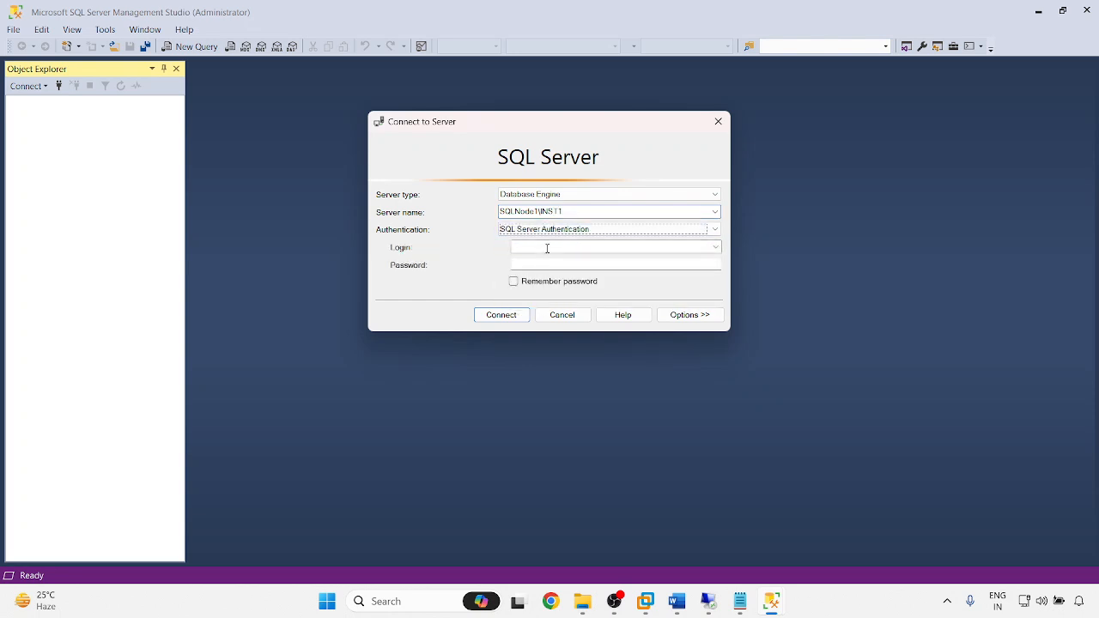
# - Log in as sa with its password and connect to SQLNode1\INST1
pyautogui.click(547, 248)
pyautogui.write('SA')
pyautogui.press('Tab')
pyautogui.moveTo(546, 247); pyautogui.dragTo(477, 241)
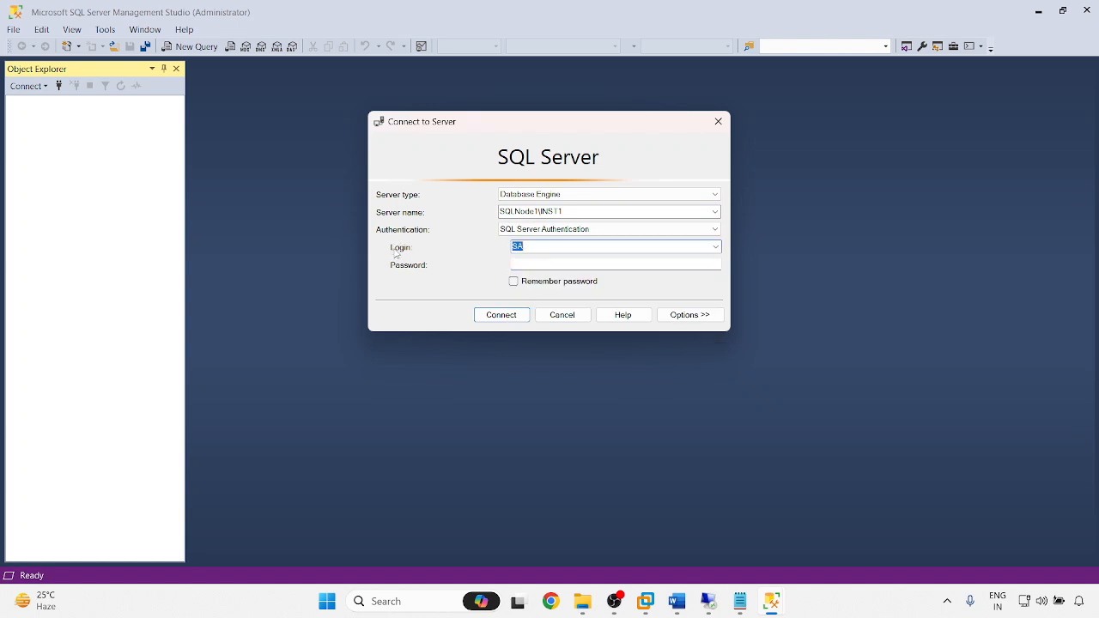
pyautogui.write('sa')
pyautogui.press('Tab')
pyautogui.write('*')
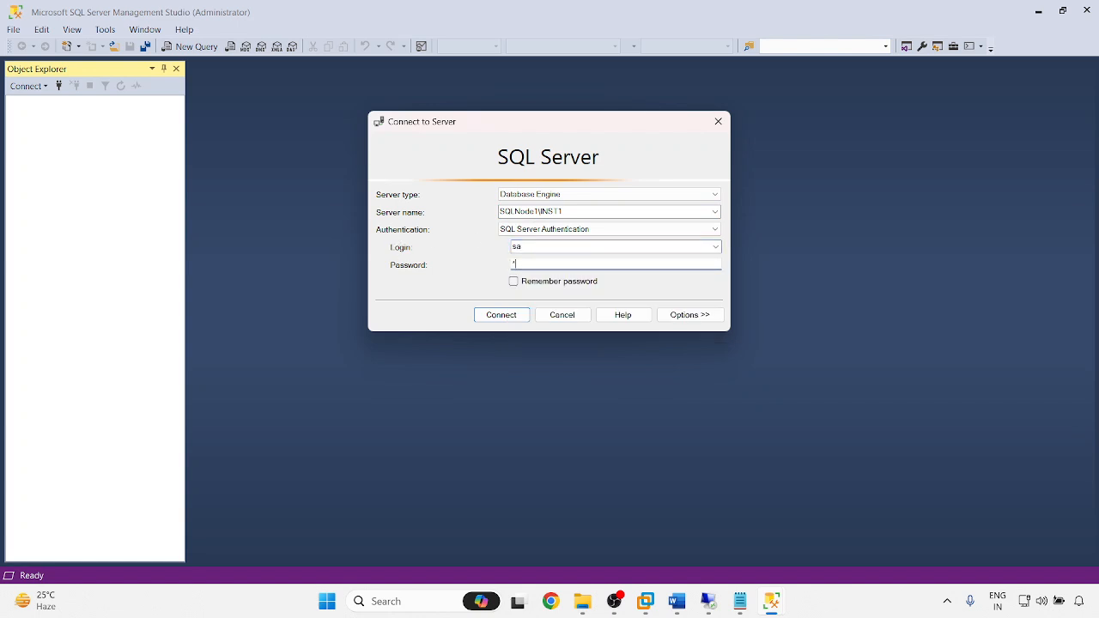
pyautogui.write('******')
pyautogui.click(503, 316)
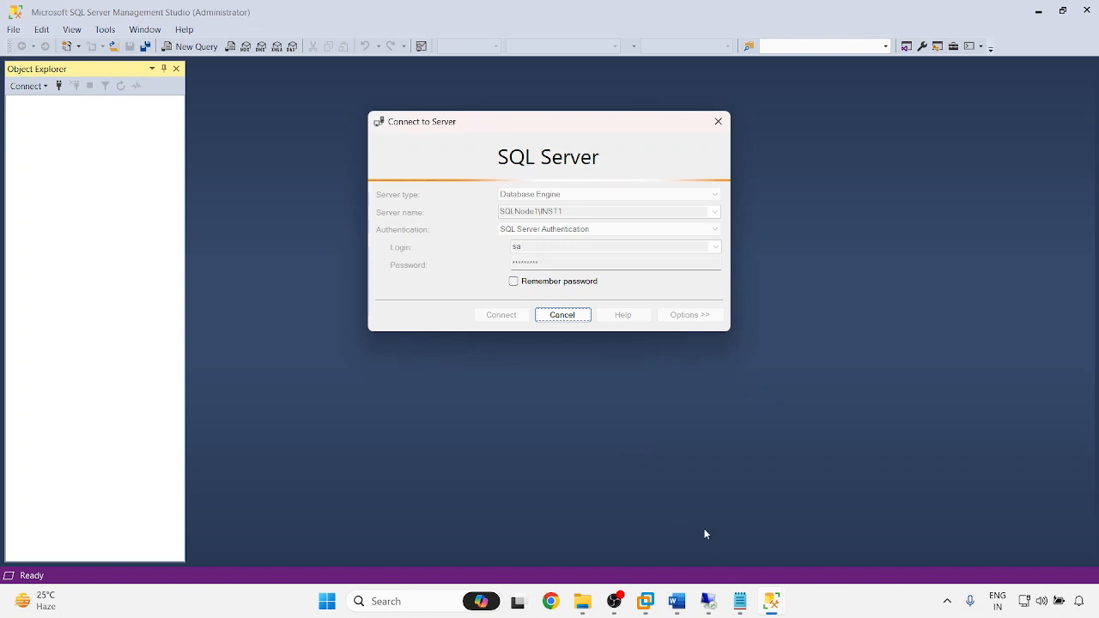
pyautogui.moveTo(712, 605)
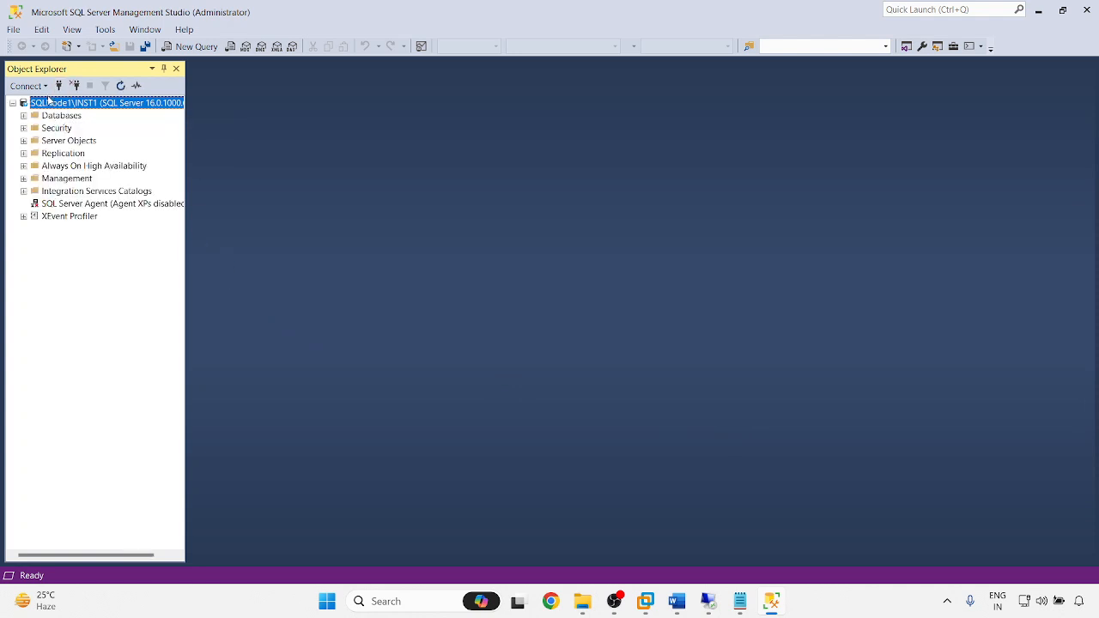
# - Connect to SQLNode2\INST1 using the same SQL login and its password
pyautogui.click(58, 85)
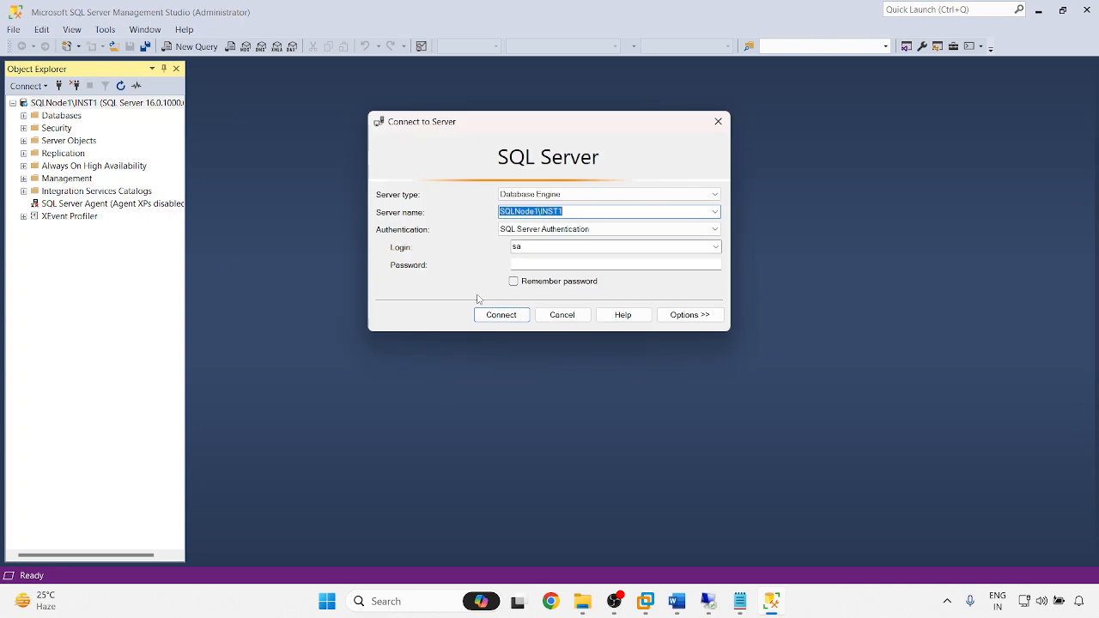
pyautogui.click(536, 211)
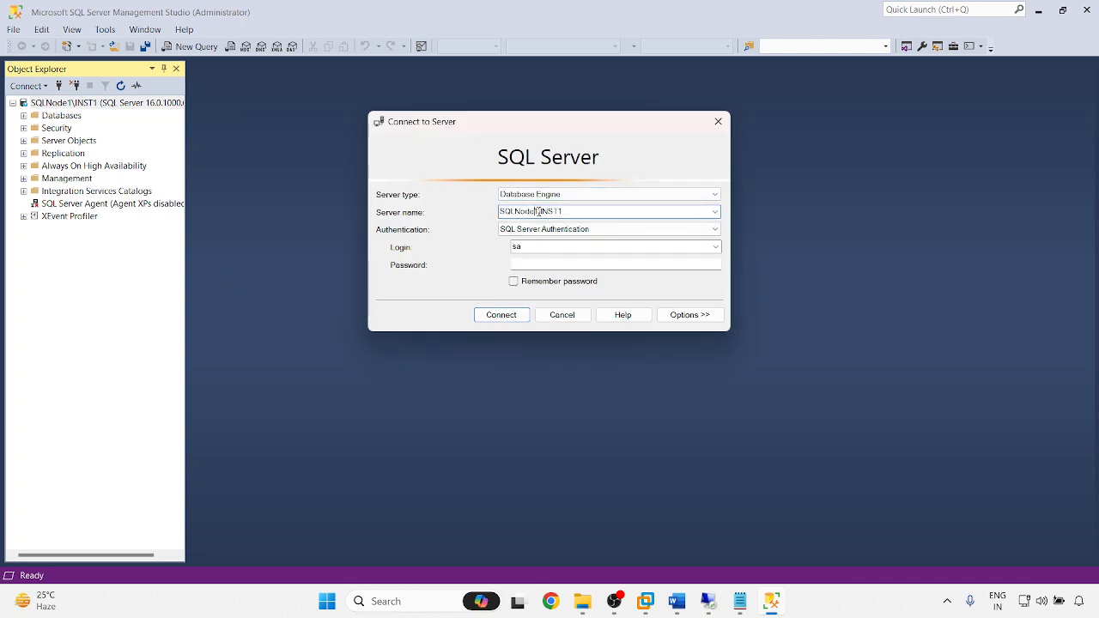
pyautogui.write('2')
pyautogui.click(540, 263)
pyautogui.write('**')
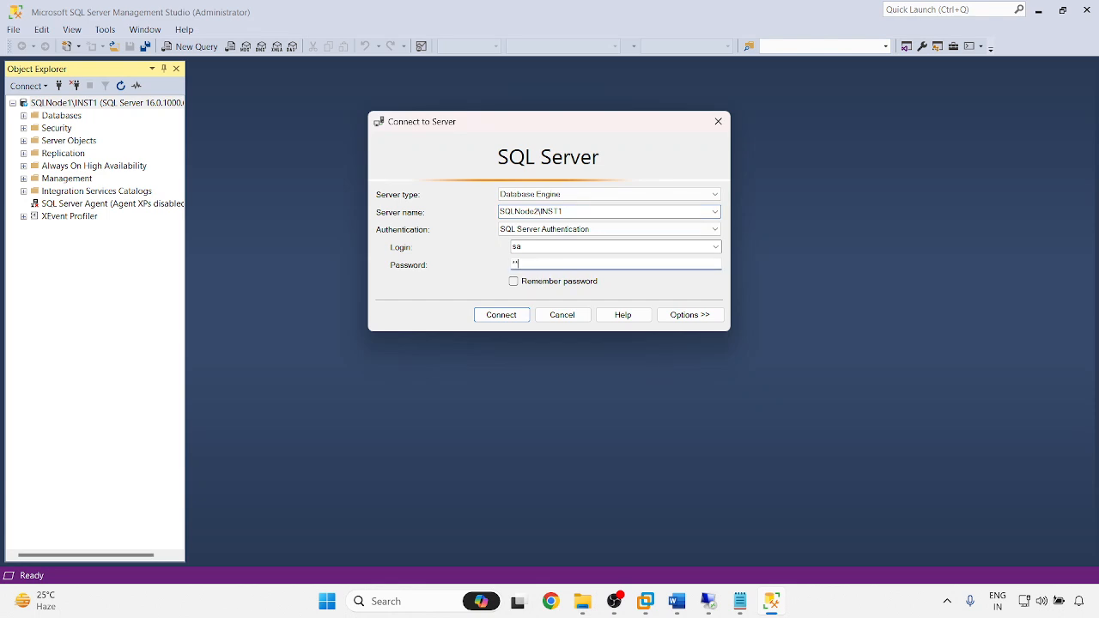
pyautogui.write('*****')
pyautogui.press('Return')
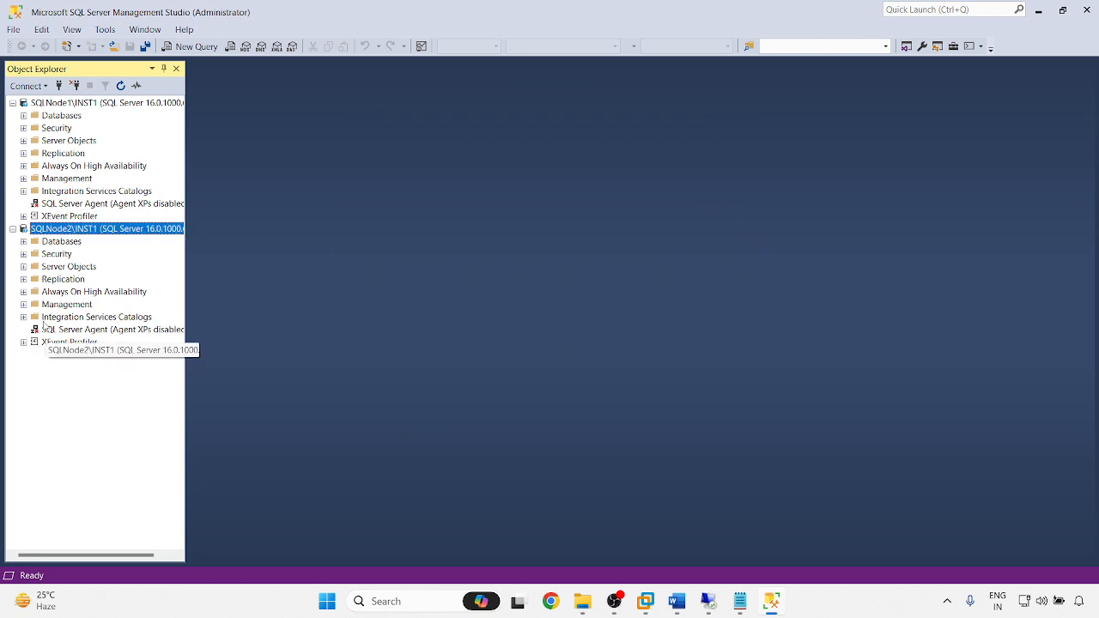
# - Expand the Databases folders under both SQLNode2 and SQLNode1
pyautogui.rightClick(64, 203)
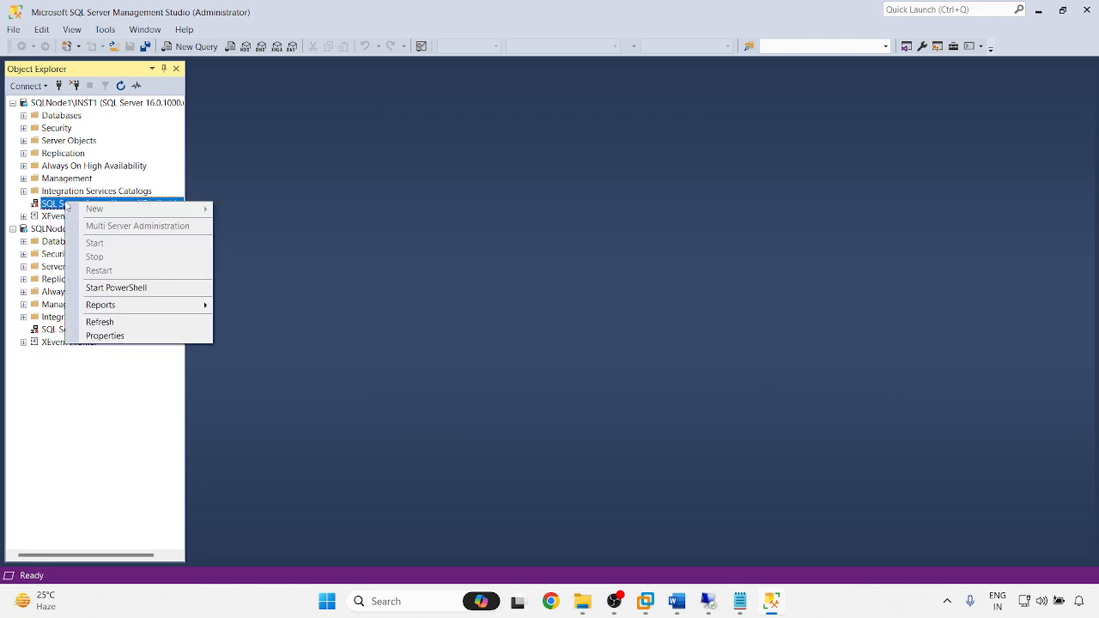
pyautogui.click(75, 392)
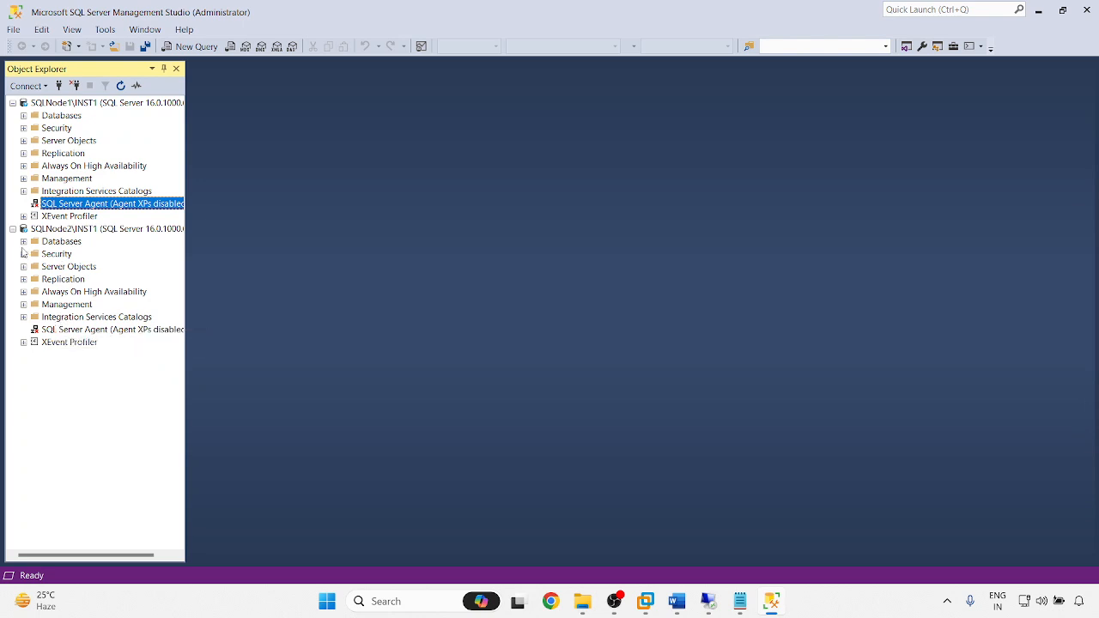
pyautogui.click(23, 241)
pyautogui.click(23, 115)
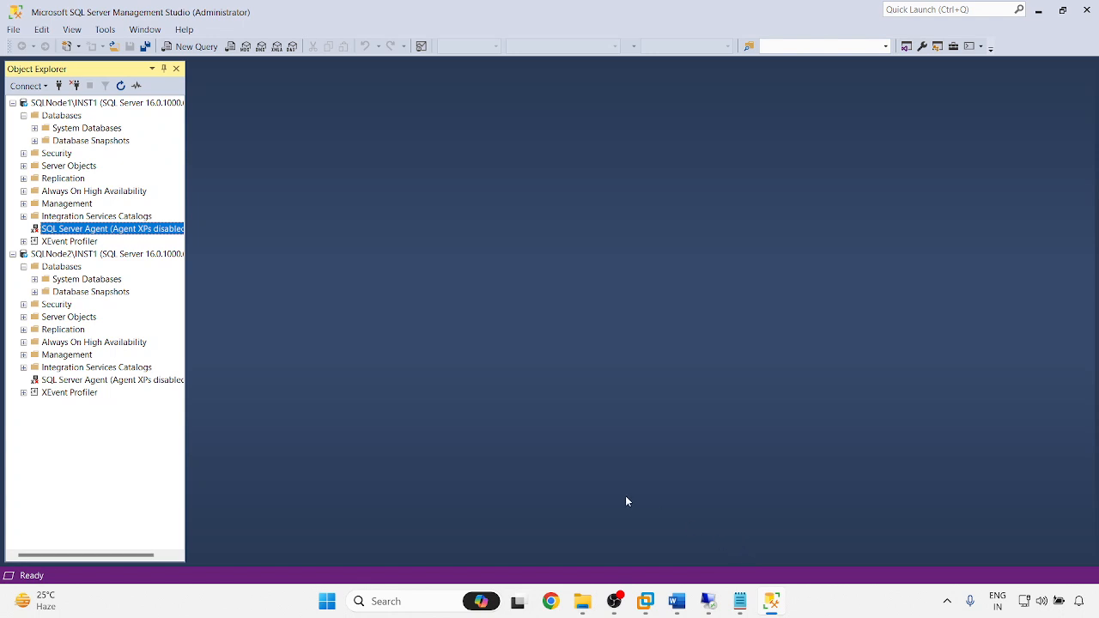
# - Add database SQLdbCluTest under SQLNode1's Databases, then expand Always On High Availability
pyautogui.rightClick(64, 117)
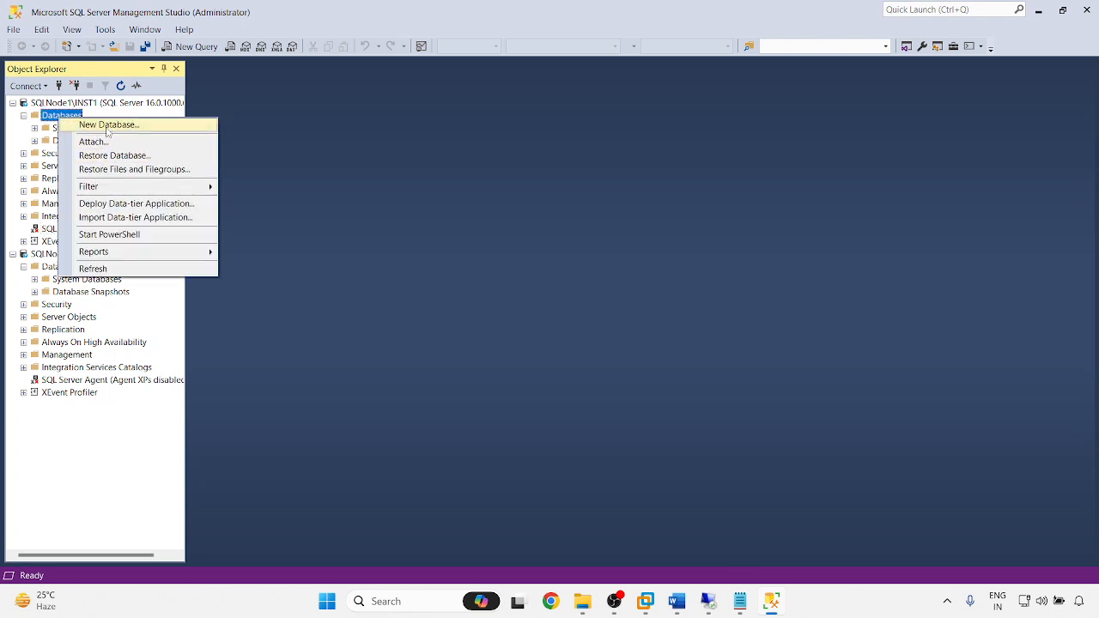
pyautogui.click(107, 125)
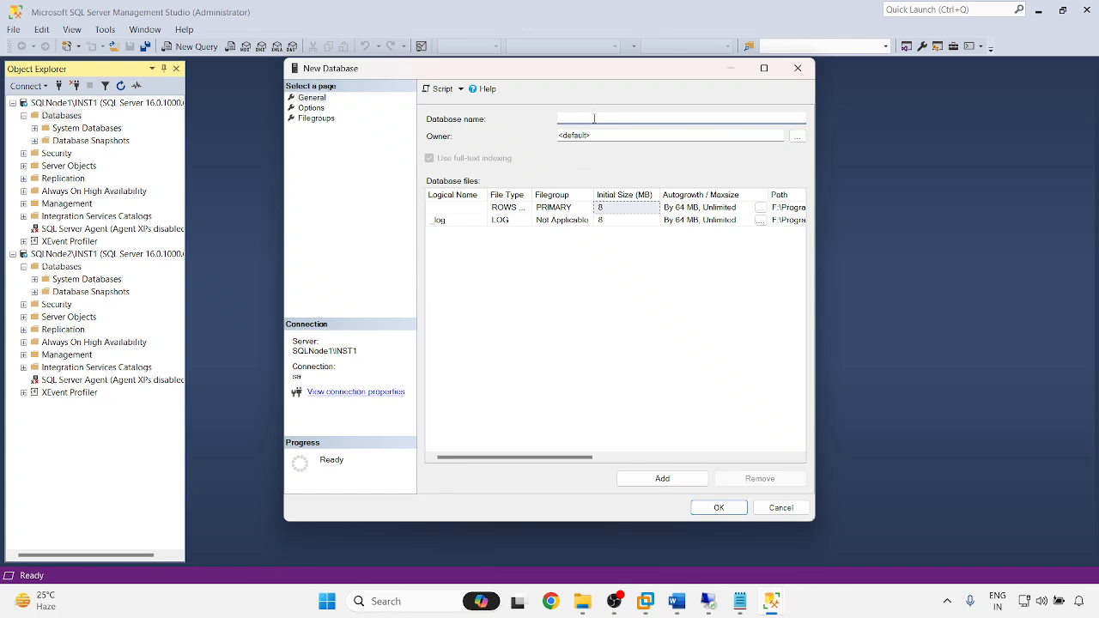
pyautogui.write('SQLdbClu')
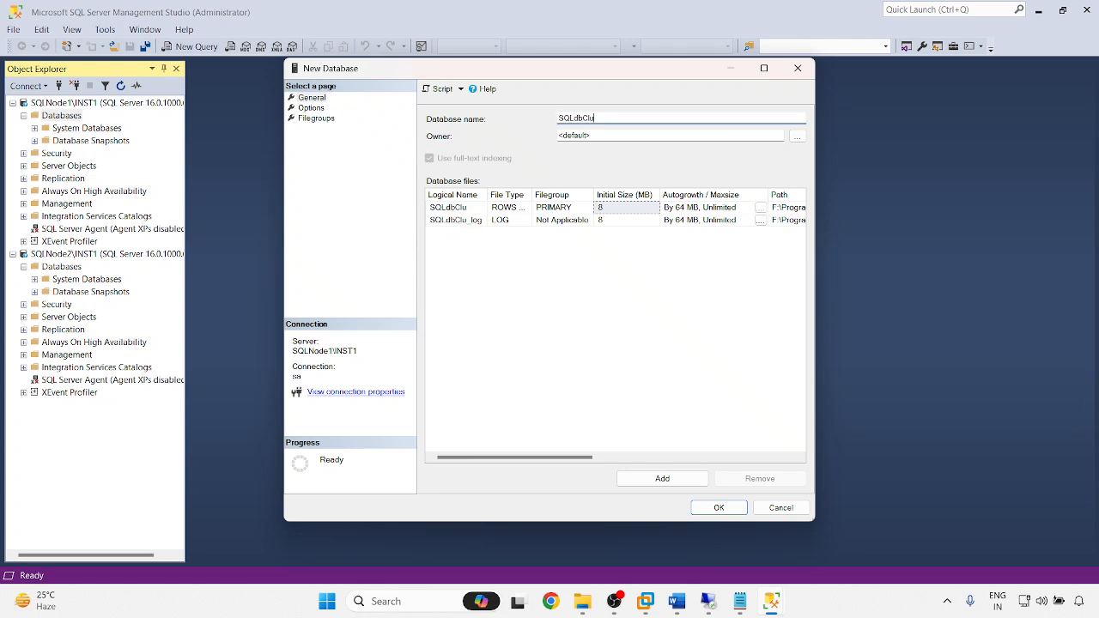
pyautogui.write('Test')
pyautogui.click(718, 507)
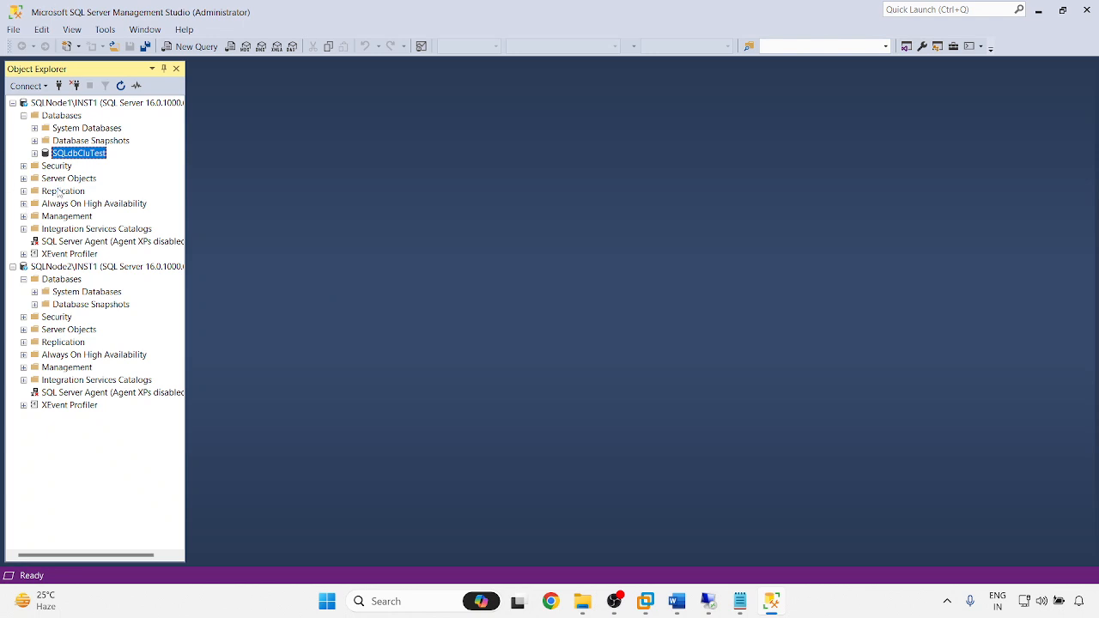
pyautogui.click(23, 204)
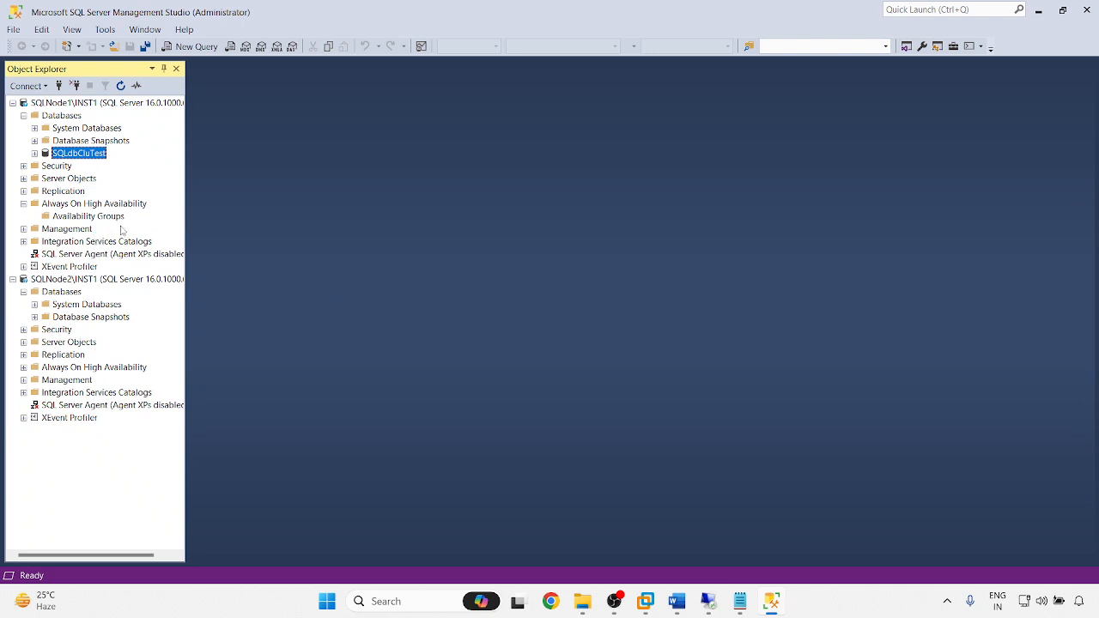
# - Start a new availability group named SQLAG2022 and advance to Select Databases
pyautogui.rightClick(76, 215)
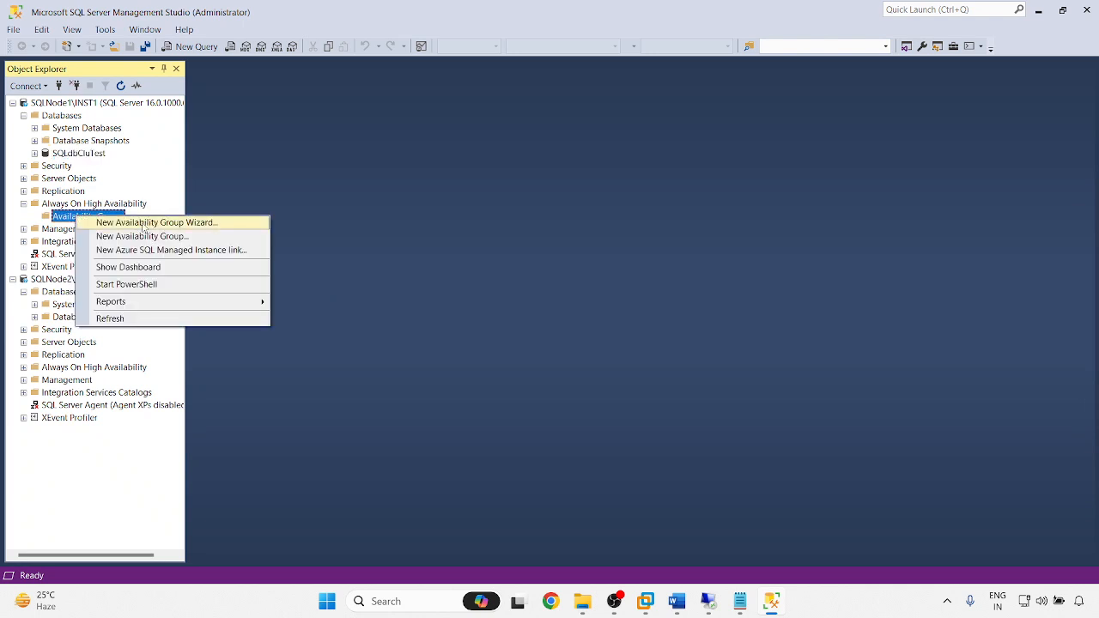
pyautogui.click(139, 223)
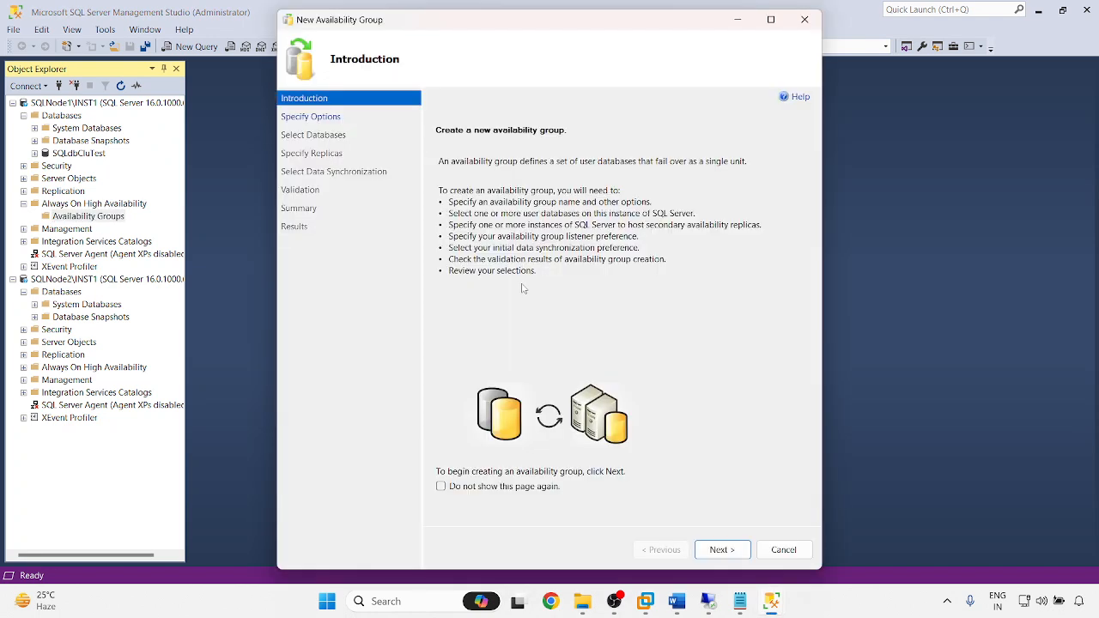
pyautogui.click(724, 551)
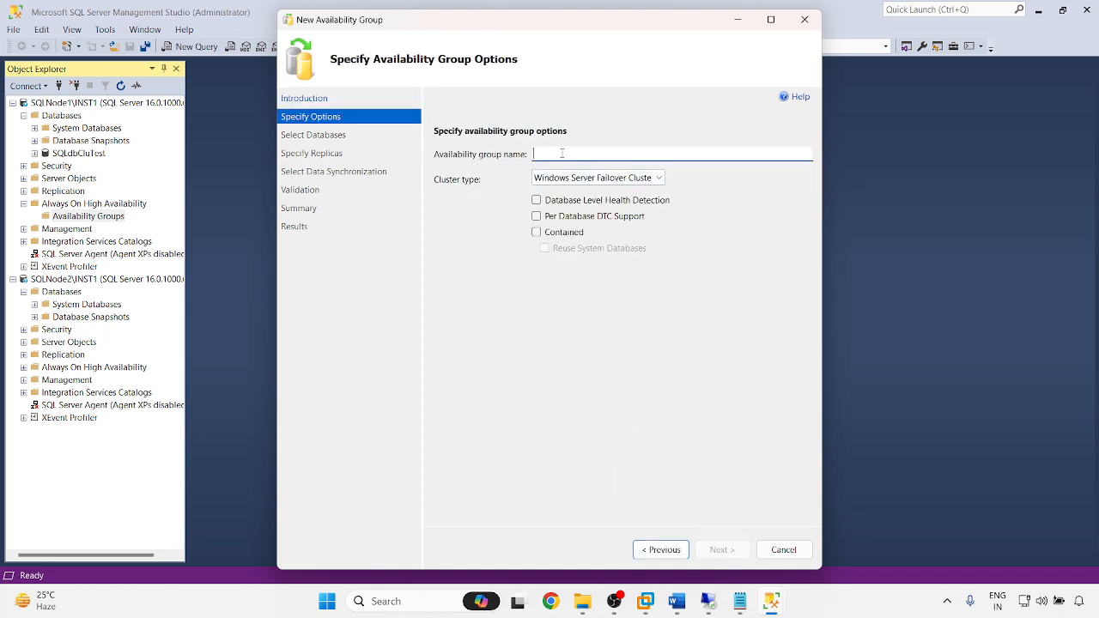
pyautogui.write('SQLAG')
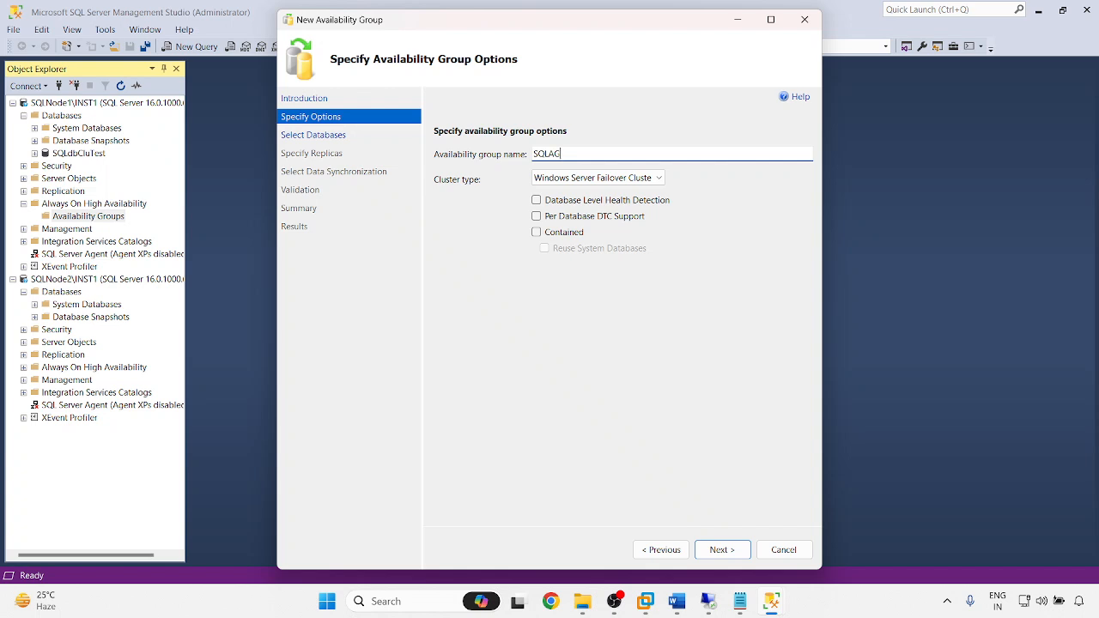
pyautogui.write('2022')
pyautogui.moveTo(646, 180)
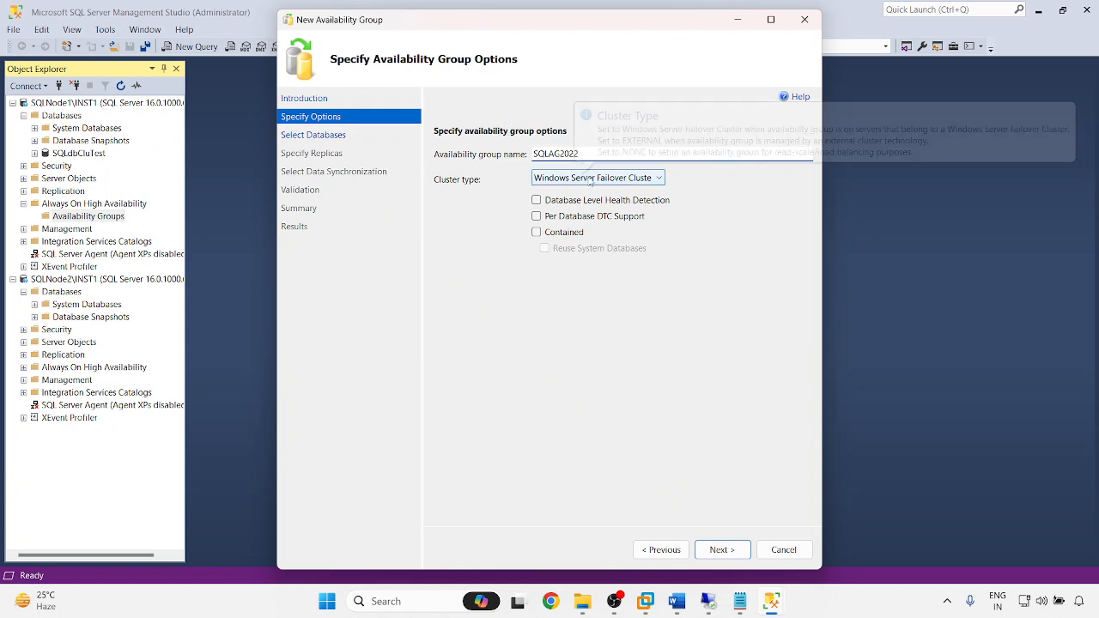
pyautogui.click(723, 550)
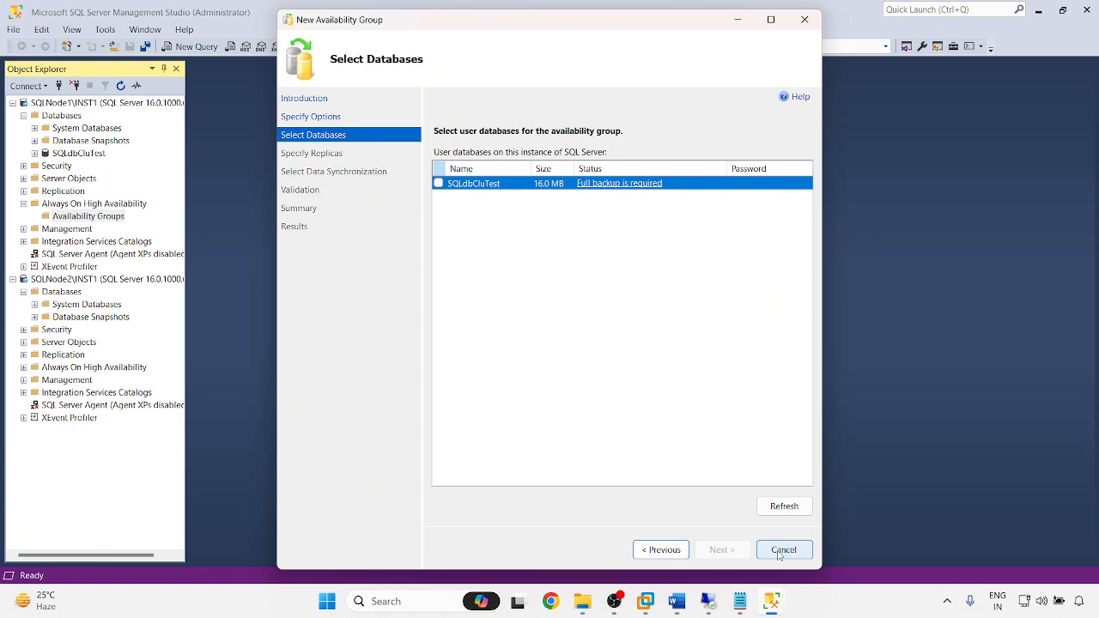
# - Confirm SQLdbCluTest needs a full backup, then cancel the wizard
pyautogui.click(786, 508)
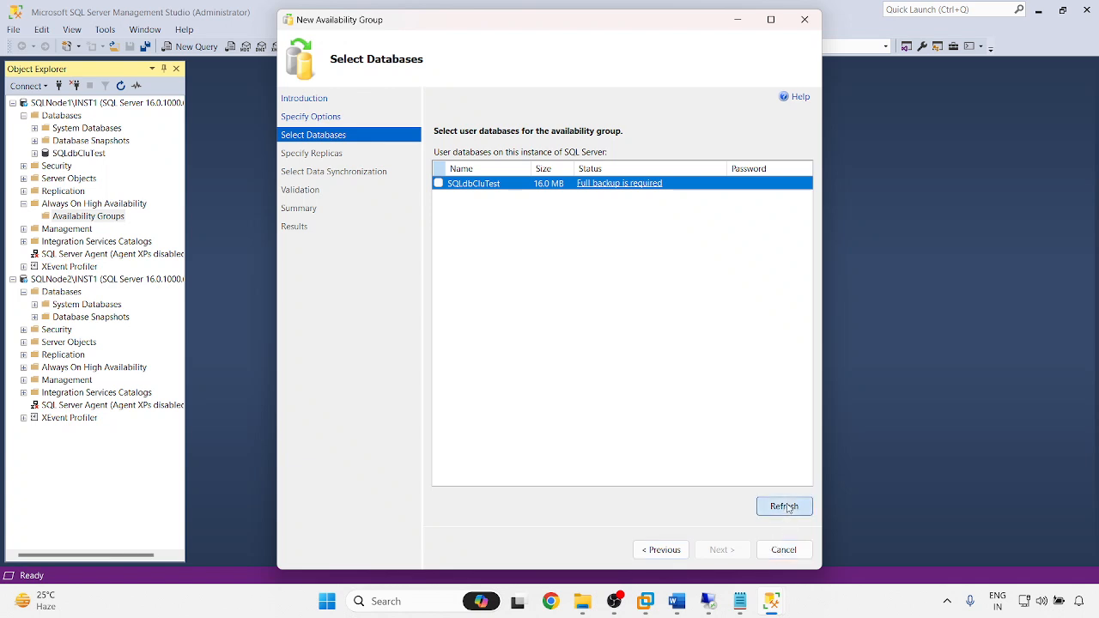
pyautogui.click(615, 183)
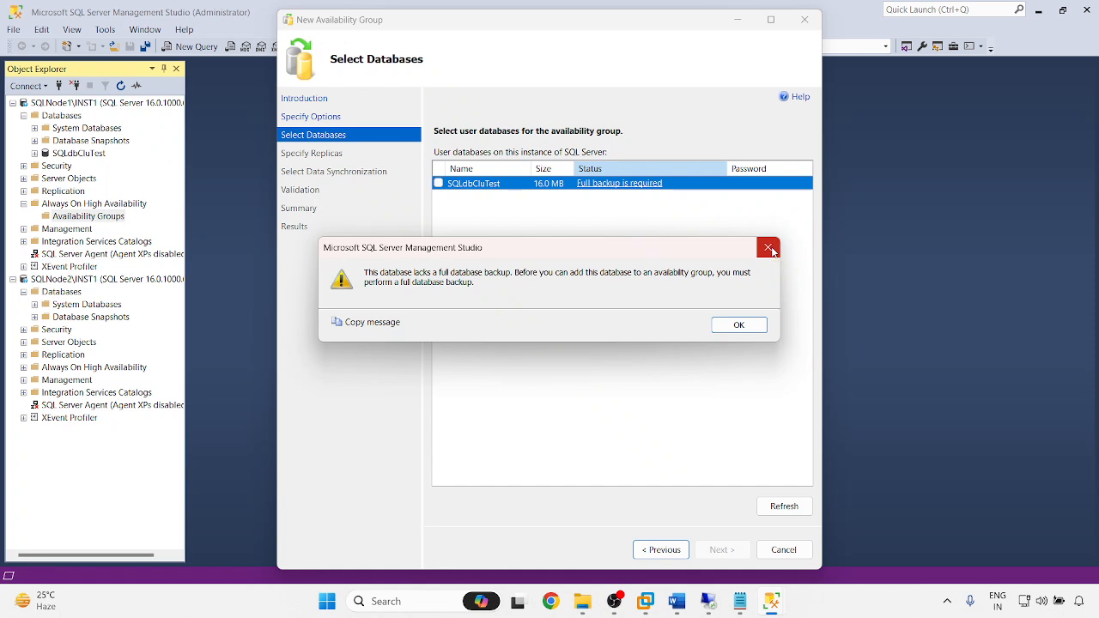
pyautogui.click(769, 248)
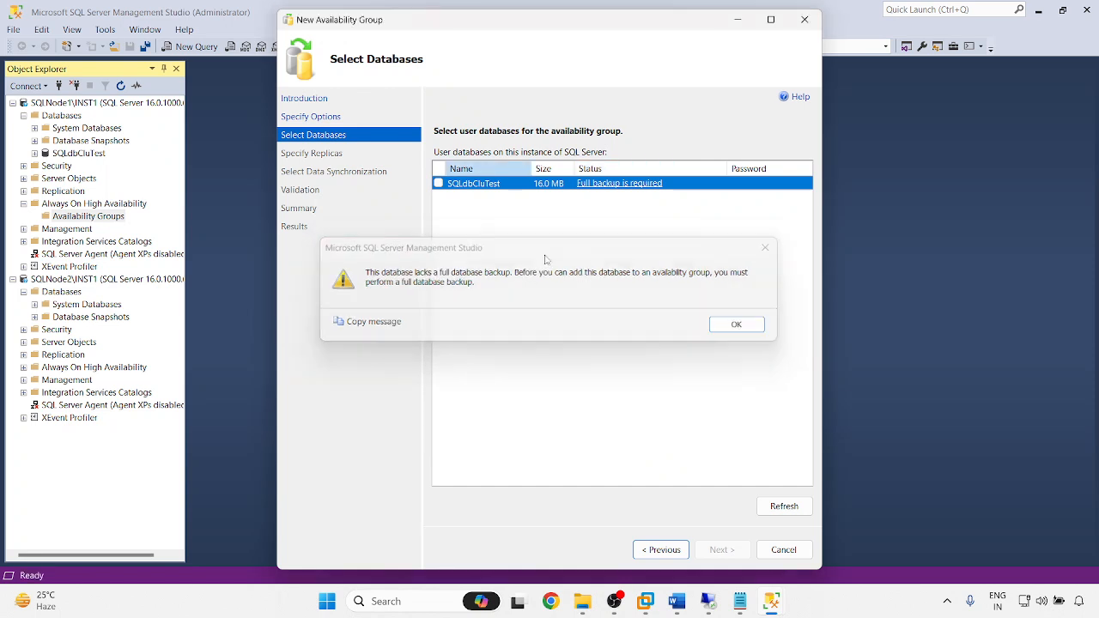
pyautogui.click(781, 549)
pyautogui.click(606, 351)
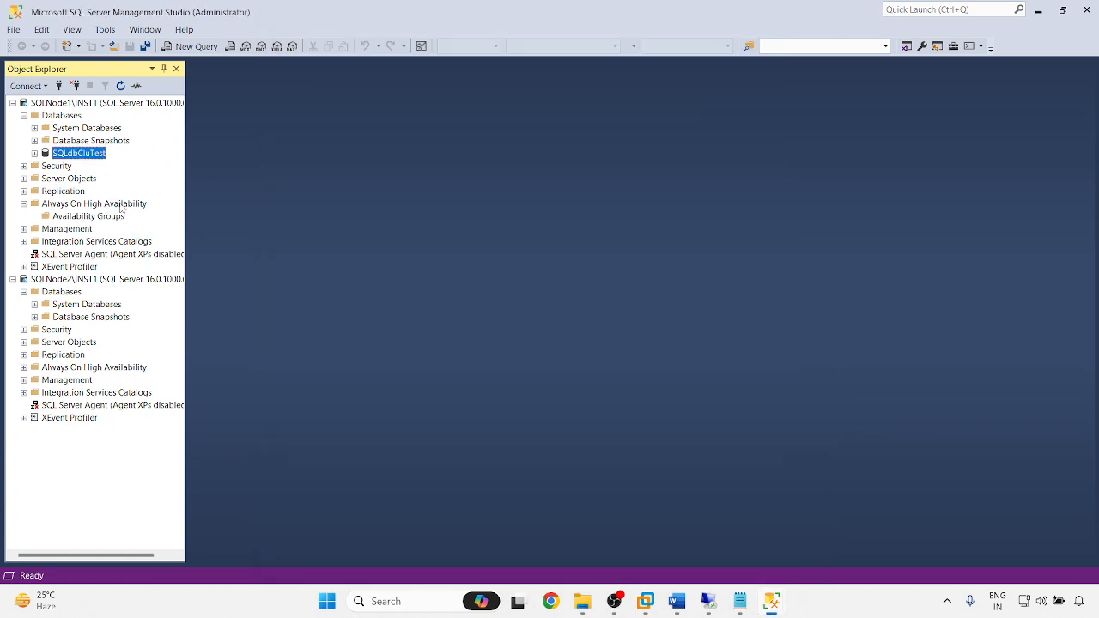
# - Run a full disk backup of SQLdbCluTest and acknowledge the success message
pyautogui.rightClick(80, 153)
pyautogui.moveTo(239, 210)
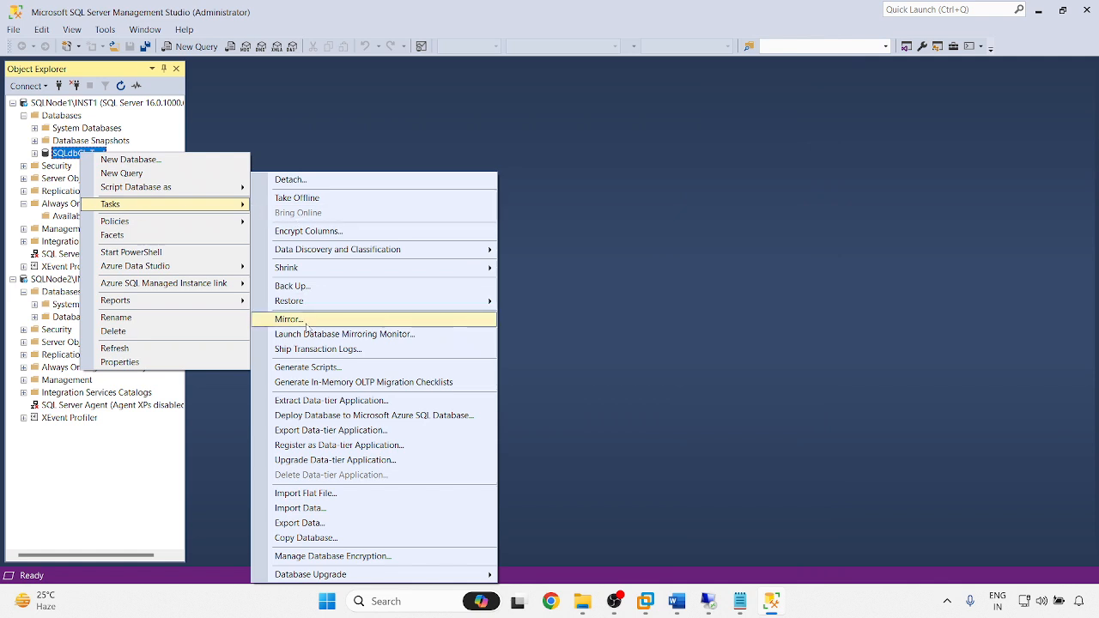
pyautogui.click(310, 286)
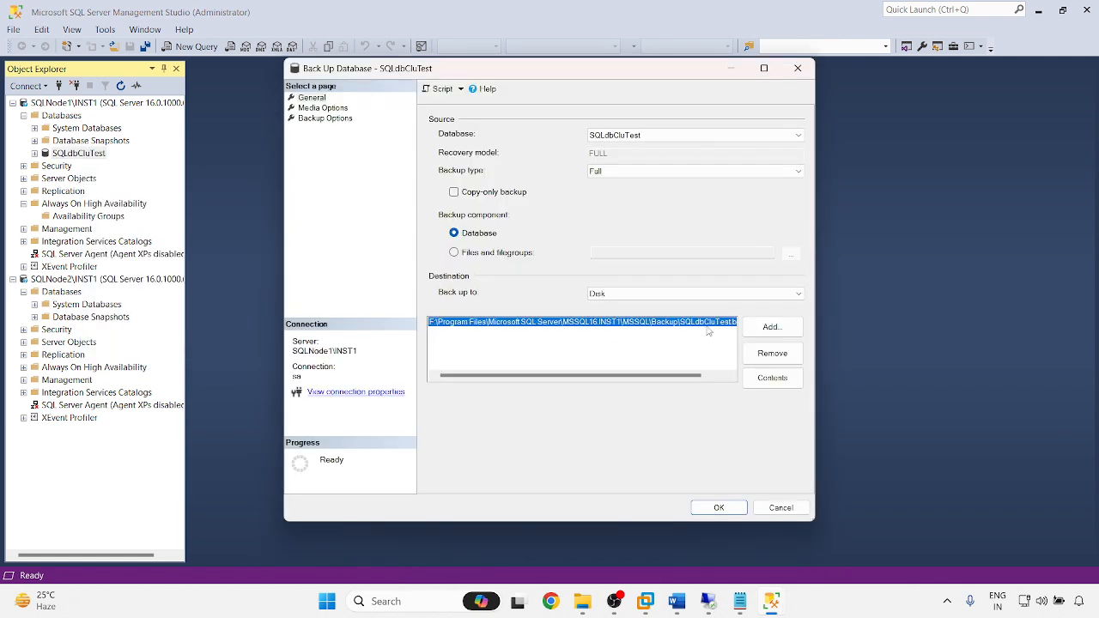
pyautogui.click(719, 507)
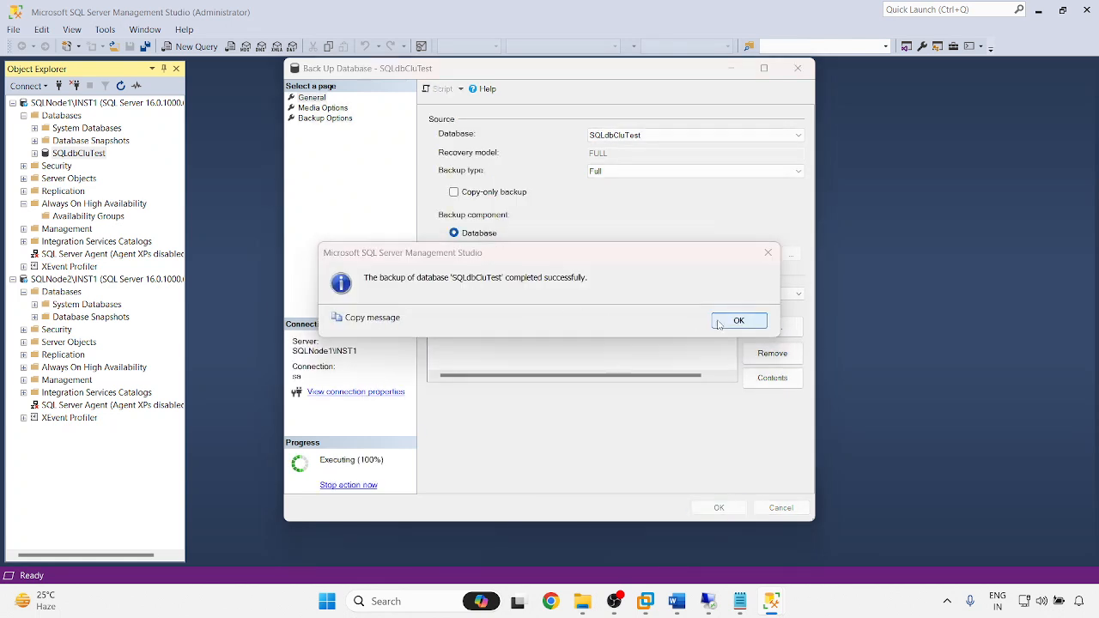
pyautogui.click(732, 321)
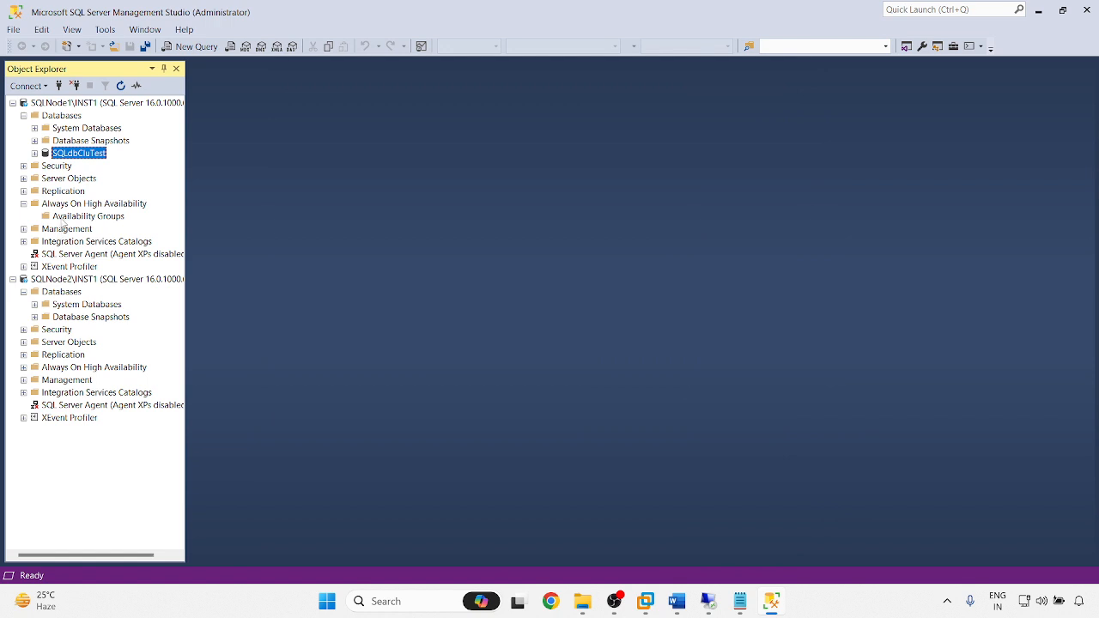
pyautogui.rightClick(60, 216)
# - Name the new availability group SQLAG2022, select SQLdbCluTest, and reach replica setup
pyautogui.click(133, 237)
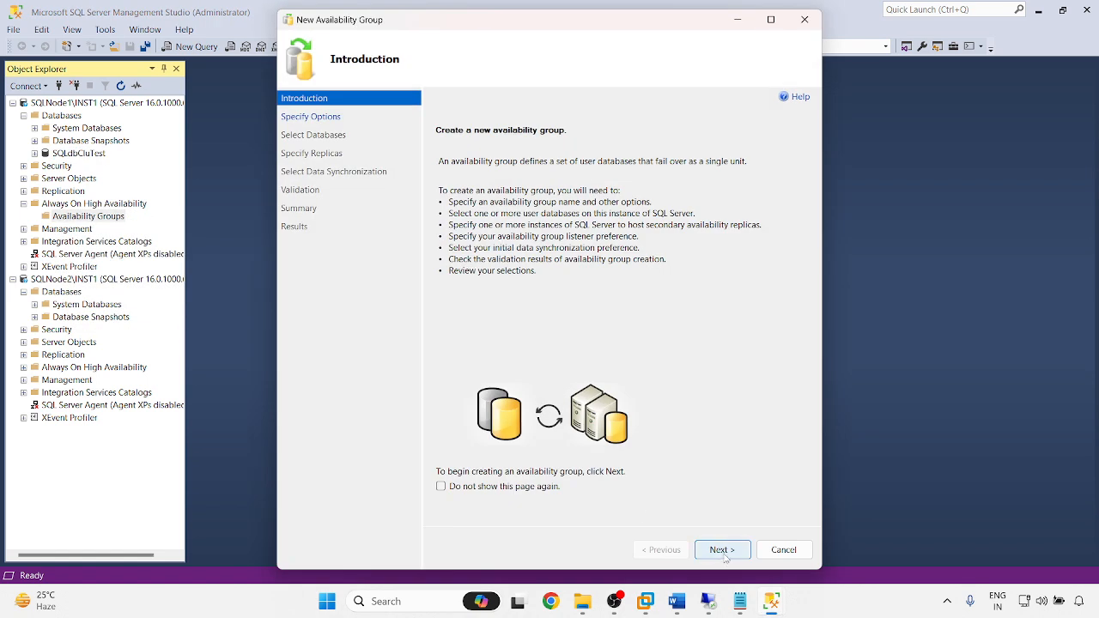
pyautogui.click(722, 551)
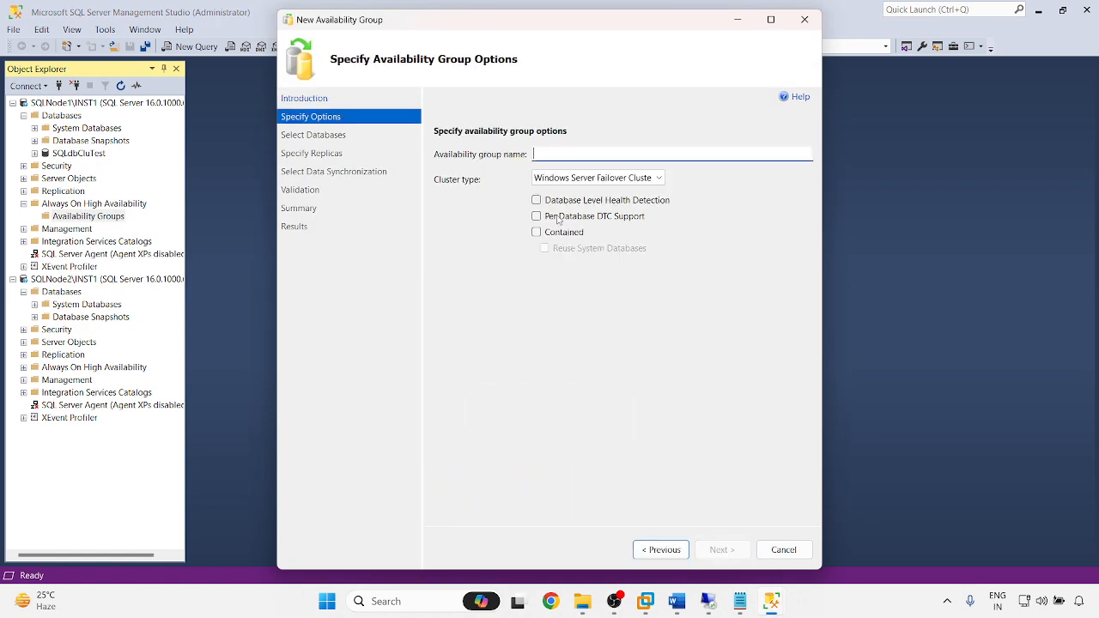
pyautogui.write('SQL')
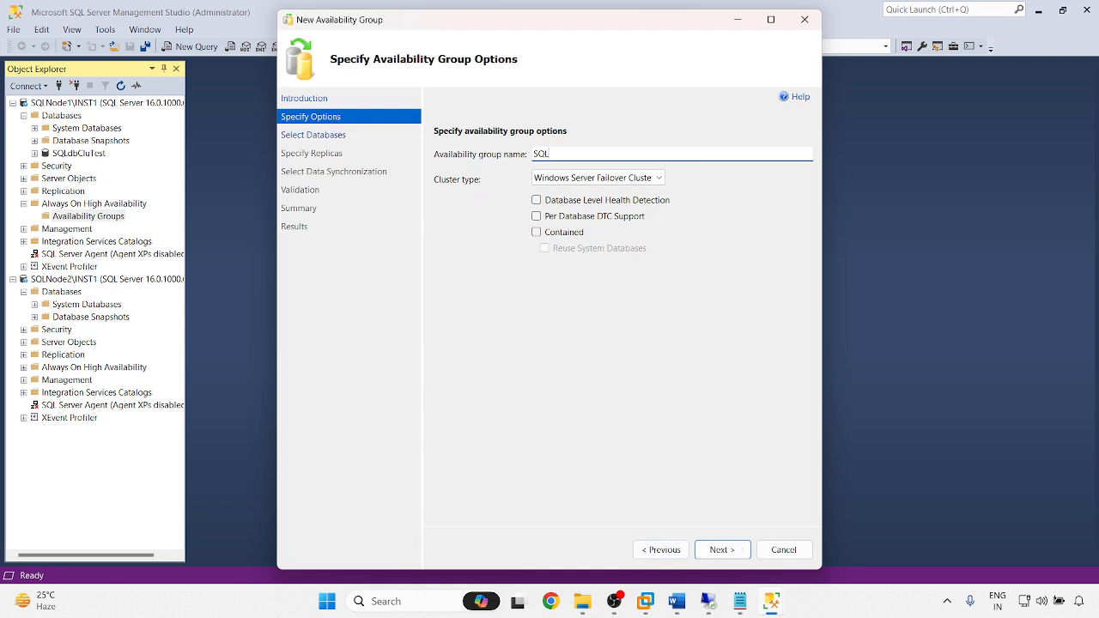
pyautogui.write('AC')
pyautogui.write('2022')
pyautogui.click(721, 550)
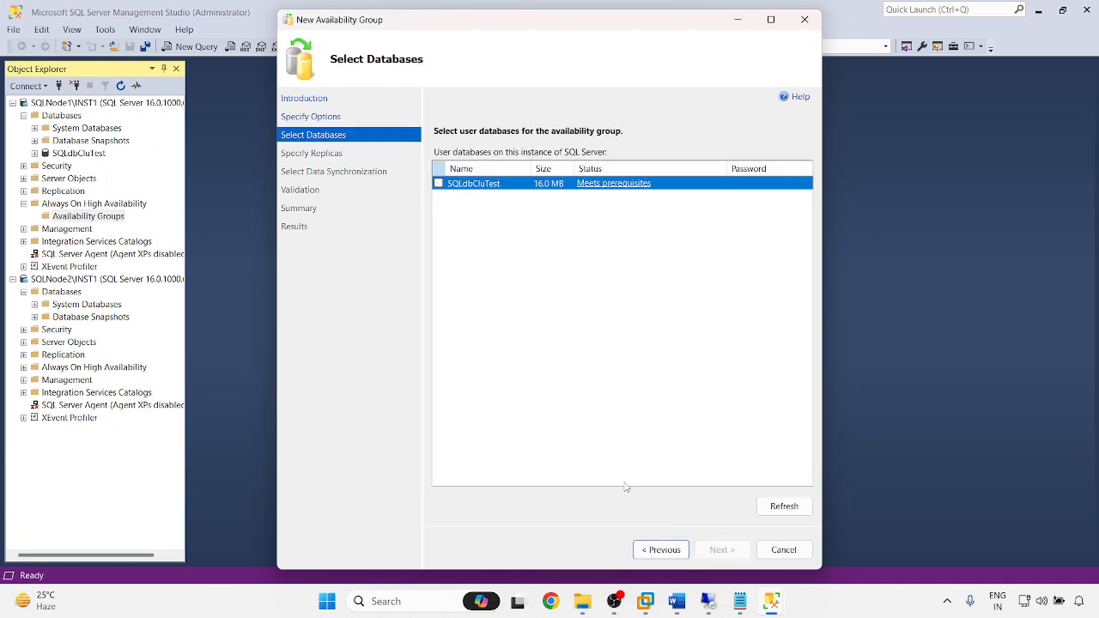
pyautogui.click(439, 182)
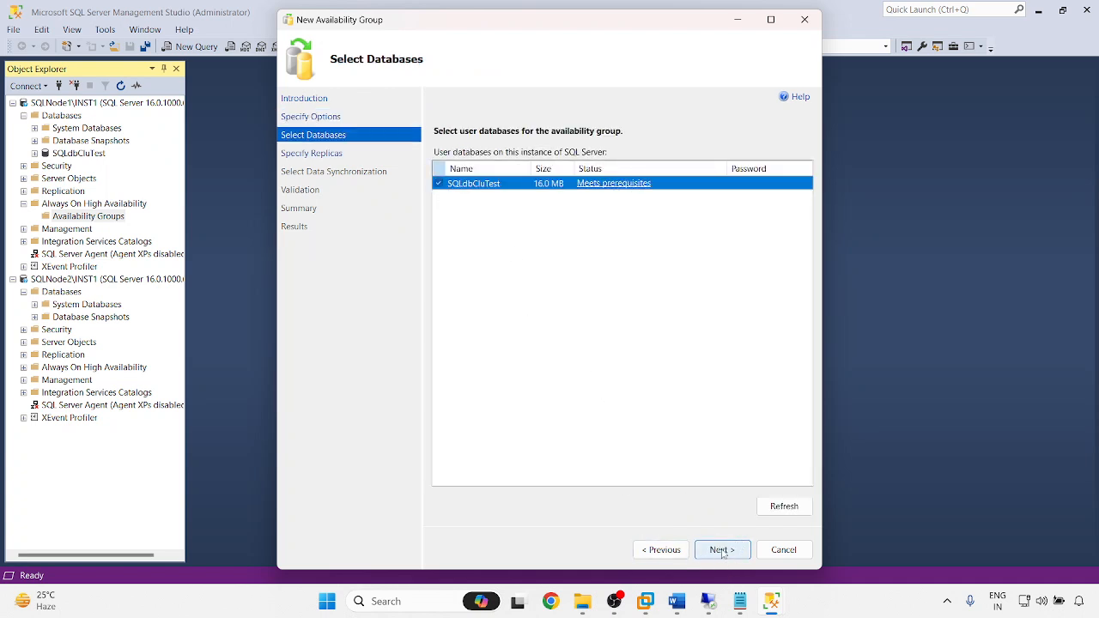
pyautogui.click(722, 551)
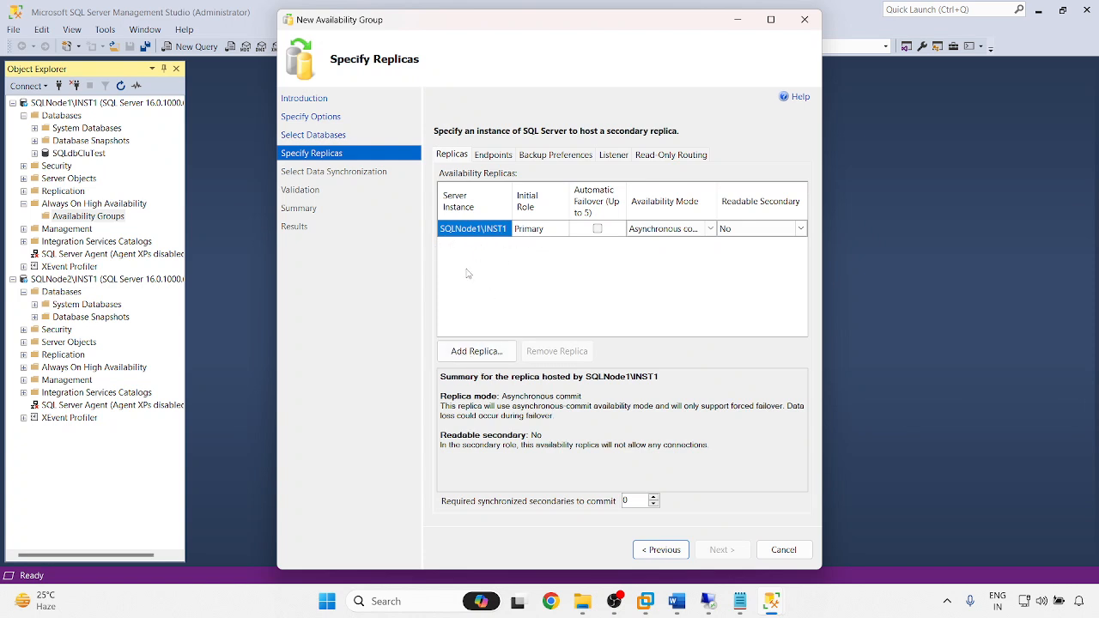
# - Add SQLNode2\INST1 as a replica and enable automatic failover on both replicas
pyautogui.click(476, 351)
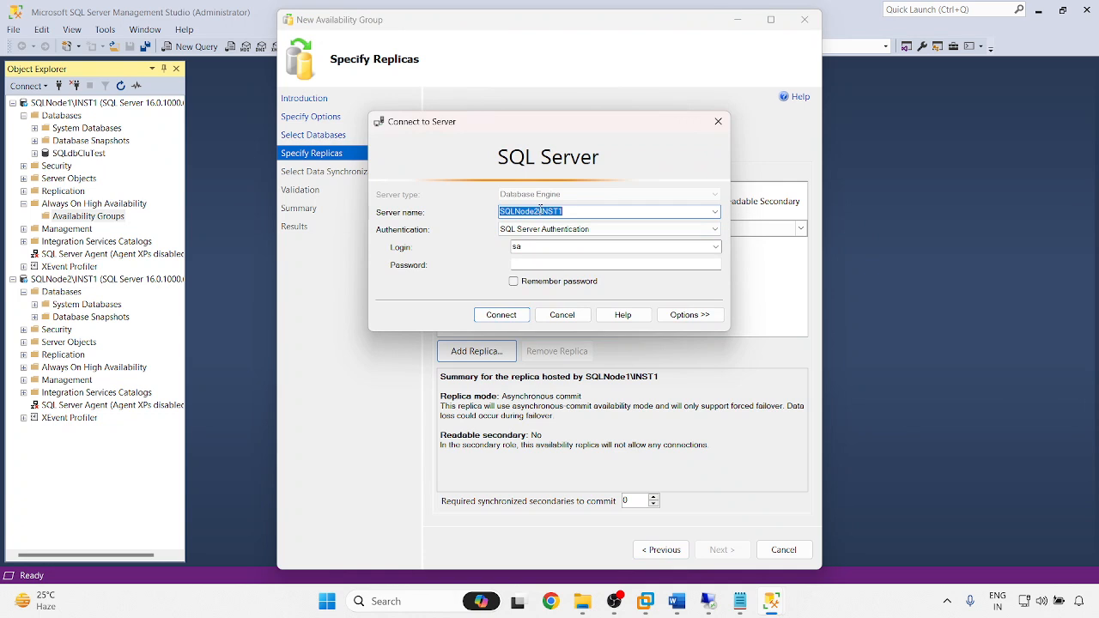
pyautogui.click(536, 266)
pyautogui.write('*')
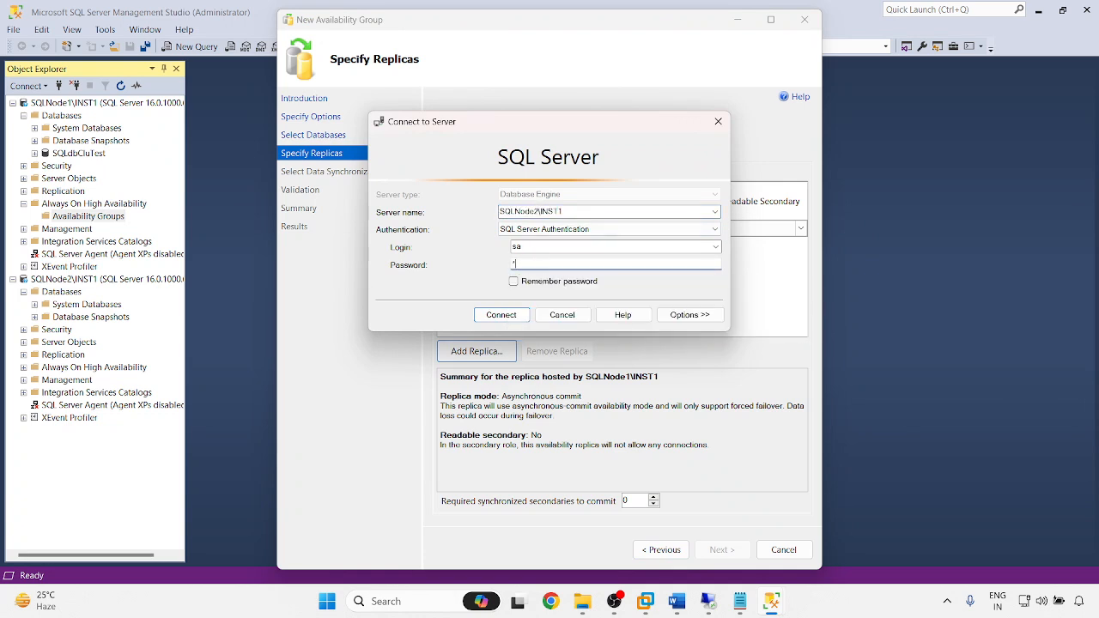
pyautogui.write('********')
pyautogui.click(501, 315)
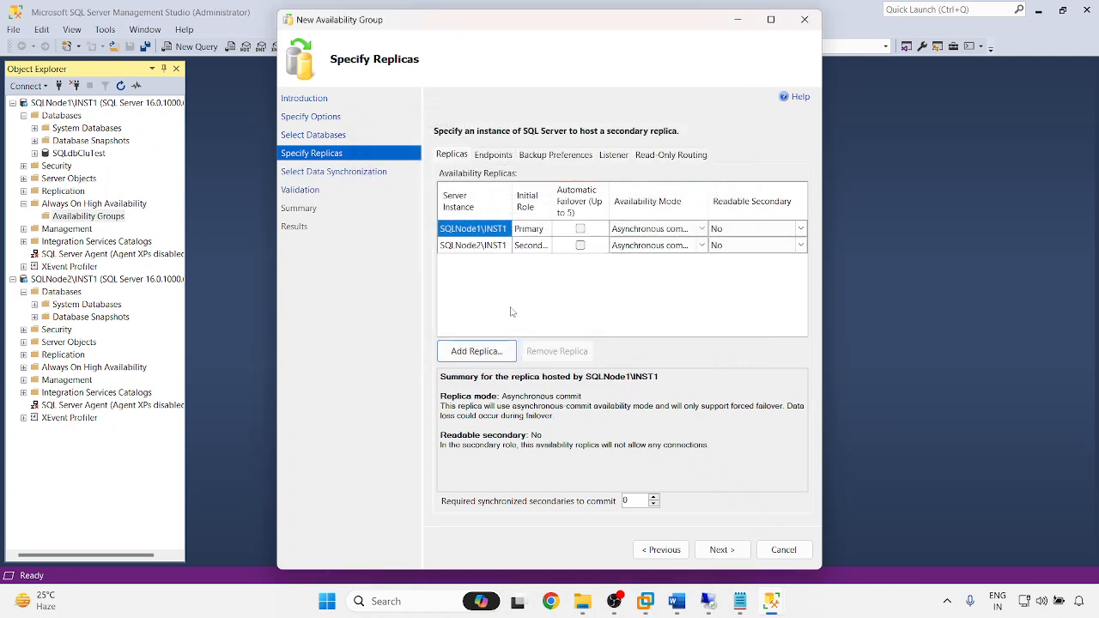
pyautogui.click(581, 228)
pyautogui.click(581, 245)
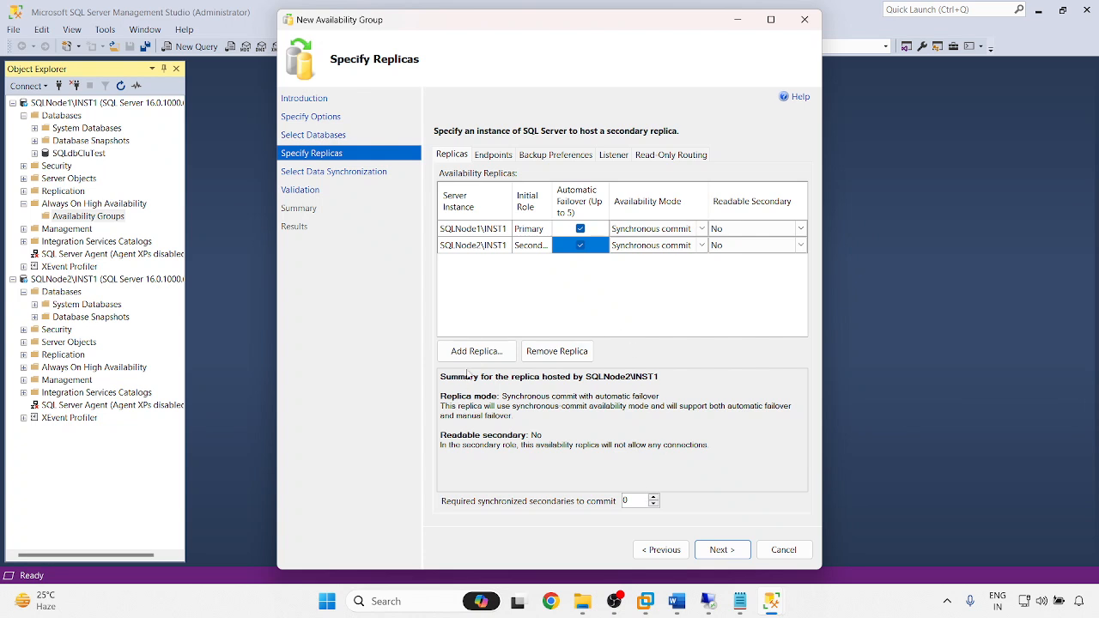
# - Review the Endpoints and Backup Preferences settings, then choose to create a listener
pyautogui.click(495, 159)
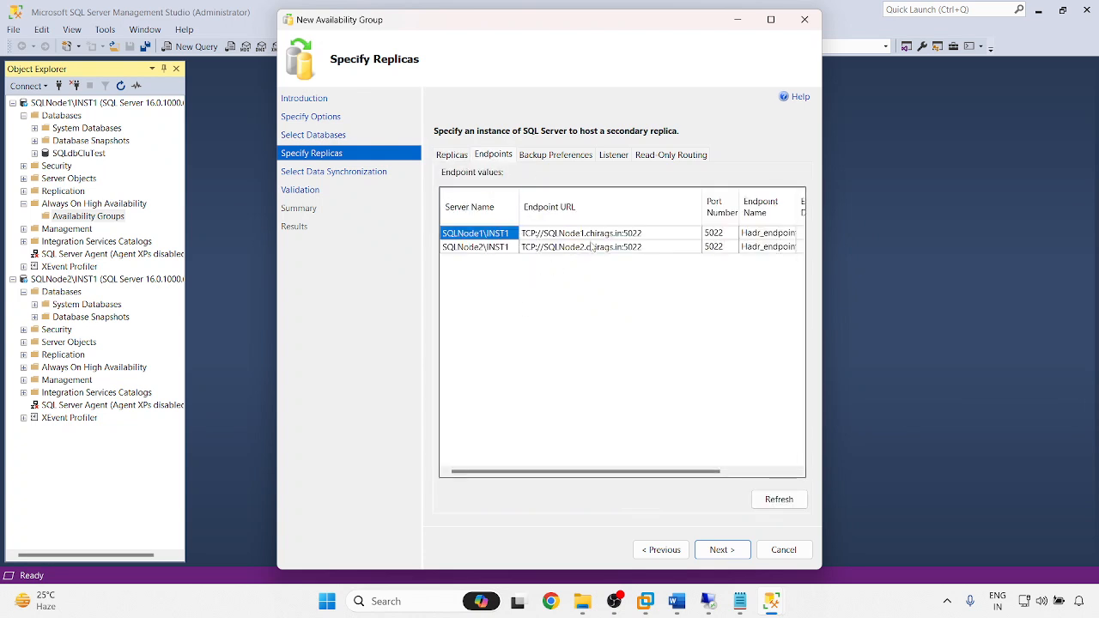
pyautogui.click(558, 155)
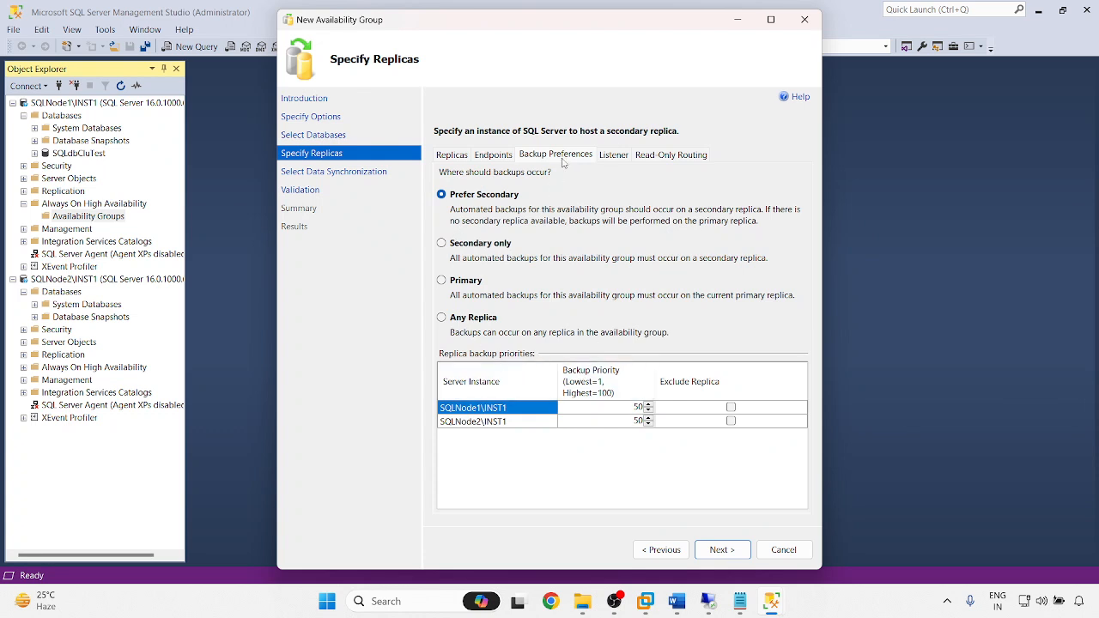
pyautogui.click(615, 155)
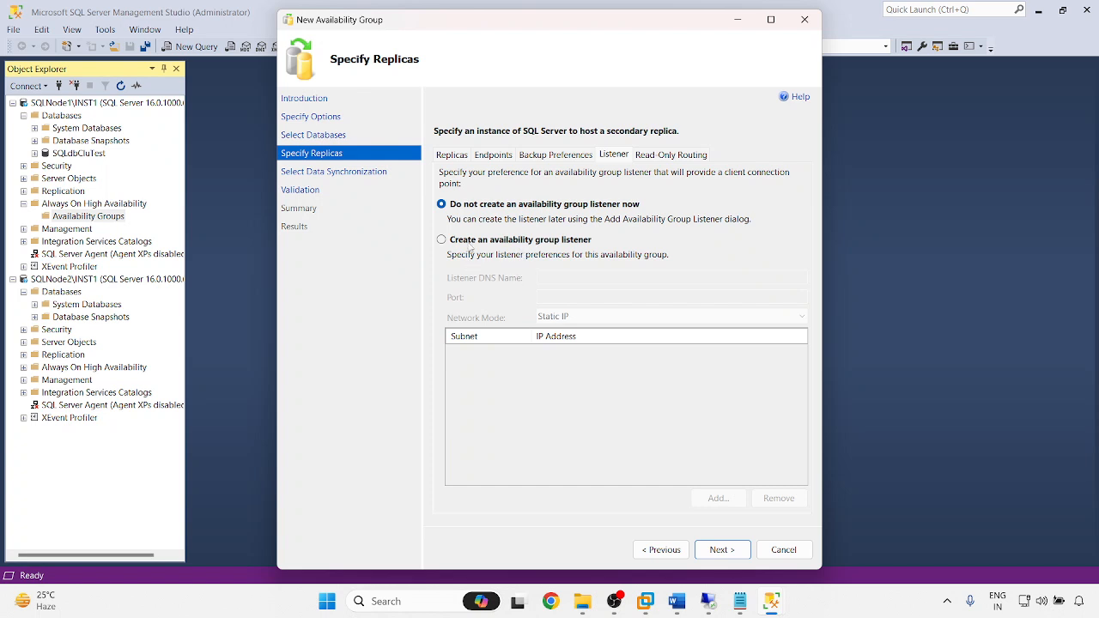
pyautogui.click(471, 241)
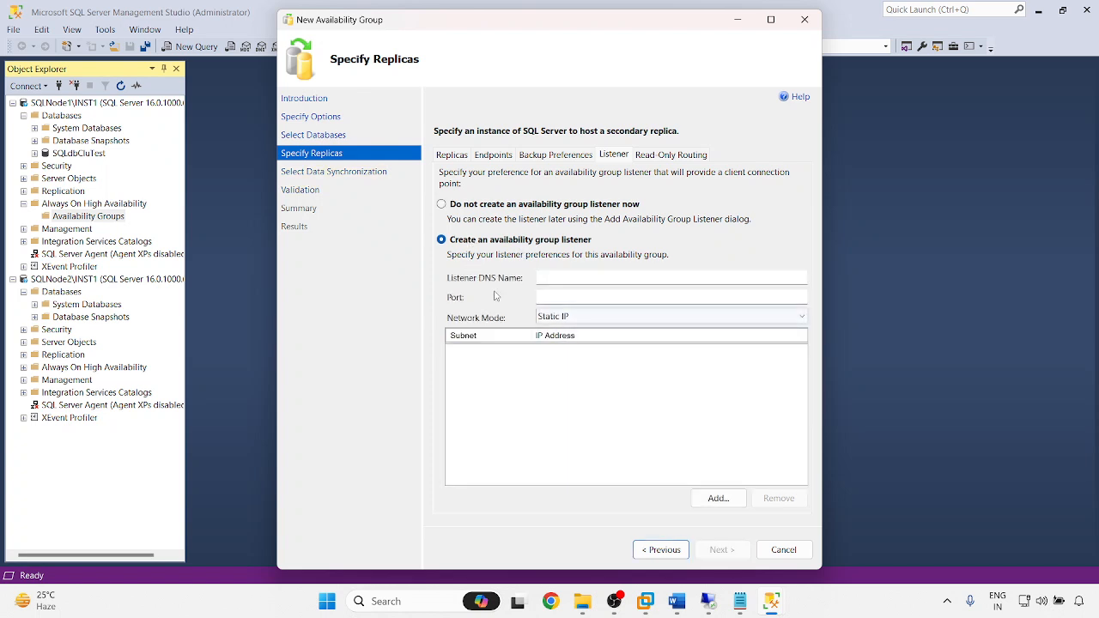
# - Enter SQLLSN-AG-2022 as the listener DNS name and copy it
pyautogui.click(548, 277)
pyautogui.write('SQL')
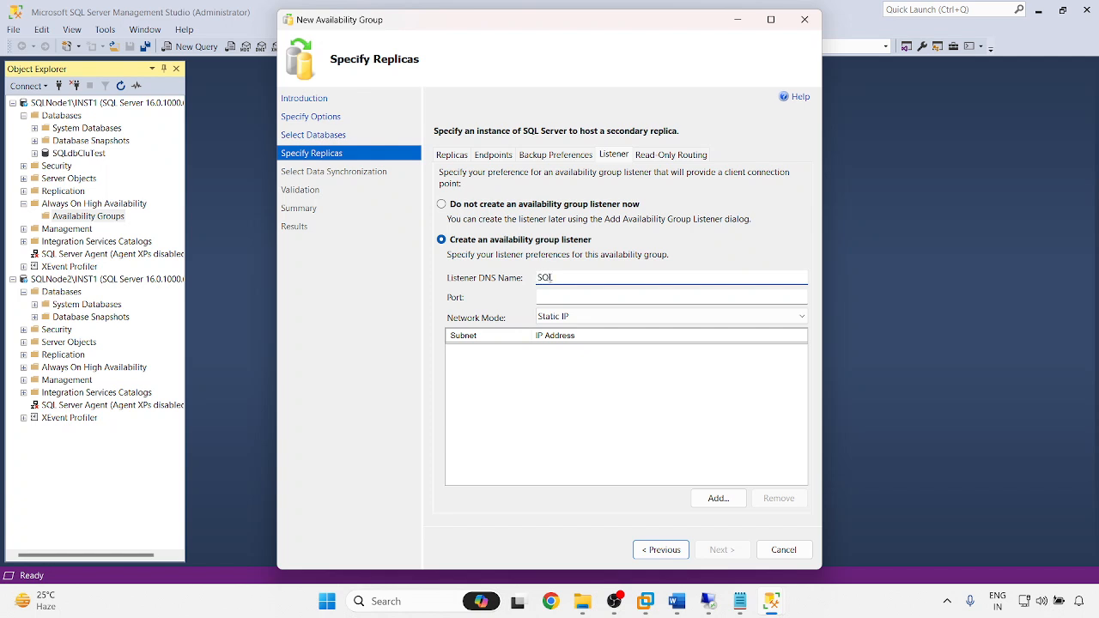
pyautogui.write('LS')
pyautogui.write('AC')
pyautogui.write('-2022')
pyautogui.doubleClick(623, 273)
pyautogui.hotkey('ctrl', 'c')
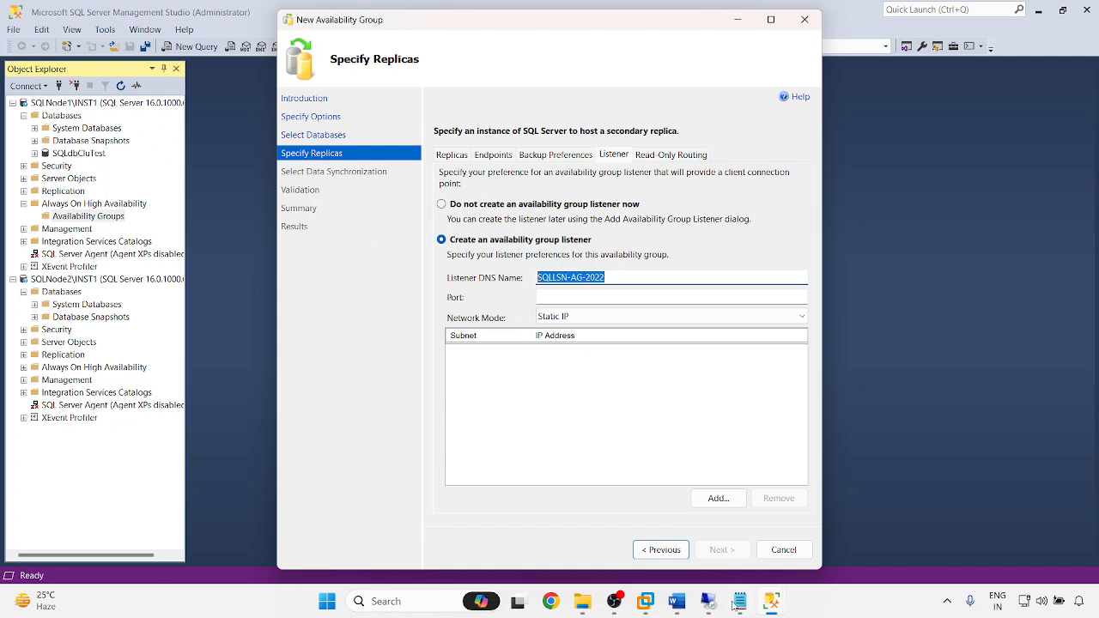
pyautogui.click(593, 278)
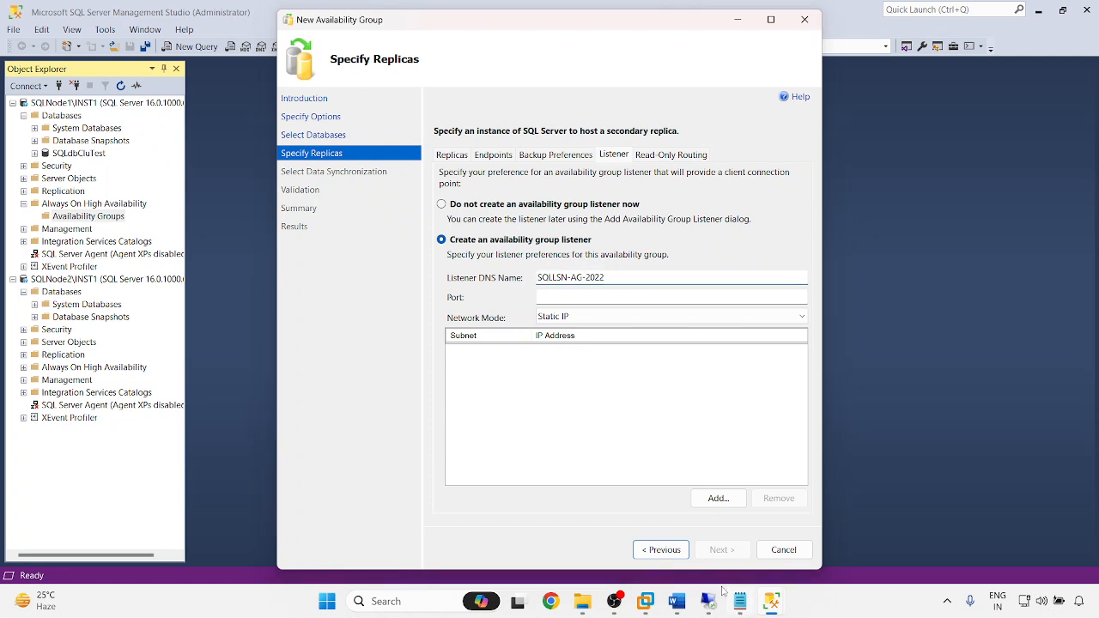
# - Paste the listener name into the Notepad notes and set port 1496
pyautogui.click(740, 601)
pyautogui.press('Return')
pyautogui.press('Return')
pyautogui.press('Return')
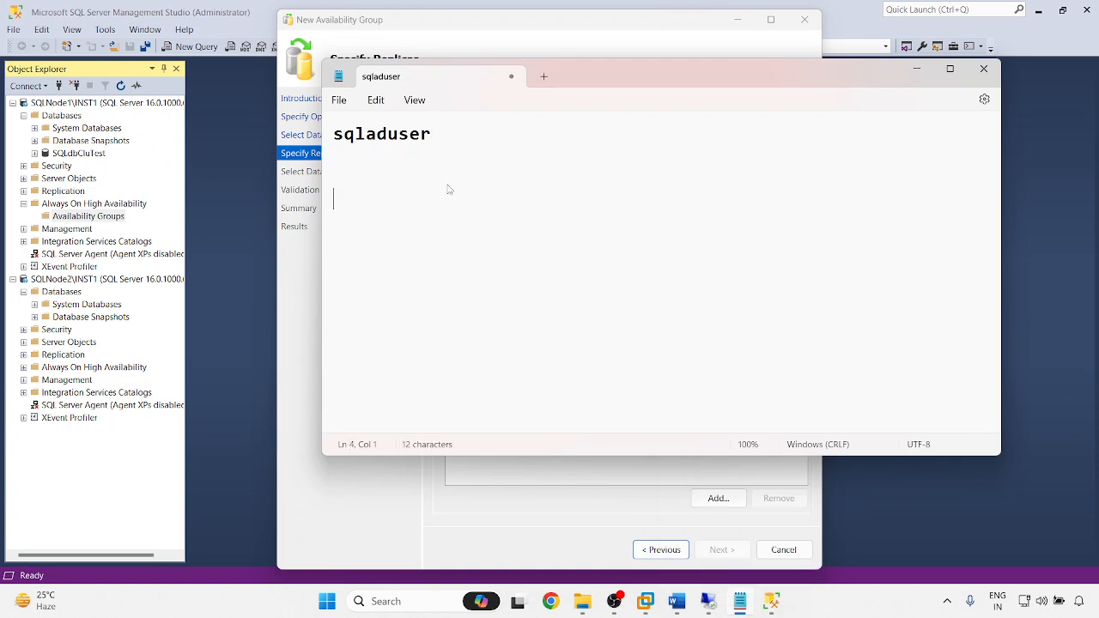
pyautogui.hotkey('ctrl', 'v')
pyautogui.click(916, 68)
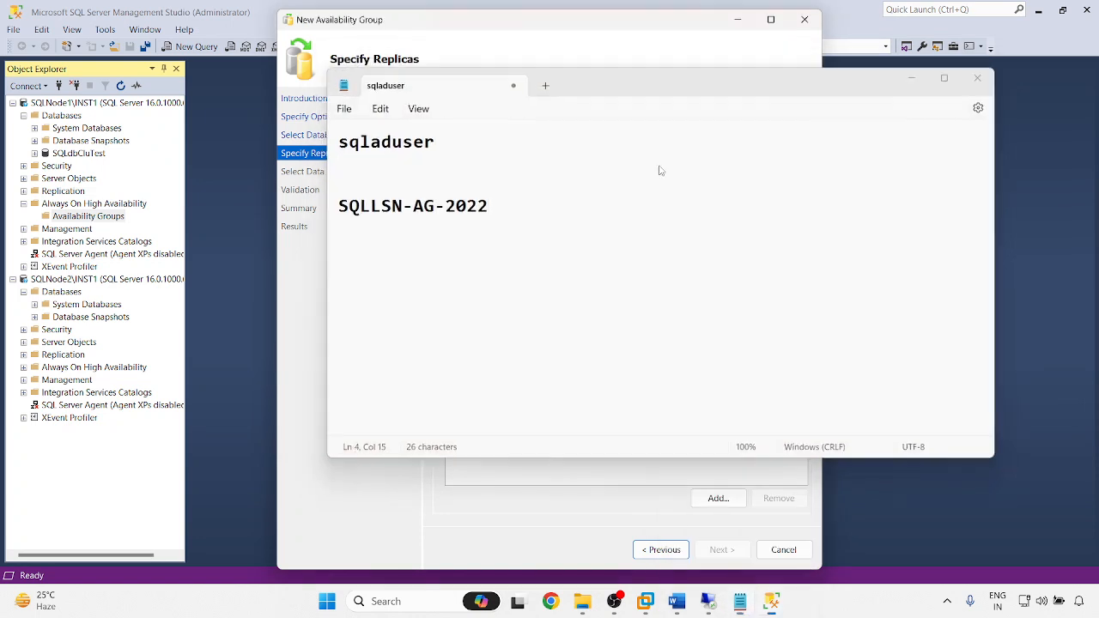
pyautogui.click(680, 300)
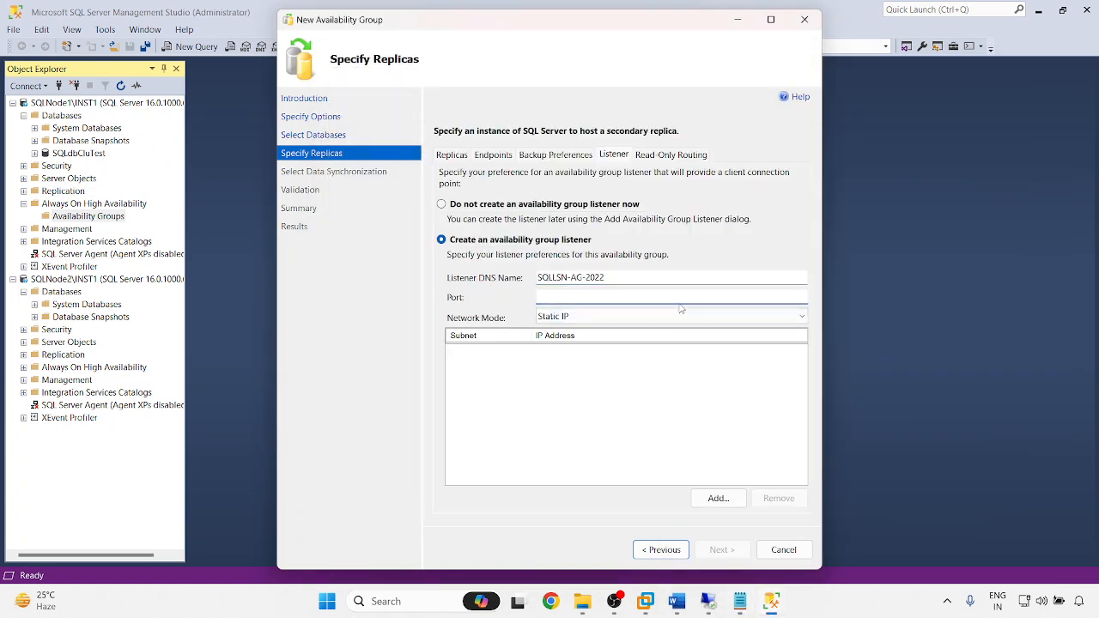
pyautogui.write('1496')
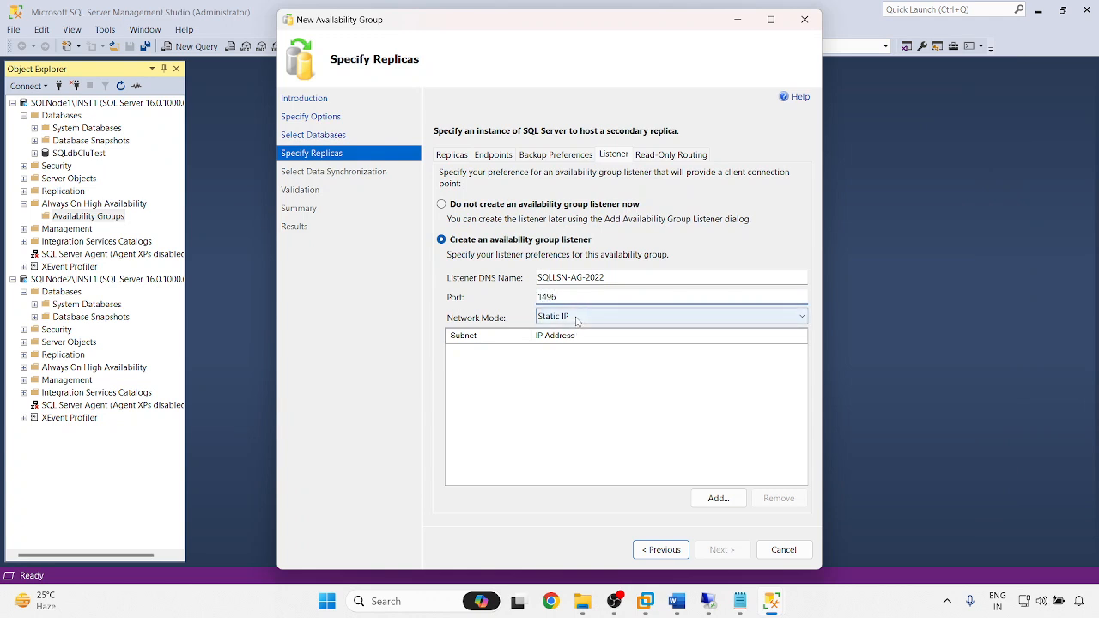
# - Add static listener IP address 192.168.61.165
pyautogui.click(719, 500)
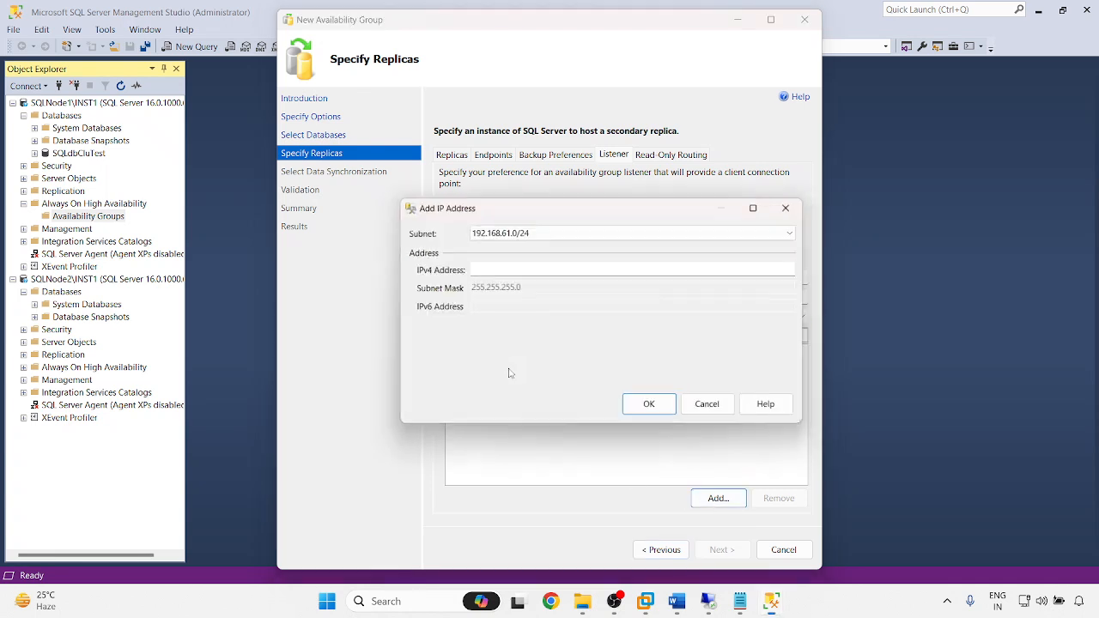
pyautogui.click(490, 272)
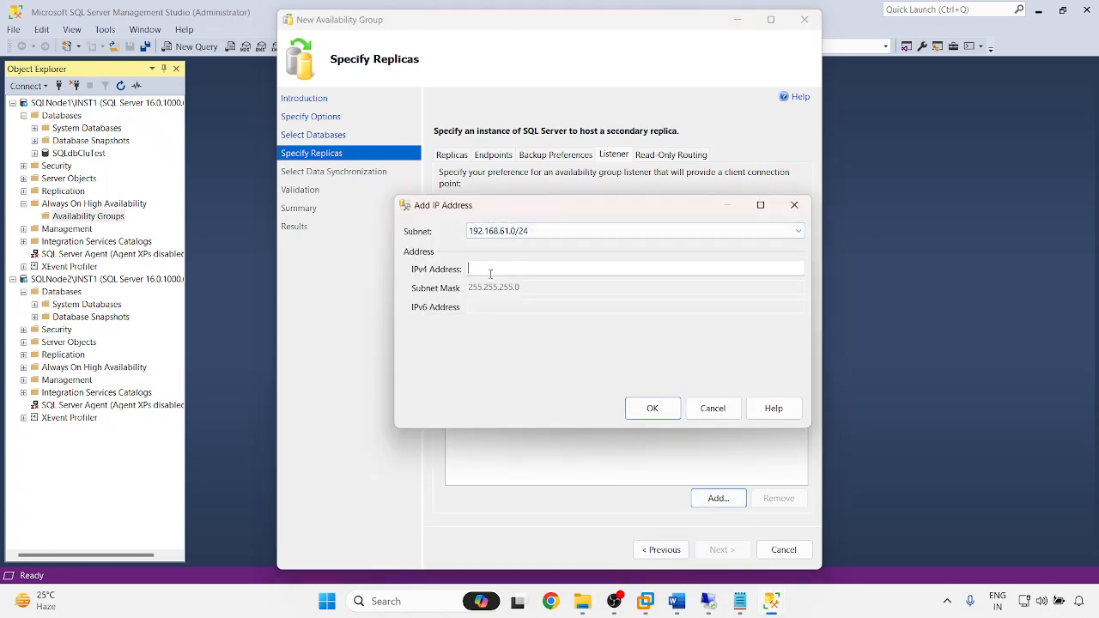
pyautogui.write('192.168.61.165')
pyautogui.click(652, 408)
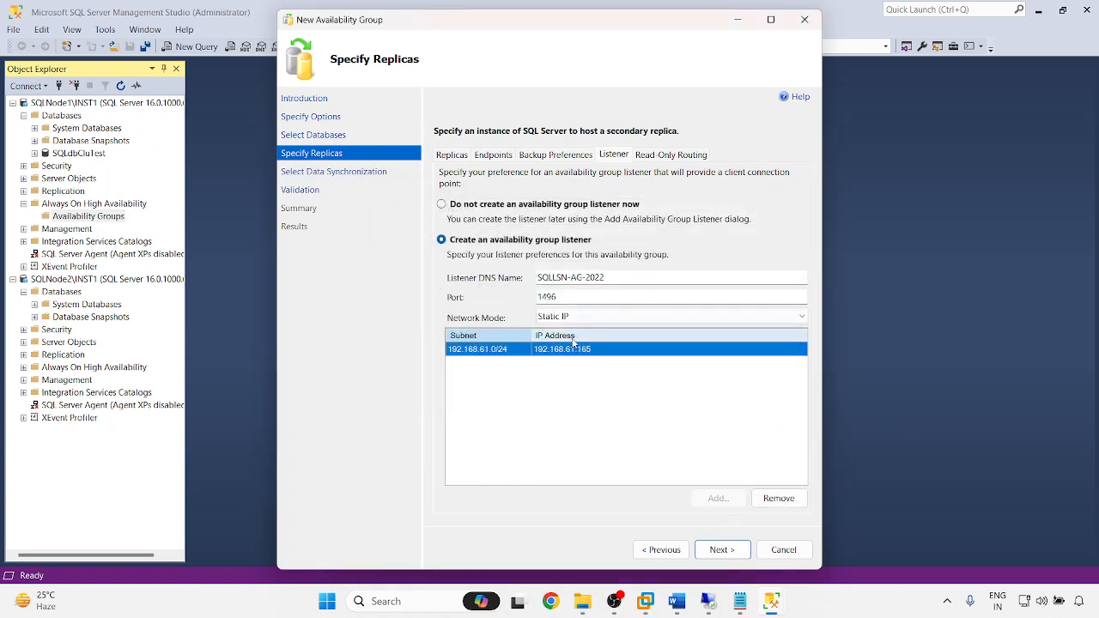
# - Record 192.168.61.165 in the Notepad notes and continue past the listener settings
pyautogui.click(745, 602)
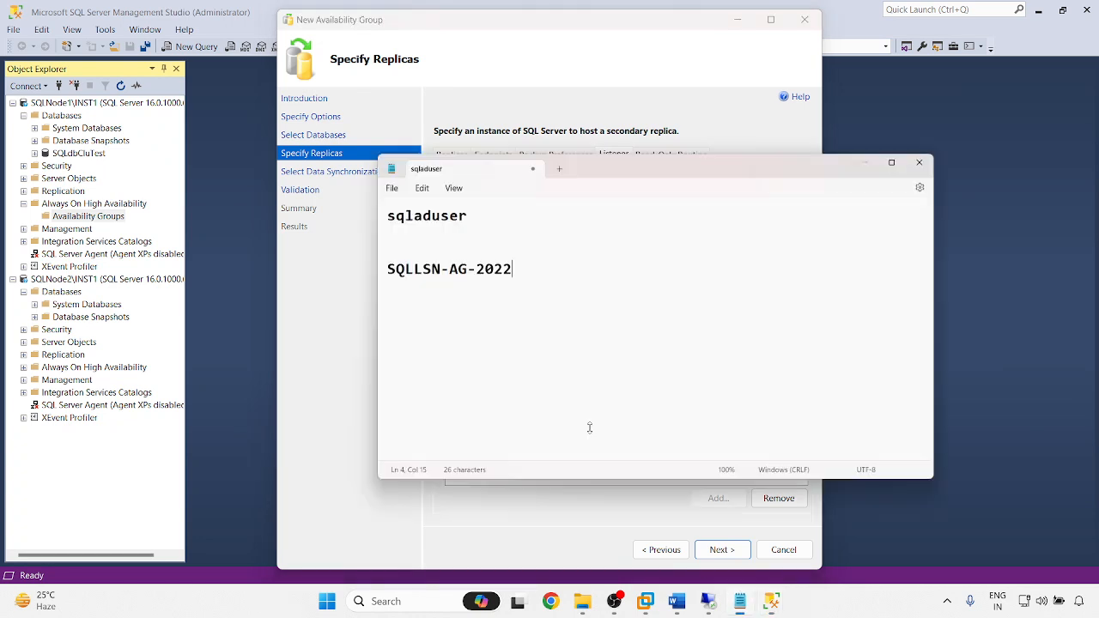
pyautogui.write('1')
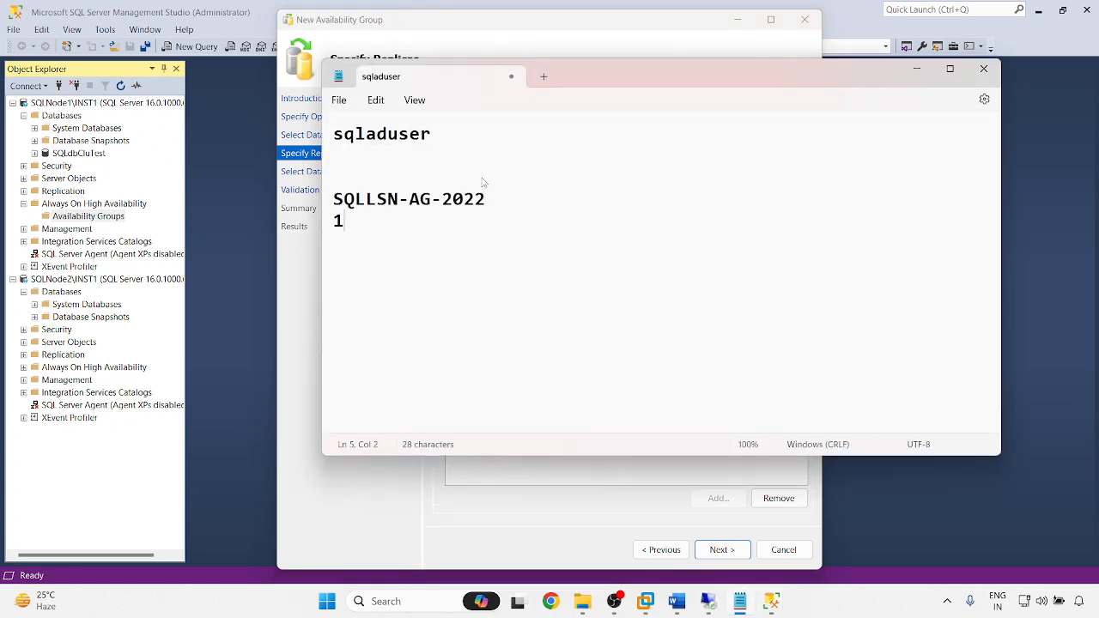
pyautogui.write('92.168.61.165')
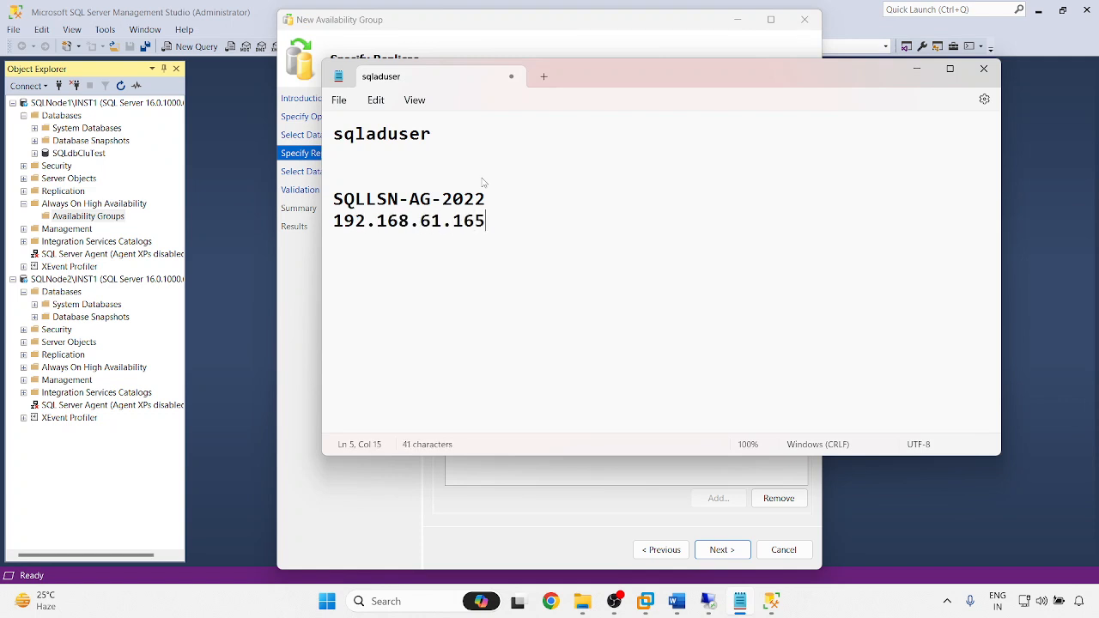
pyautogui.click(916, 69)
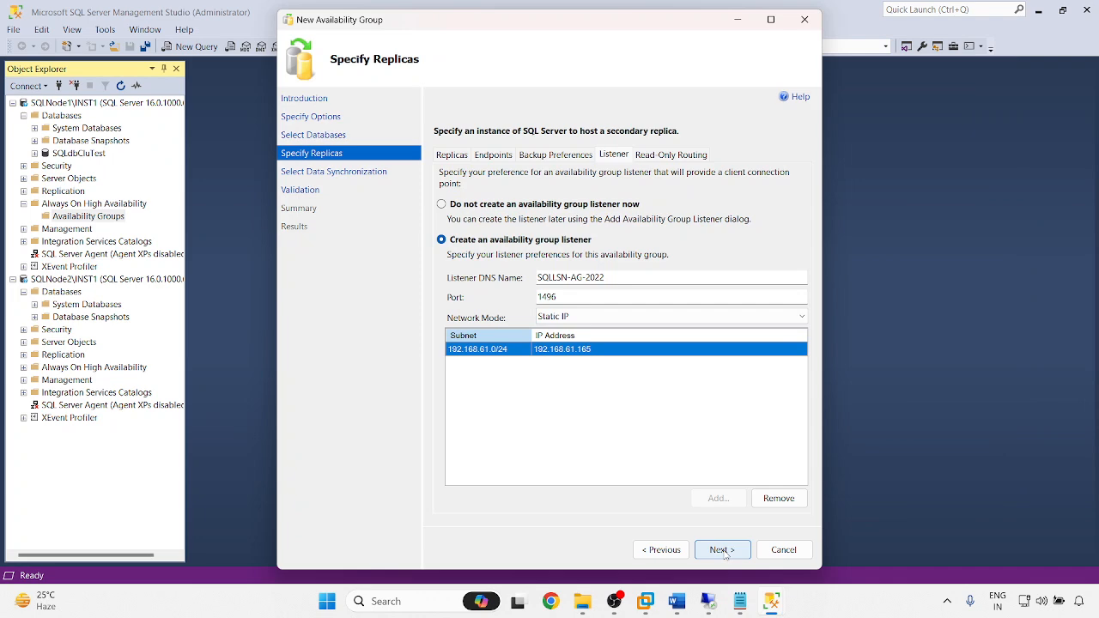
pyautogui.click(722, 551)
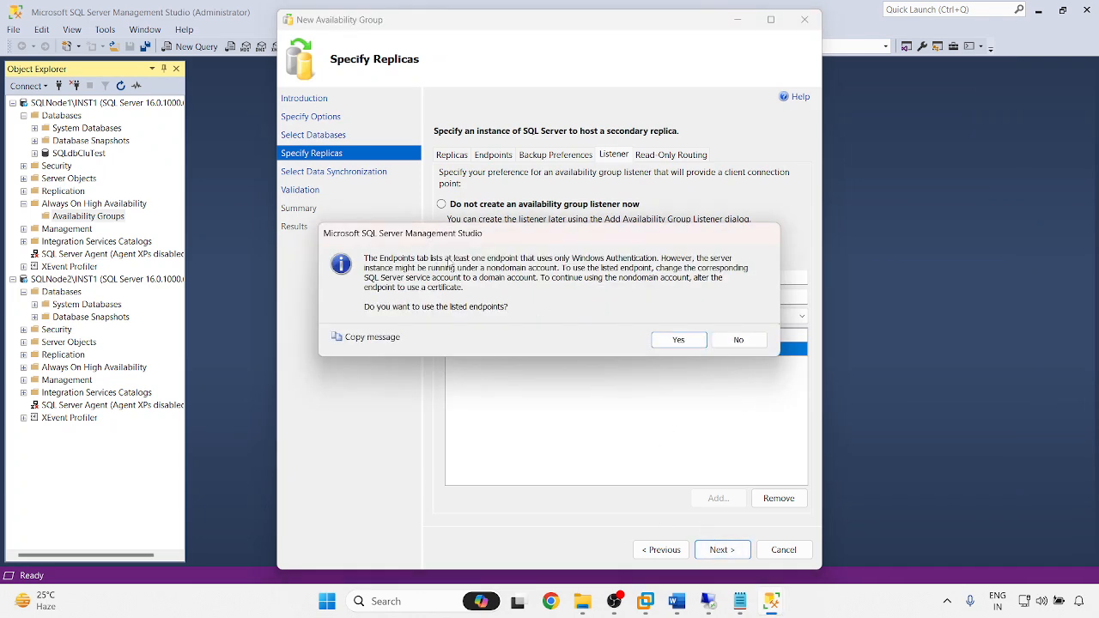
# - Accept the listed endpoints and automatic seeding, pass validation, and finish creating SQLAG2022
pyautogui.click(678, 340)
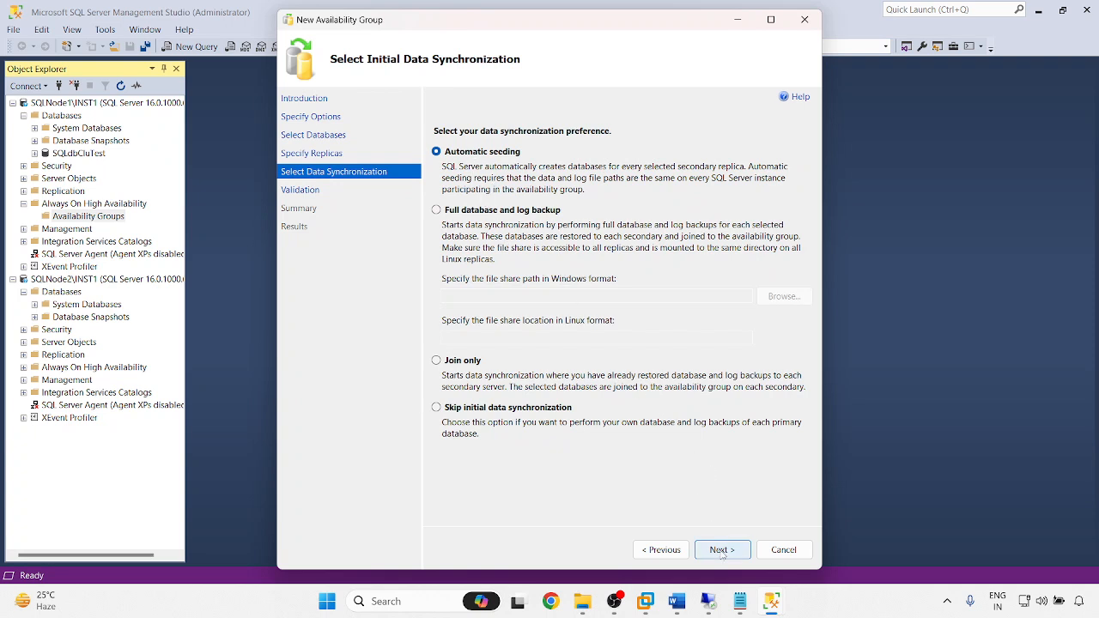
pyautogui.click(721, 550)
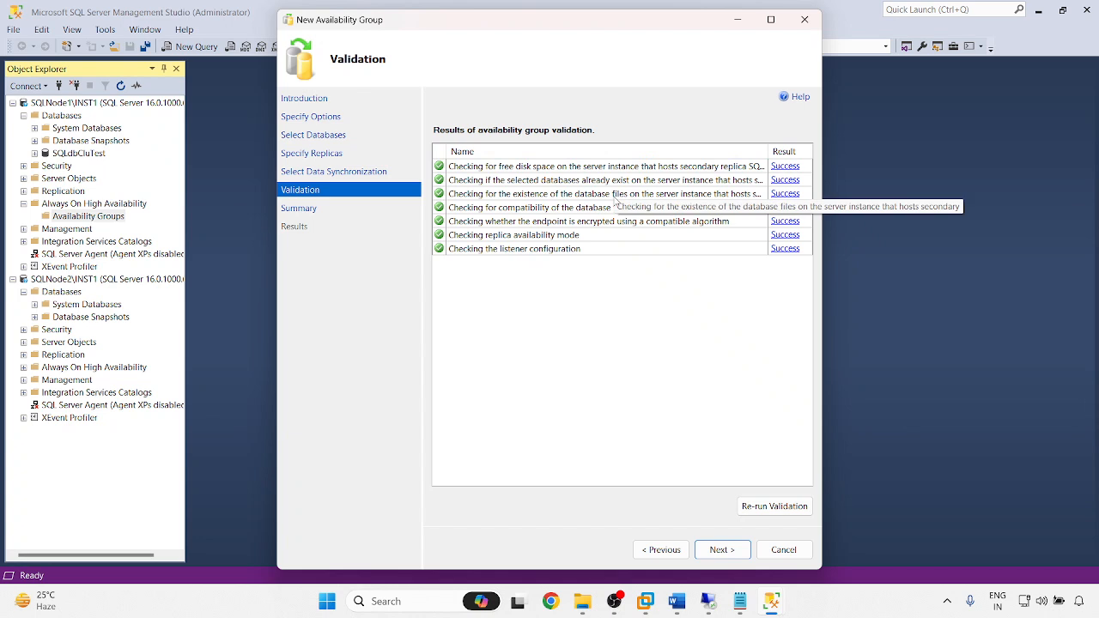
pyautogui.click(720, 554)
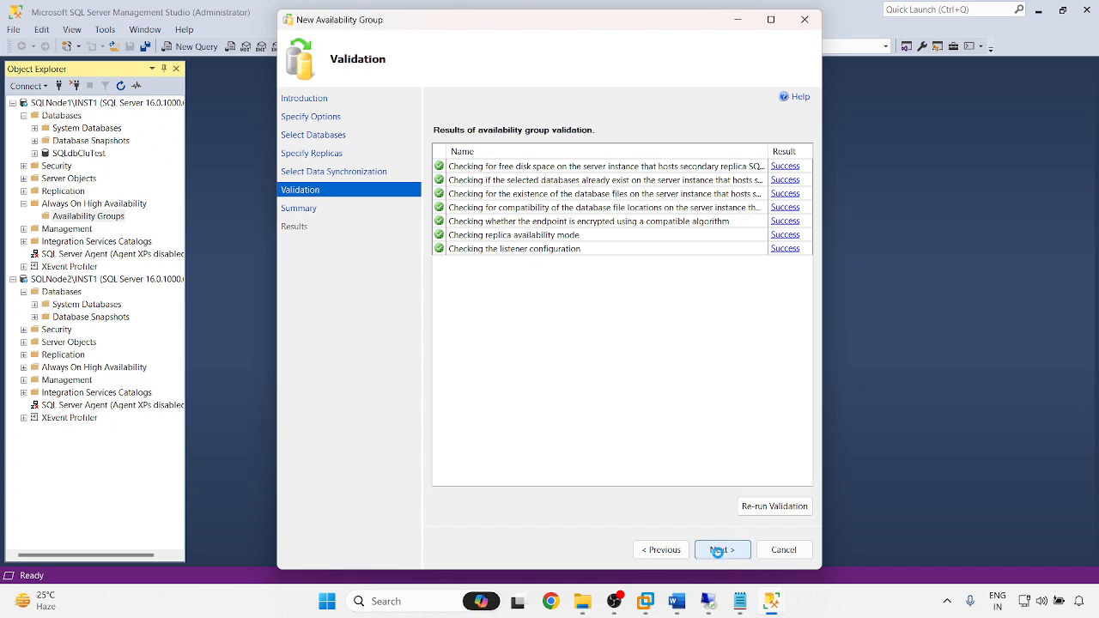
pyautogui.click(722, 552)
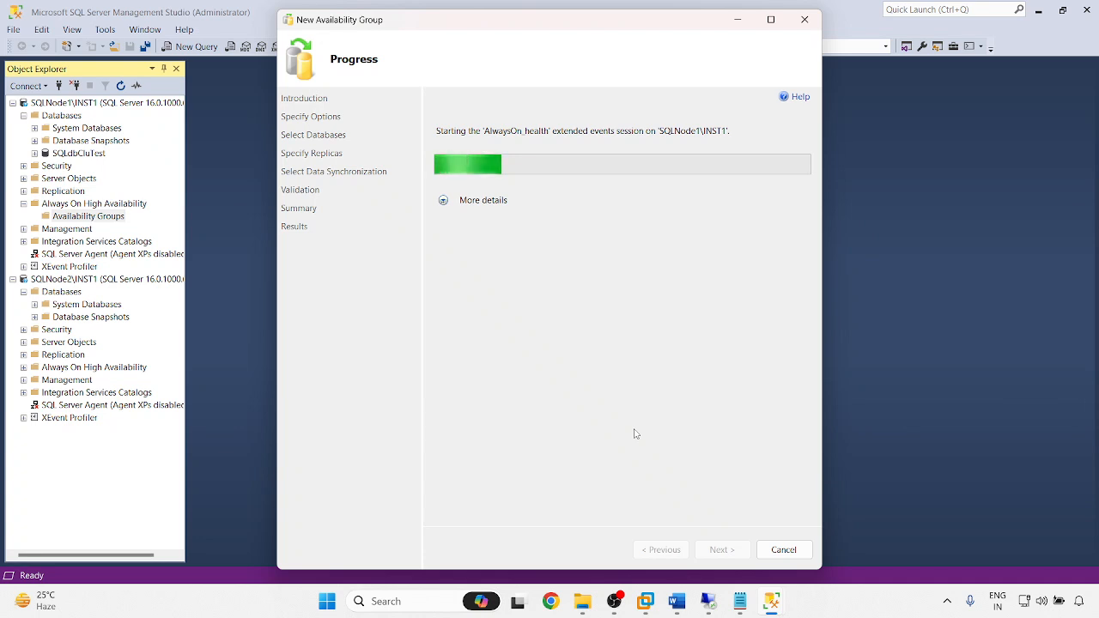
# - Show the detailed availability group creation progress, then switch to the 192.168.61.163 remote session
pyautogui.click(443, 200)
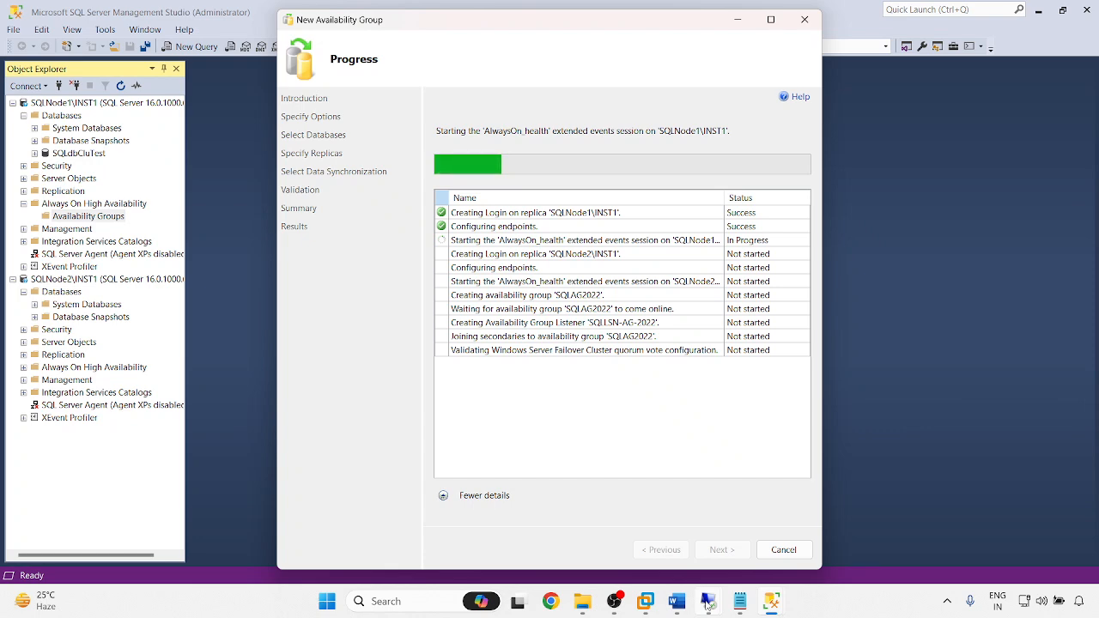
pyautogui.moveTo(707, 602)
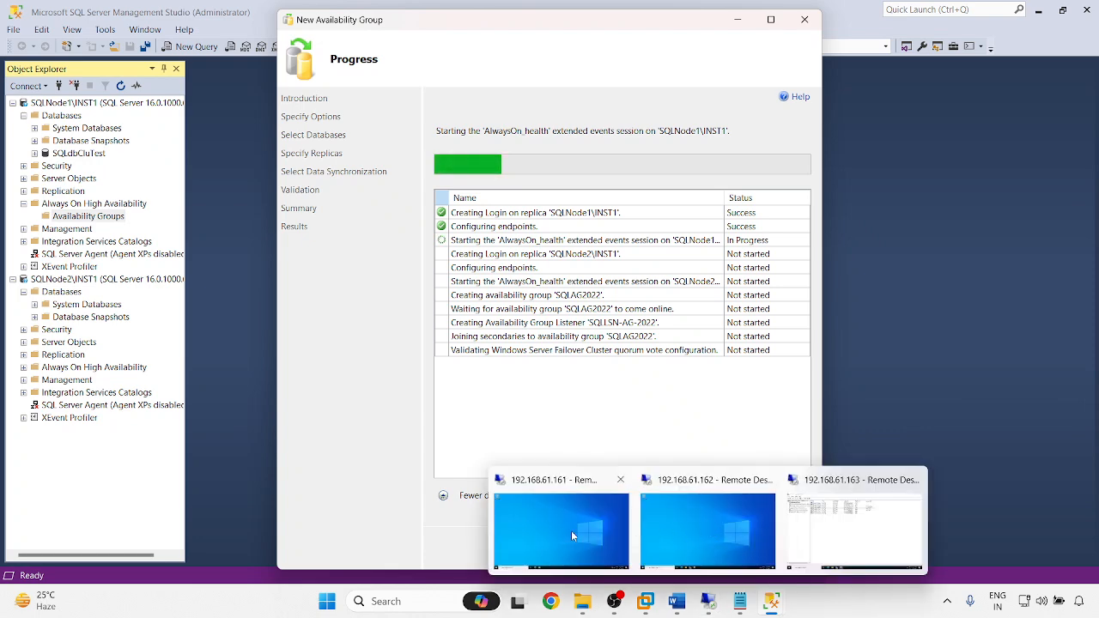
pyautogui.click(831, 535)
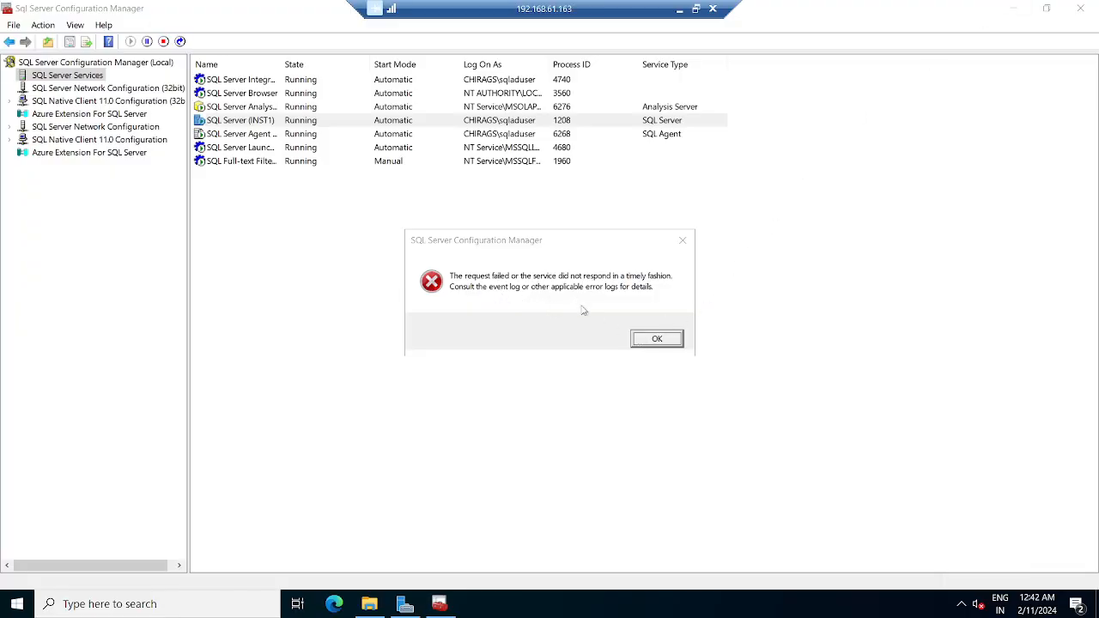
# - Dismiss the timeout error, refresh the services and start SQL Server Agent on 192.168.61.163
pyautogui.click(651, 339)
pyautogui.rightClick(413, 243)
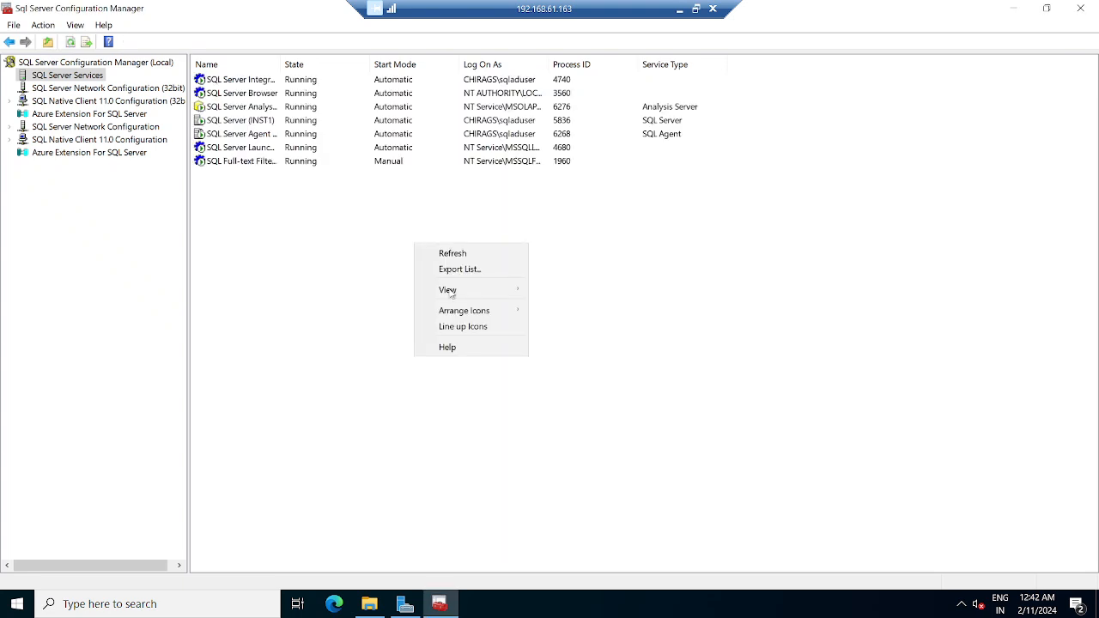
pyautogui.click(442, 253)
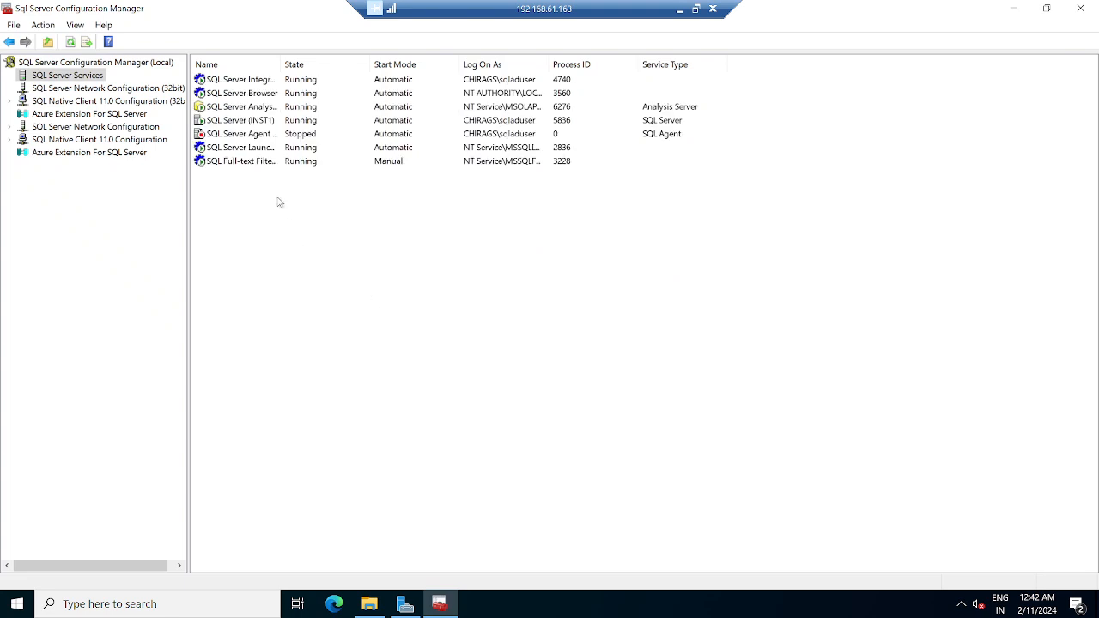
pyautogui.rightClick(262, 135)
pyautogui.click(292, 144)
pyautogui.click(1015, 10)
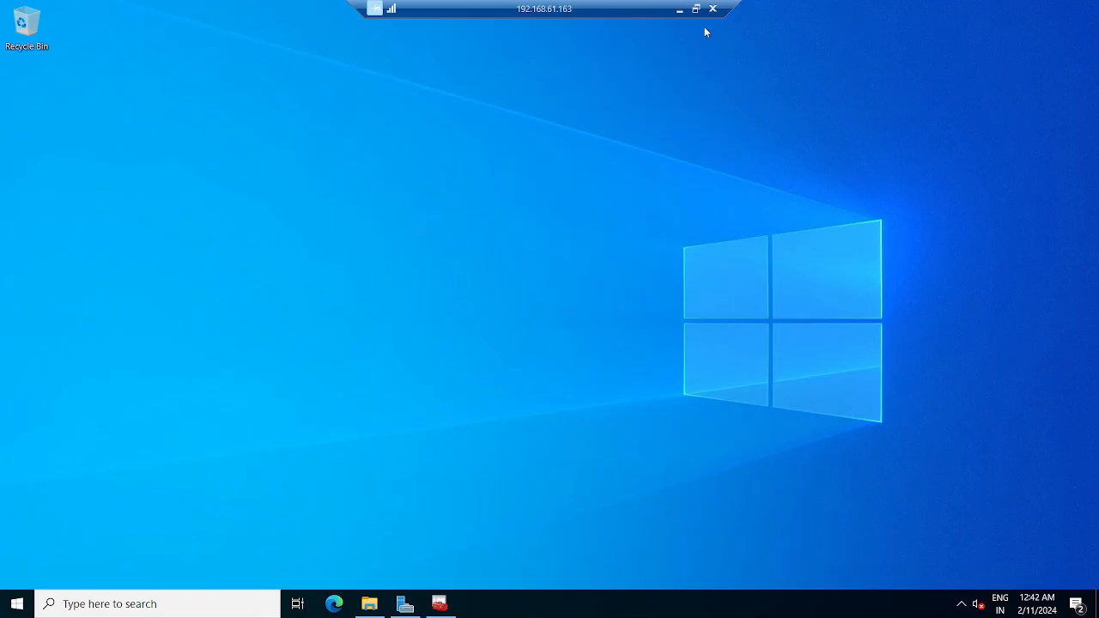
pyautogui.click(680, 9)
# - On the 192.168.61.162 session, refresh Configuration Manager and start the stopped SQL Server Agent
pyautogui.moveTo(735, 608)
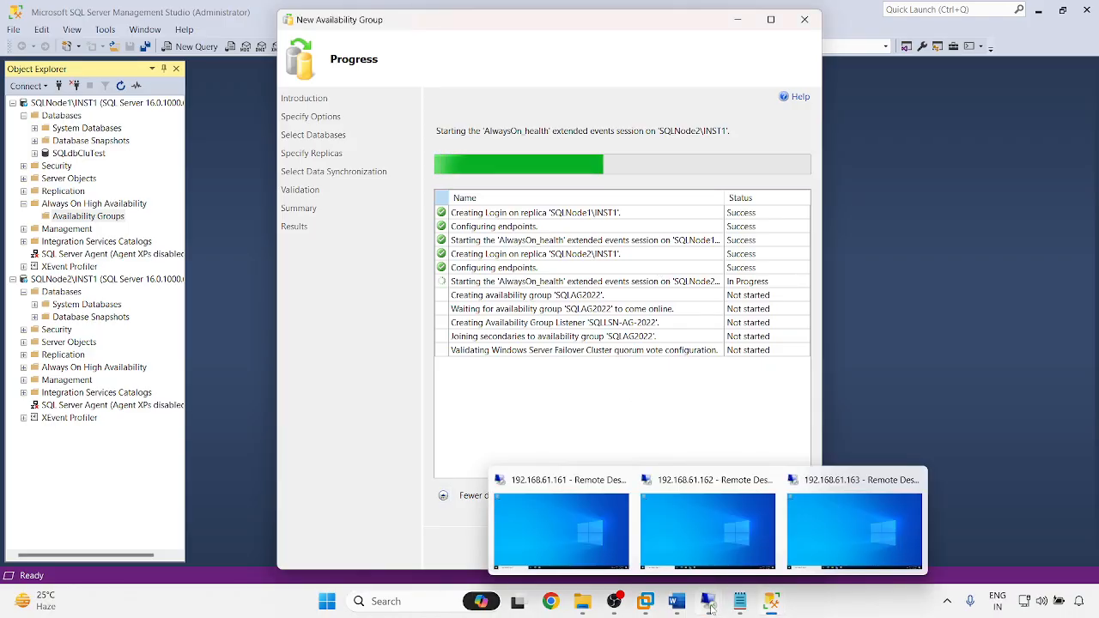
pyautogui.click(714, 537)
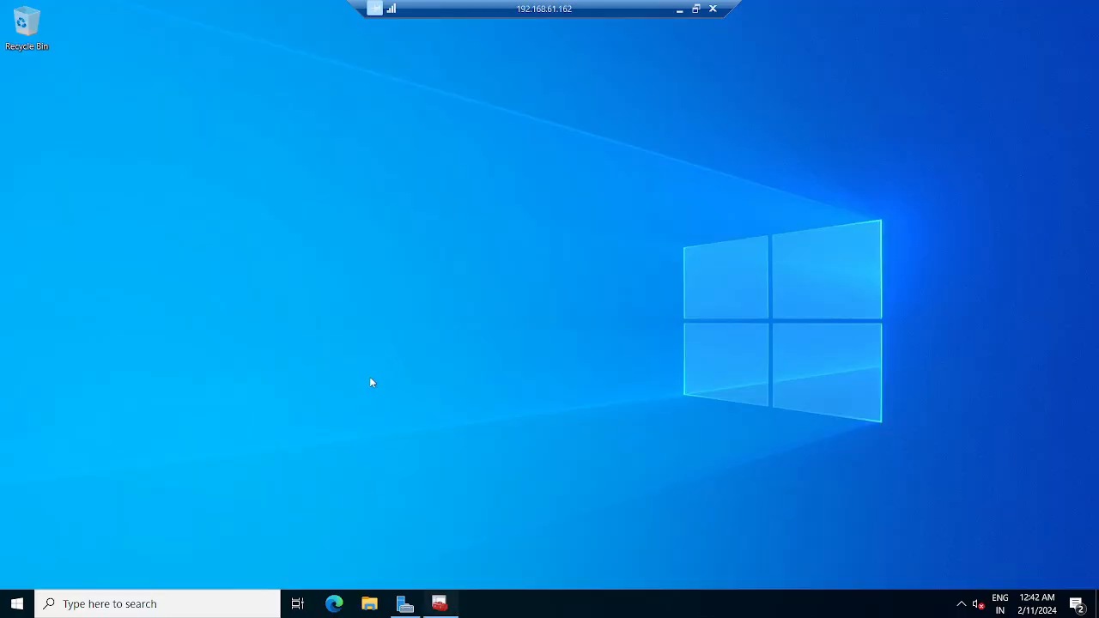
pyautogui.click(446, 606)
pyautogui.rightClick(367, 265)
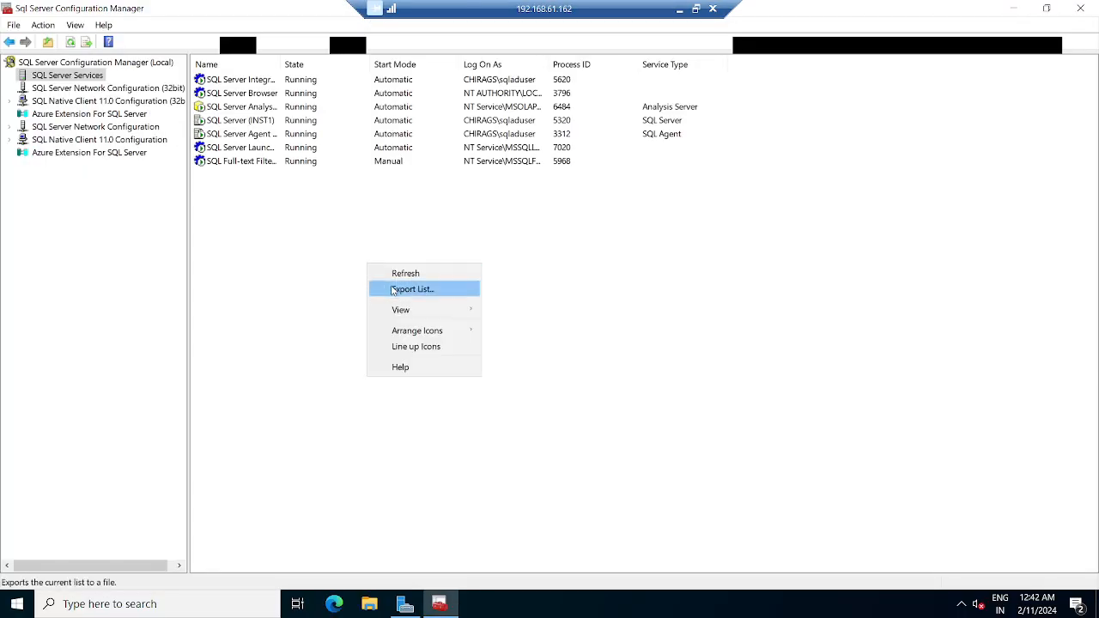
pyautogui.click(404, 273)
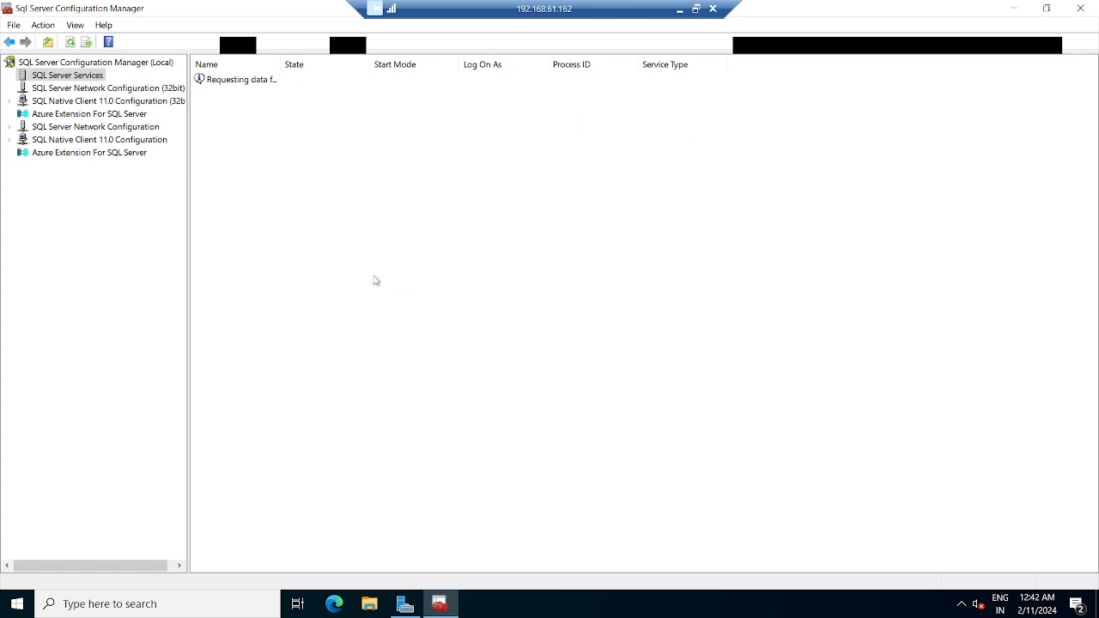
pyautogui.rightClick(236, 139)
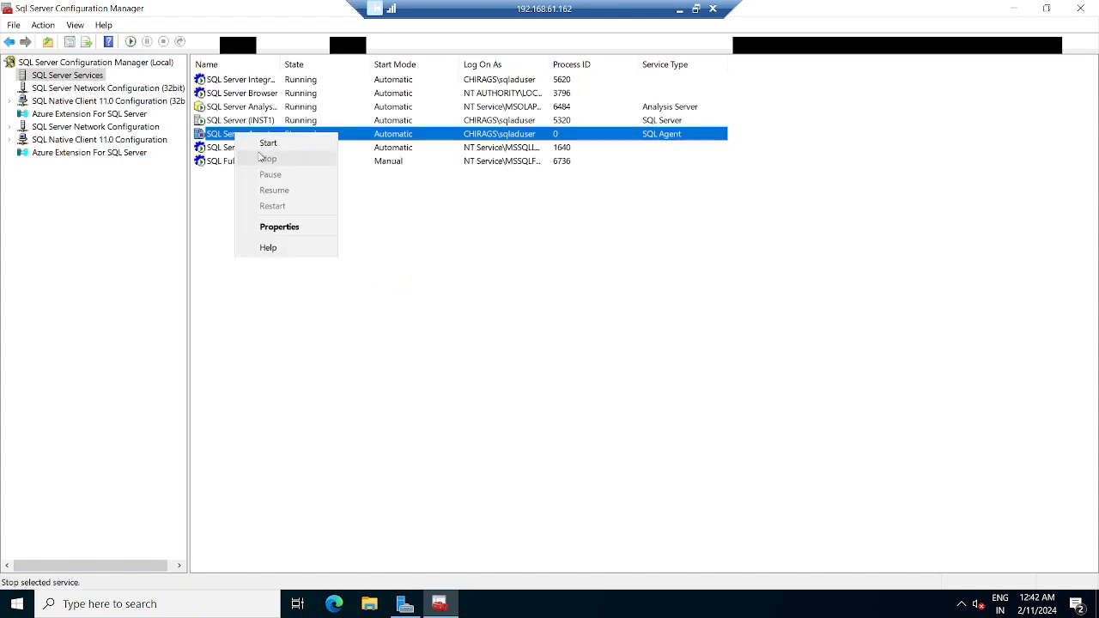
pyautogui.click(264, 143)
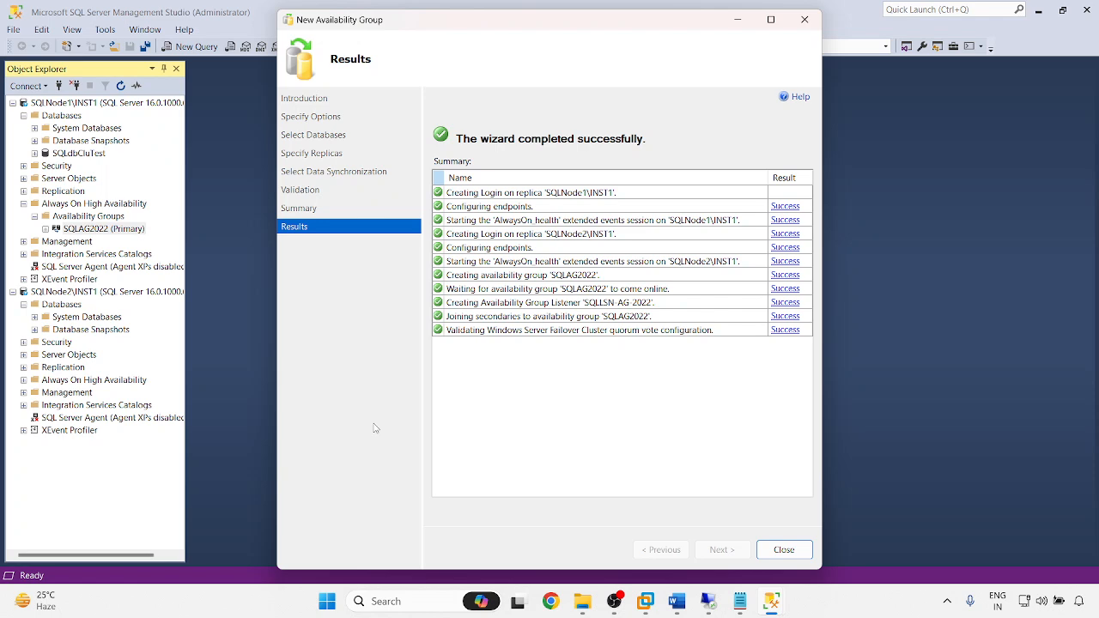
# - Close the finished wizard, then check SQLAG2022 and the refreshed SQLdbCluTest under SQLNode2
pyautogui.click(784, 552)
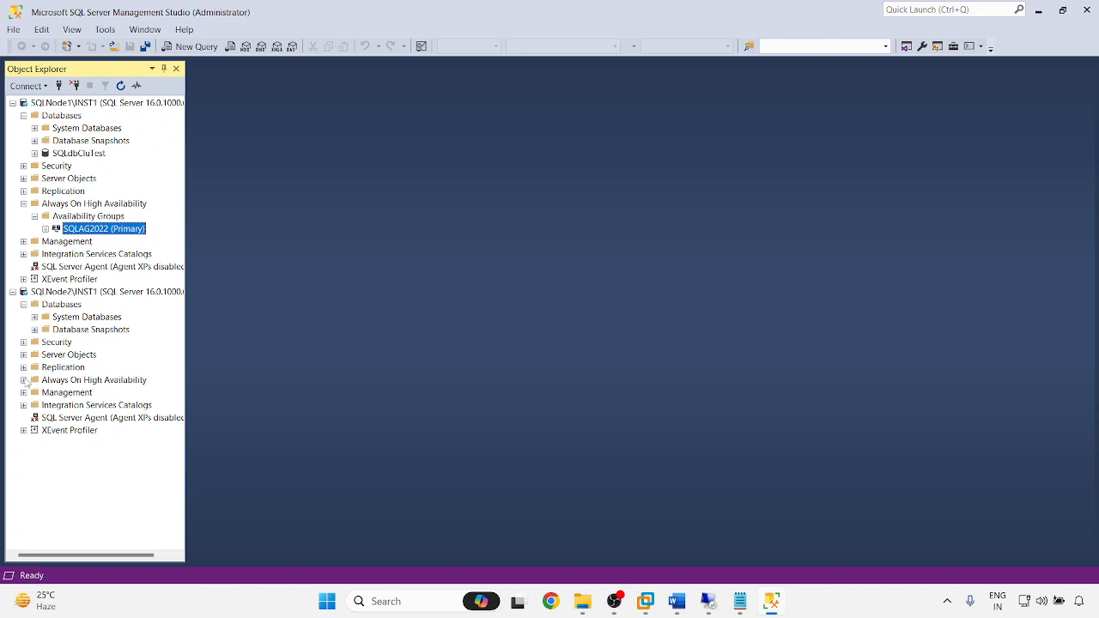
pyautogui.click(24, 380)
pyautogui.click(34, 393)
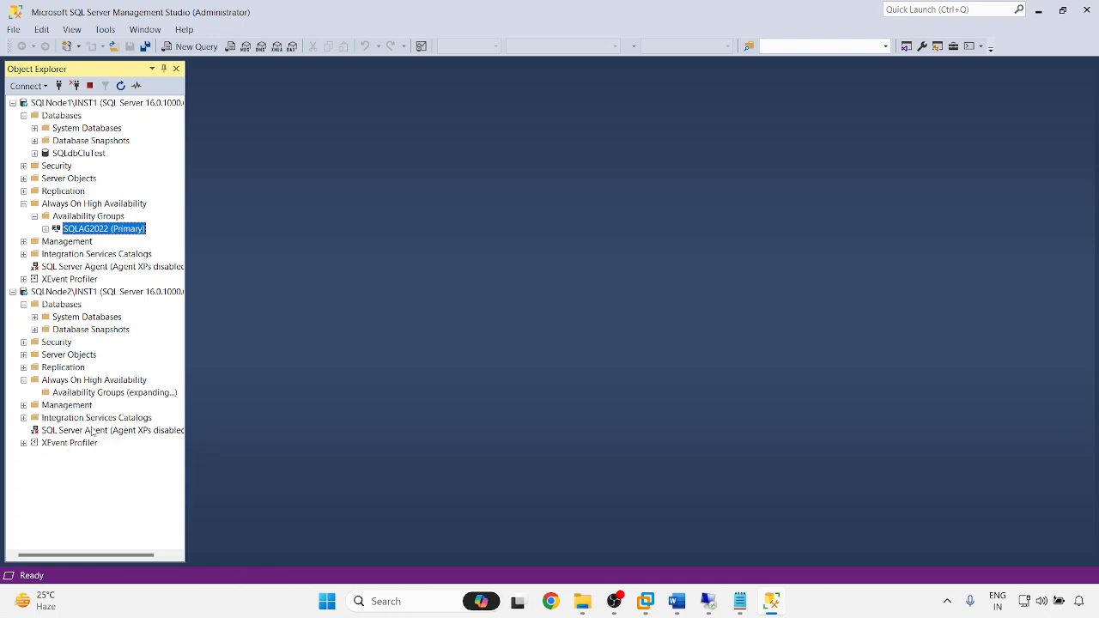
pyautogui.click(128, 405)
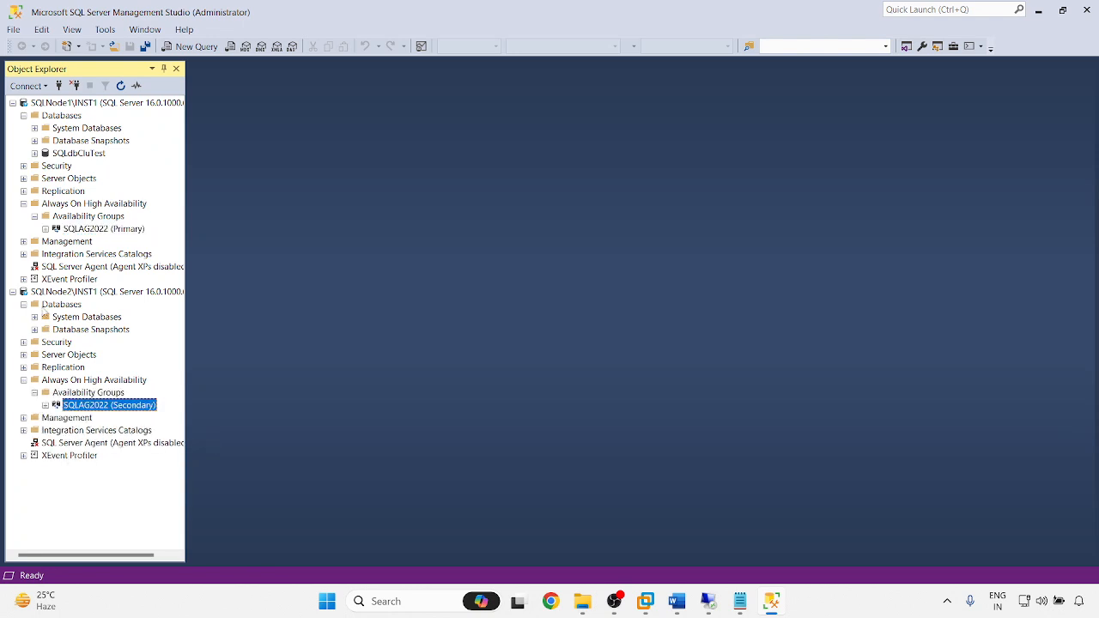
pyautogui.rightClick(45, 311)
pyautogui.click(95, 455)
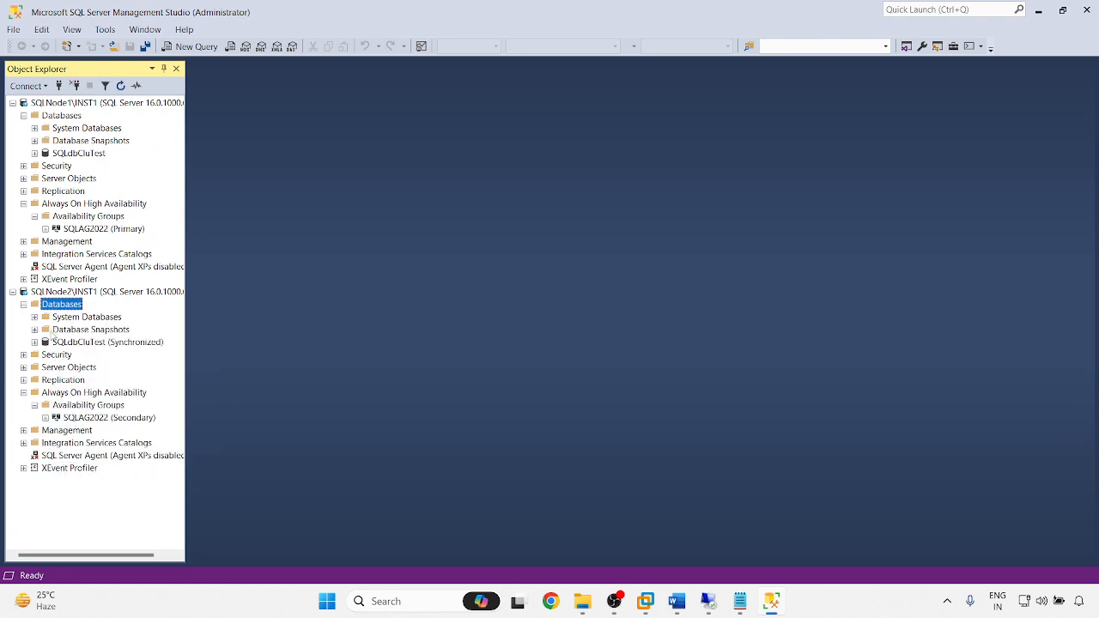
pyautogui.click(65, 343)
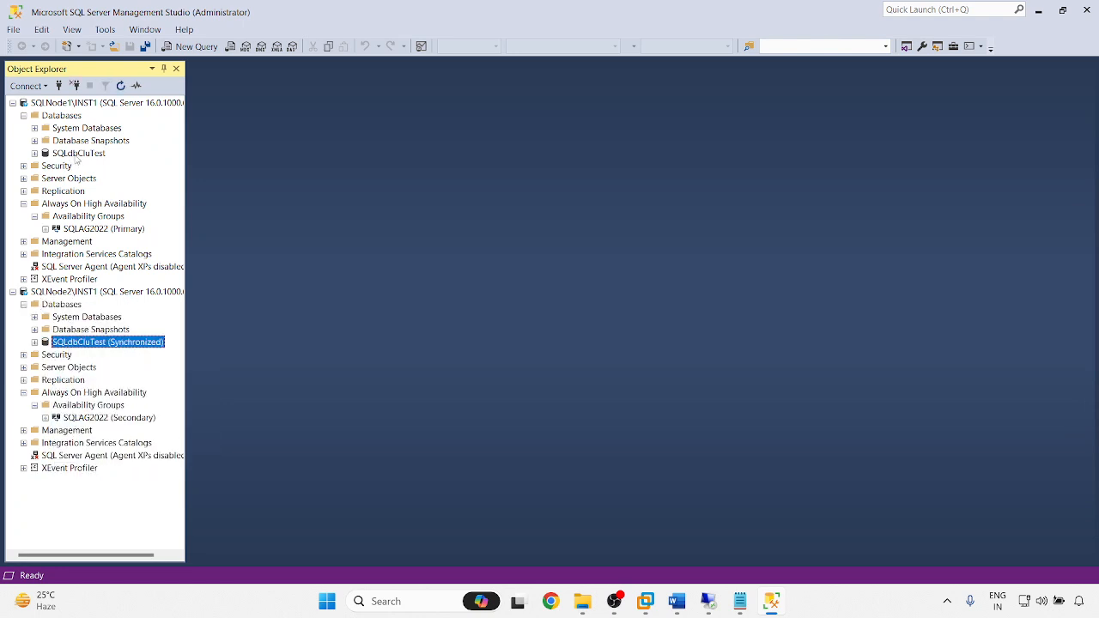
# - Refresh SQLNode1's database list and collapse both SQLNode1 and SQLNode2 trees
pyautogui.rightClick(64, 115)
pyautogui.click(103, 265)
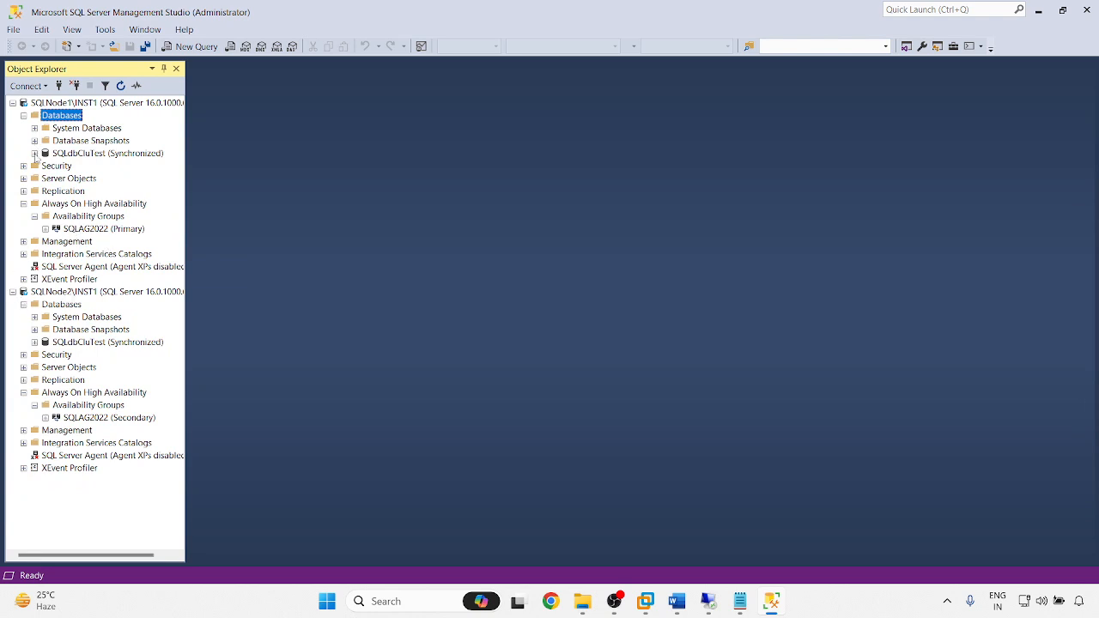
pyautogui.click(13, 103)
pyautogui.click(13, 115)
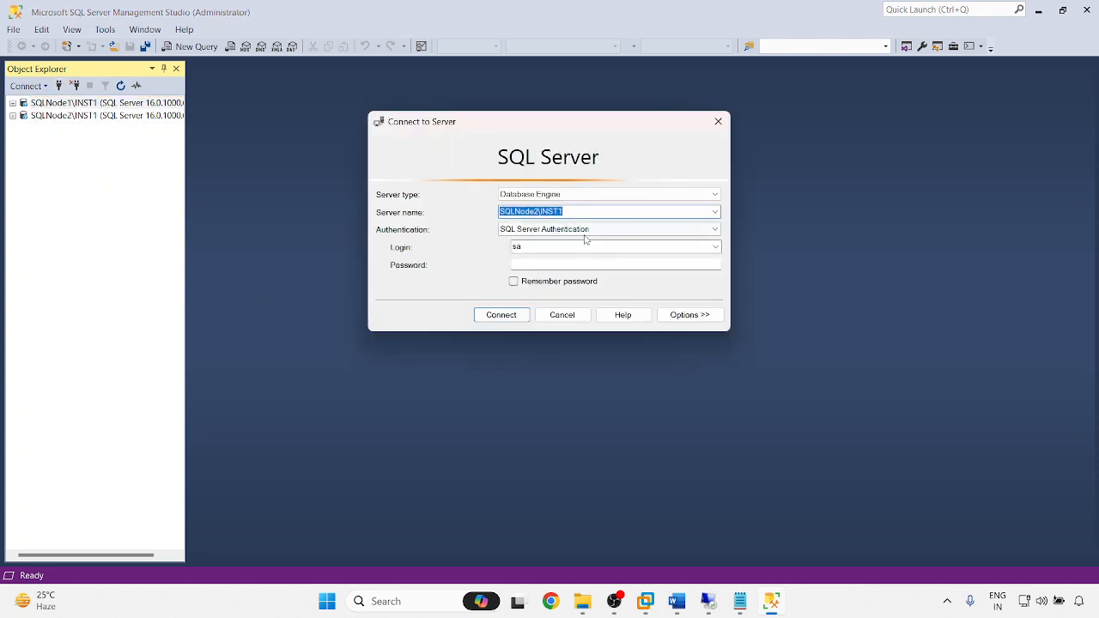
pyautogui.click(741, 607)
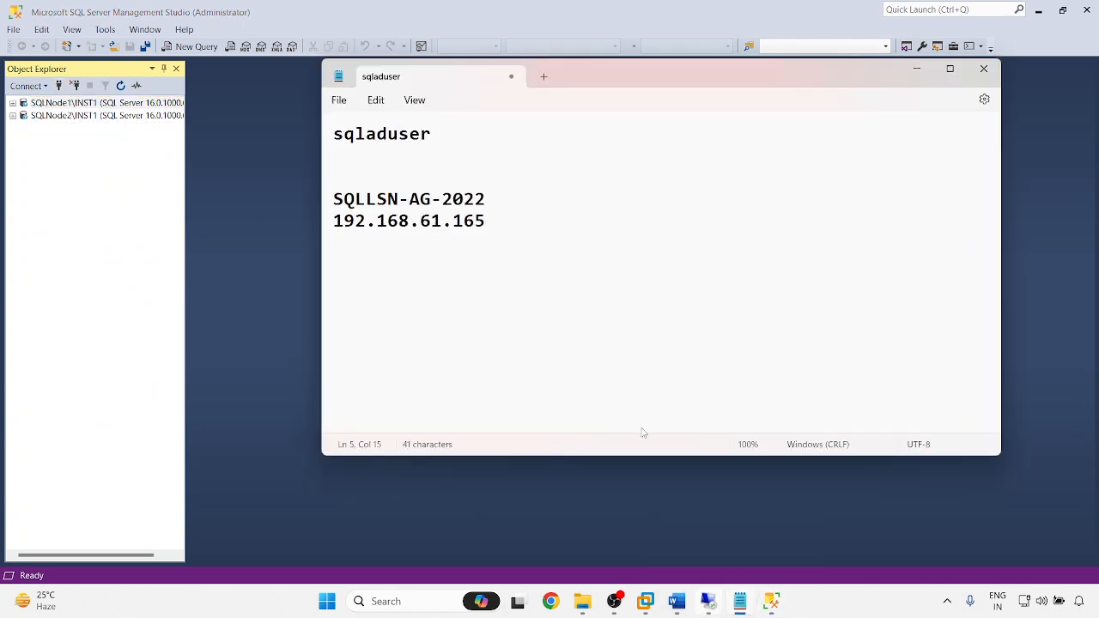
pyautogui.moveTo(485, 199); pyautogui.dragTo(320, 207)
pyautogui.hotkey('ctrl', 'c')
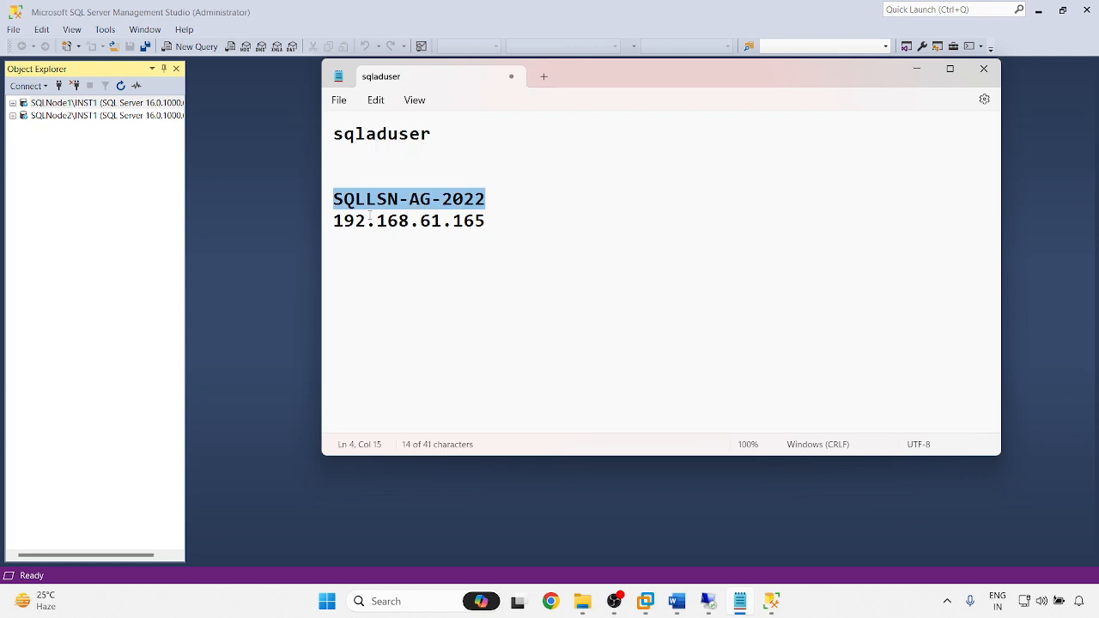
pyautogui.click(916, 69)
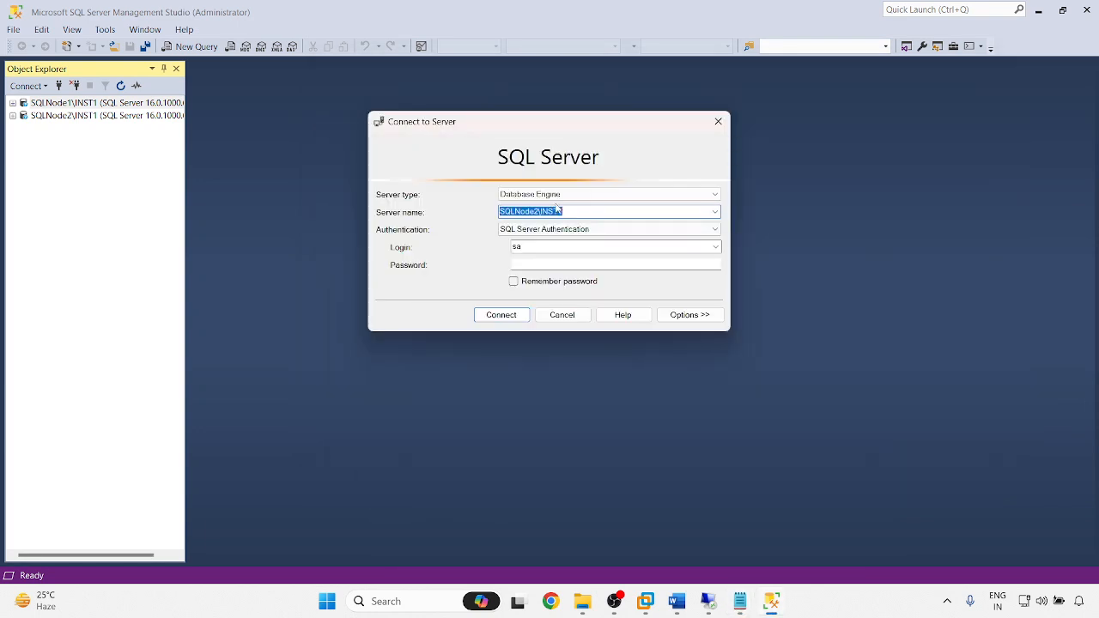
pyautogui.hotkey('ctrl', 'v')
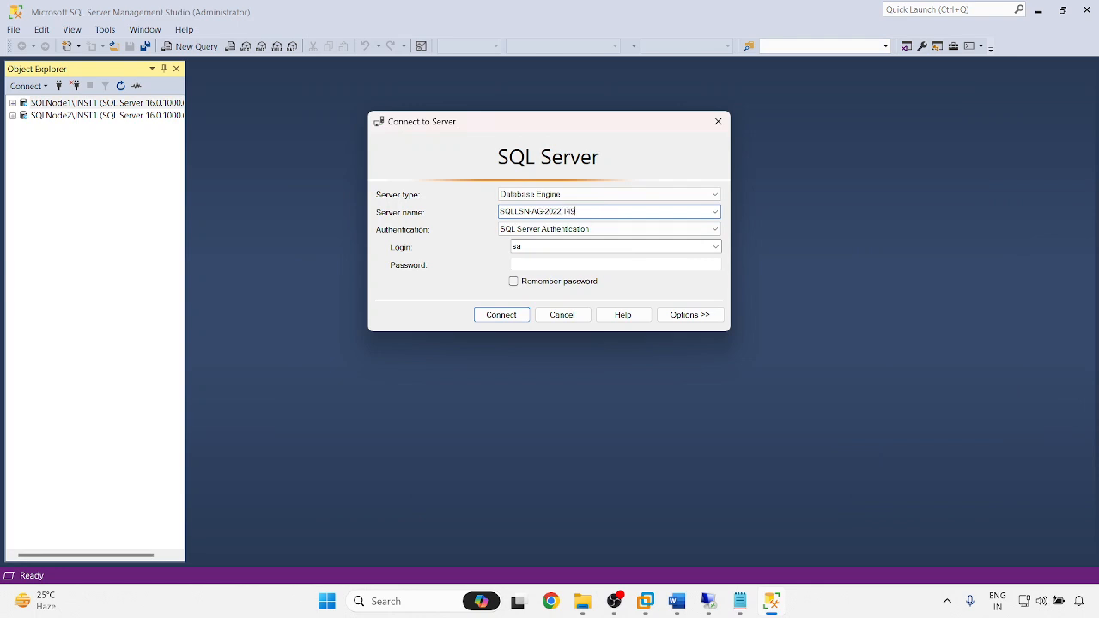
pyautogui.click(550, 266)
pyautogui.write('****')
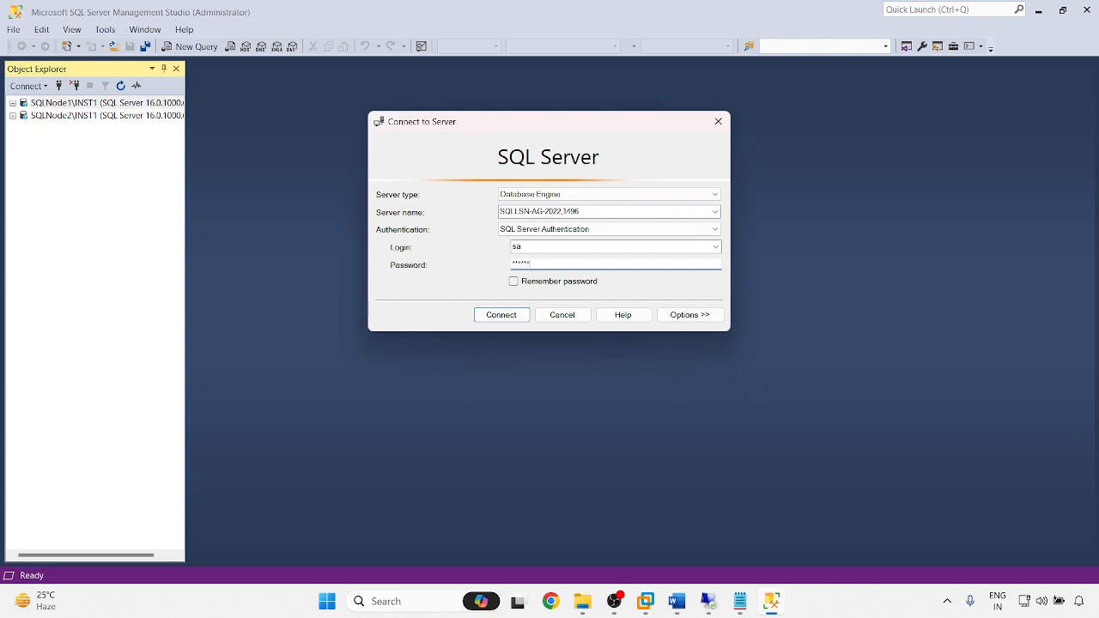
pyautogui.write('*****')
pyautogui.press('Return')
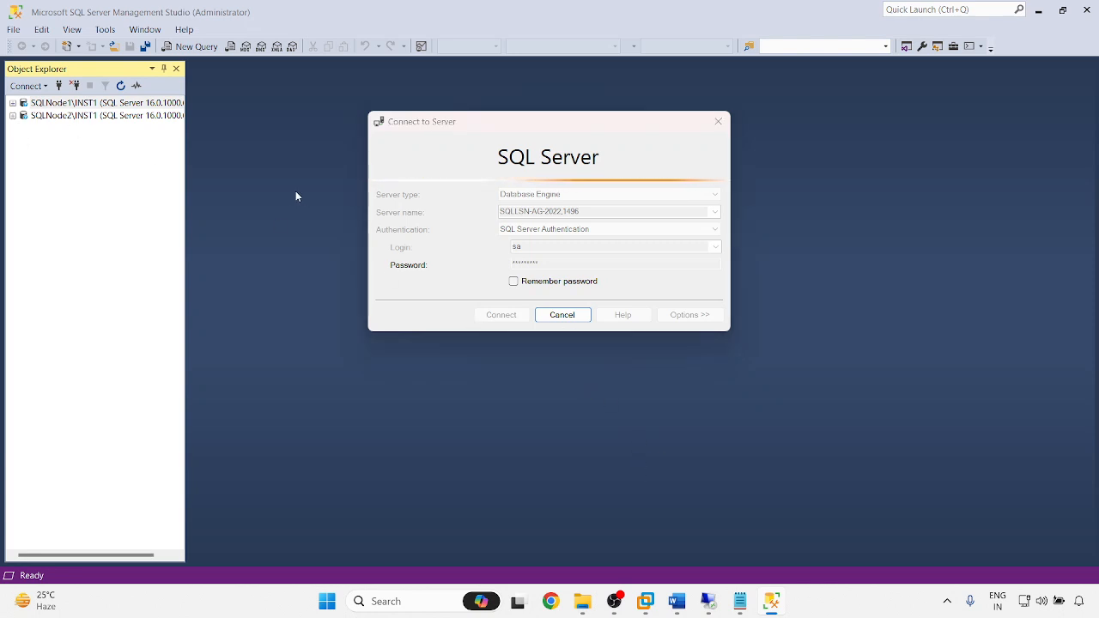
pyautogui.click(562, 315)
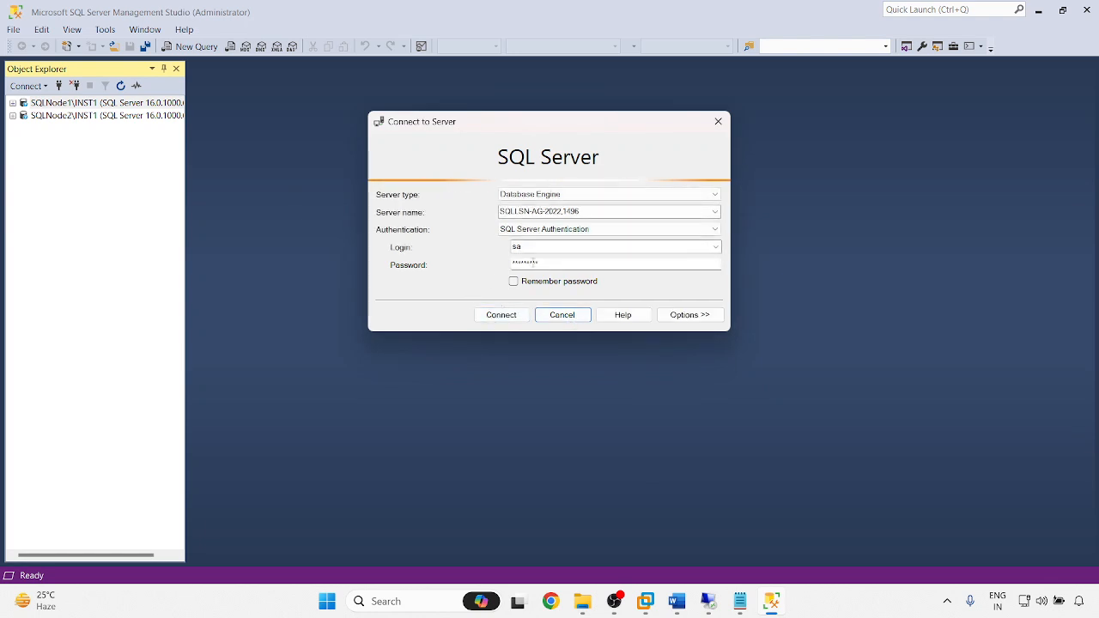
pyautogui.click(715, 248)
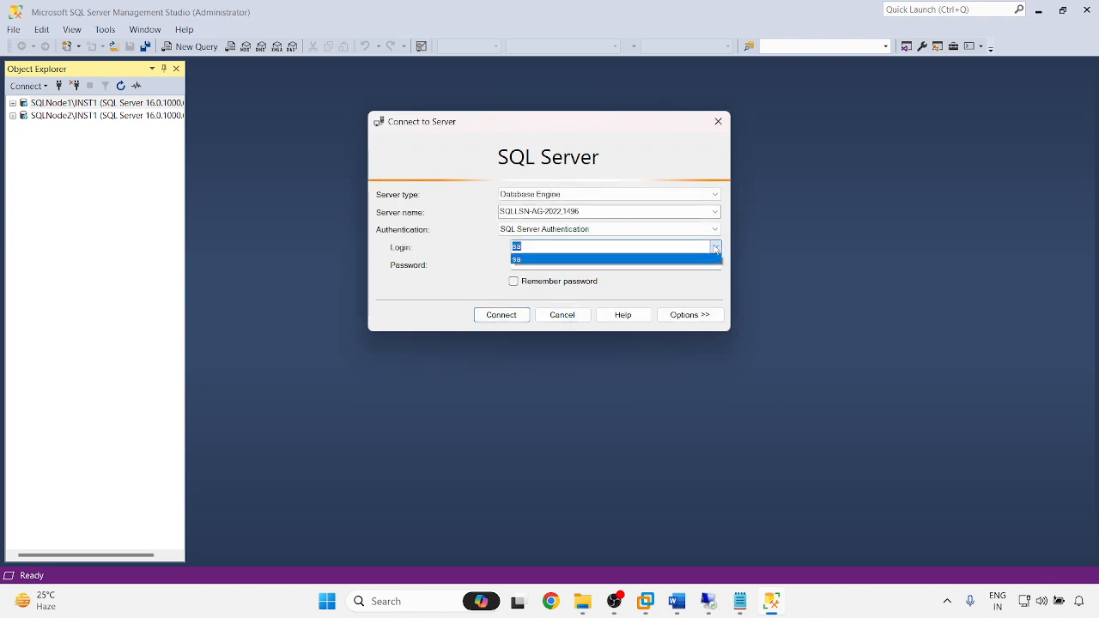
pyautogui.click(715, 247)
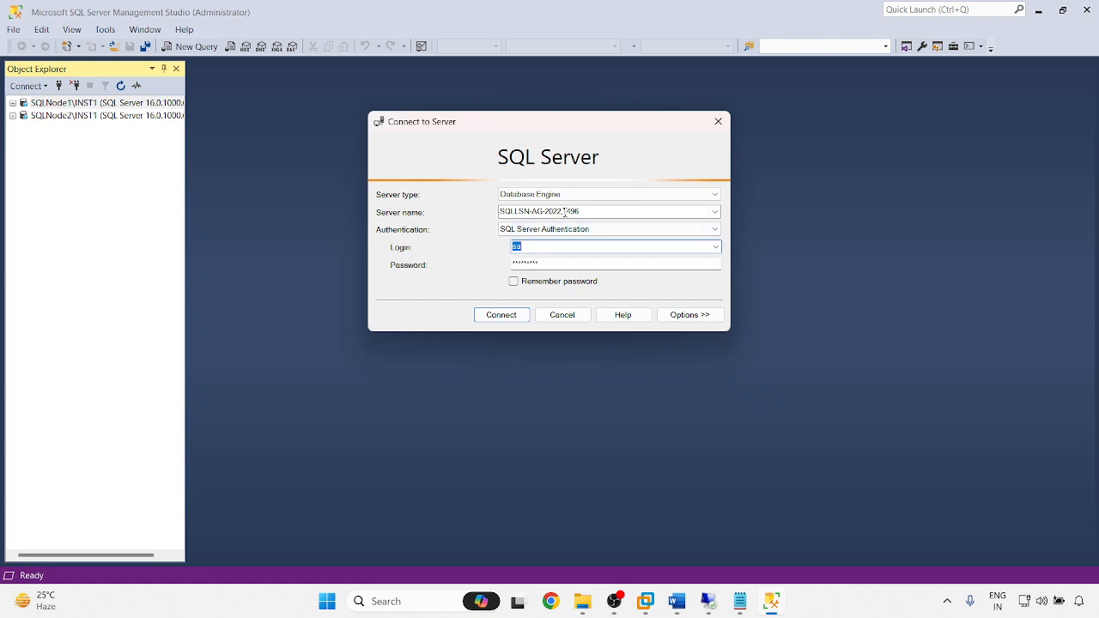
pyautogui.click(565, 212)
pyautogui.click(552, 247)
pyautogui.write('CHIRAGS\\adadmin')
pyautogui.press('Tab')
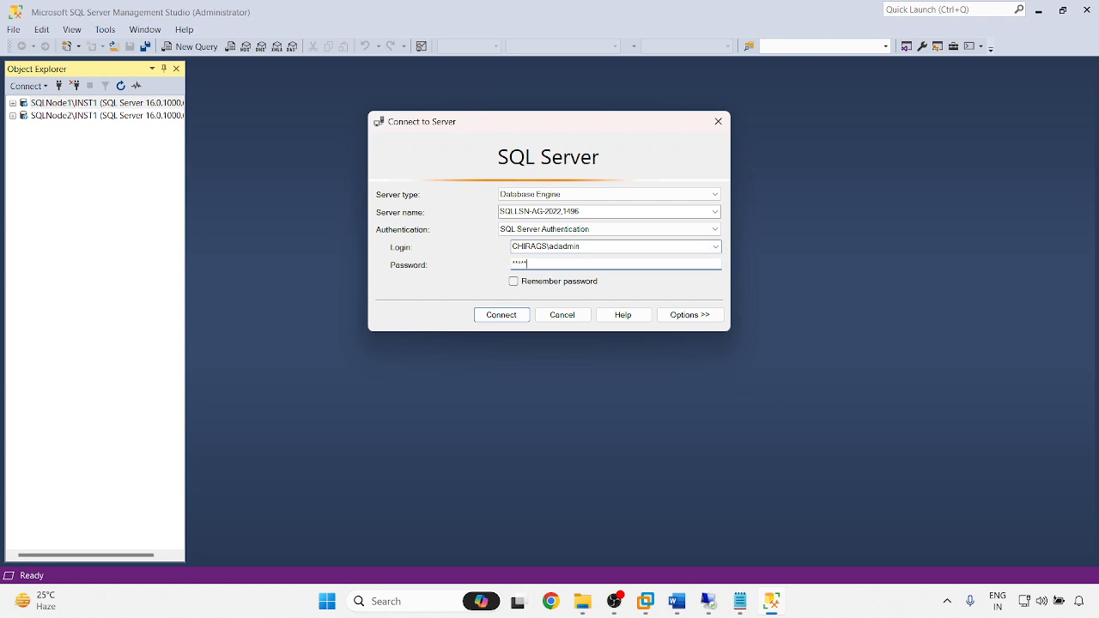
pyautogui.click(520, 316)
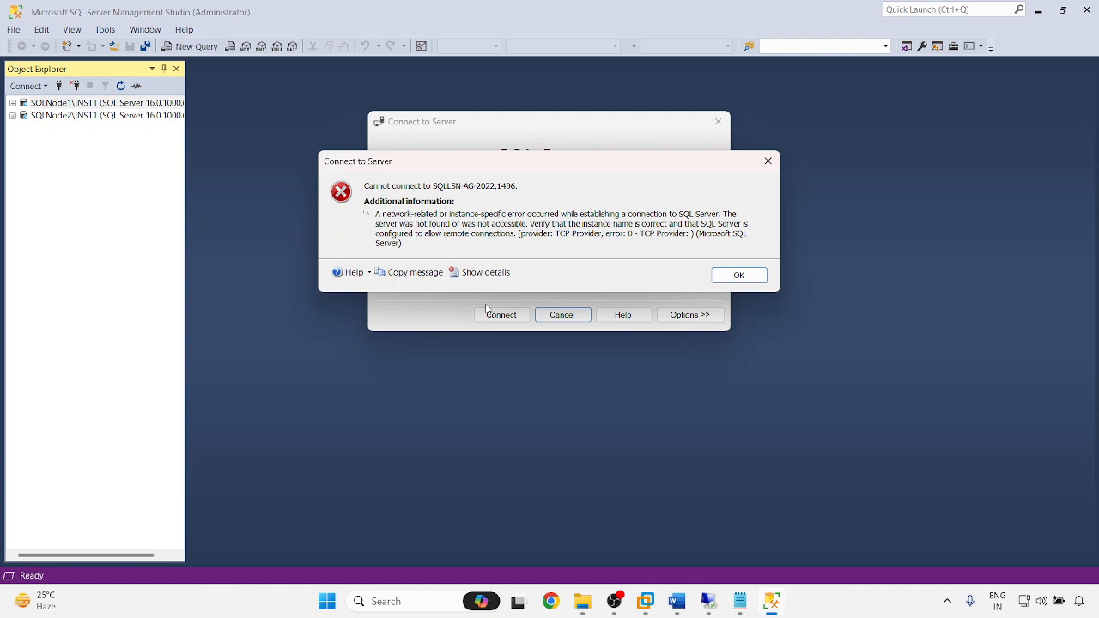
pyautogui.click(735, 275)
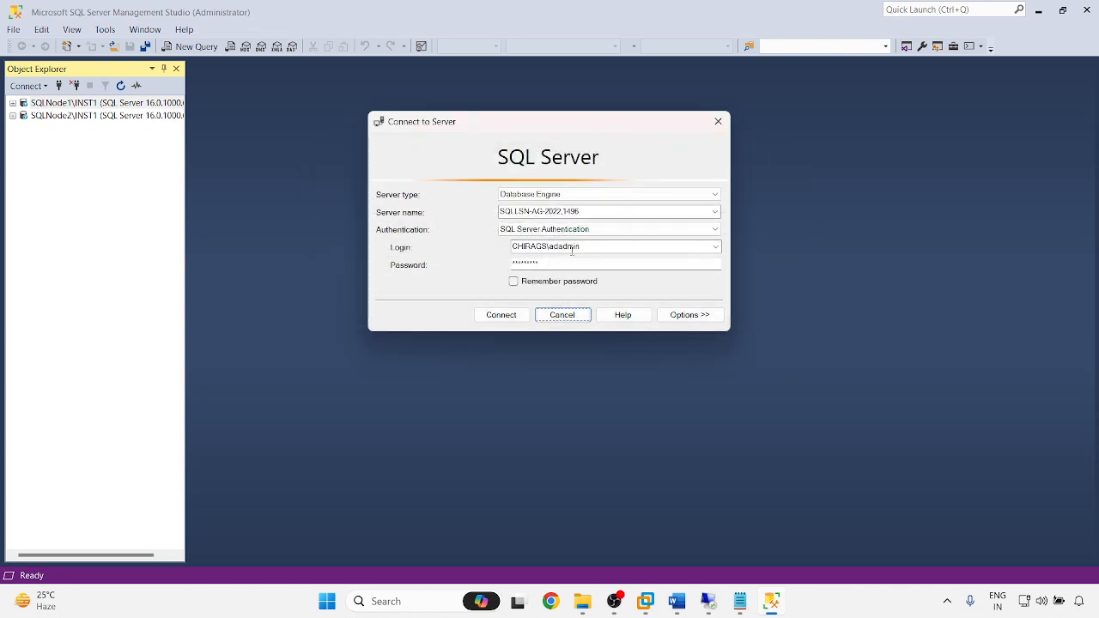
pyautogui.doubleClick(564, 247)
pyautogui.click(559, 246)
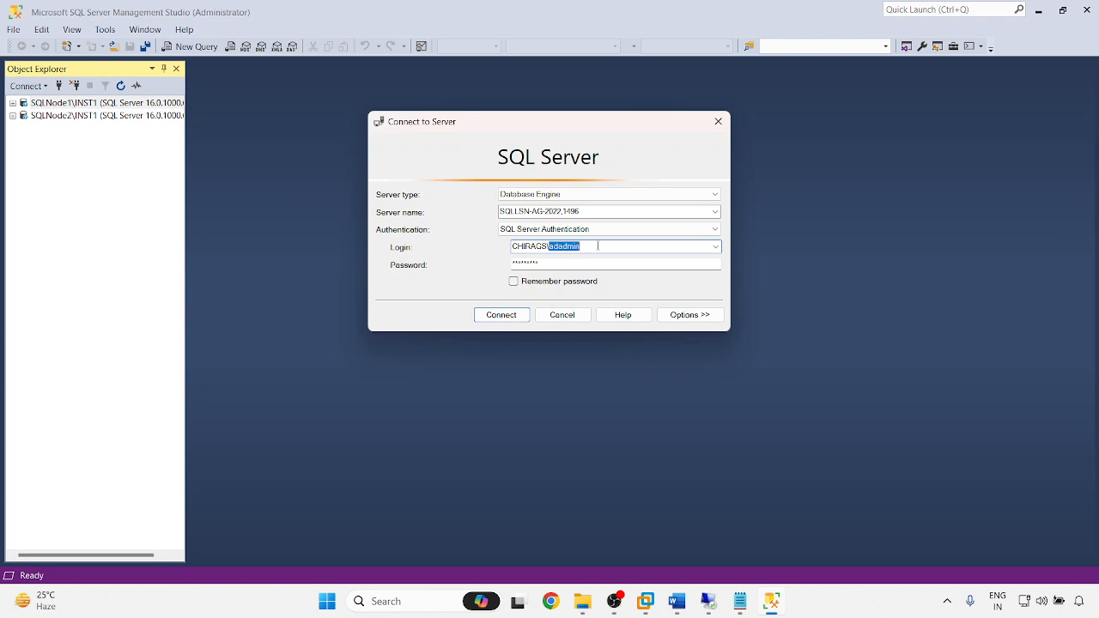
pyautogui.click(740, 601)
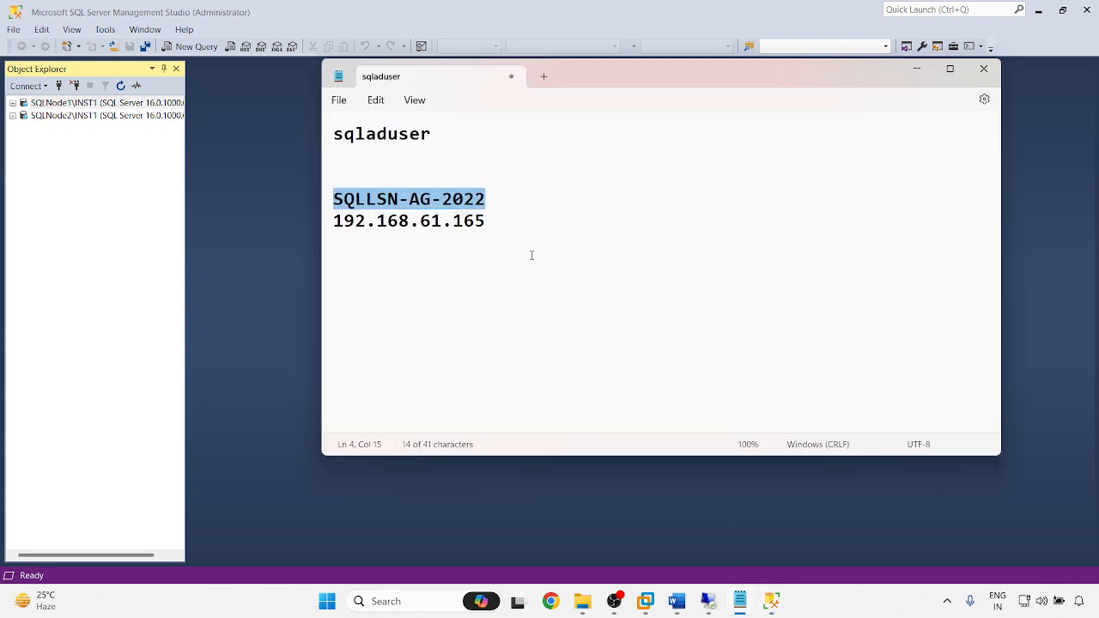
pyautogui.doubleClick(428, 134)
pyautogui.click(919, 71)
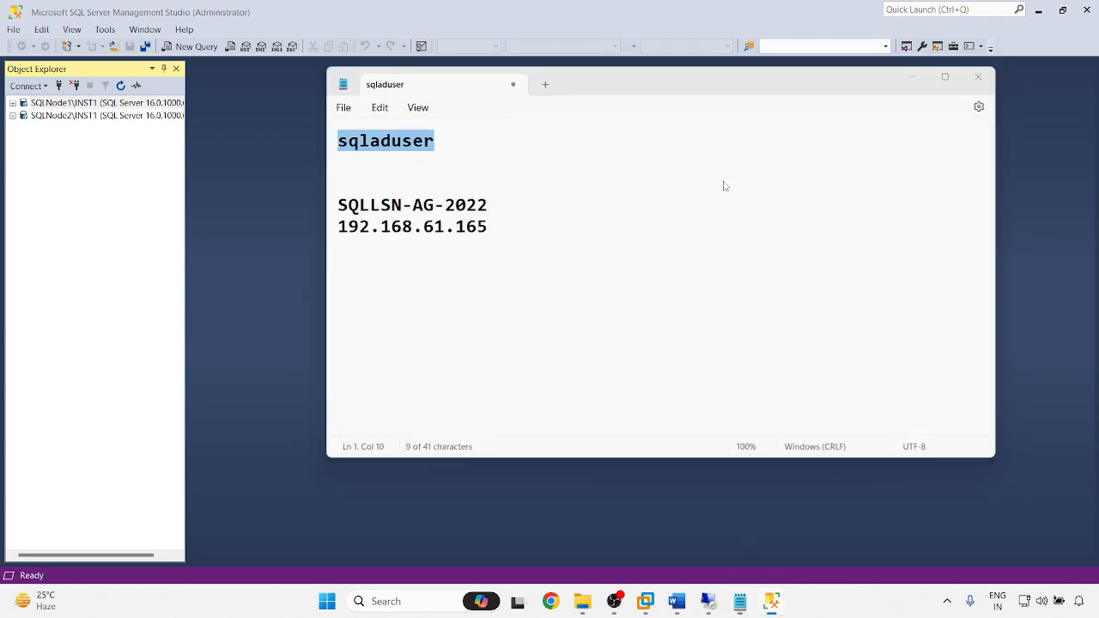
pyautogui.click(558, 247)
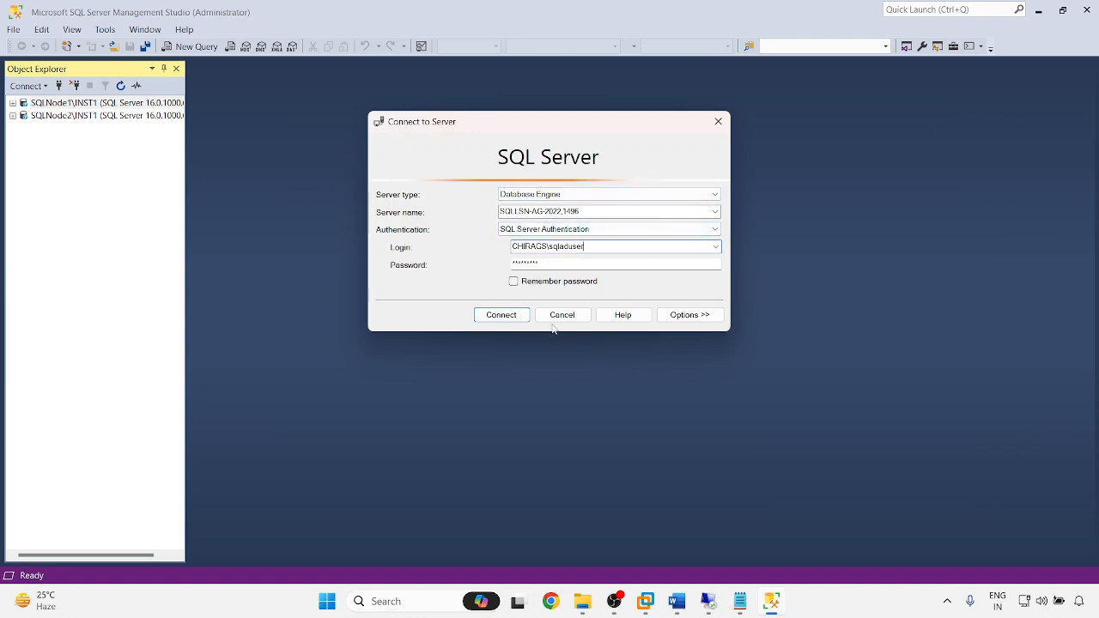
pyautogui.click(504, 317)
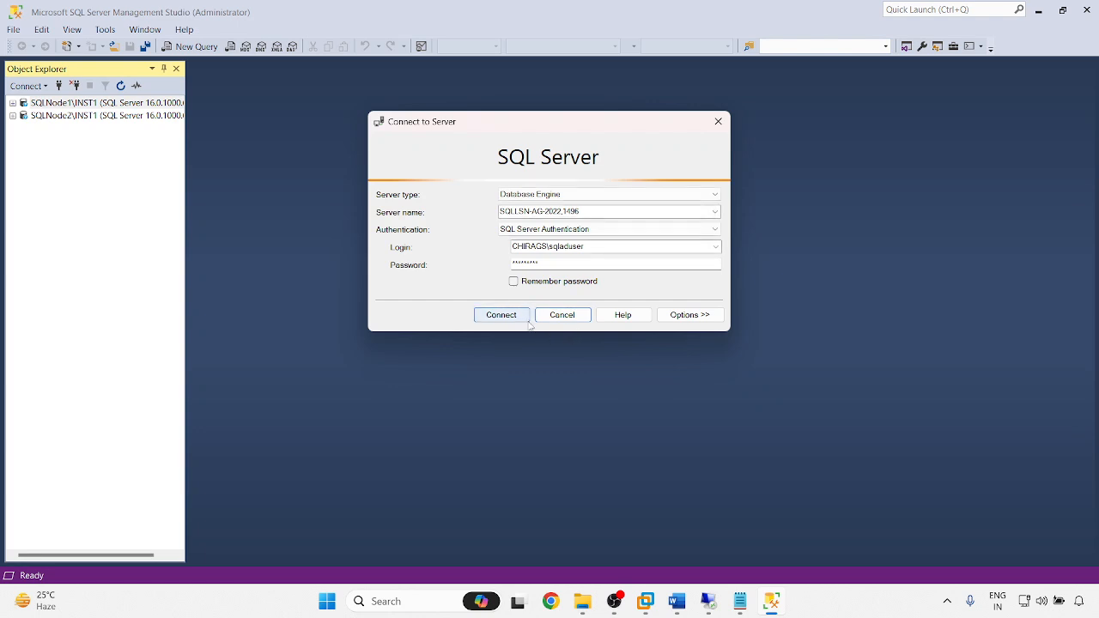
pyautogui.click(562, 315)
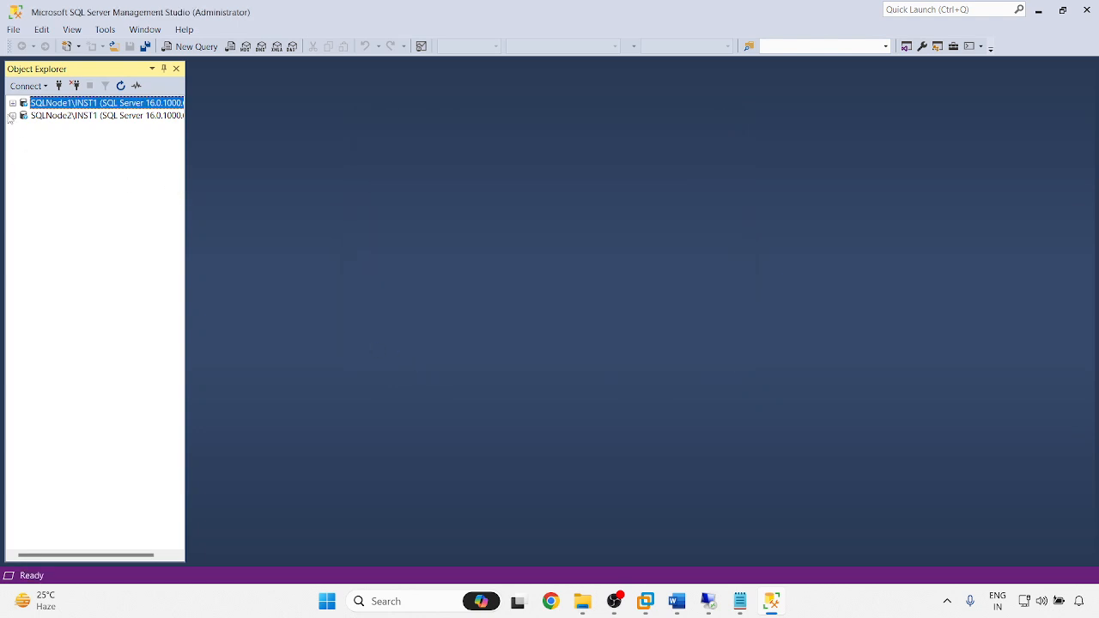
# - Expand SQLNode2 and SQLdbCluTest's folders on SQLNode1, dismissing the inaccessible-database error
pyautogui.click(83, 154)
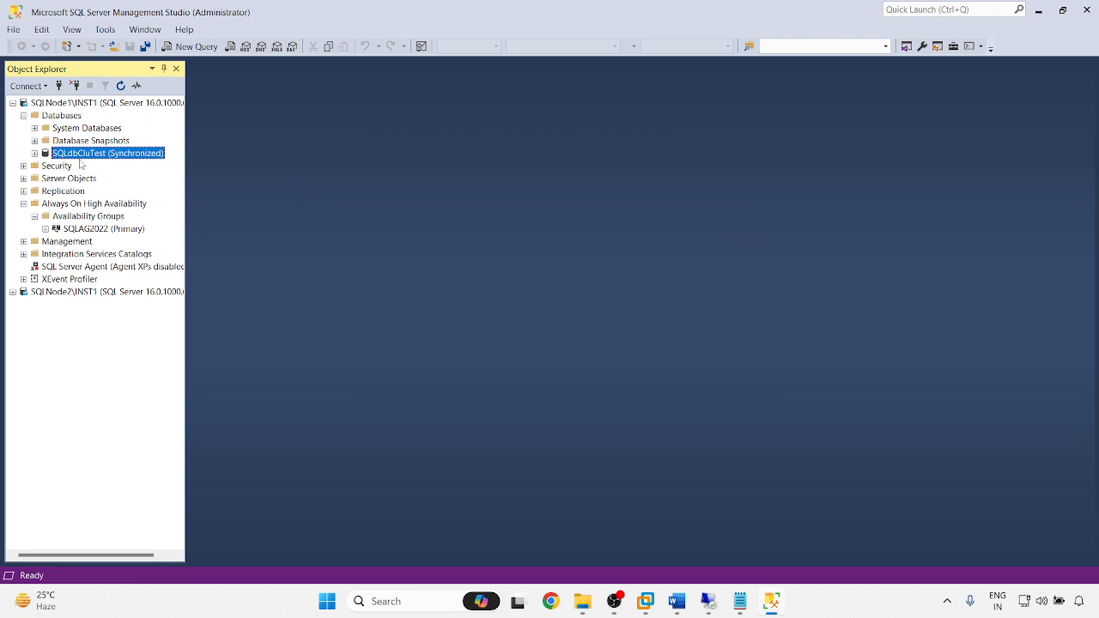
pyautogui.click(12, 292)
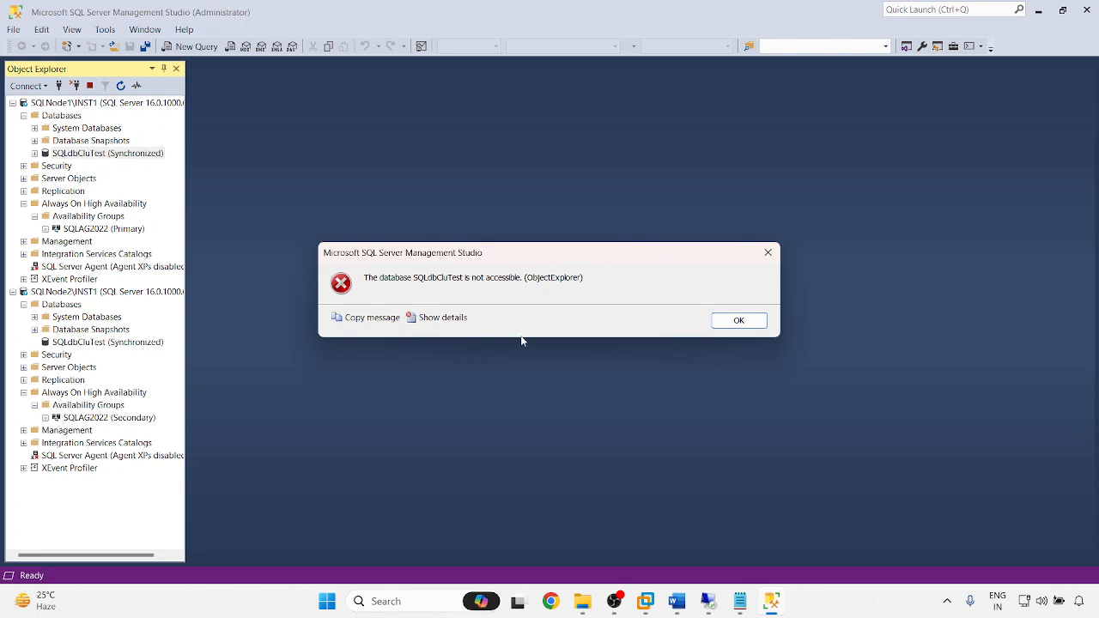
pyautogui.click(743, 325)
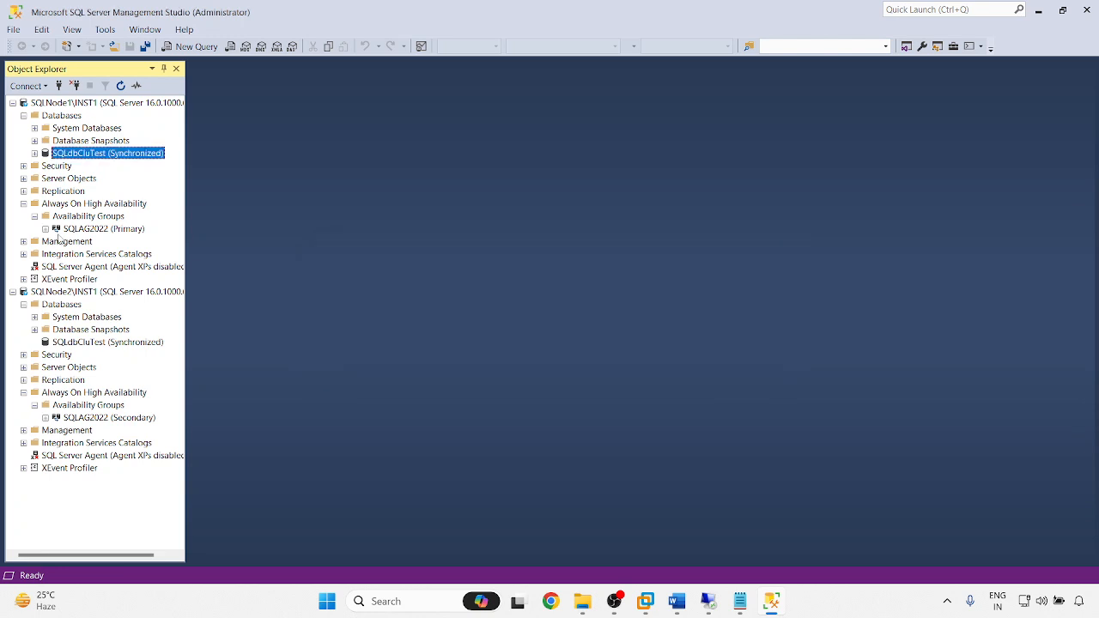
pyautogui.click(35, 155)
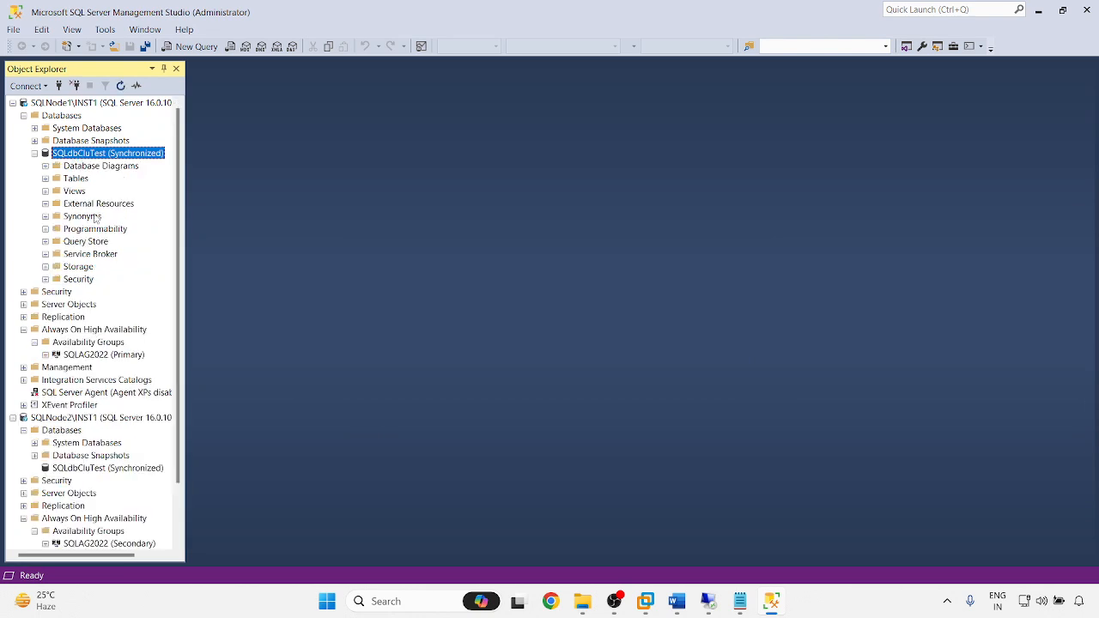
# - Open the SQLAG2022 availability group dashboard
pyautogui.scroll(-2, 95, 218)
pyautogui.scroll(2, 94, 280)
pyautogui.scroll(-2, 79, 263)
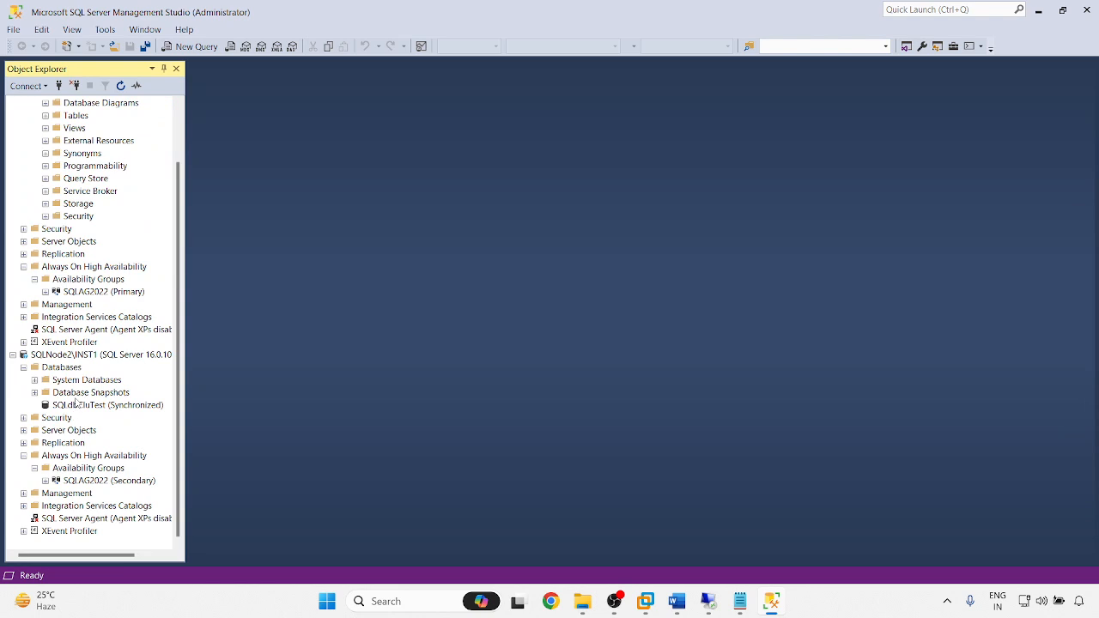
pyautogui.rightClick(79, 294)
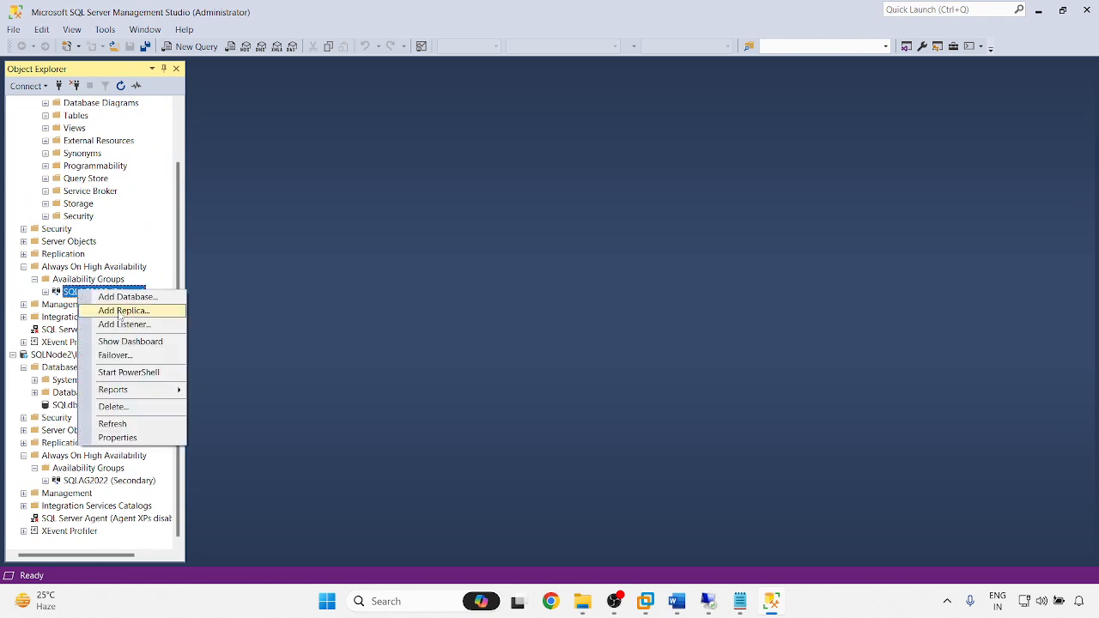
pyautogui.click(133, 342)
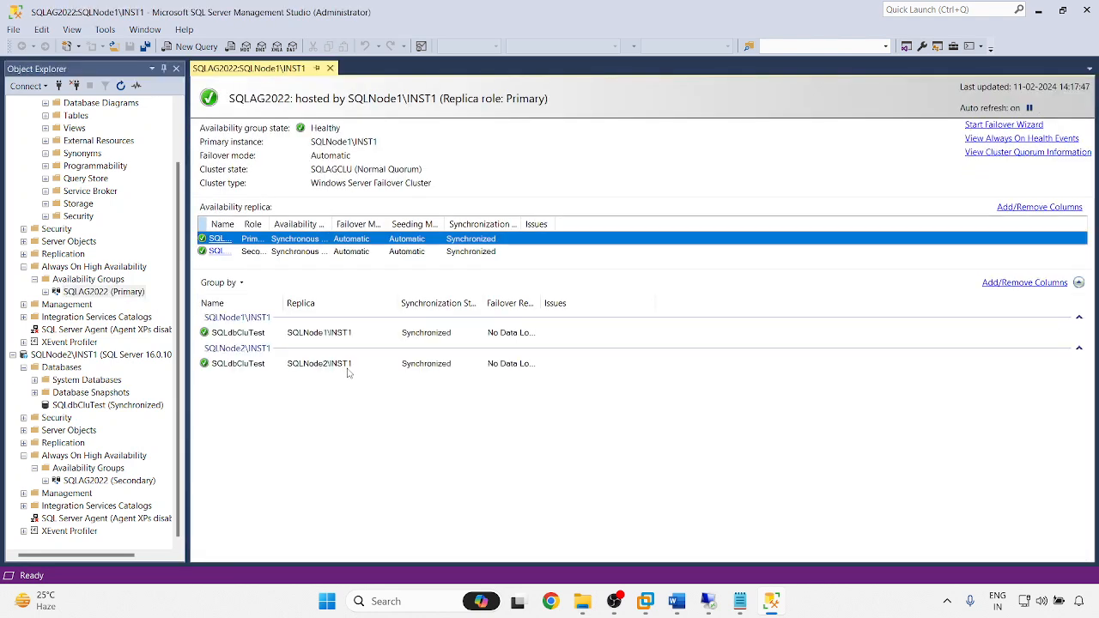
# - Autofit the replica name and Role columns so Primary and Secondary show in full
pyautogui.doubleClick(239, 225)
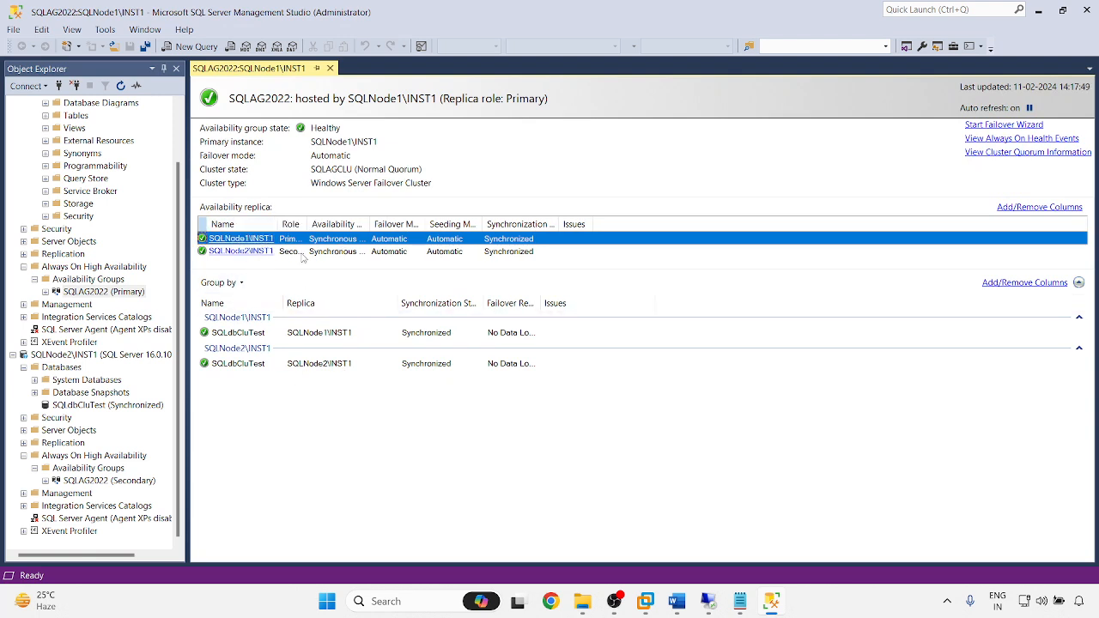
pyautogui.doubleClick(306, 224)
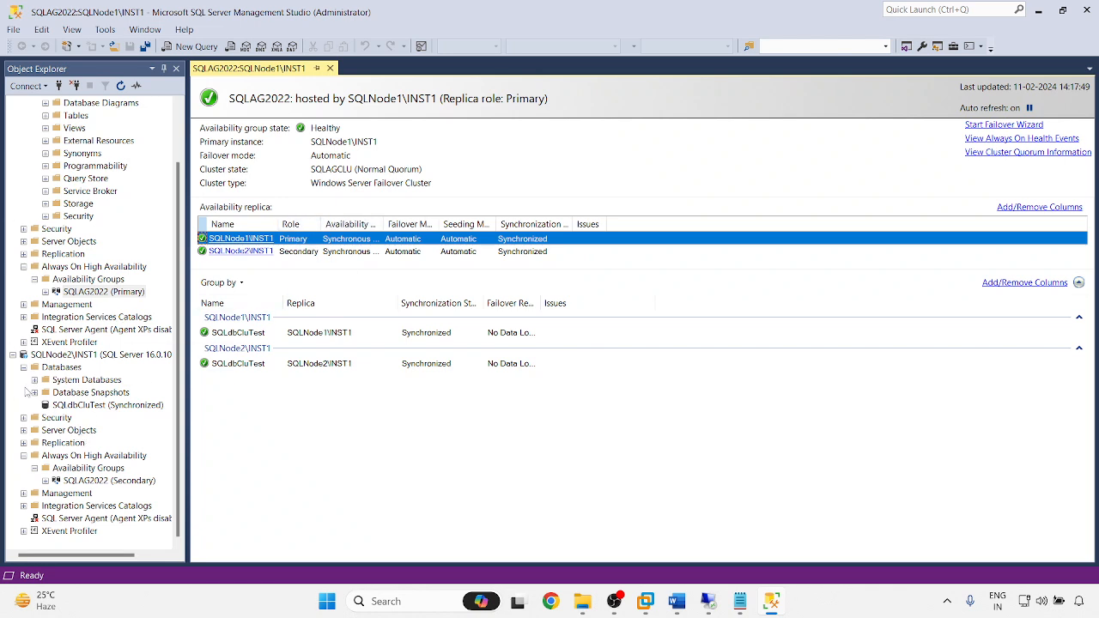
pyautogui.click(23, 455)
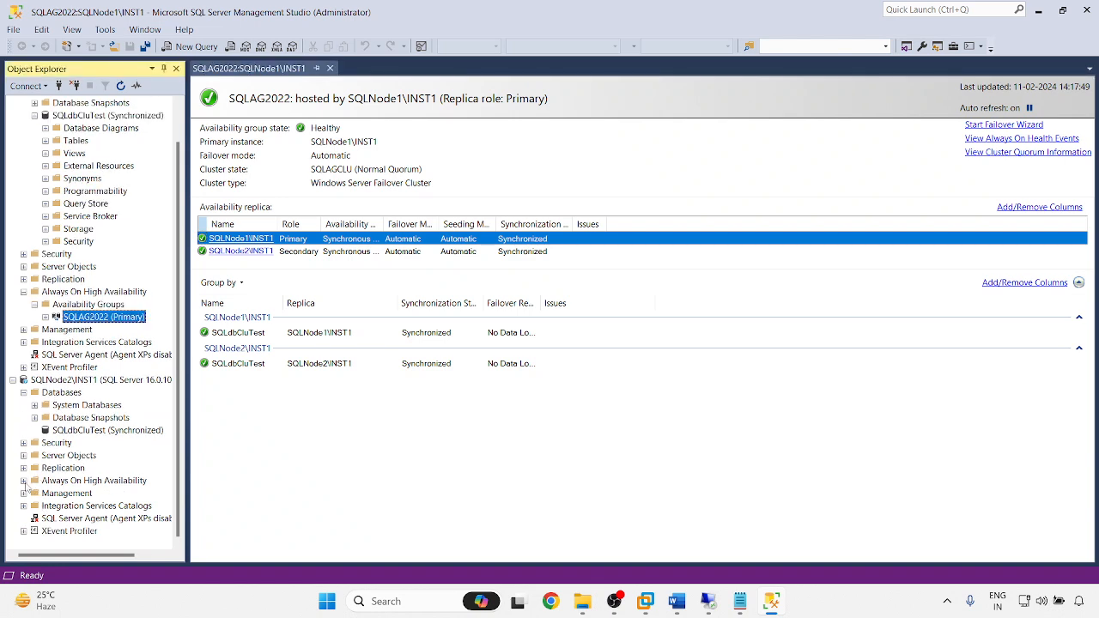
pyautogui.click(23, 481)
# - Bring up the context menu for SQLdbCluTest's Tables folder
pyautogui.scroll(1, 88, 388)
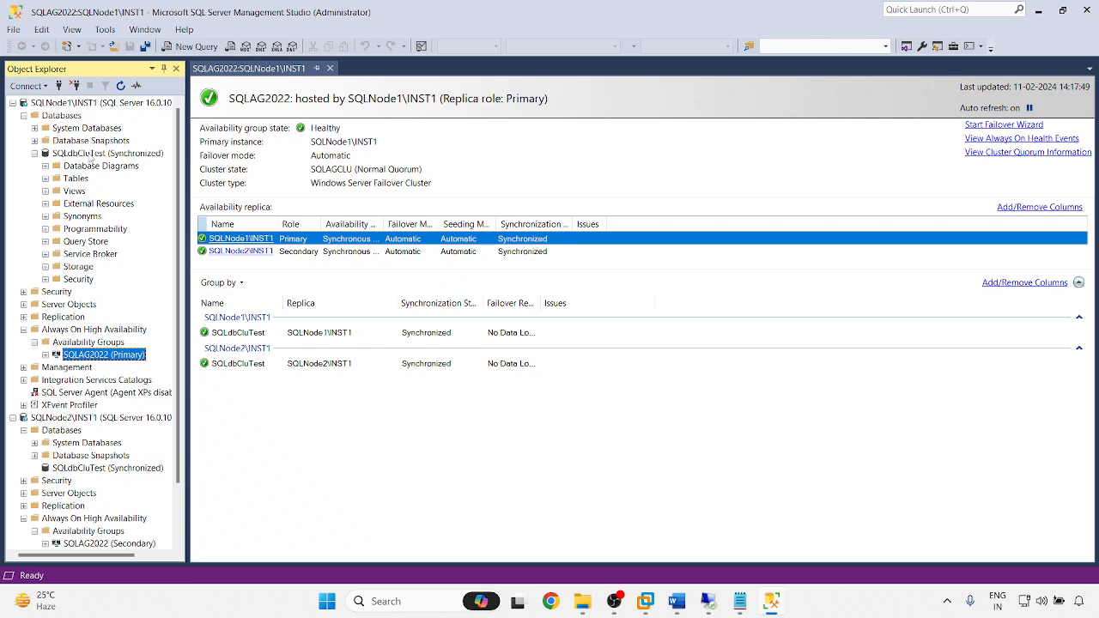
pyautogui.rightClick(90, 154)
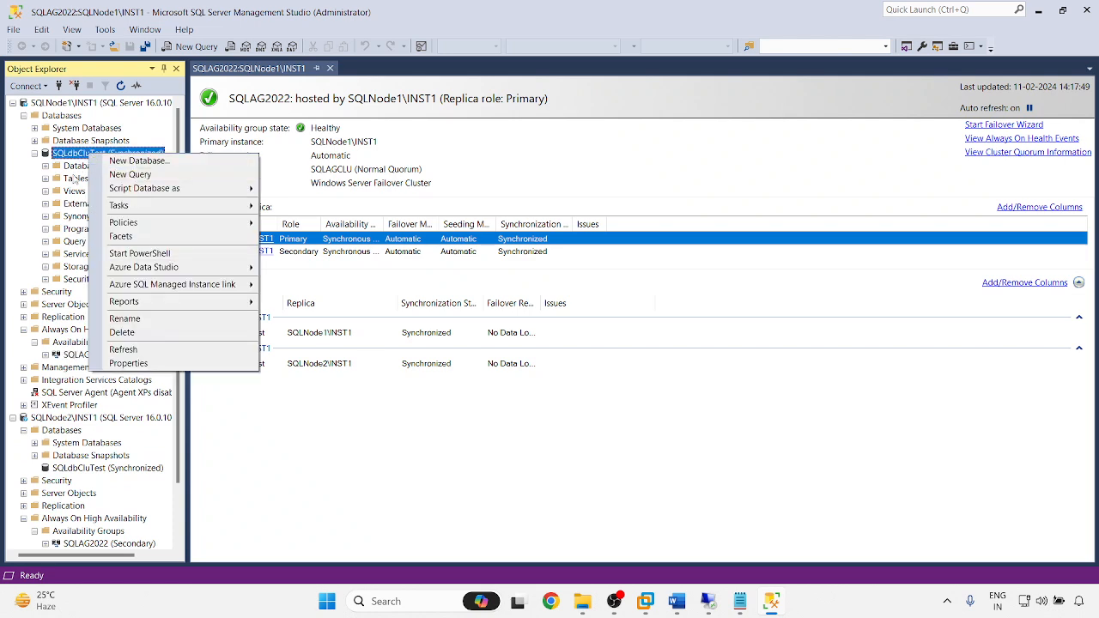
pyautogui.rightClick(75, 178)
# - Design a new table with columns user_id int and username
pyautogui.moveTo(107, 179)
pyautogui.click(235, 206)
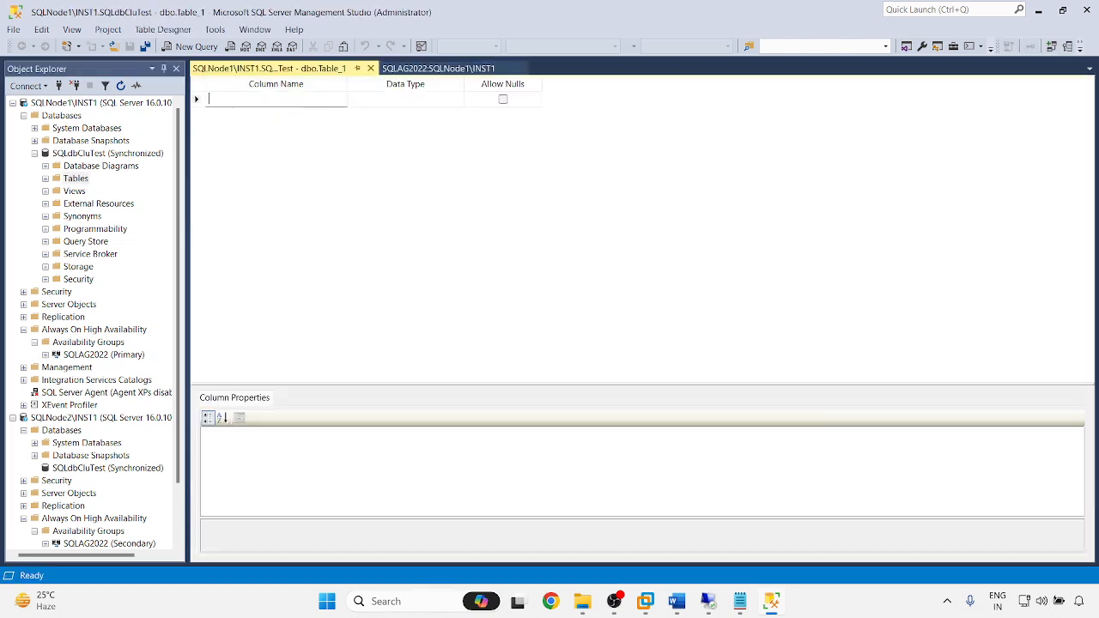
pyautogui.click(286, 99)
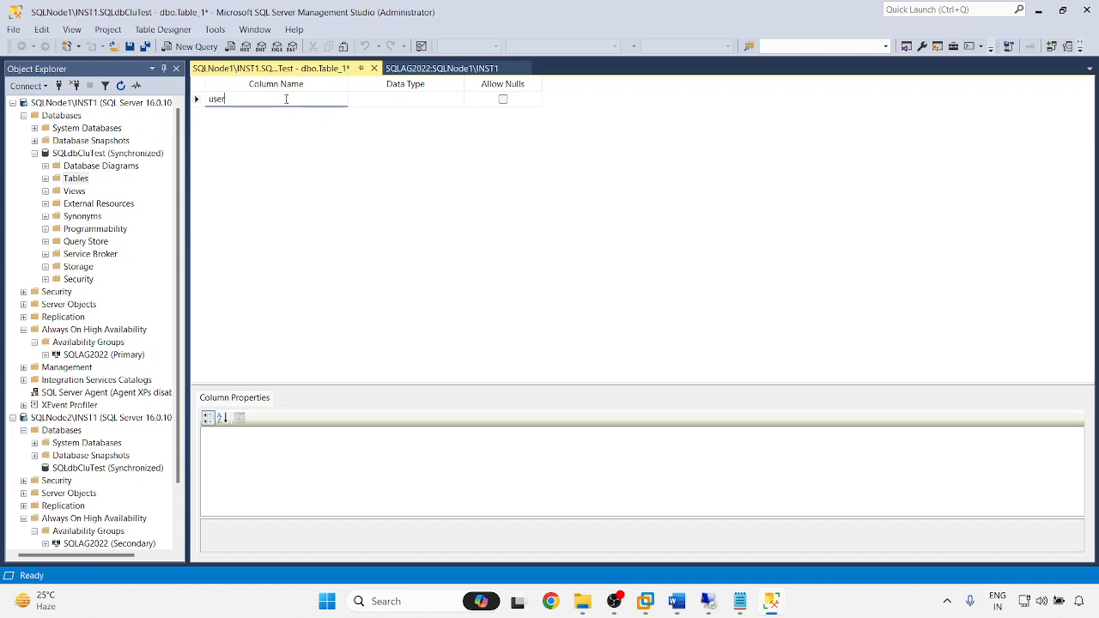
pyautogui.write('user_i')
pyautogui.press('BackSpace')
pyautogui.write('id')
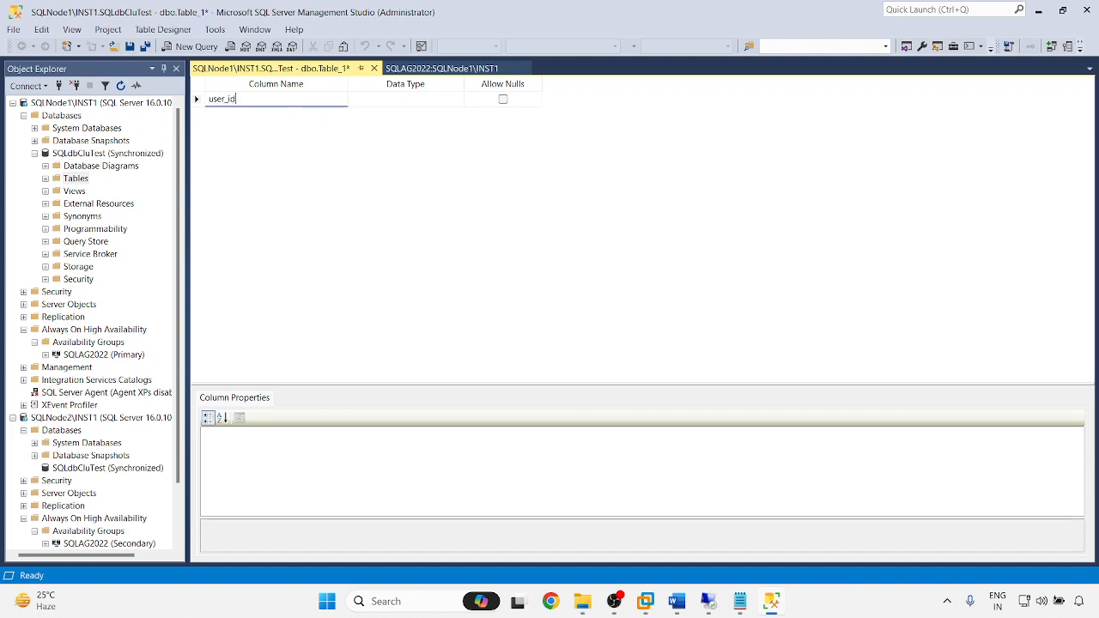
pyautogui.press('Tab')
pyautogui.write('i')
pyautogui.write('nt')
pyautogui.press('Return')
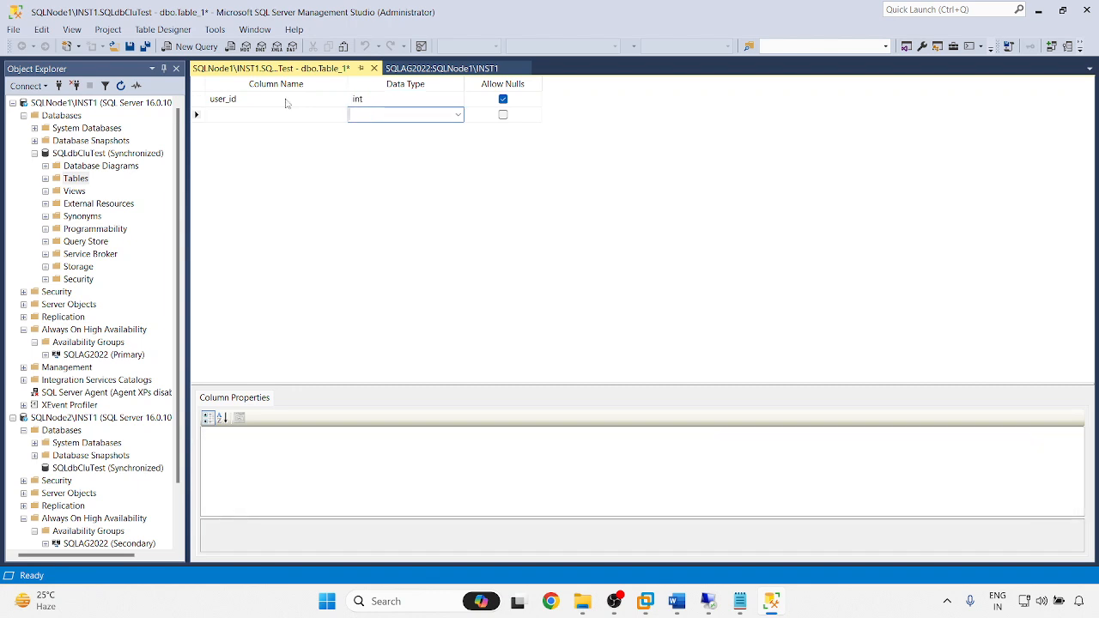
pyautogui.hotkey('shift', 'Tab')
pyautogui.write('usern')
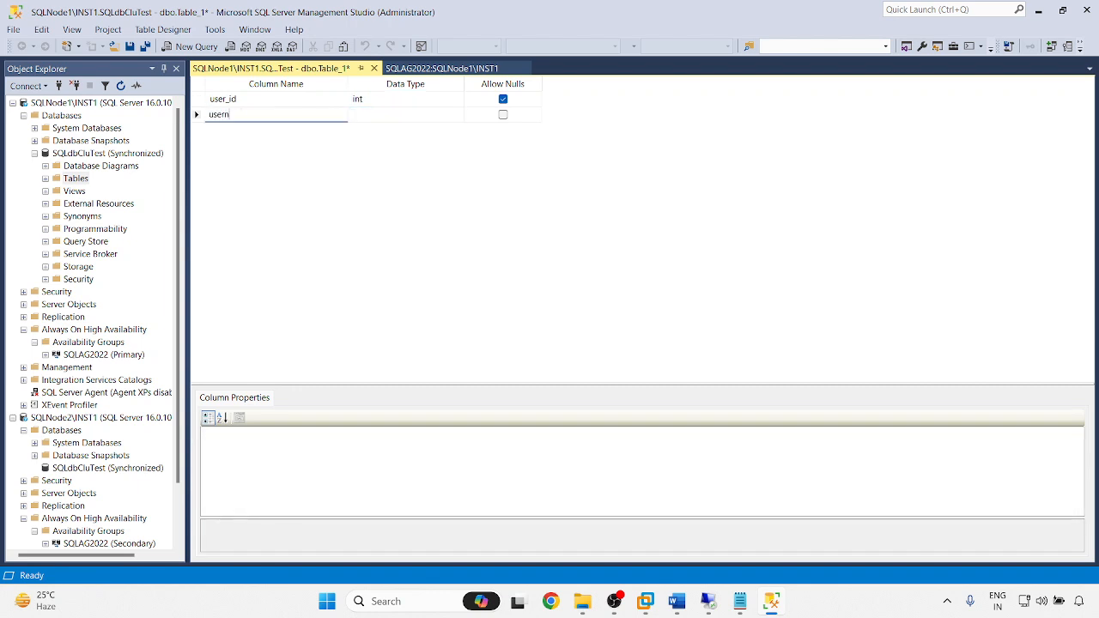
pyautogui.write('ame')
pyautogui.press('Tab')
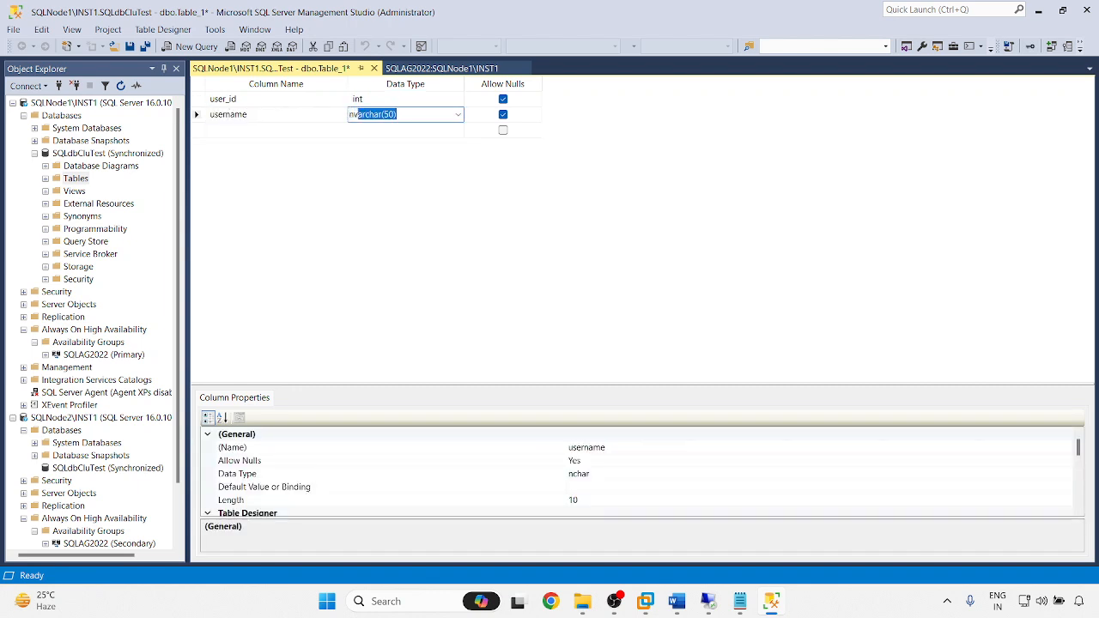
# - Save the table as users and close the designer
pyautogui.hotkey('ctrl', 's')
pyautogui.write('users')
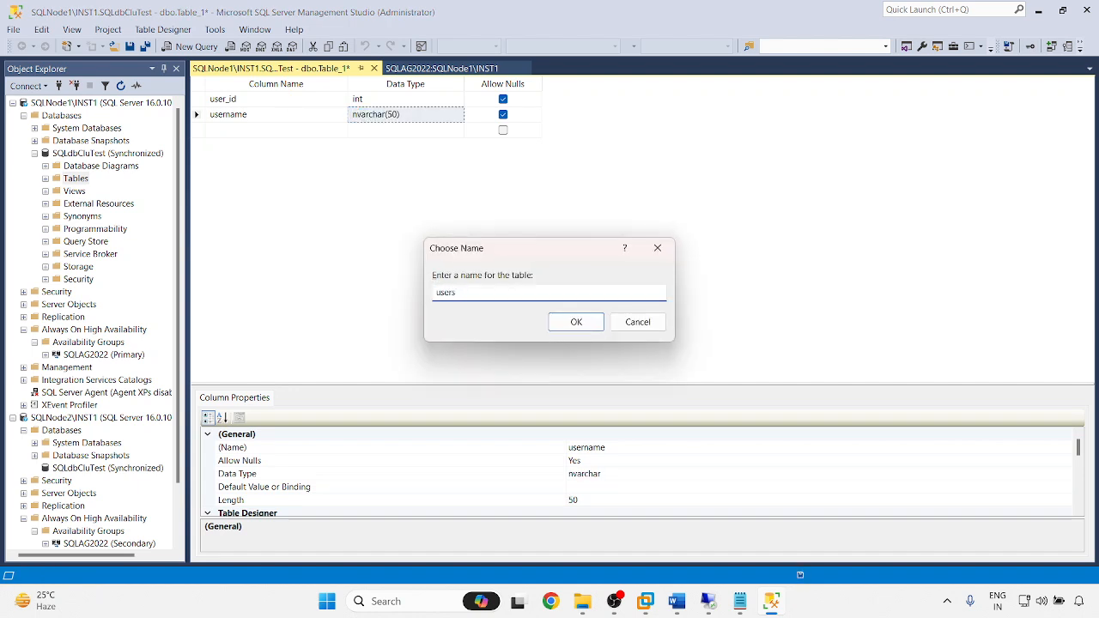
pyautogui.press('Return')
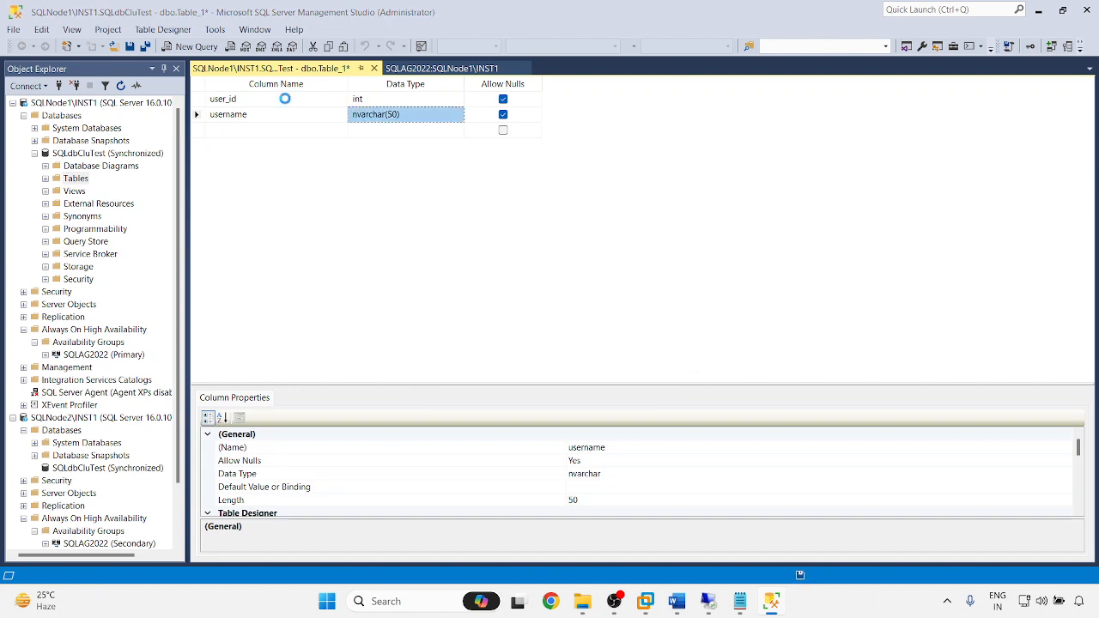
pyautogui.middleClick(286, 70)
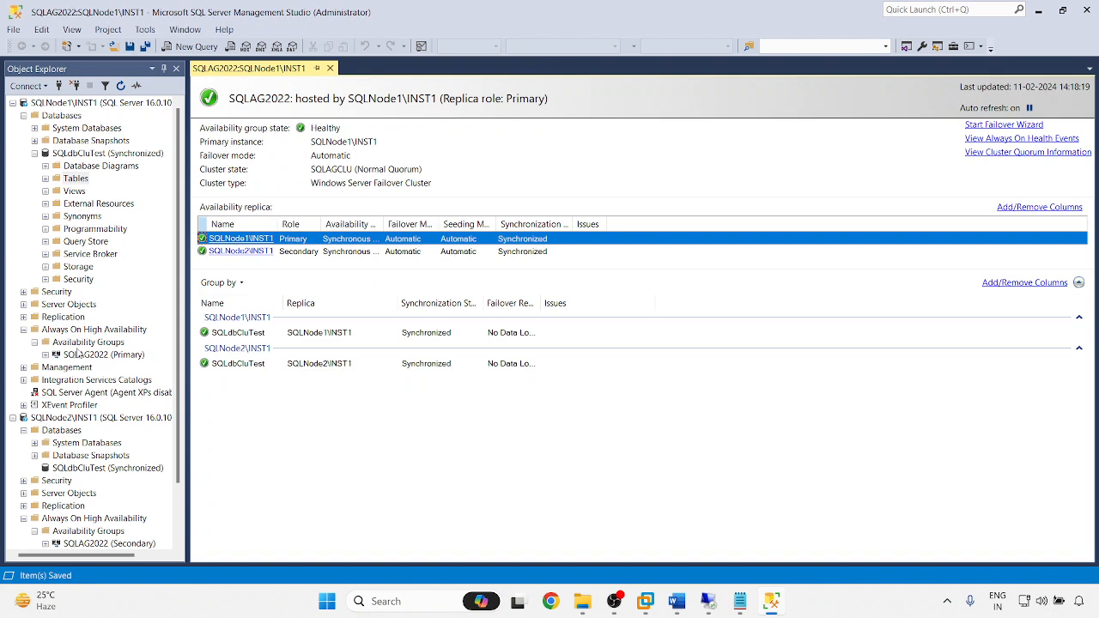
# - Expand Tables, open dbo.users in Edit Top 200 Rows, and bring up the Notepad notes
pyautogui.click(46, 178)
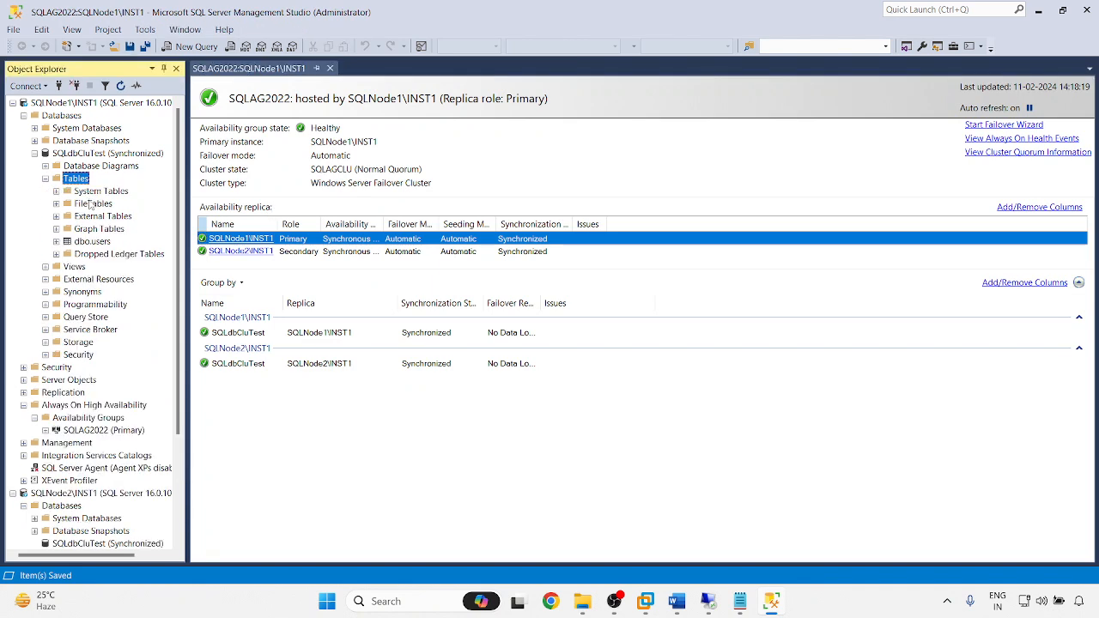
pyautogui.click(85, 243)
pyautogui.rightClick(84, 243)
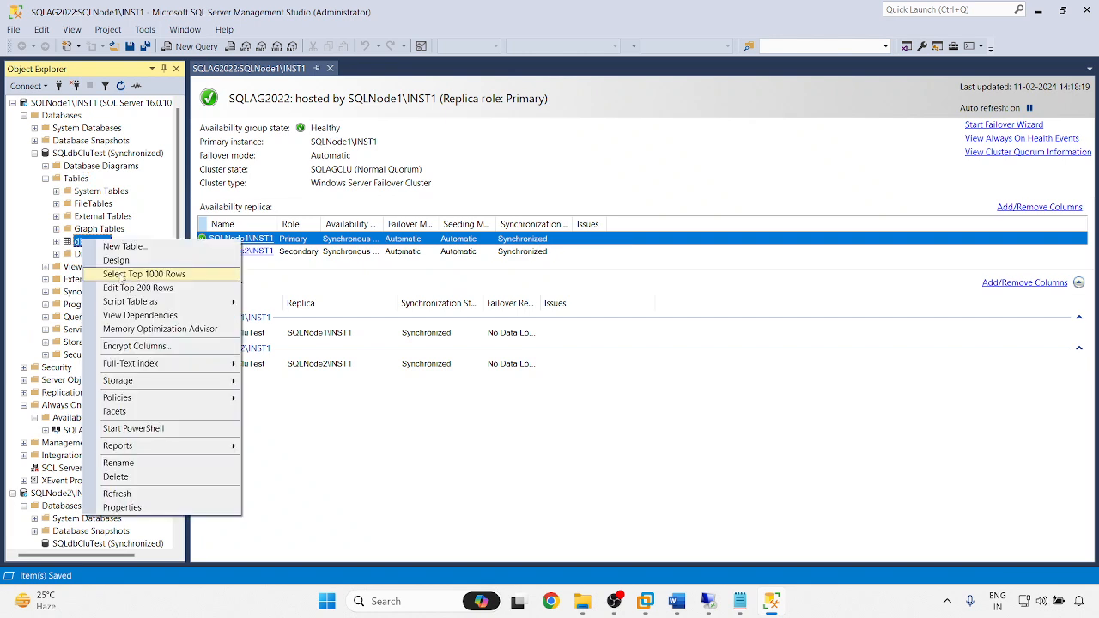
pyautogui.click(127, 288)
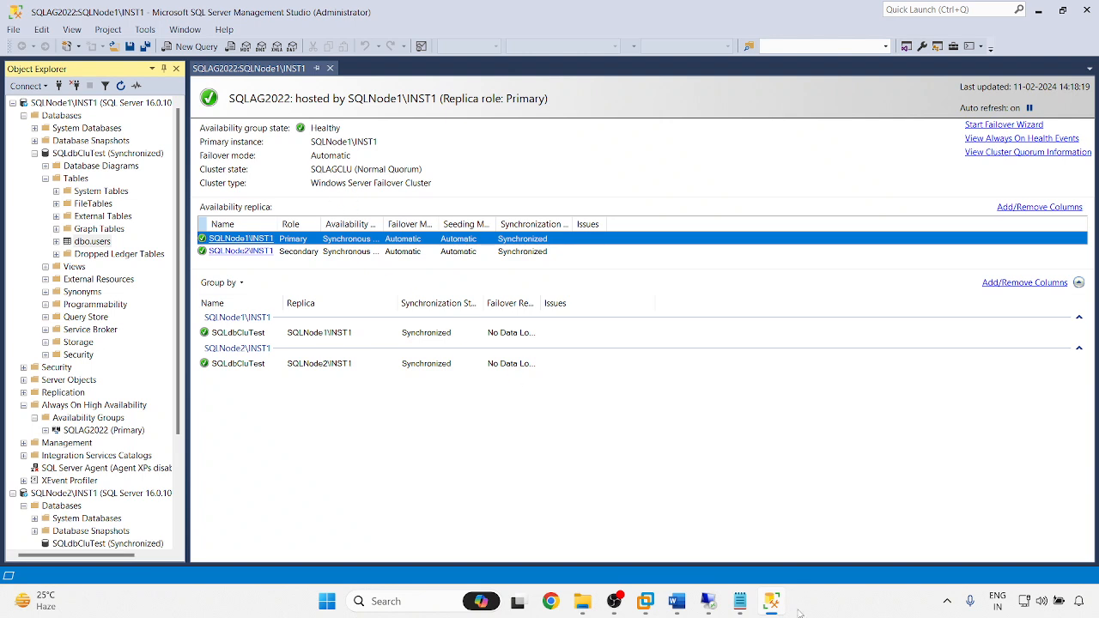
pyautogui.click(740, 601)
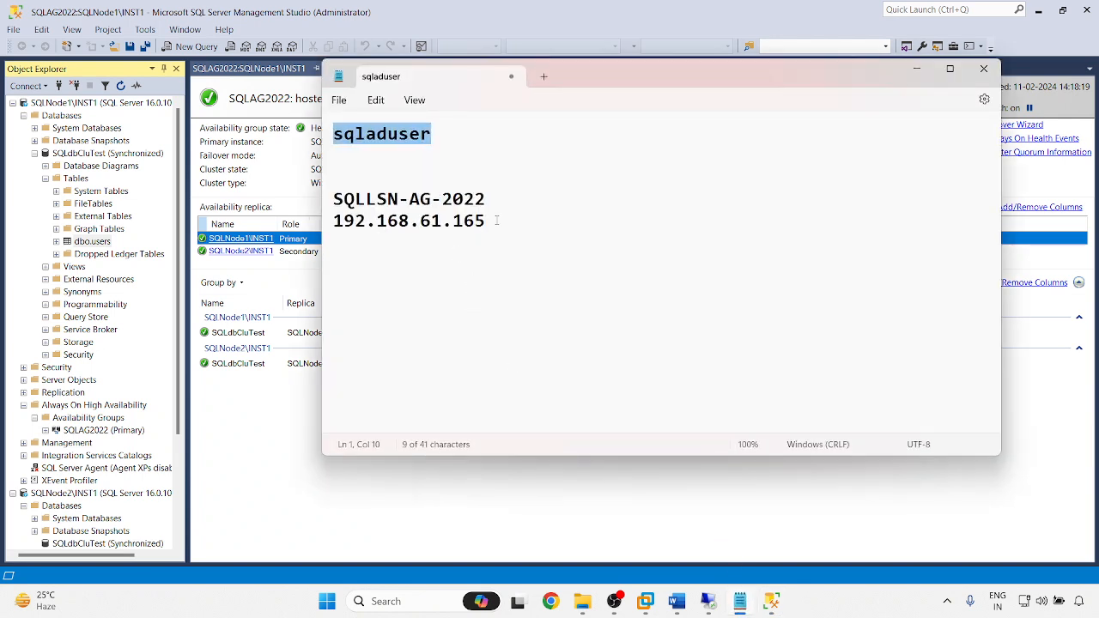
pyautogui.moveTo(496, 220); pyautogui.dragTo(335, 206)
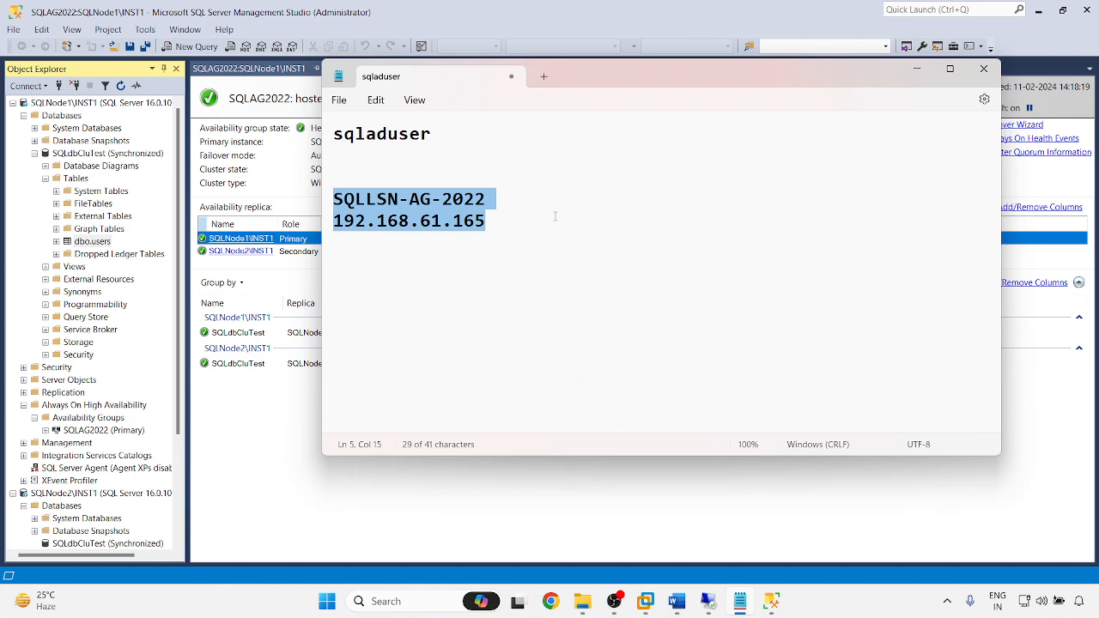
pyautogui.click(489, 220)
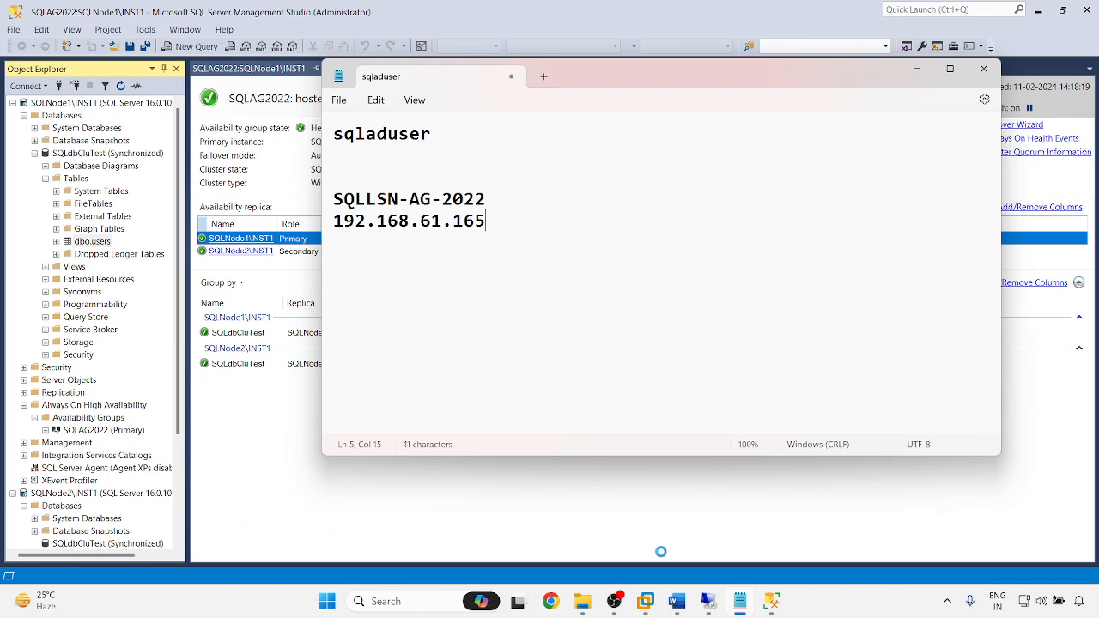
# - Enter a row with user_id 1 and a node1-labelled username, widen the column, close the grid
pyautogui.moveTo(707, 603)
pyautogui.click(457, 26)
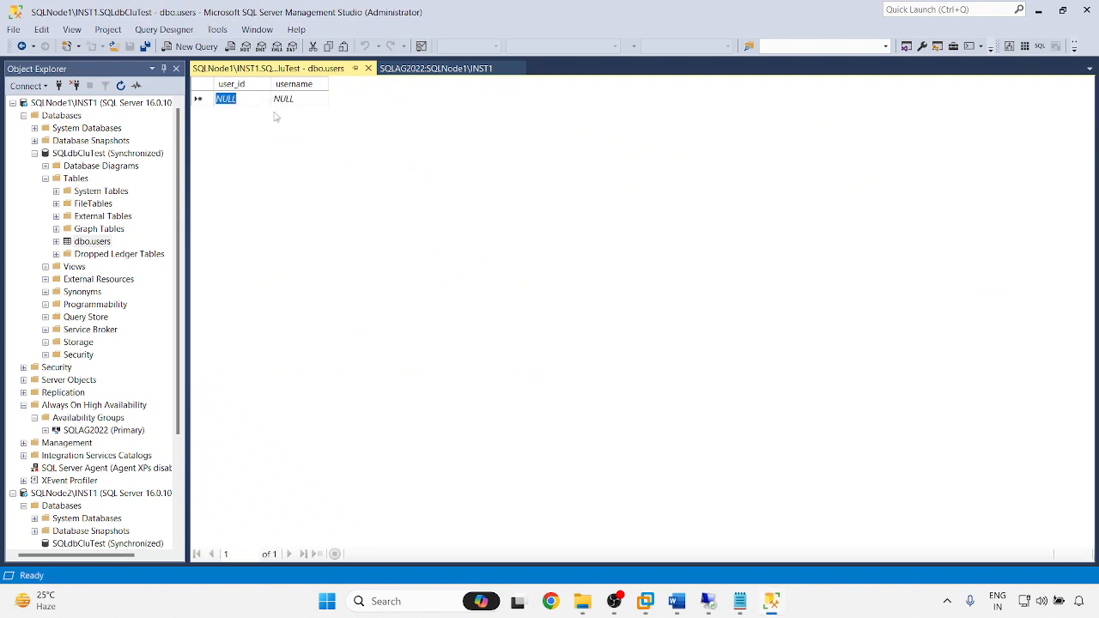
pyautogui.write('1')
pyautogui.press('Tab')
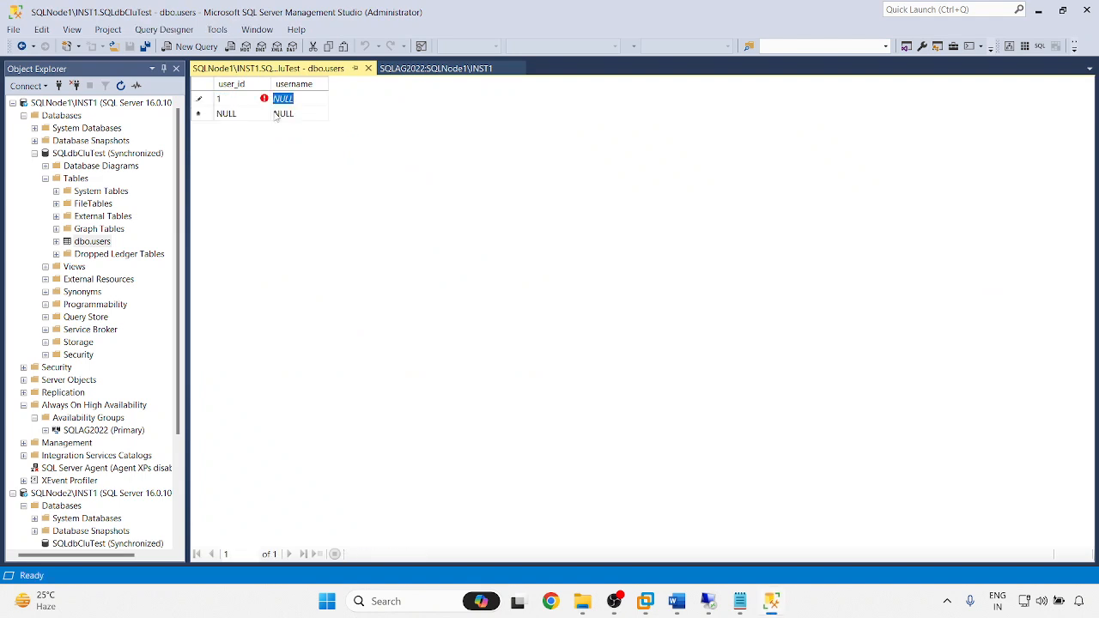
pyautogui.write('chirag in node')
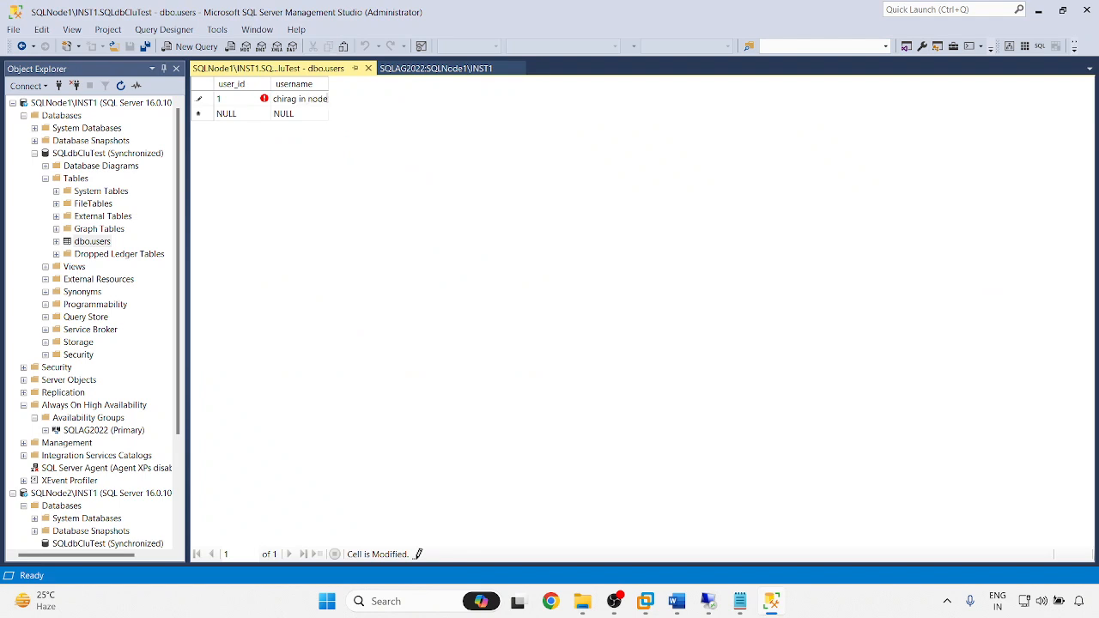
pyautogui.write('1')
pyautogui.press('Return')
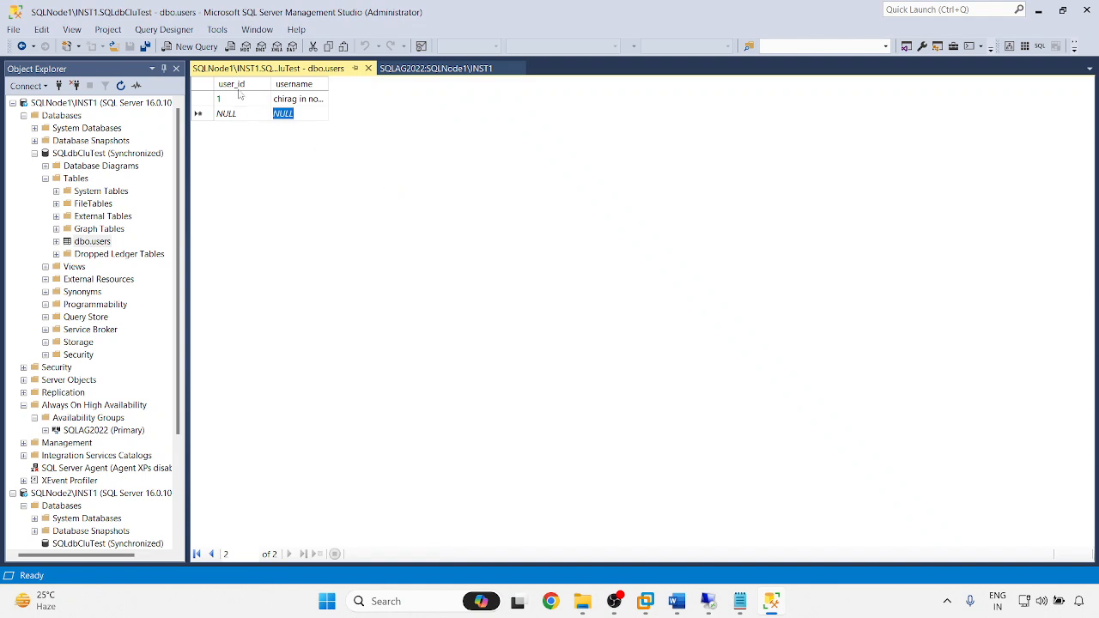
pyautogui.moveTo(326, 85); pyautogui.dragTo(415, 84)
pyautogui.middleClick(307, 69)
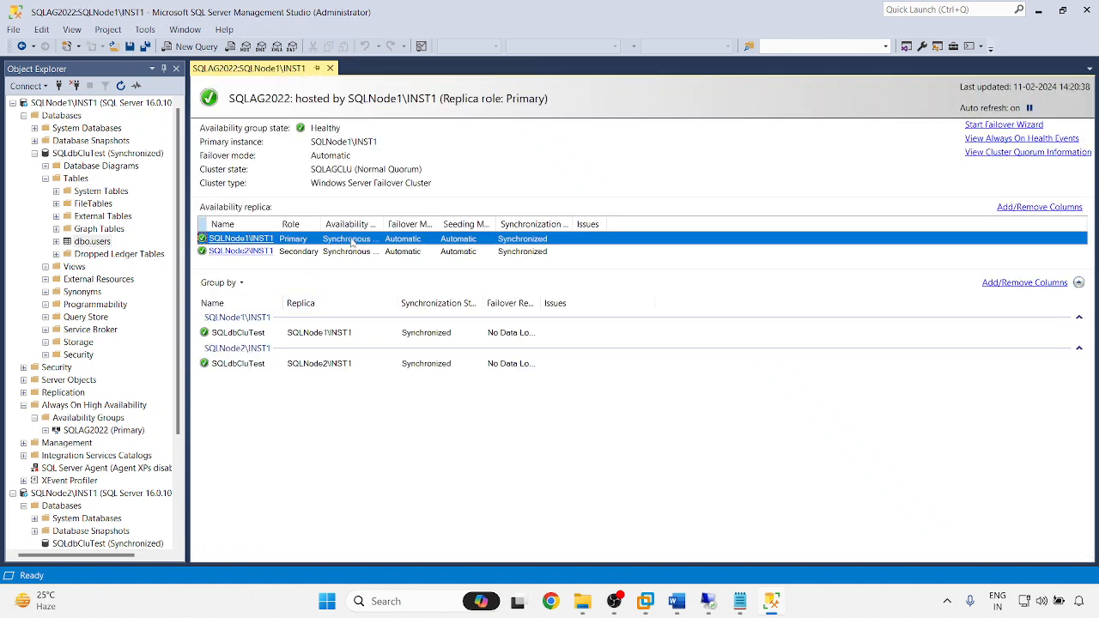
# - Query the top 1000 rows of dbo.users, then launch the SQLAG2022 failover wizard
pyautogui.rightClick(80, 243)
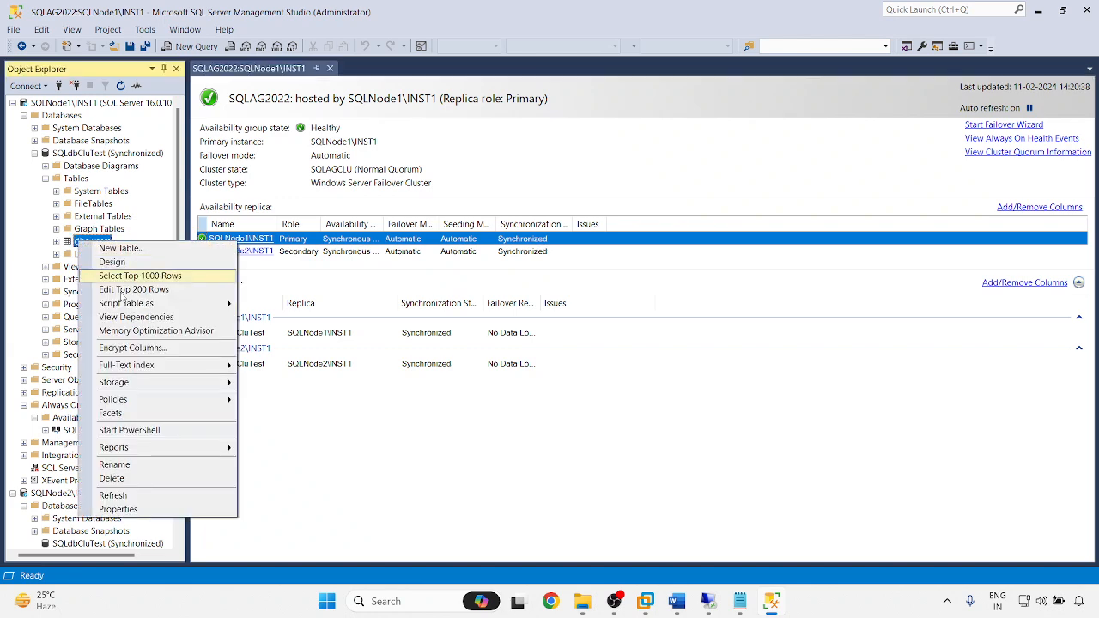
pyautogui.click(128, 276)
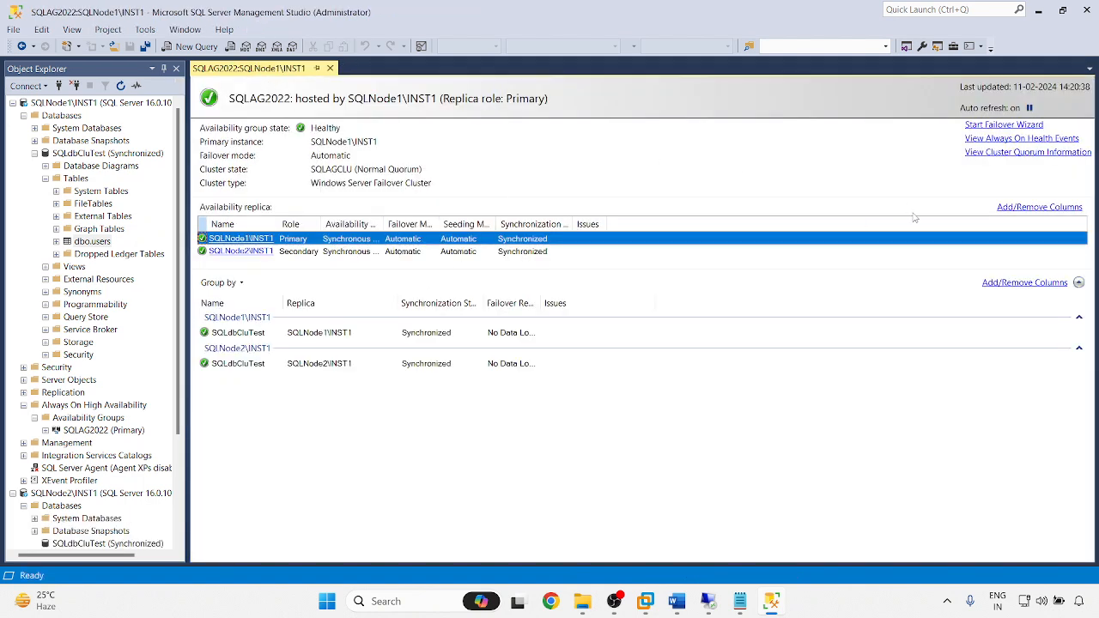
pyautogui.click(996, 125)
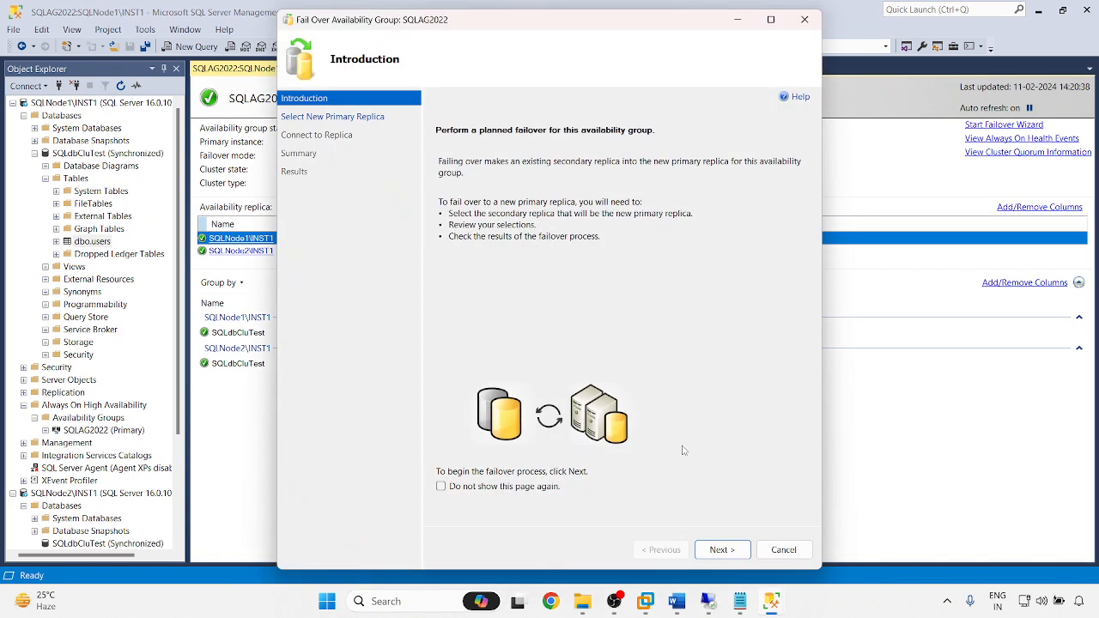
# - Pick SQLNode2\INST1 as the new primary and connect to it with SQL Server Authentication
pyautogui.click(721, 549)
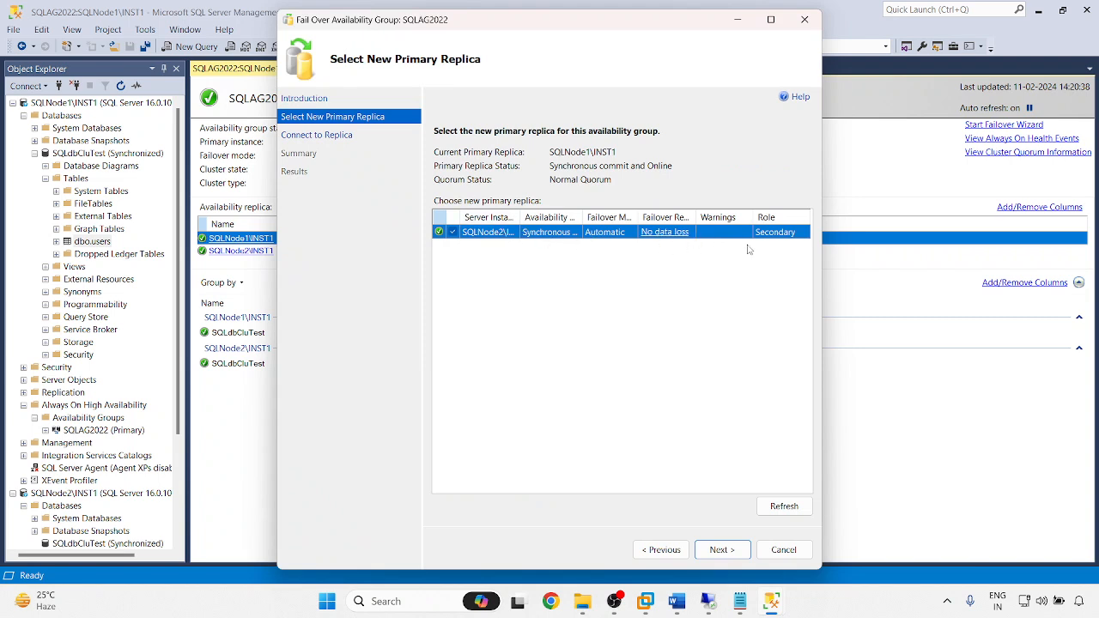
pyautogui.click(720, 549)
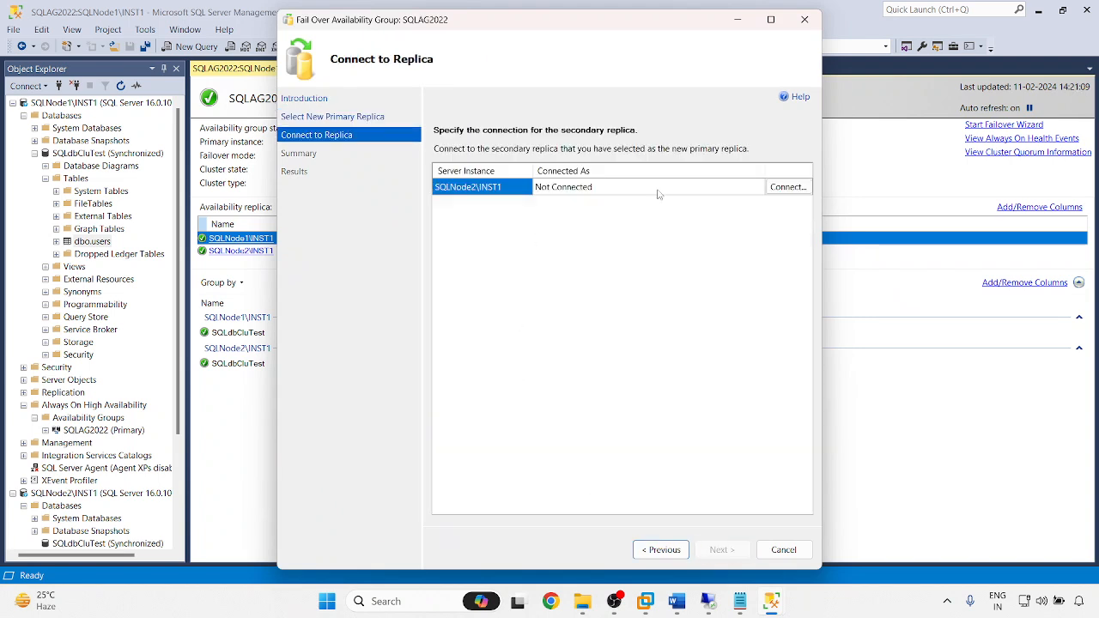
pyautogui.click(786, 186)
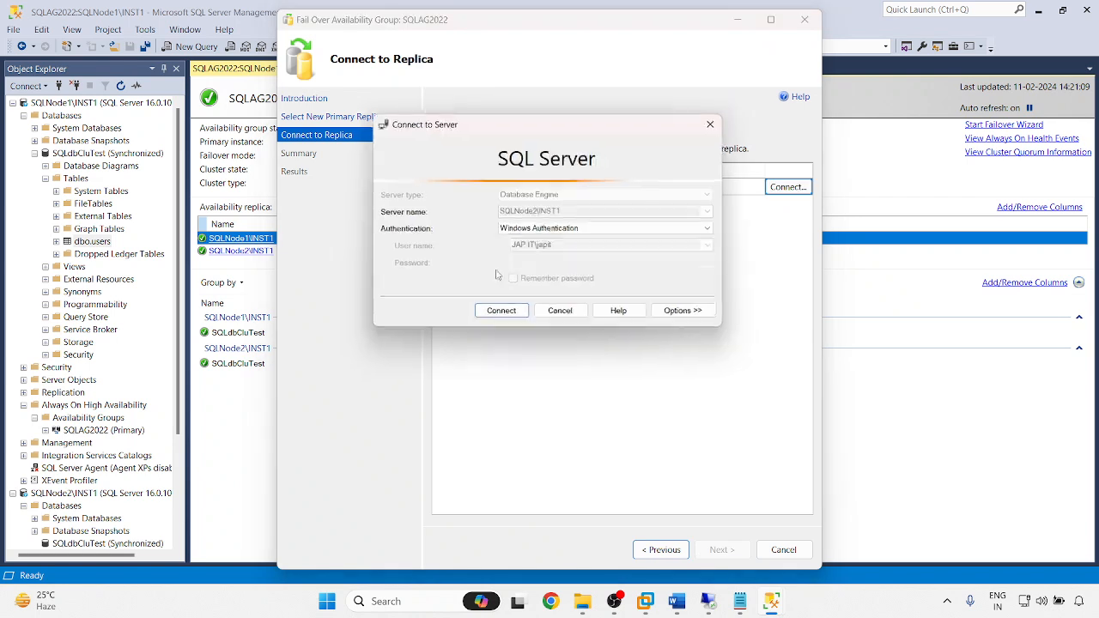
pyautogui.click(564, 230)
pyautogui.click(530, 247)
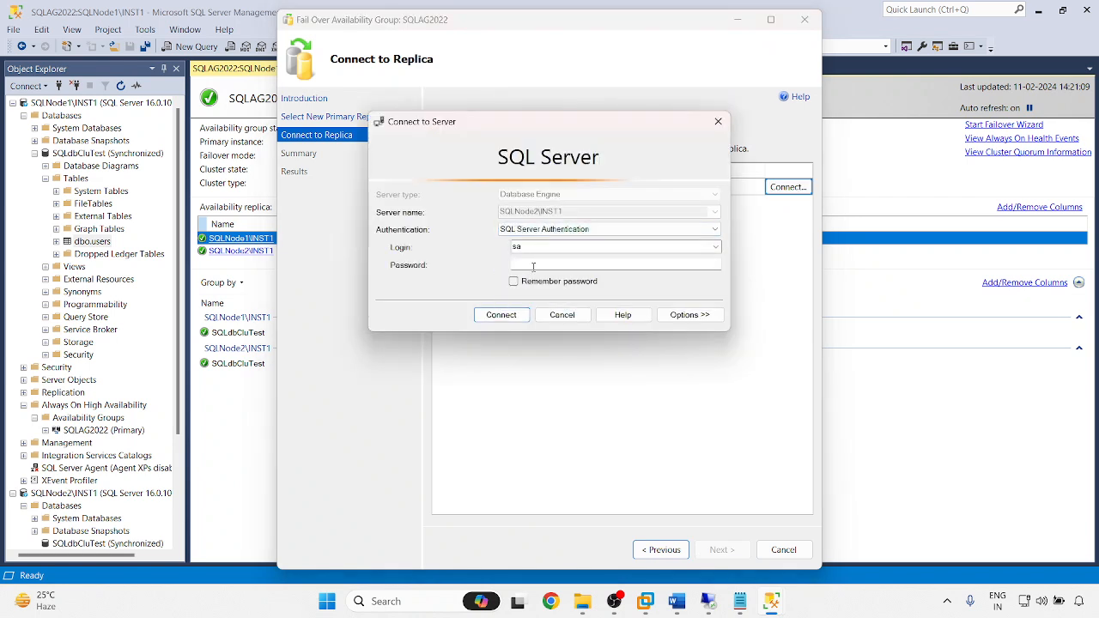
pyautogui.click(533, 266)
pyautogui.click(501, 314)
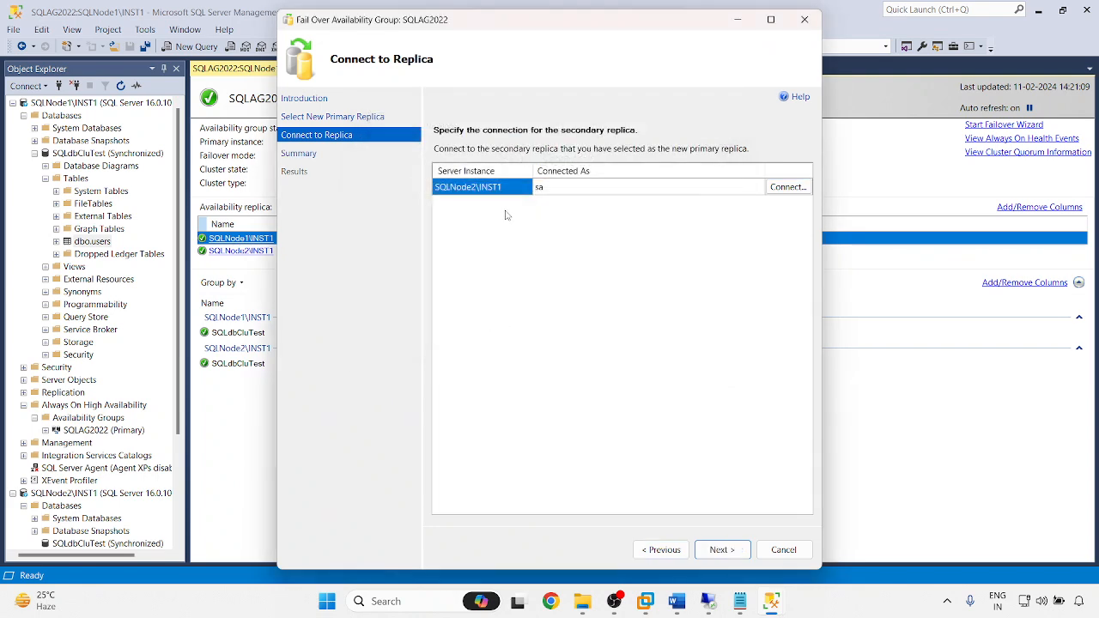
# - Run the failover to SQLNode2\INST1, review the task details, and close the wizard
pyautogui.click(728, 554)
pyautogui.click(739, 556)
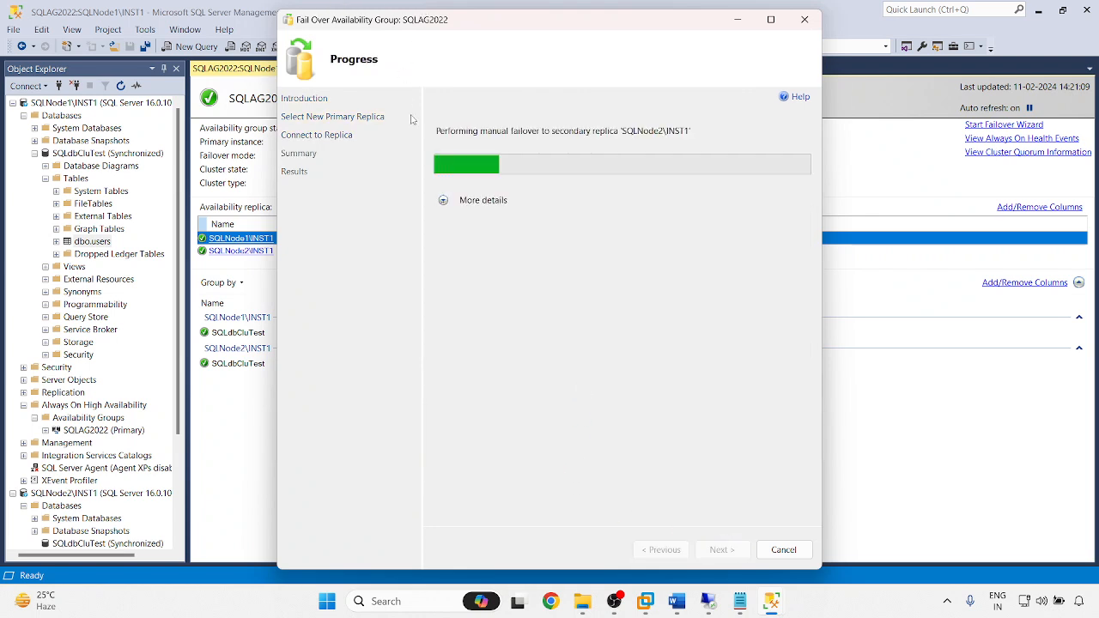
pyautogui.click(443, 200)
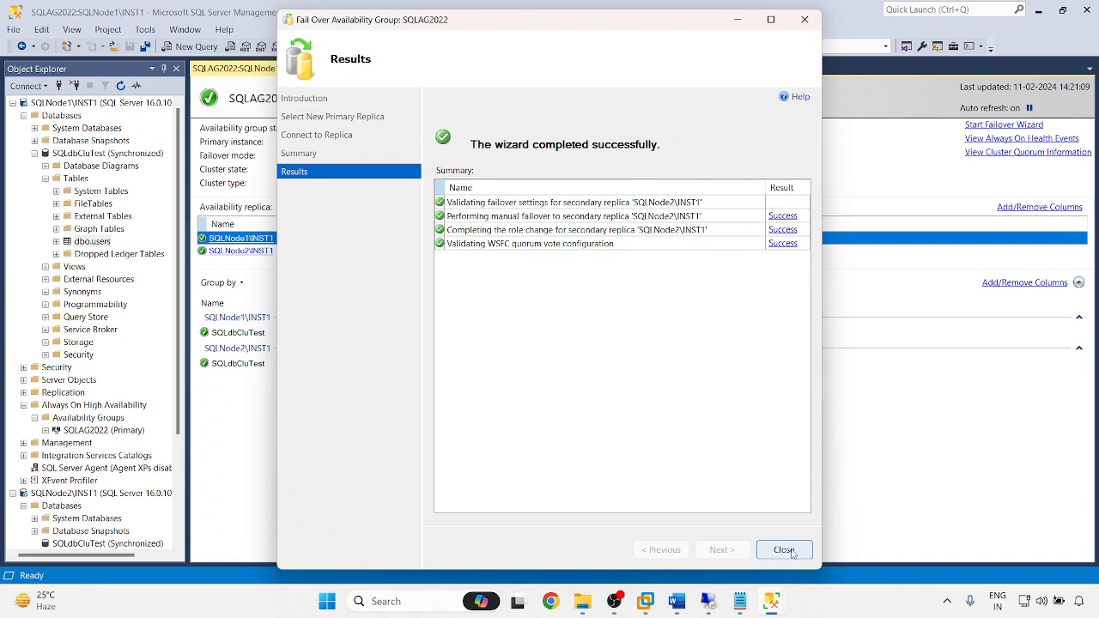
pyautogui.click(783, 550)
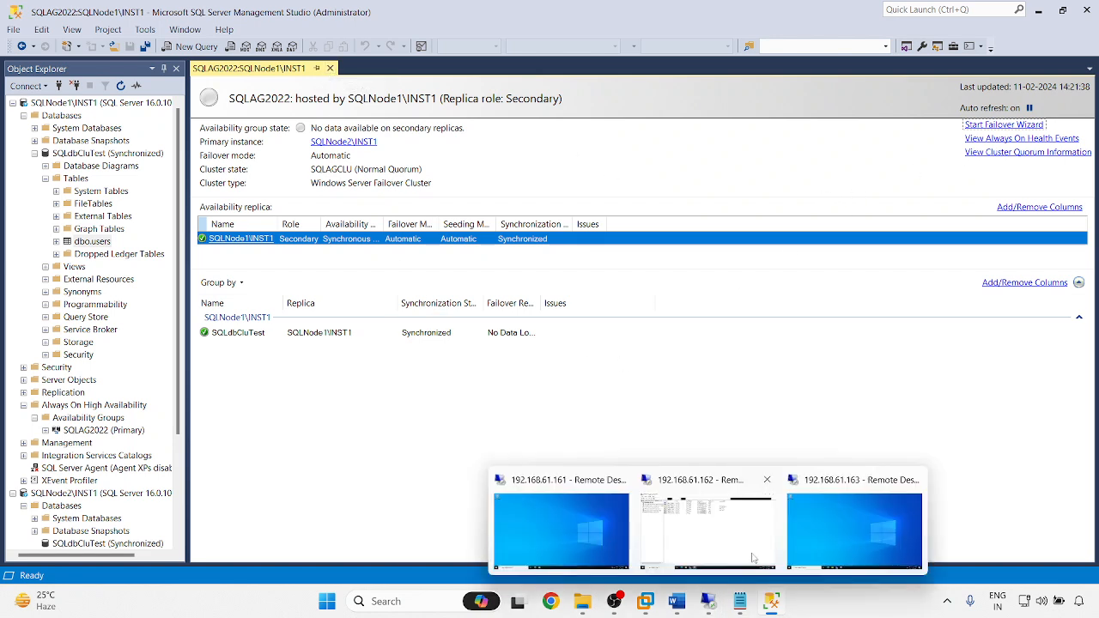
# - Dismiss the database grouping menu and collapse SQLdbCluTest under SQLNode1 on the SQLAG2022 dashboard
pyautogui.rightClick(699, 360)
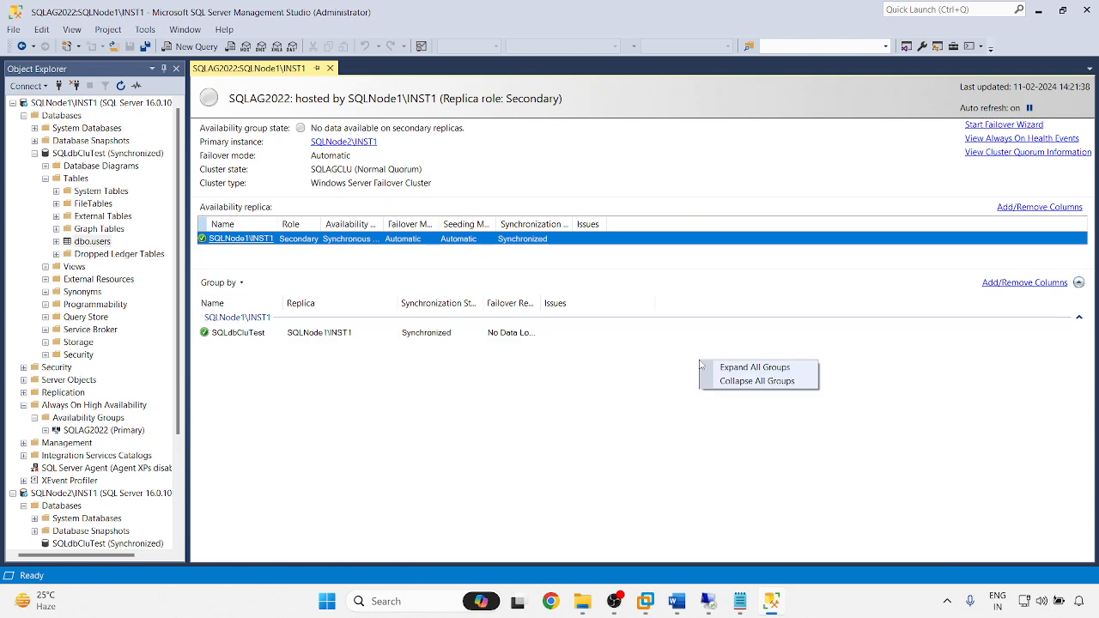
pyautogui.click(545, 426)
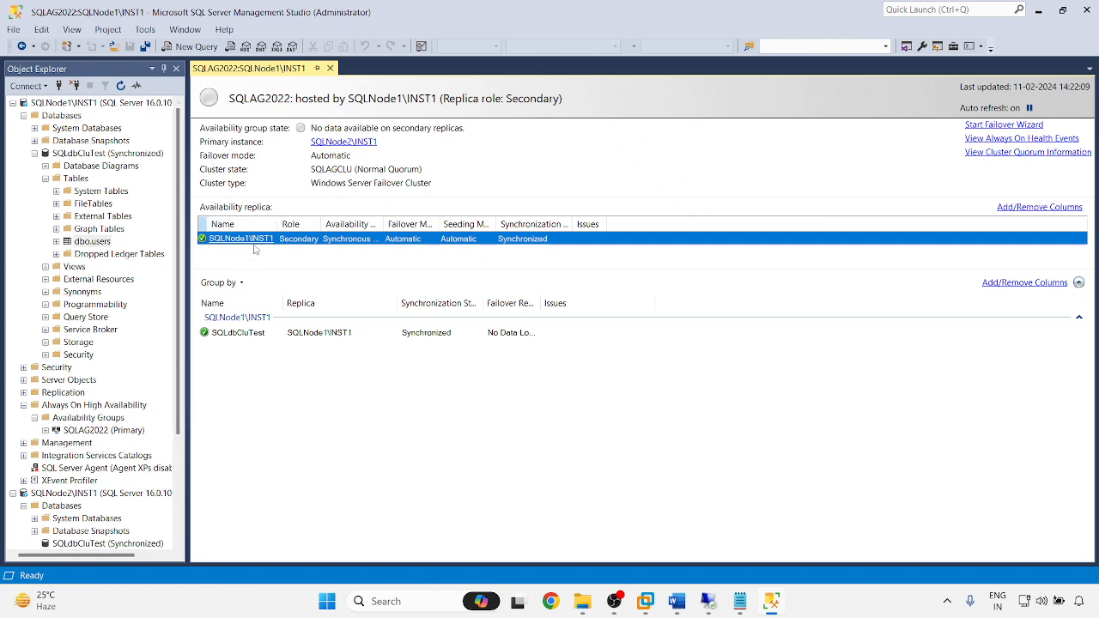
pyautogui.click(34, 153)
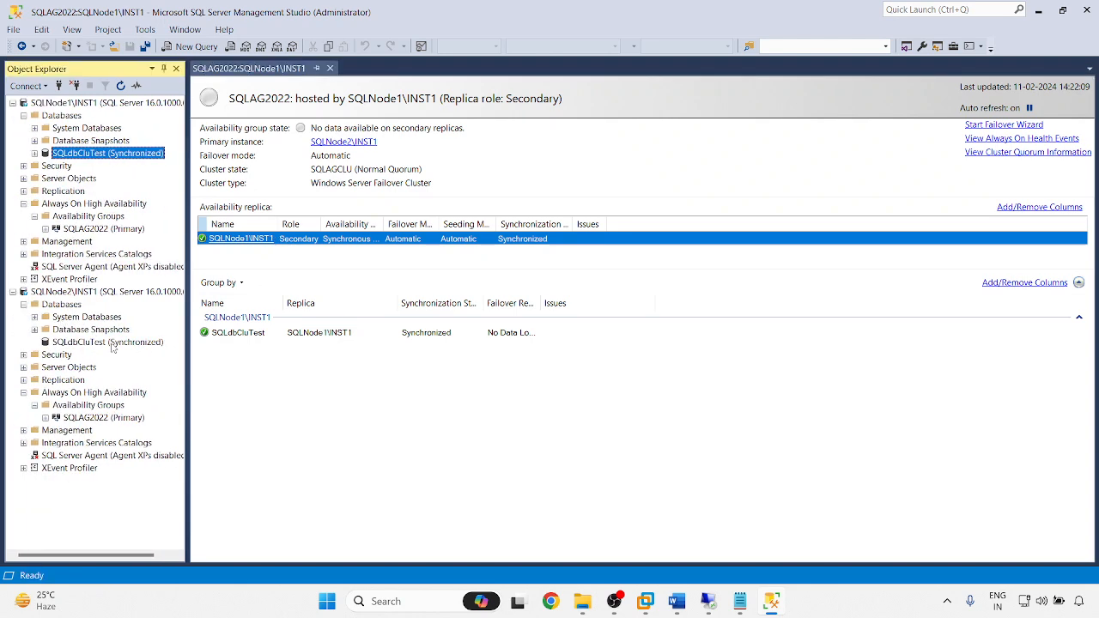
# - Open the SQLAG2022 dashboard from SQLNode2 and widen the Role column to show Primary and Secondary
pyautogui.rightClick(95, 417)
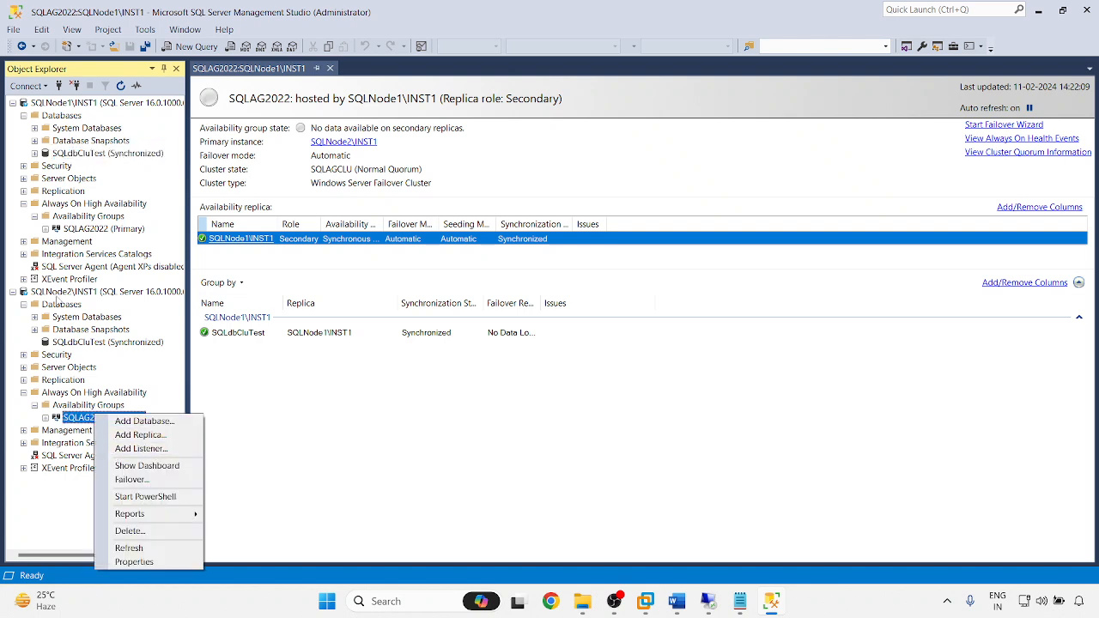
pyautogui.click(152, 469)
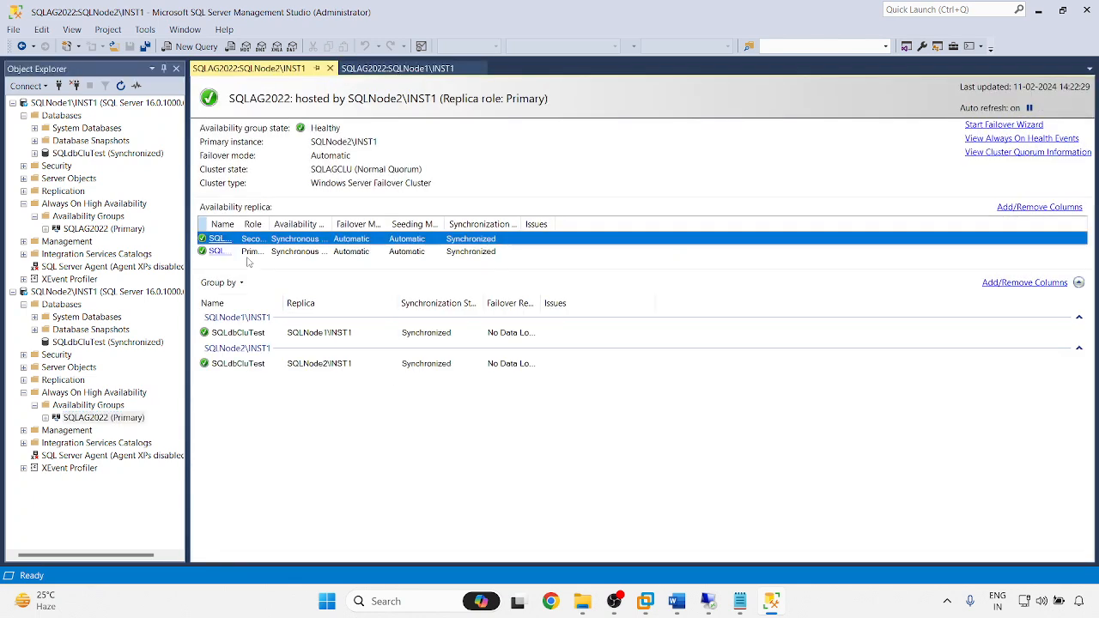
pyautogui.moveTo(240, 224); pyautogui.dragTo(277, 224)
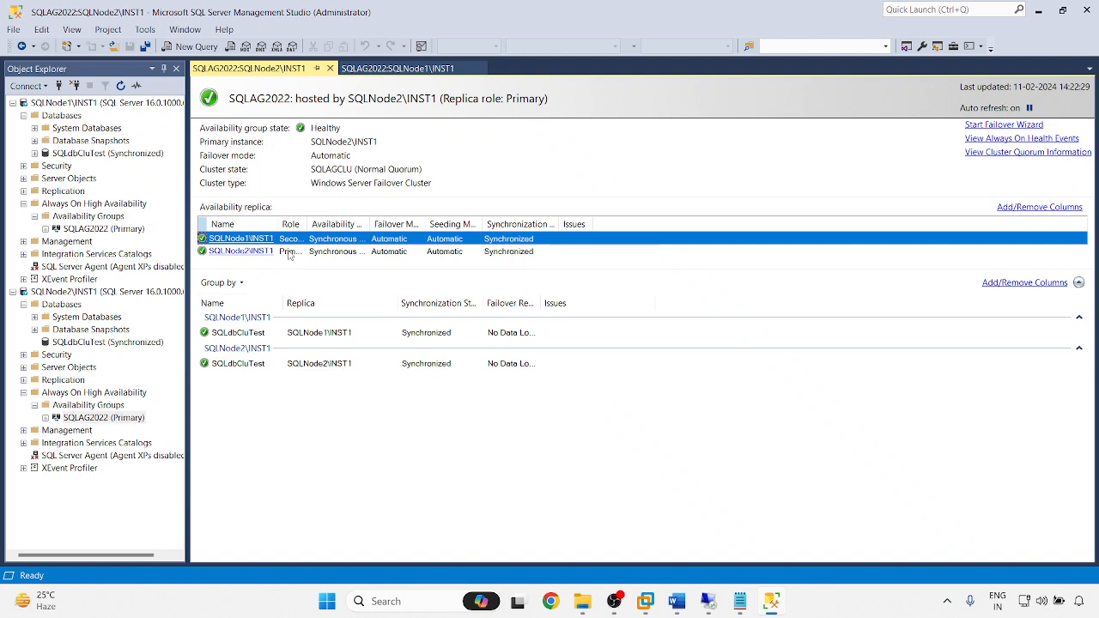
pyautogui.doubleClick(308, 222)
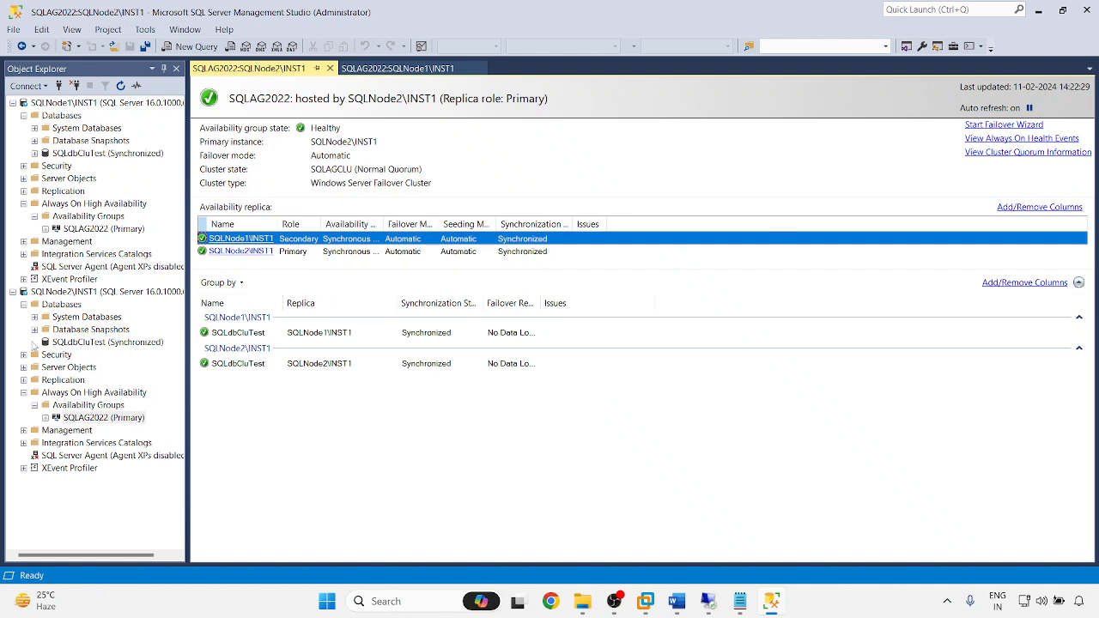
# - Refresh SQLdbCluTest on SQLNode2 and check the top 1000 rows of dbo.users
pyautogui.click(71, 344)
pyautogui.rightClick(70, 342)
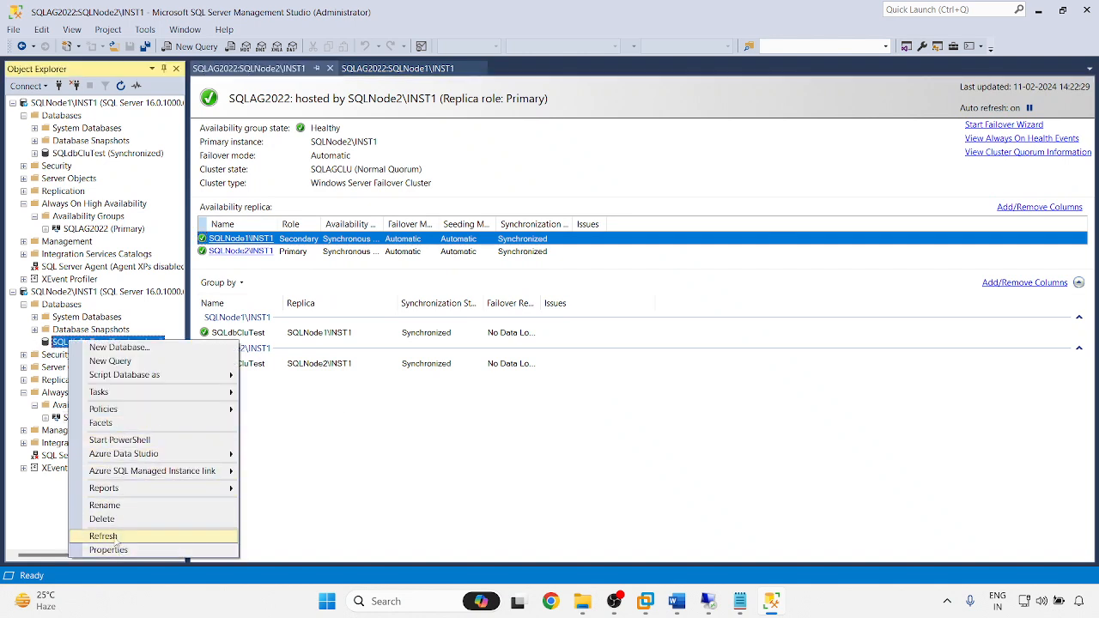
pyautogui.click(116, 536)
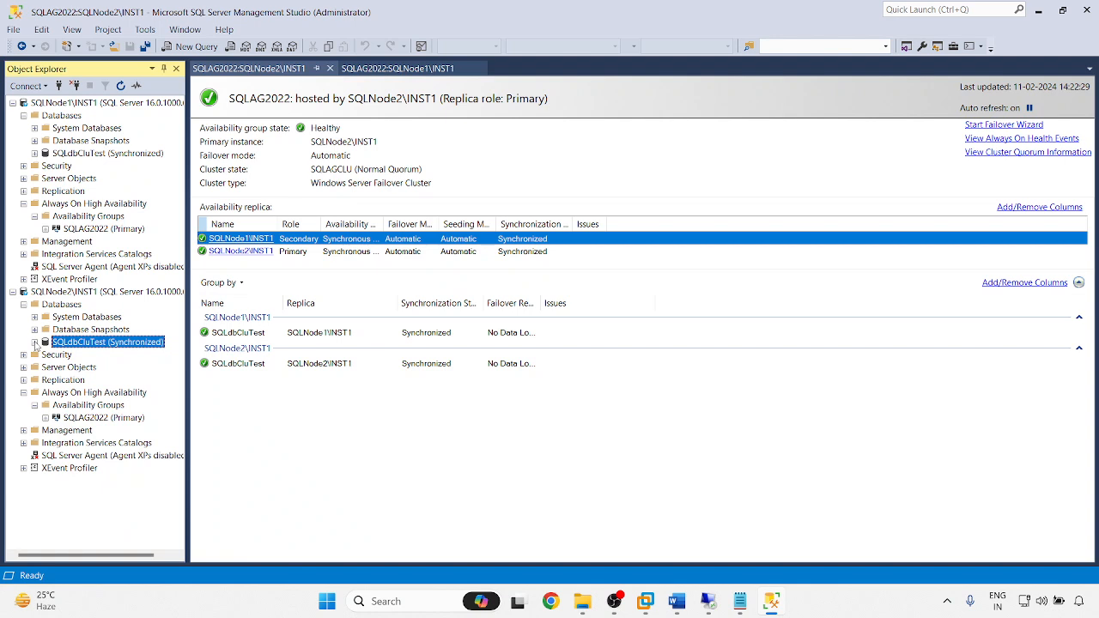
pyautogui.click(35, 342)
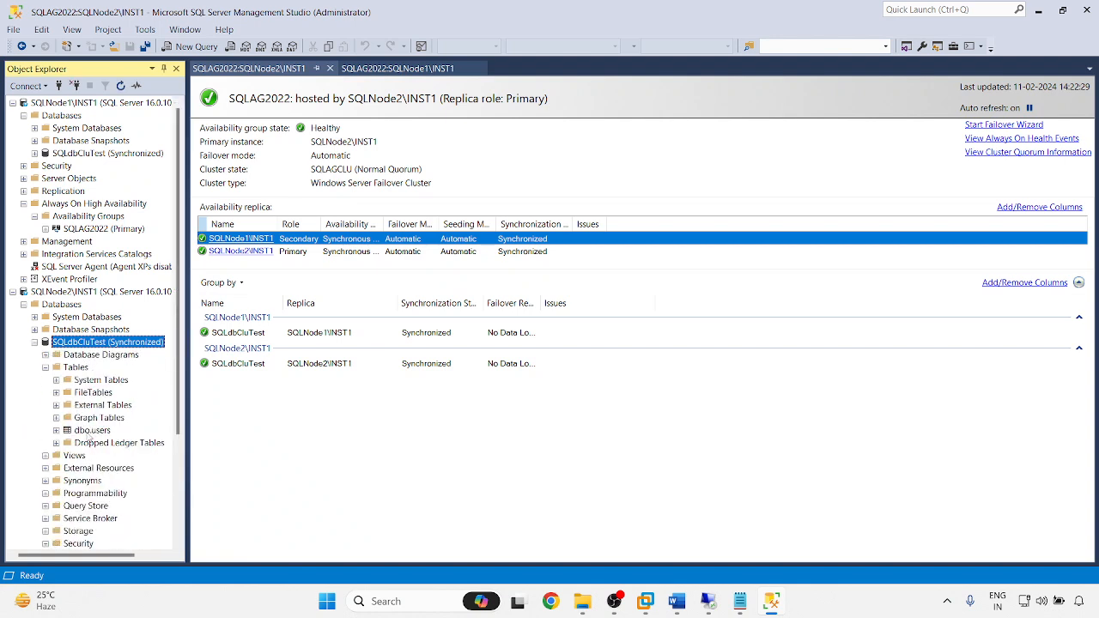
pyautogui.rightClick(90, 433)
pyautogui.click(91, 339)
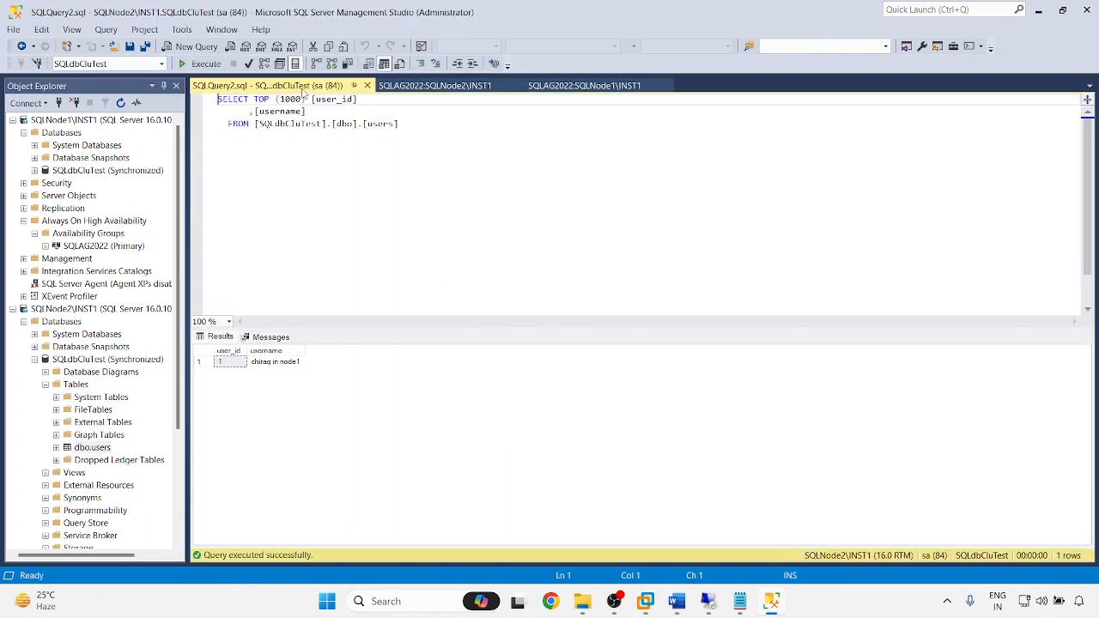
pyautogui.middleClick(301, 88)
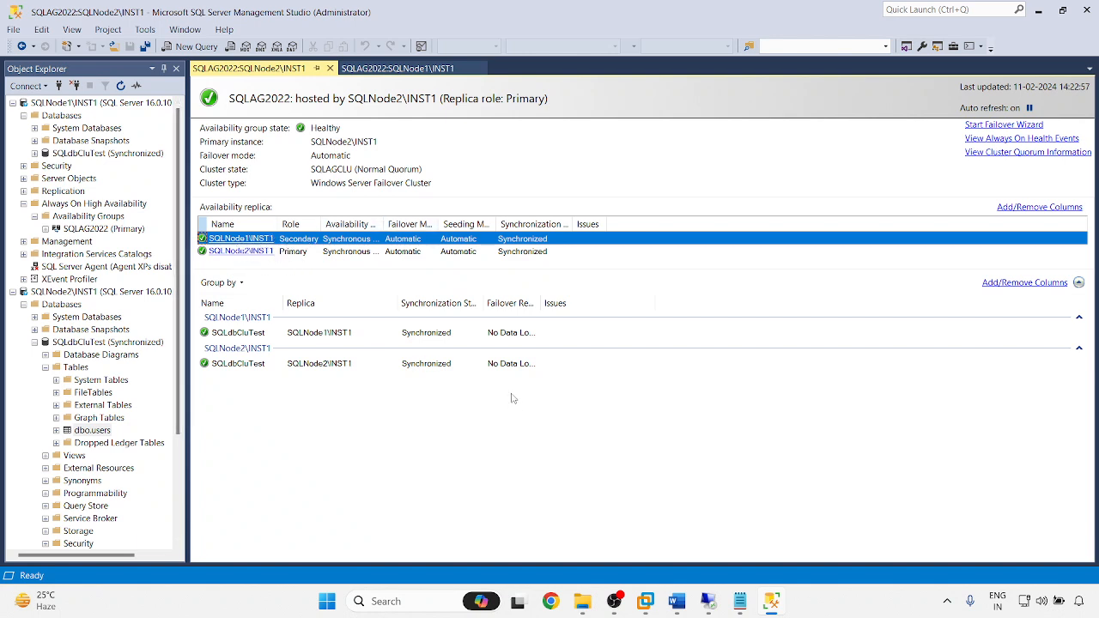
# - Widen Availability Mode to show Synchronous commit, then switch to the 192.168.61.163 session
pyautogui.click(515, 333)
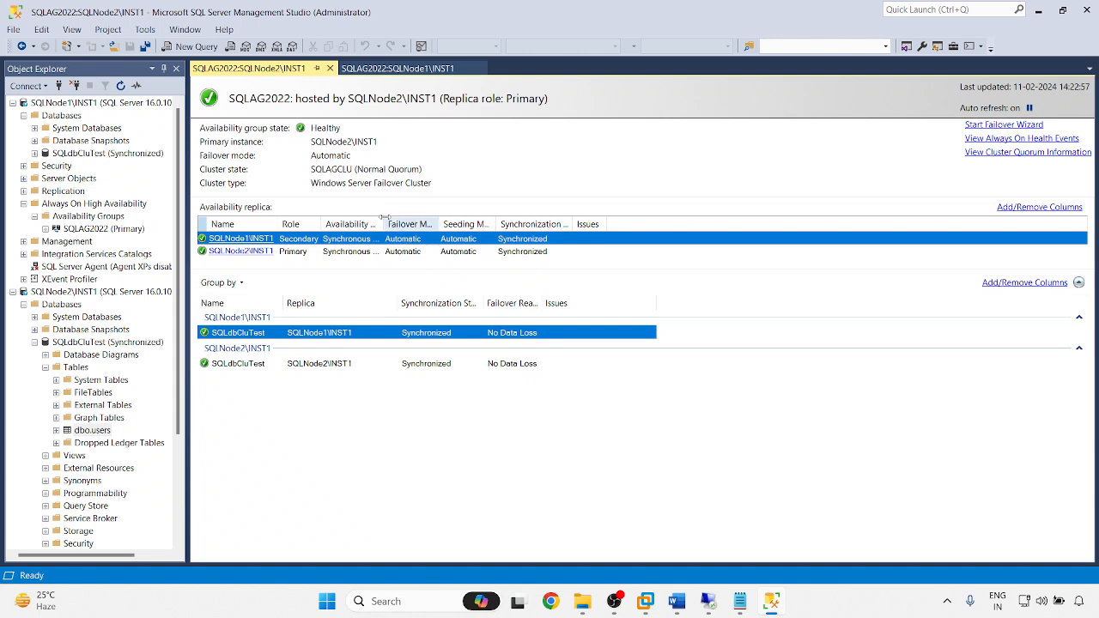
pyautogui.moveTo(384, 217); pyautogui.dragTo(411, 218)
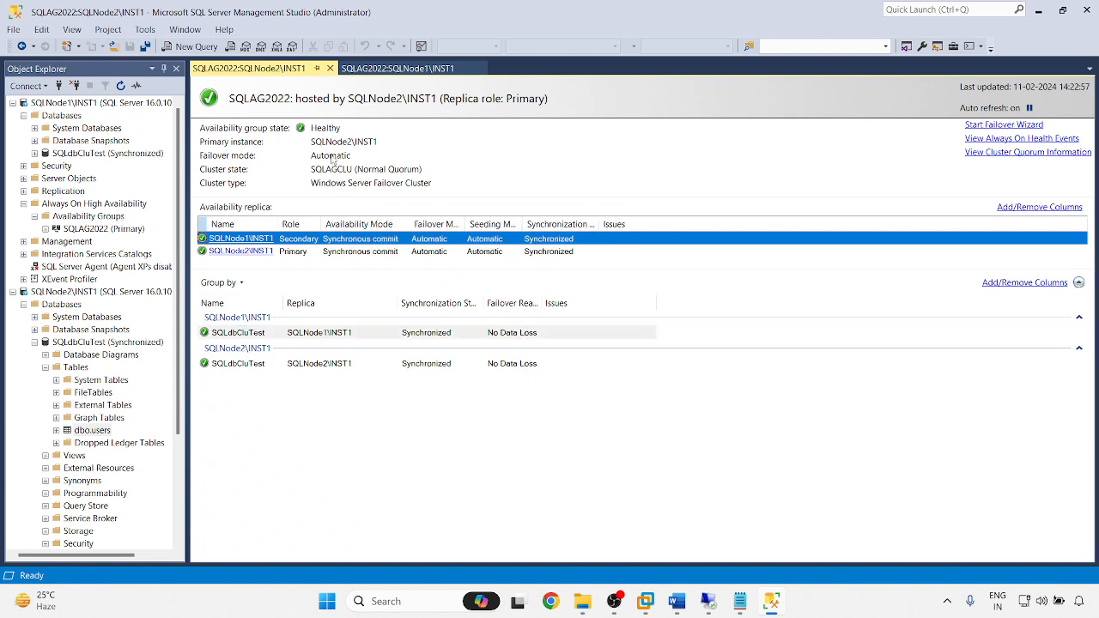
pyautogui.moveTo(706, 606)
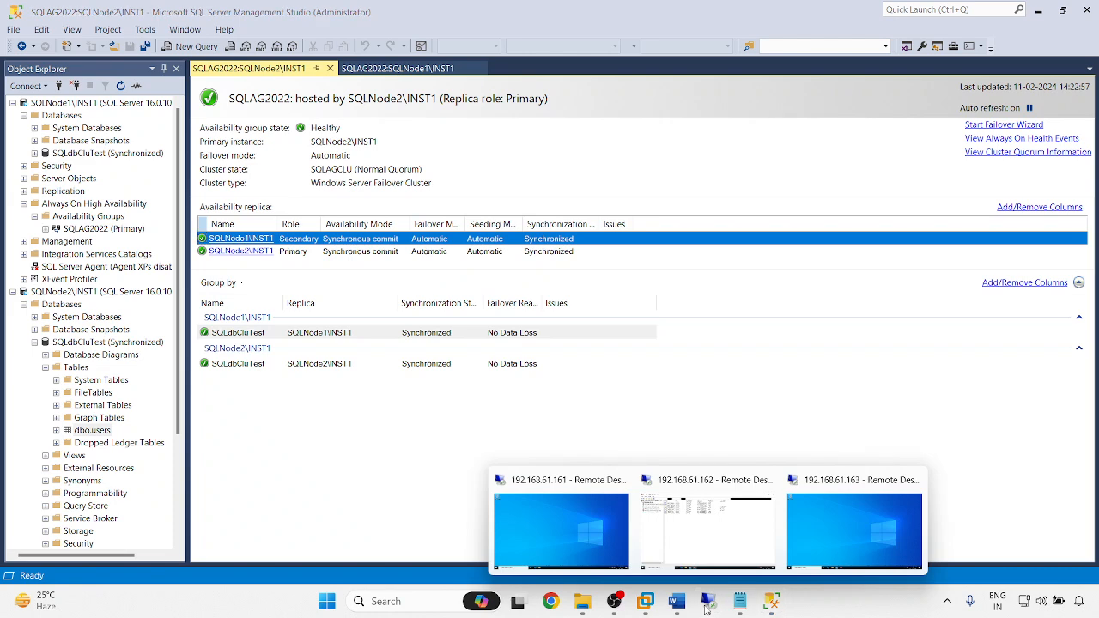
pyautogui.click(820, 528)
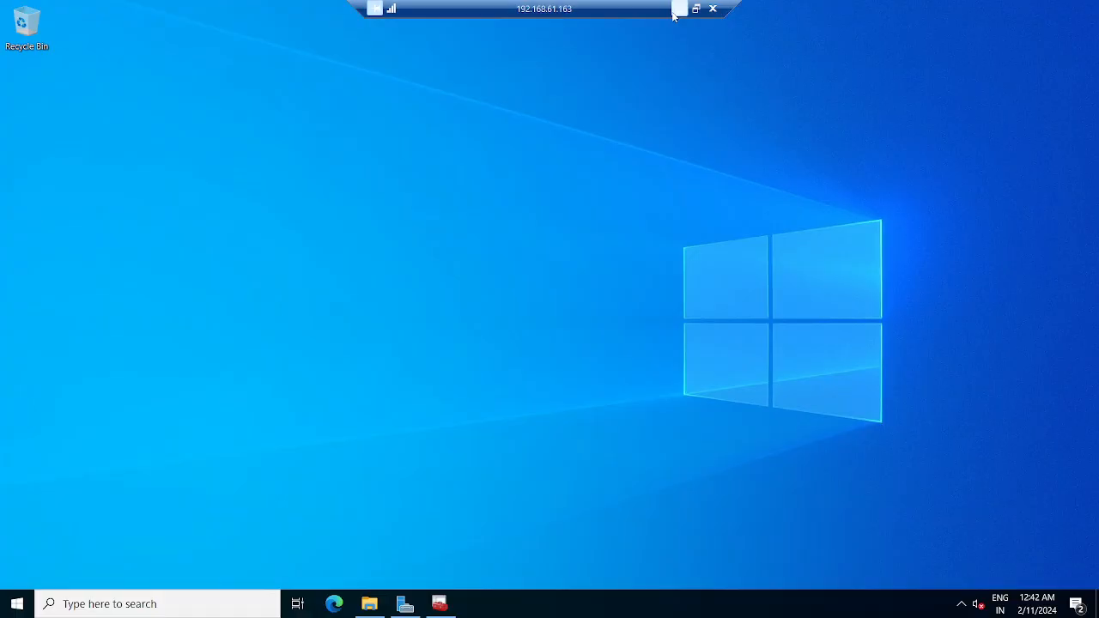
# - Stop SQL Server (INST1) and its dependents on 192.168.61.162, then return to local SSMS
pyautogui.click(676, 13)
pyautogui.moveTo(710, 605)
pyautogui.click(712, 522)
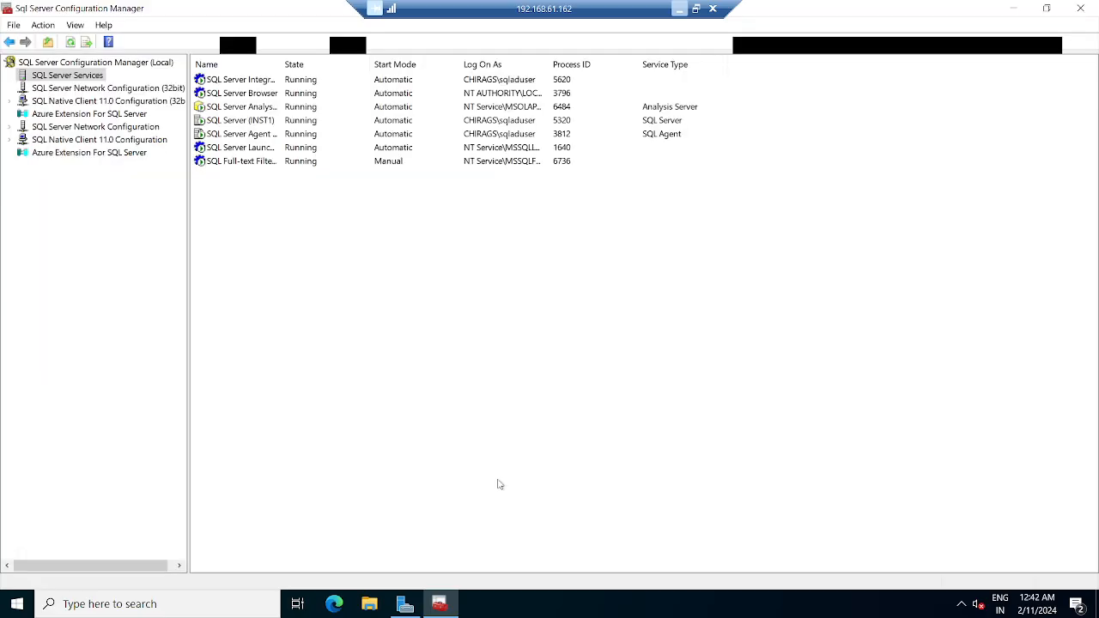
pyautogui.rightClick(240, 122)
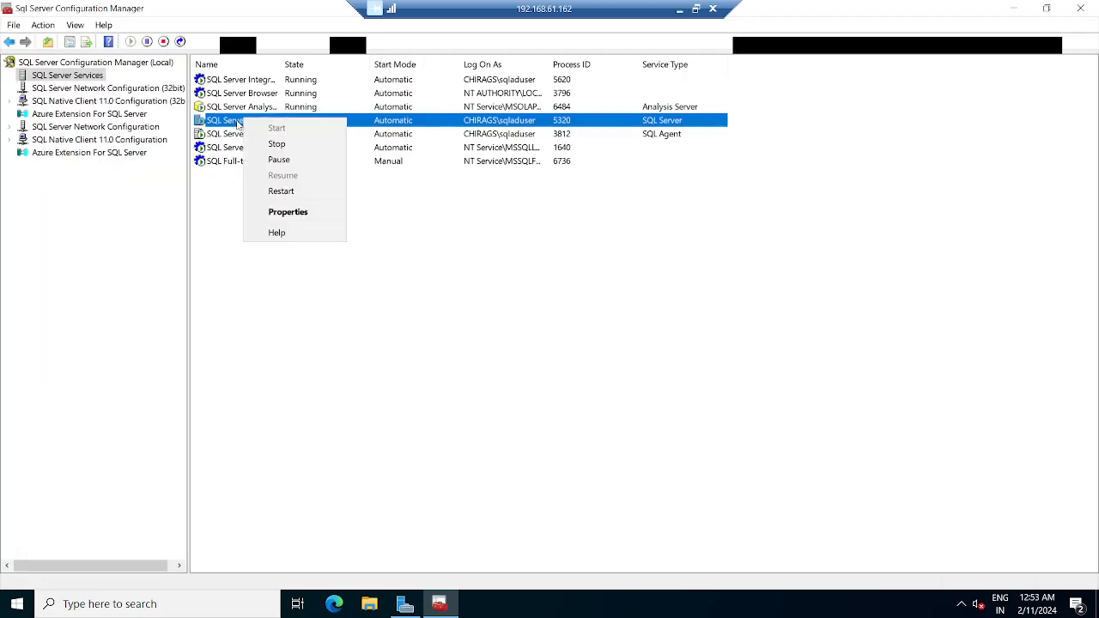
pyautogui.click(280, 148)
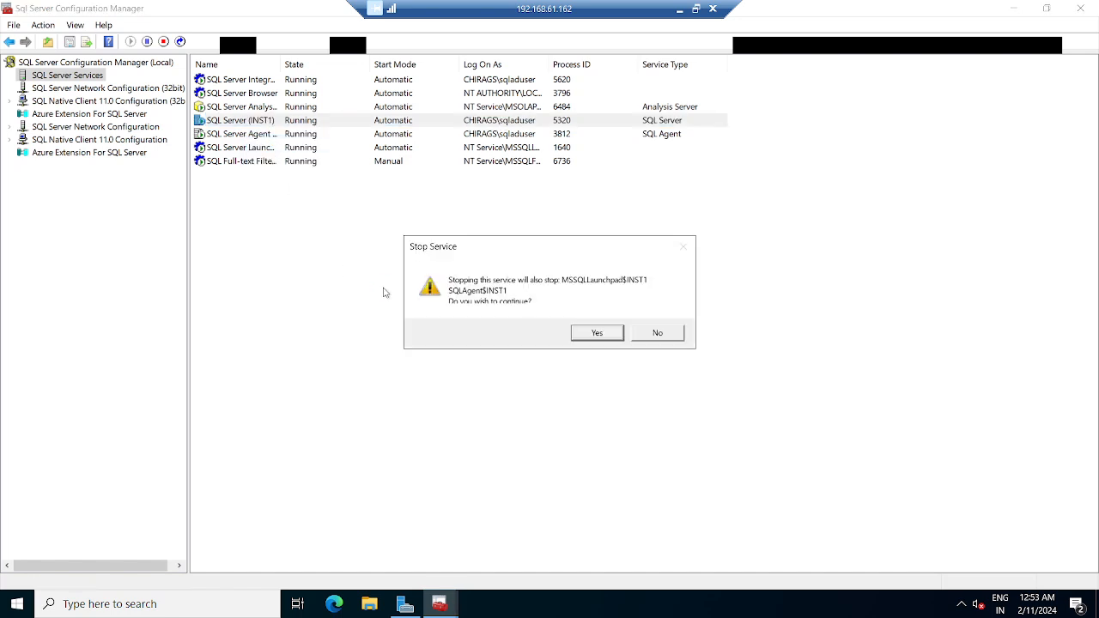
pyautogui.click(594, 334)
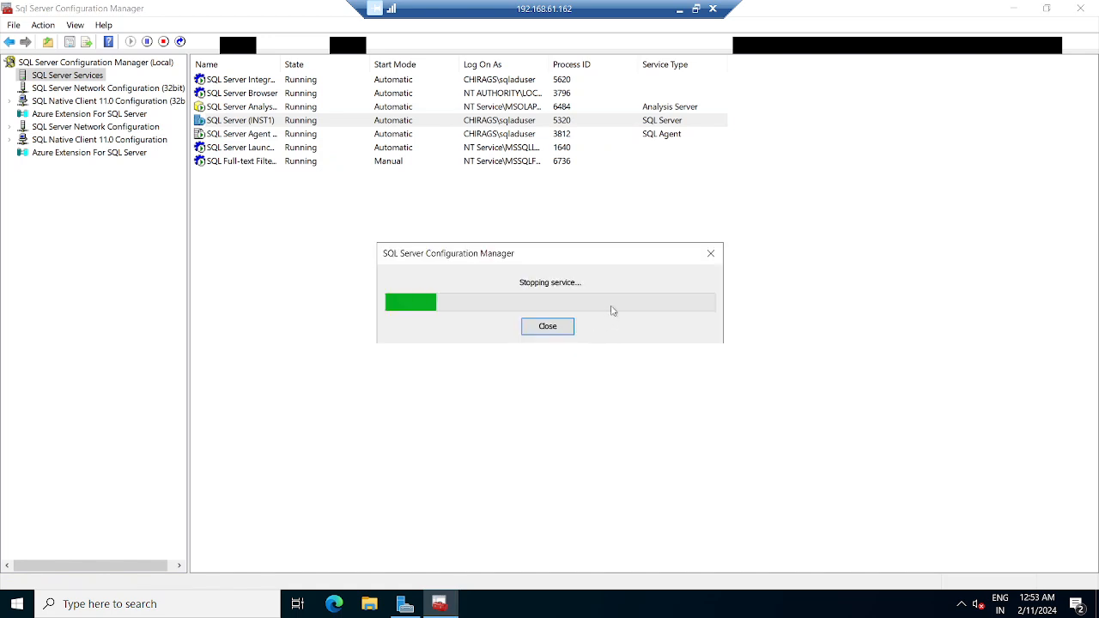
pyautogui.click(679, 8)
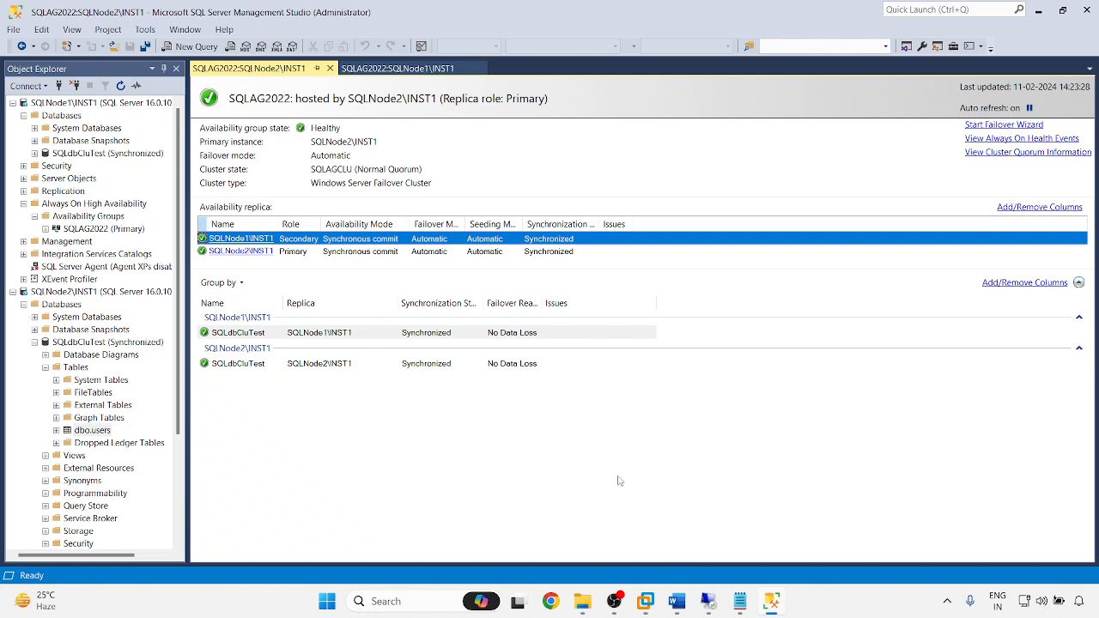
# - Check the 192.168.61.162 session, then close the Policy Evaluation Result dialog in SSMS
pyautogui.moveTo(708, 601)
pyautogui.click(736, 544)
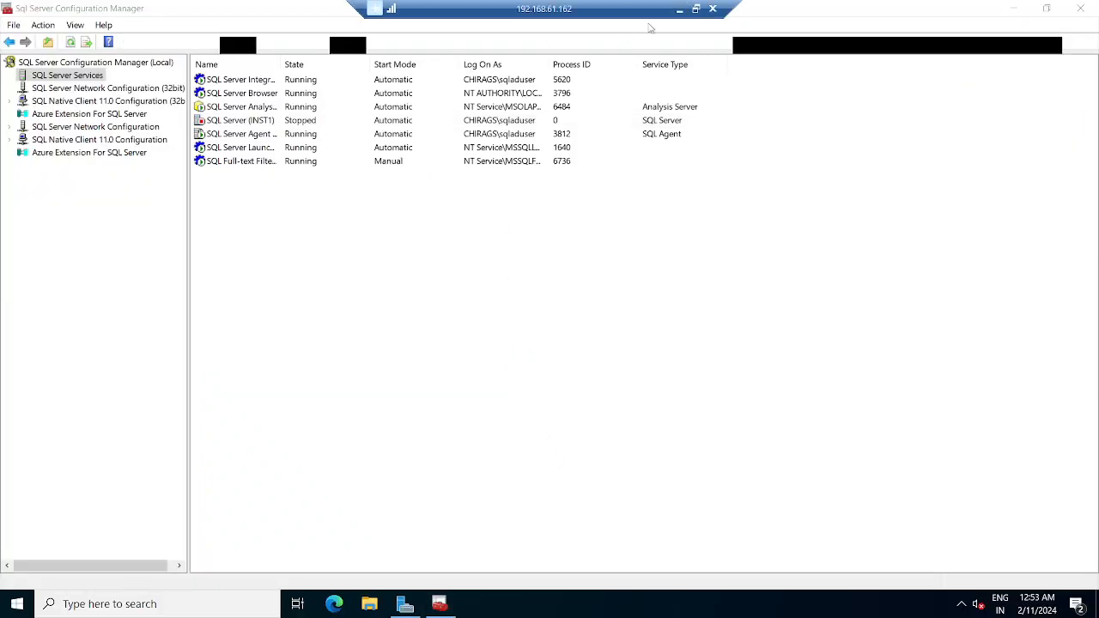
pyautogui.click(679, 9)
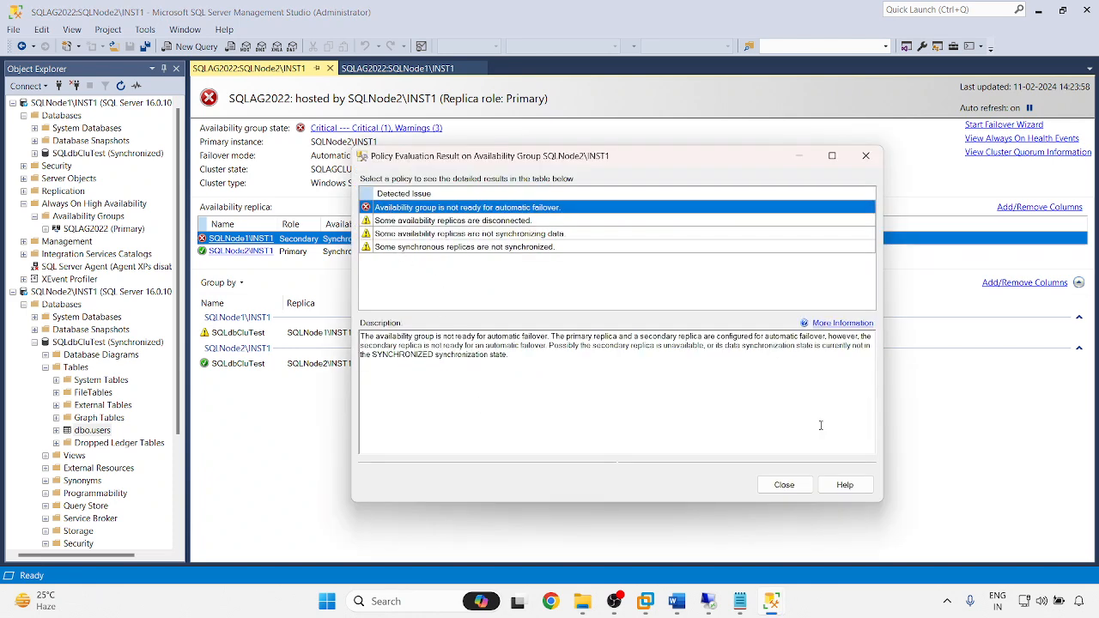
pyautogui.click(784, 485)
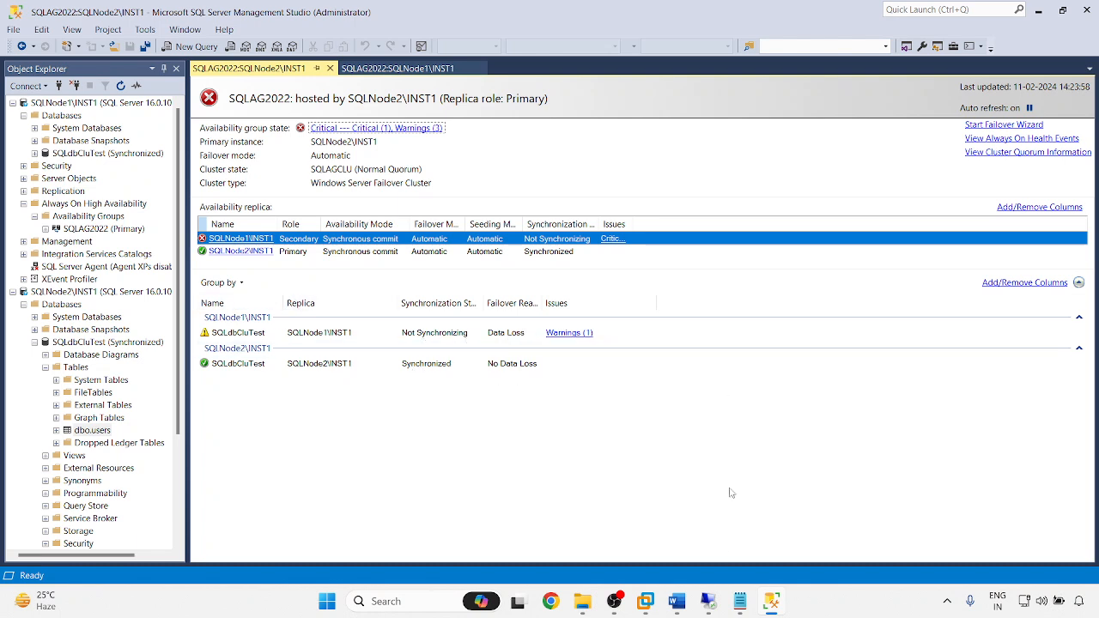
# - Start SQL Server (INST1) and SQL Server Agent again on SQLNode1, refreshing the service list
pyautogui.moveTo(707, 601)
pyautogui.click(714, 526)
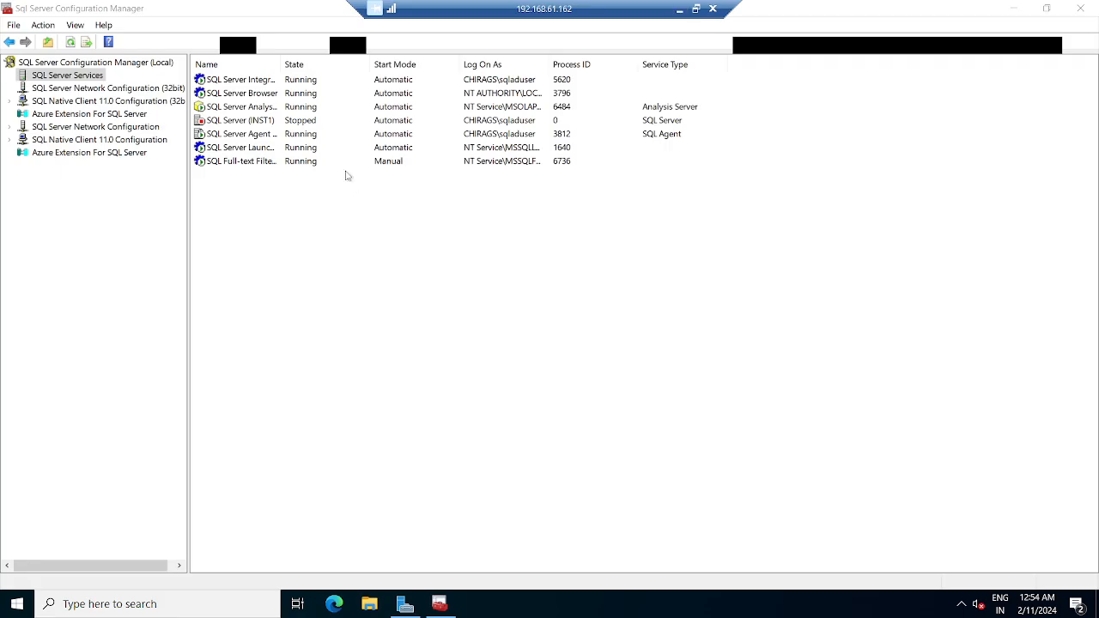
pyautogui.rightClick(231, 125)
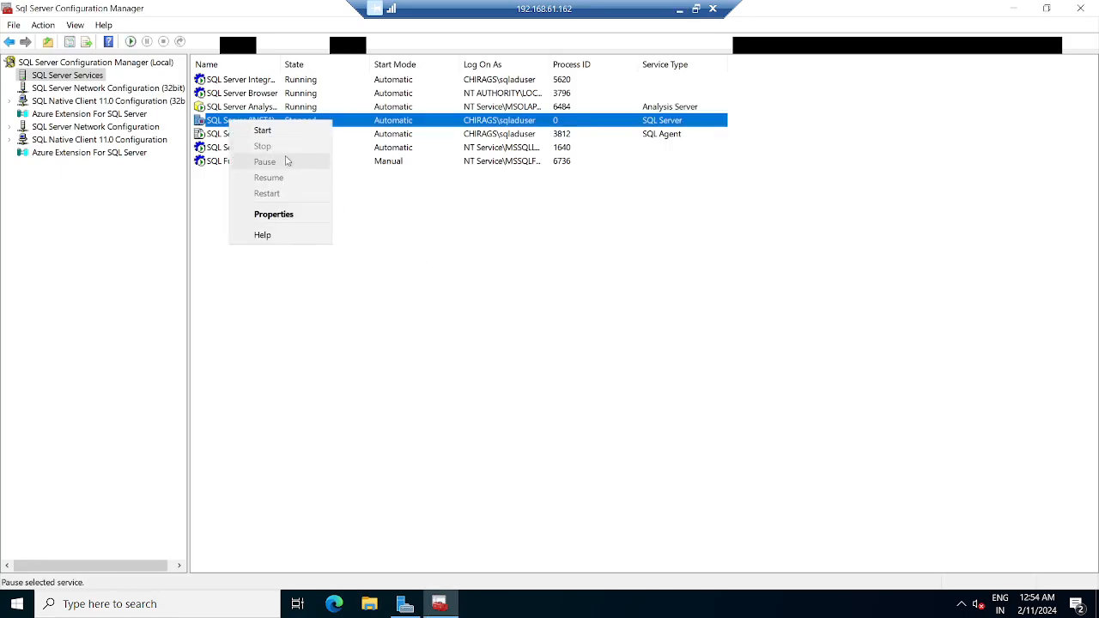
pyautogui.click(262, 130)
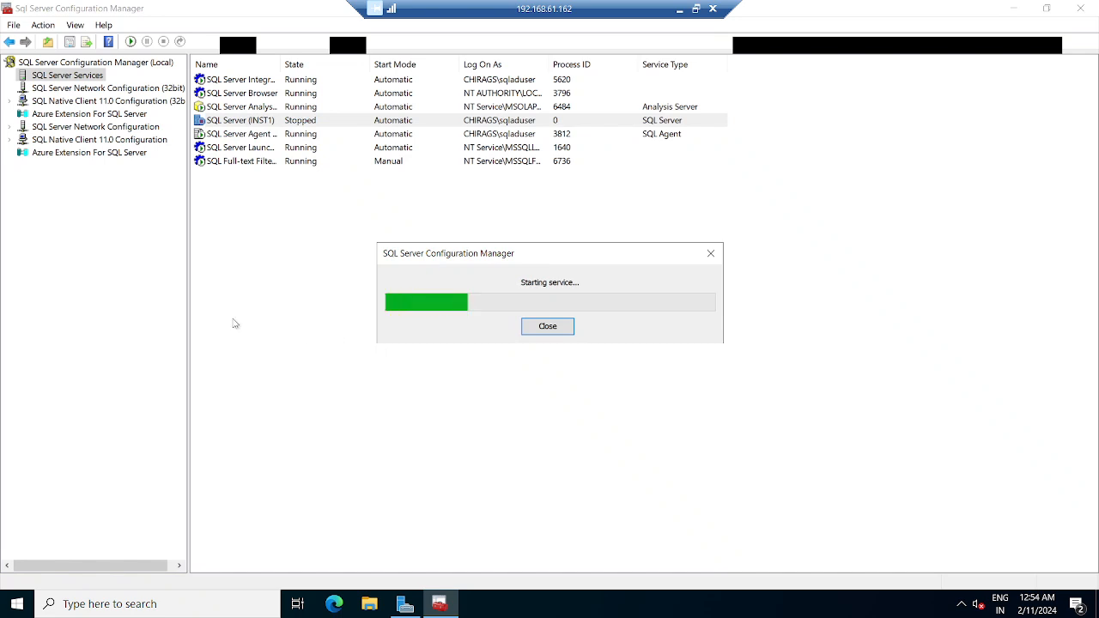
pyautogui.rightClick(318, 346)
pyautogui.click(357, 355)
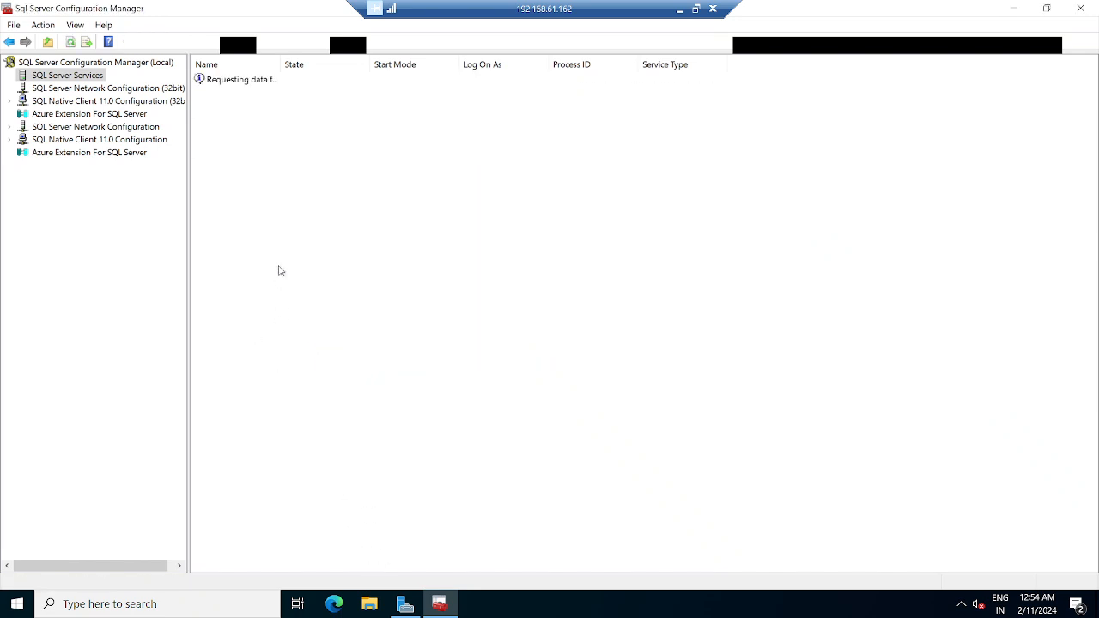
pyautogui.rightClick(218, 136)
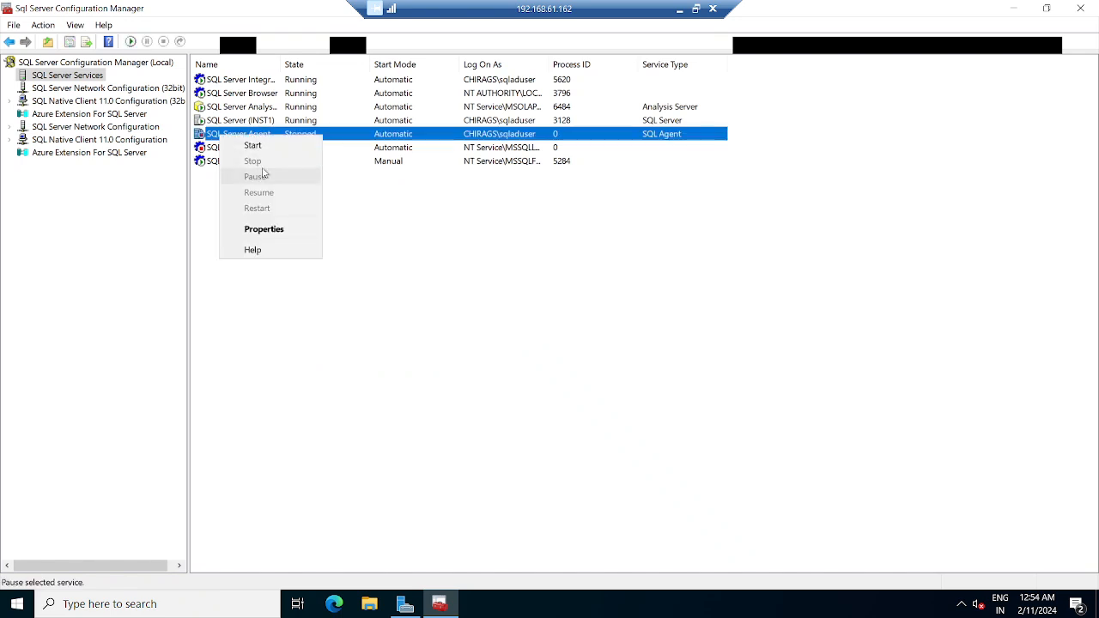
pyautogui.click(236, 145)
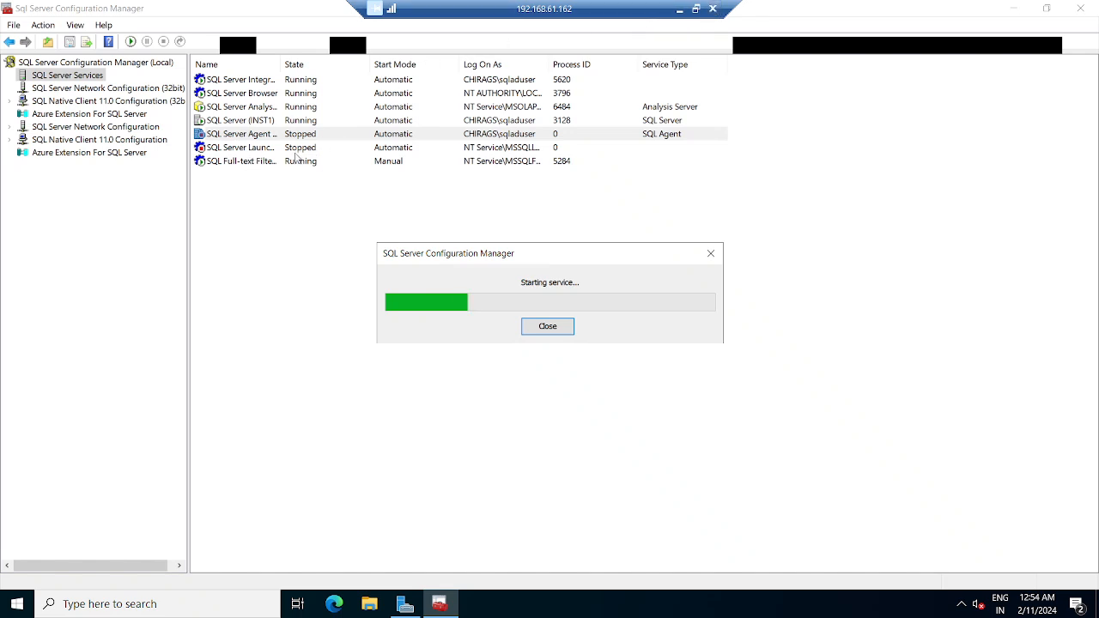
pyautogui.click(679, 9)
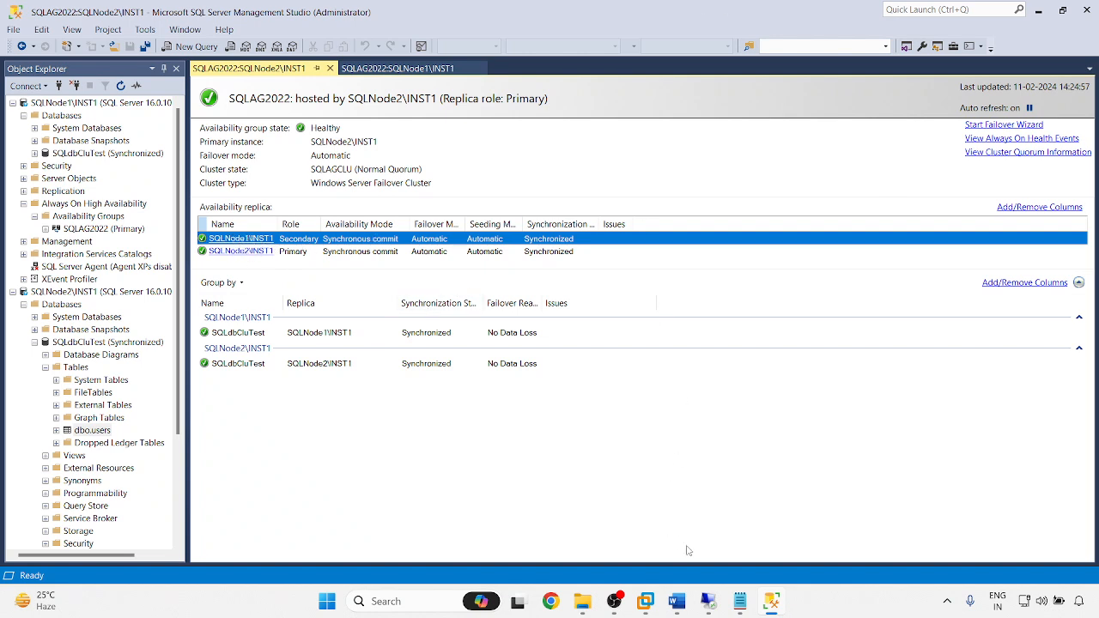
# - Stop SQL Server (INST1) and SQL Agent on SQLNode2 (192.168.61.163), then refresh to confirm
pyautogui.moveTo(709, 612)
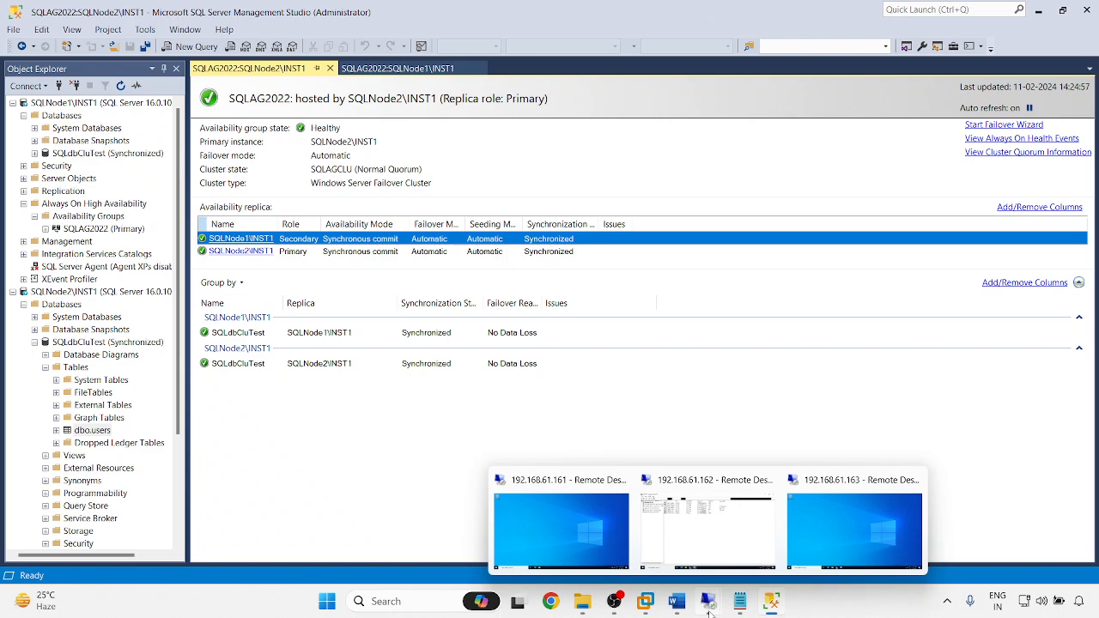
pyautogui.click(805, 570)
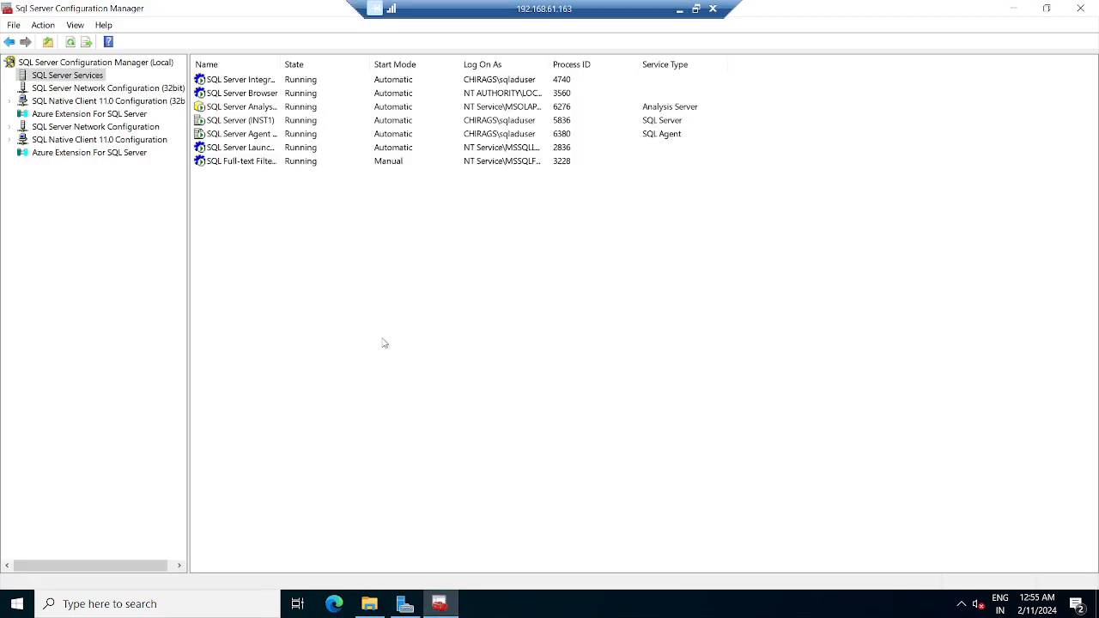
pyautogui.rightClick(235, 123)
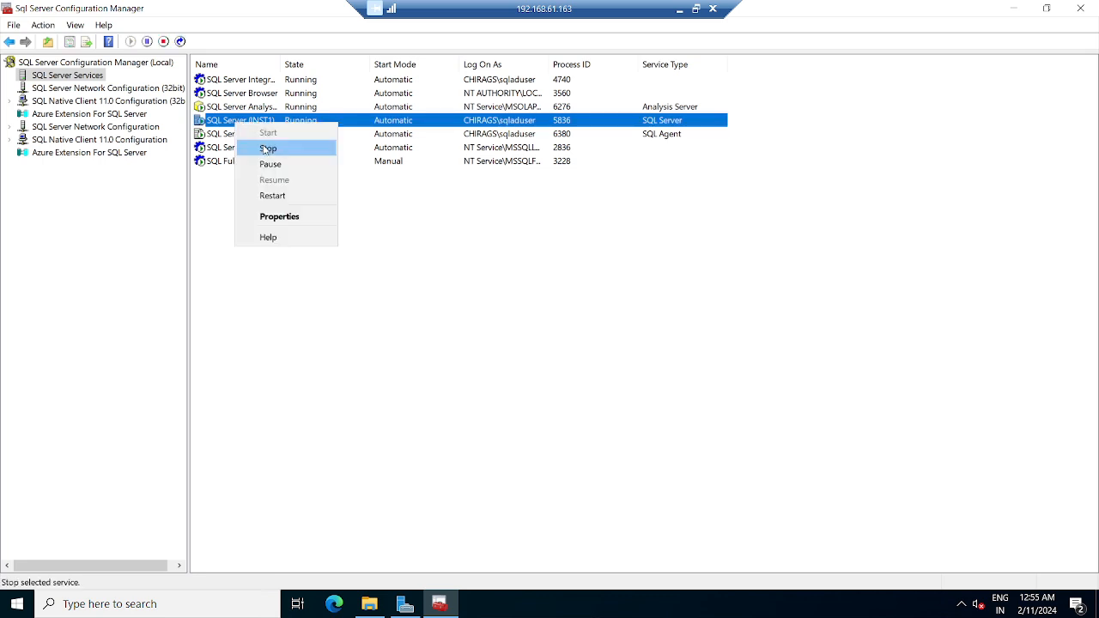
pyautogui.click(267, 149)
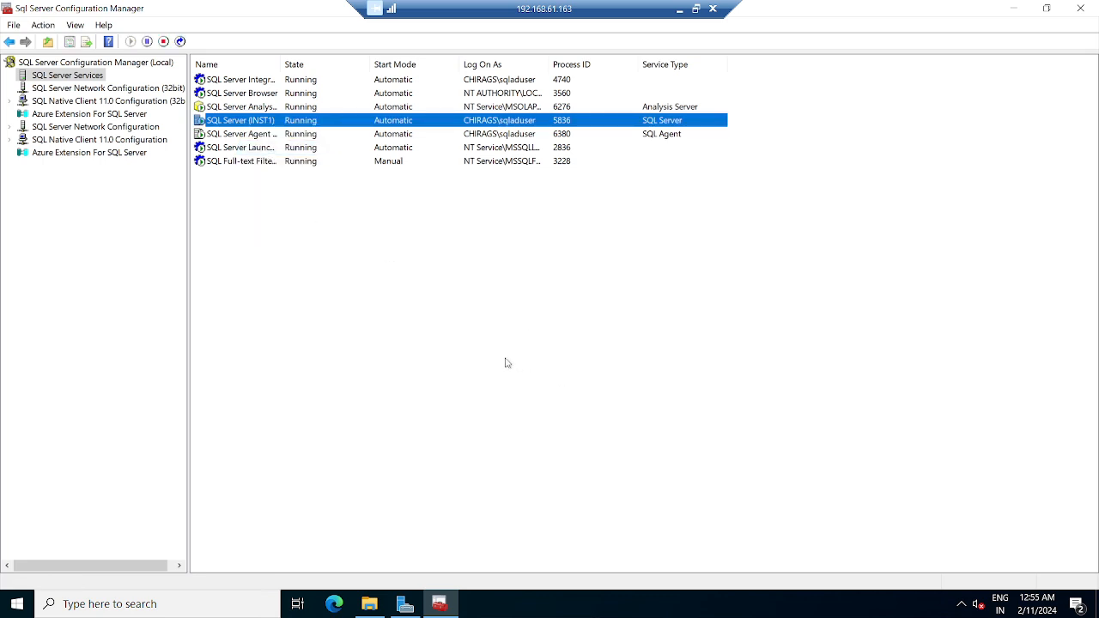
pyautogui.click(591, 331)
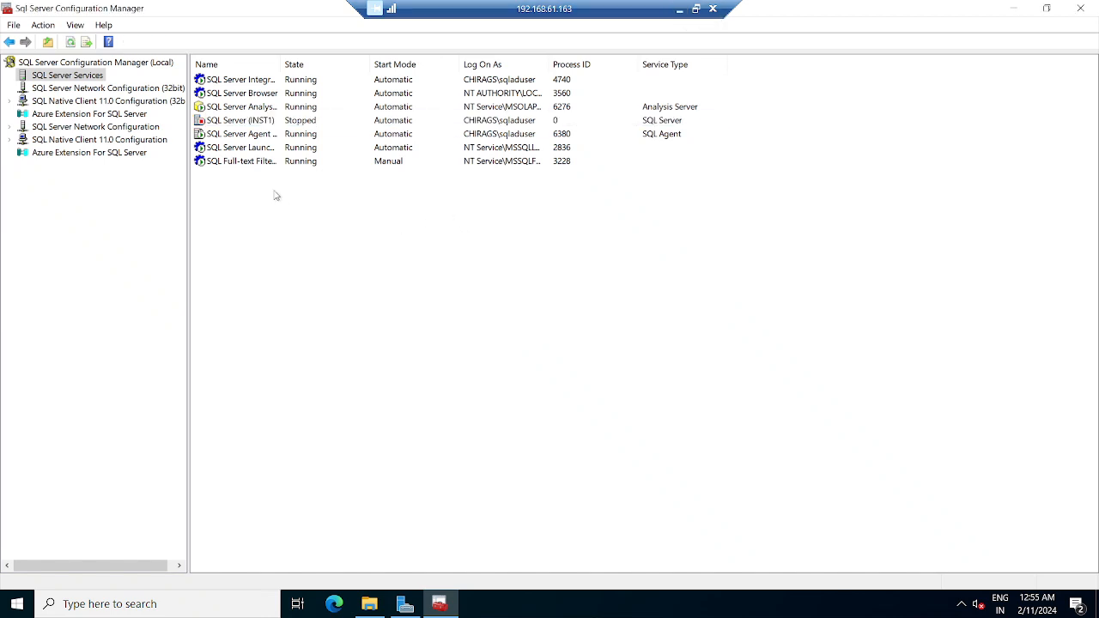
pyautogui.rightClick(573, 292)
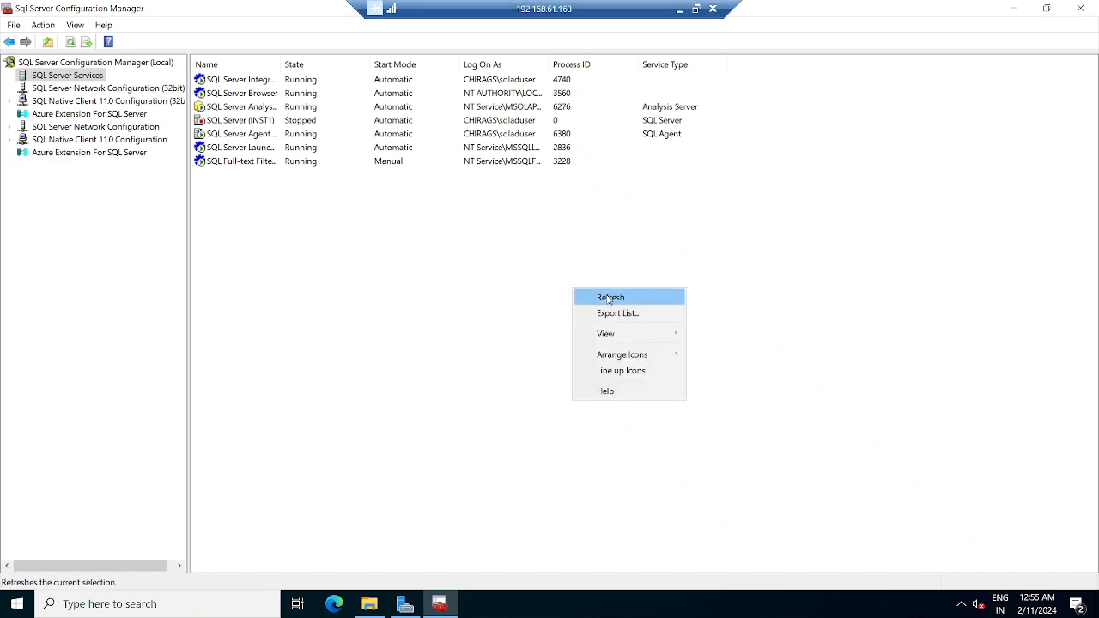
pyautogui.click(605, 297)
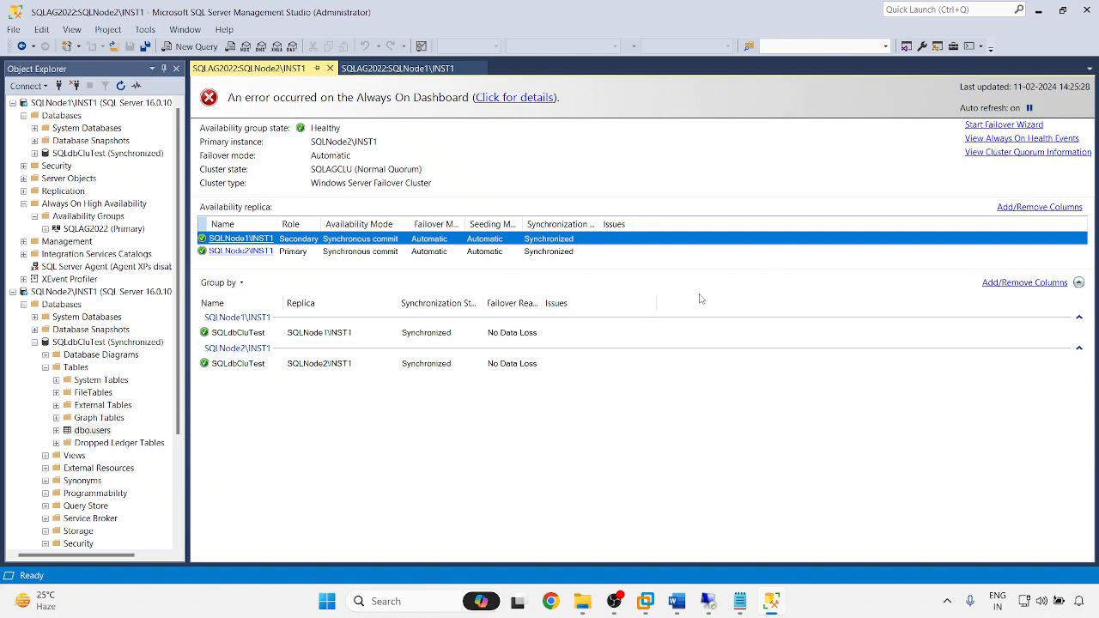
# - Read and close the SQLNode2 connection error, then switch to the SQLAG2022:SQLNode1\INST1 dashboard
pyautogui.rightClick(675, 391)
pyautogui.click(630, 415)
pyautogui.click(513, 100)
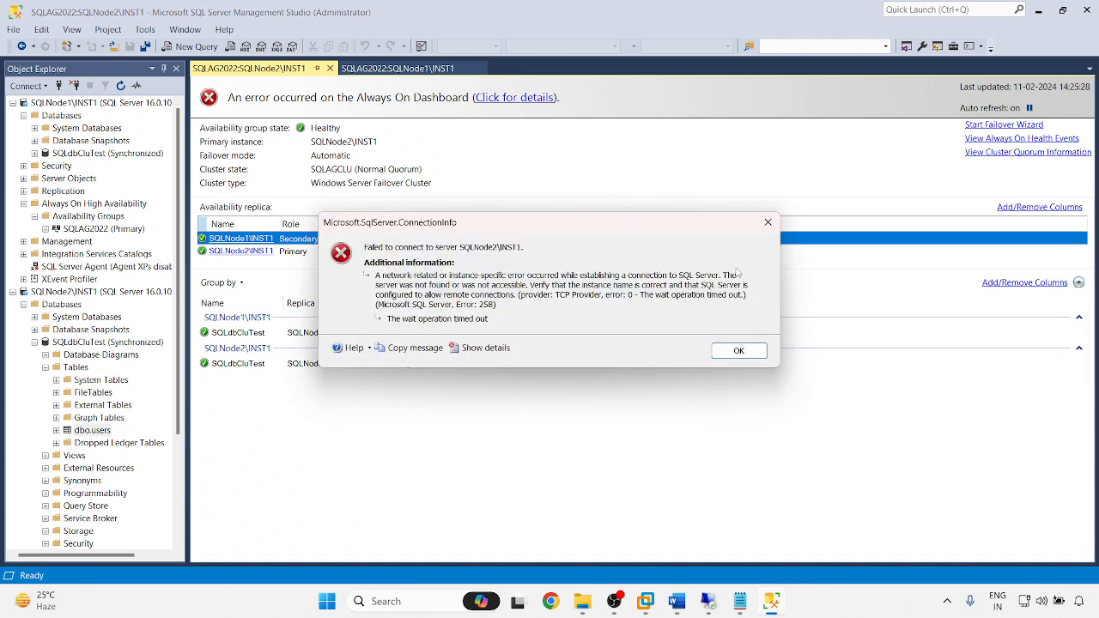
pyautogui.click(767, 222)
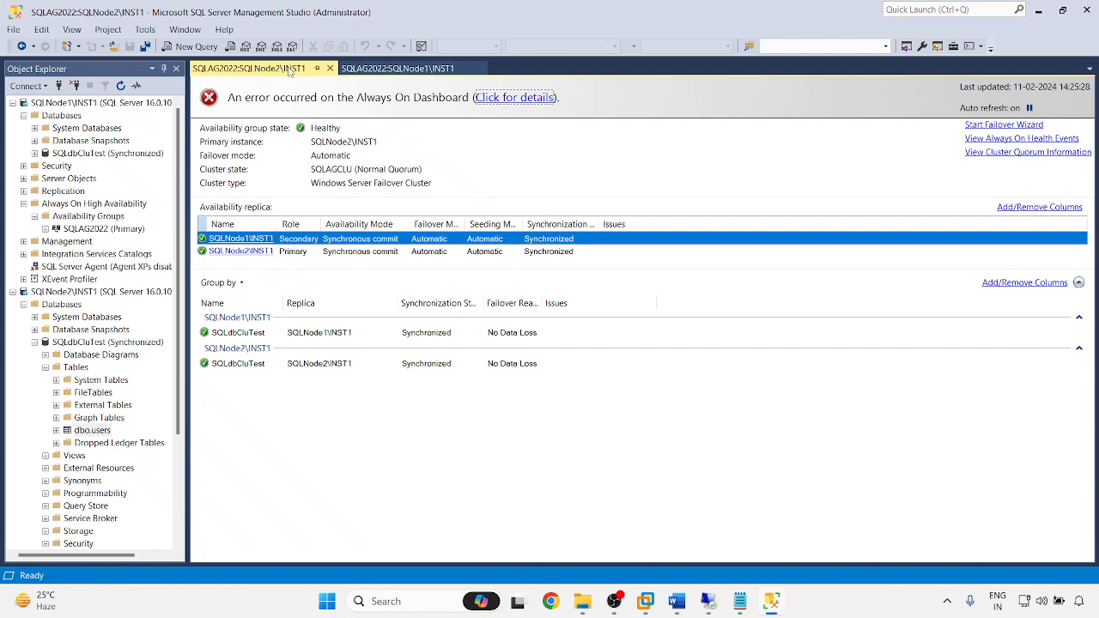
pyautogui.click(413, 69)
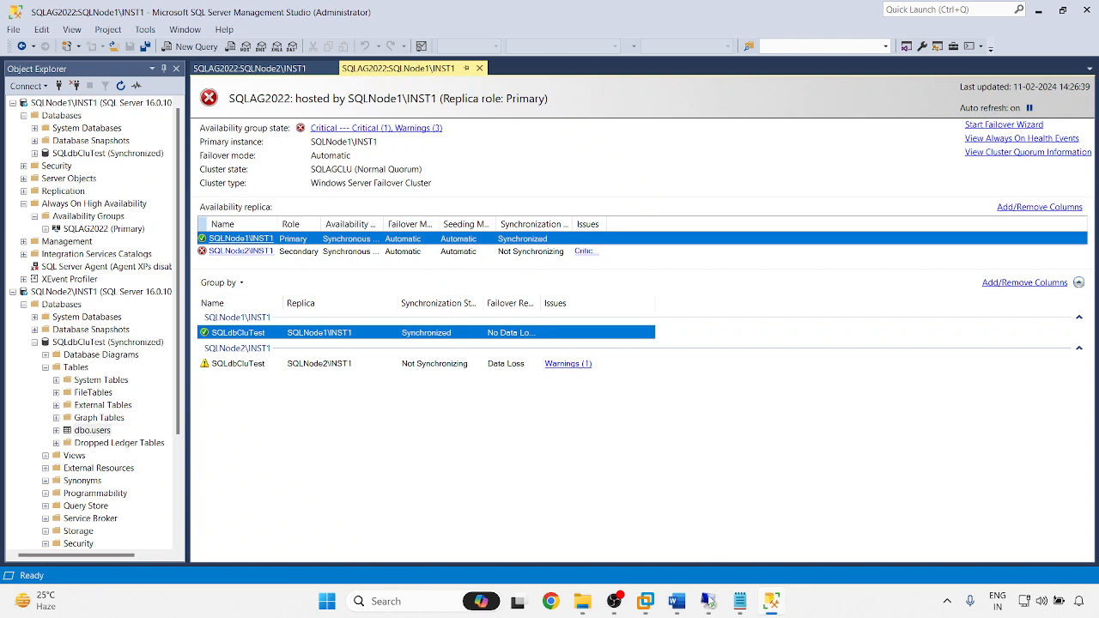
# - Start SQL Server (INST1) again on SQLNode2 (192.168.61.163) and bring up the Word tutorial
pyautogui.moveTo(708, 601)
pyautogui.click(837, 526)
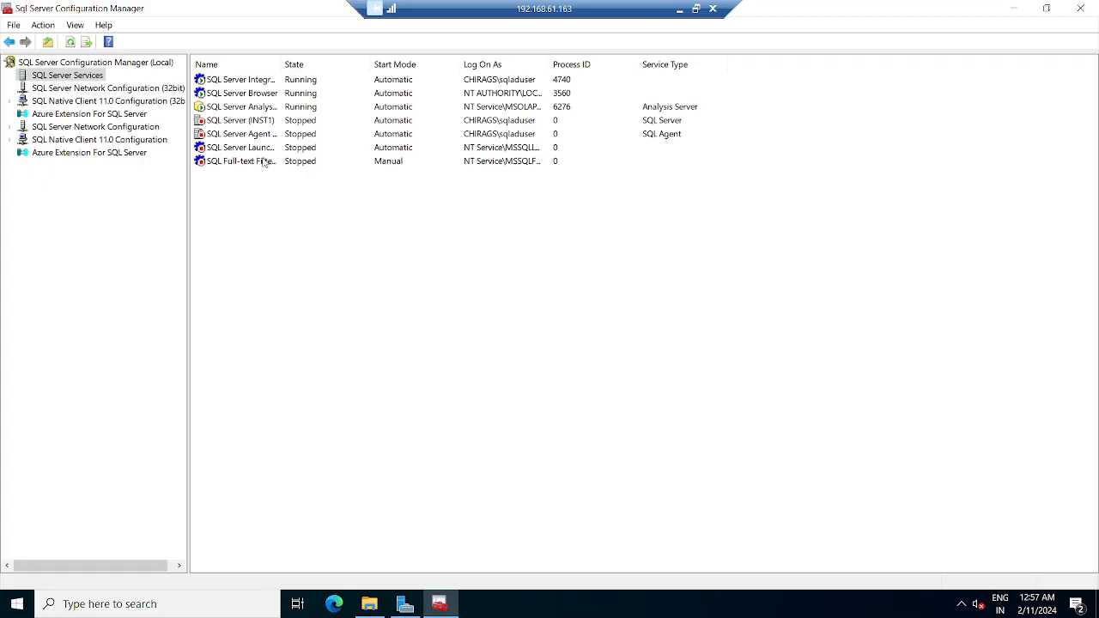
pyautogui.rightClick(248, 121)
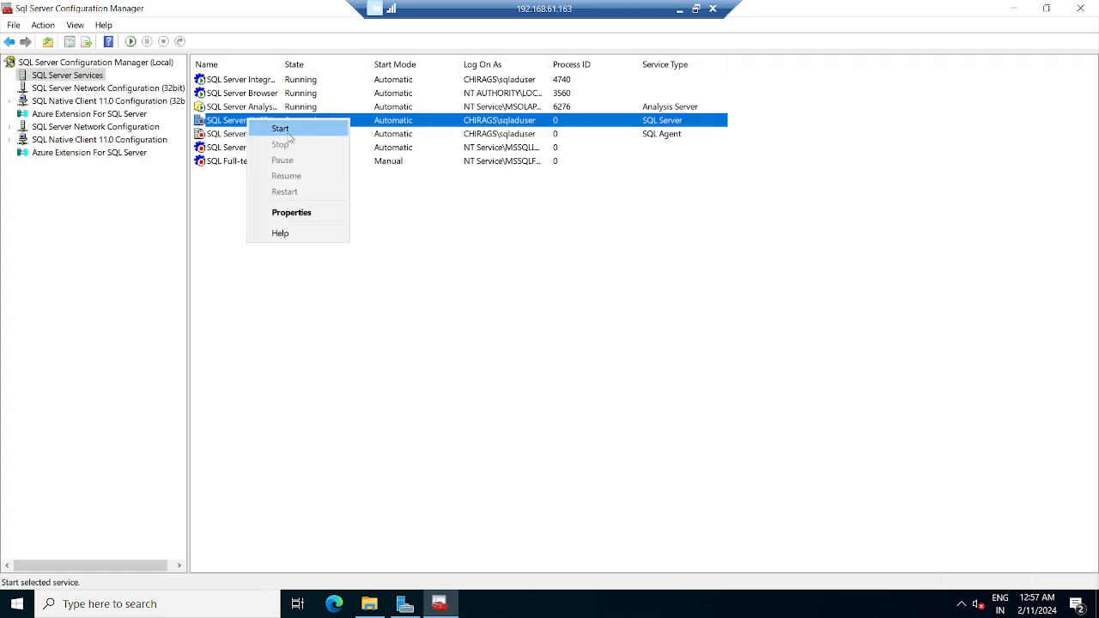
pyautogui.click(295, 131)
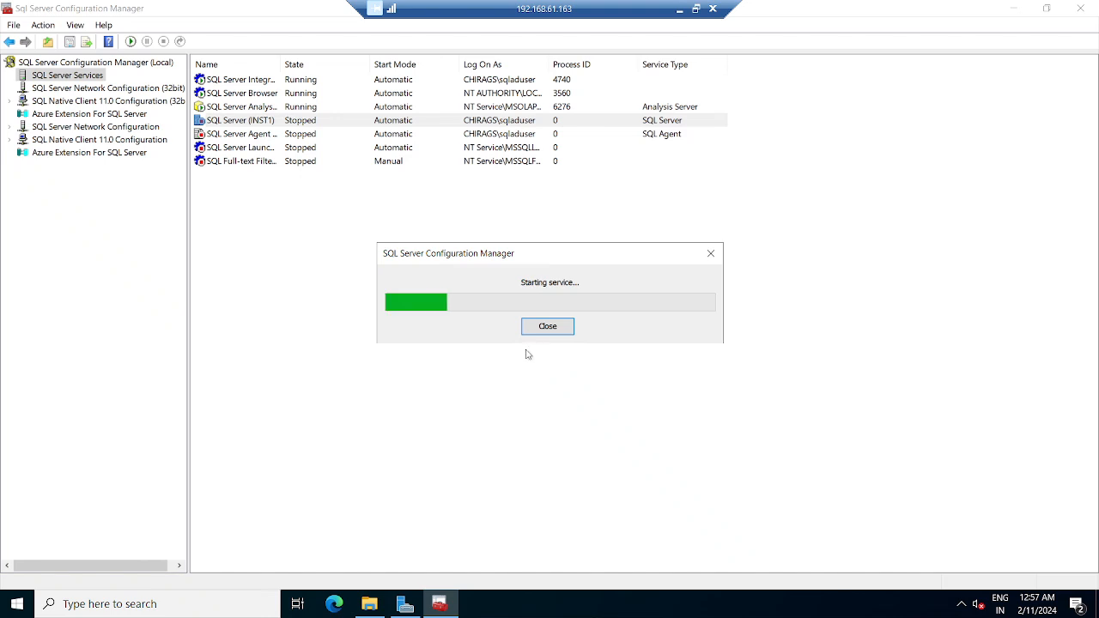
pyautogui.click(679, 10)
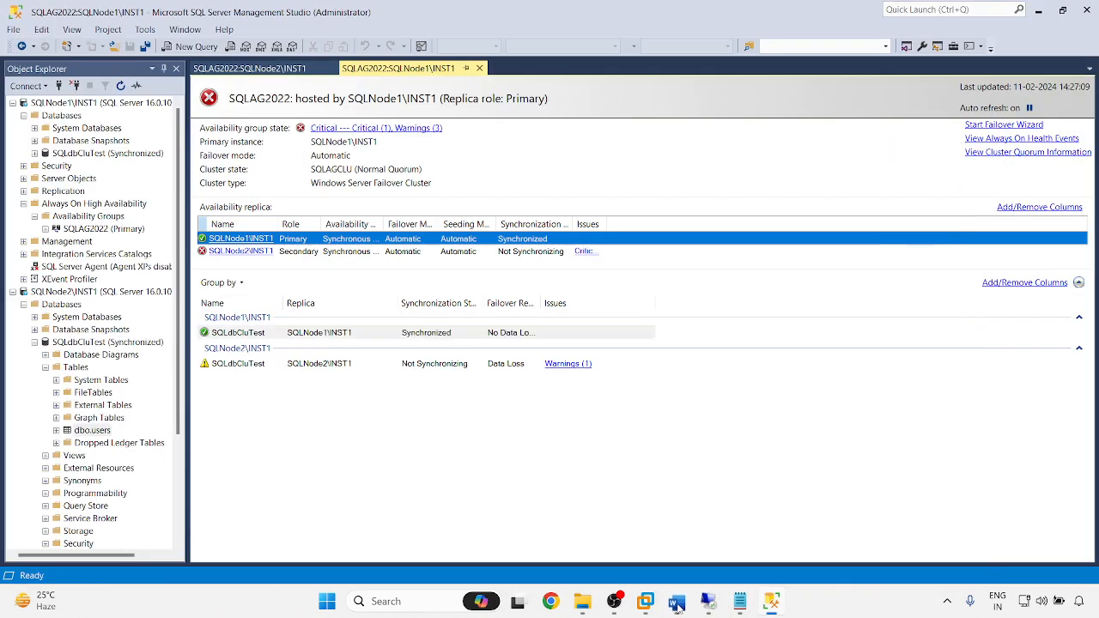
pyautogui.click(676, 601)
# - Select the ADServer, SQLNode1 and SQLNode2 rows with their IP addresses and roles in the VM table
pyautogui.scroll(5, 468, 381)
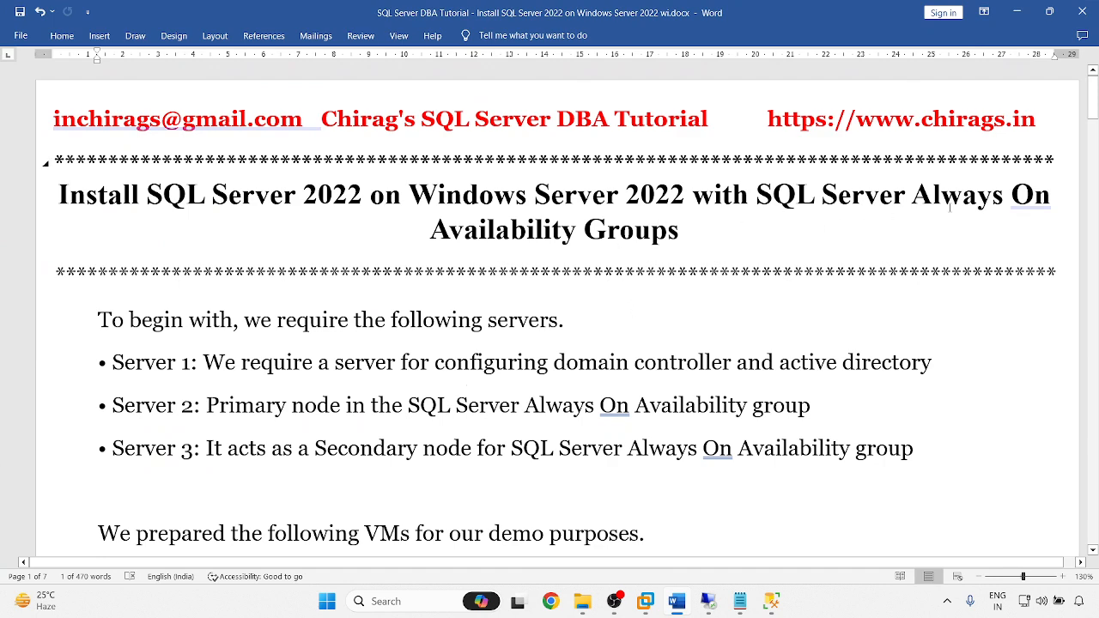
pyautogui.scroll(-5, 423, 347)
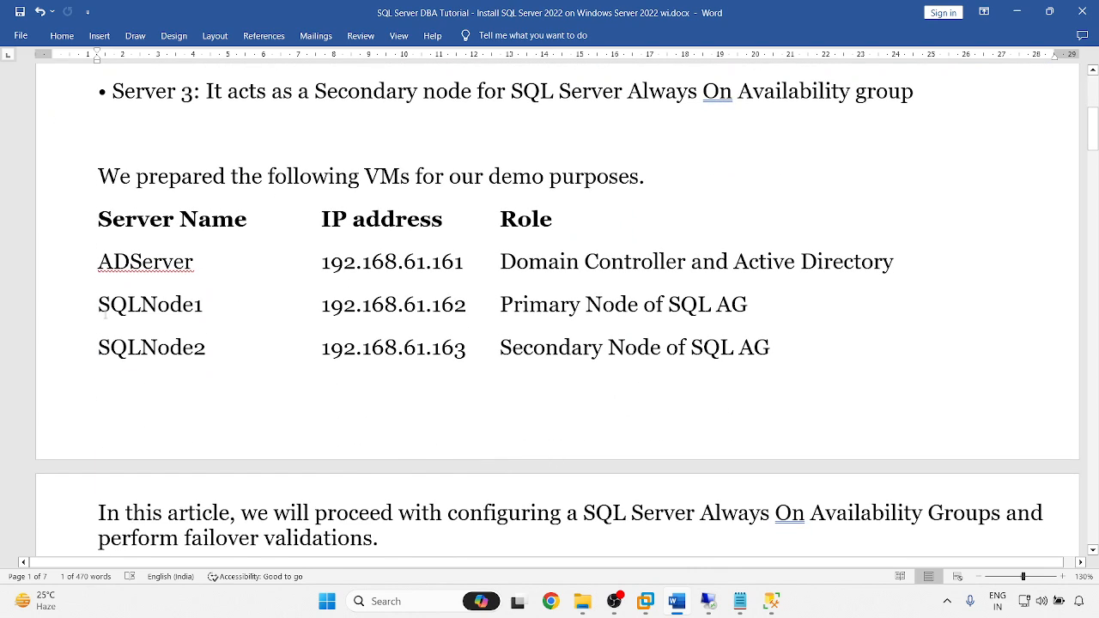
pyautogui.moveTo(100, 262); pyautogui.dragTo(548, 401)
pyautogui.click(639, 438)
pyautogui.scroll(5, 639, 439)
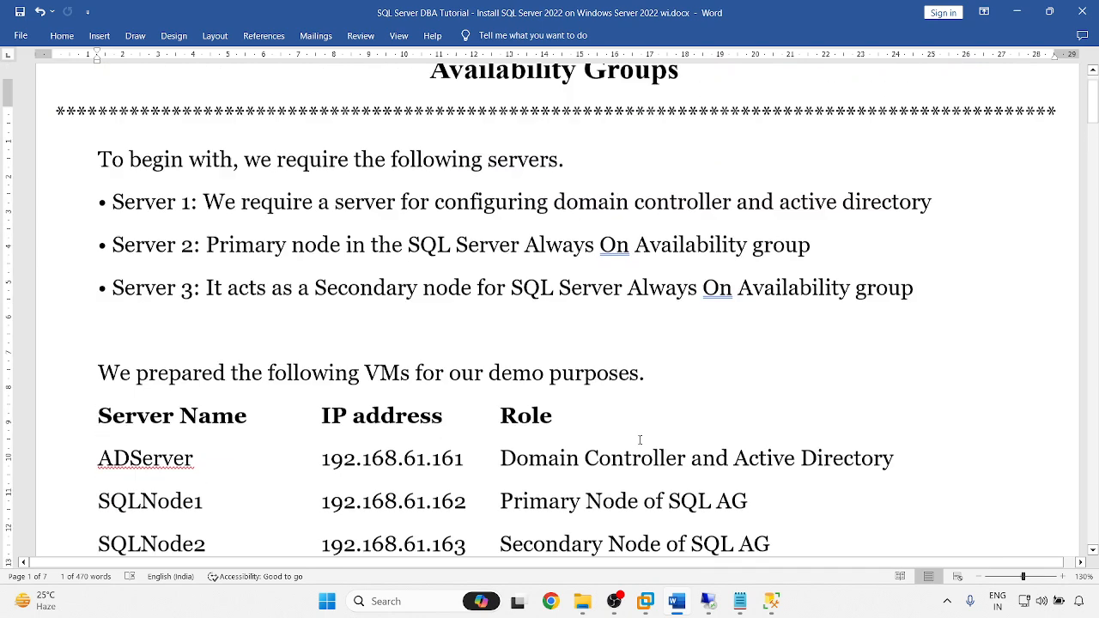